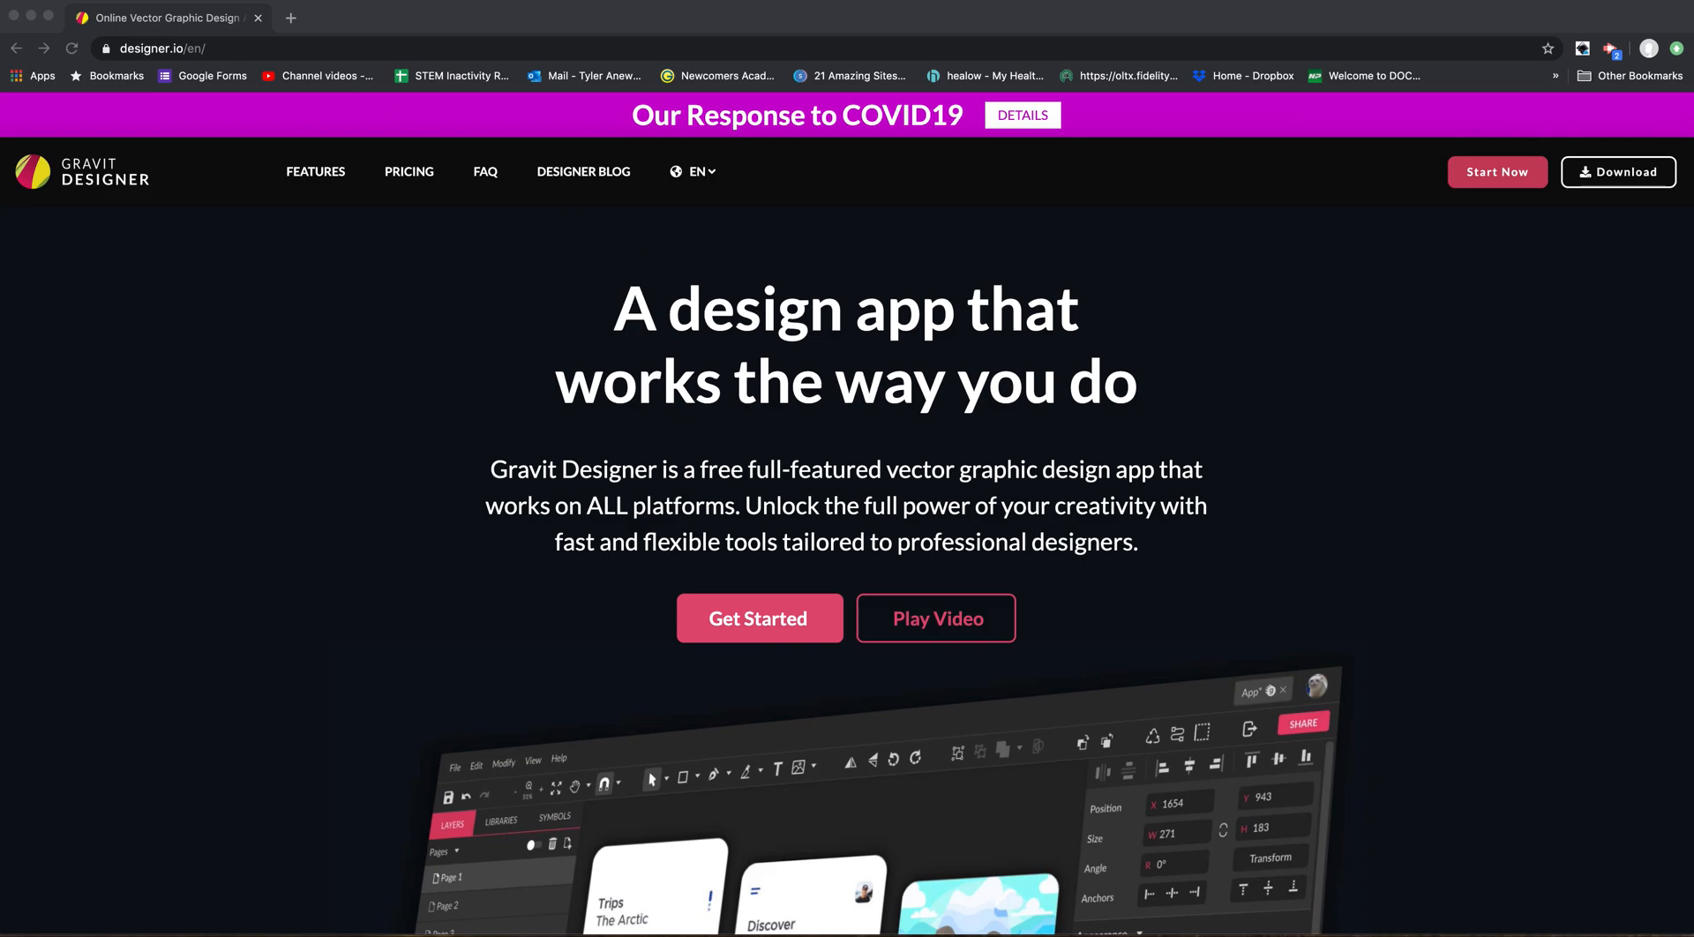
Go to the Gravit Designer website (designer.io) and start the online design app.
mouse_move(1112, 918)
left_click(165, 49)
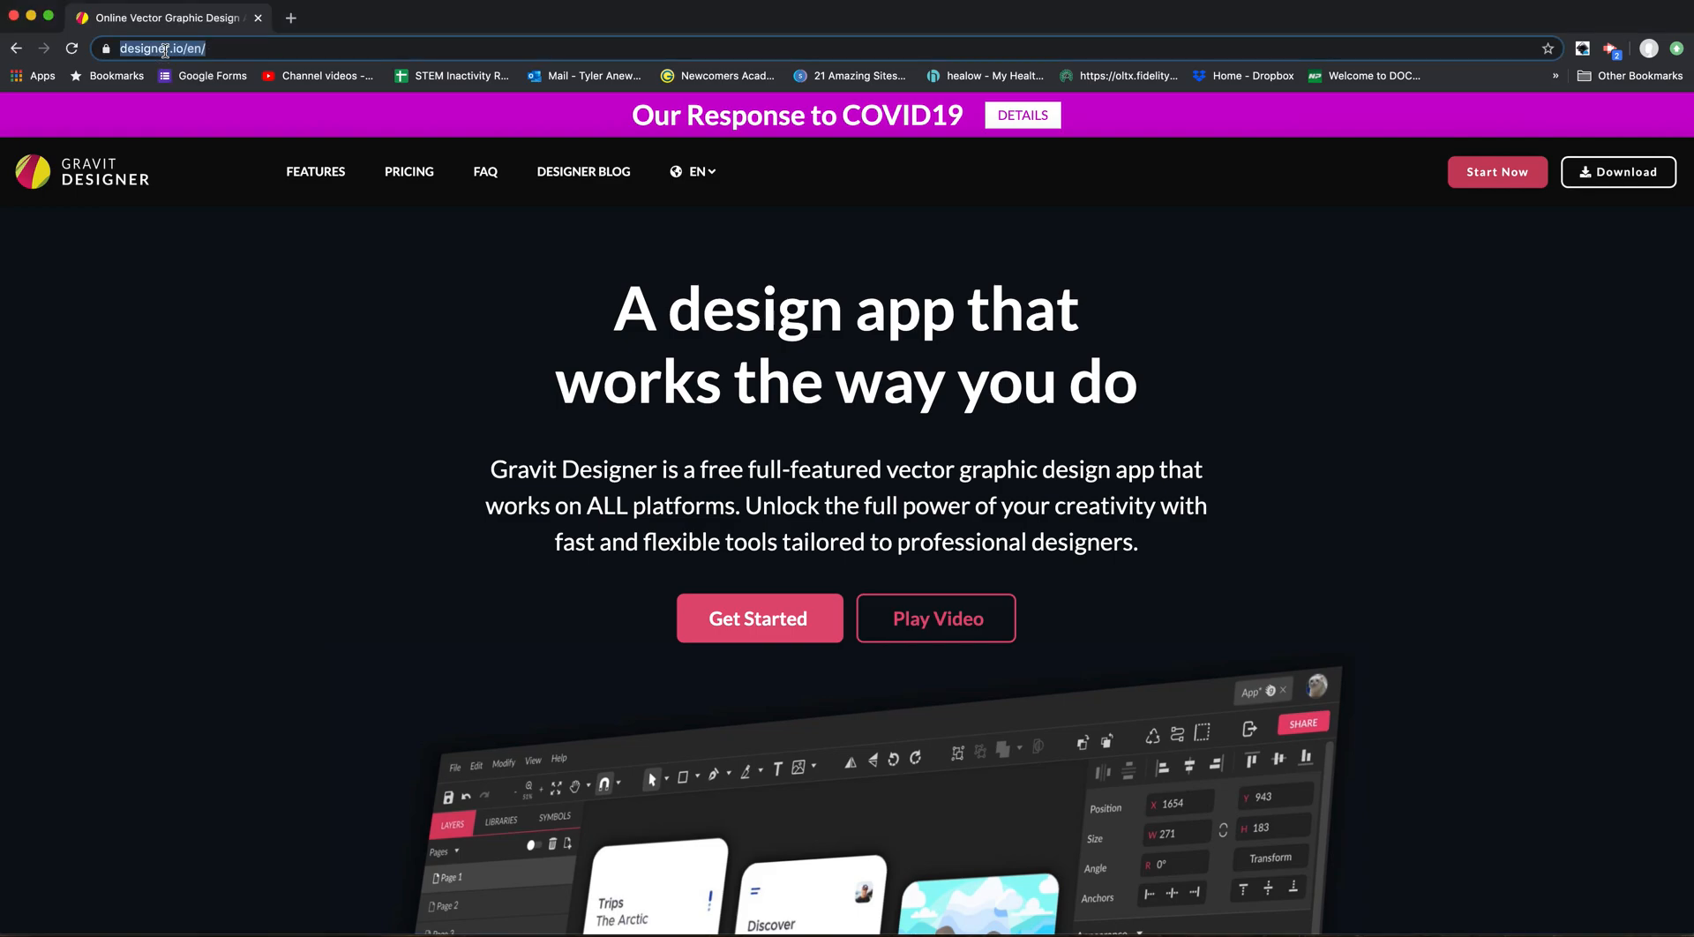
type("gravit.io")
key("Return")
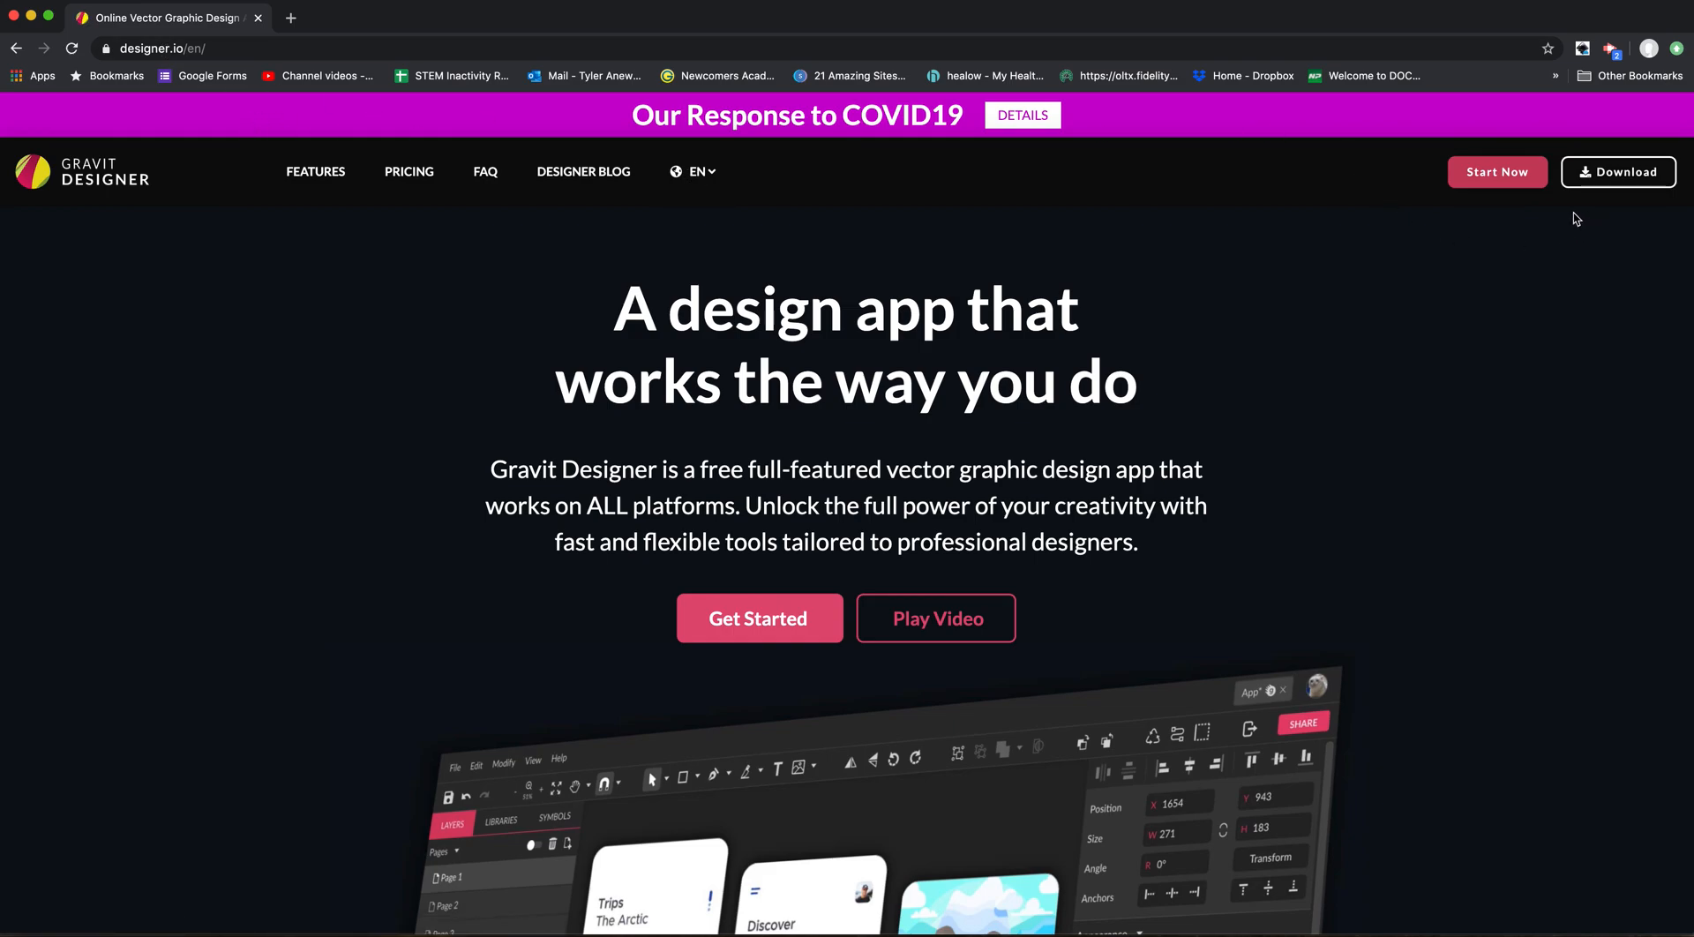
left_click(1494, 174)
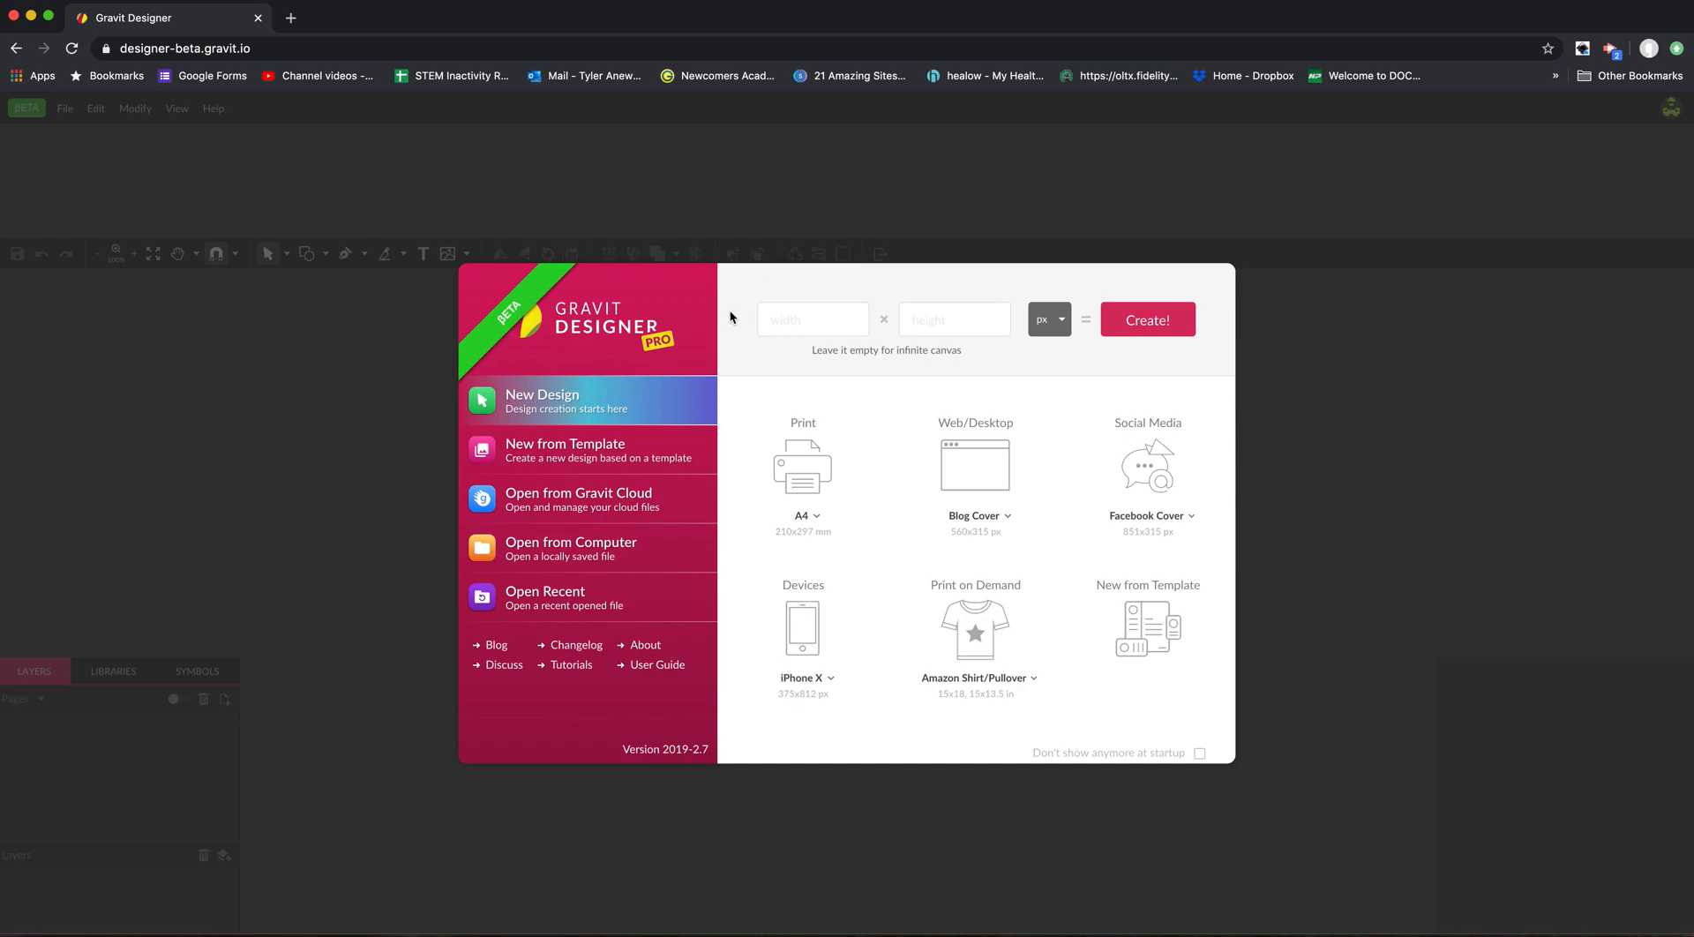
left_click(596, 491)
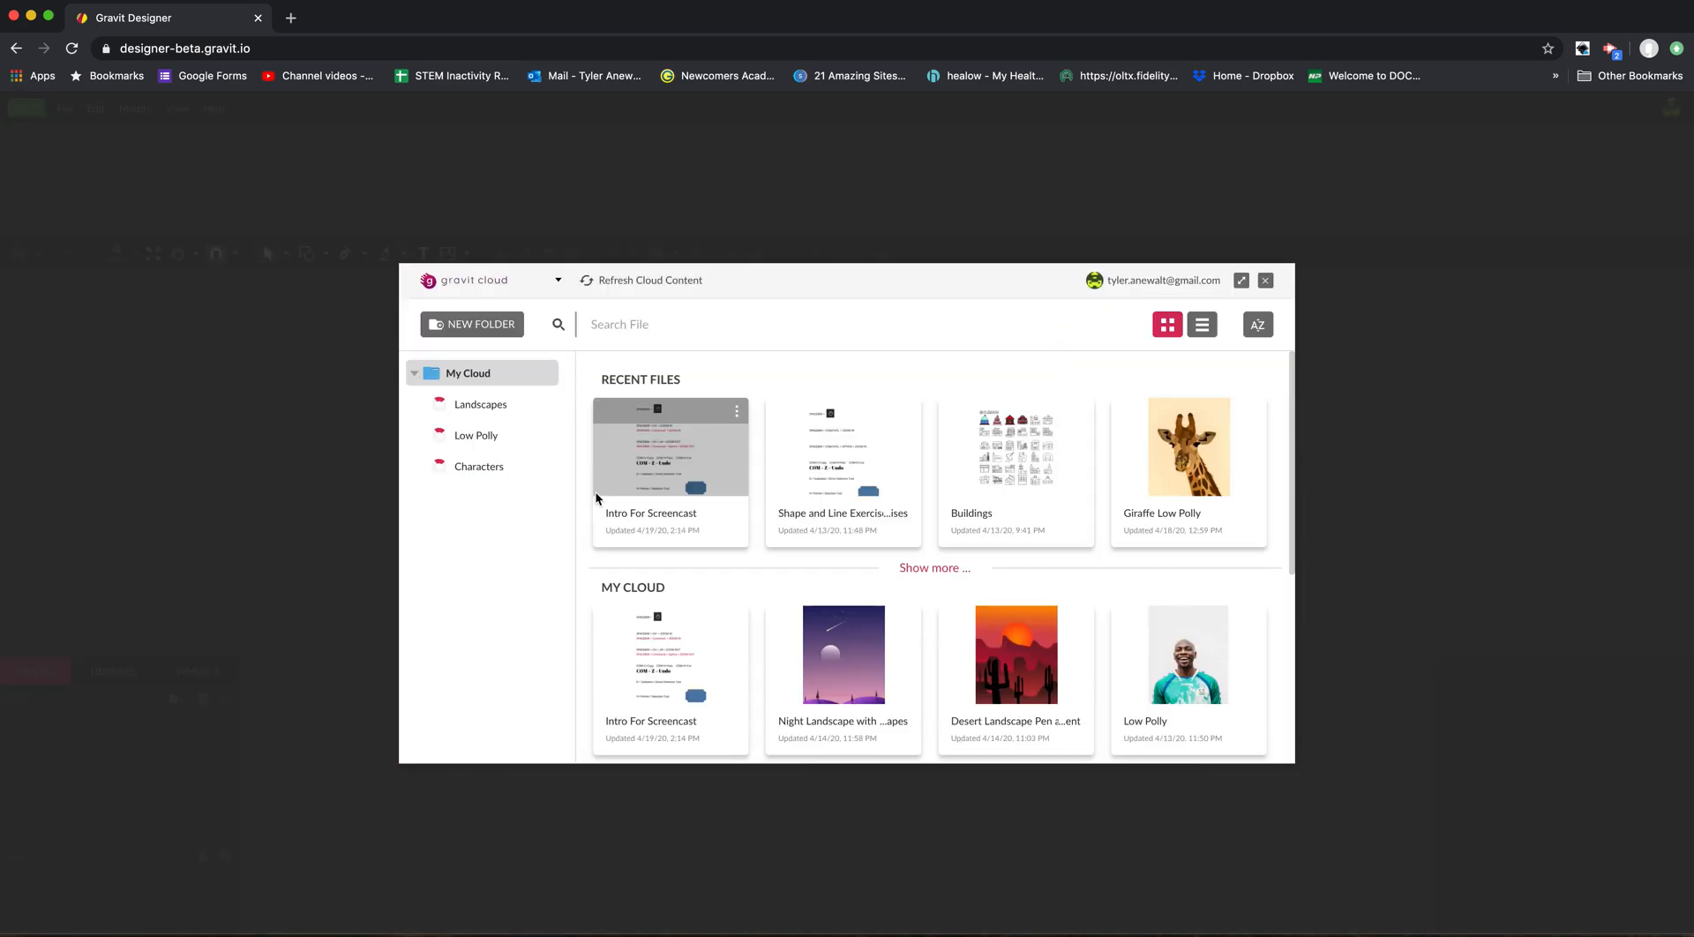
left_click(1265, 281)
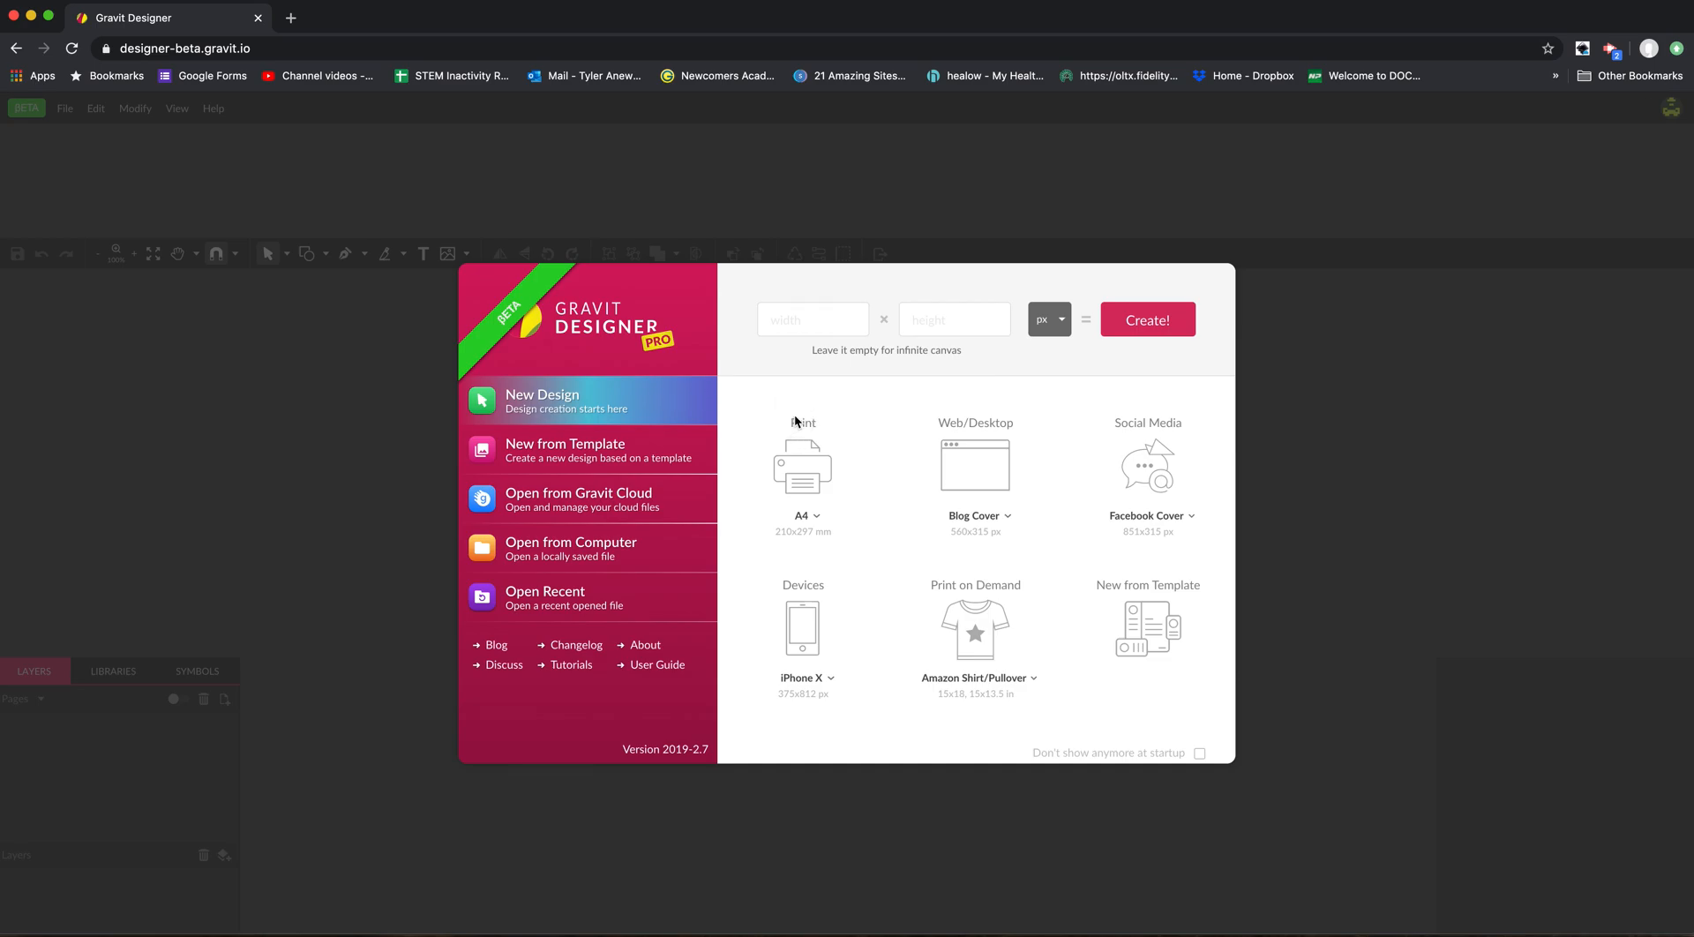
left_click(817, 517)
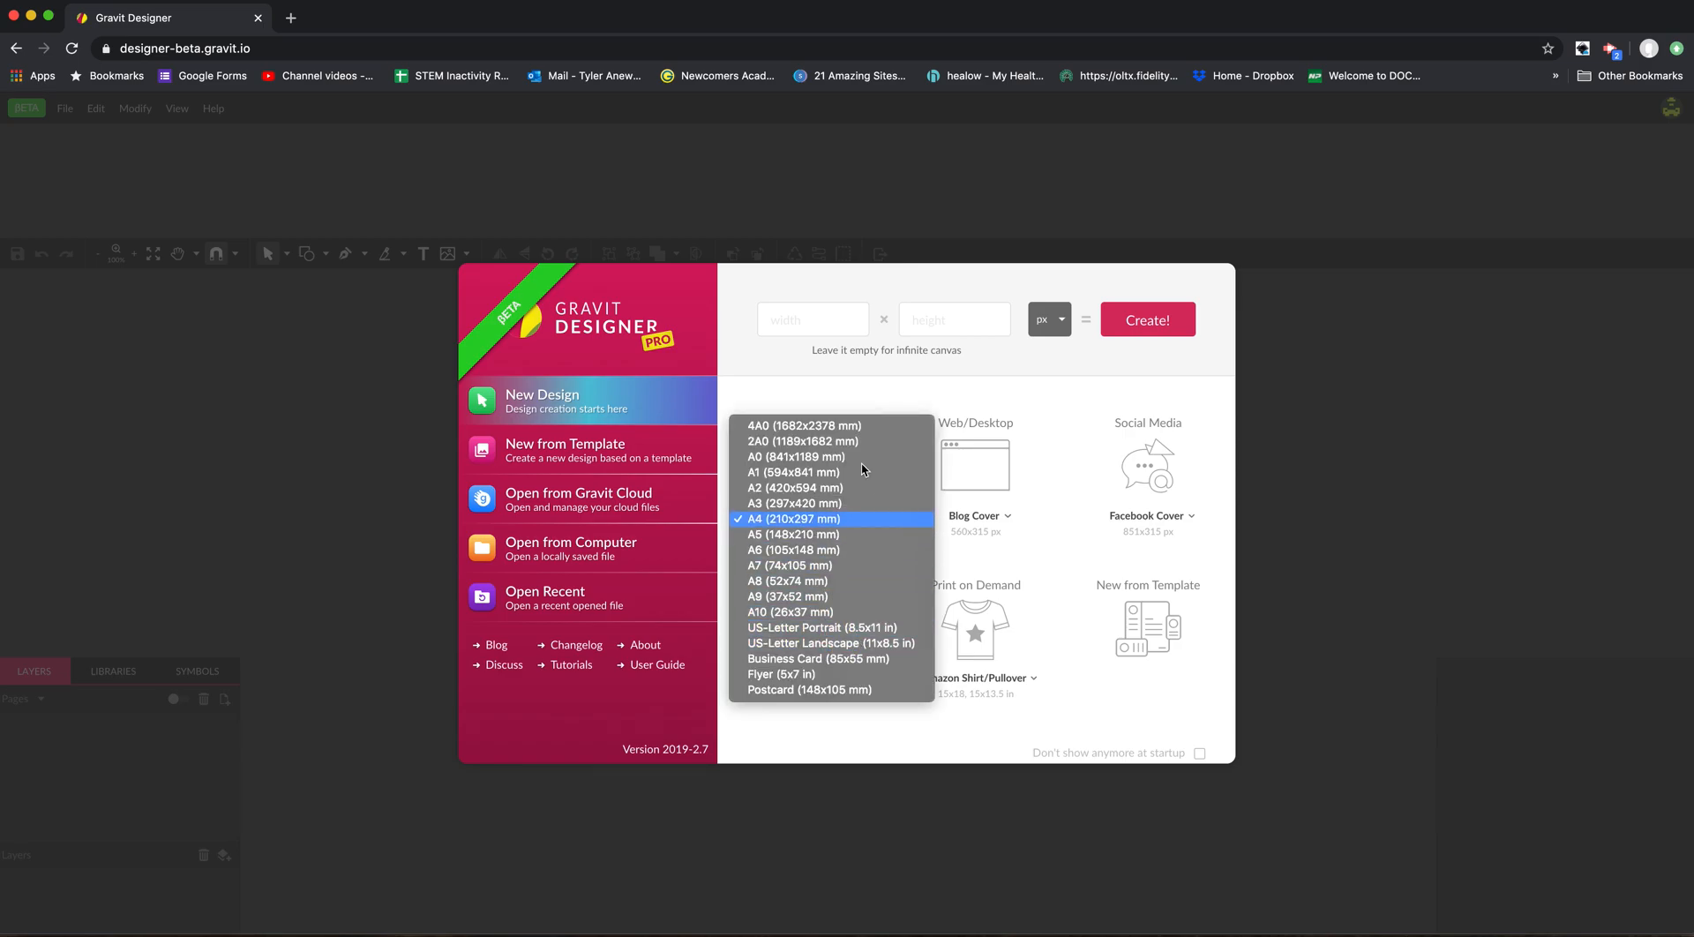
left_click(830, 385)
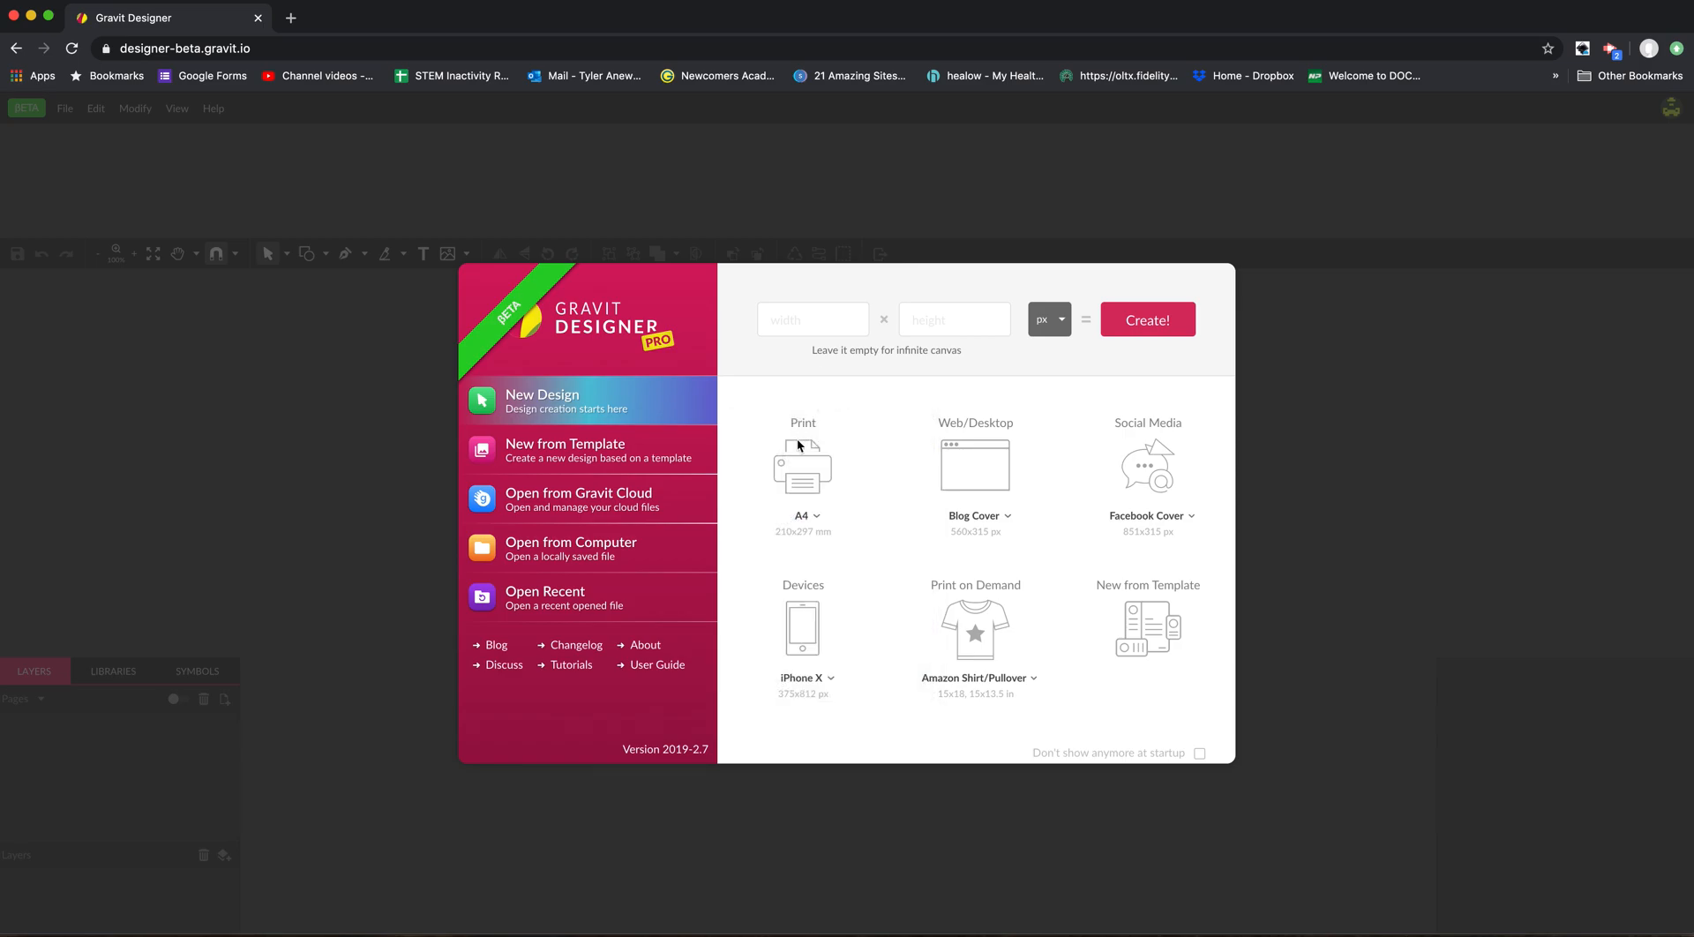
Create a new design with the US-Letter Portrait (8.5x11 in) print size.
left_click(817, 521)
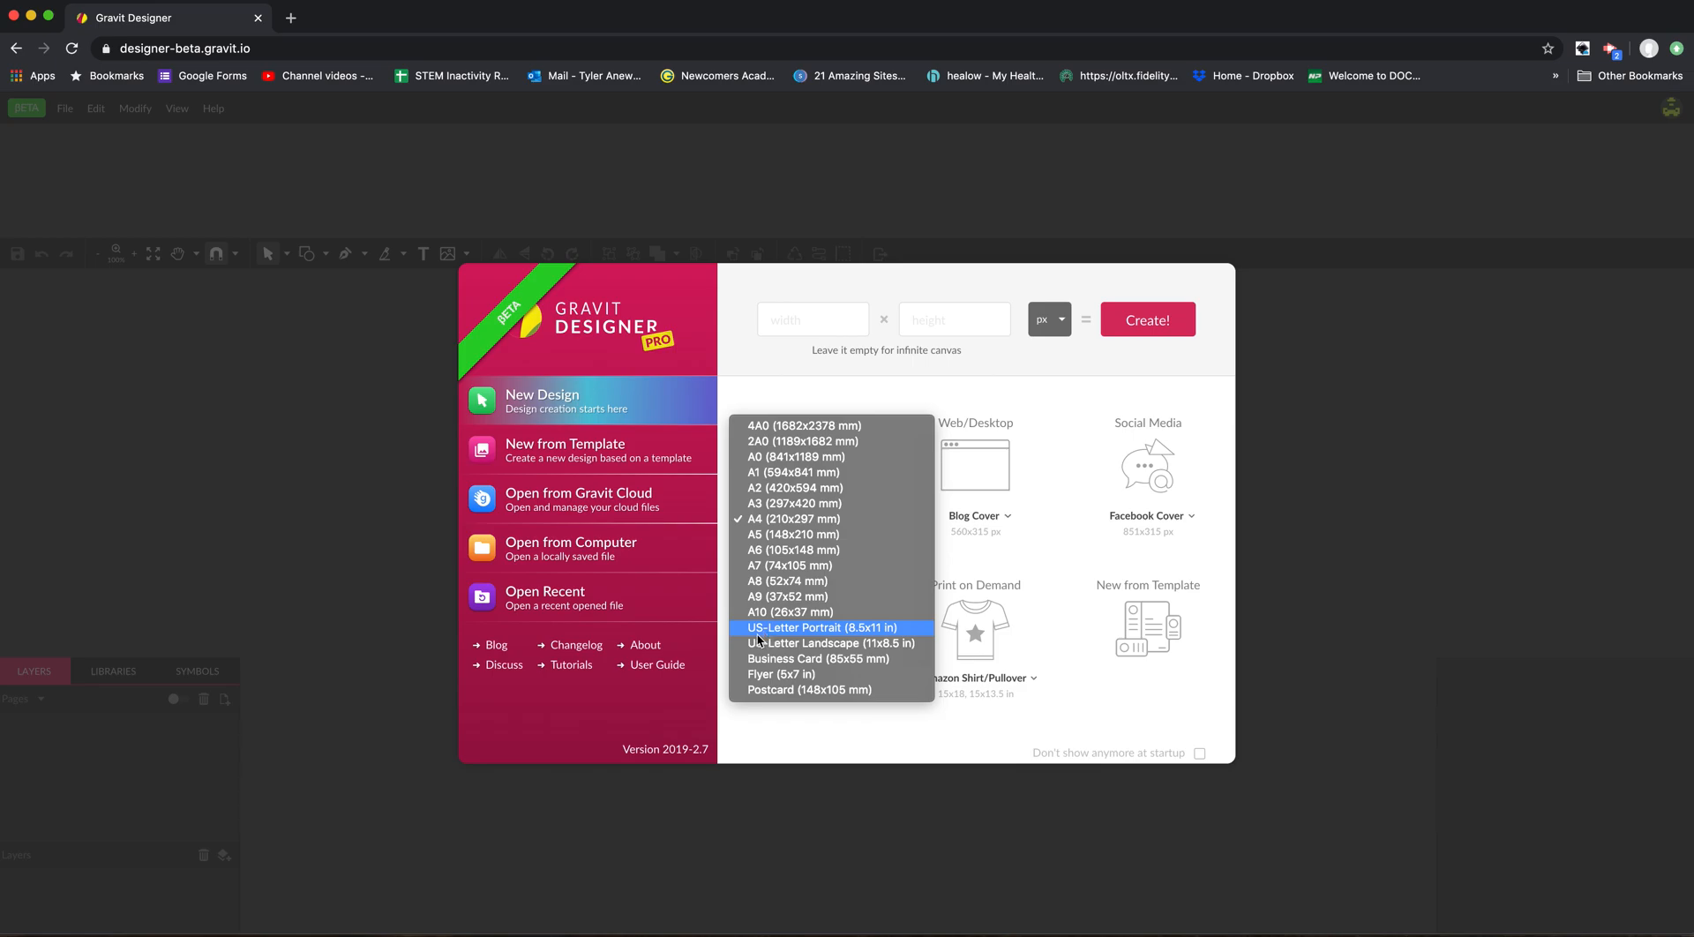
left_click(819, 627)
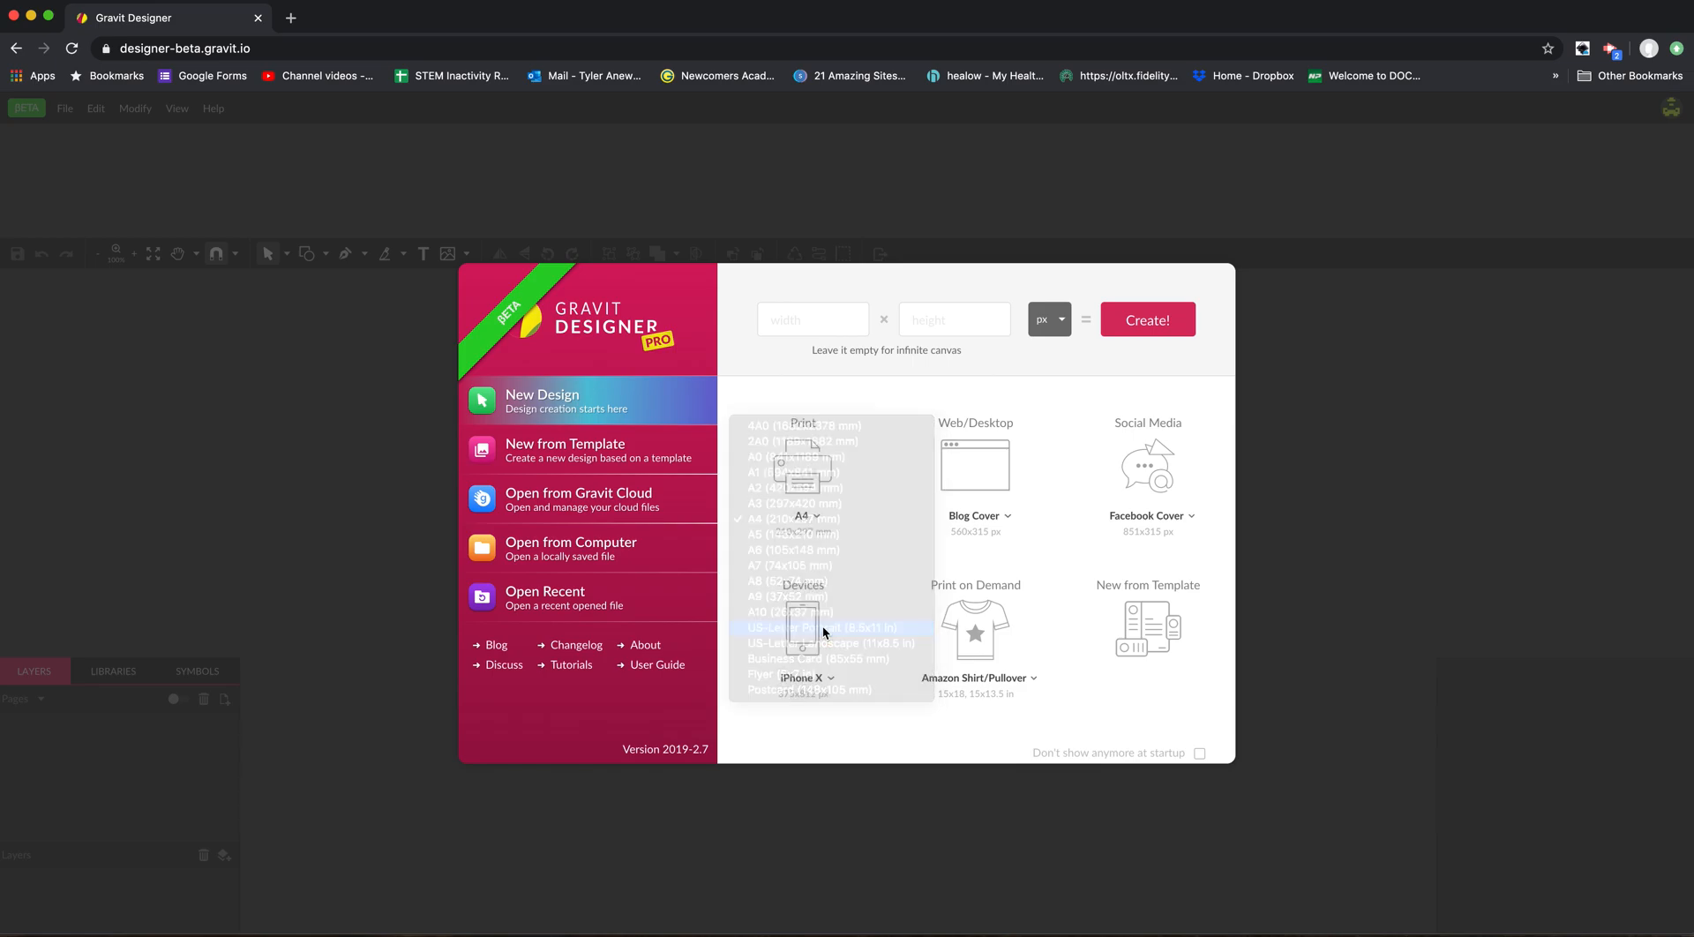
left_click_drag(892, 746, 822, 465)
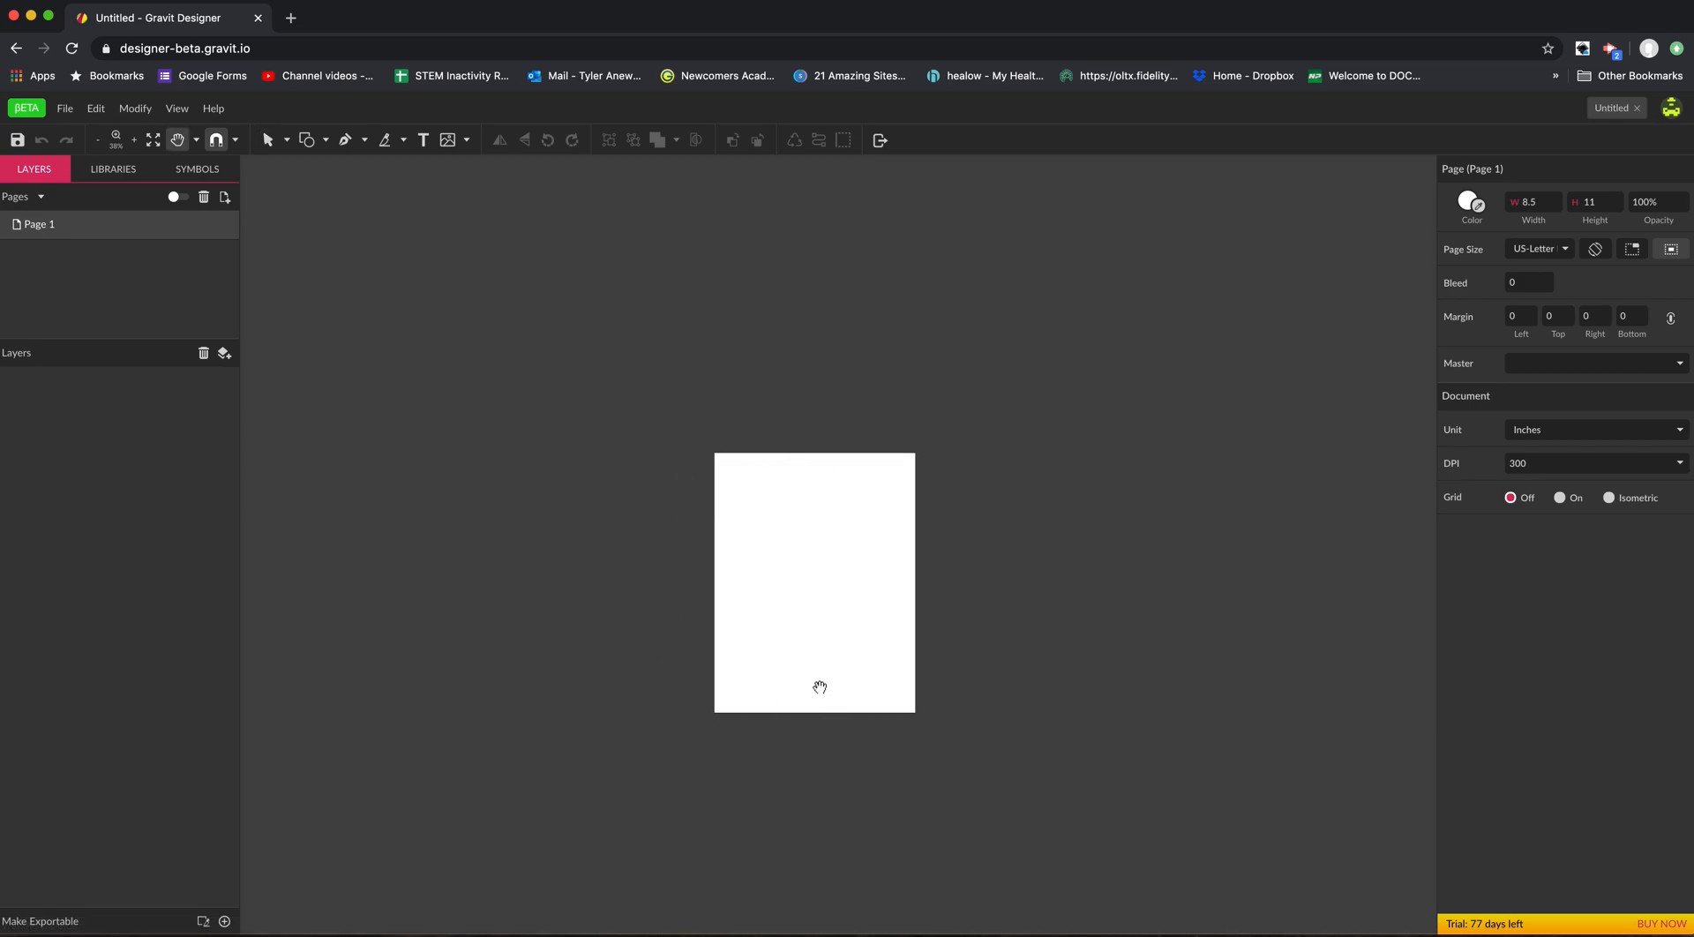
Examine the blank letter page at 100% zoom and bring the whole page into view on the canvas.
scroll(806, 654, "up", 3)
left_click(326, 141)
left_click_drag(415, 382, 515, 539)
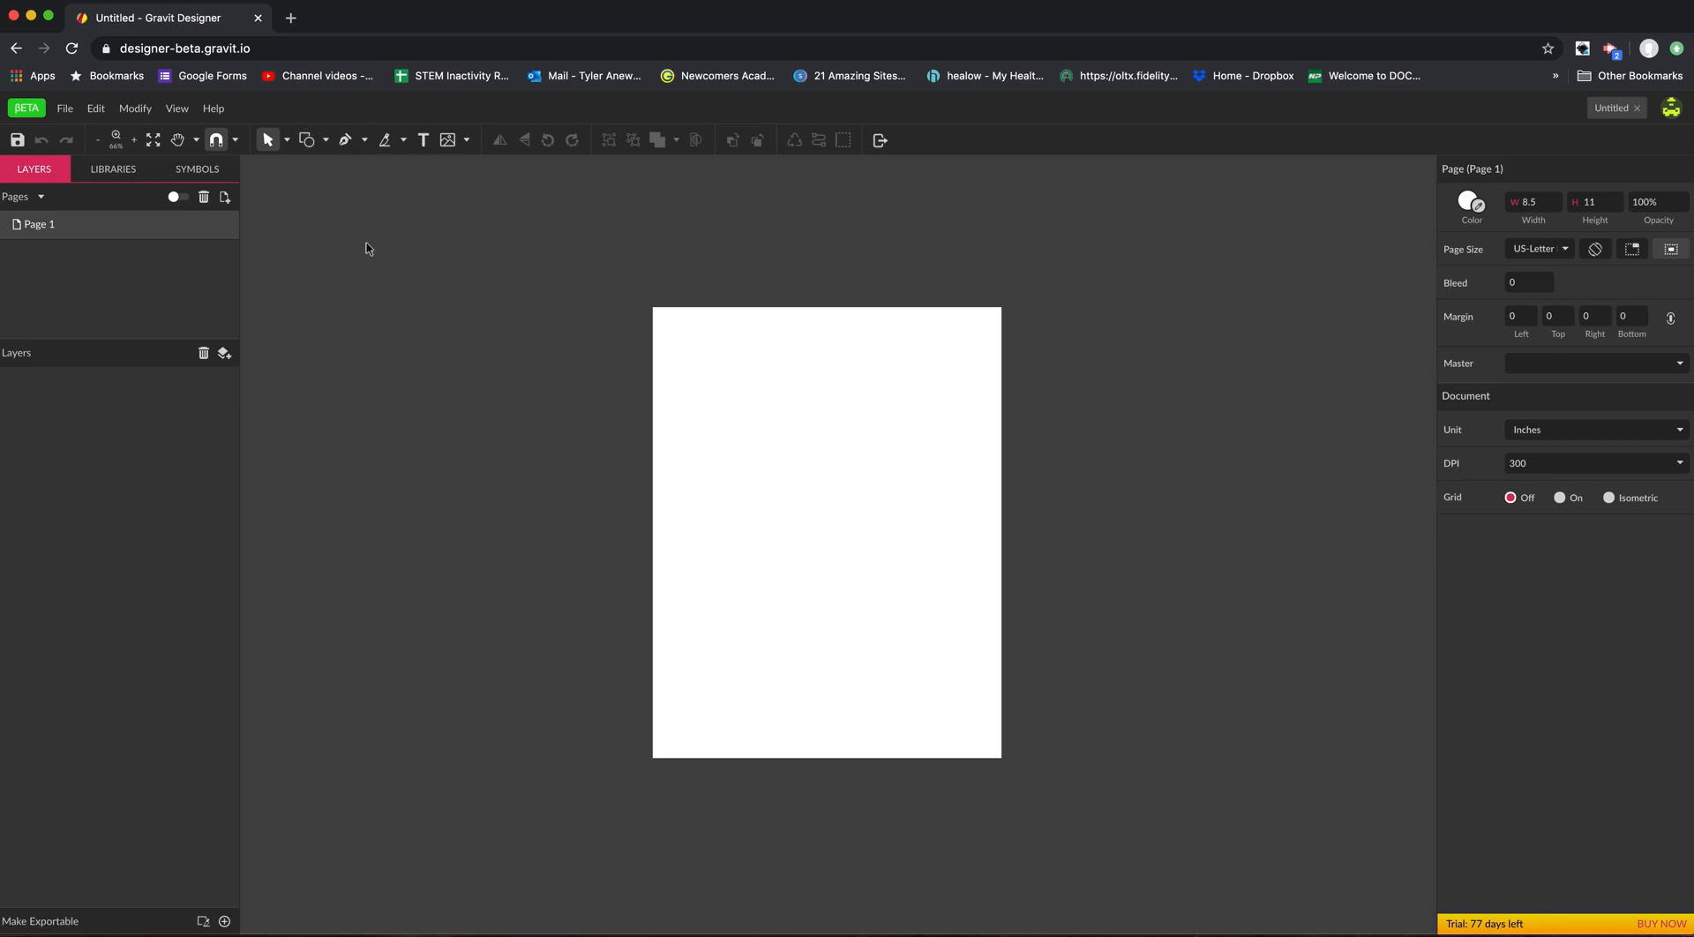
key("z")
left_click(748, 421)
key("h")
left_click_drag(914, 525, 849, 446)
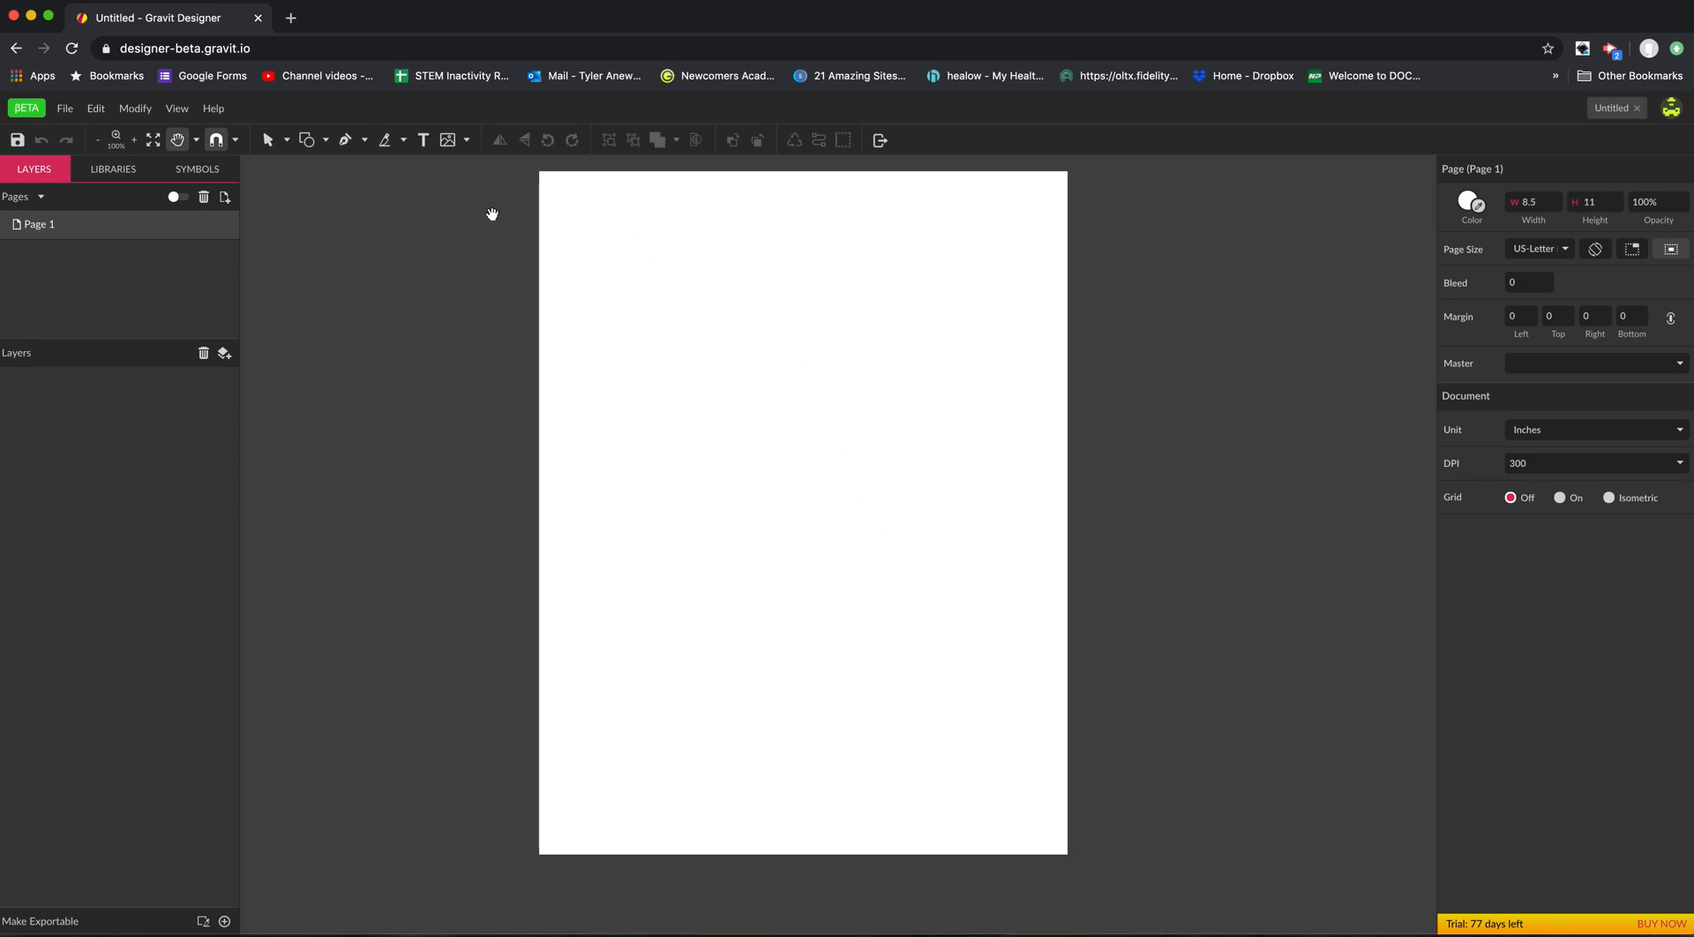
key("v")
key("h")
left_click_drag(579, 354, 594, 381)
key("v")
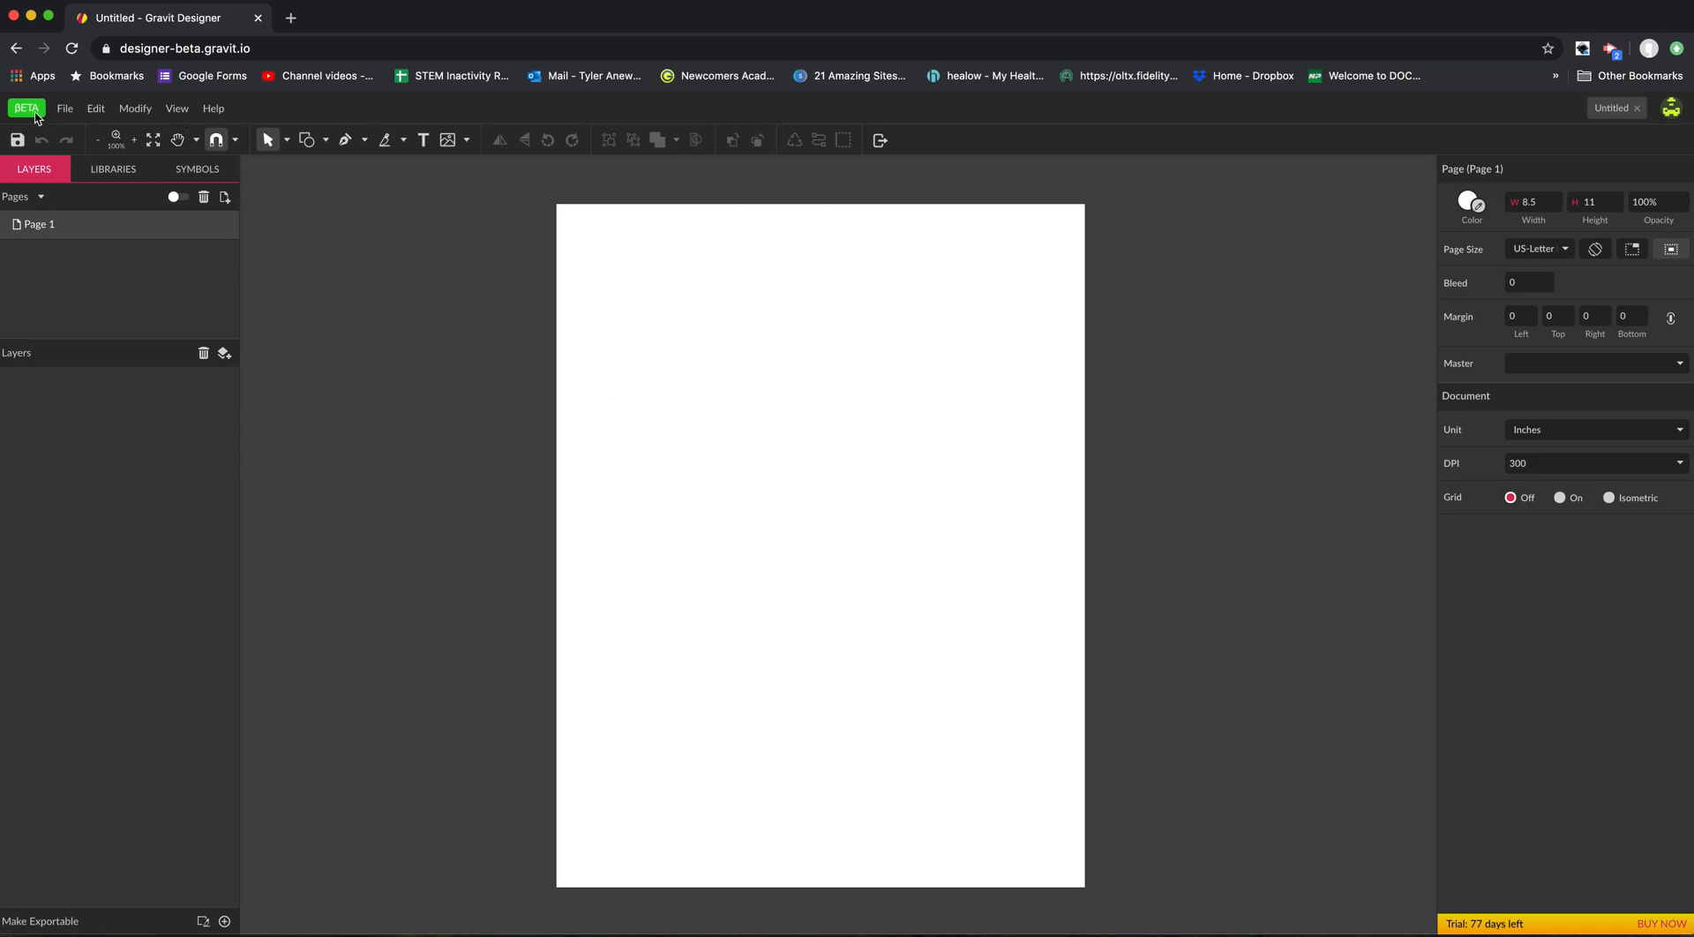
Open the design "Intro For Screencast" from the cloud files.
left_click(64, 113)
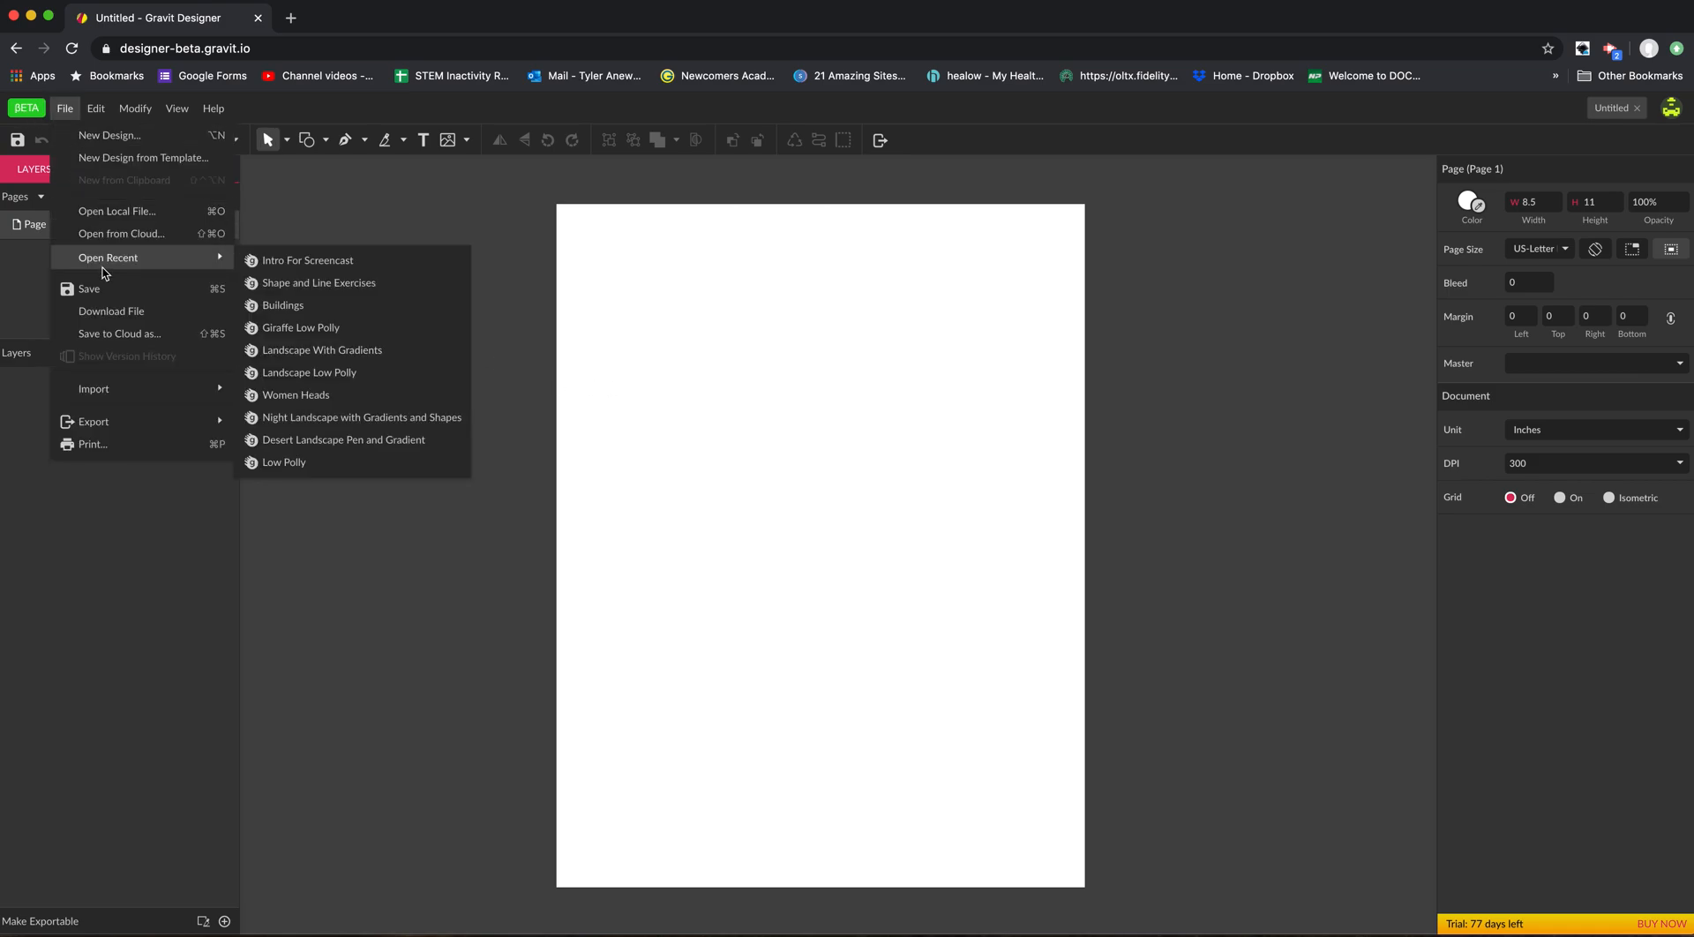
mouse_move(105, 430)
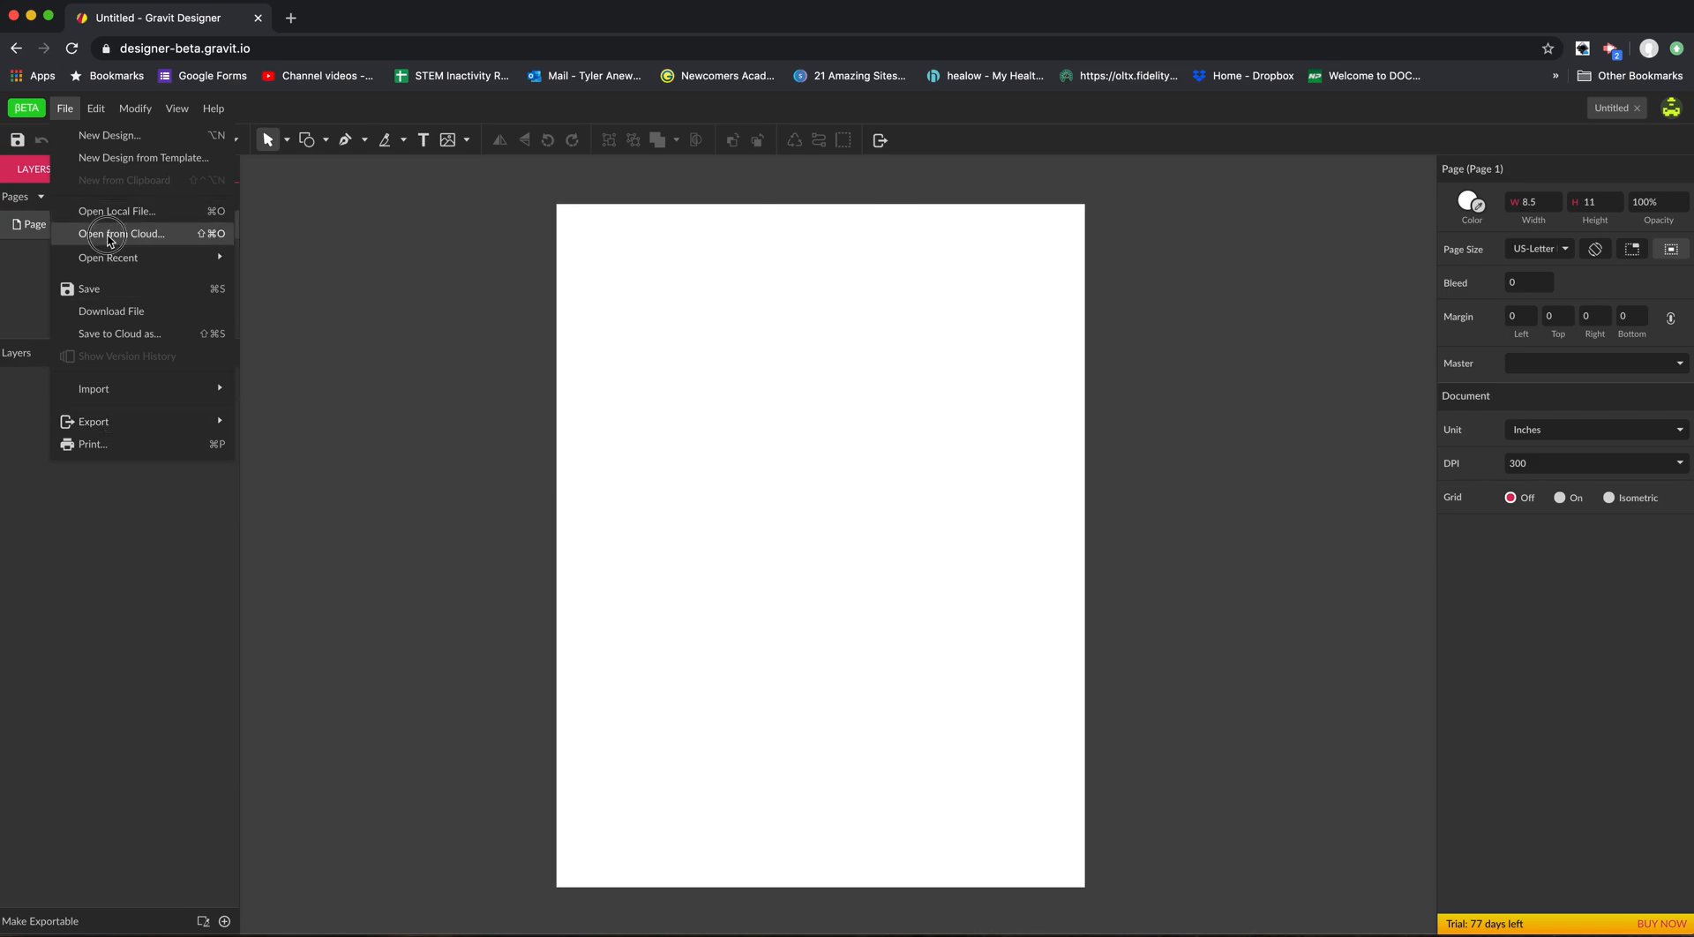
left_click(110, 235)
double_click(657, 463)
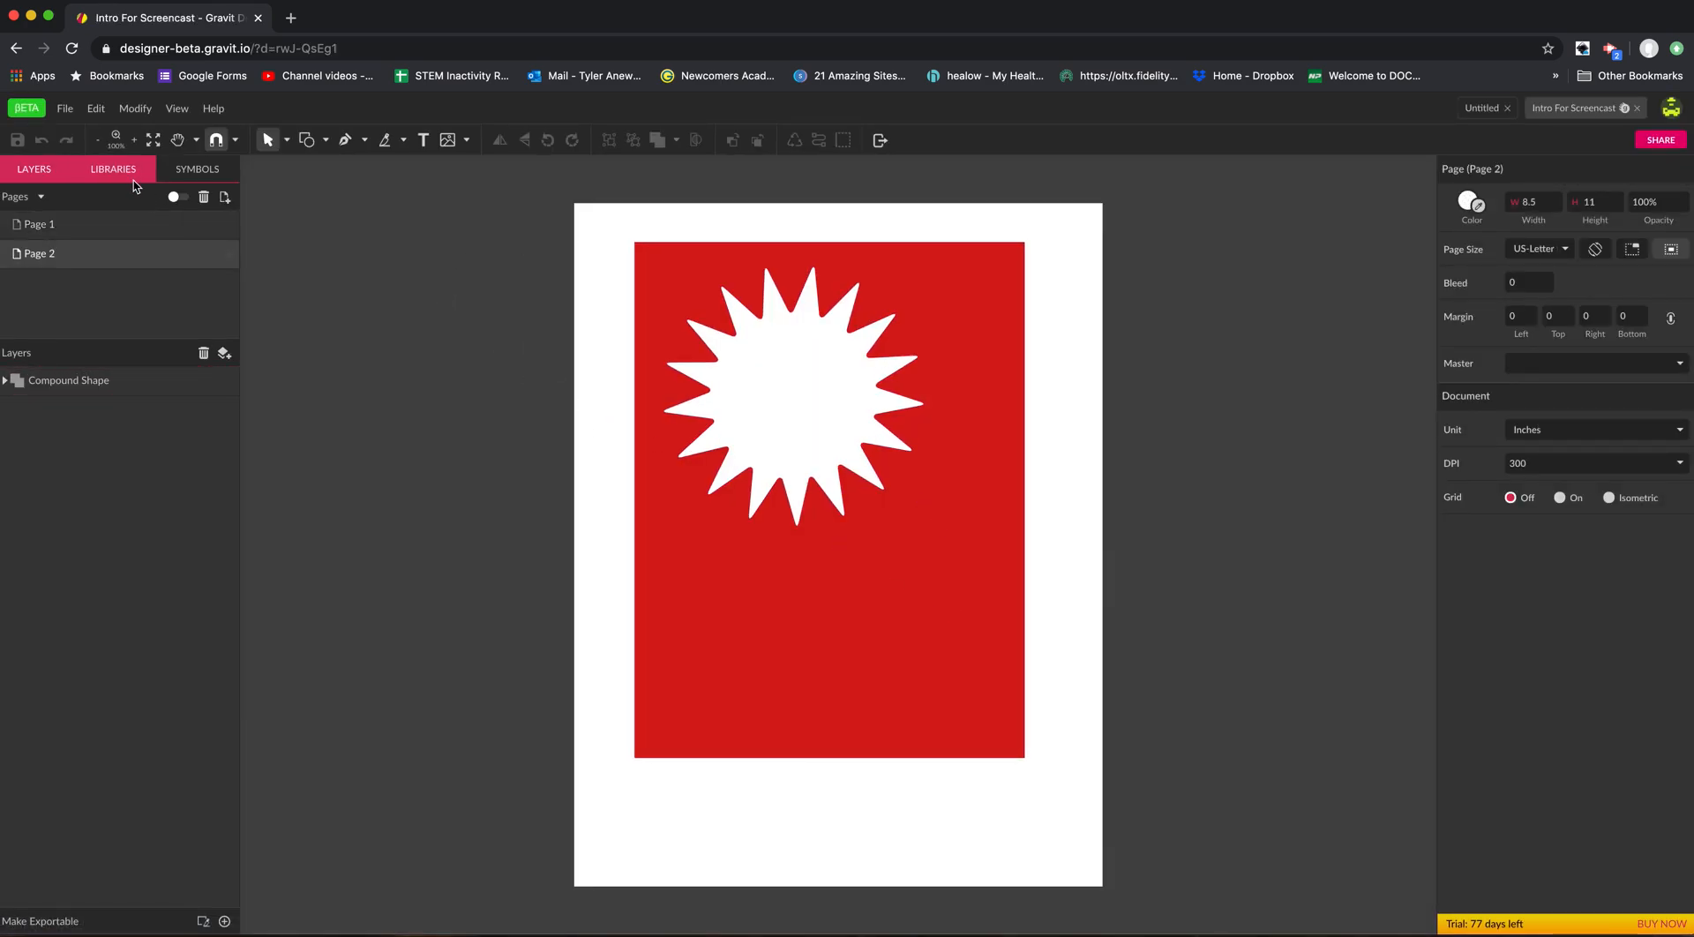
Change the application theme to Light Theme (default) in the settings and save the change.
left_click(66, 109)
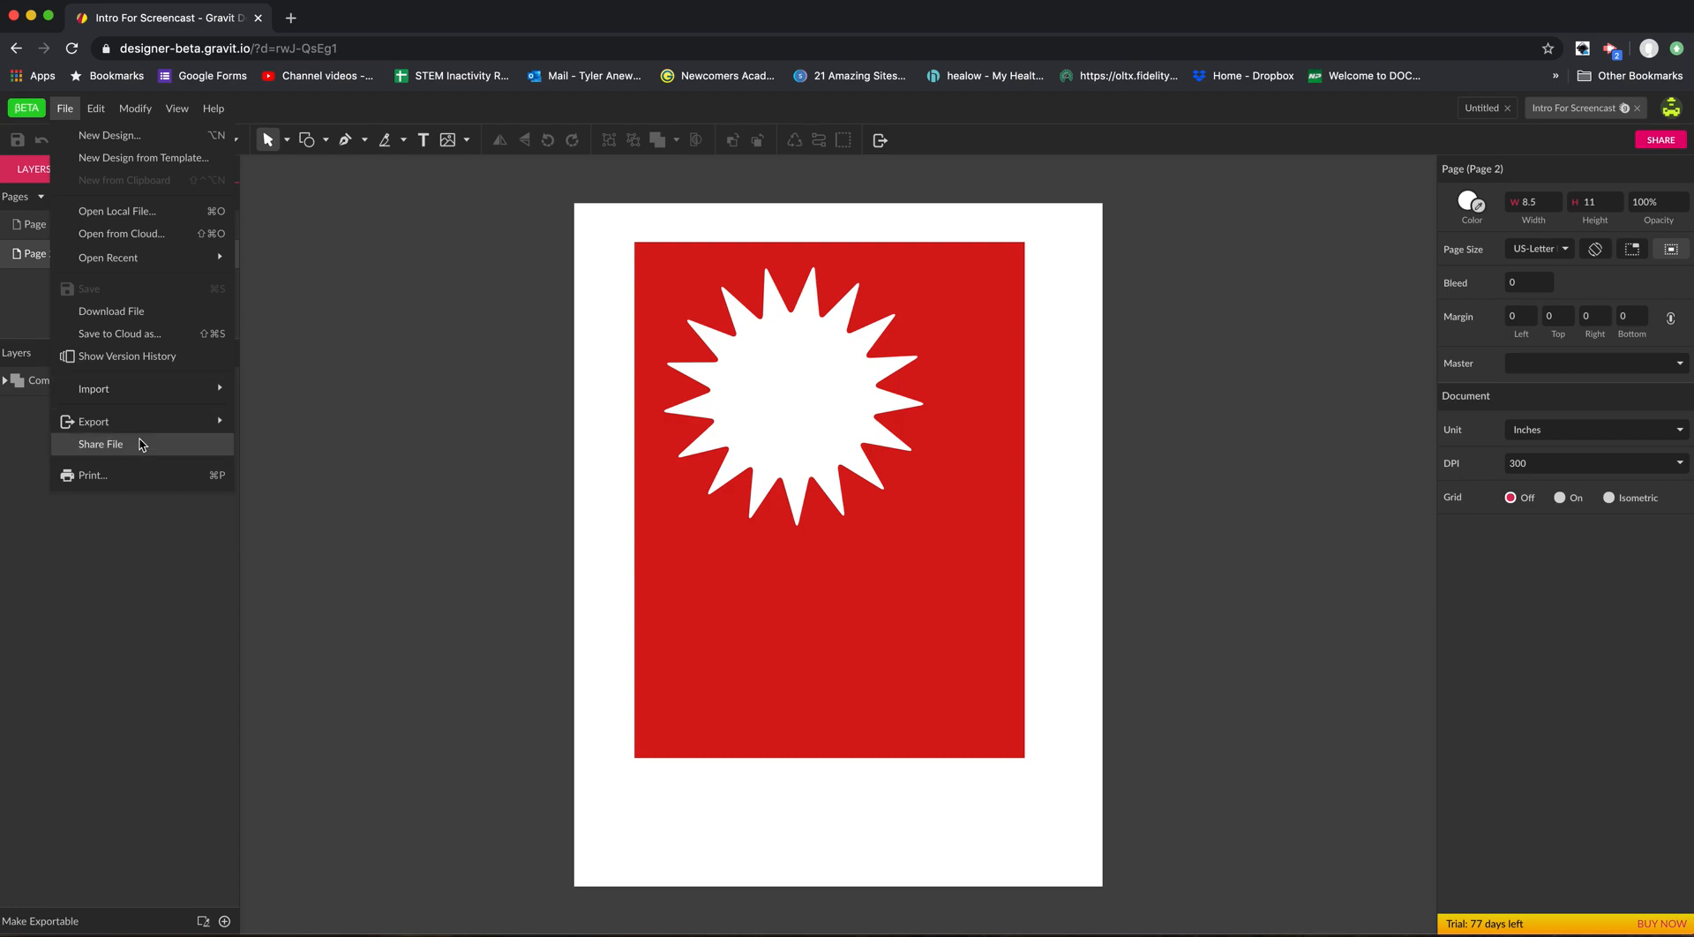
left_click(97, 110)
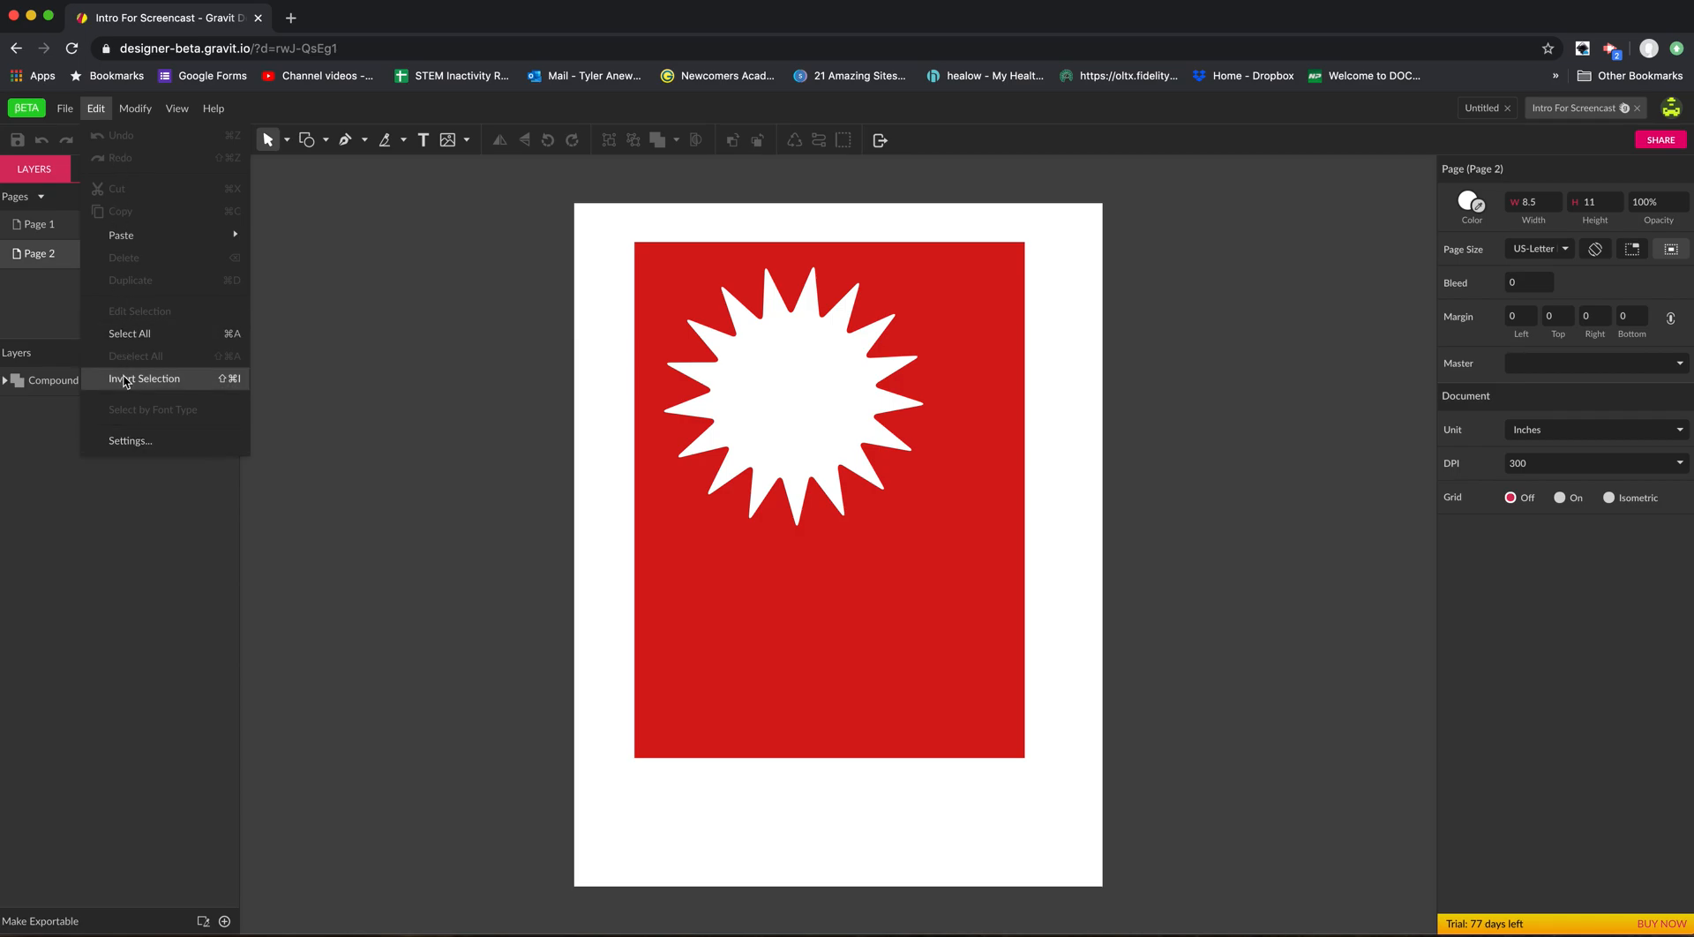
left_click(132, 443)
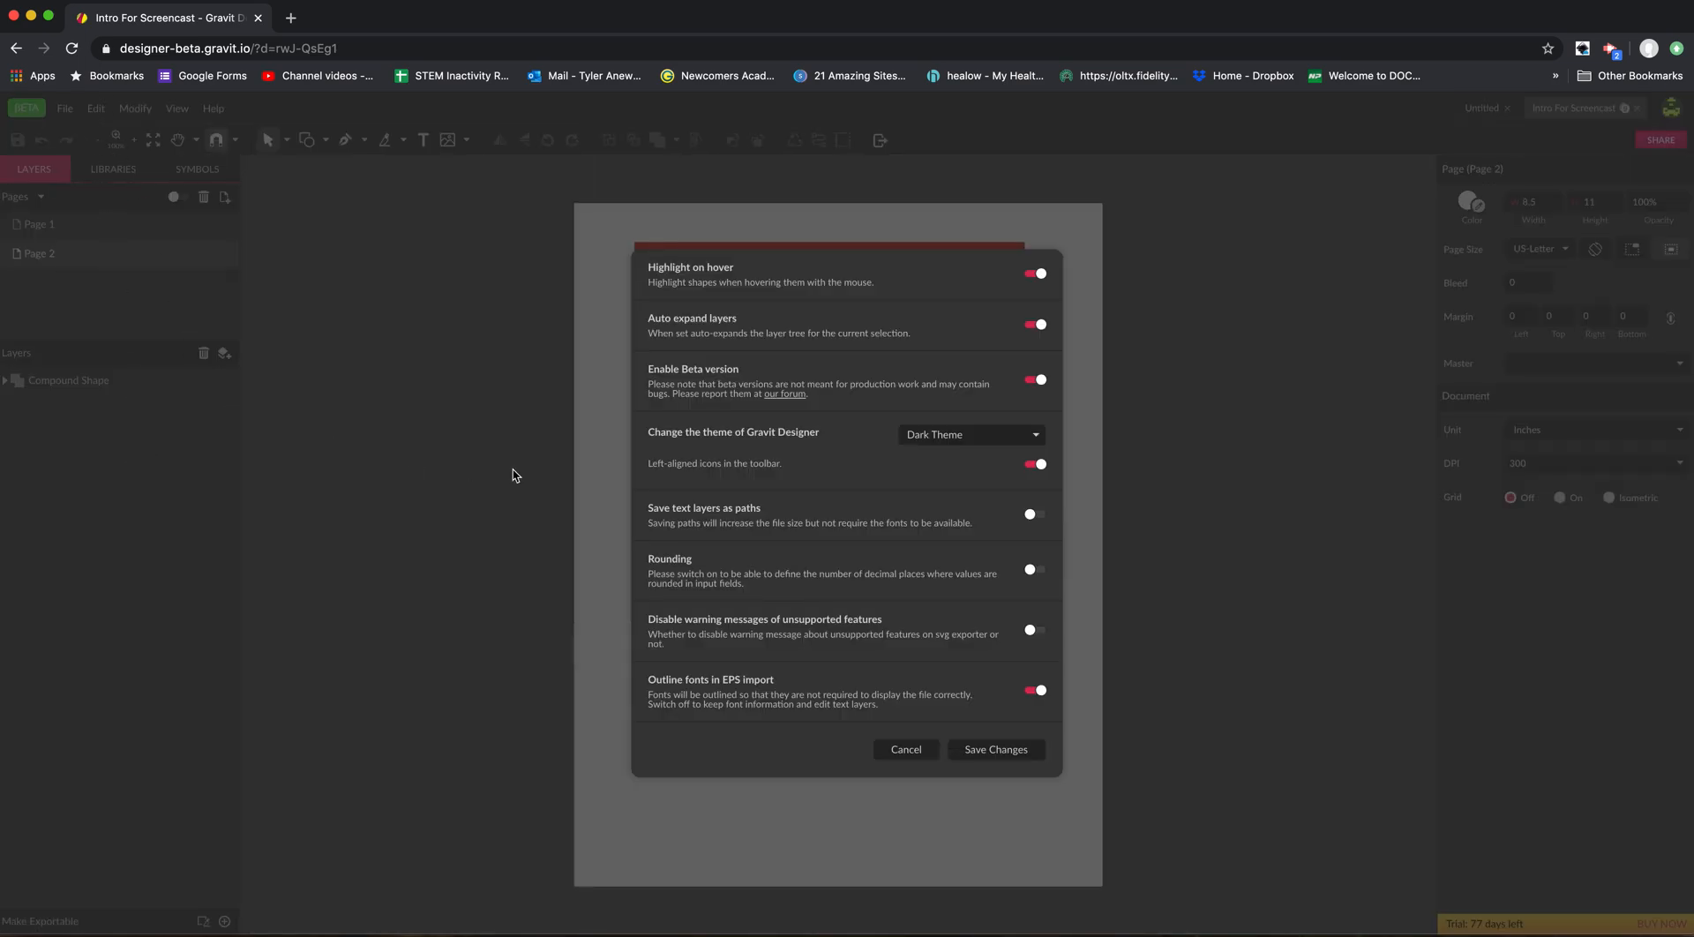
left_click(954, 443)
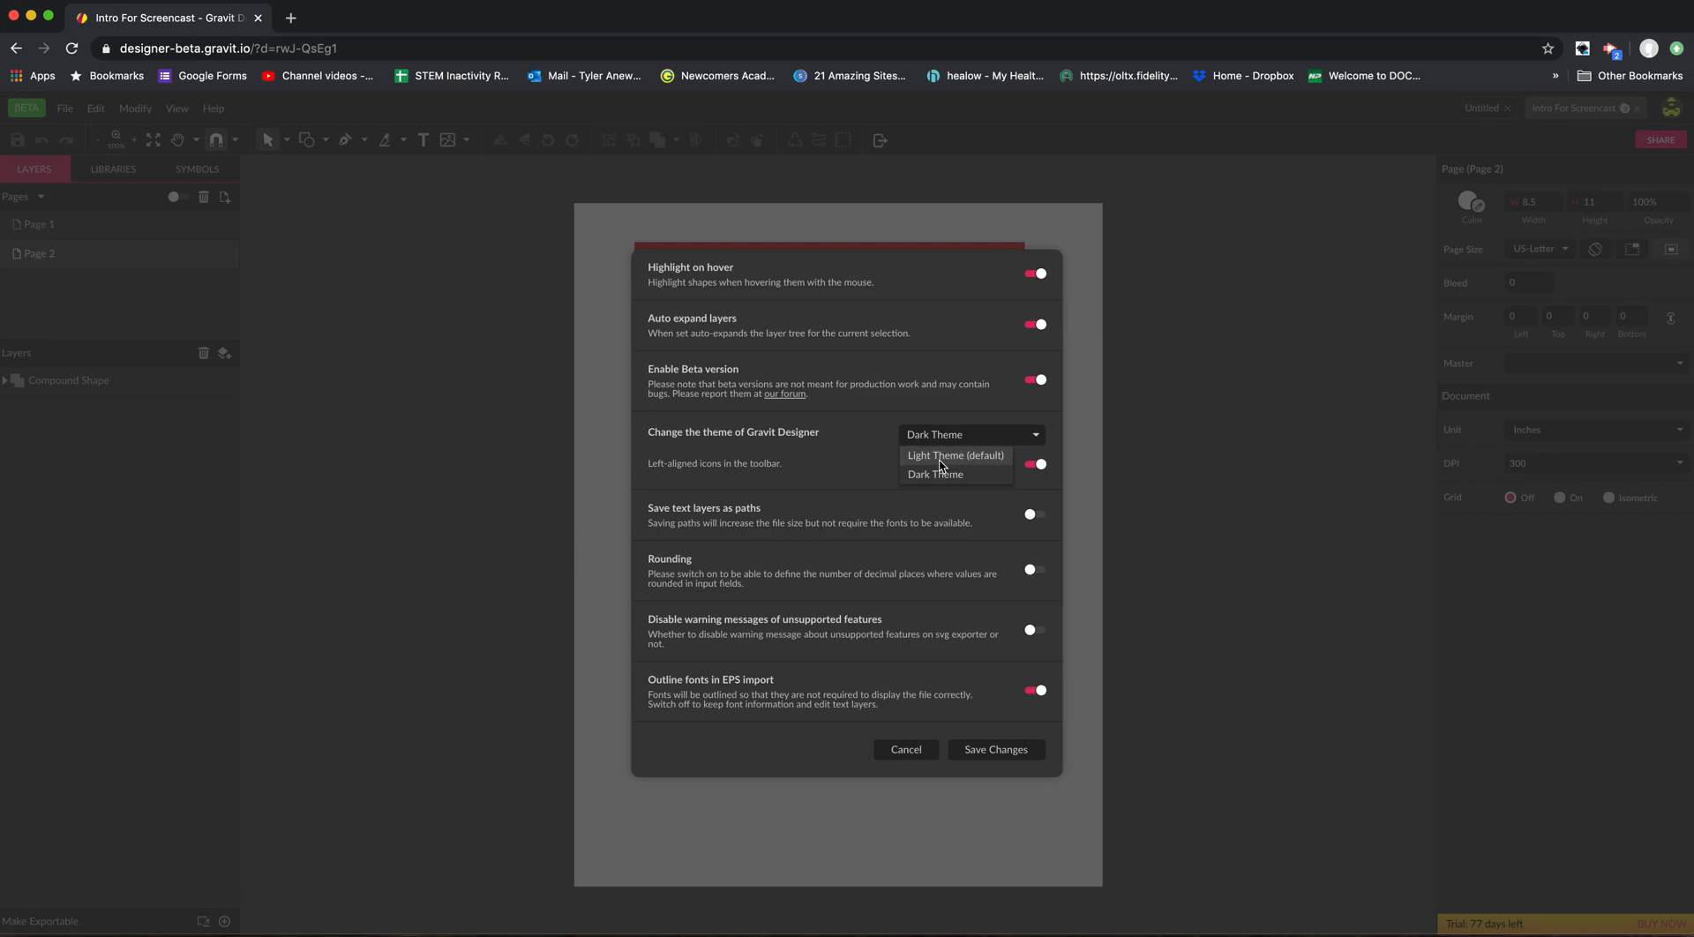
left_click(940, 457)
left_click(989, 752)
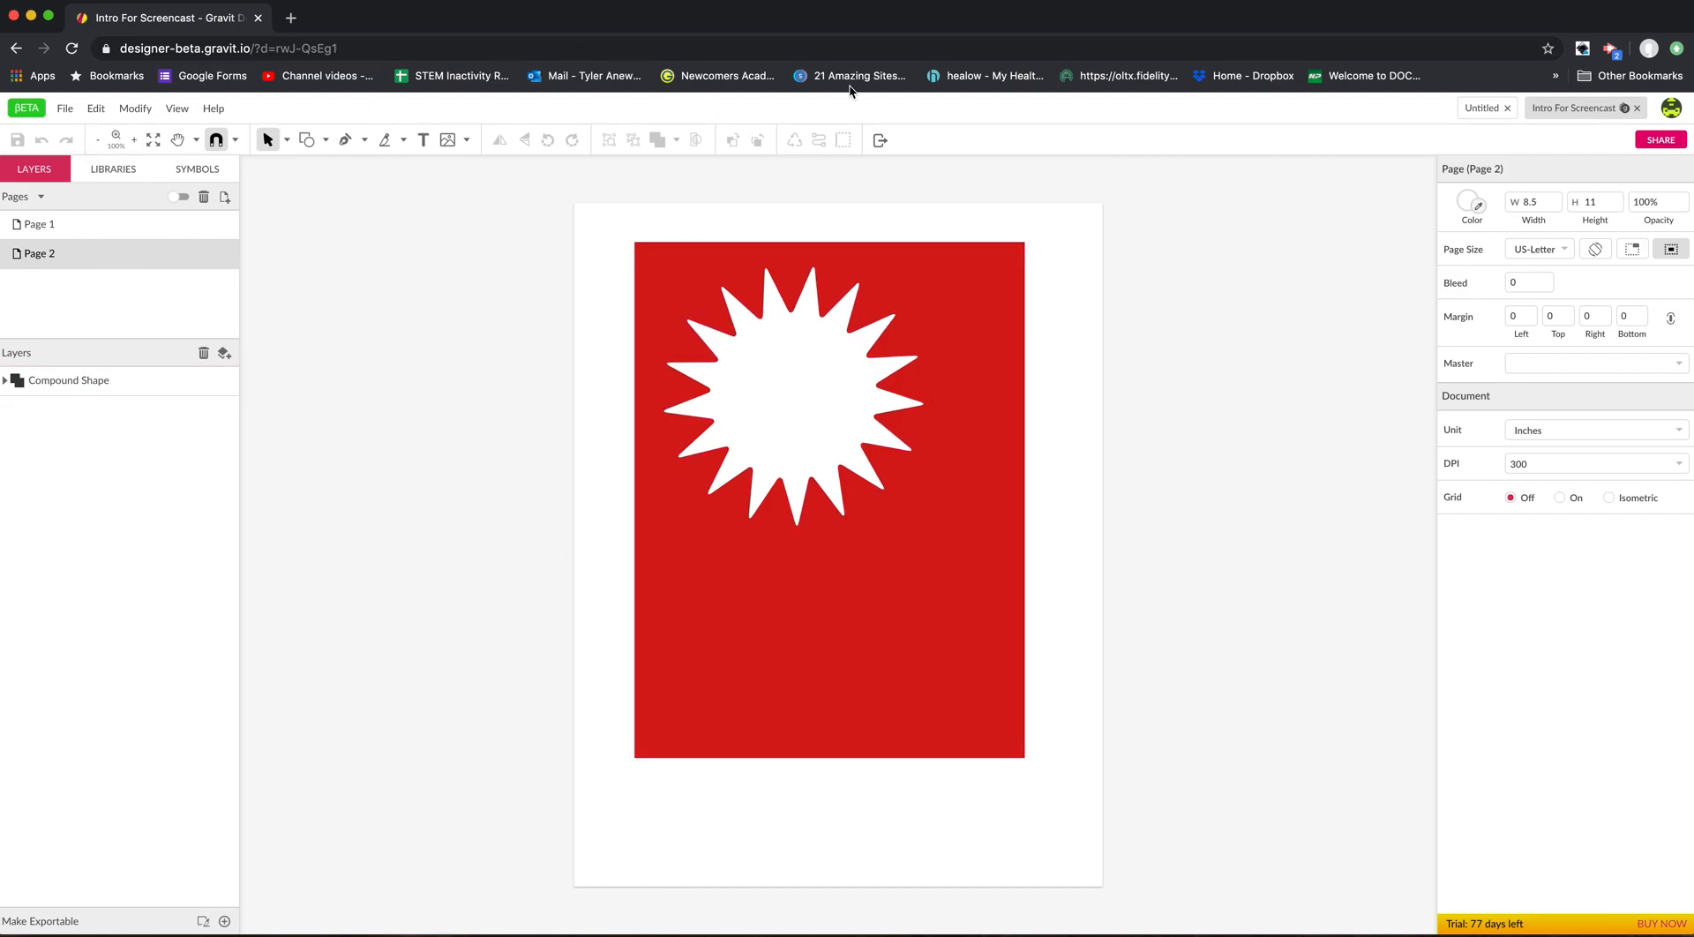
Switch the application theme back to Dark Theme in the settings and save the change.
left_click(90, 108)
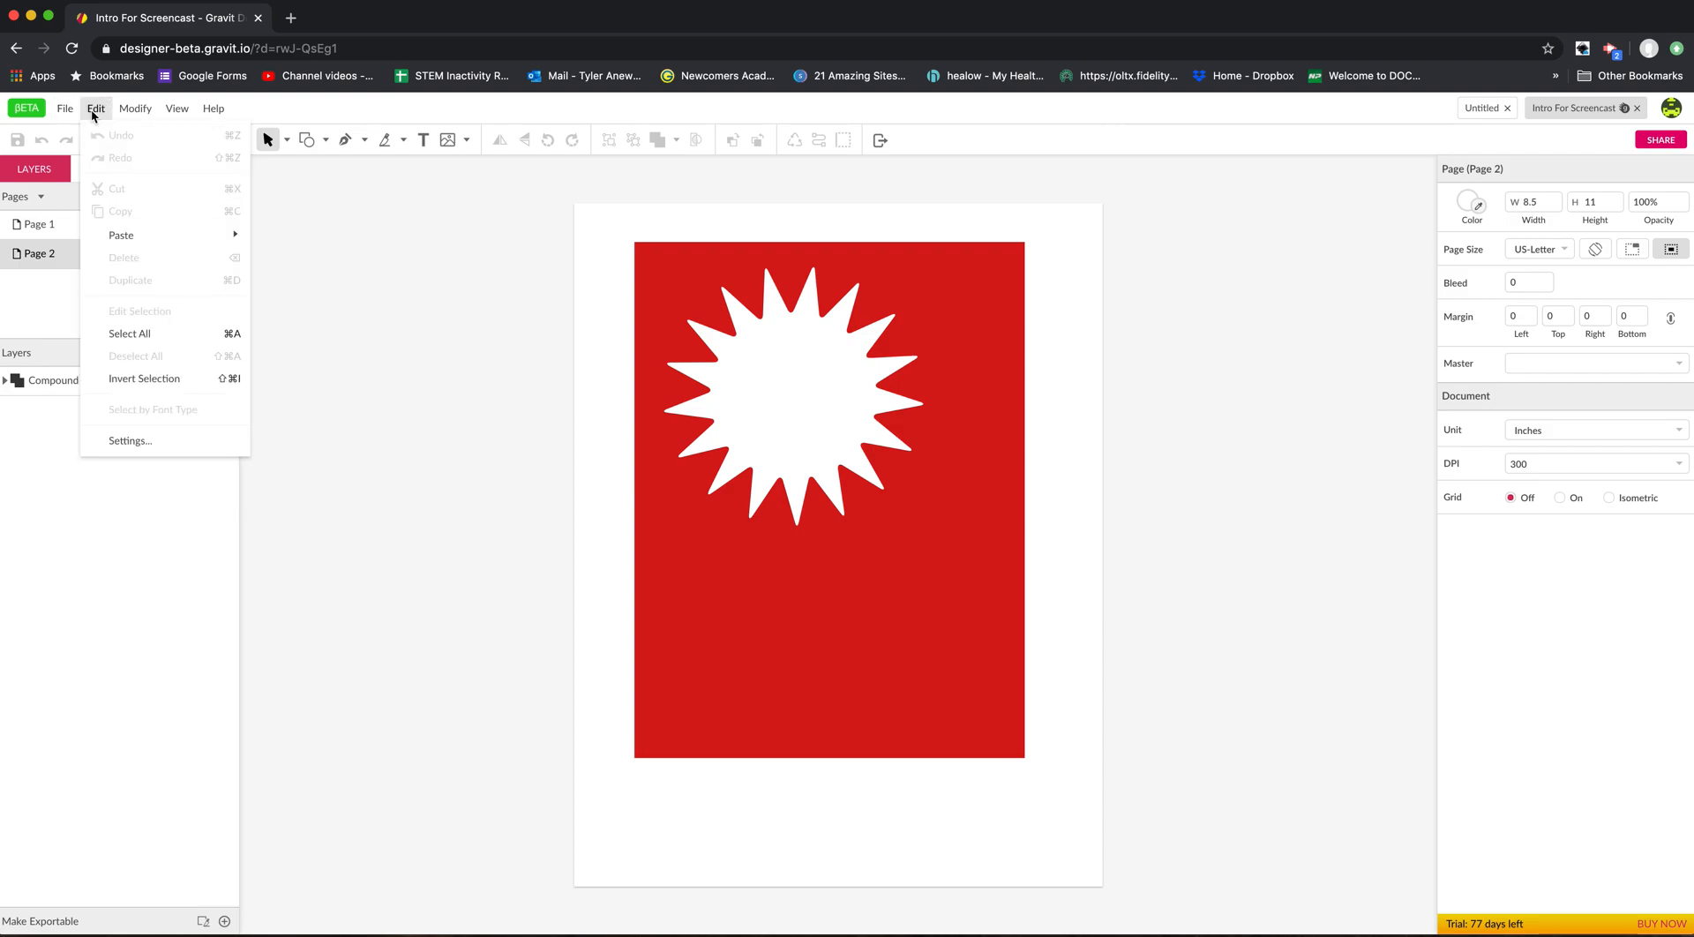
left_click(139, 443)
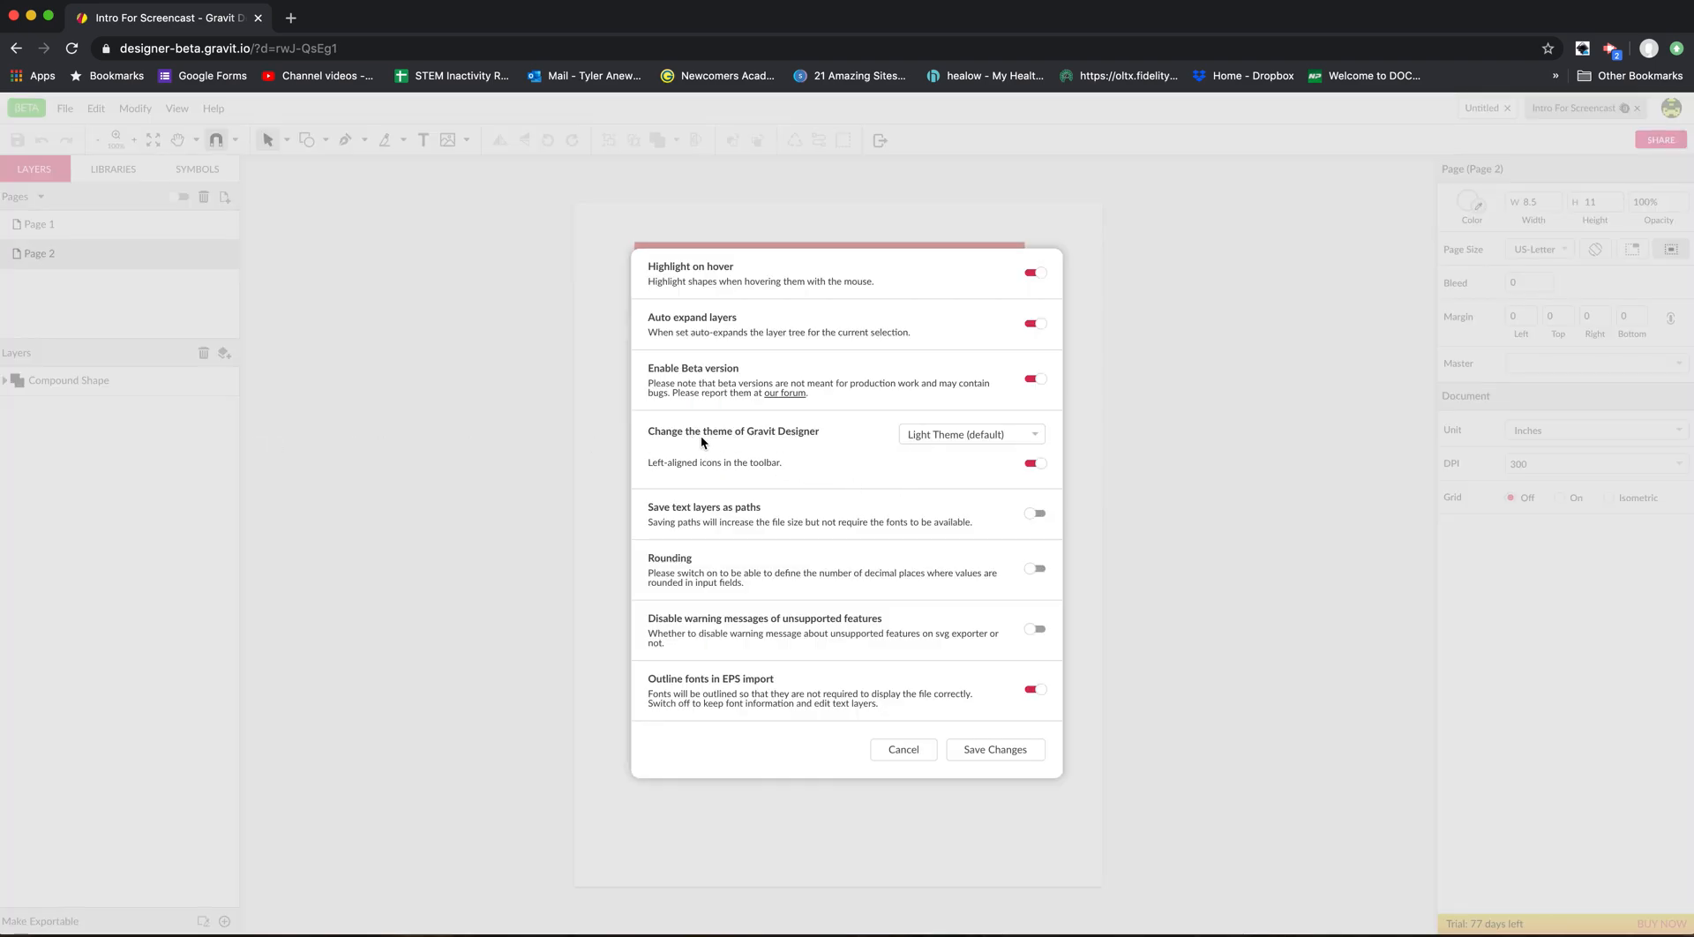
left_click(921, 441)
left_click(923, 473)
left_click(988, 749)
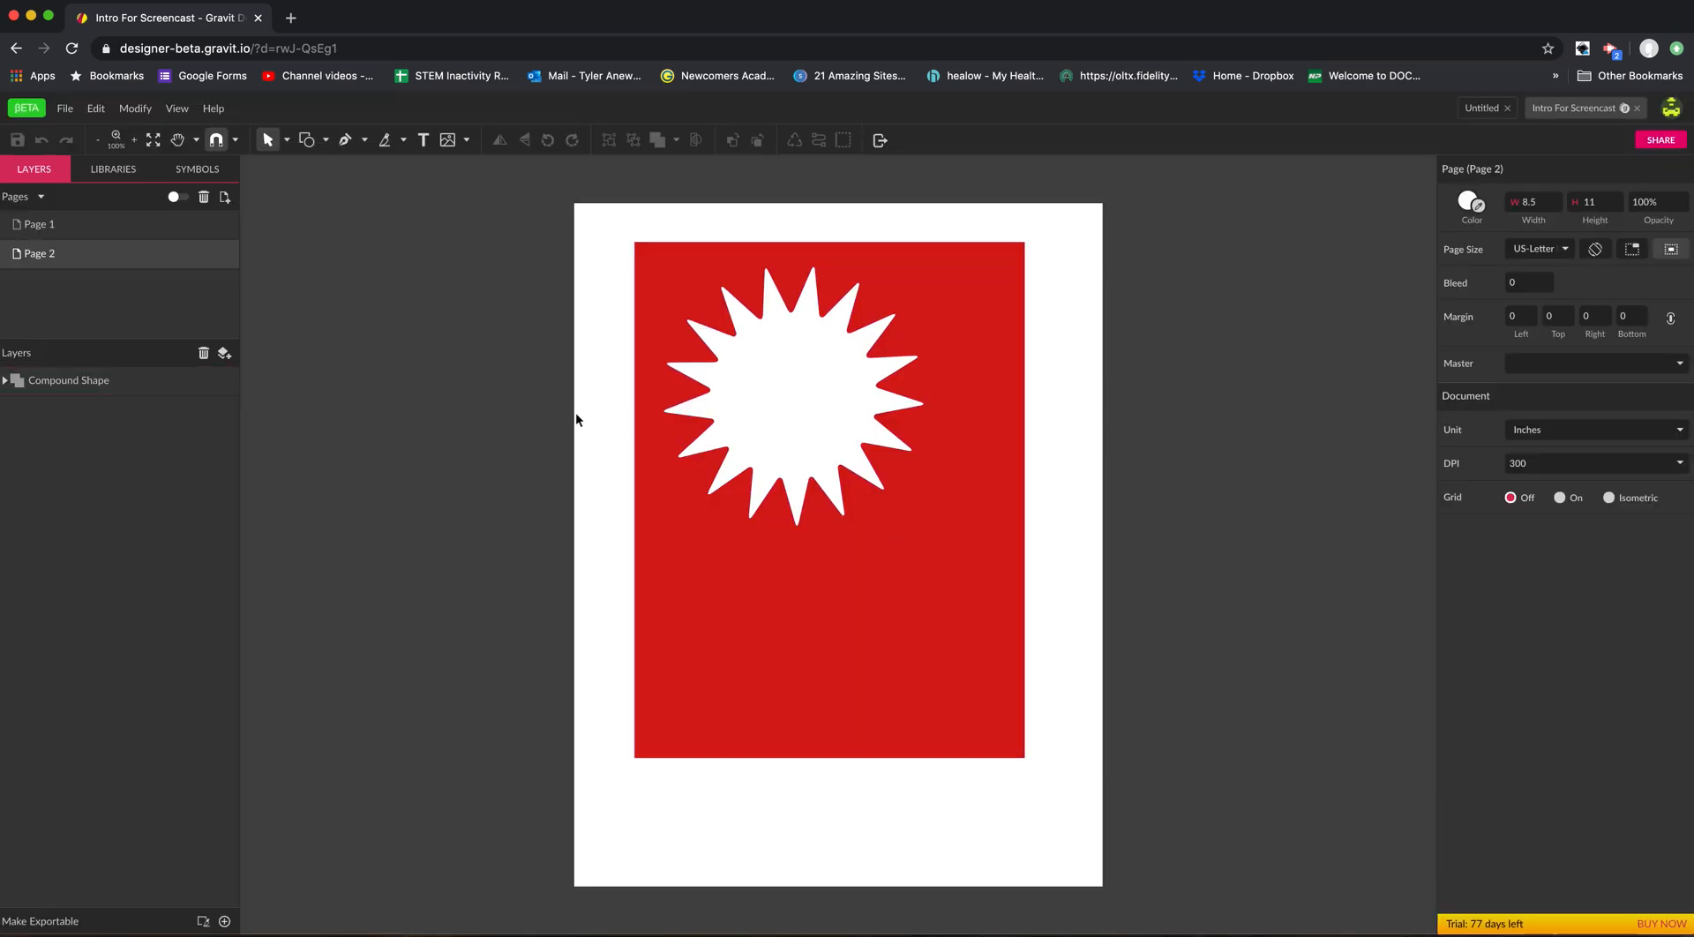
Look through the available modification commands, including the Arrange, Align, Transform, Path and Symbol options.
left_click(132, 108)
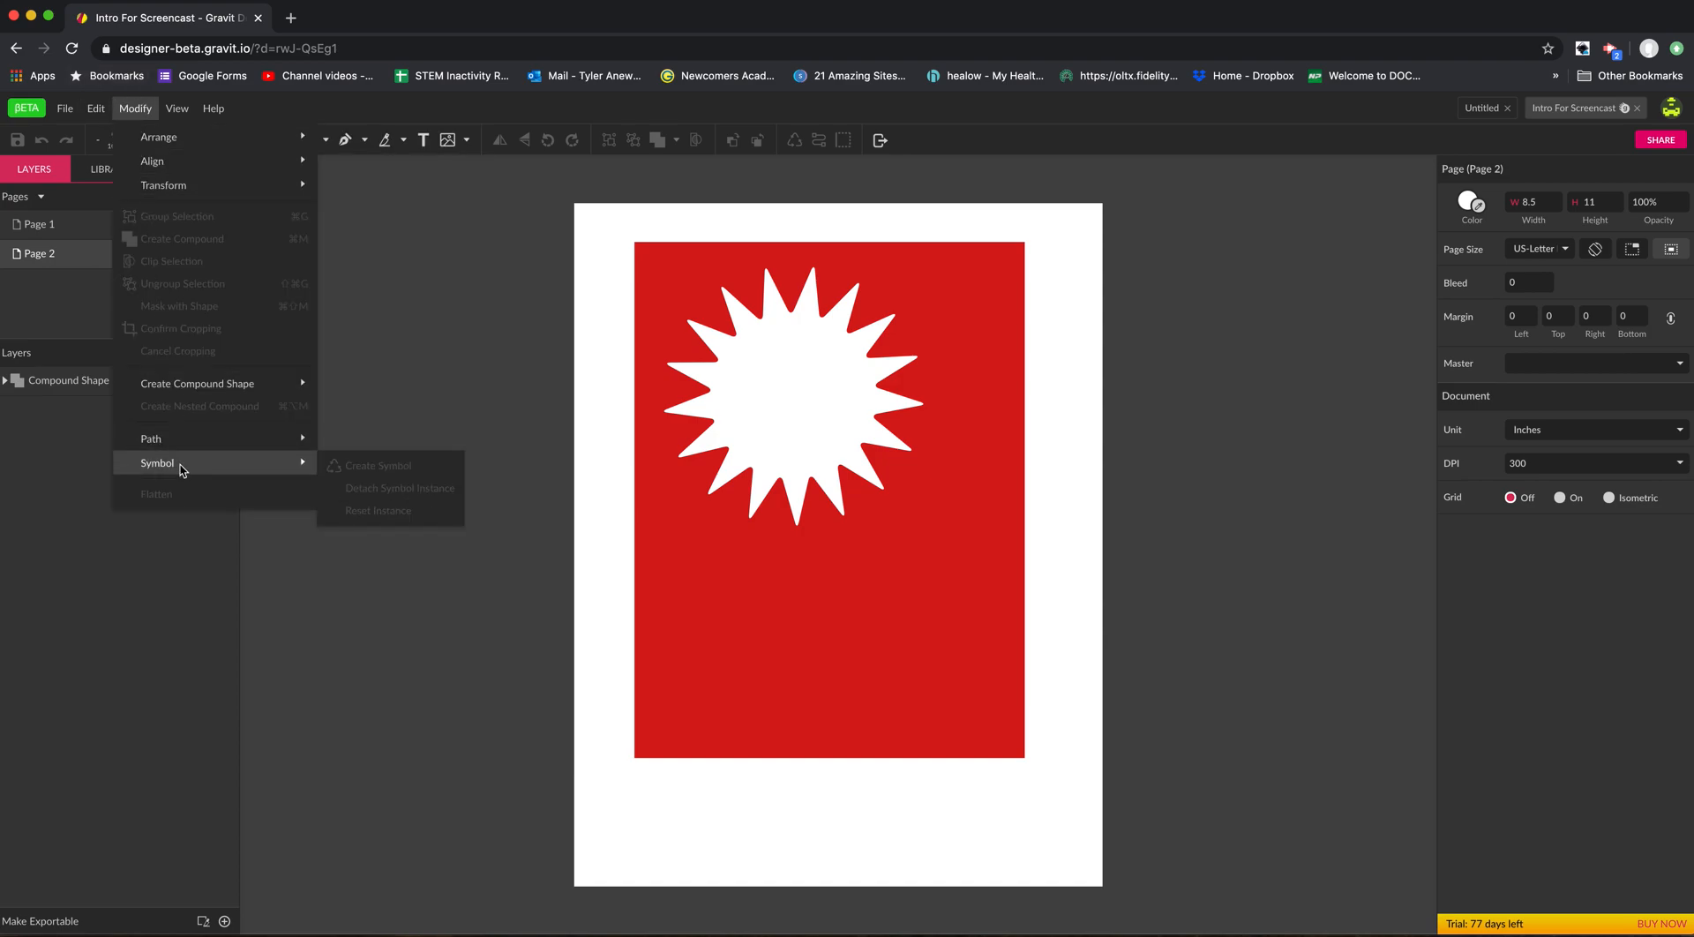
mouse_move(175, 148)
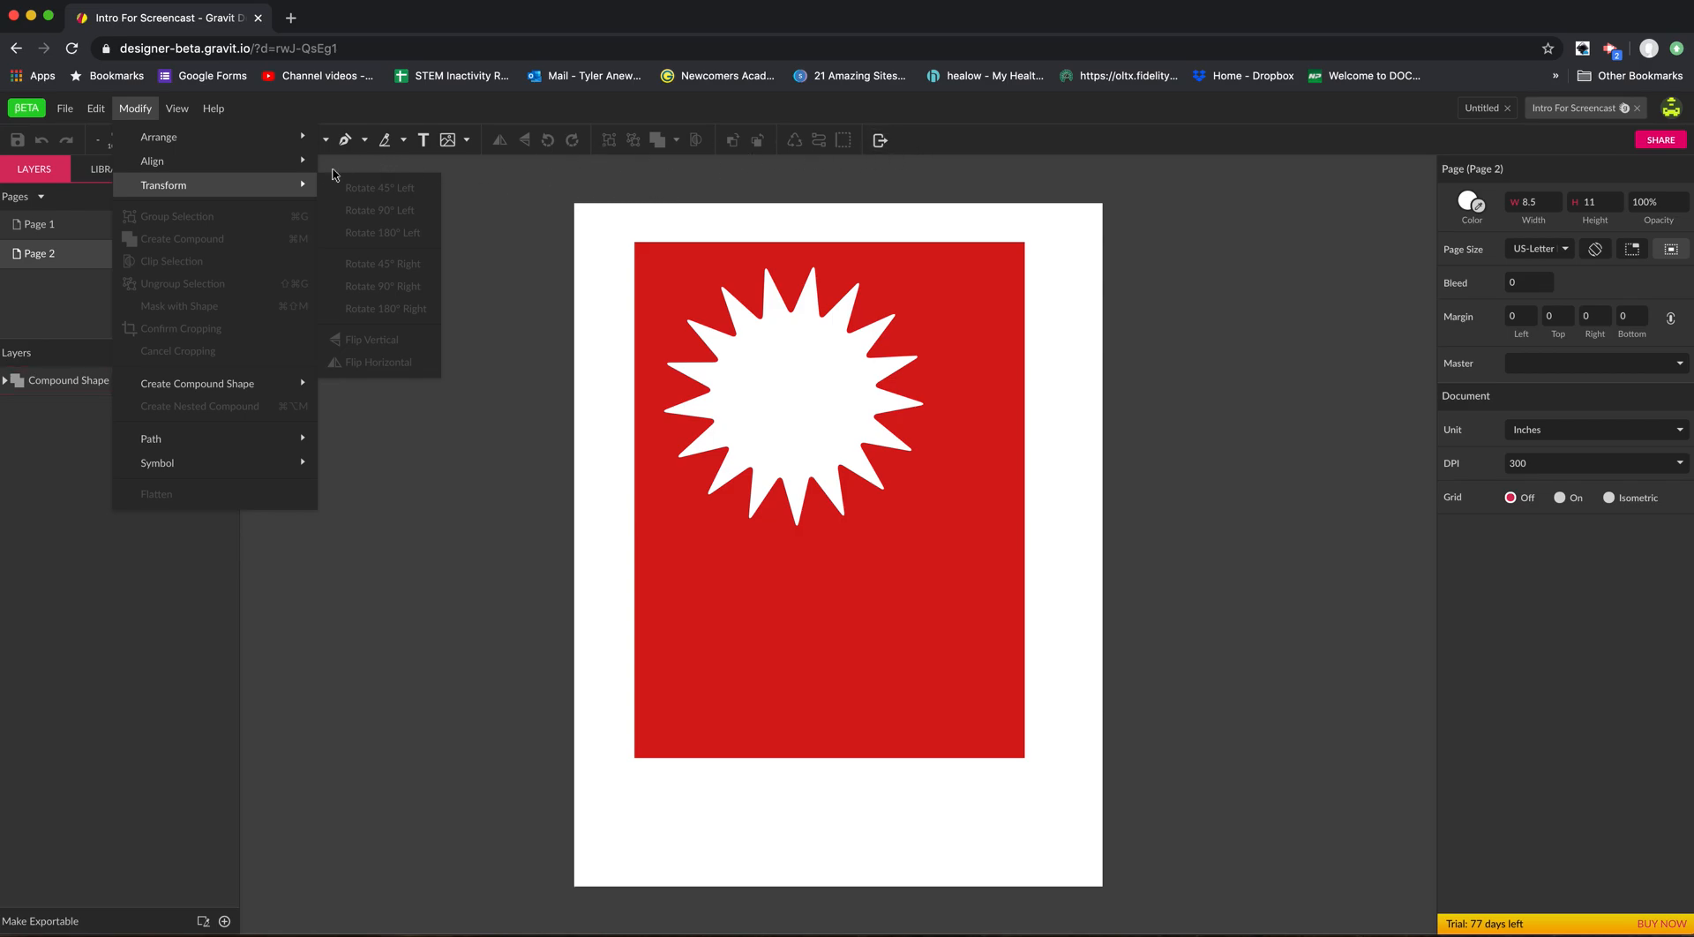
mouse_move(255, 162)
left_click(574, 178)
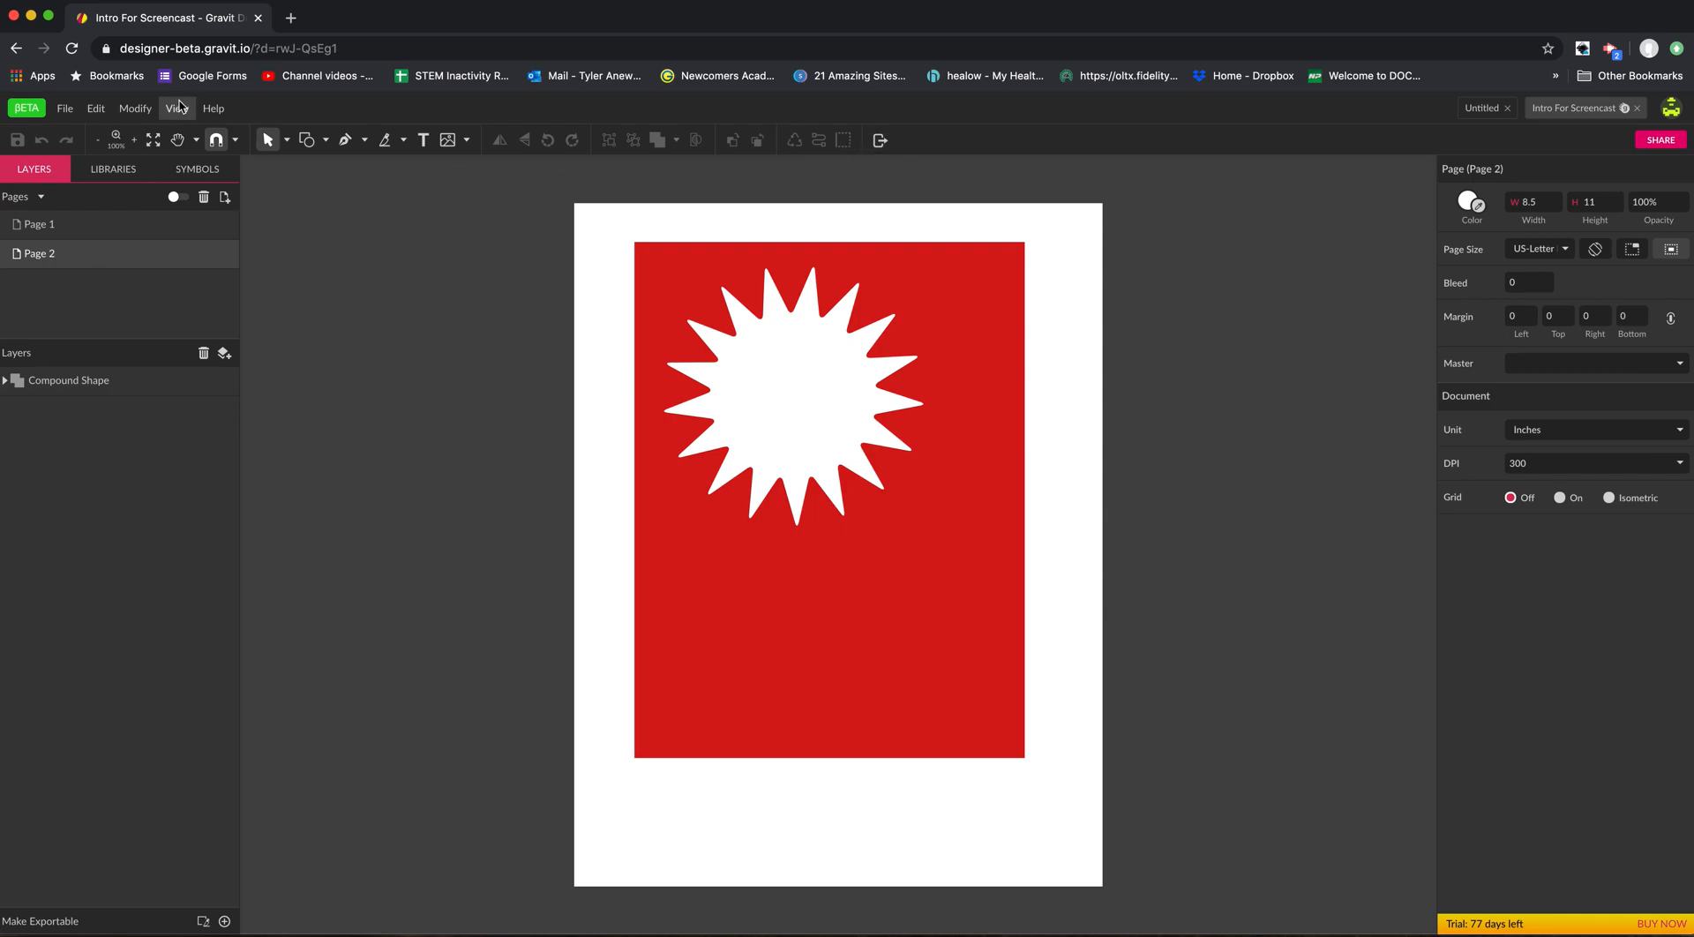
left_click(137, 113)
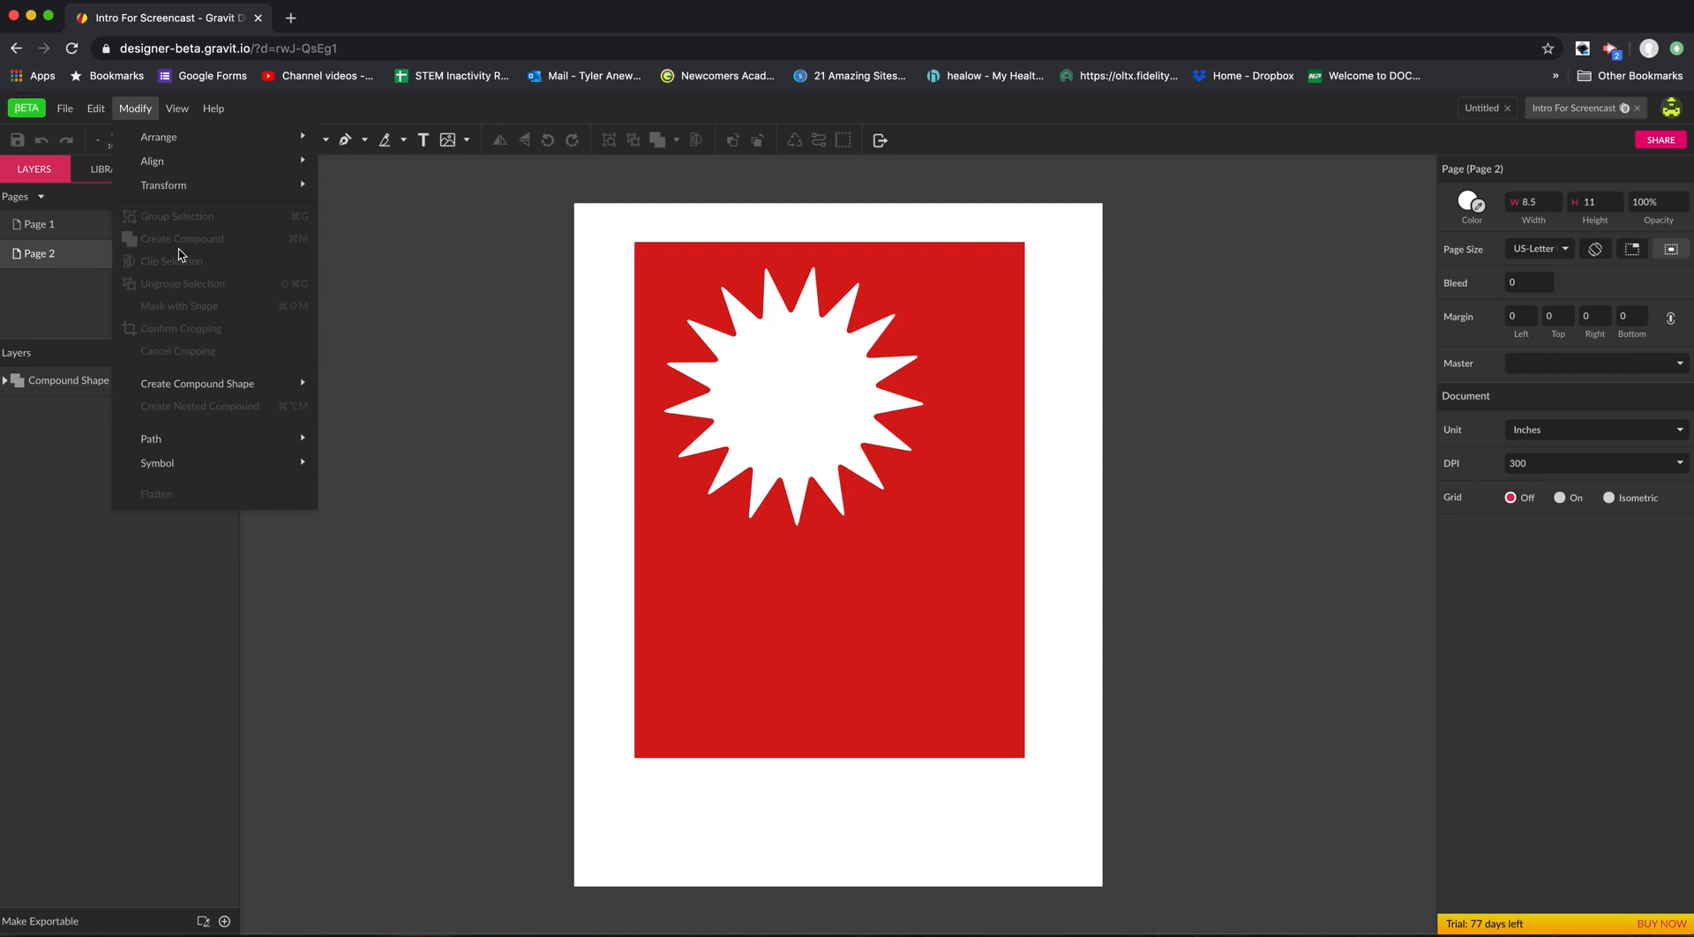
mouse_move(205, 439)
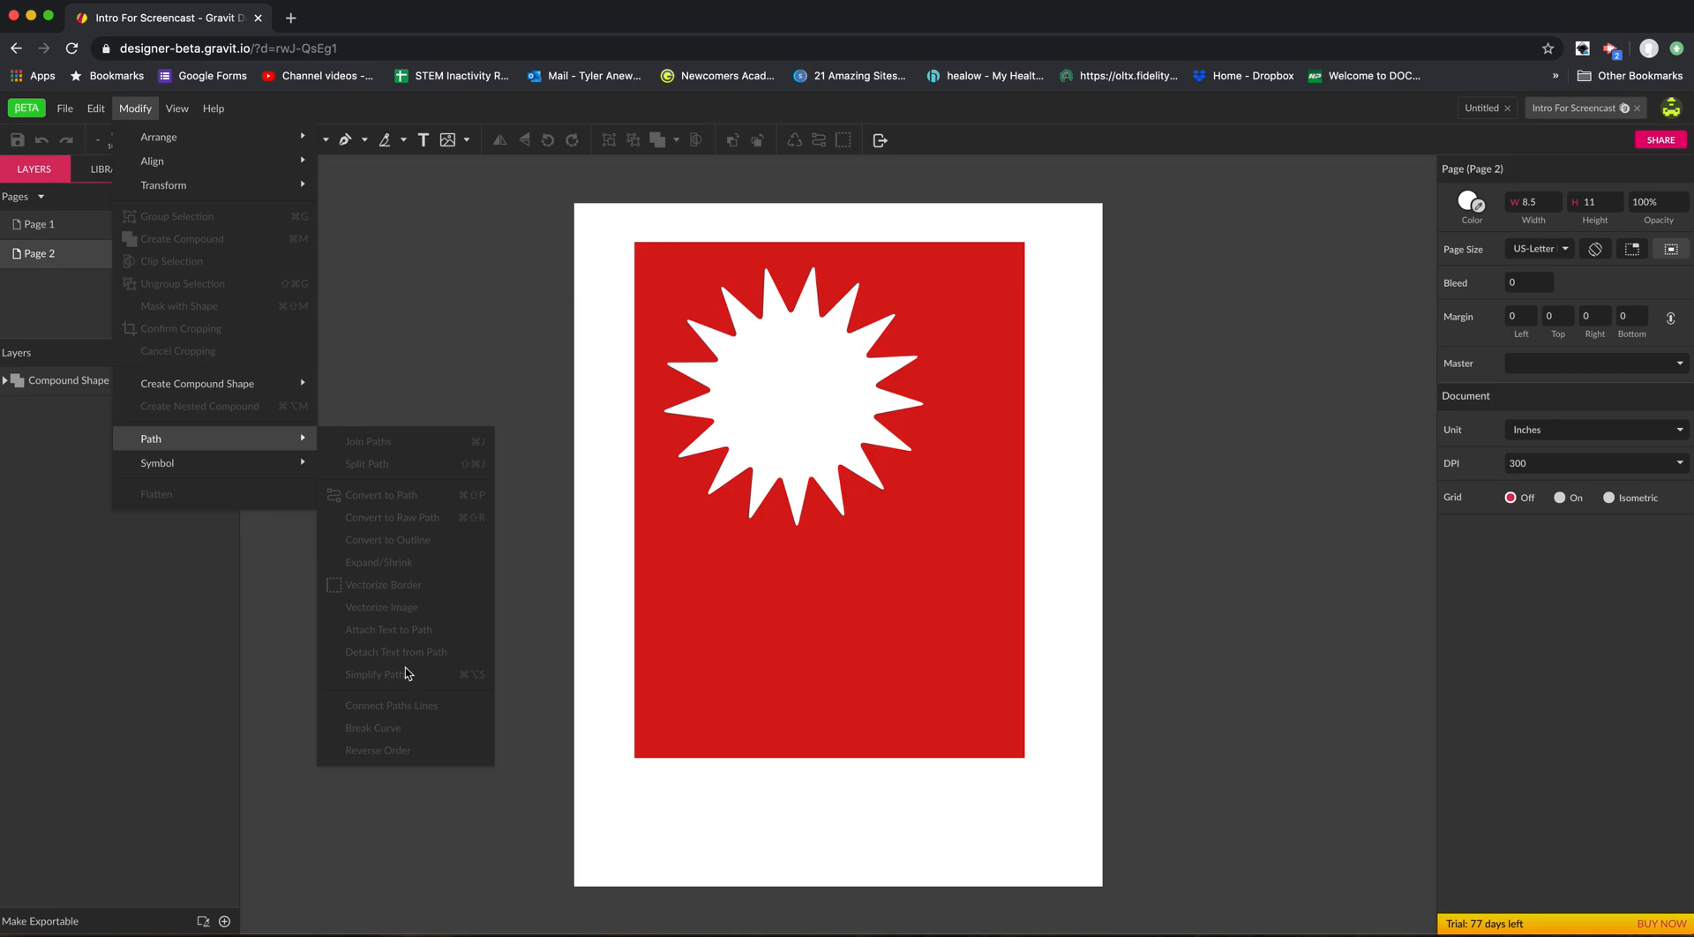
mouse_move(265, 447)
mouse_move(262, 142)
Show the rulers around the canvas.
mouse_move(178, 114)
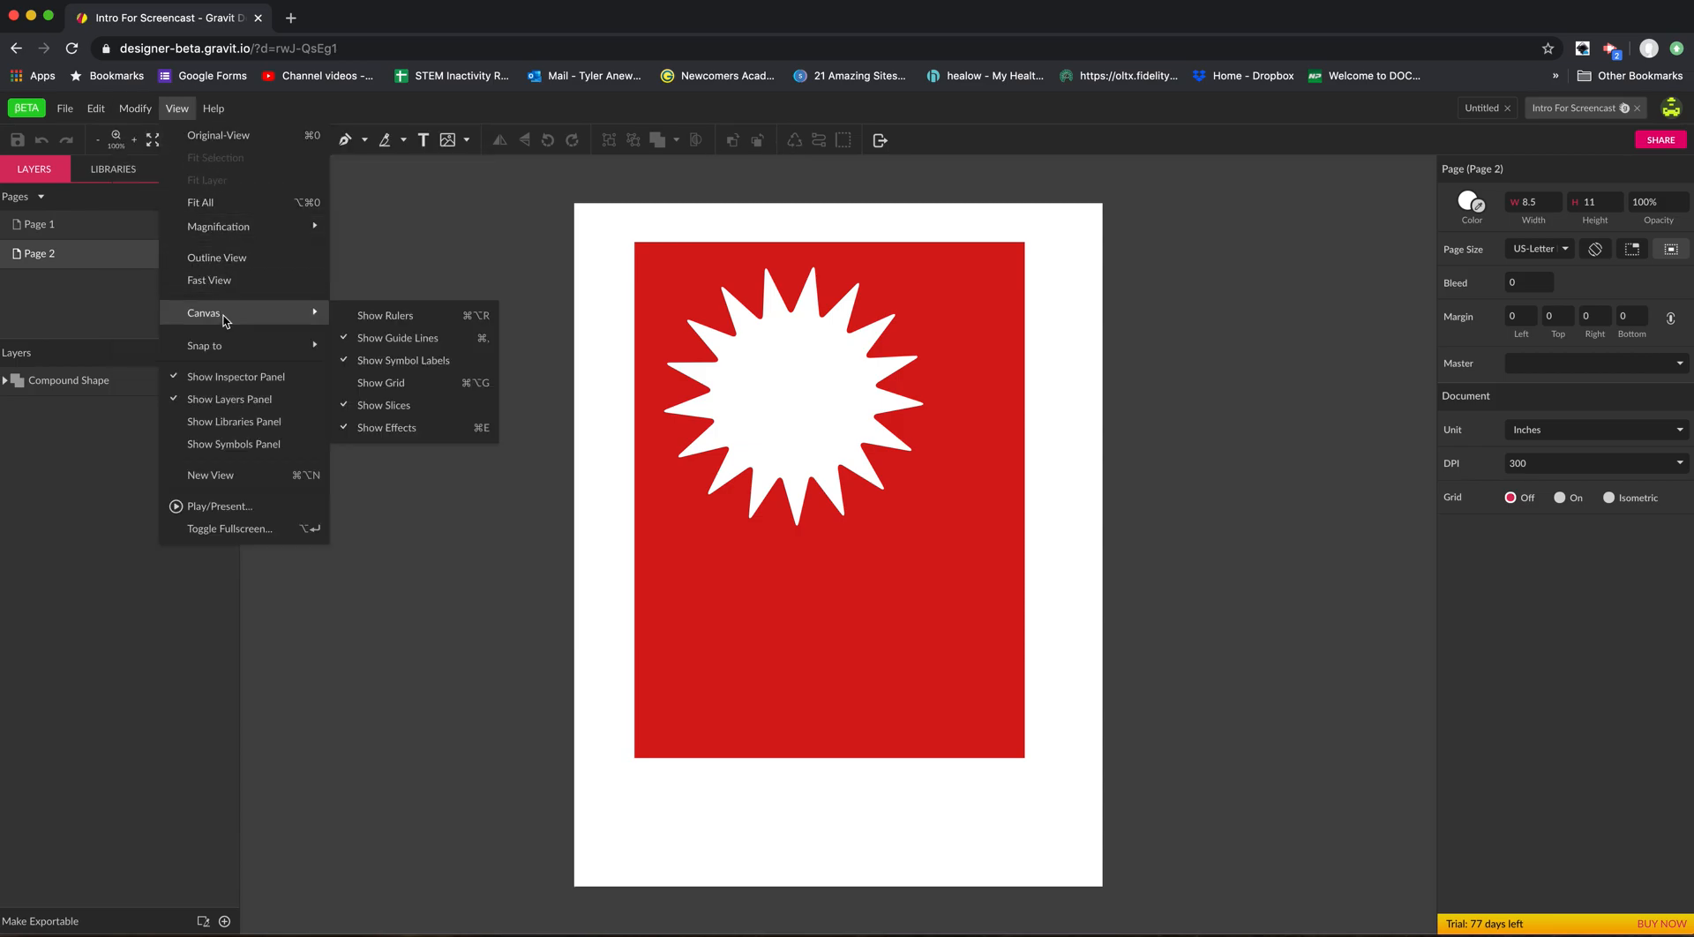
mouse_move(242, 320)
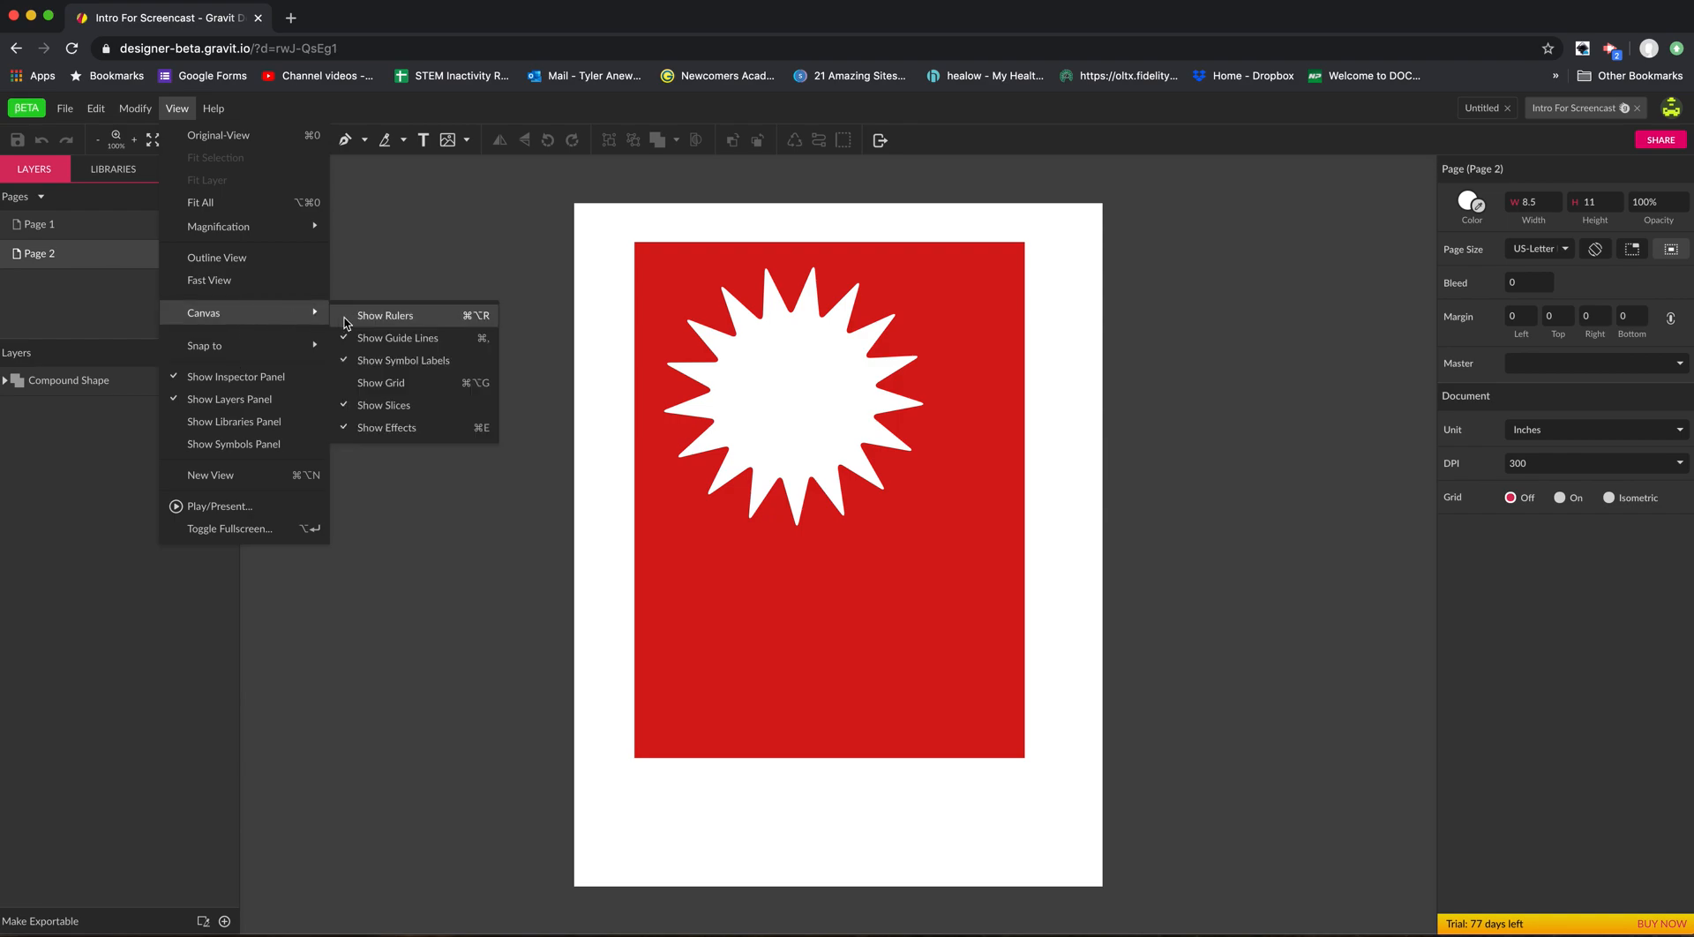
left_click(371, 315)
left_click(181, 110)
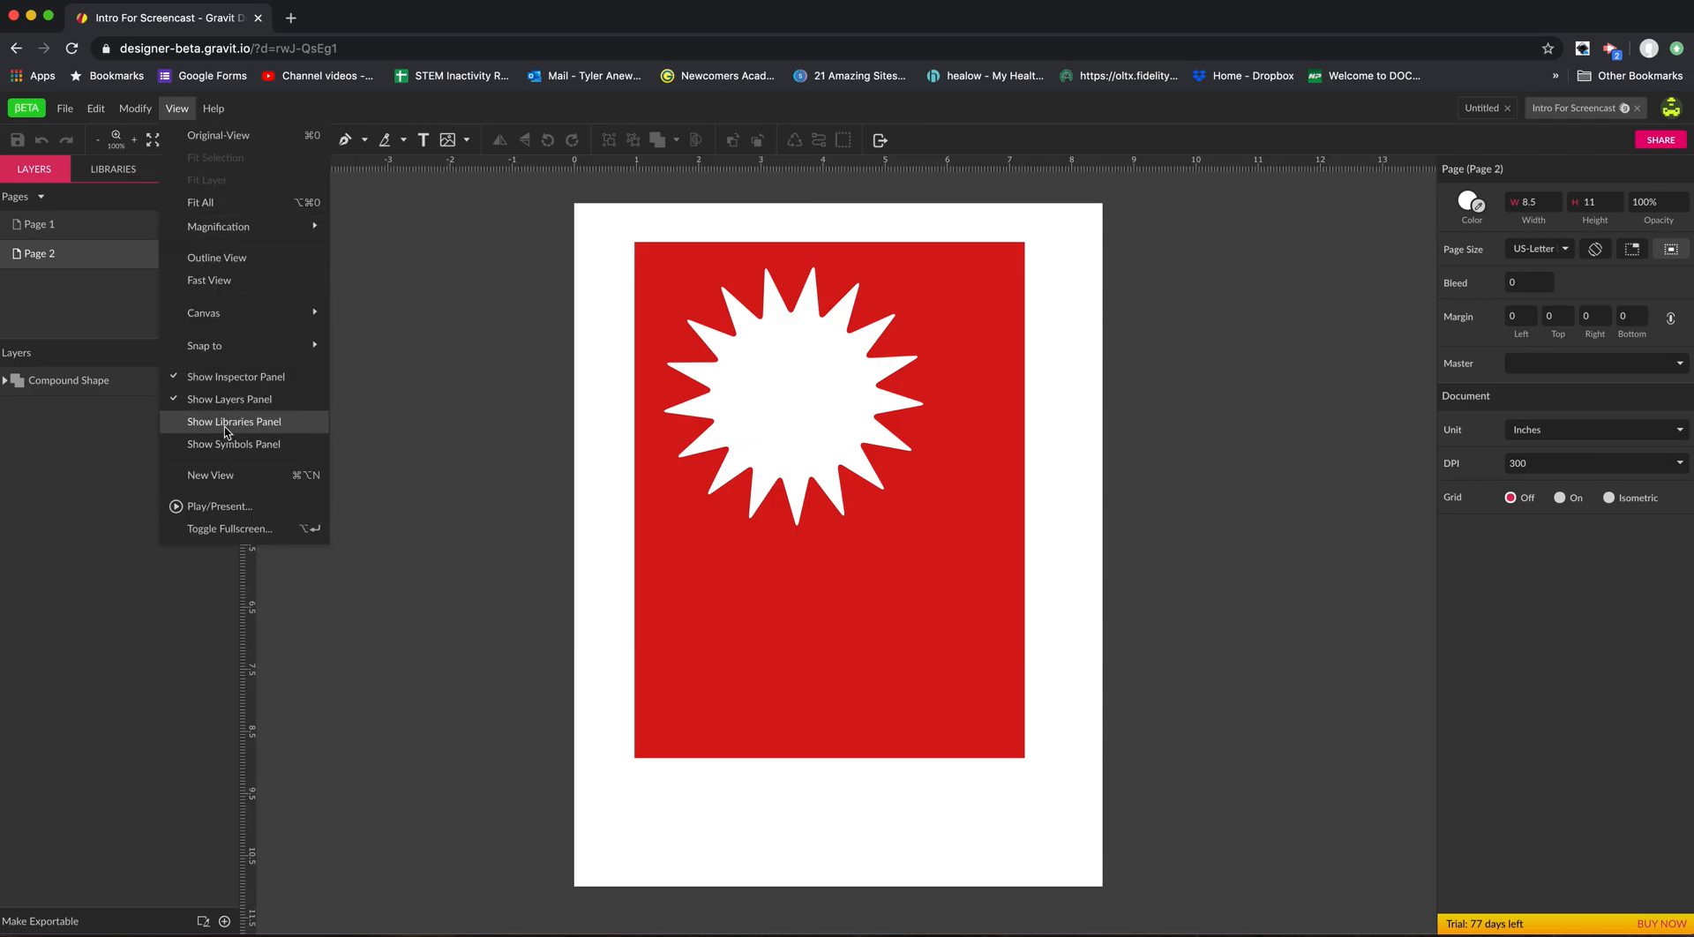
mouse_move(214, 345)
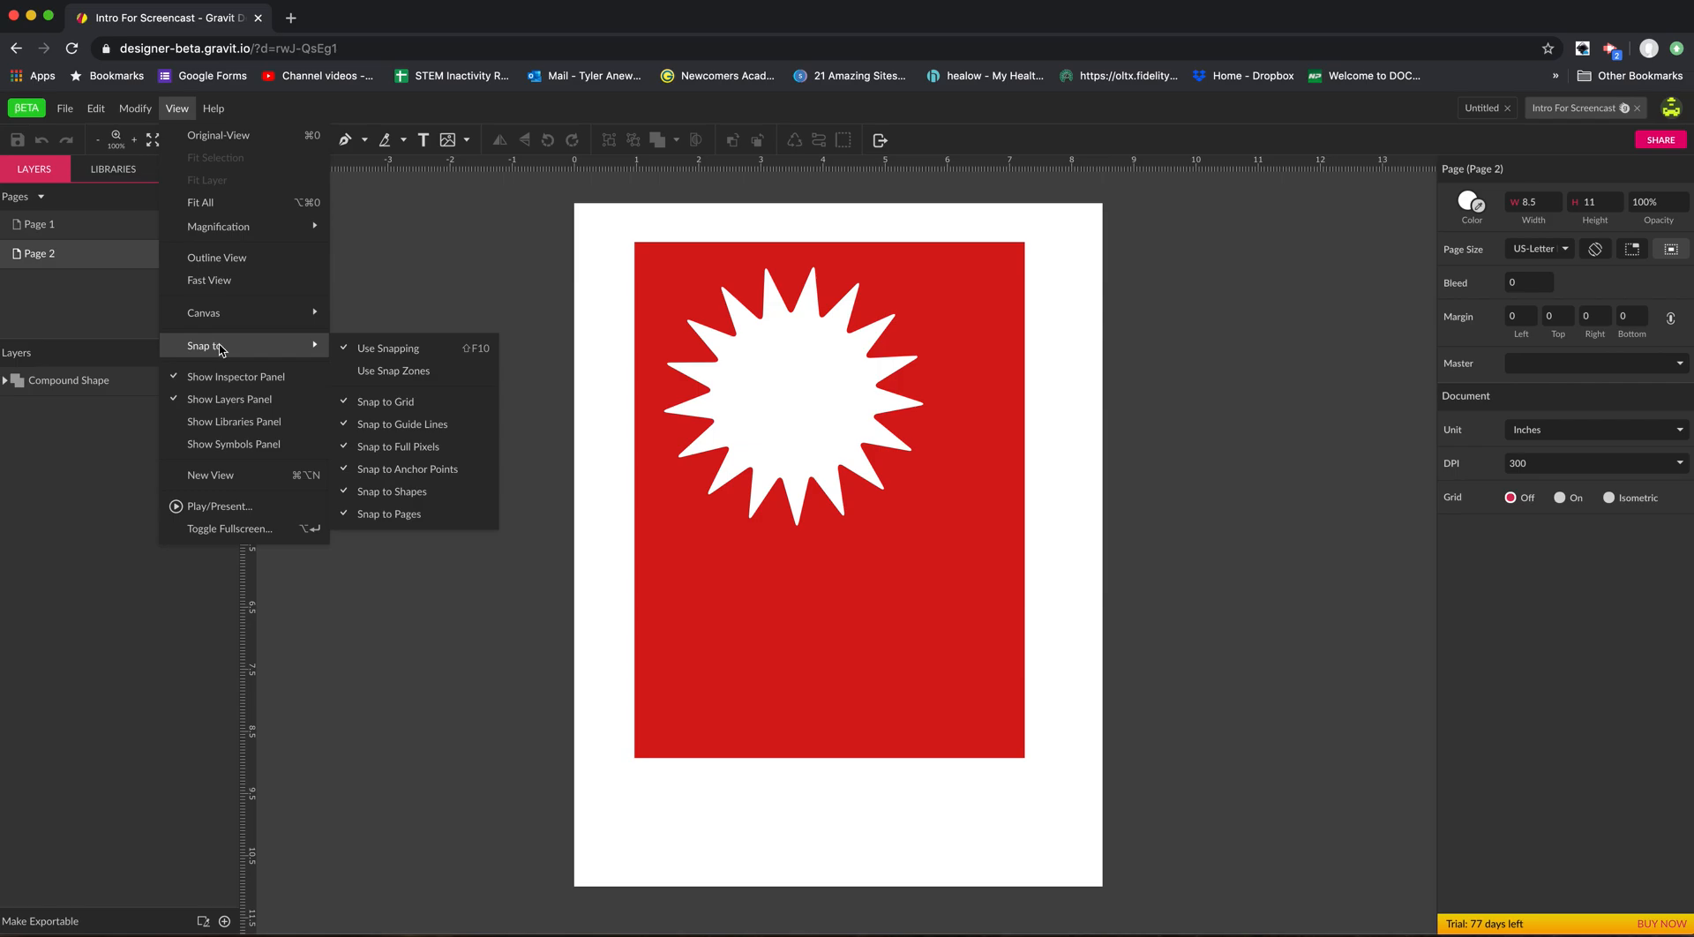
mouse_move(221, 239)
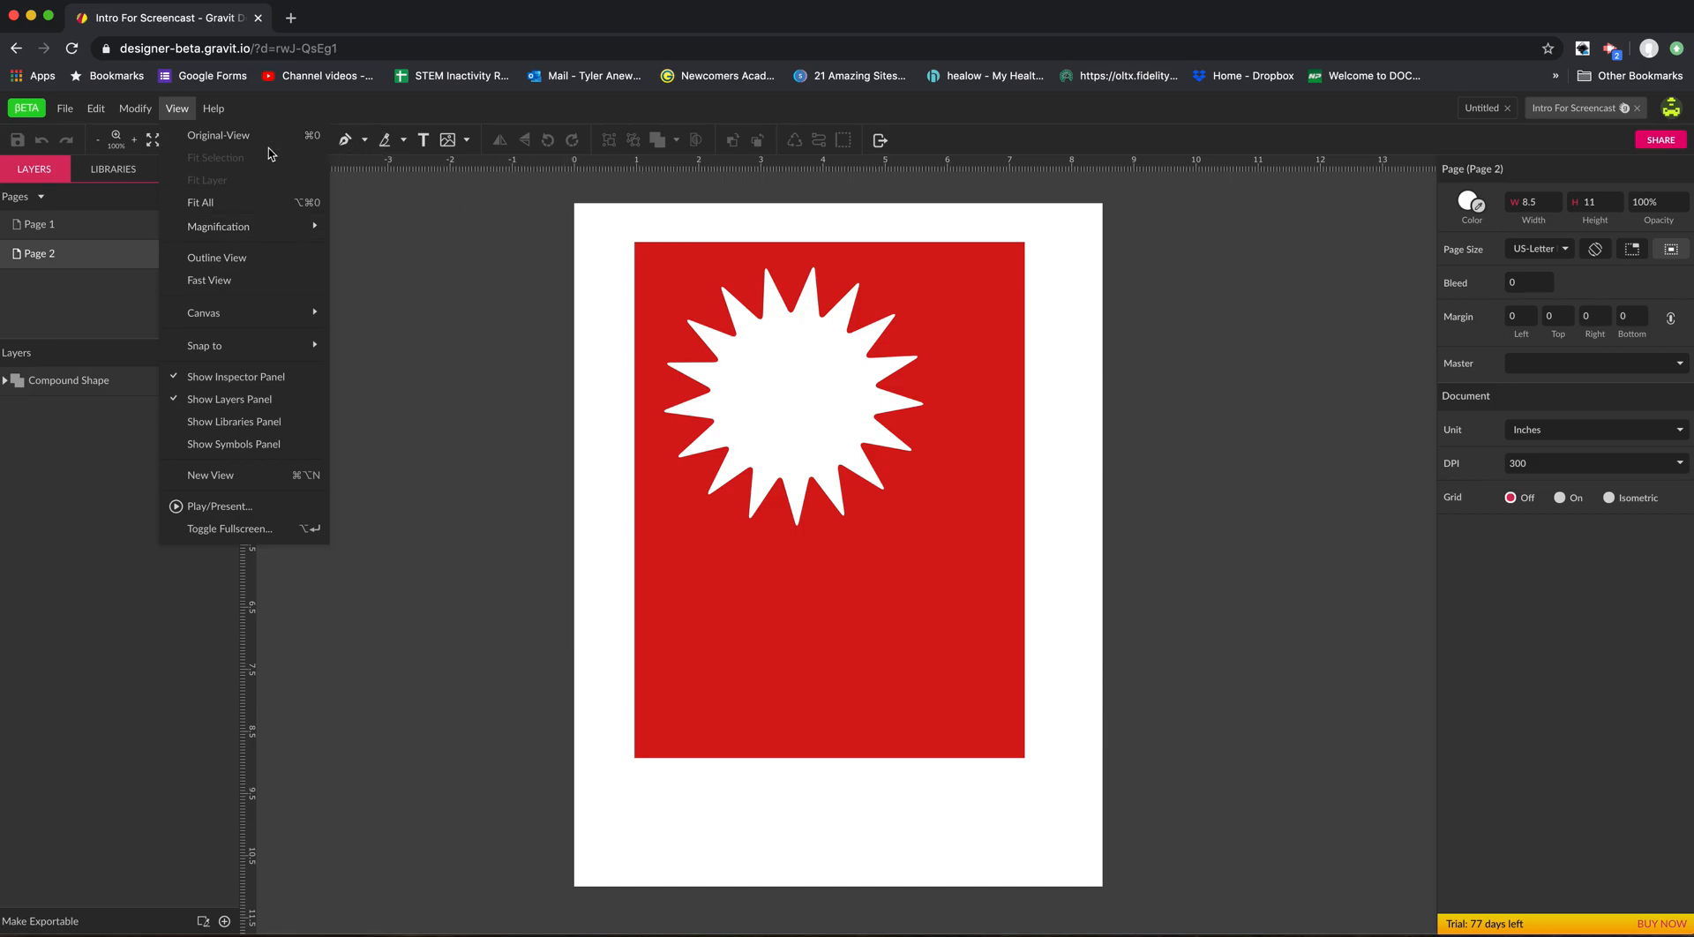
left_click(422, 328)
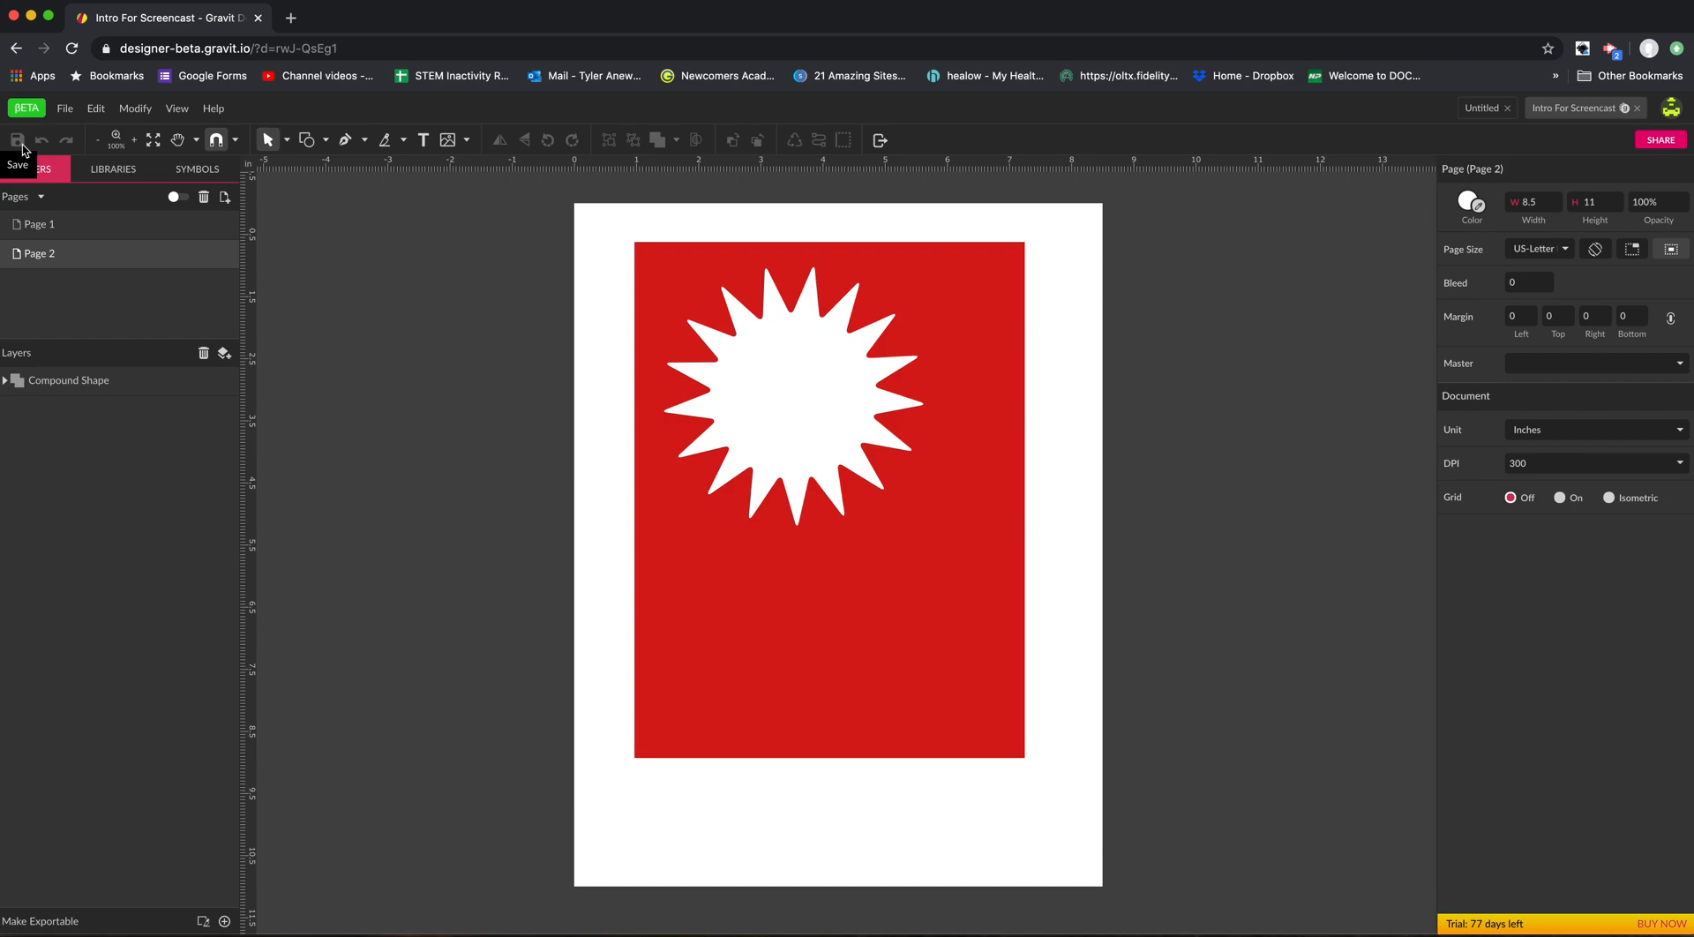
left_click(65, 109)
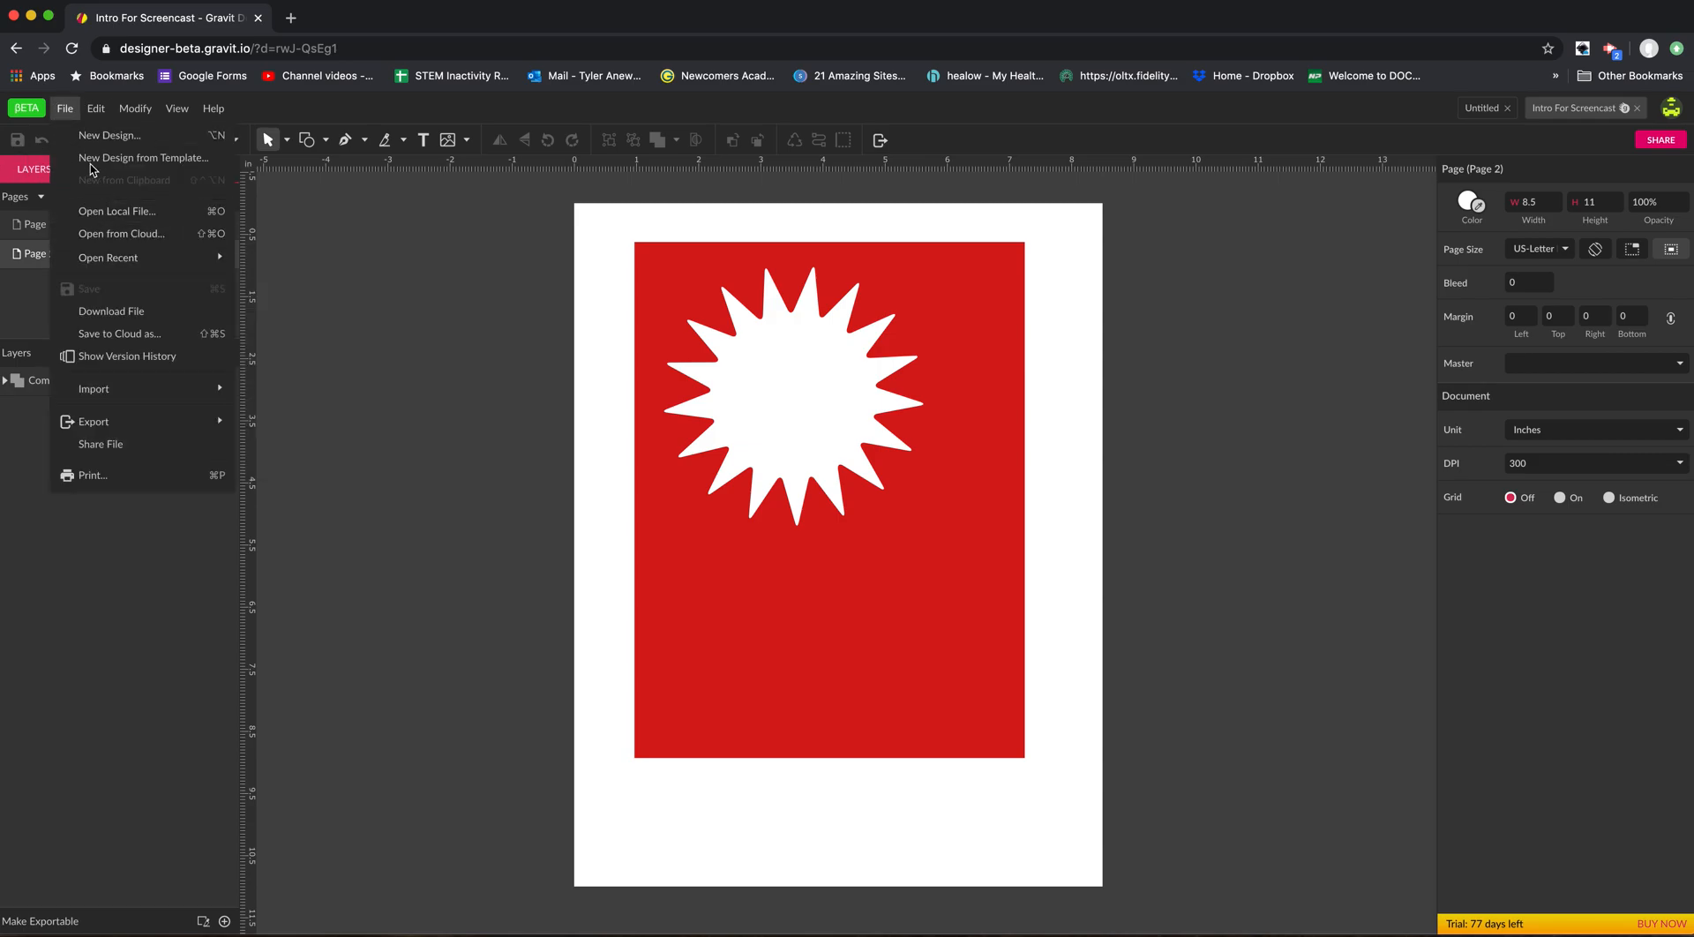
left_click(25, 163)
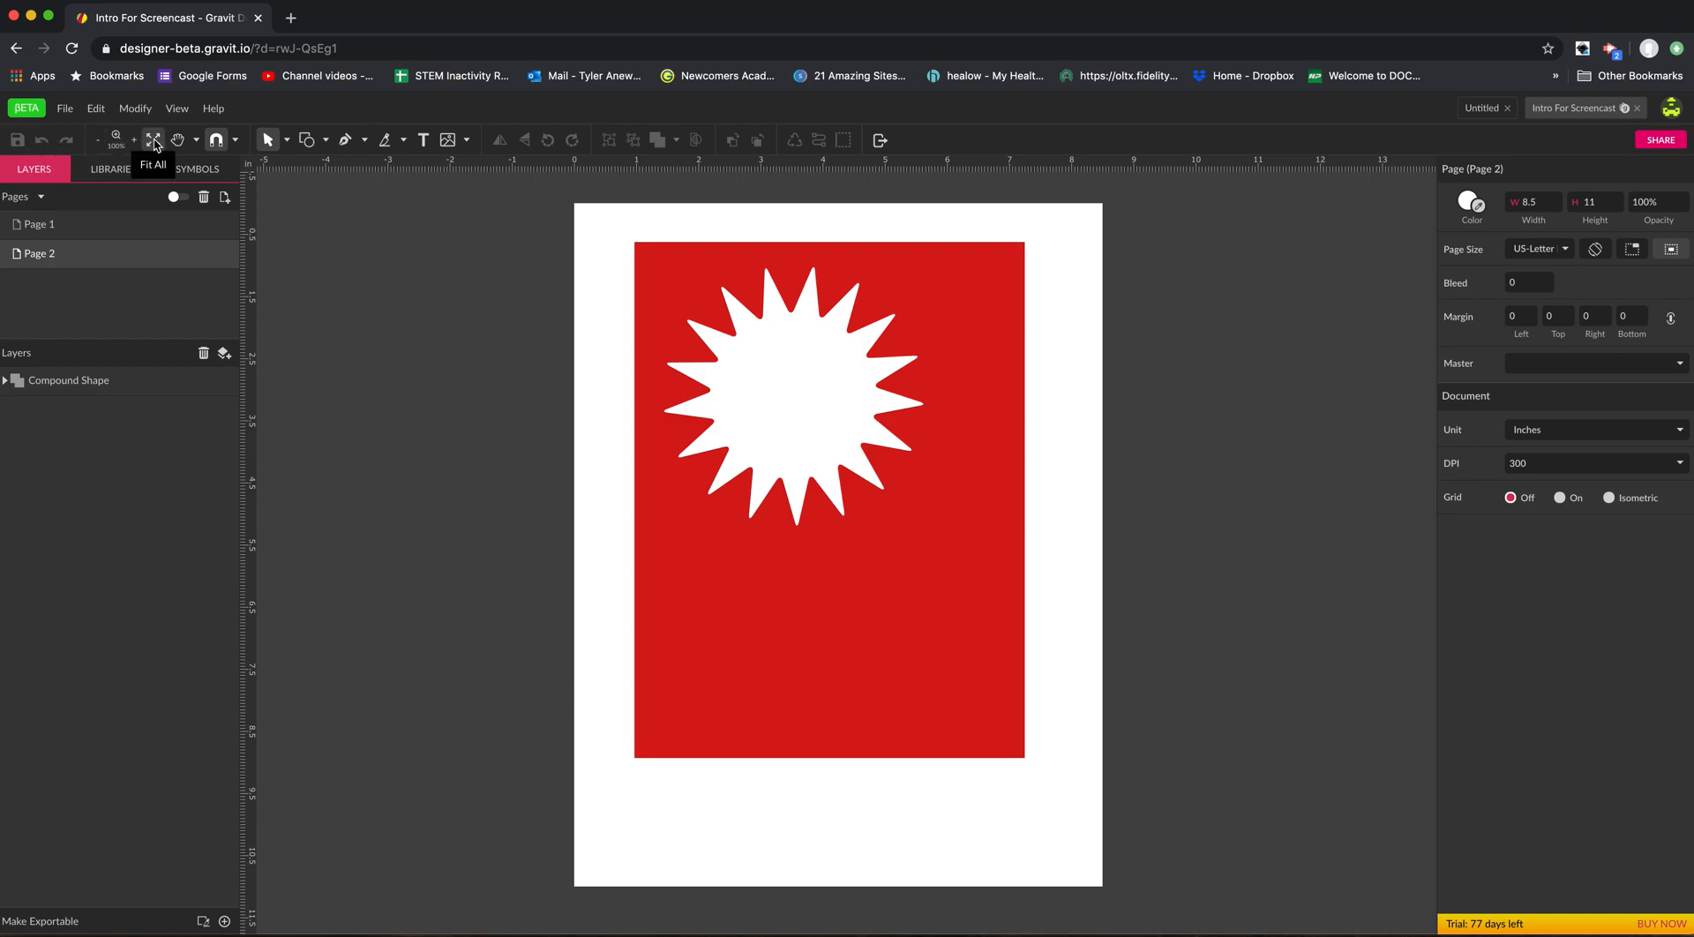
Zoom the view to 1600% and fit the whole page back into view.
left_click(117, 142)
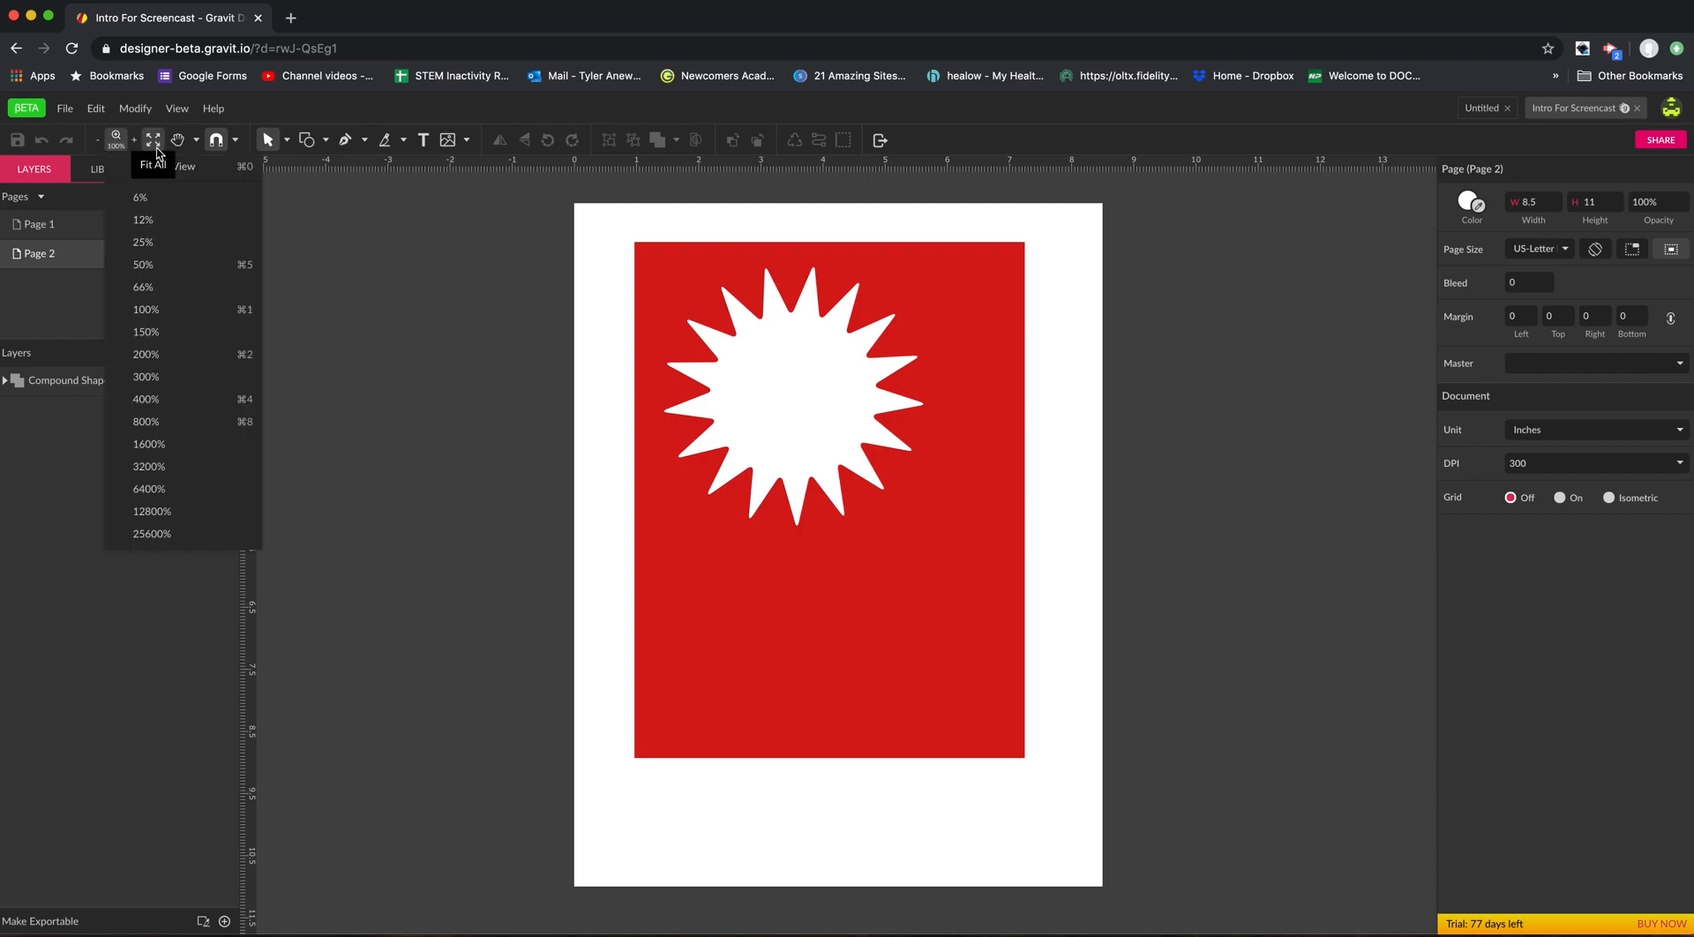
left_click(201, 451)
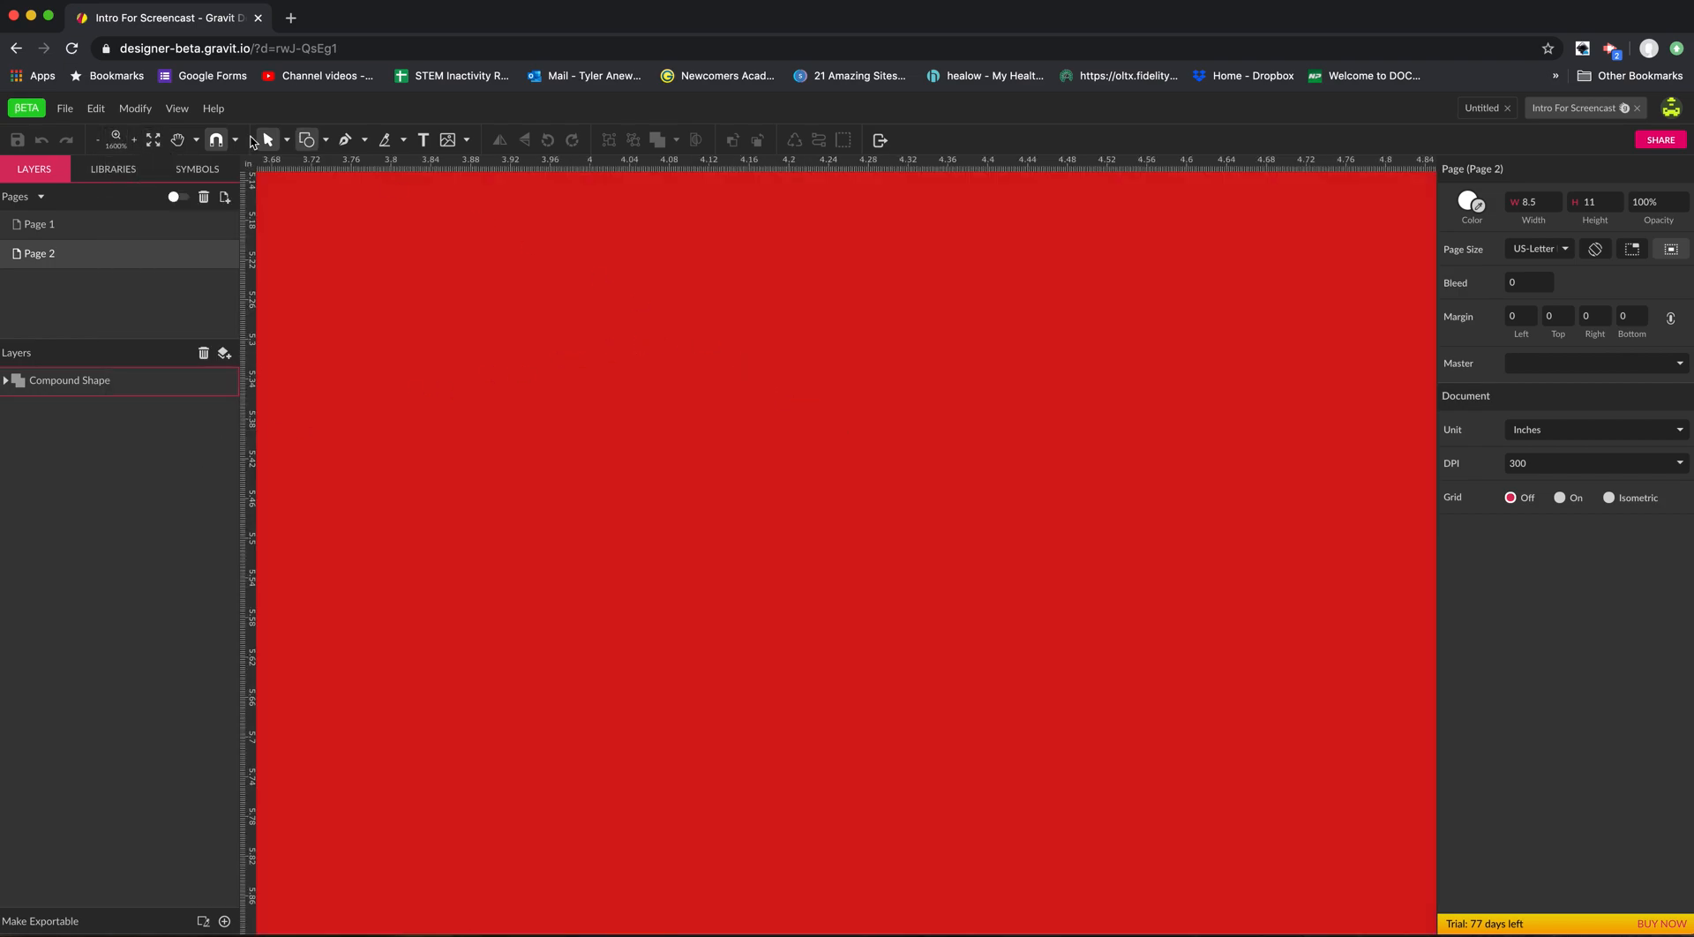
left_click(154, 142)
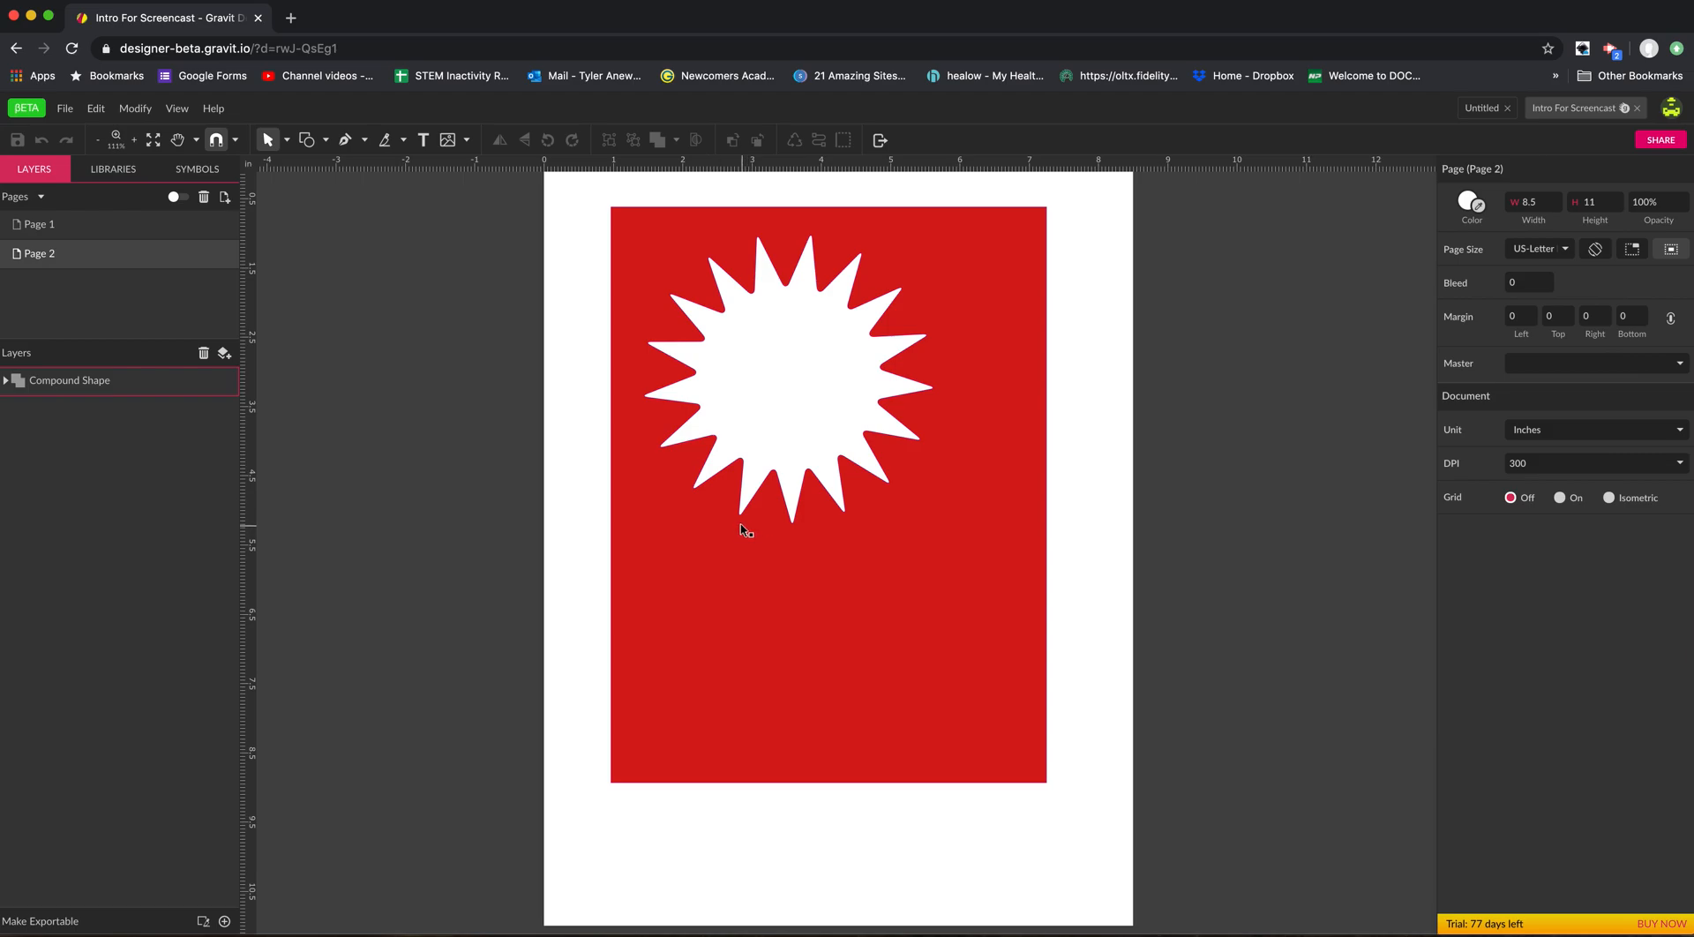
Pan the page sideways with the Pan tool and enlarge the starburst with the Zoom tool.
left_click(177, 140)
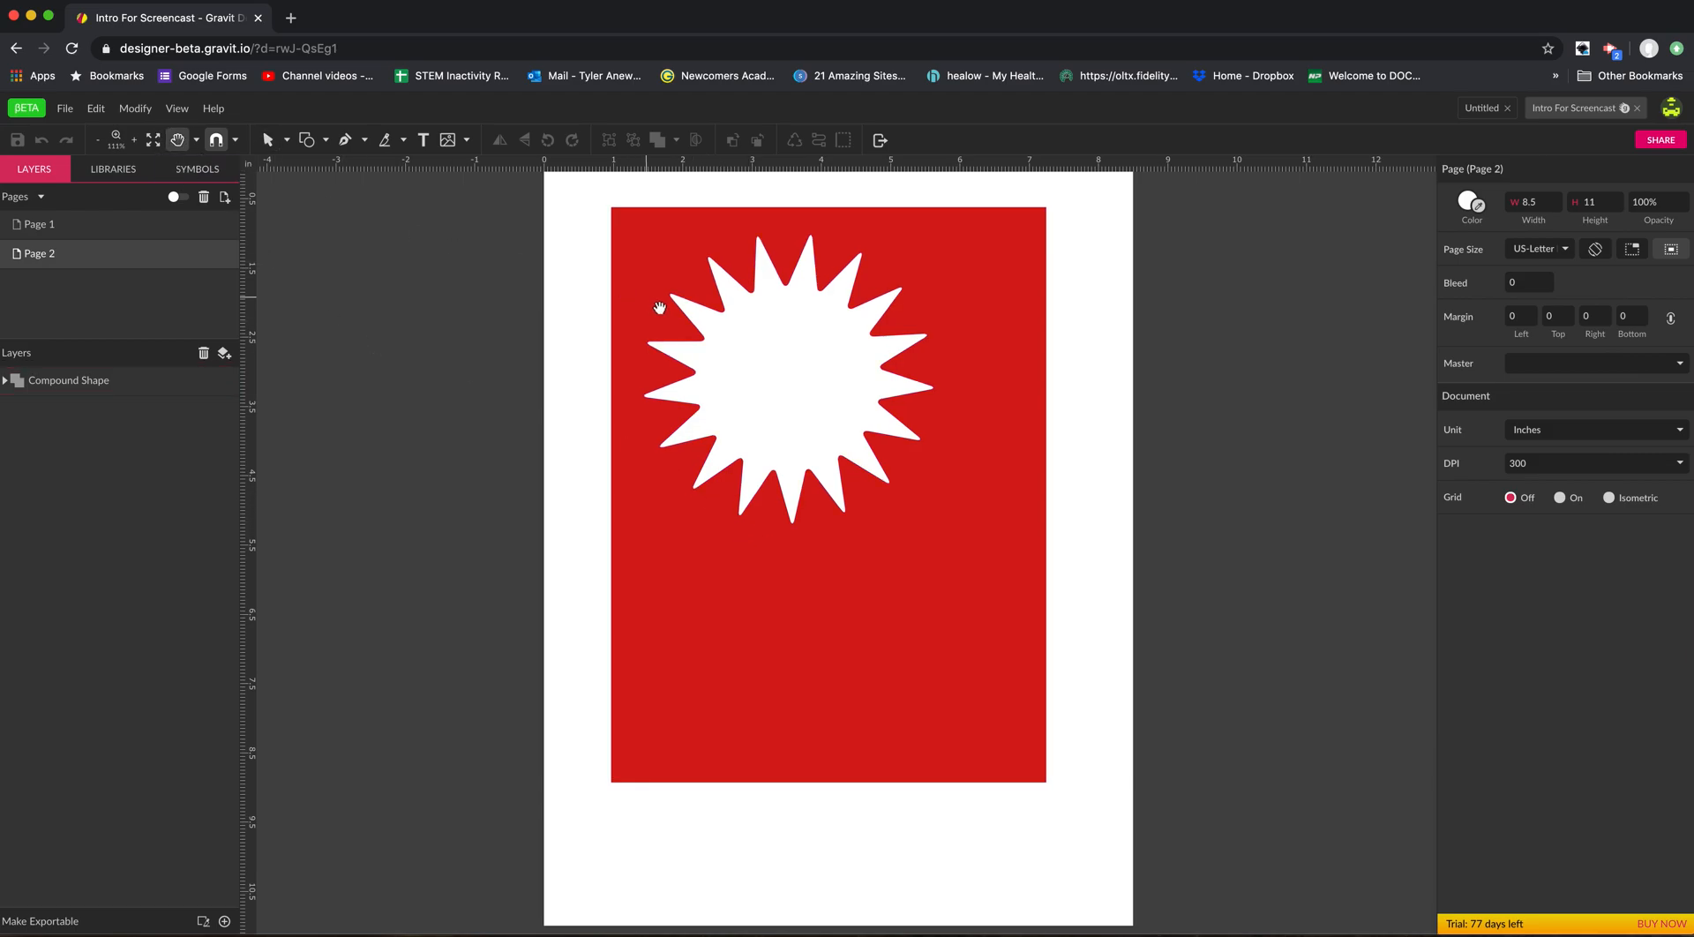
left_click_drag(750, 362, 579, 382)
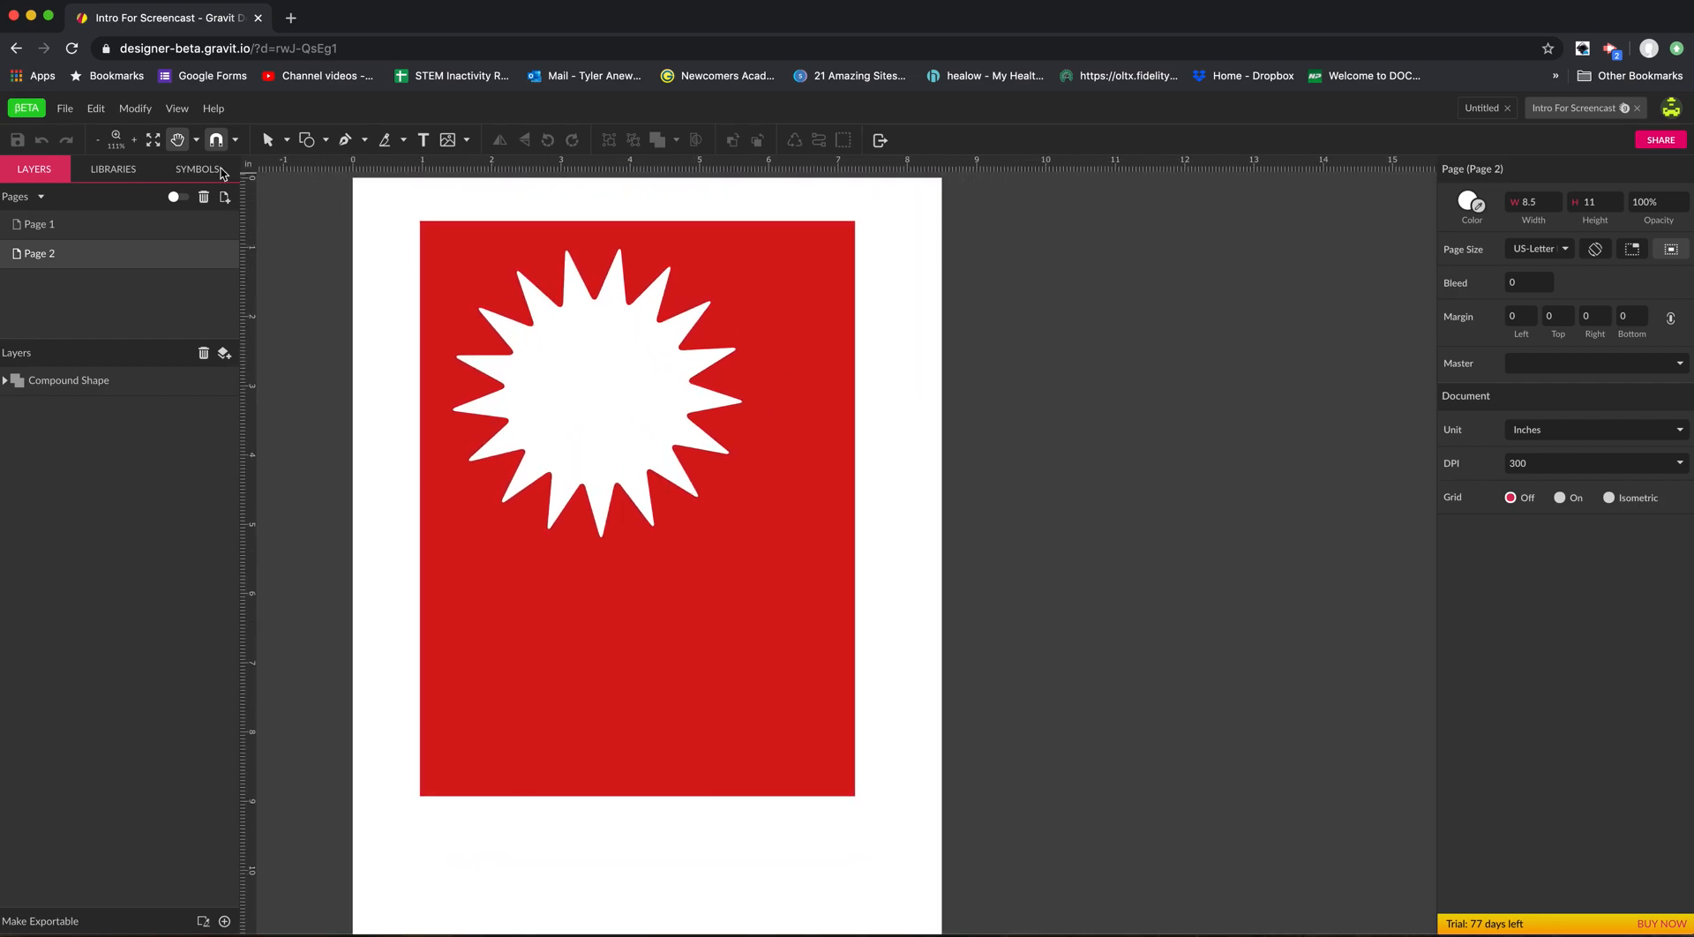
left_click(196, 139)
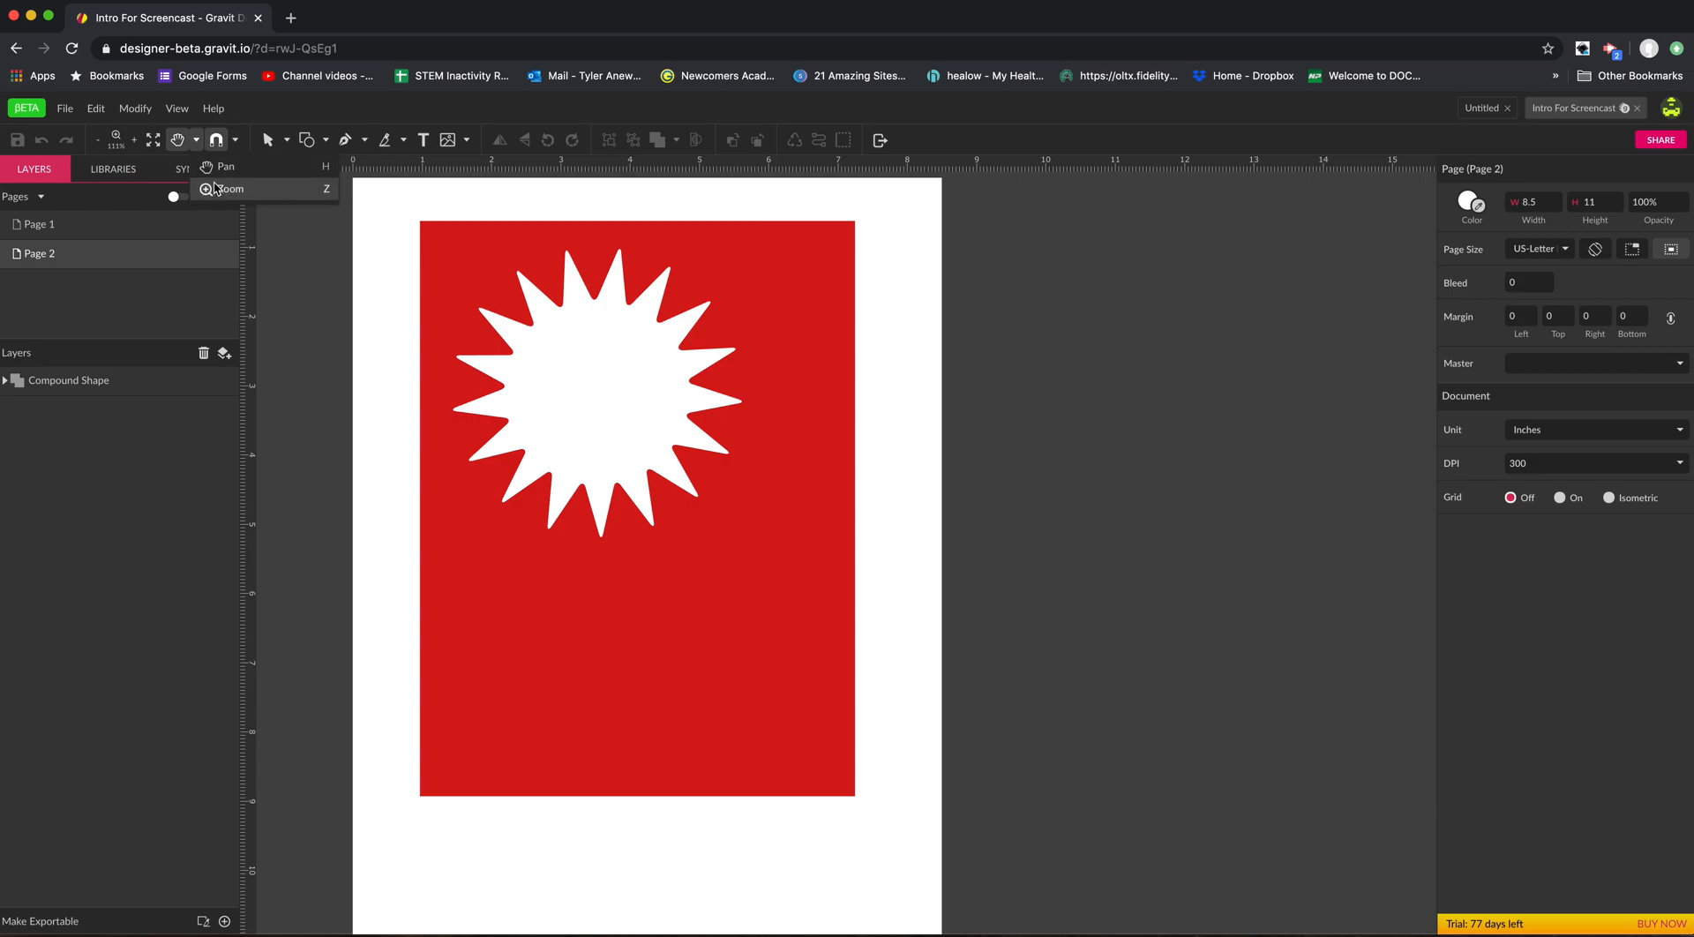
left_click(200, 147)
left_click(198, 145)
left_click(222, 189)
left_click(551, 306)
left_click(552, 305)
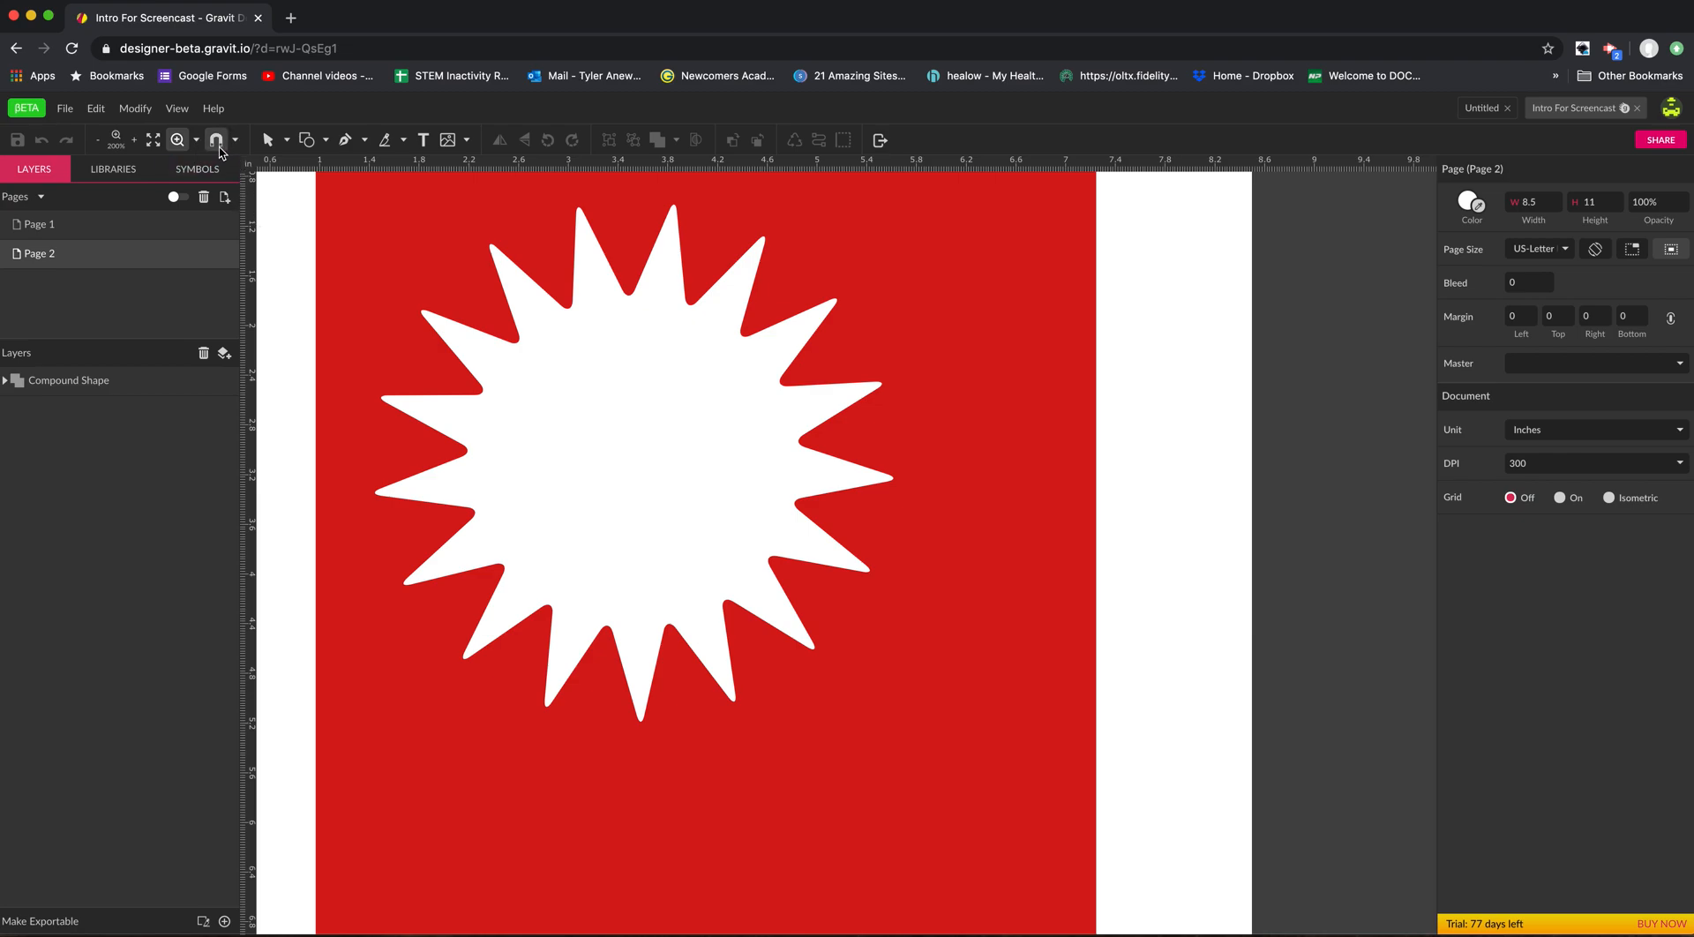
Look through the available snapping options.
left_click(216, 140)
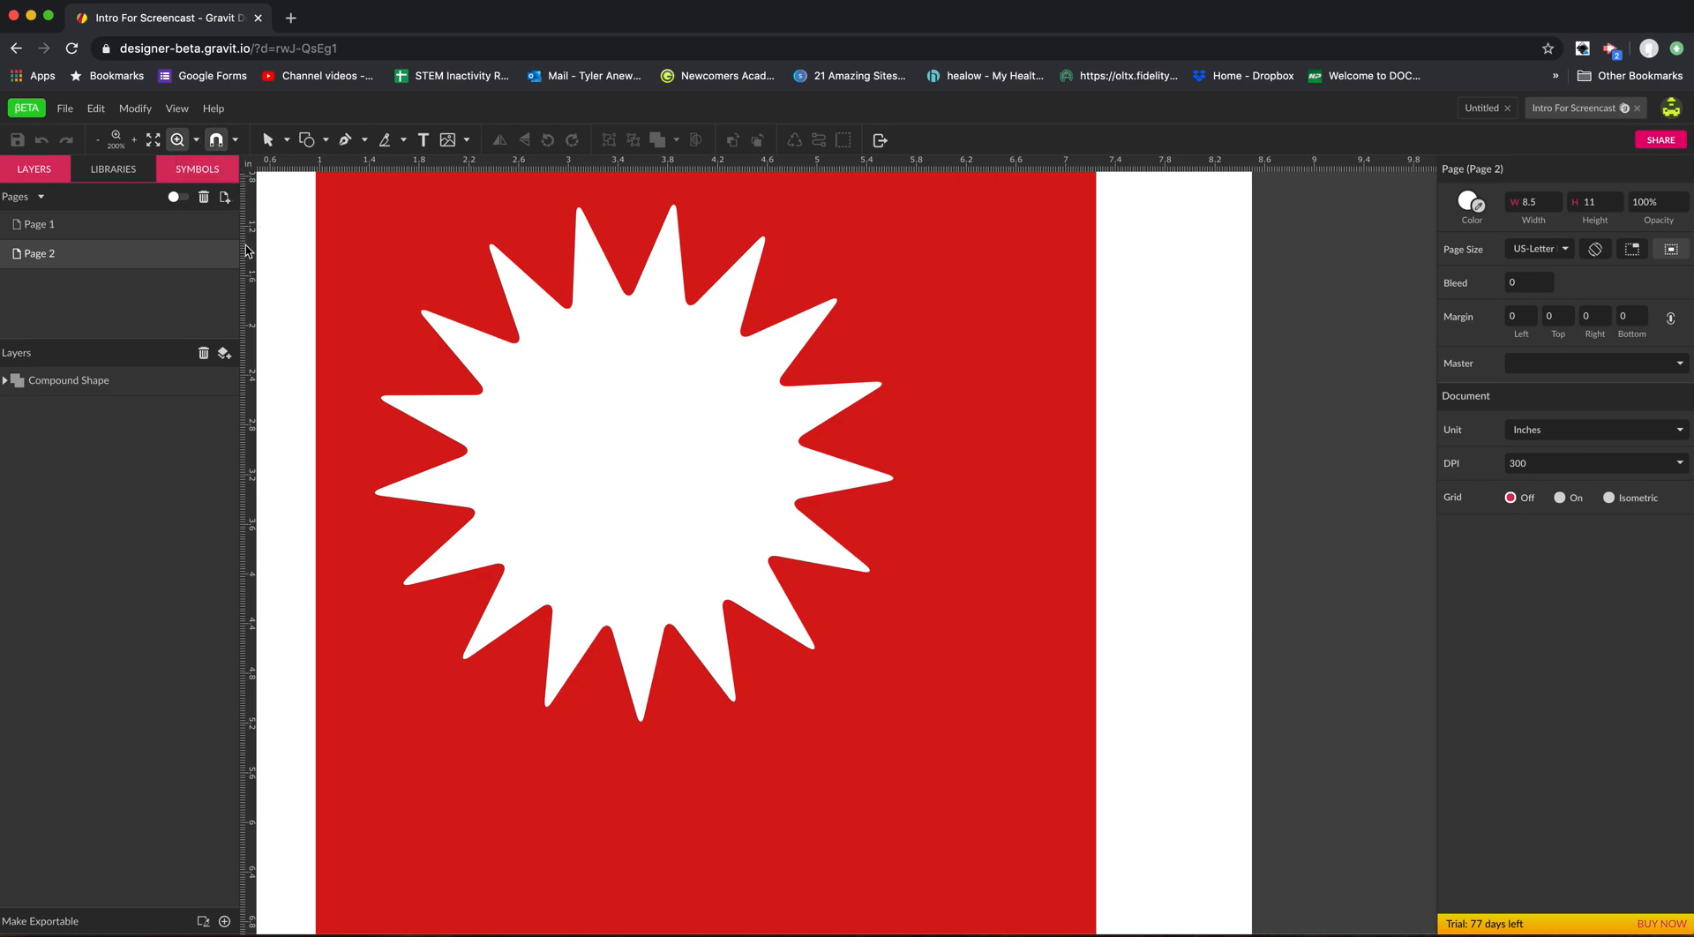
left_click(235, 139)
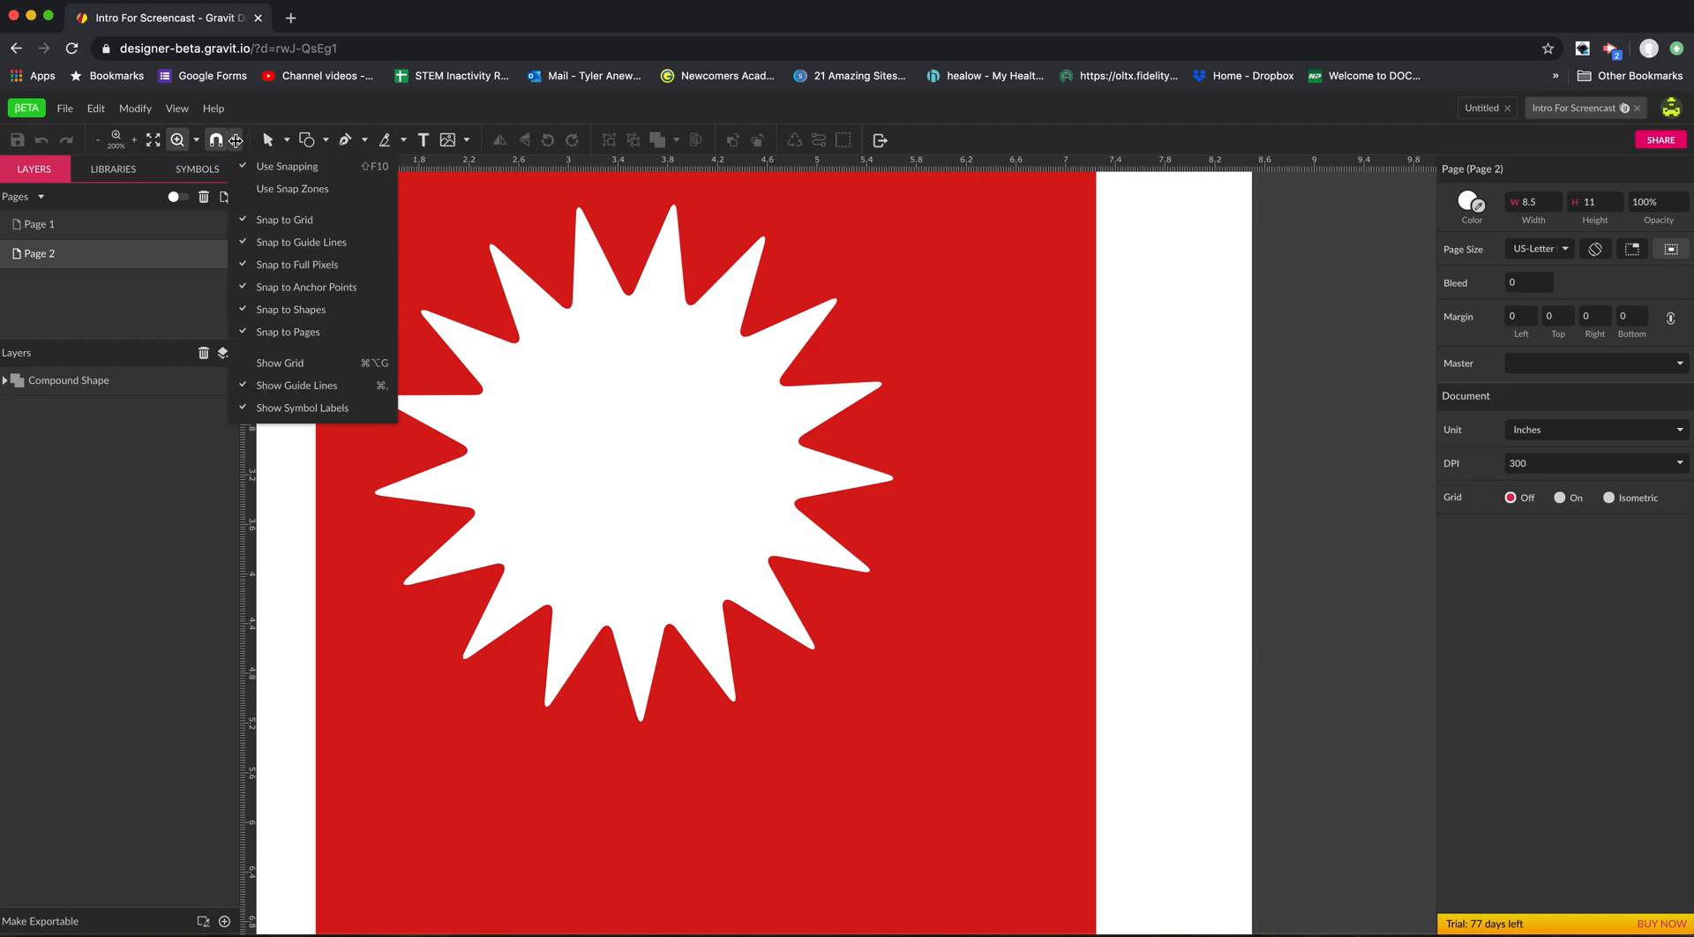
left_click(608, 474)
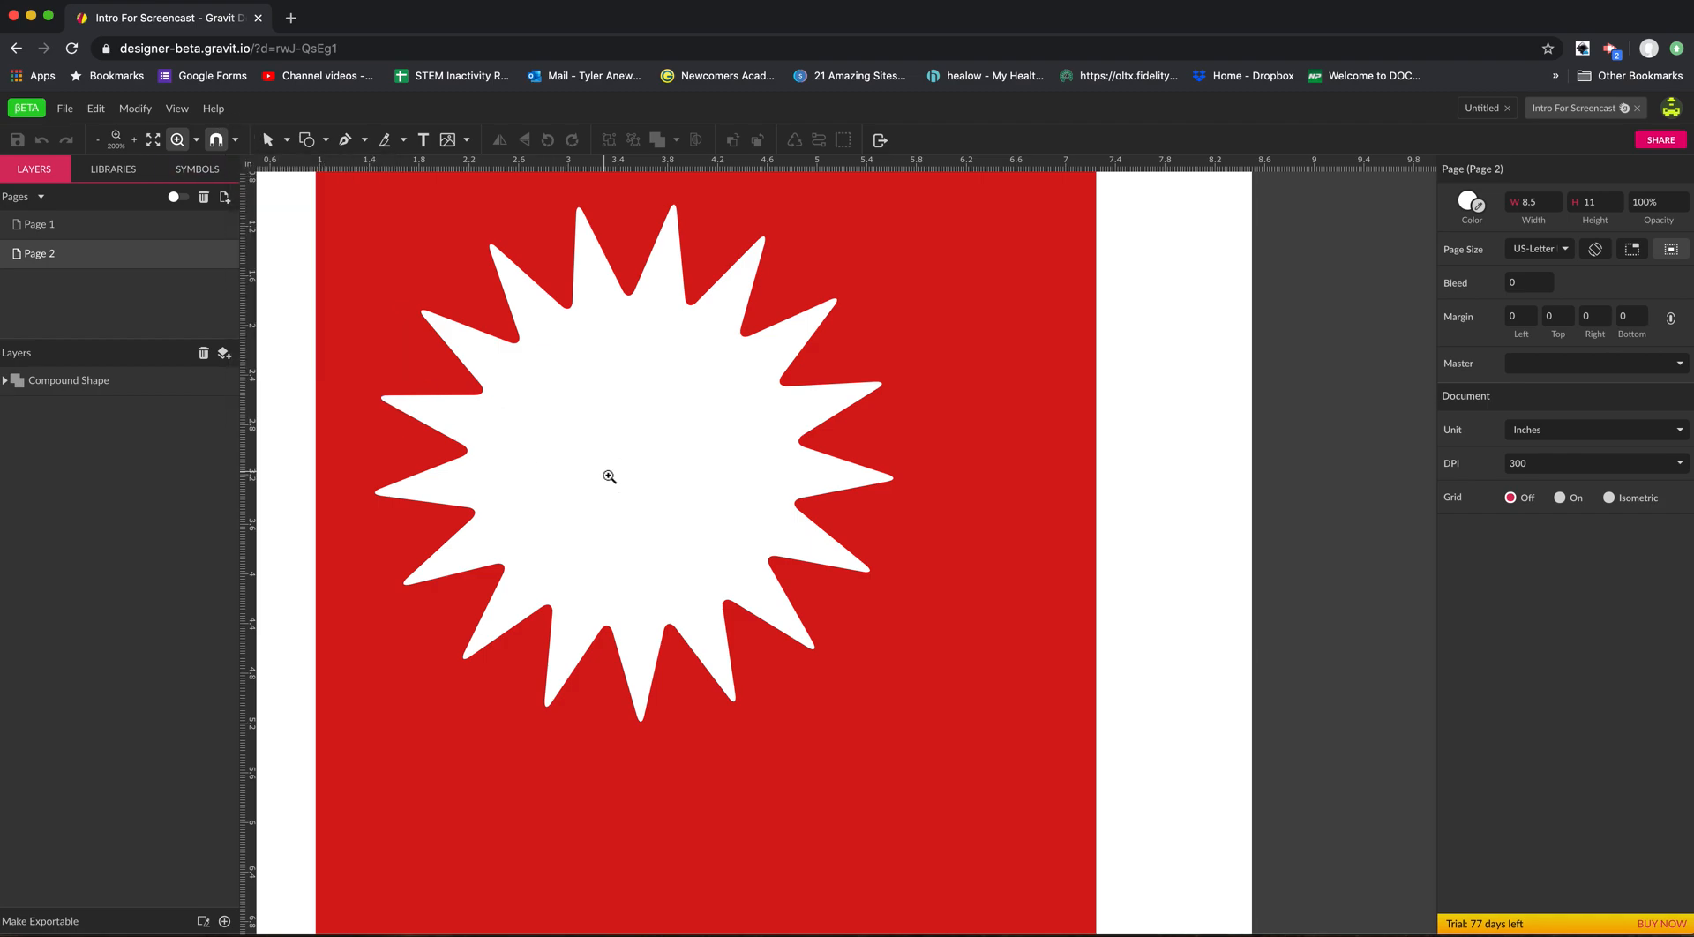
Zoom in closely on the starburst's points and zoom back out to 400%.
left_click(602, 471)
left_click_drag(409, 472, 844, 479)
left_click_drag(667, 441, 737, 470)
left_click(488, 353, "alt")
left_click(489, 353, "alt")
left_click(489, 353, "alt")
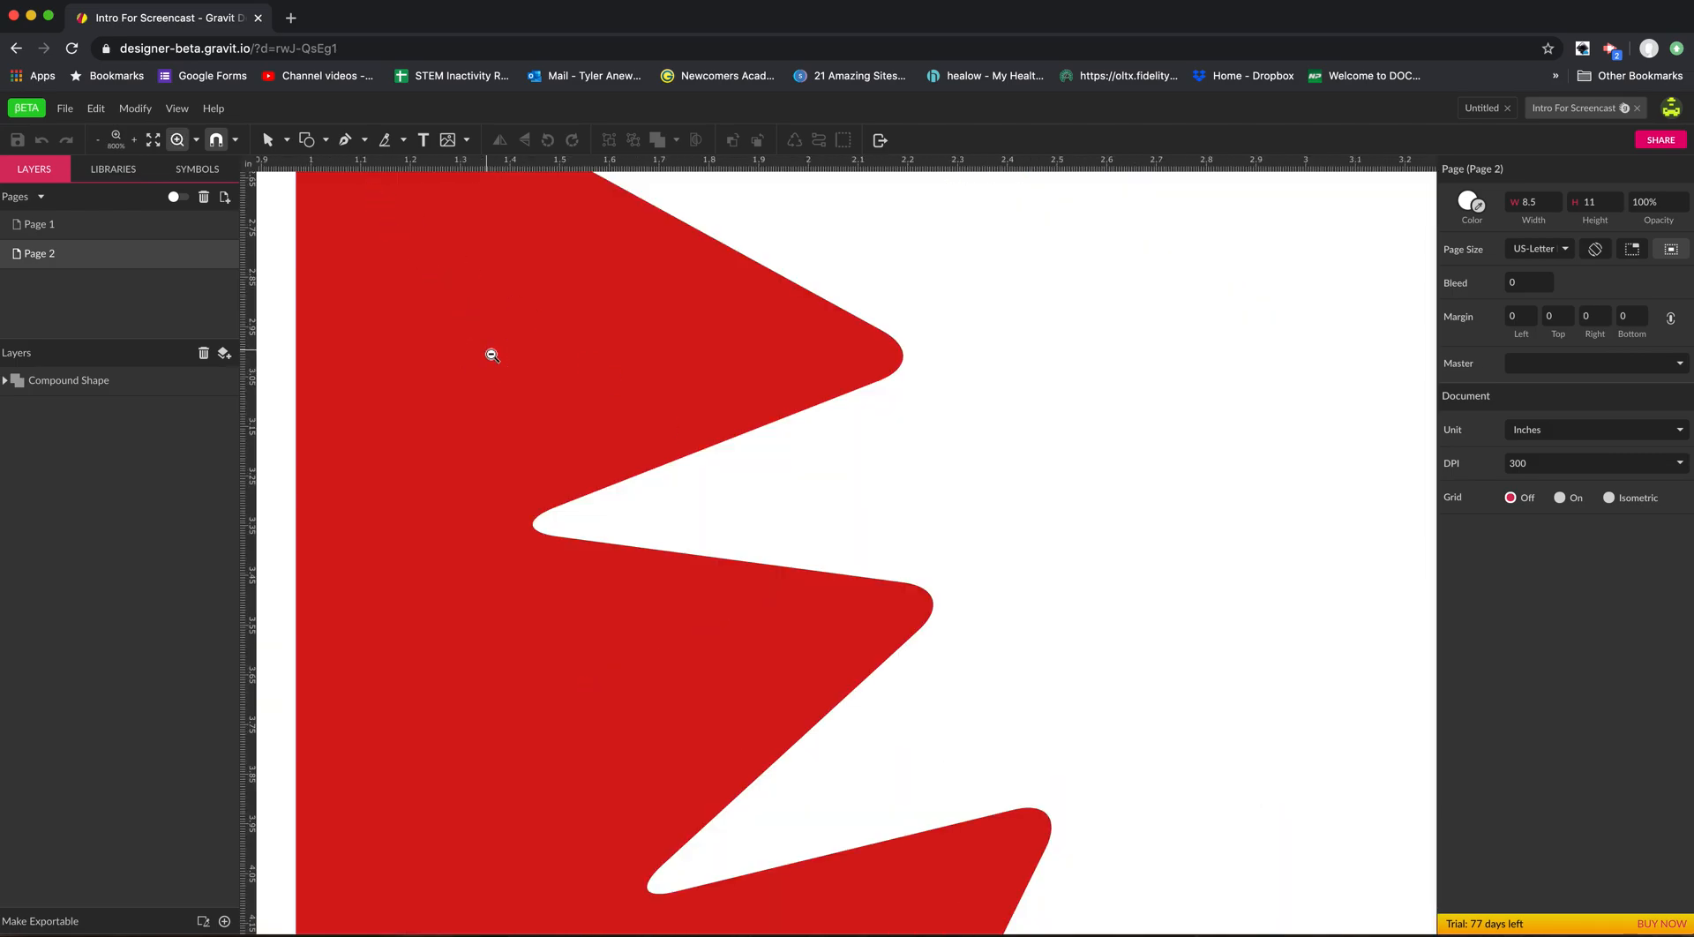
left_click(489, 353, "alt")
Draw two rectangles in the white margin beside the red shape, about 0.29 × 0.48 in and 0.26 × 0.64 in.
left_click(325, 139)
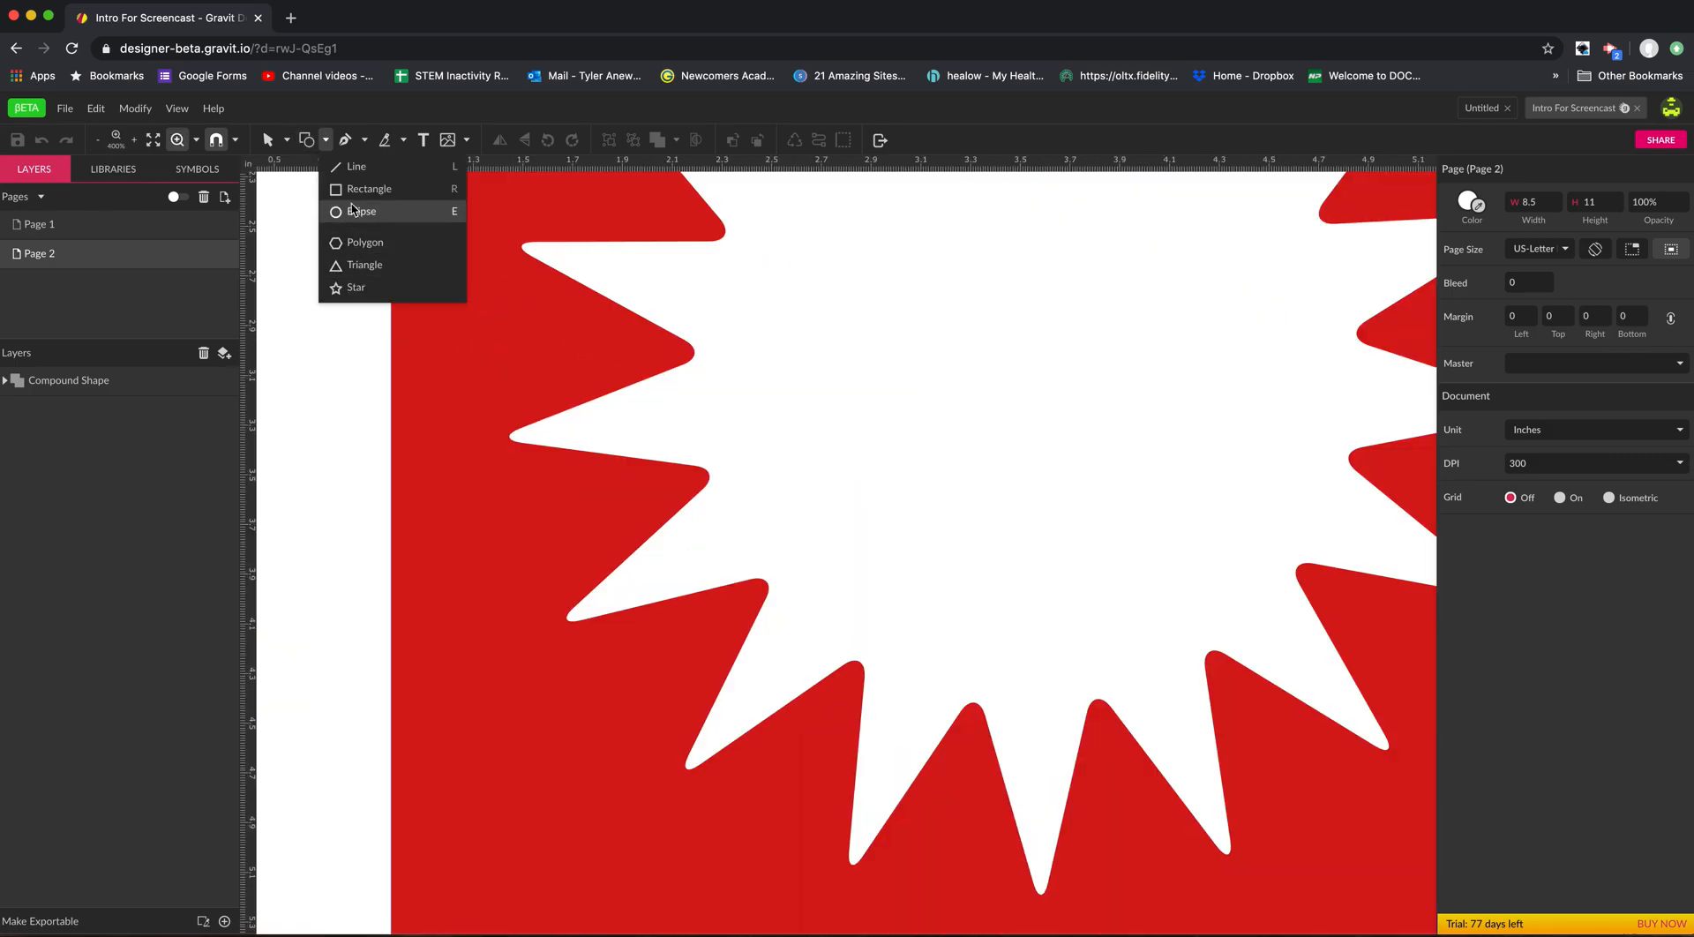
left_click(356, 191)
left_click_drag(300, 292, 372, 411)
key("space")
left_click_drag(386, 470, 512, 482)
left_click(306, 139)
left_click_drag(323, 285, 387, 443)
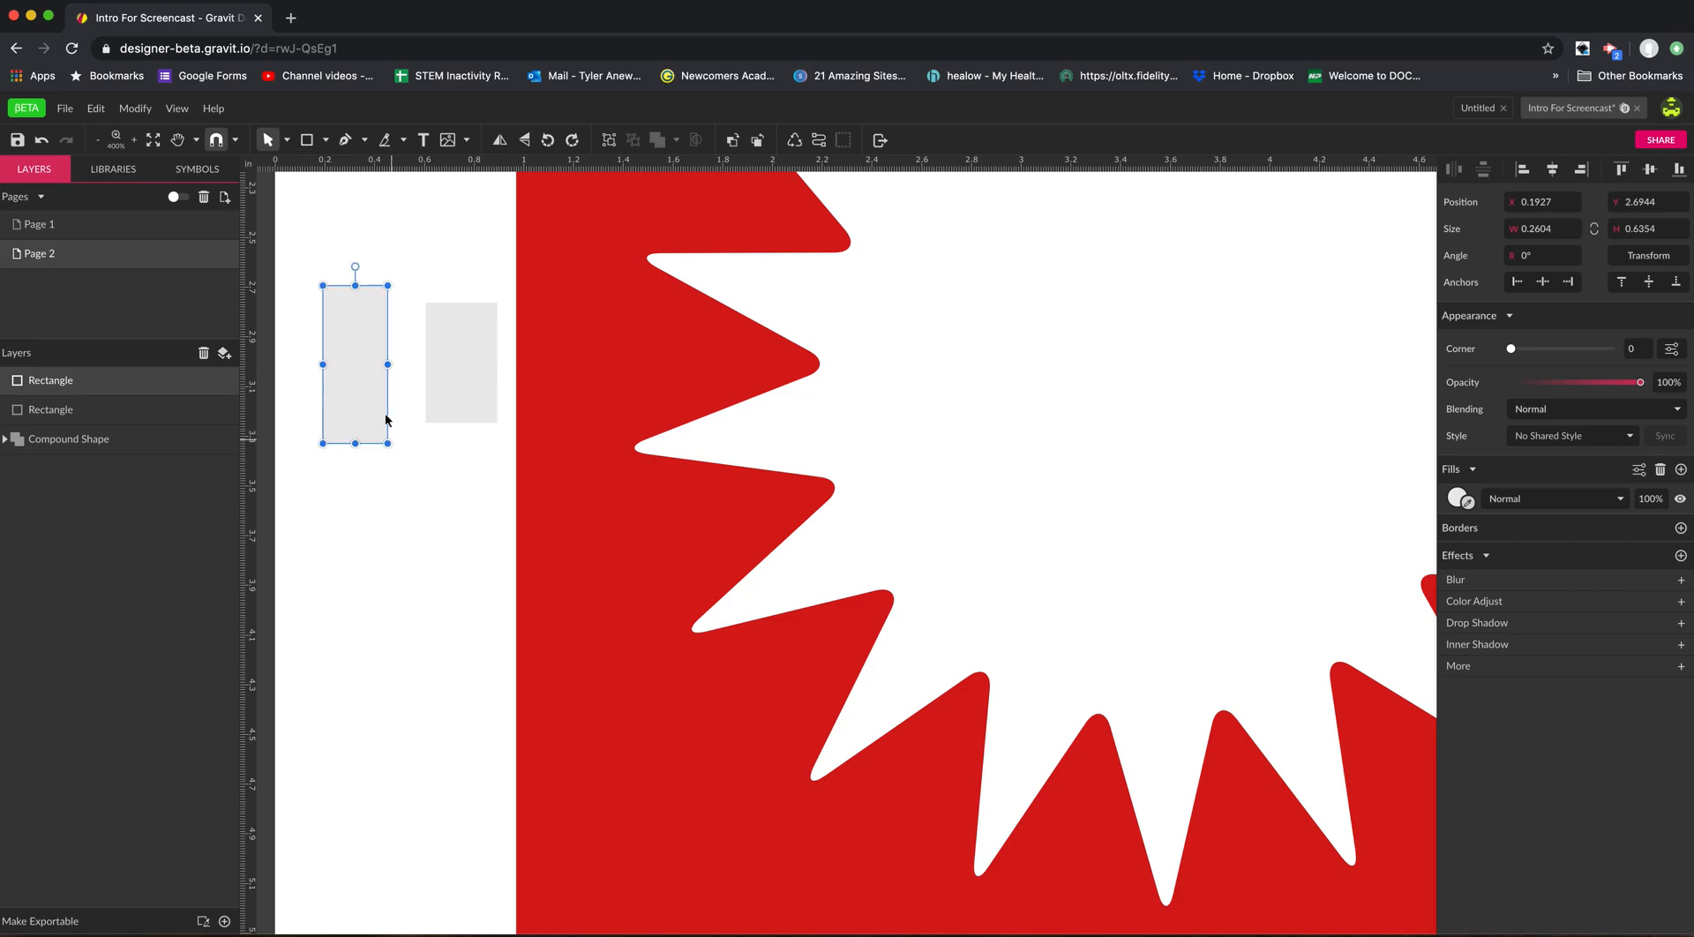
Move the shorter rectangle so it snaps against the taller rectangle's right edge, and deselect it.
left_click(434, 347)
left_click_drag(439, 349, 405, 404)
left_click(422, 316)
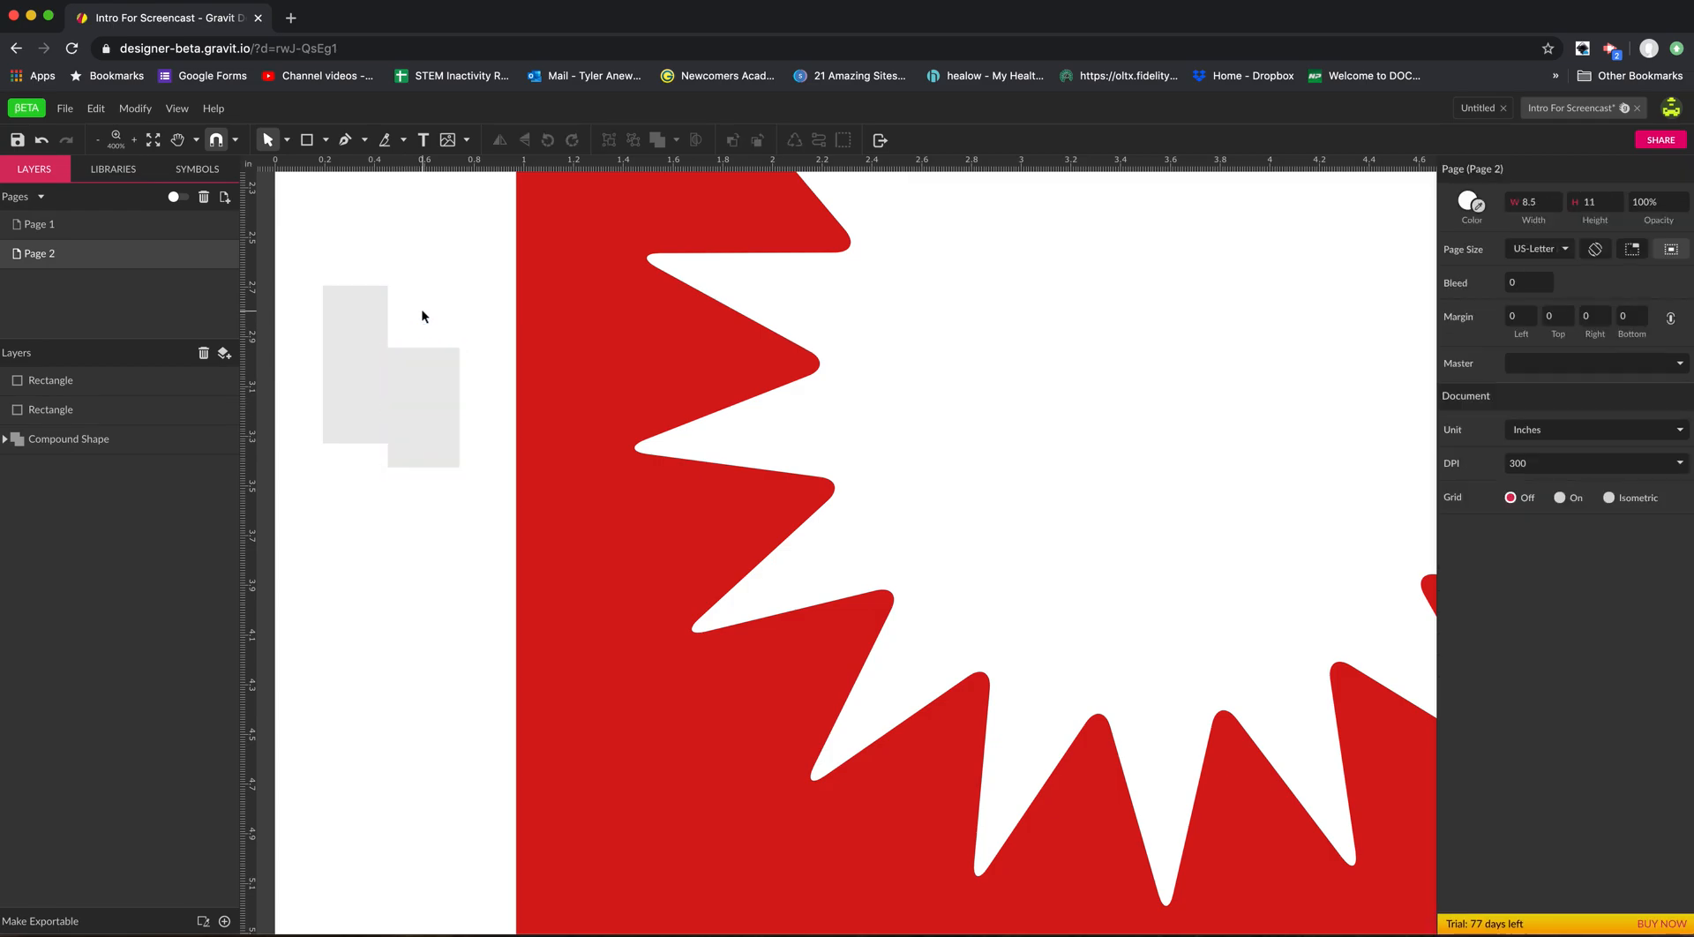
Move the shorter rectangle freely with snapping off, and snap it back against the taller rectangle's edge with snapping on.
left_click(213, 144)
mouse_move(411, 381)
left_mouse_down()
mouse_move(424, 307)
mouse_move(422, 357)
left_mouse_up()
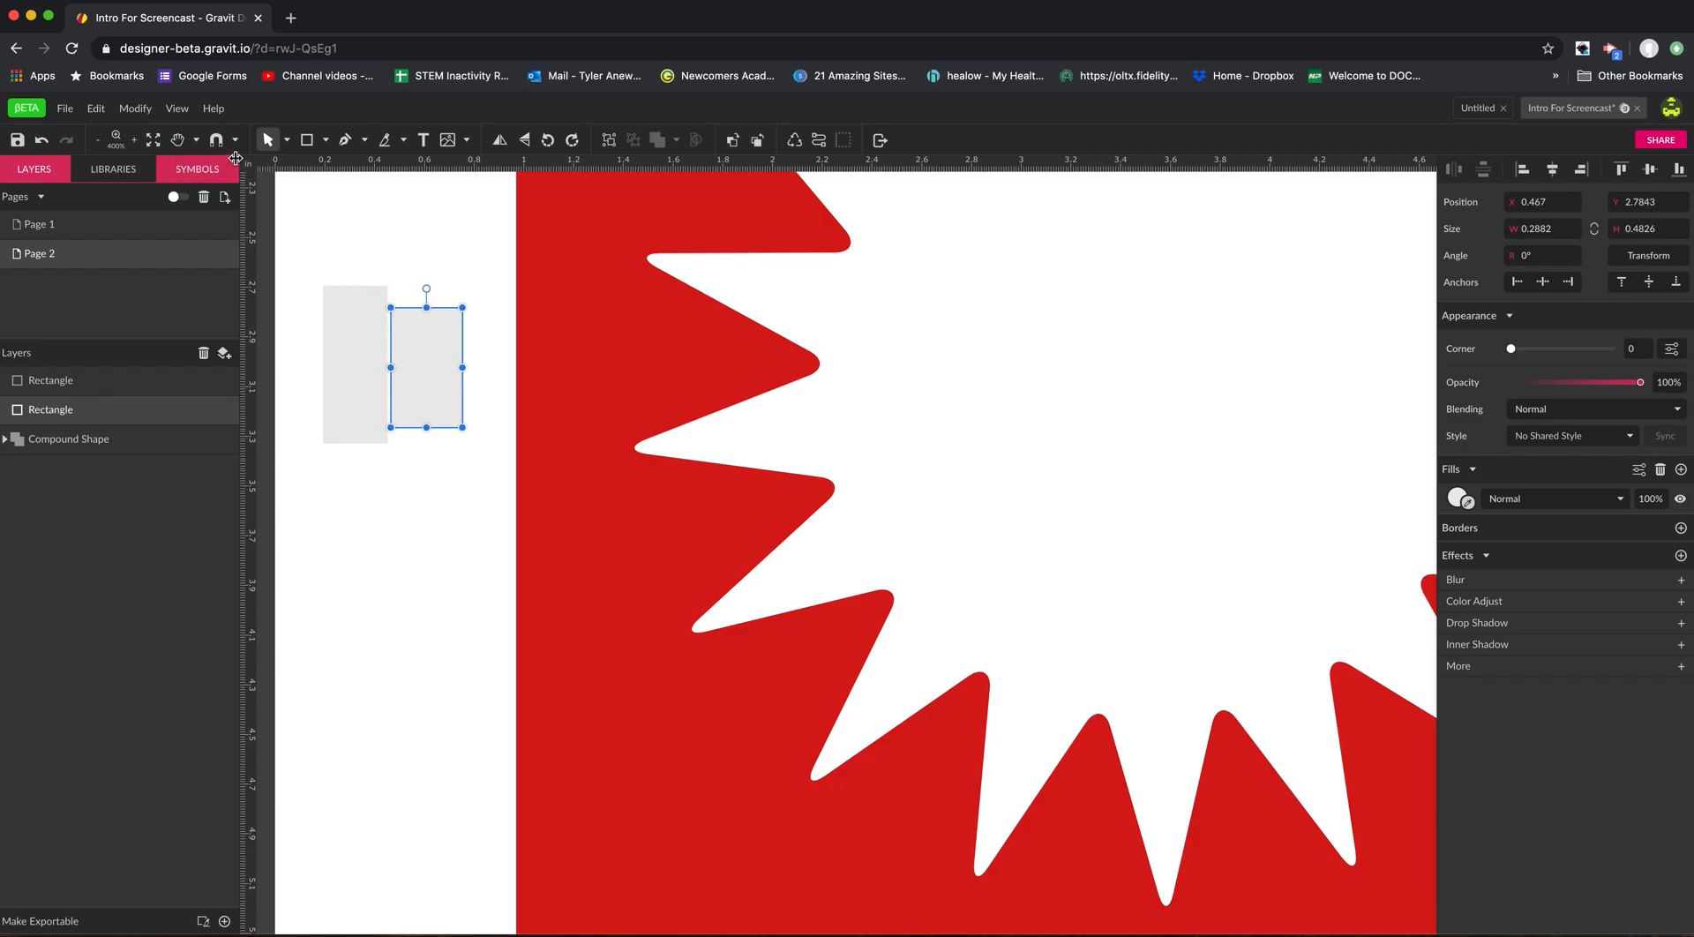
left_click(216, 141)
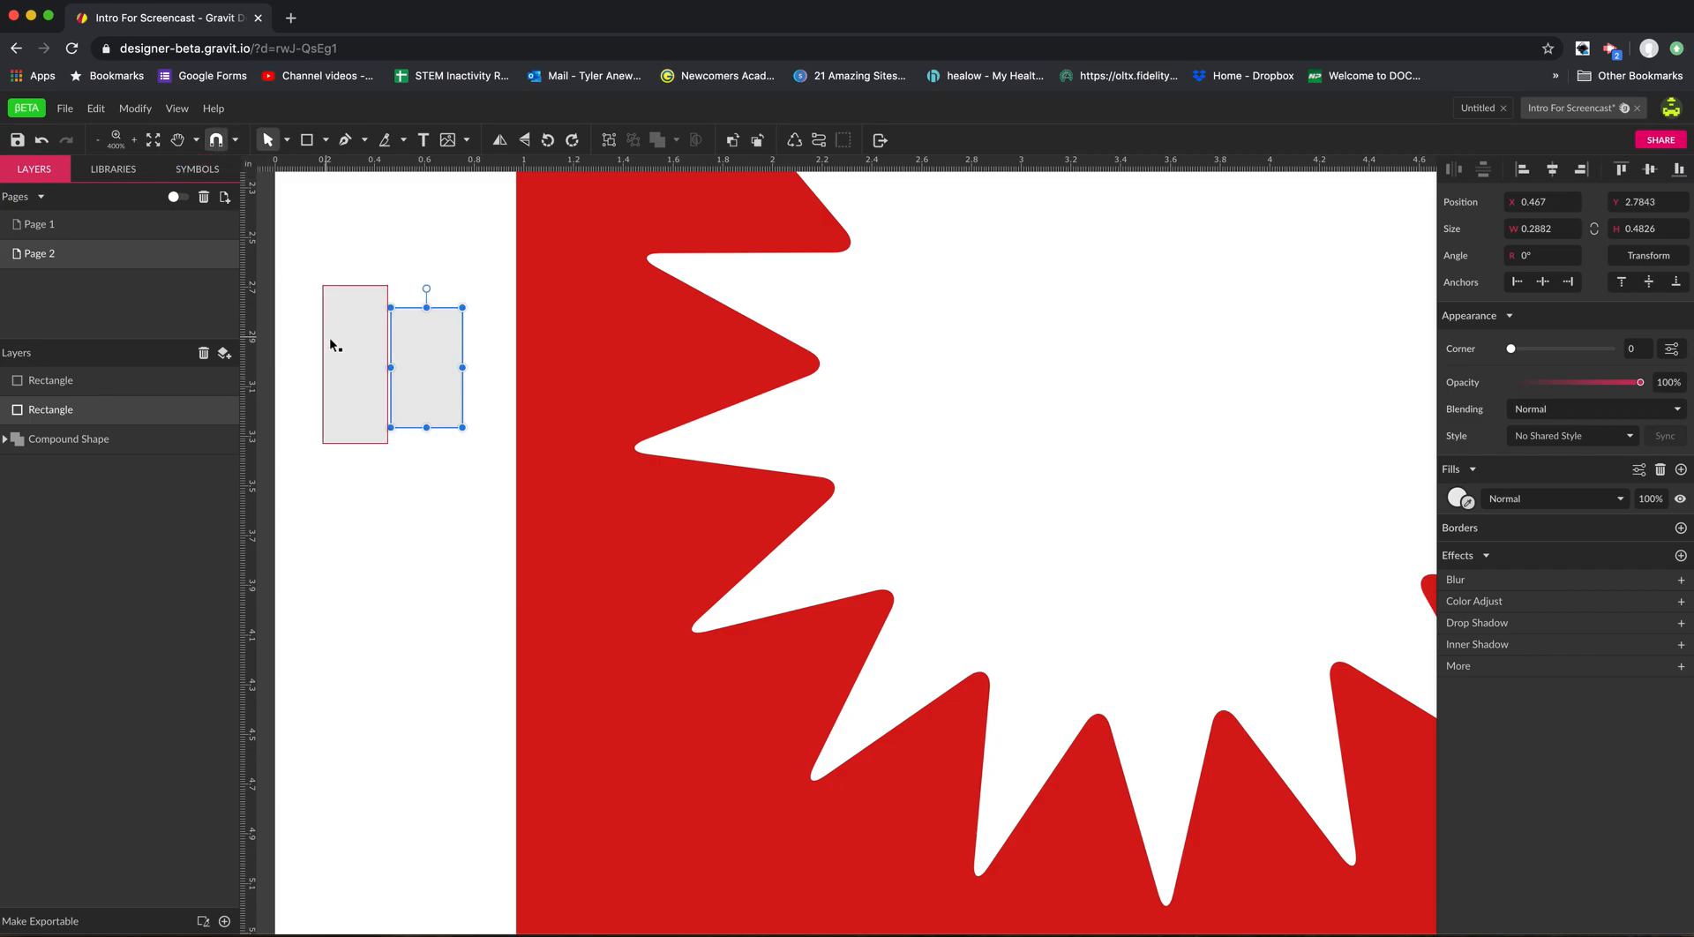
left_click_drag(420, 345, 418, 330)
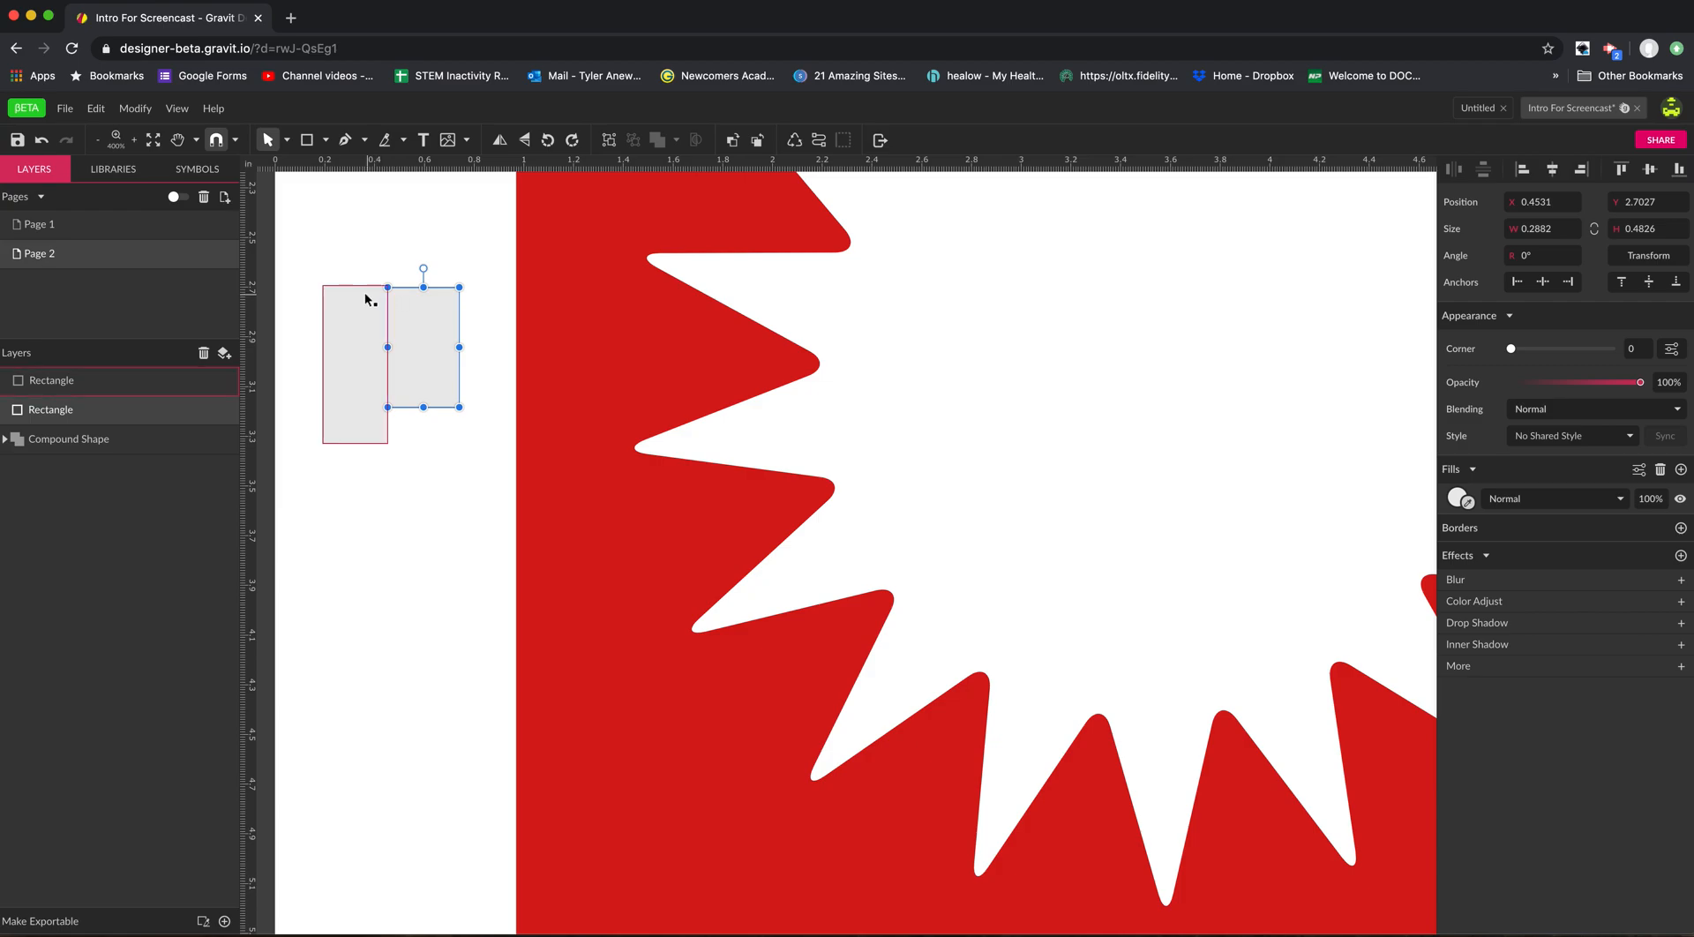
Show the grid on the page and hide it again.
left_click(236, 141)
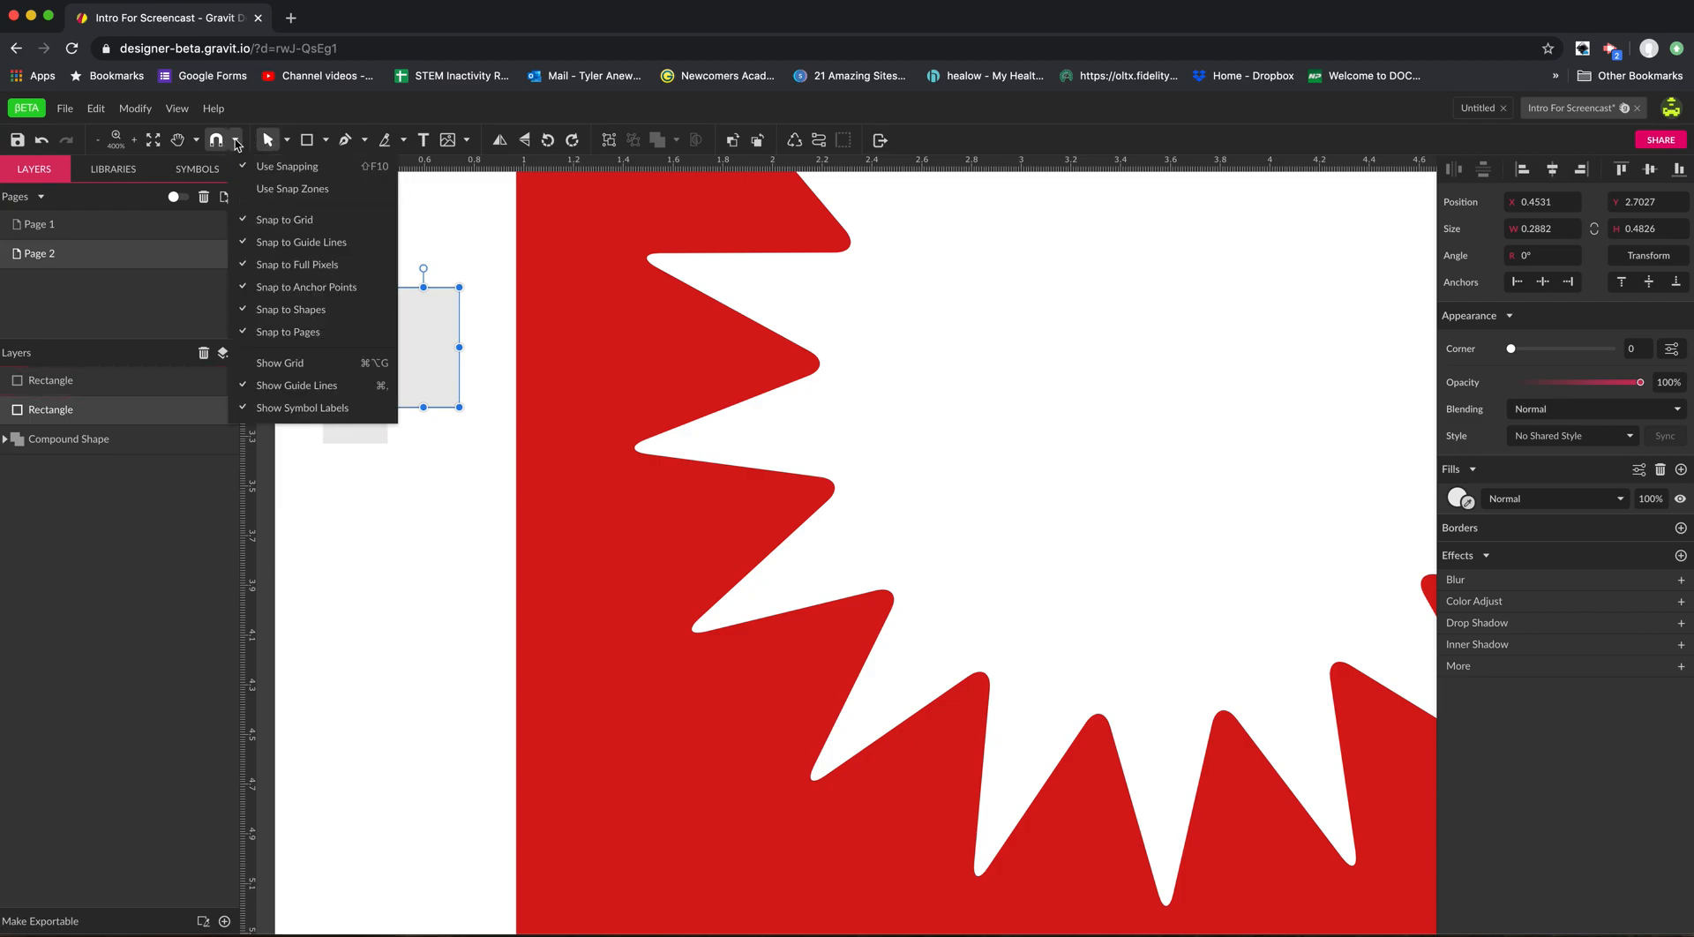
left_click(300, 369)
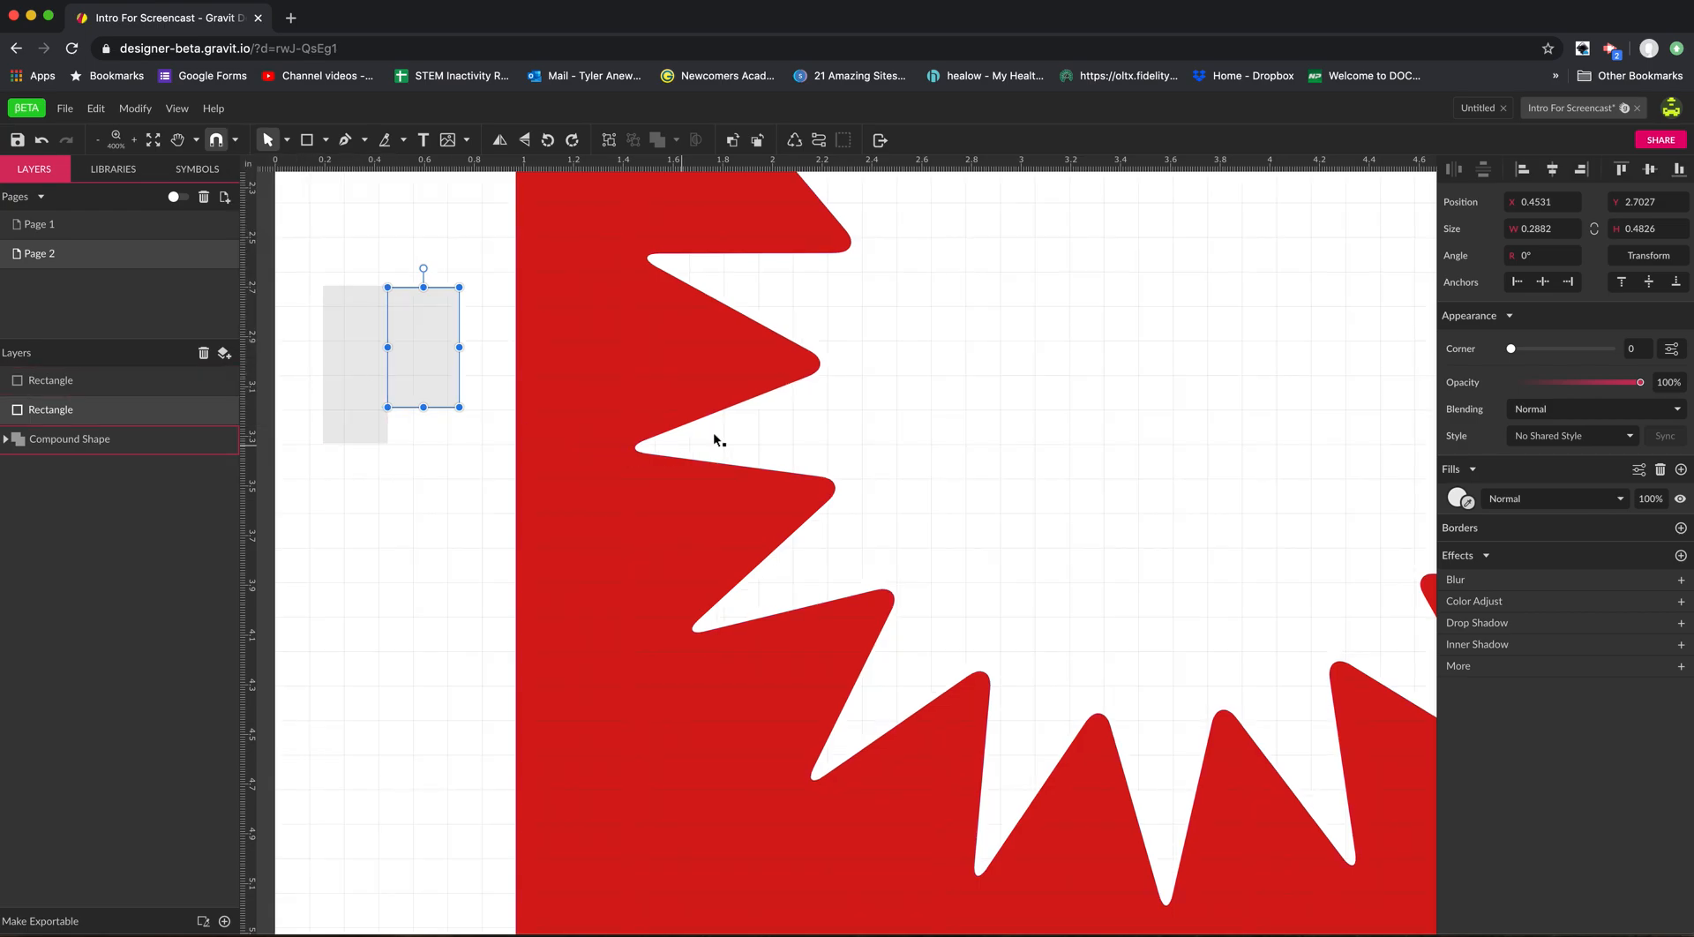
left_click(236, 142)
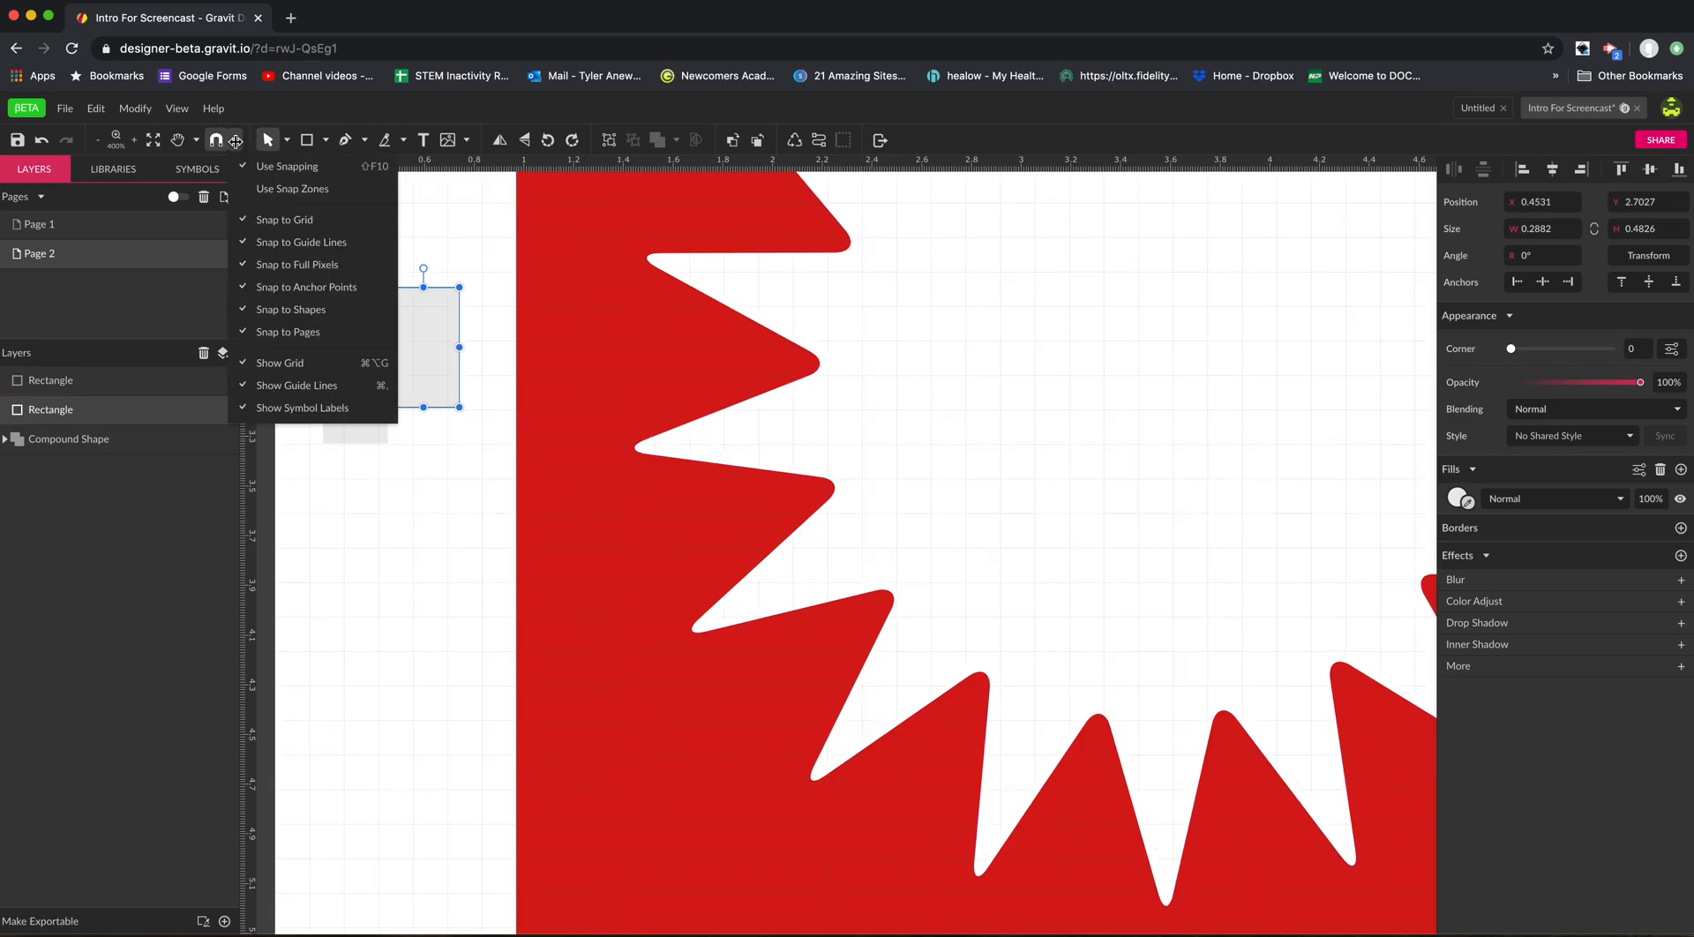
left_click(298, 364)
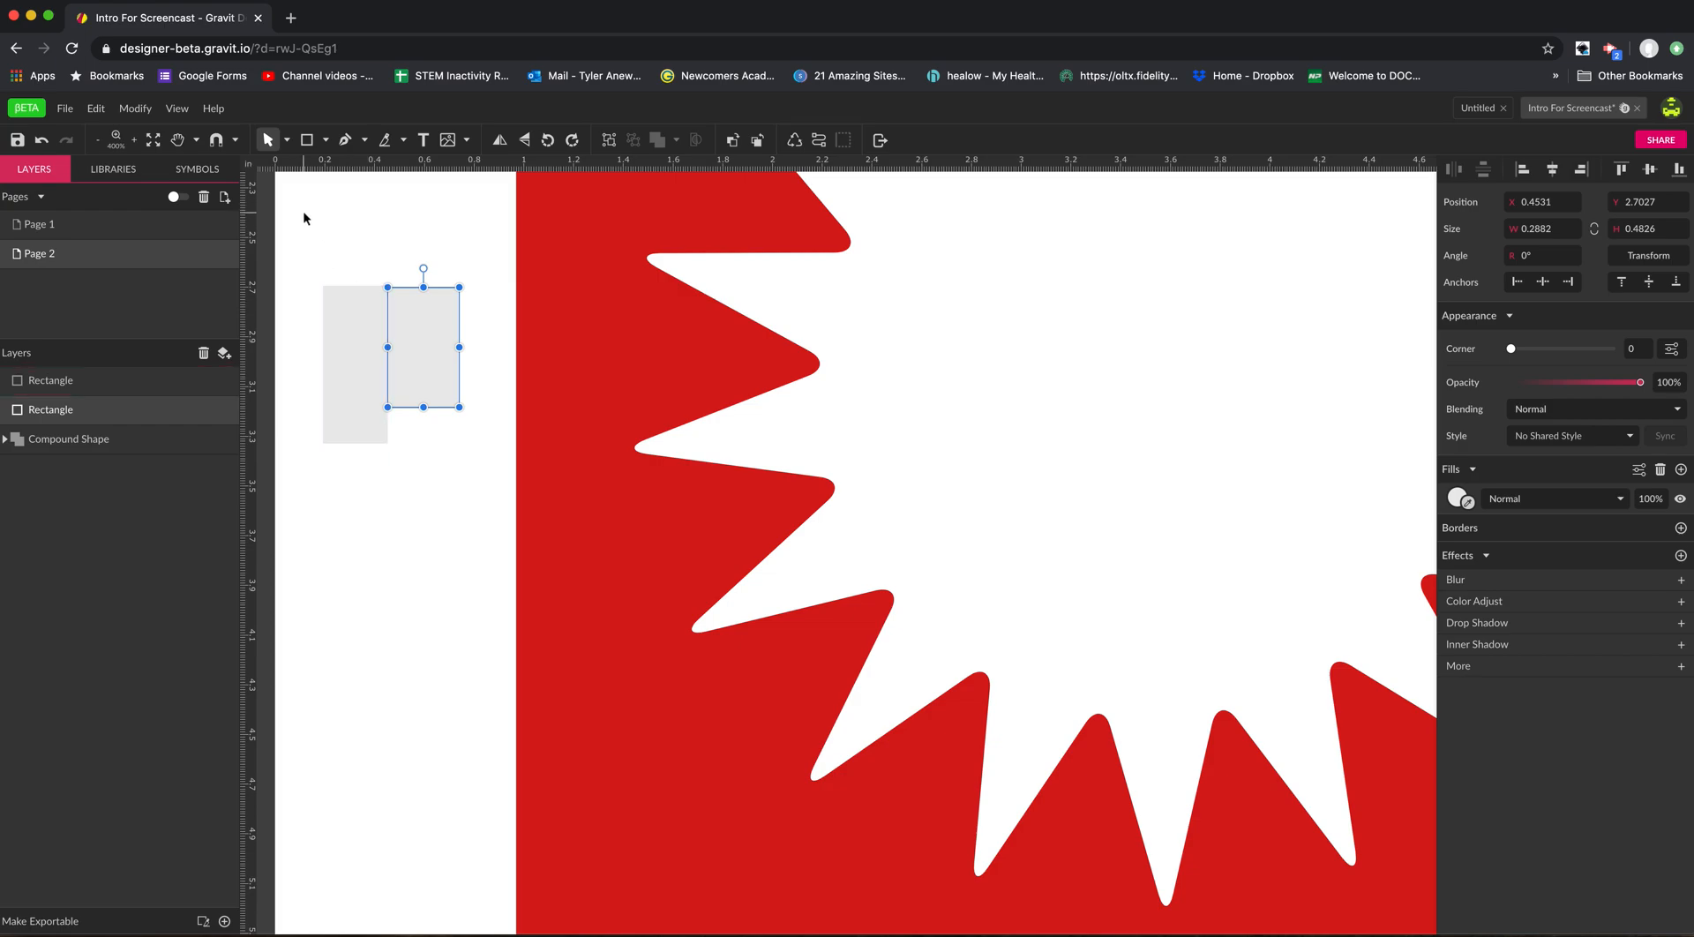
Turn snapping back on and move the taller rectangle with the Pointer tool to about X 0.16, Y 2.65 in.
left_click(216, 139)
left_click(342, 319)
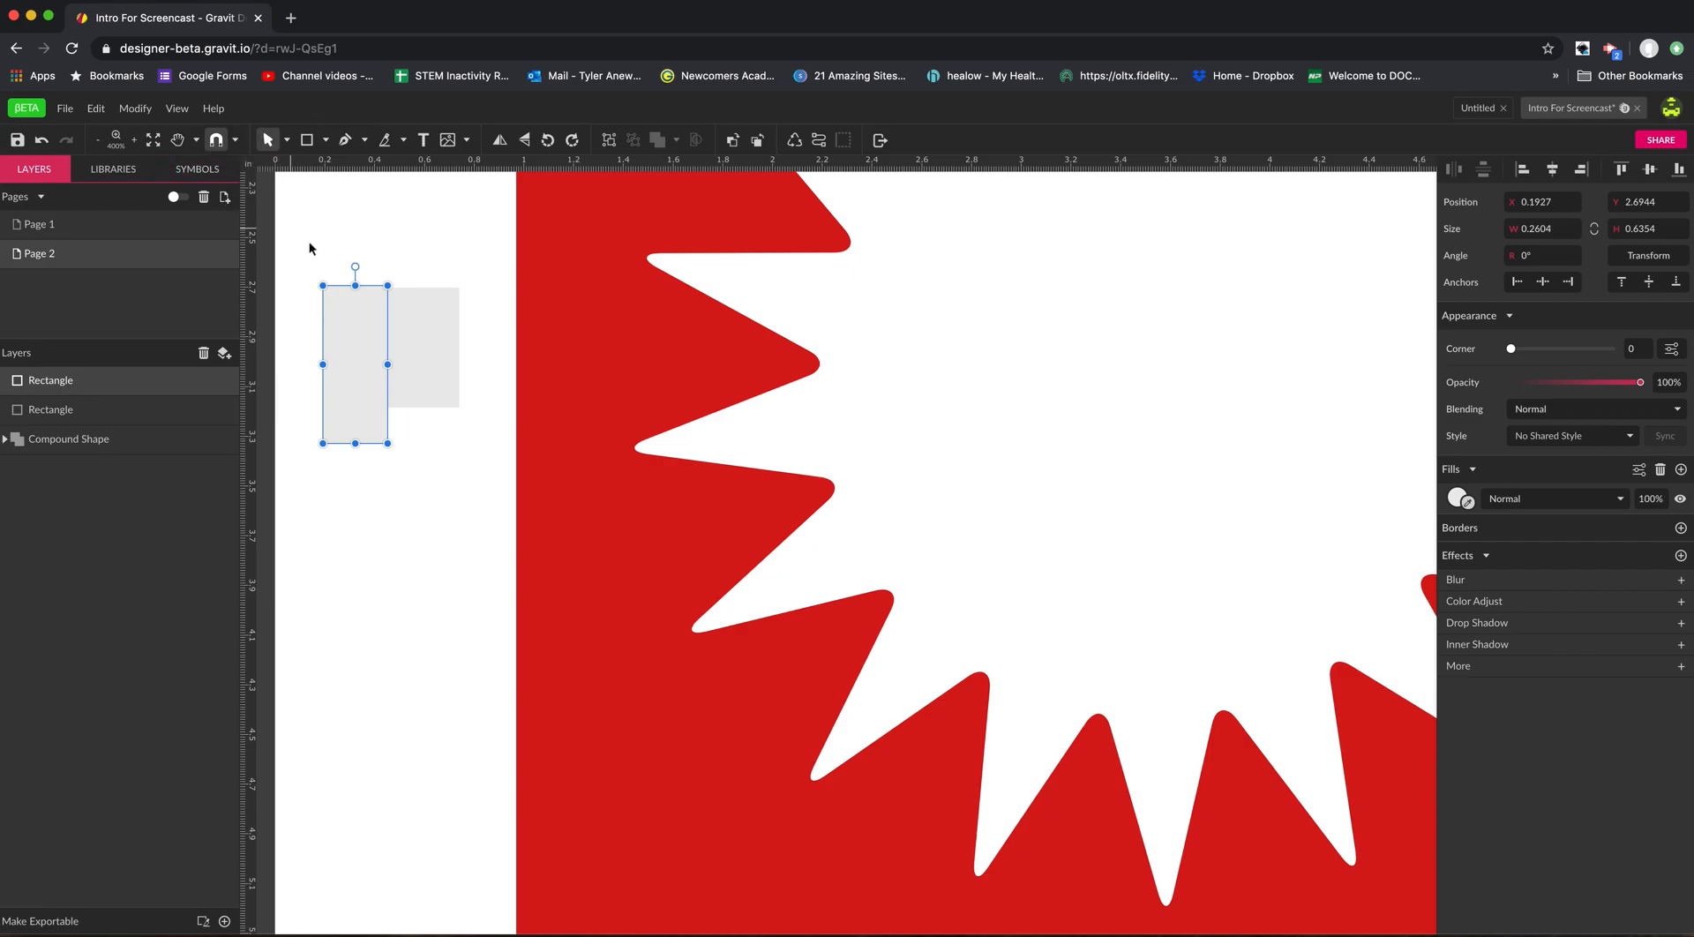
left_click(287, 142)
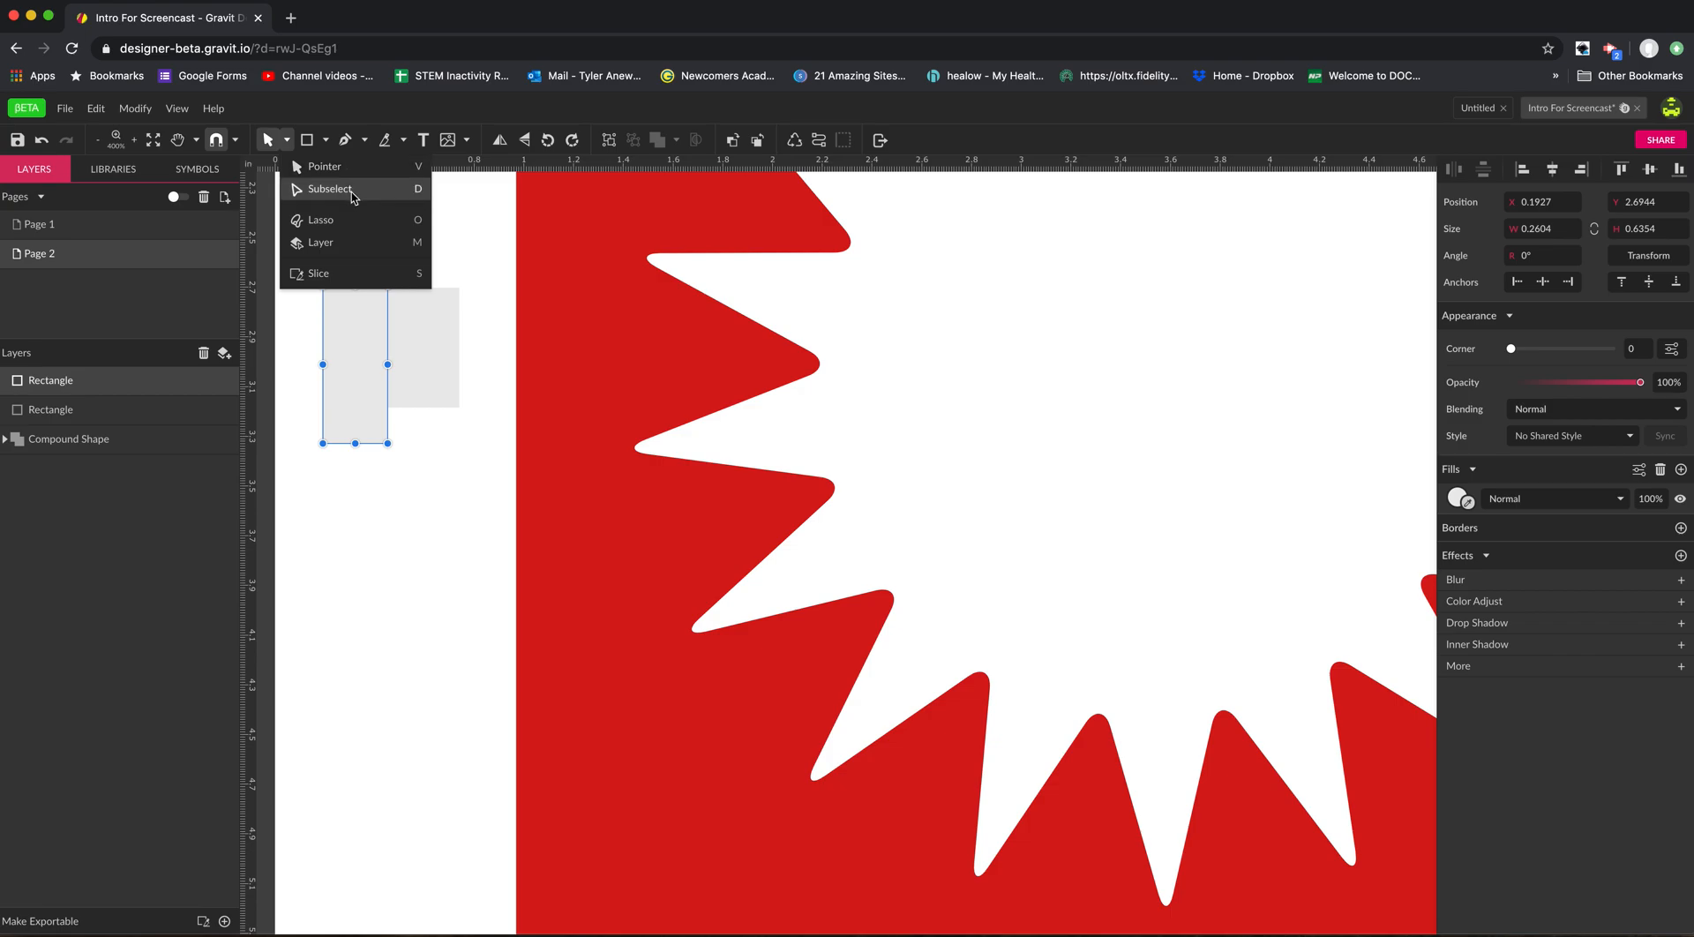
left_click(455, 203)
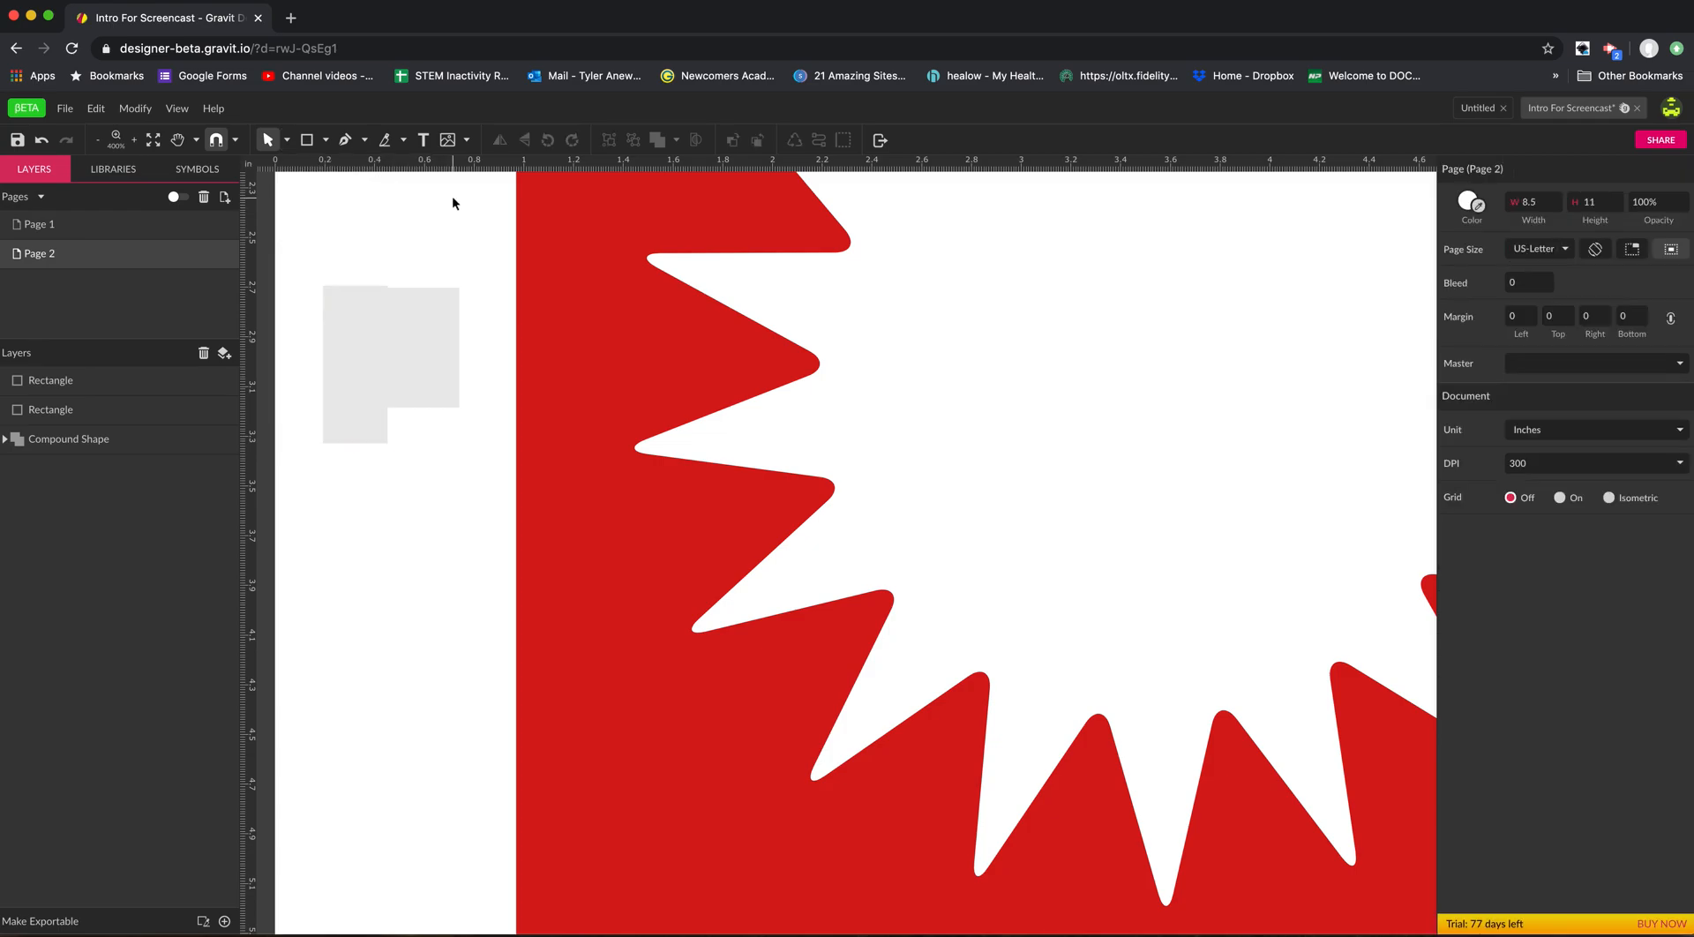
left_click(286, 141)
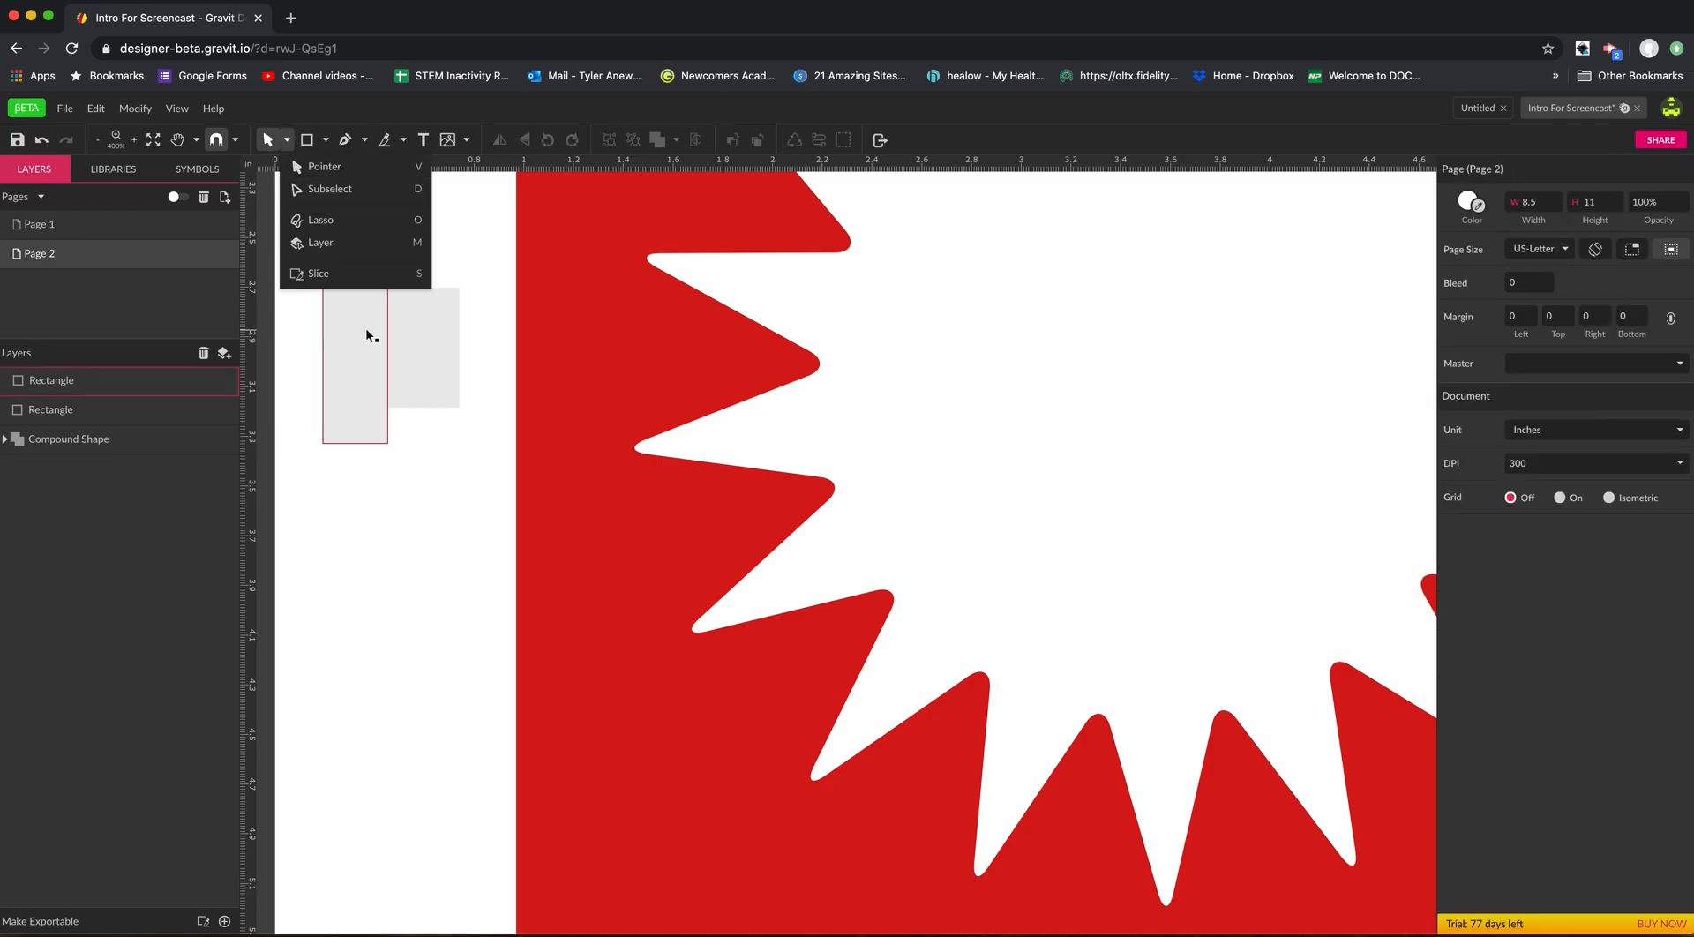
left_click(348, 175)
mouse_move(345, 362)
left_mouse_down()
mouse_move(344, 402)
mouse_move(326, 409)
mouse_move(338, 355)
left_mouse_up()
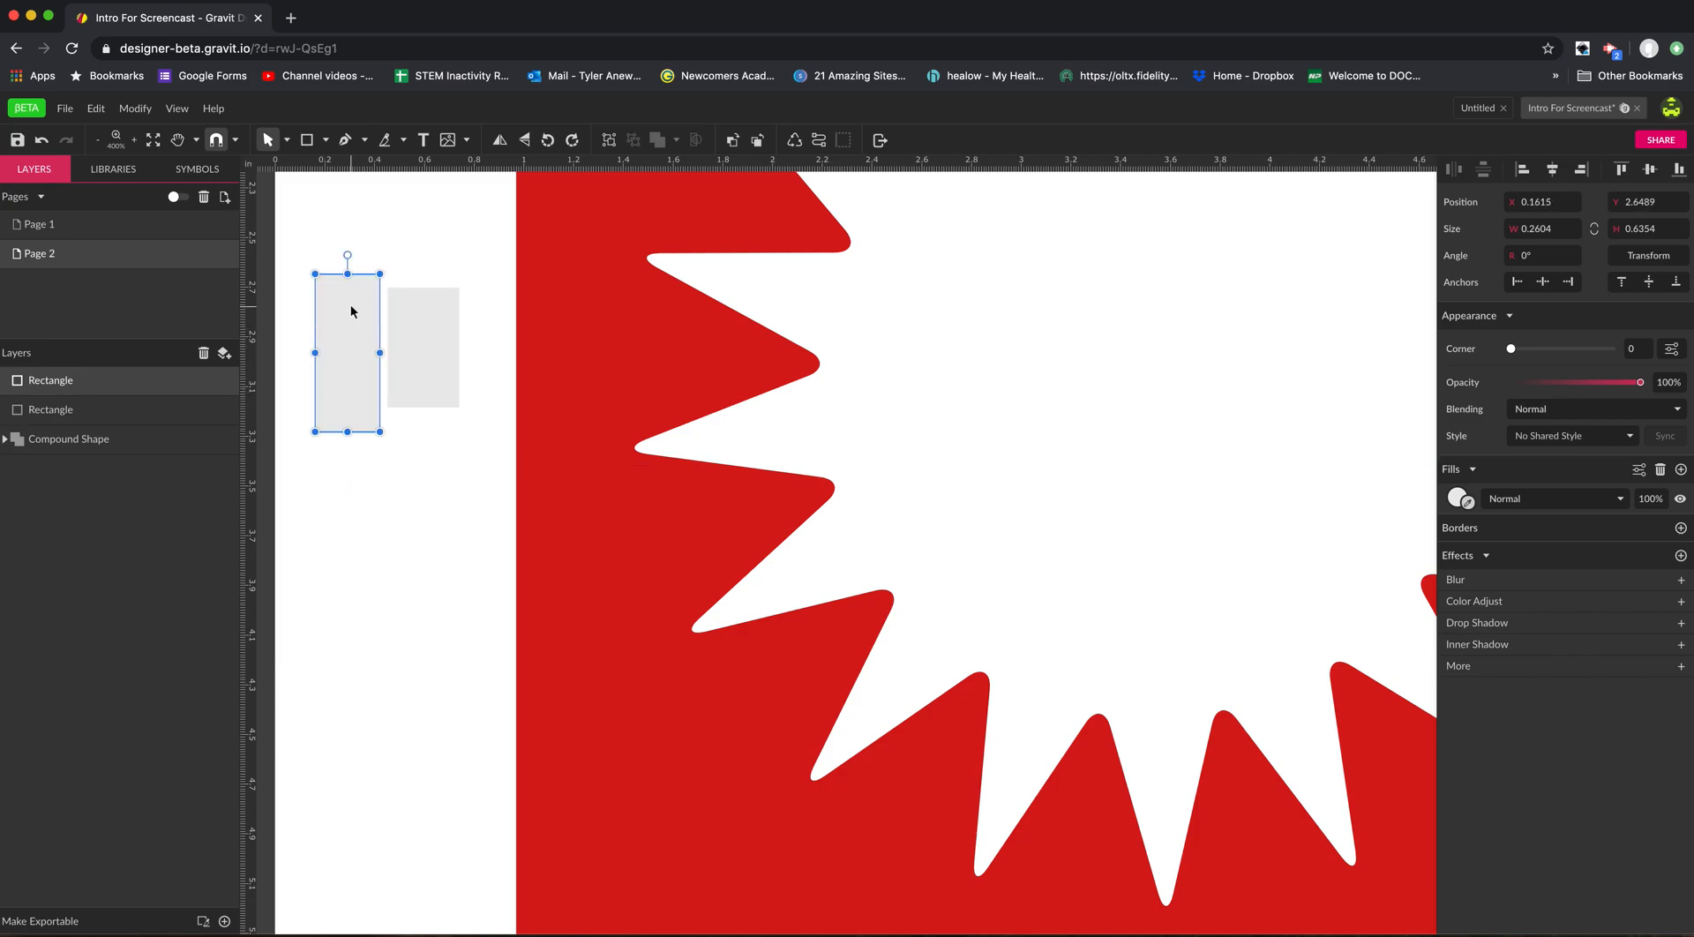
Round the taller rectangle's corners to a radius of about 0.06 in with the Subselect tool.
left_click(287, 141)
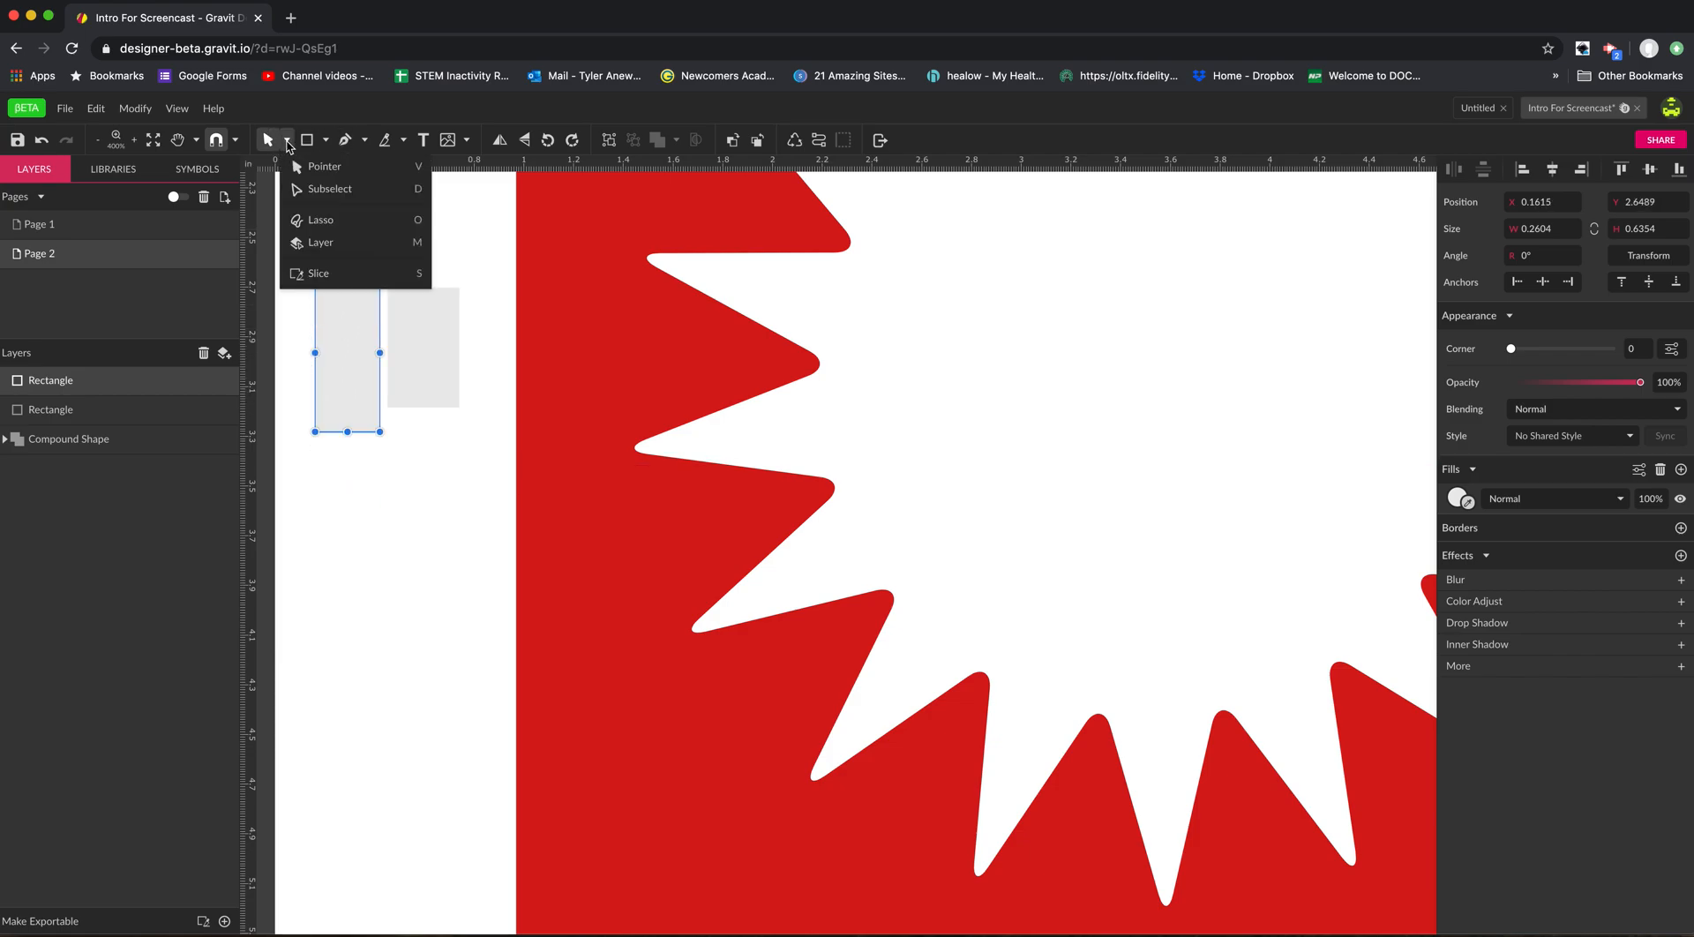
left_click(323, 193)
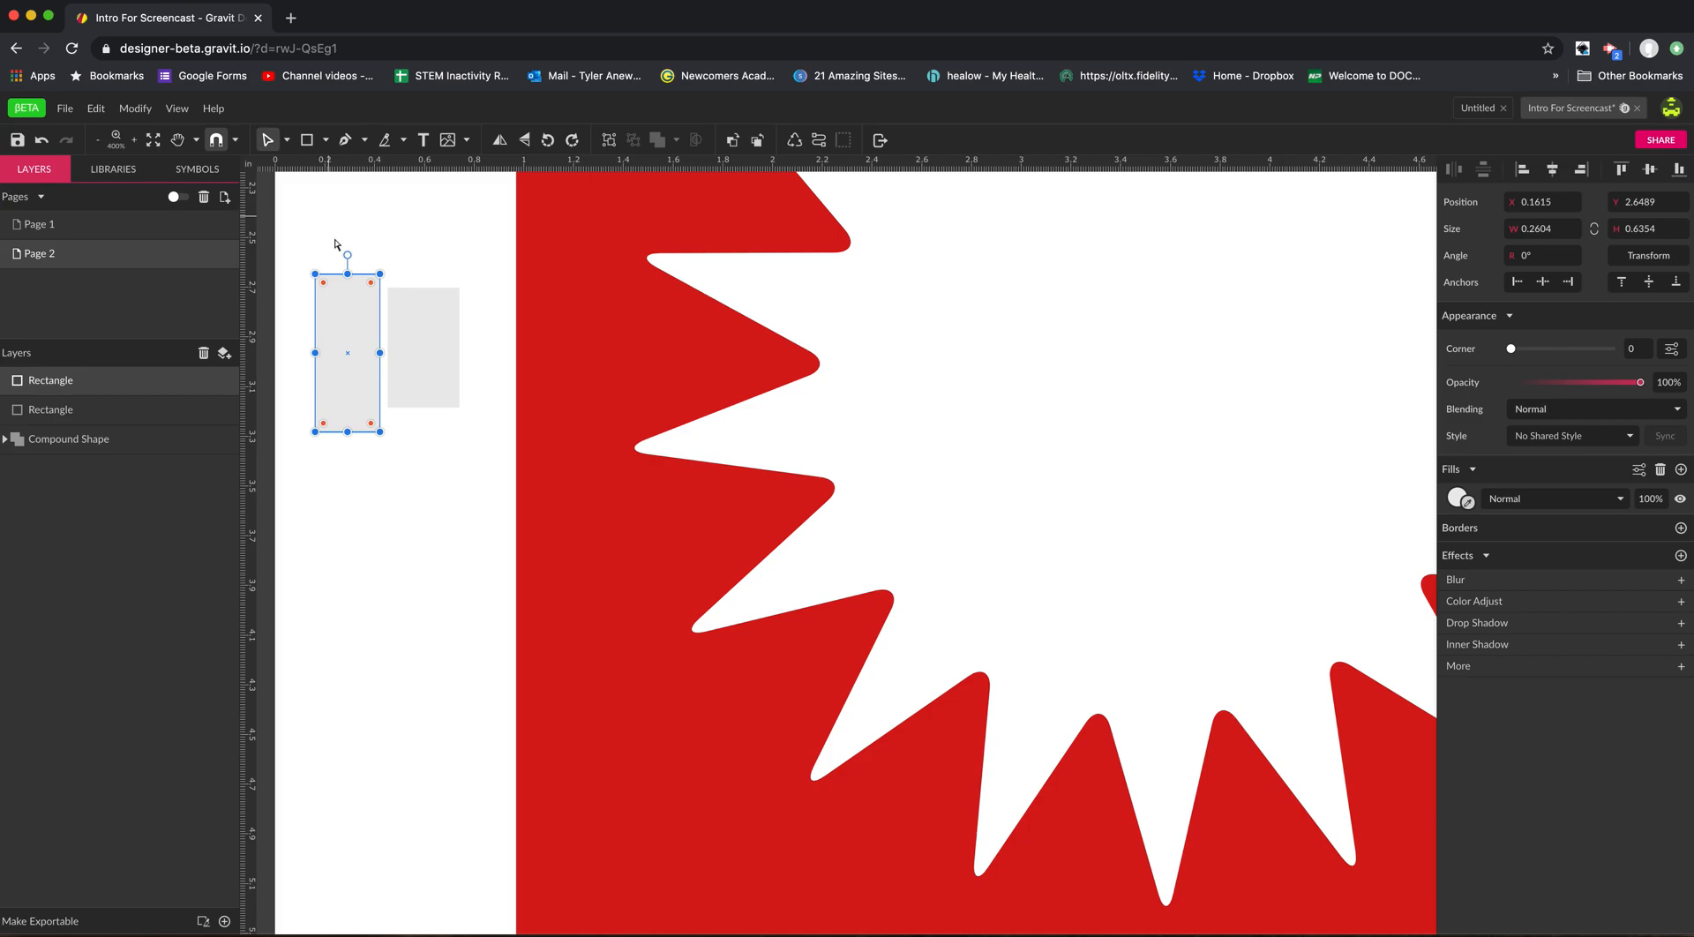
mouse_move(324, 283)
left_mouse_down()
mouse_move(340, 314)
mouse_move(337, 300)
left_mouse_up()
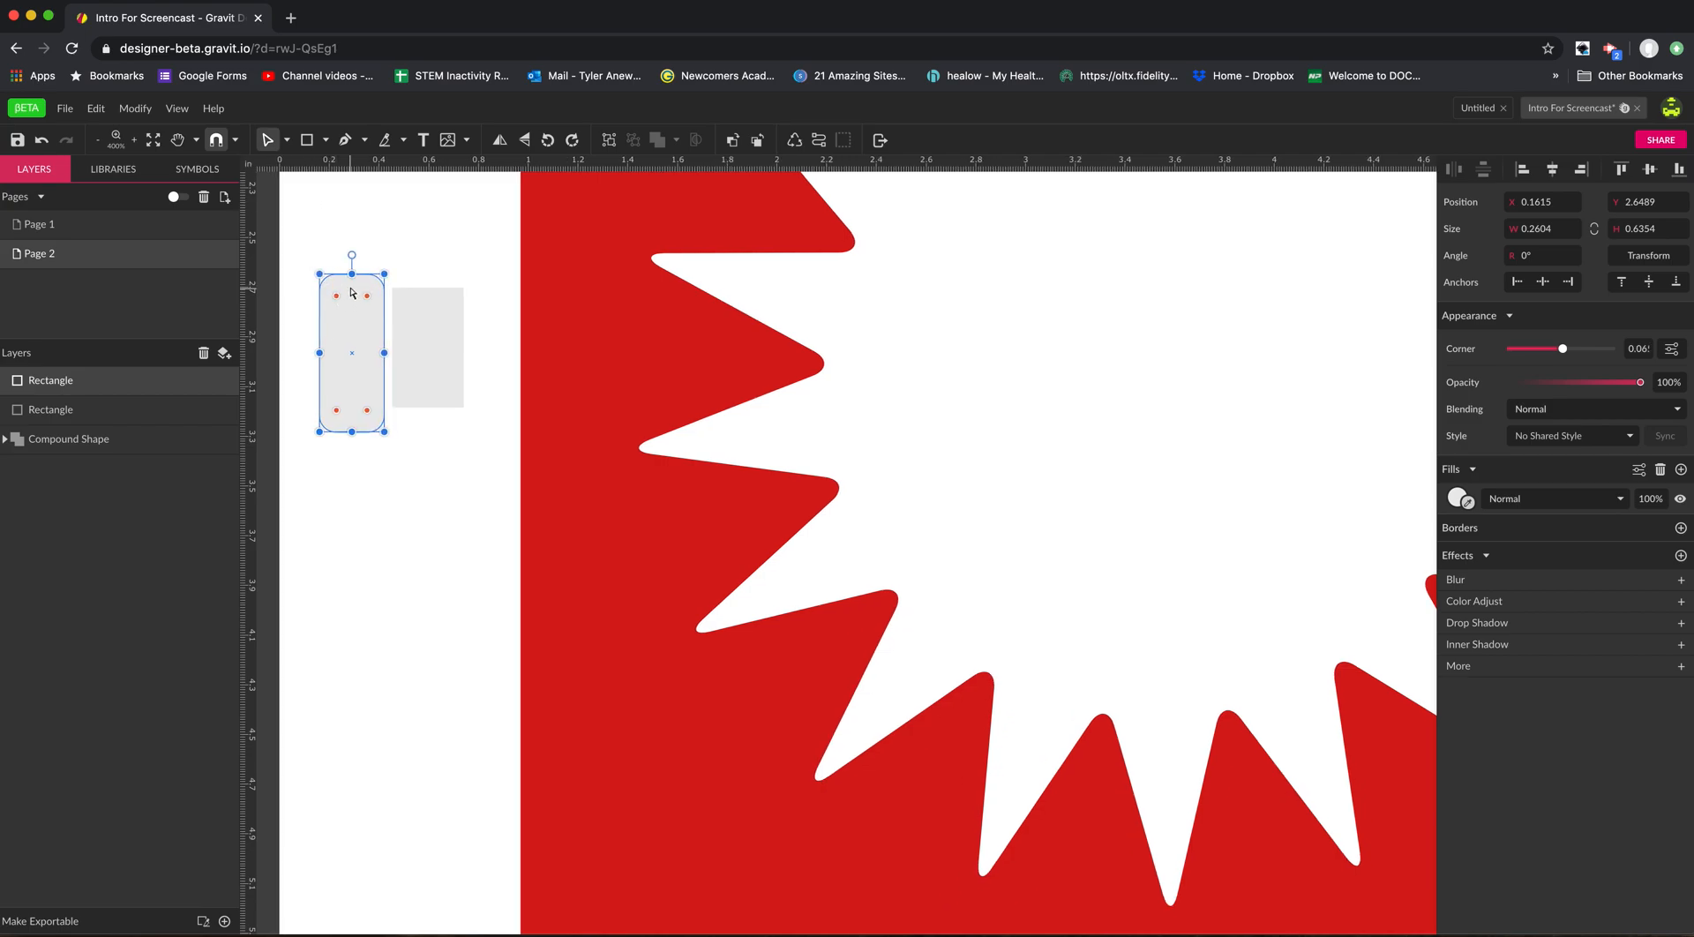
Sketch a freehand wavy path about 0.29 × 0.82 in in the white margin below the two rectangles.
left_click(344, 140)
left_click(364, 139)
left_click(383, 190)
mouse_move(385, 543)
left_mouse_down()
mouse_move(427, 586)
mouse_move(417, 711)
left_mouse_up()
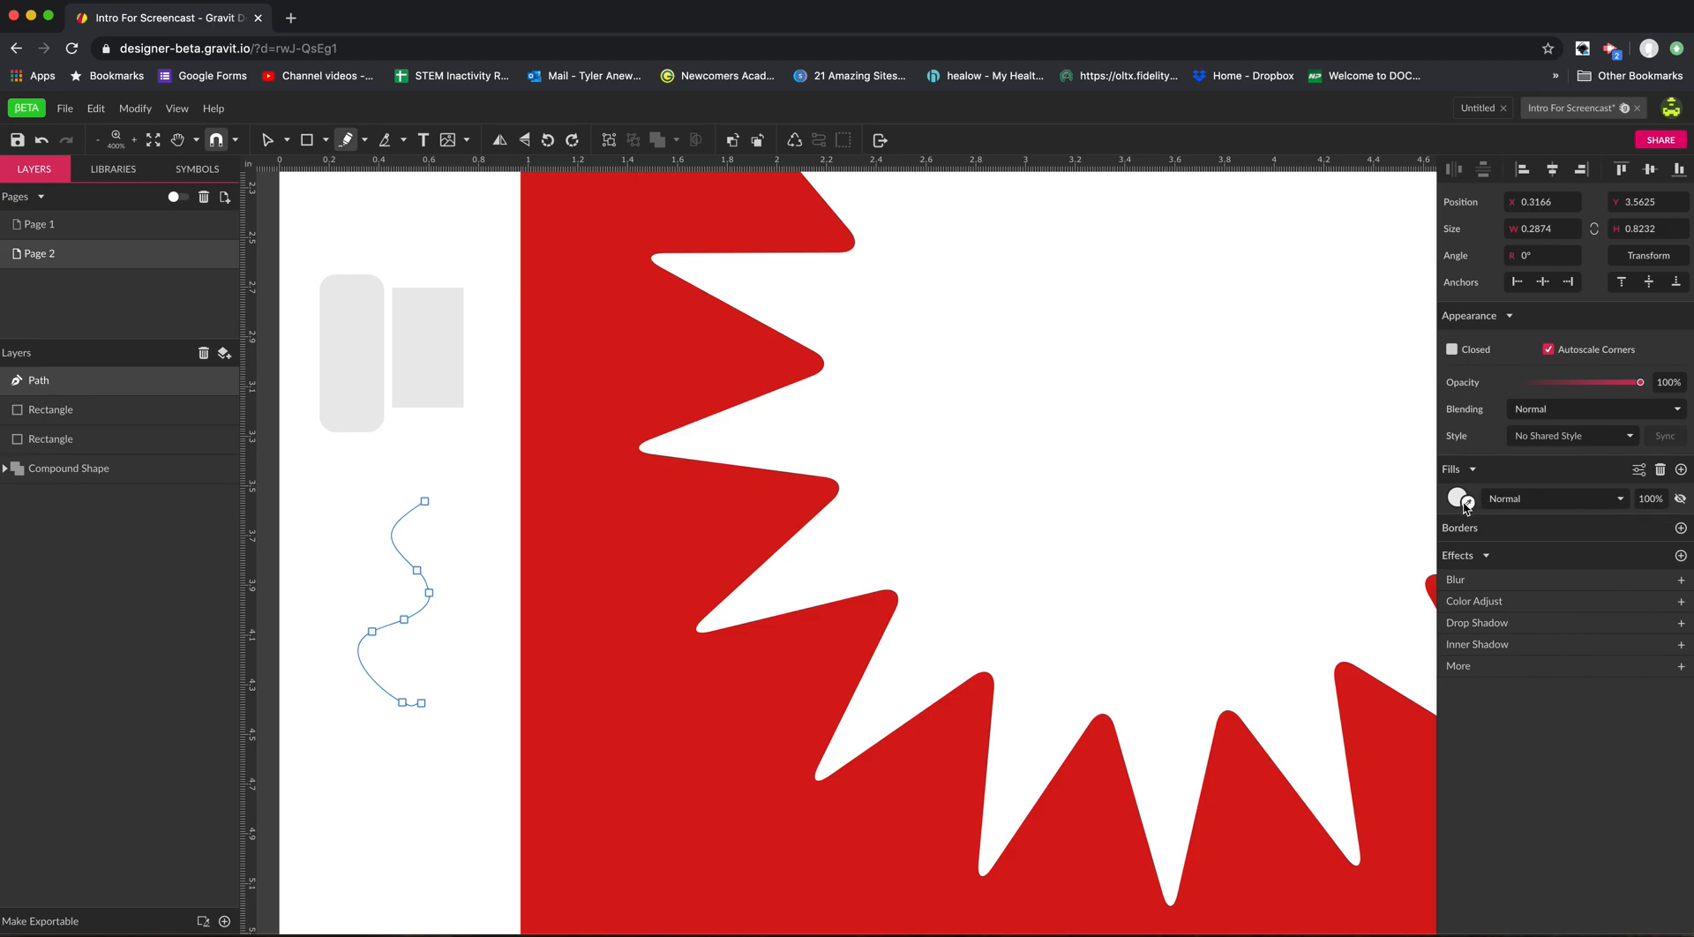
Add a 1 pt black border to the wavy path and switch to the Pointer tool.
left_click(1680, 528)
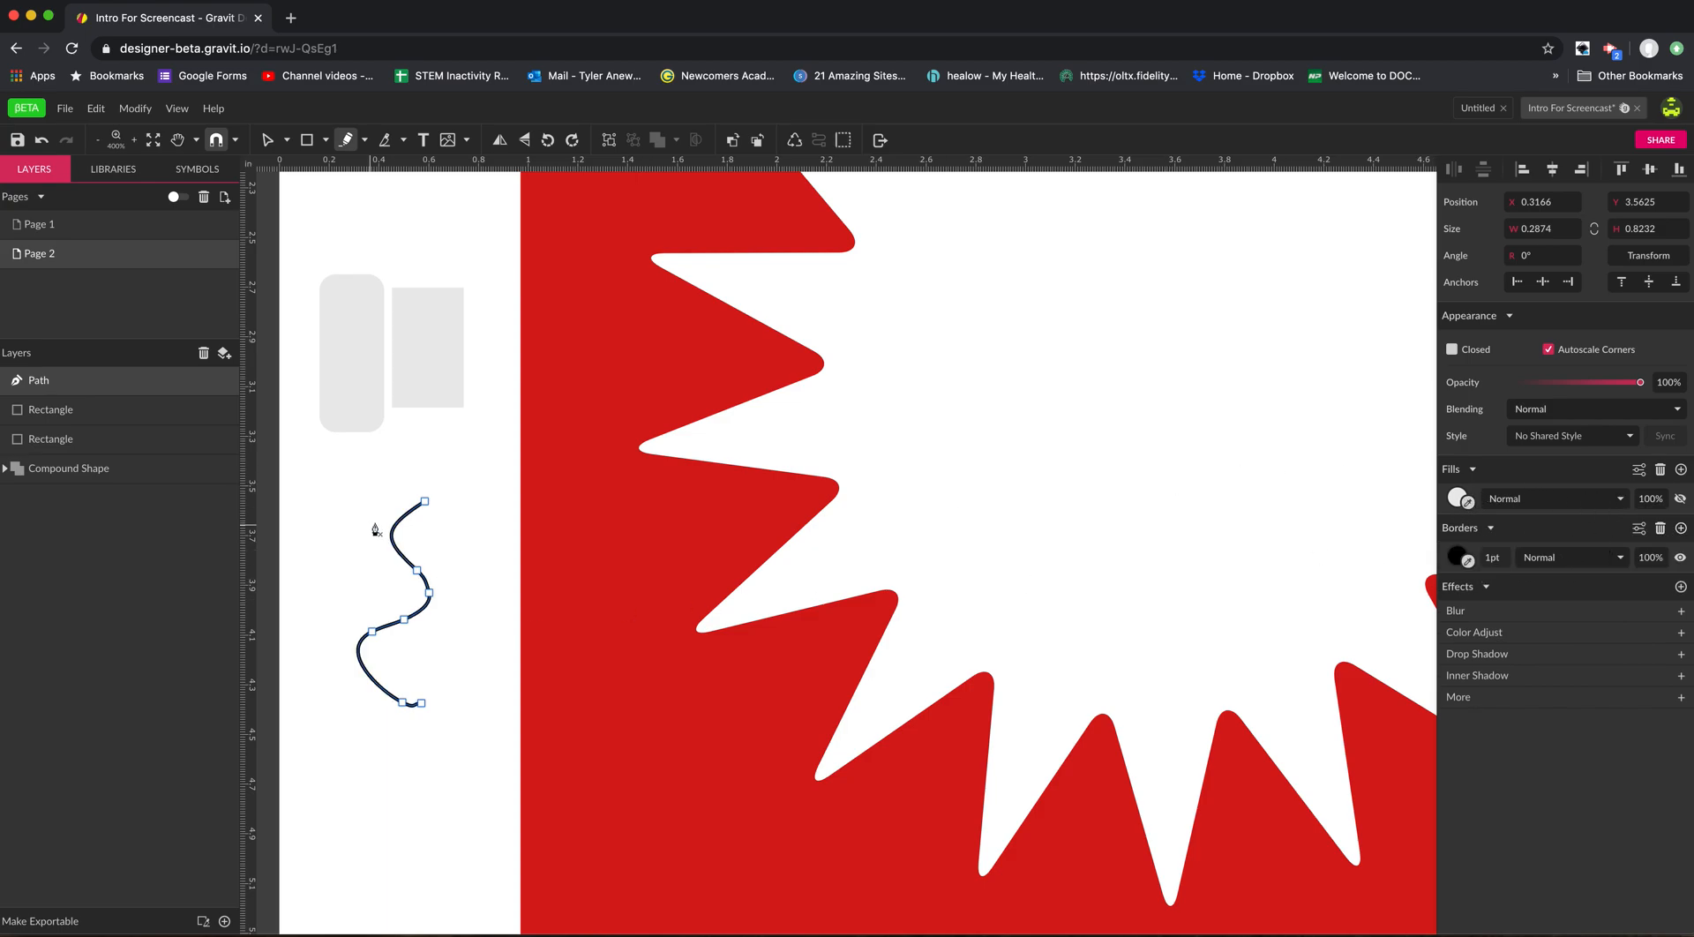
left_click(287, 139)
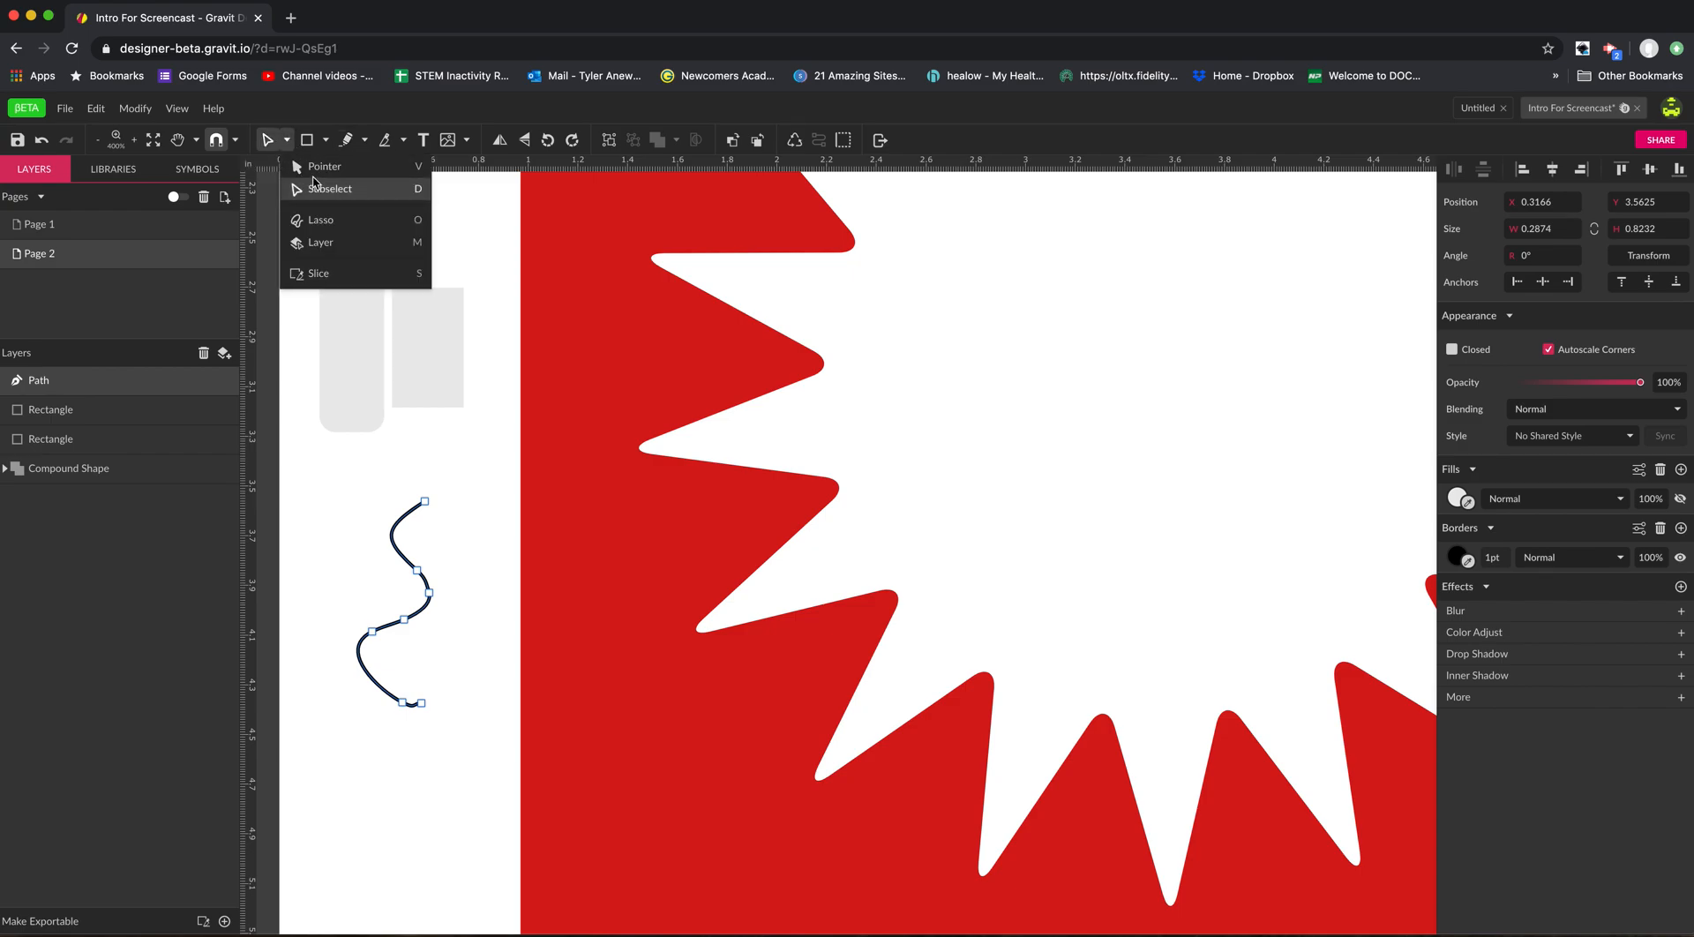
left_click(316, 171)
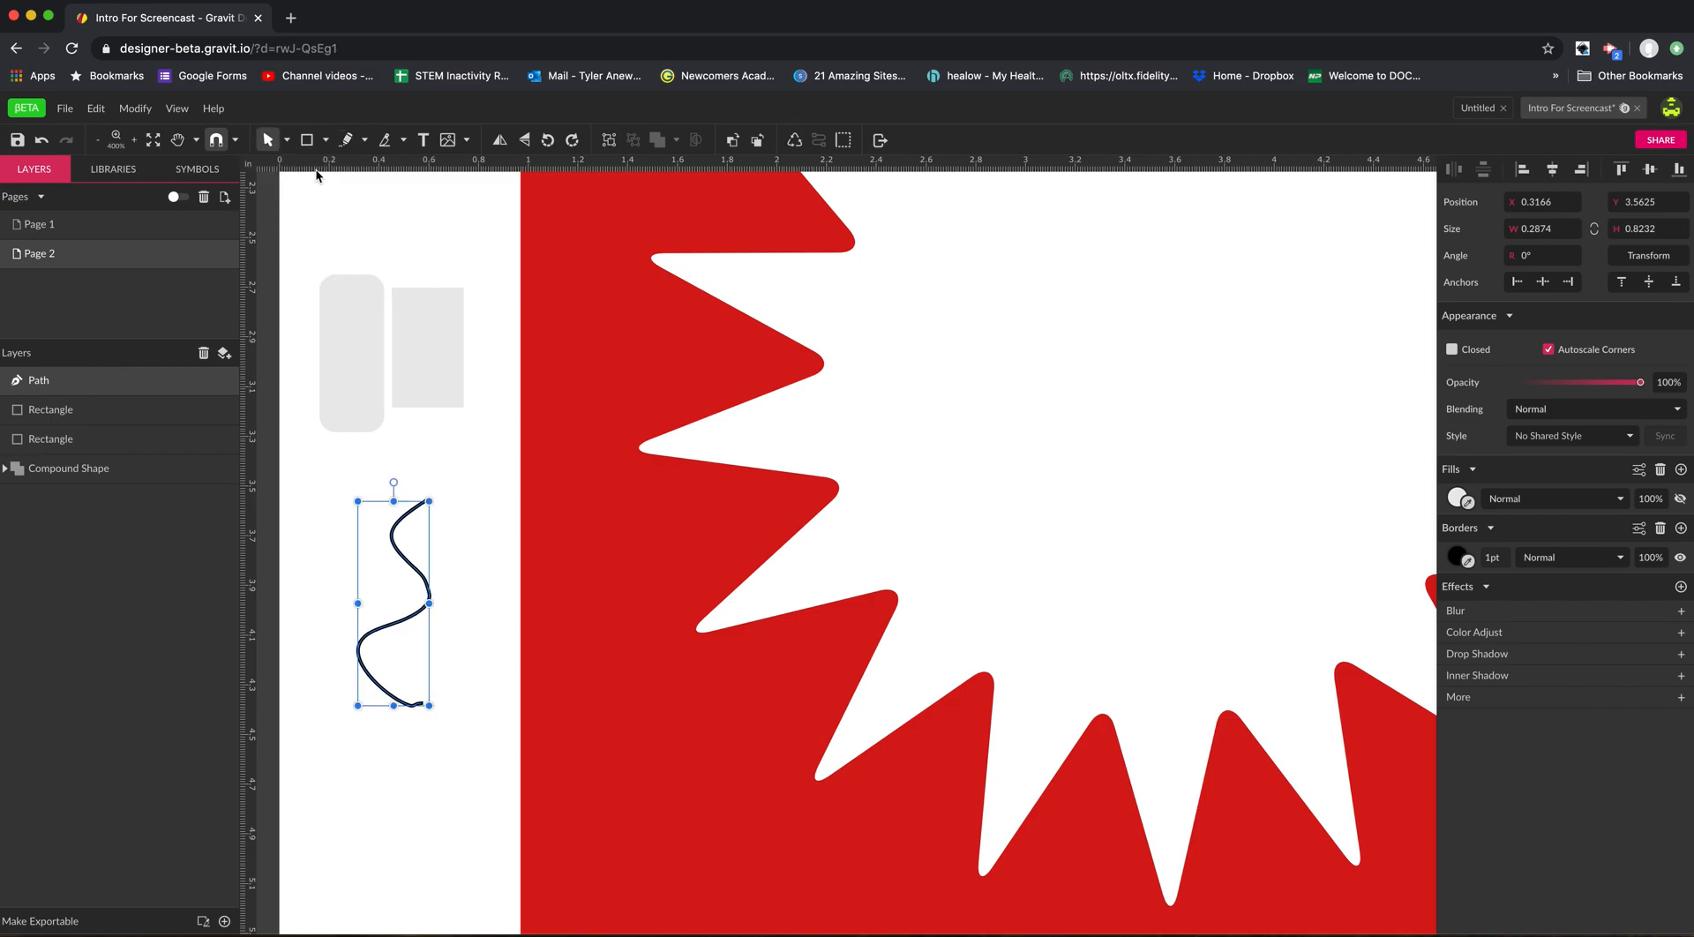
Move the wavy path to about X 0.28, Y 3.38 in and shift the rounded rectangle up in the white margin.
left_click(402, 601)
left_click(398, 623)
left_click_drag(398, 622, 393, 581)
left_click_drag(367, 334, 367, 291)
left_click(396, 527)
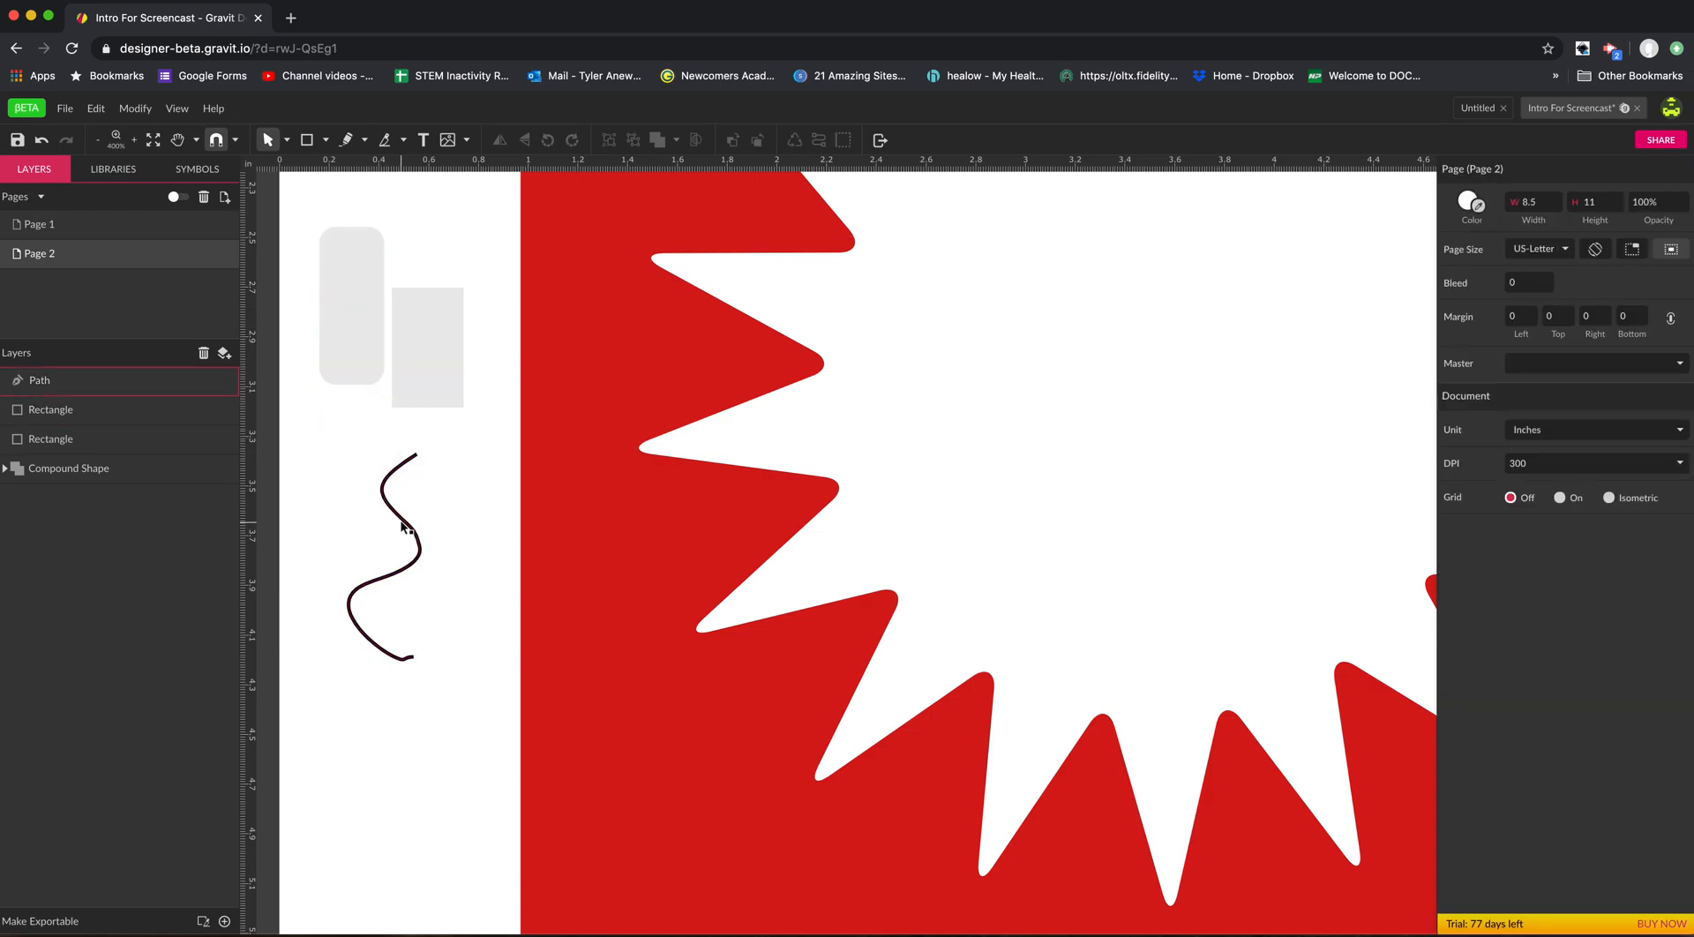
Reshape the wavy path with the Subselect tool by moving two anchor points along its middle section.
left_click(396, 527)
left_click(288, 140)
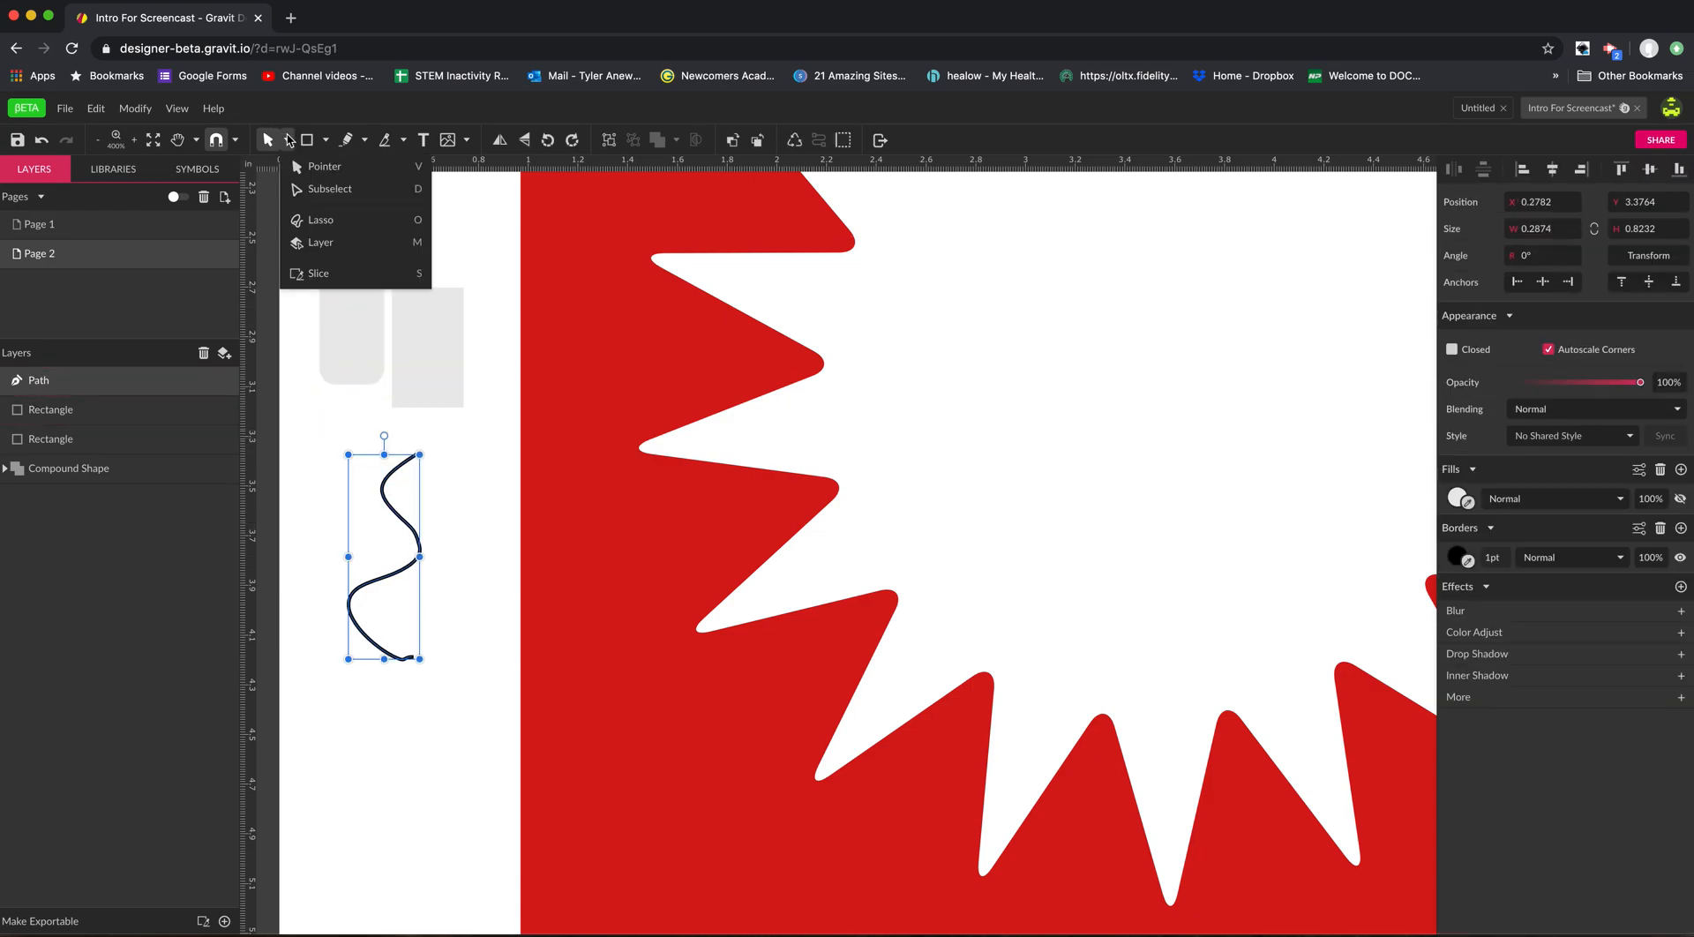
left_click(305, 188)
left_click_drag(409, 526, 375, 506)
left_click_drag(391, 575, 377, 565)
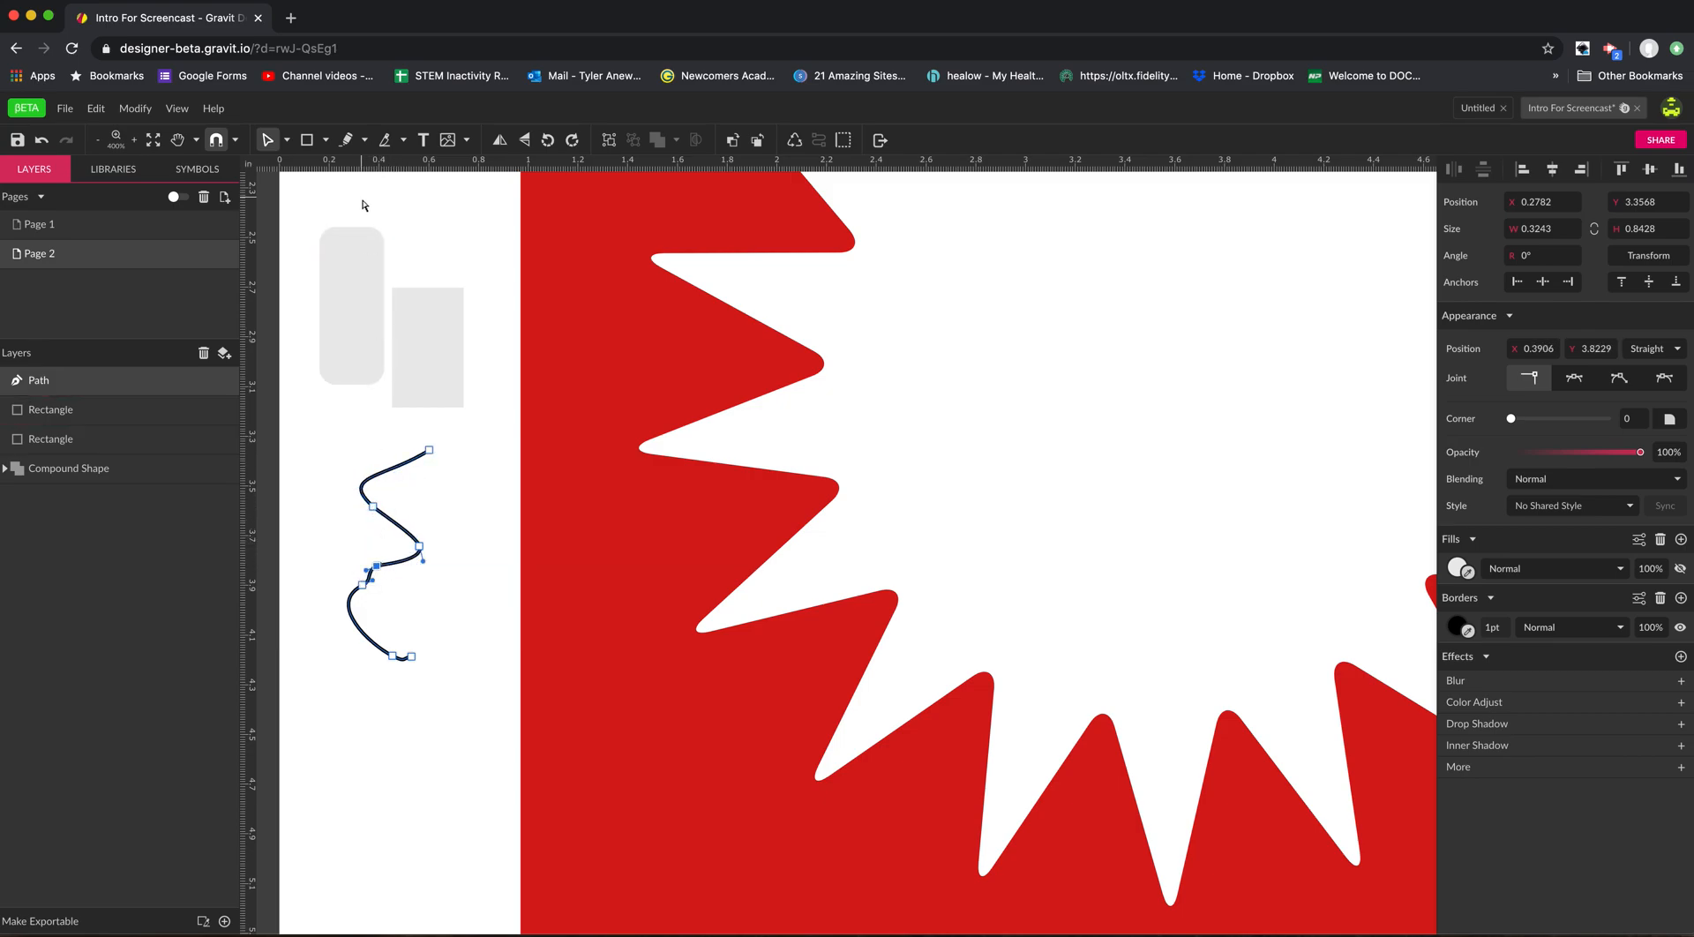
Use the Pointer tool to move the square-cornered rectangle up beside the rounded one and the wavy path to about X 0.18, Y 3.19 in.
left_click(289, 141)
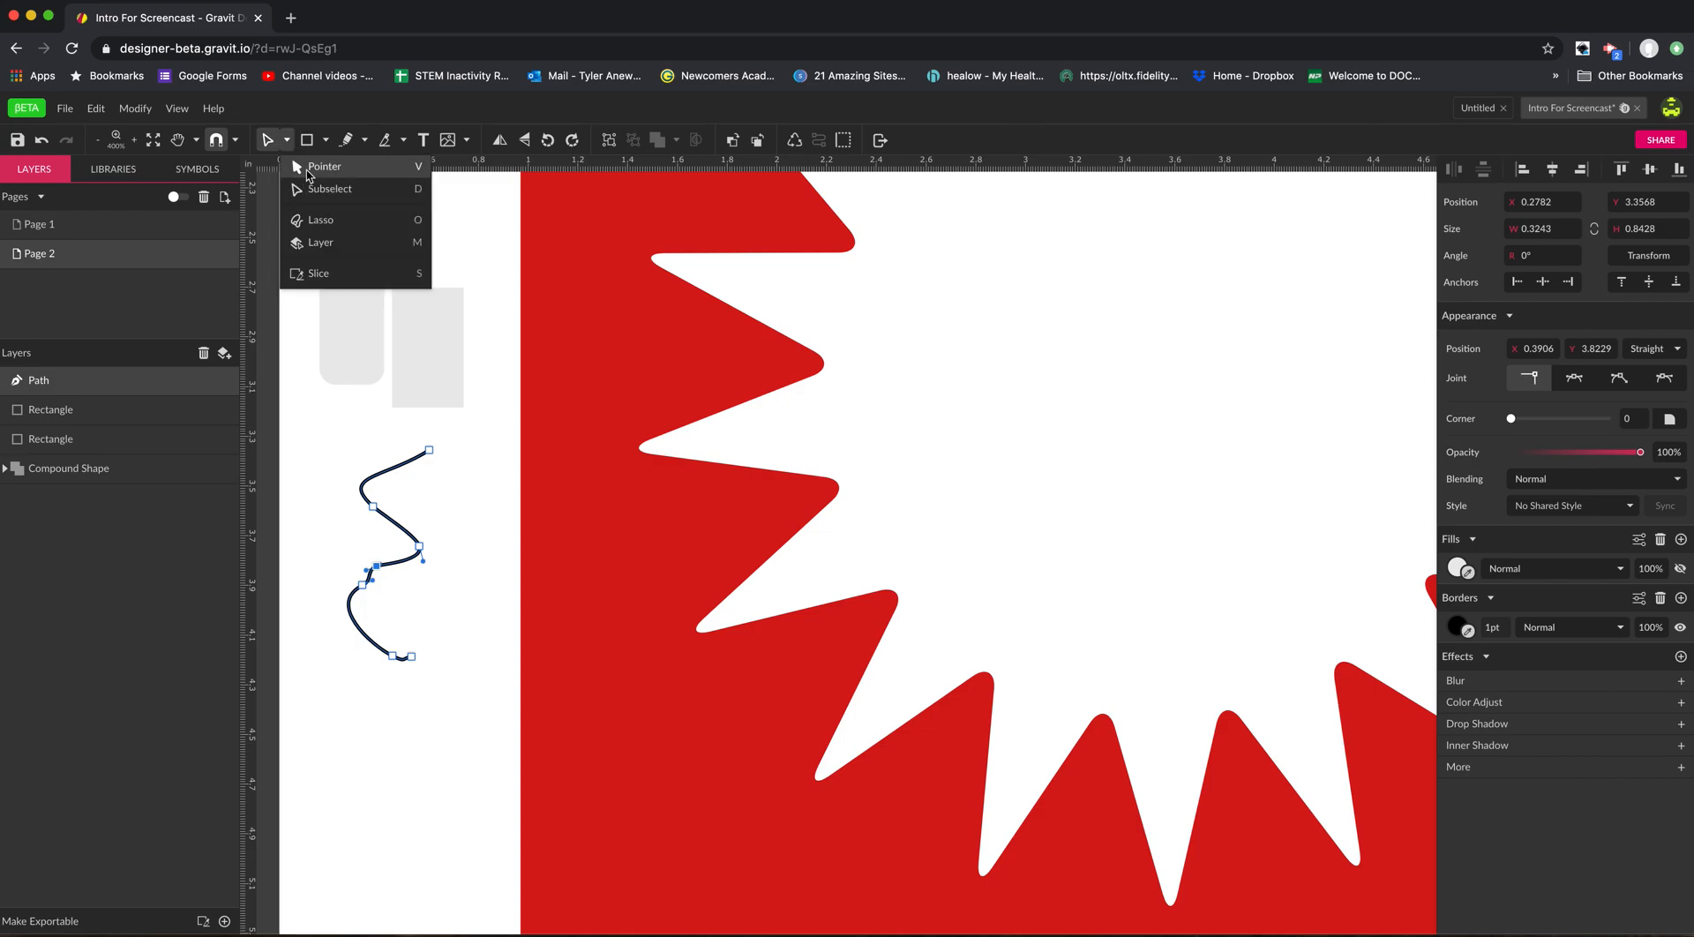
left_click(314, 170)
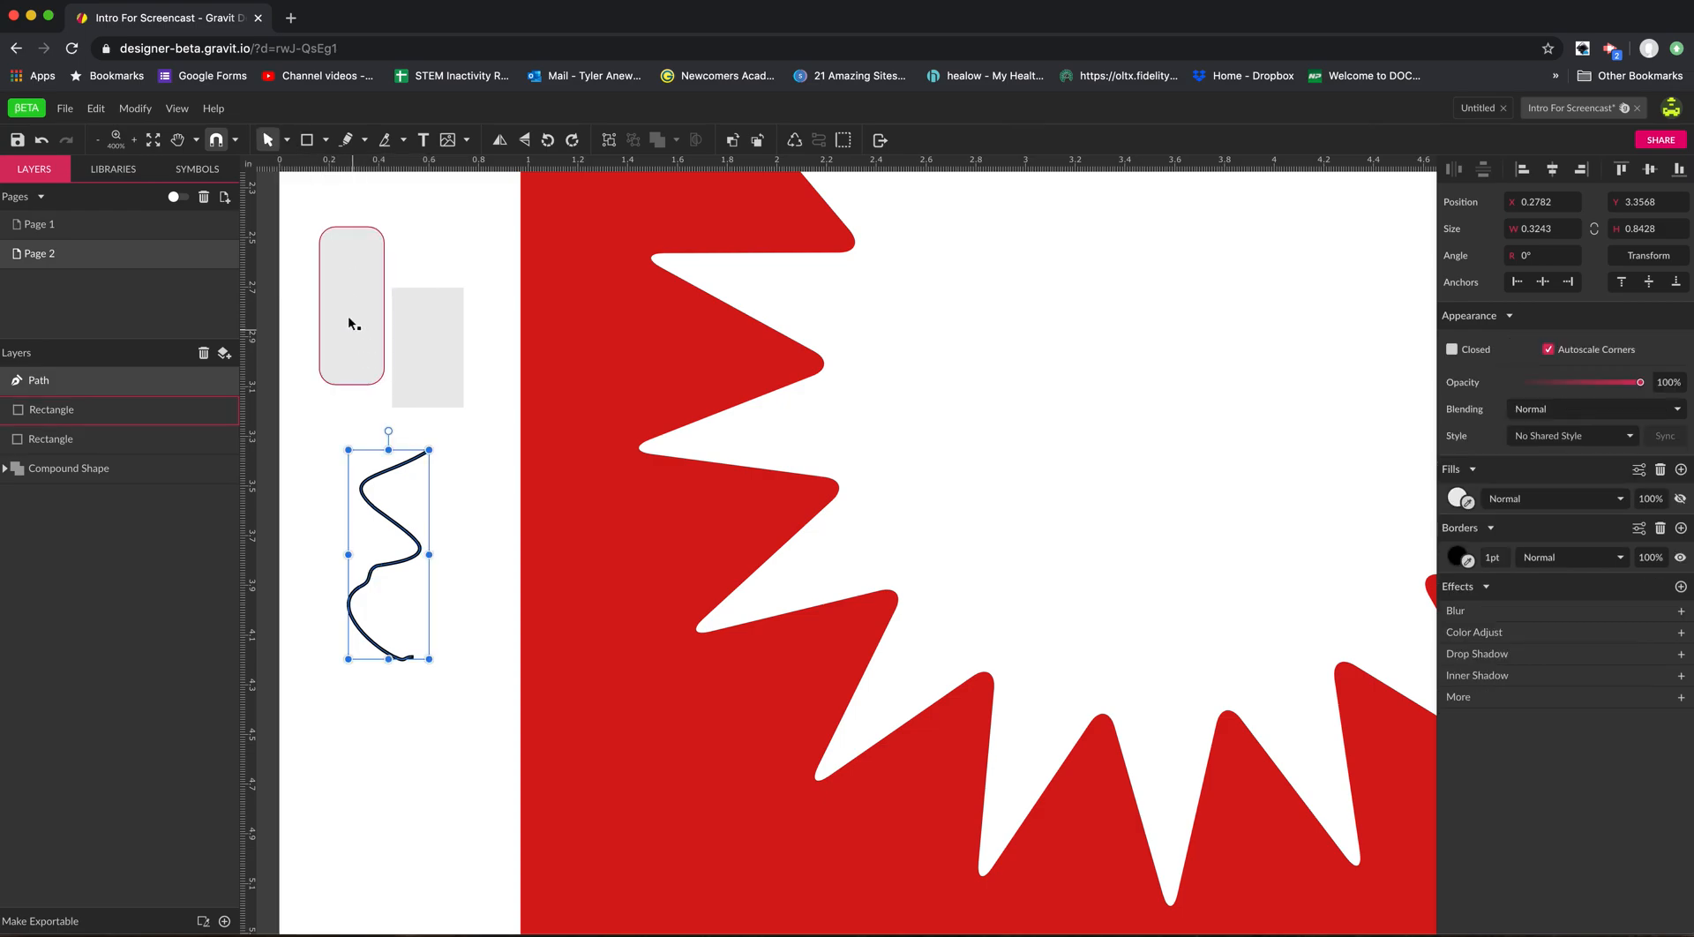
left_click(288, 142)
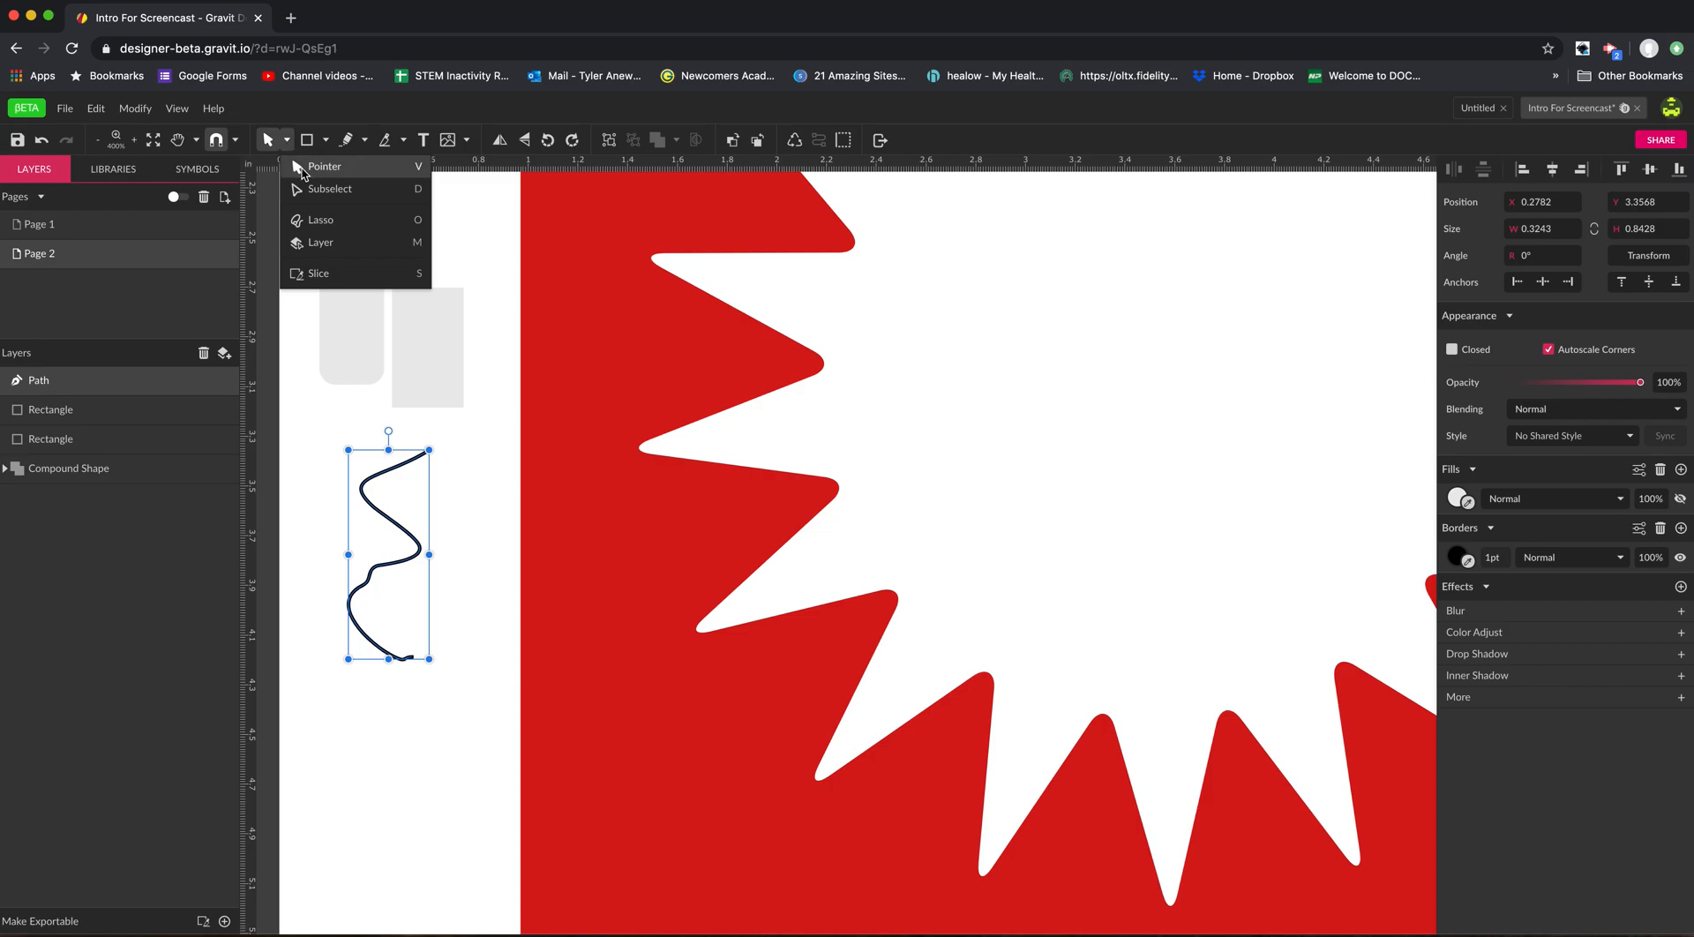
left_click(432, 389)
left_click_drag(431, 385, 447, 325)
left_click(389, 548)
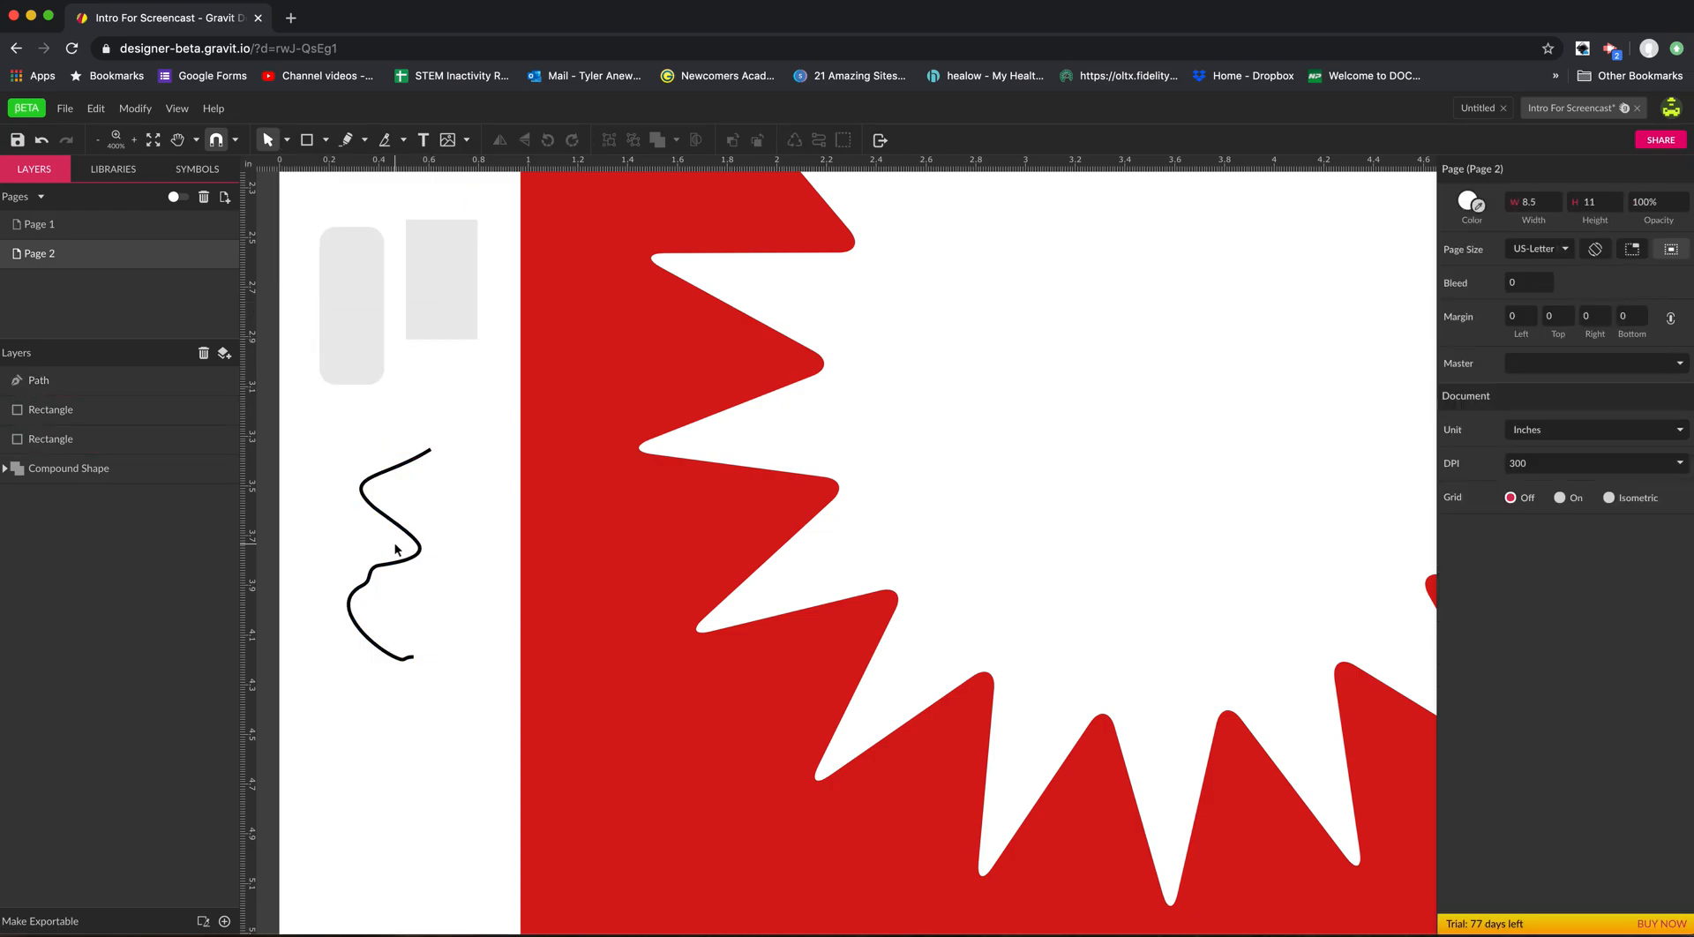
left_click(409, 556)
mouse_move(409, 556)
left_mouse_down()
mouse_move(424, 484)
mouse_move(380, 491)
left_mouse_up()
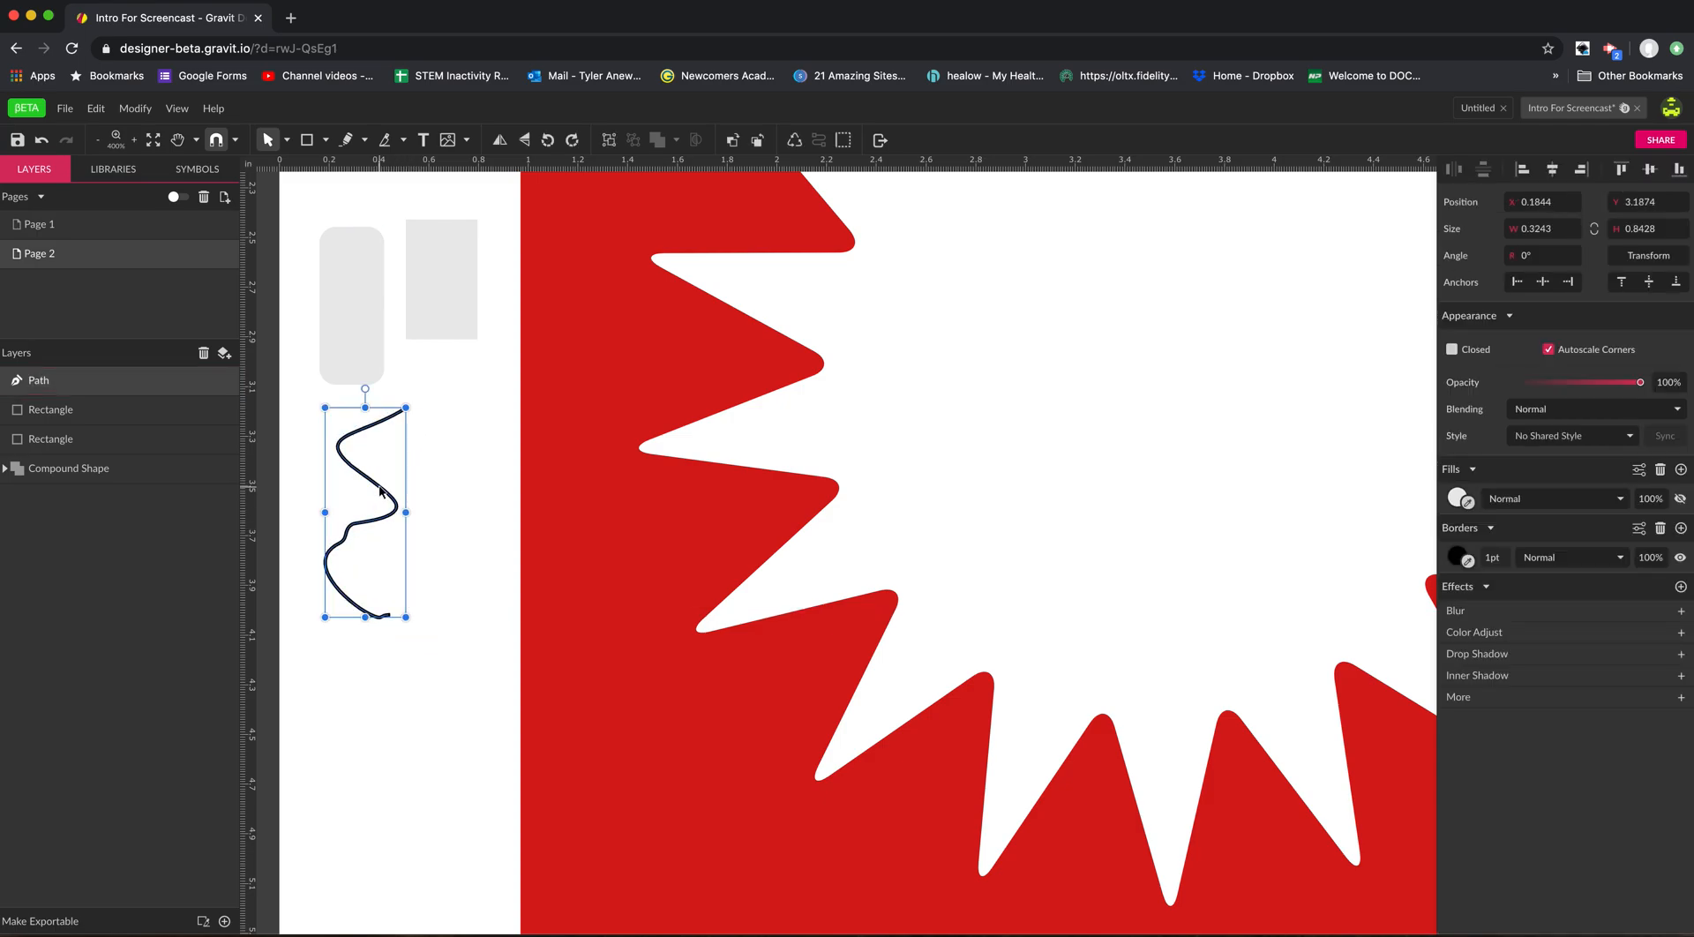
Adjust the curve at the wavy path's upper bend with the Subselect tool and deselect the path.
left_click(288, 140)
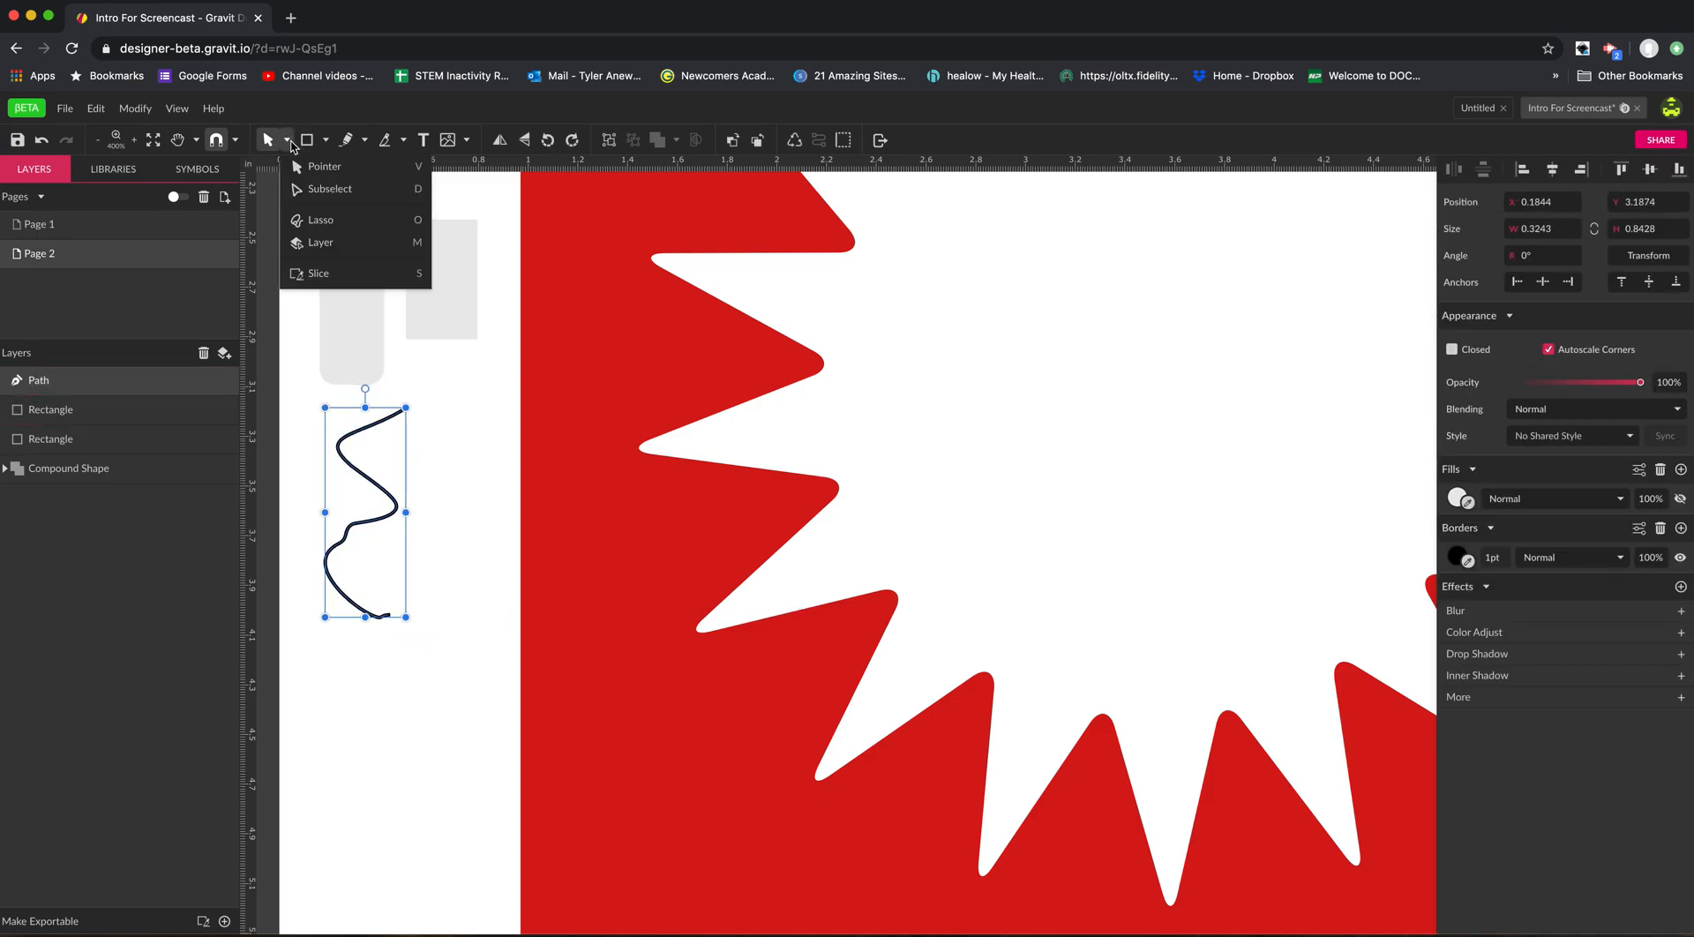
left_click(306, 189)
mouse_move(355, 470)
left_mouse_down()
mouse_move(388, 477)
mouse_move(338, 467)
left_mouse_up()
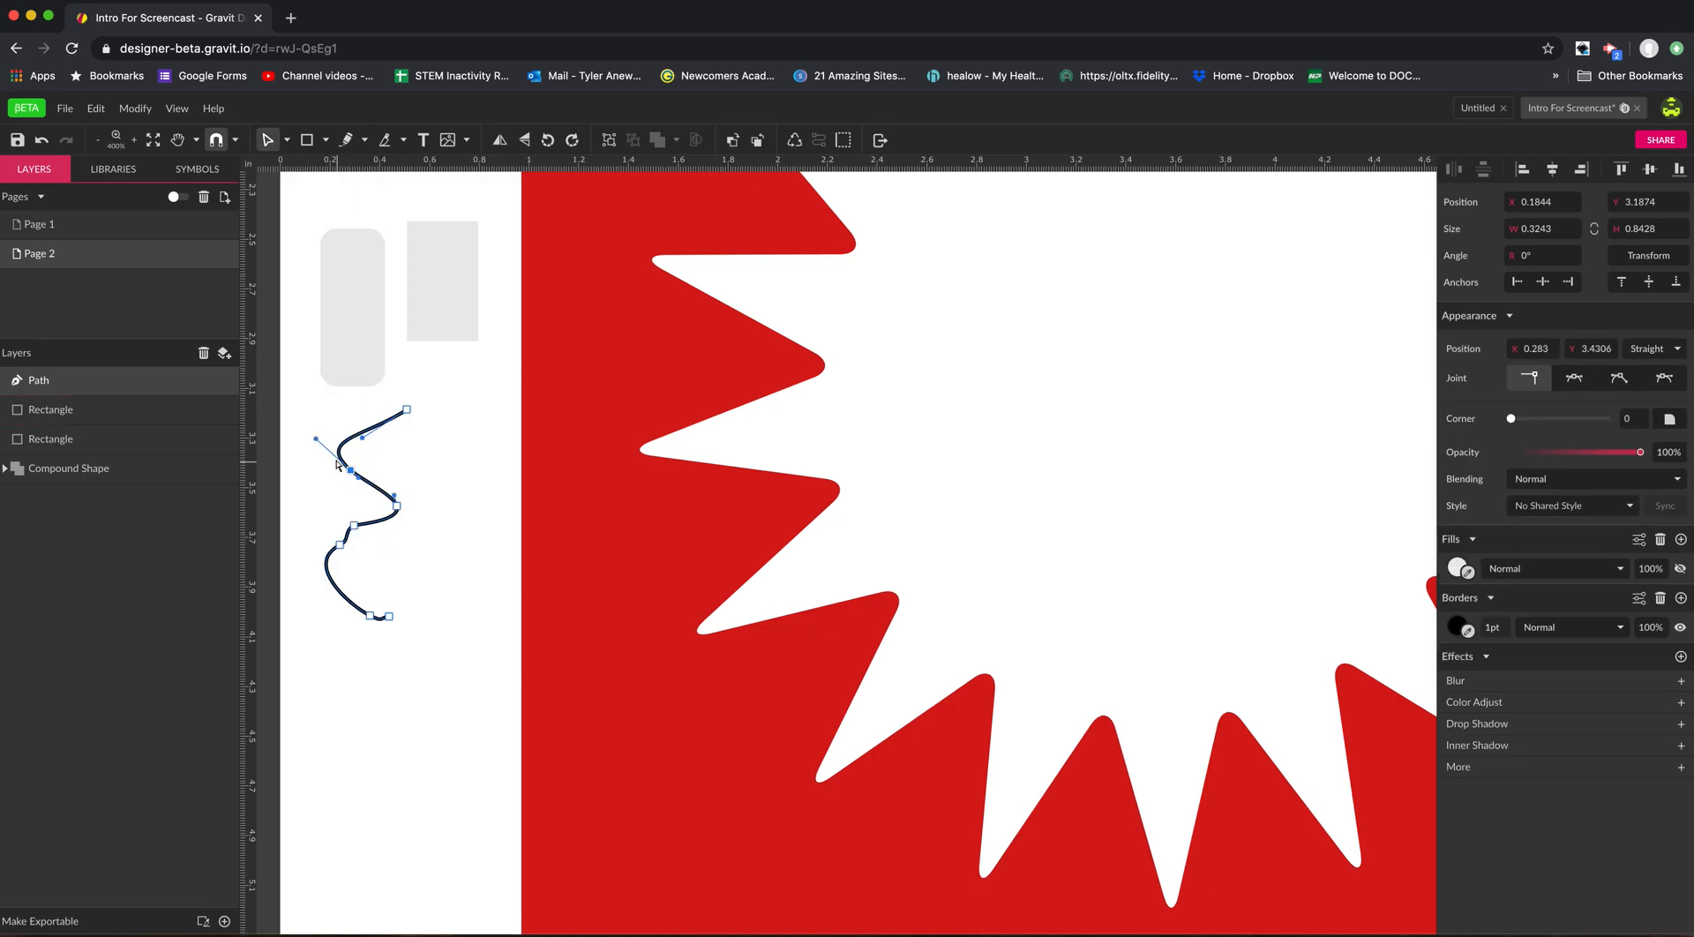
left_click(422, 437)
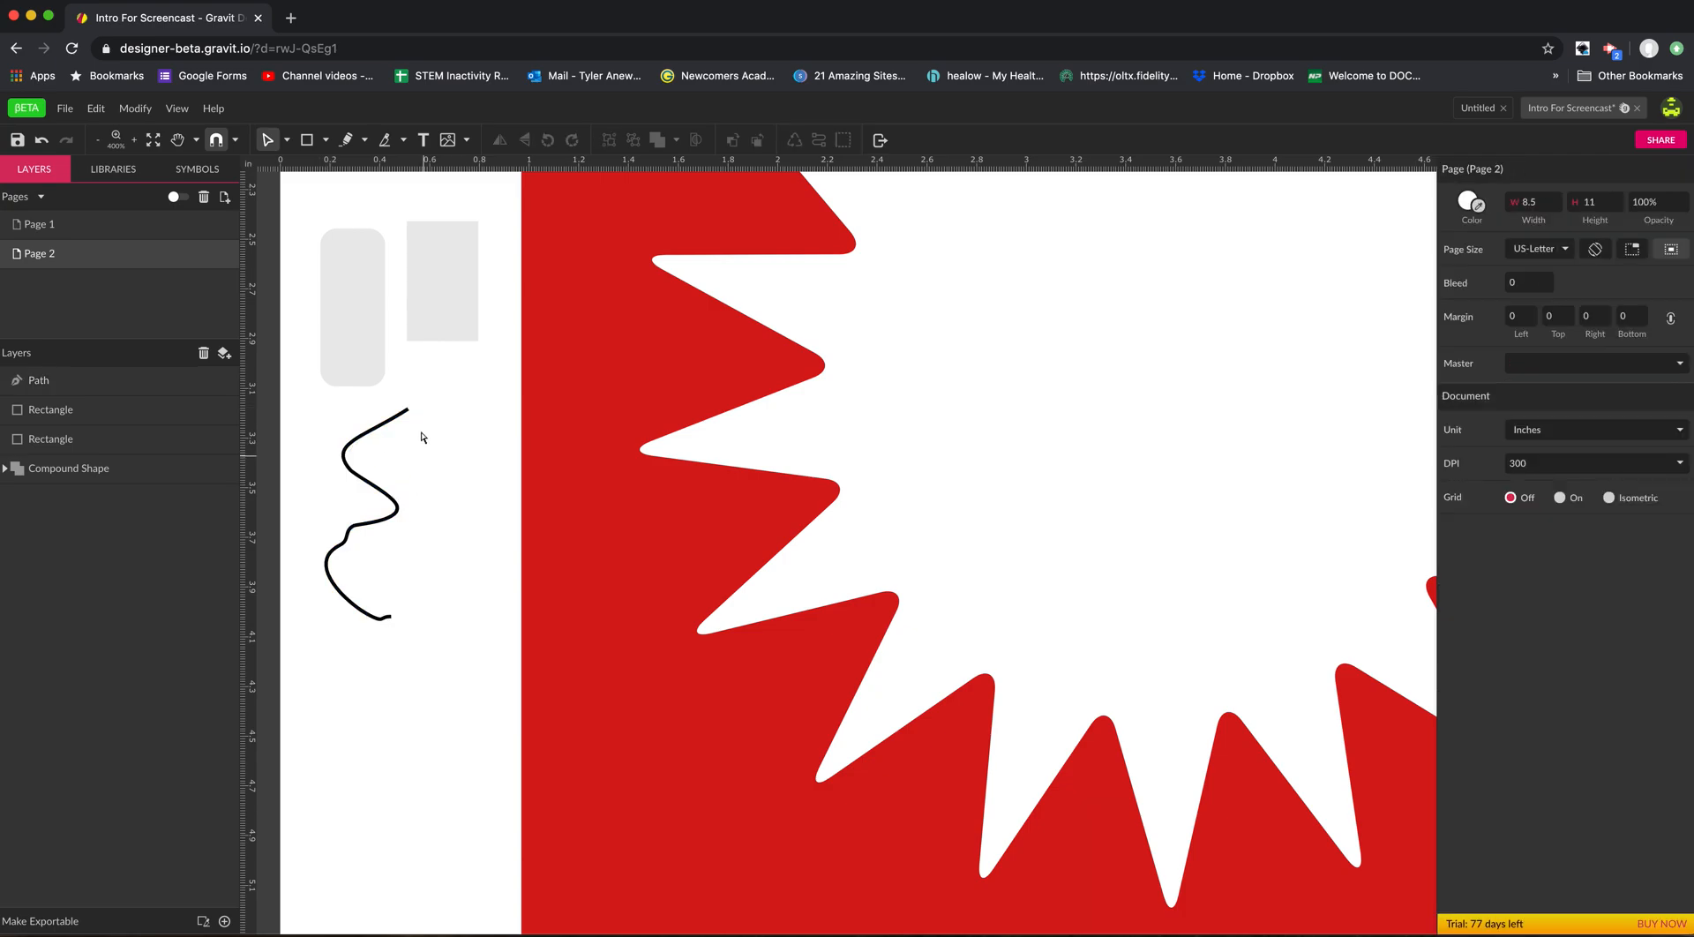
Draw an ellipse about 0.75 × 0.73 in beside the wavy path.
left_click(327, 141)
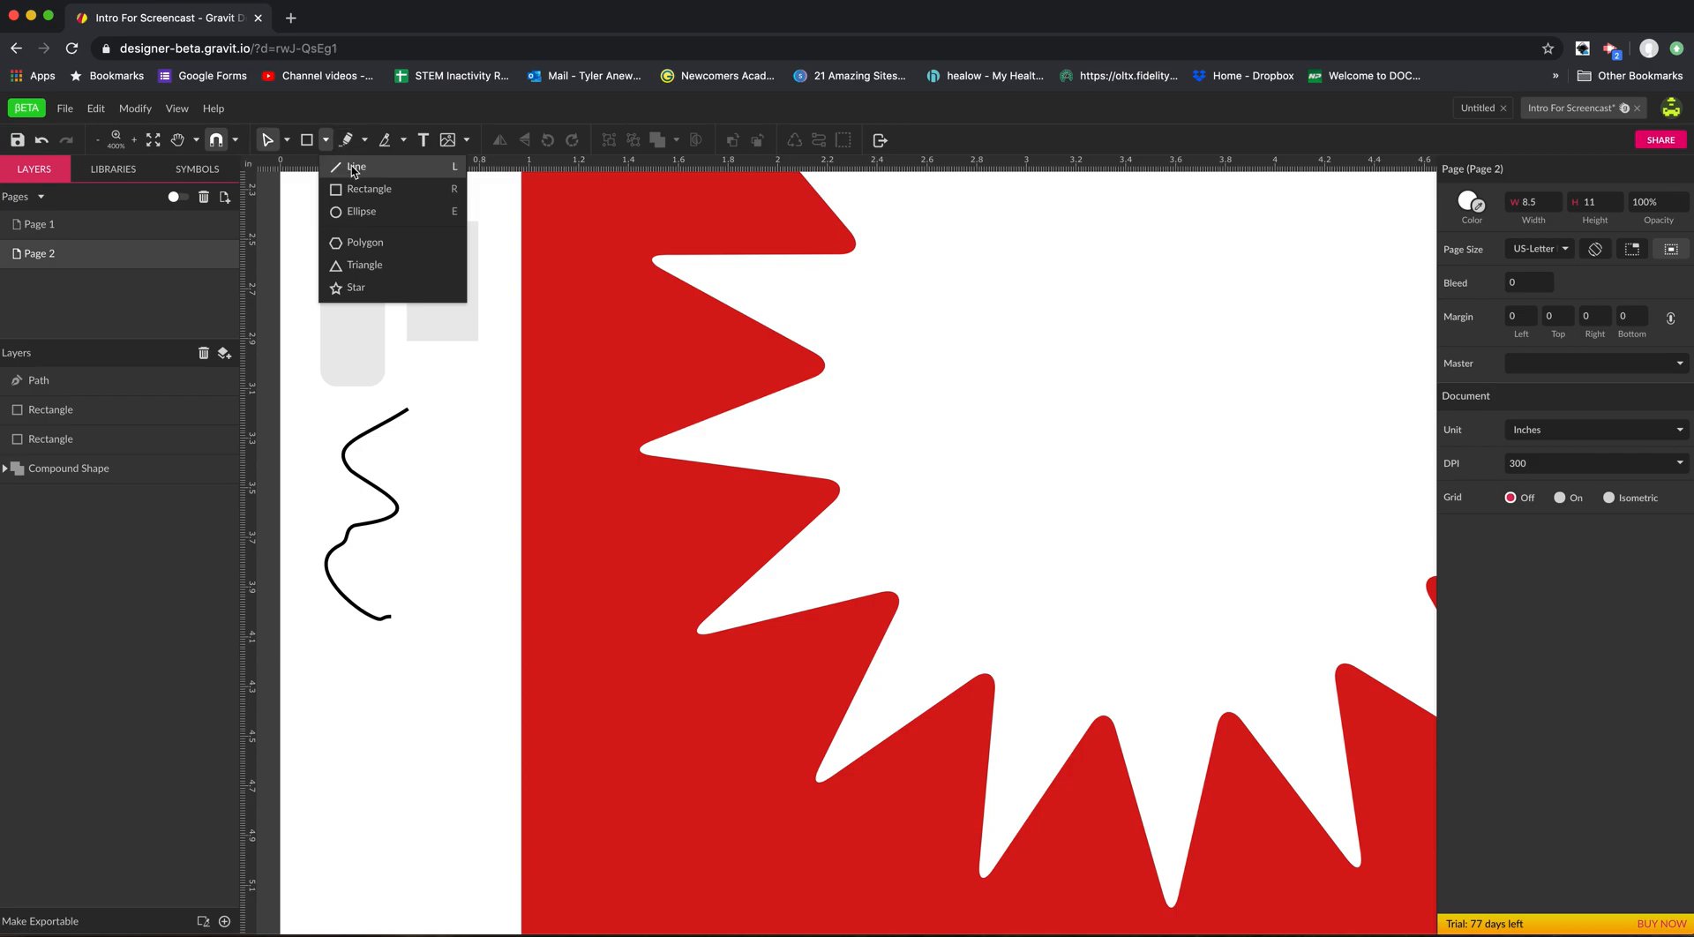
left_click(361, 212)
mouse_move(413, 457)
left_mouse_down()
mouse_move(533, 609)
mouse_move(602, 640)
left_mouse_up()
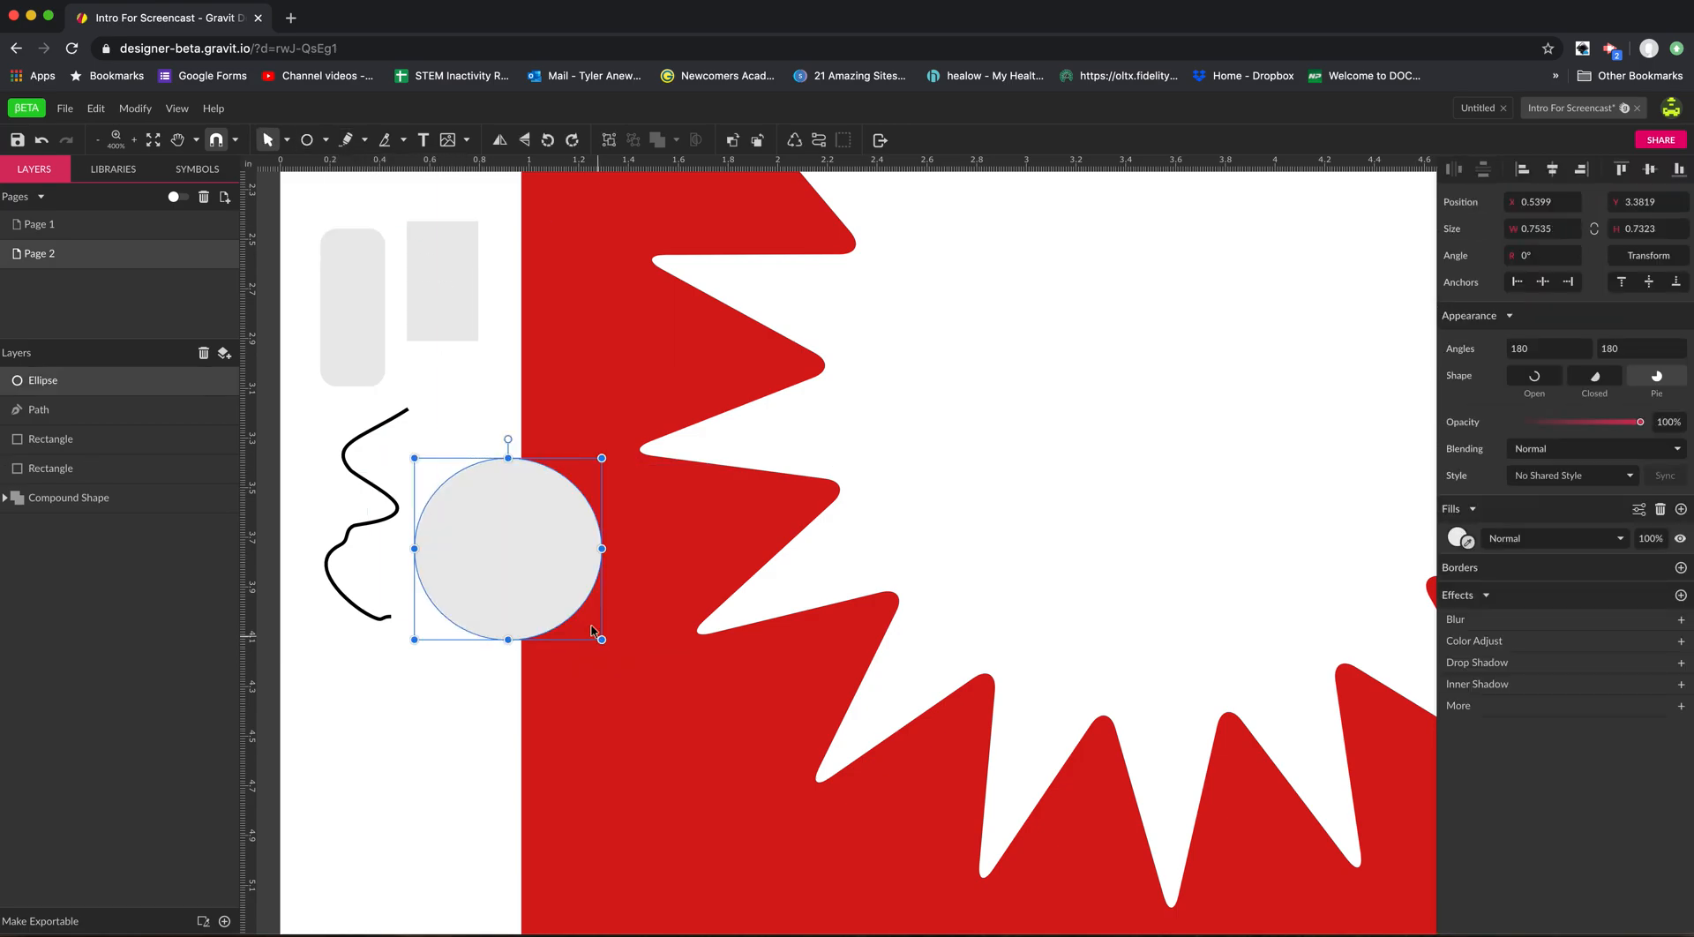
Draw a large polygon over the rectangles and the upper part of the wavy path.
left_click(327, 141)
left_click(366, 236)
left_click_drag(446, 343, 556, 501)
Draw a five-pointed star about 0.87 × 0.91 in below the ellipse.
left_click(327, 141)
left_click(366, 285)
left_click_drag(378, 650, 512, 774)
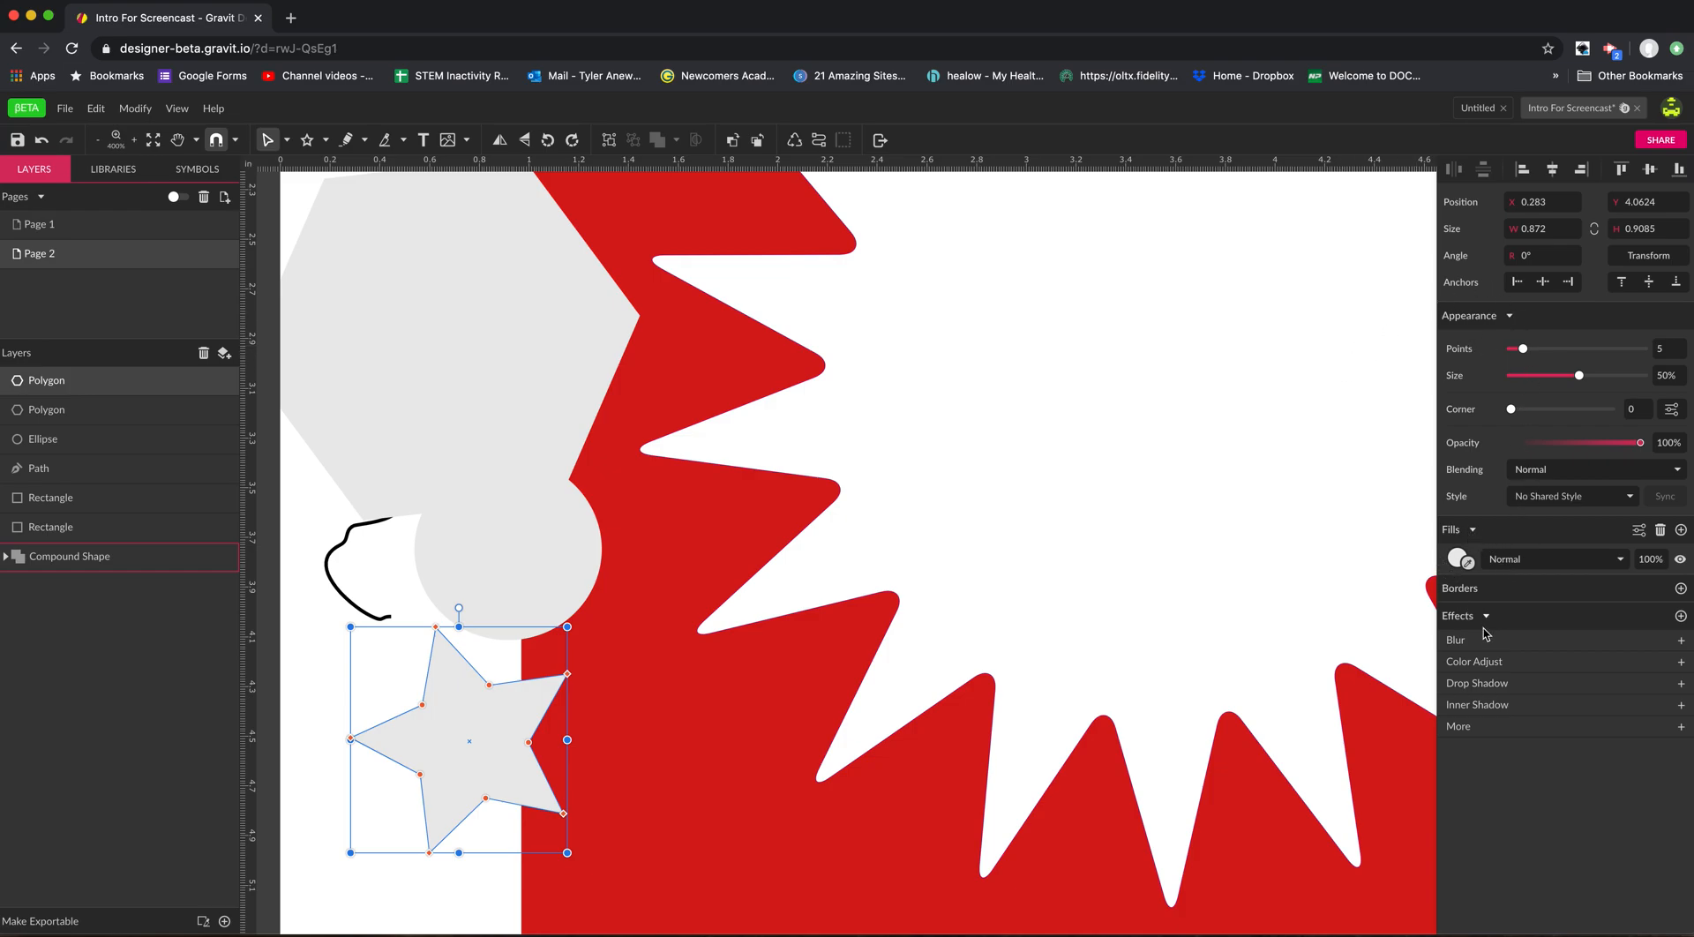
Move the star to the middle of the white burst and give it 12 points with rounded corners.
left_click_drag(544, 703, 1112, 432)
key("space")
left_click_drag(1230, 433, 867, 586)
left_click_drag(669, 585, 781, 471)
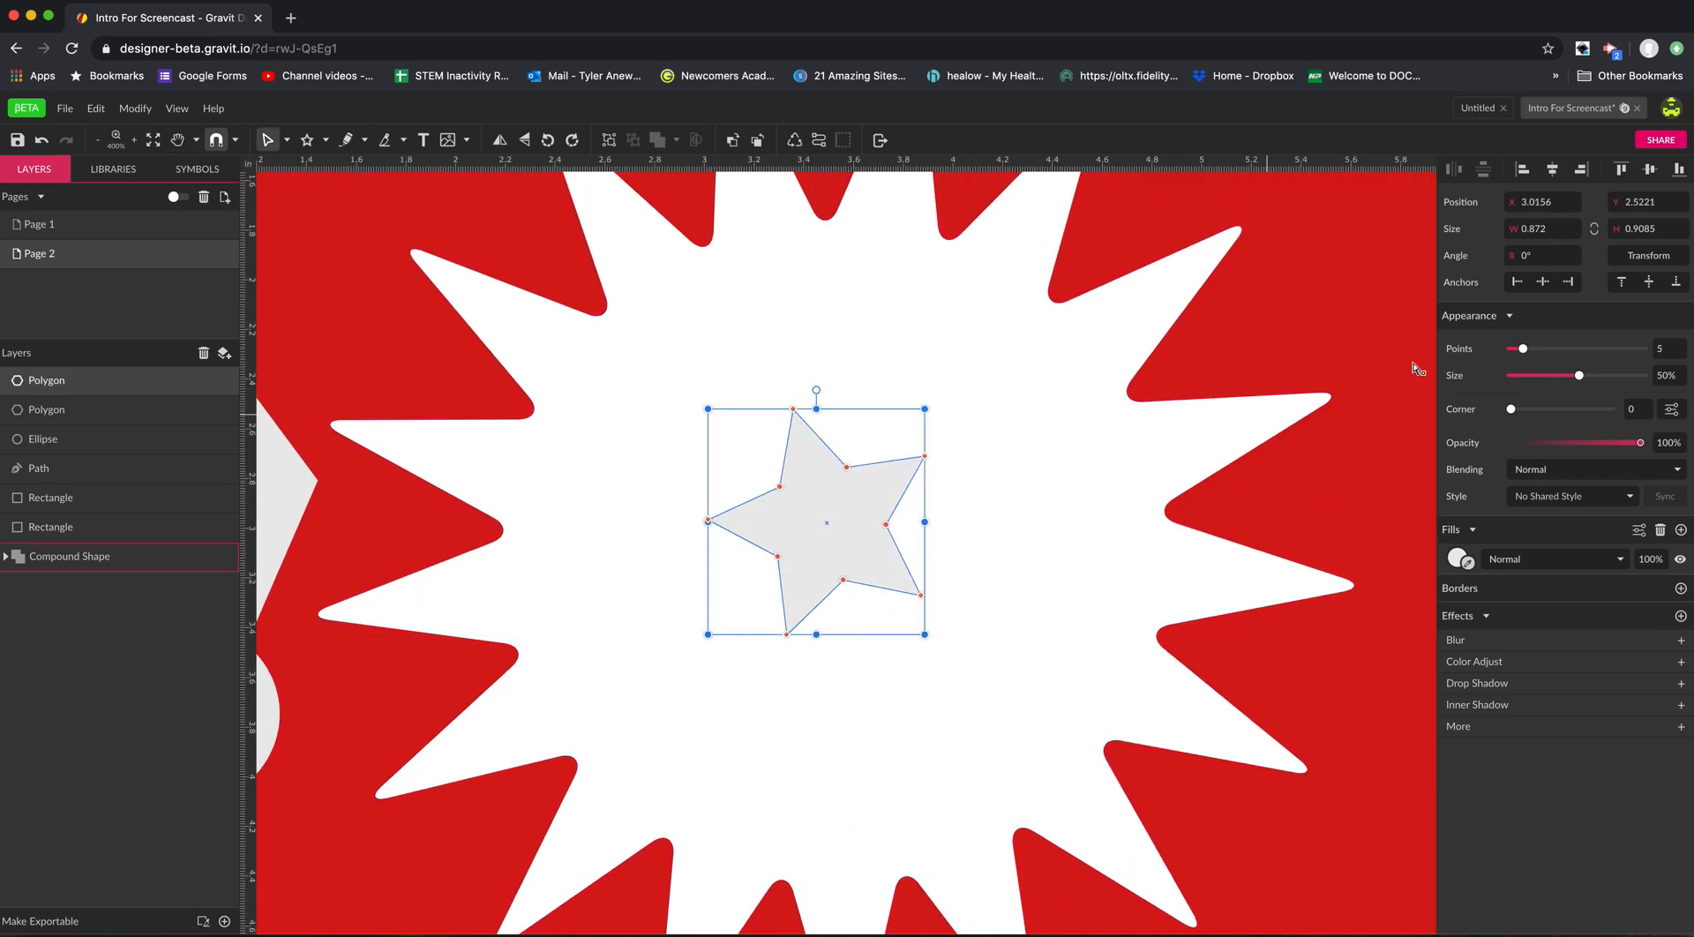
left_click_drag(1526, 353, 1592, 408)
Move the ellipse into the burst at about X 2.15, Y 2.90 in.
key("space")
left_click_drag(751, 689, 1130, 632)
left_click(607, 659)
left_click_drag(607, 660, 1008, 539)
Move the ellipse back to the margin below the wavy path and the large polygon over the left edge of the white burst.
key("space")
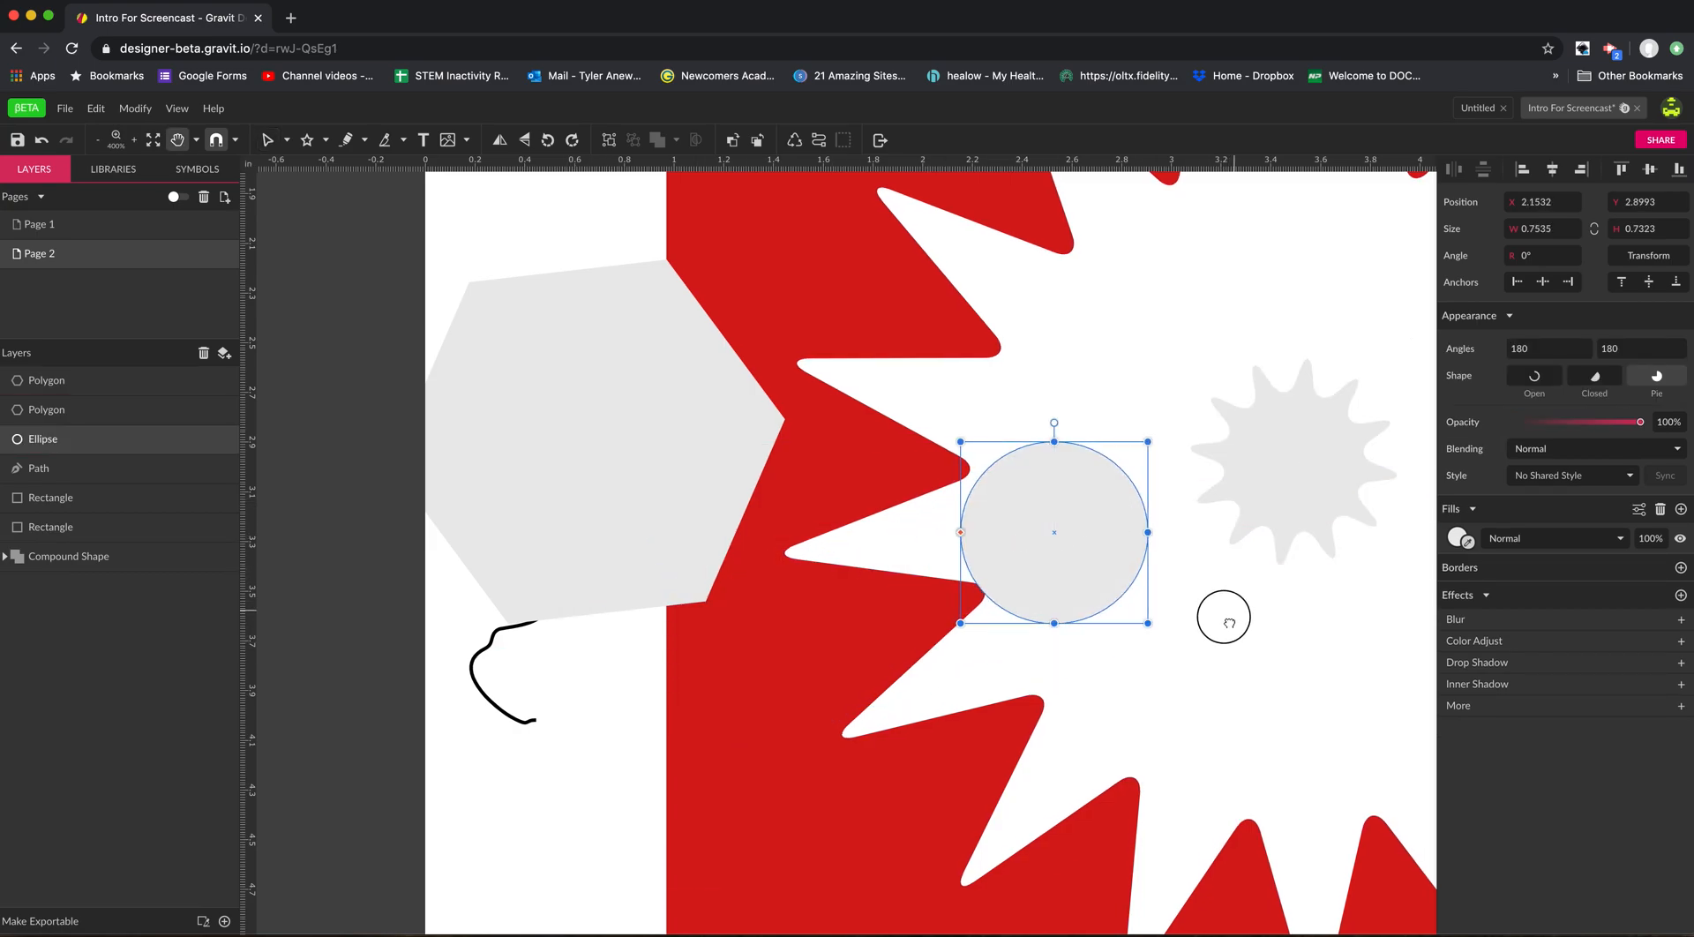
left_click_drag(1236, 618, 1058, 649)
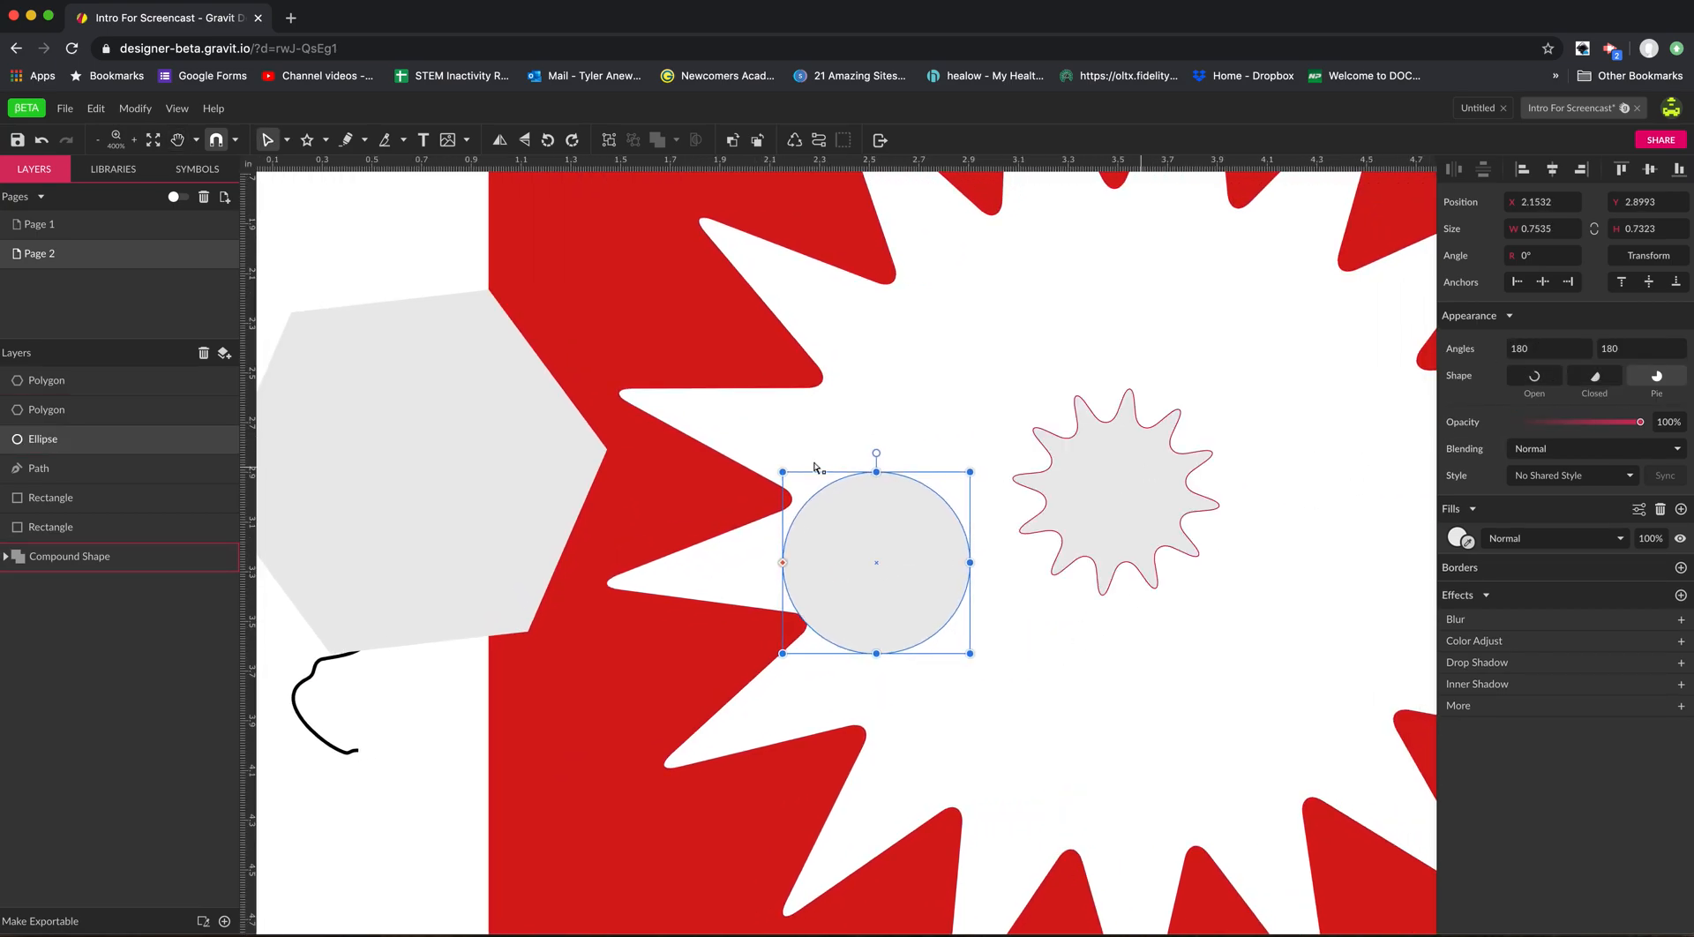
left_click(492, 468)
left_click_drag(927, 548, 451, 752)
left_click_drag(484, 495, 960, 632)
Set the large polygon to 10 points and fill it bright red.
left_click_drag(1536, 351, 1423, 397)
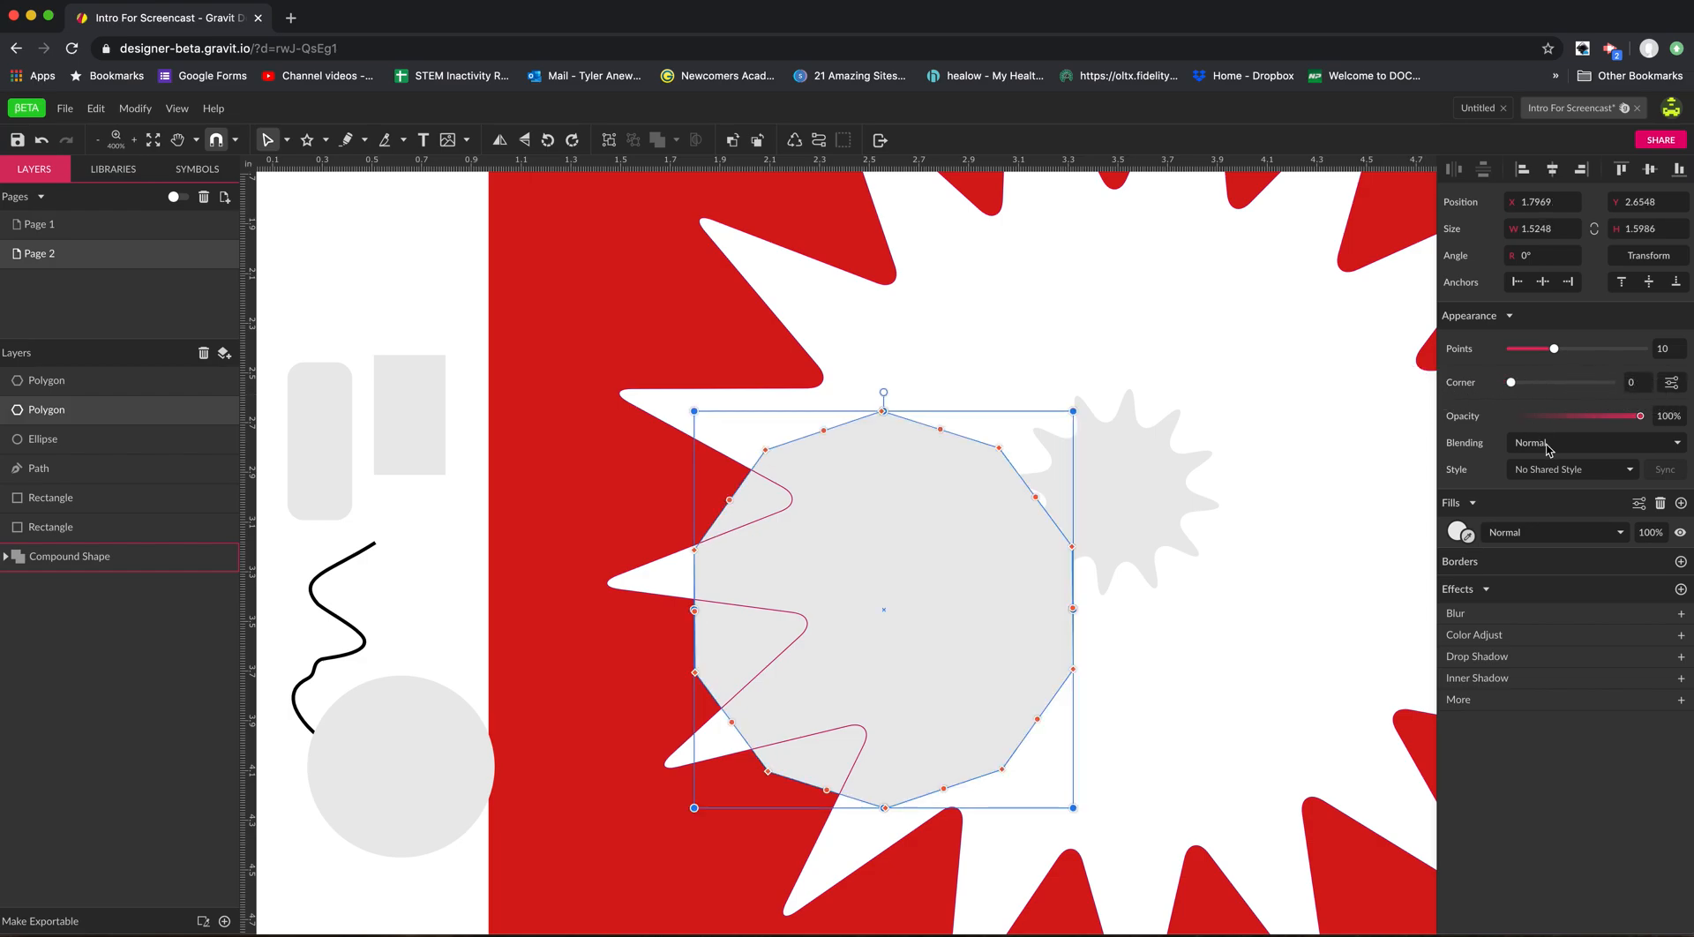
left_click(1458, 533)
left_click_drag(1545, 602, 1656, 581)
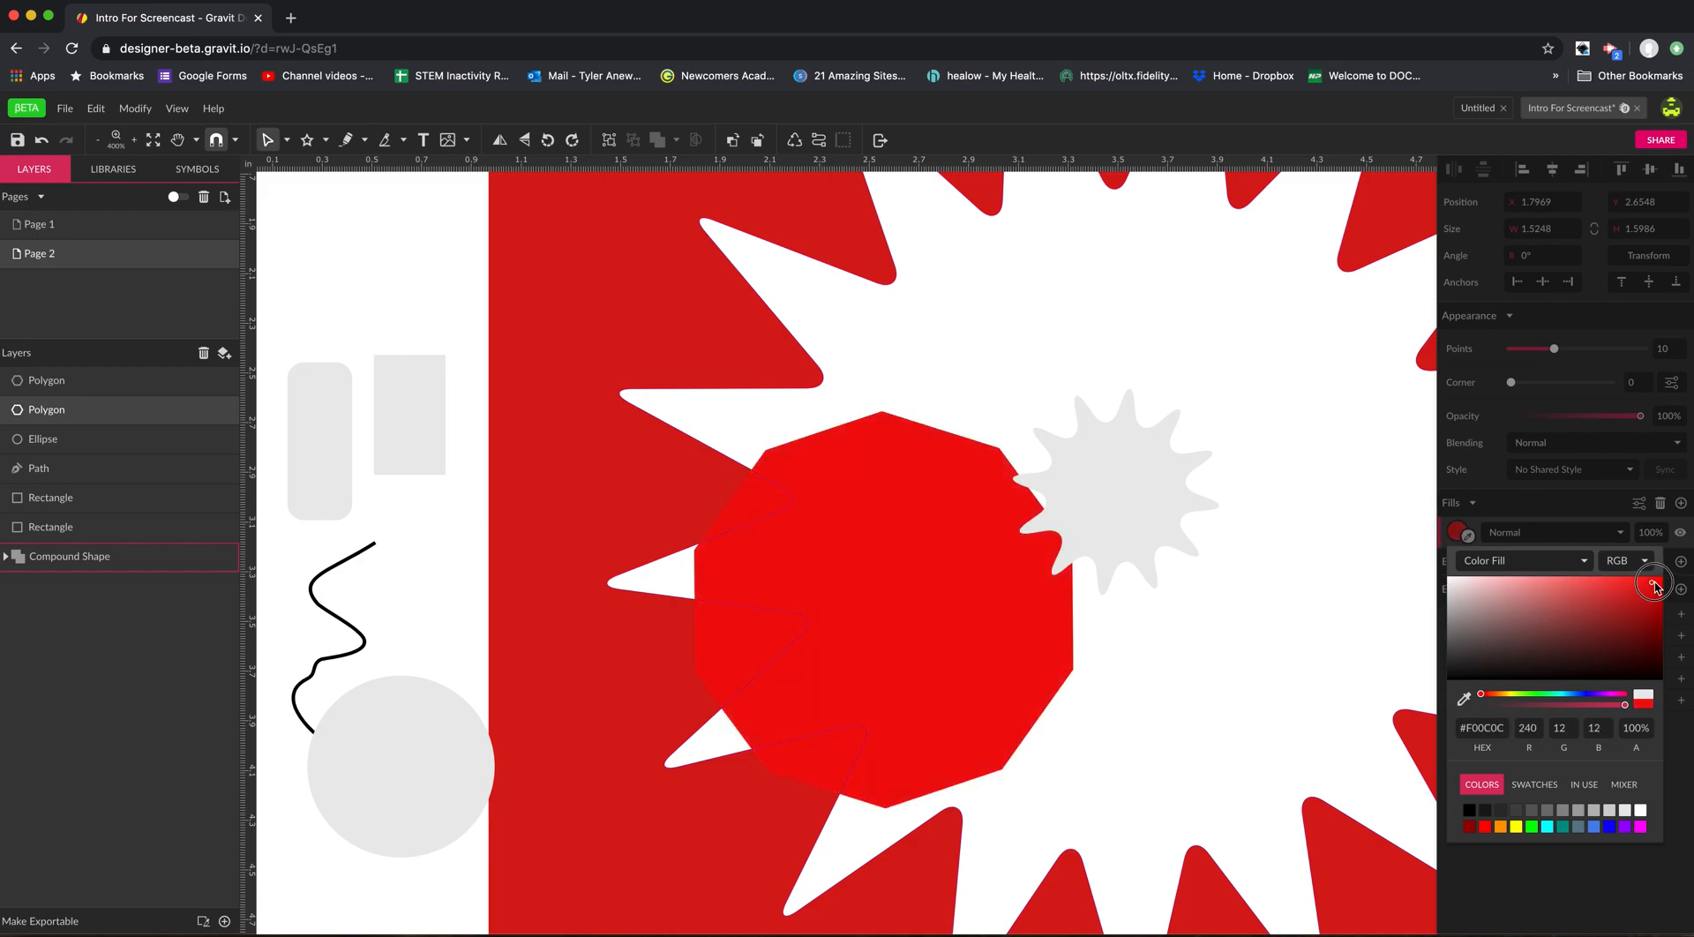
Add a black border to the burst polygon inside the compound shape.
left_click(1374, 563)
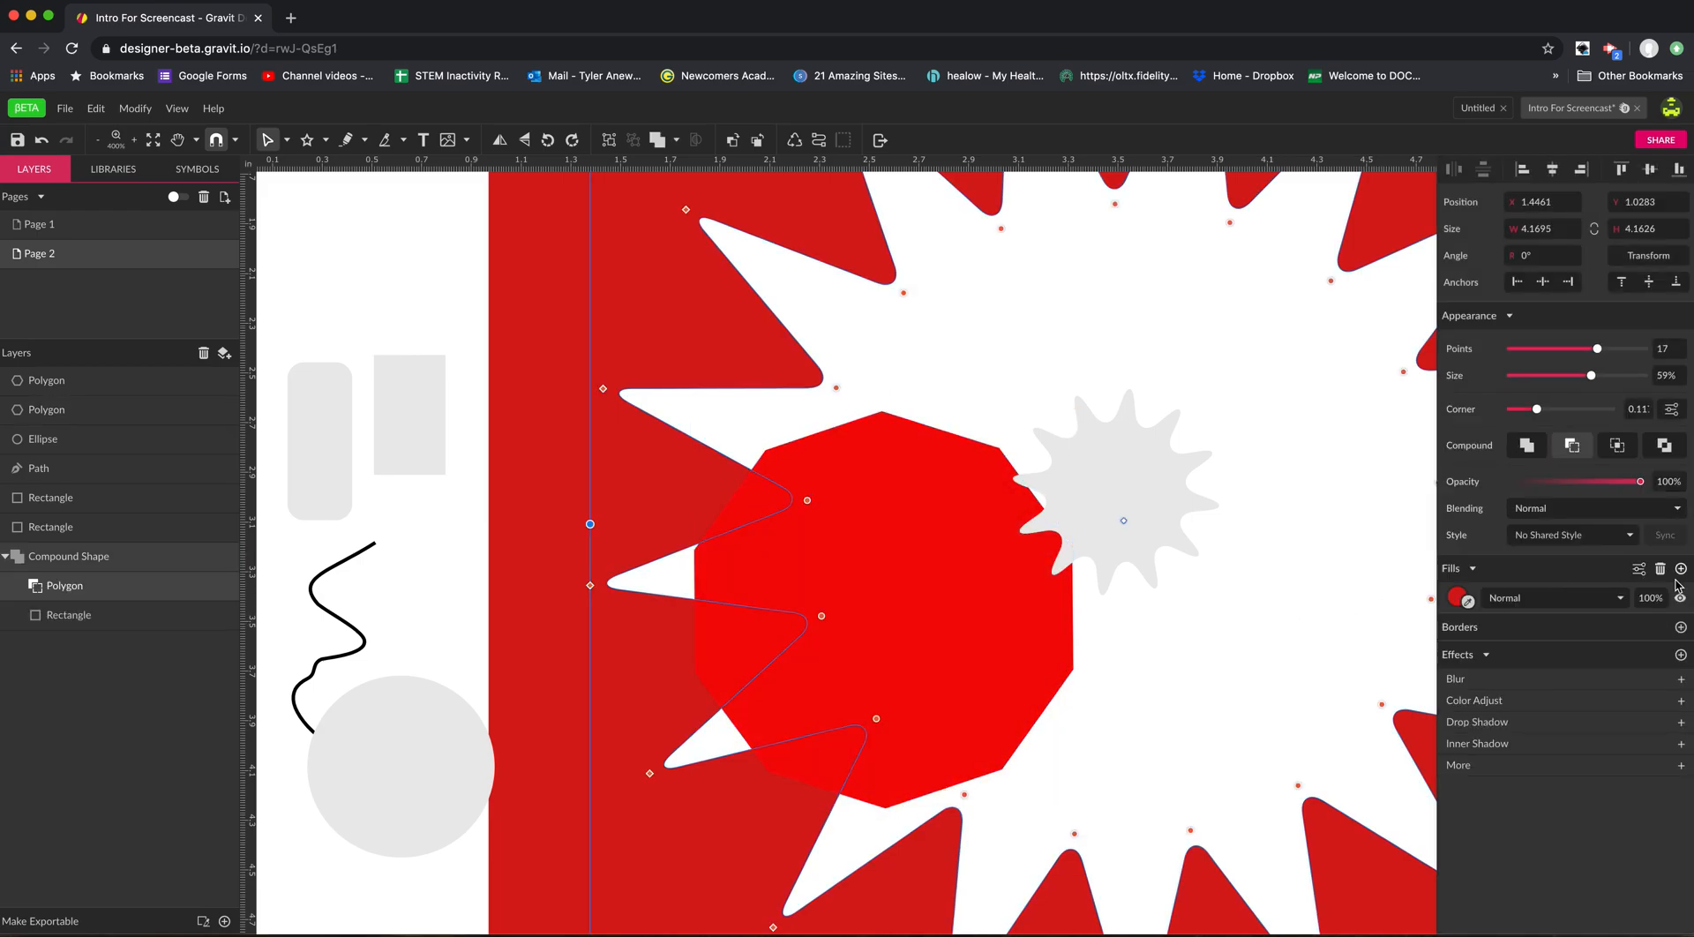
left_click(1682, 627)
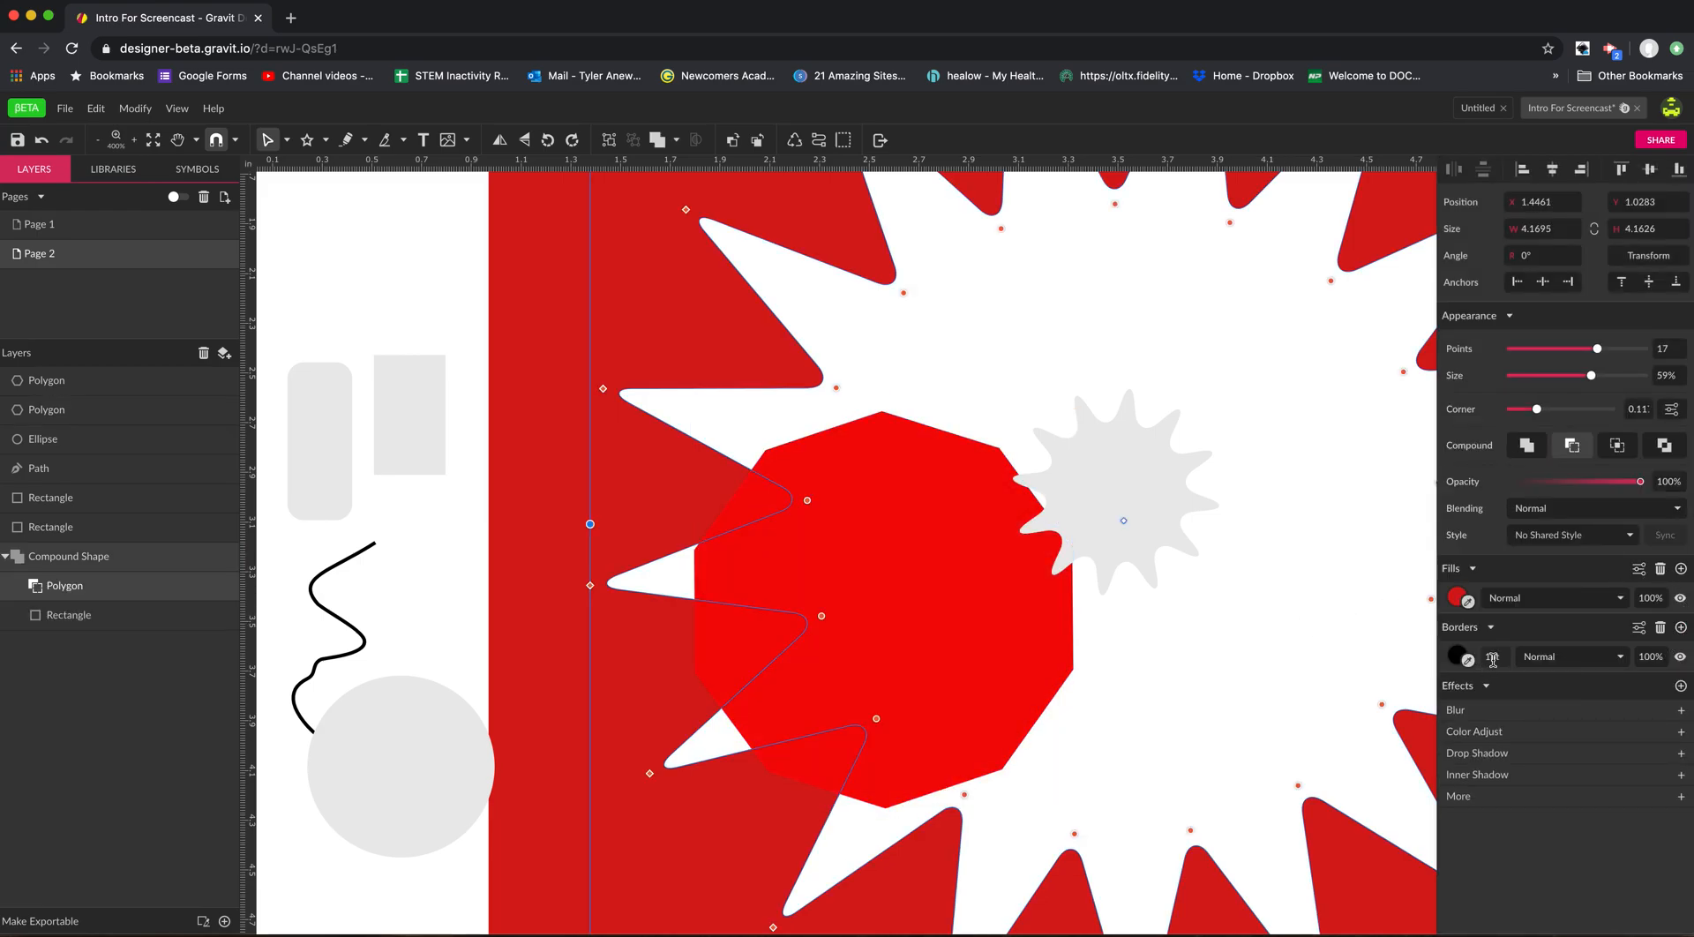
Add a 1 pt black border to the red polygon and reposition it to about X 1.88, Y 2.57 in.
left_click(1029, 645)
left_click_drag(1029, 645, 1172, 598)
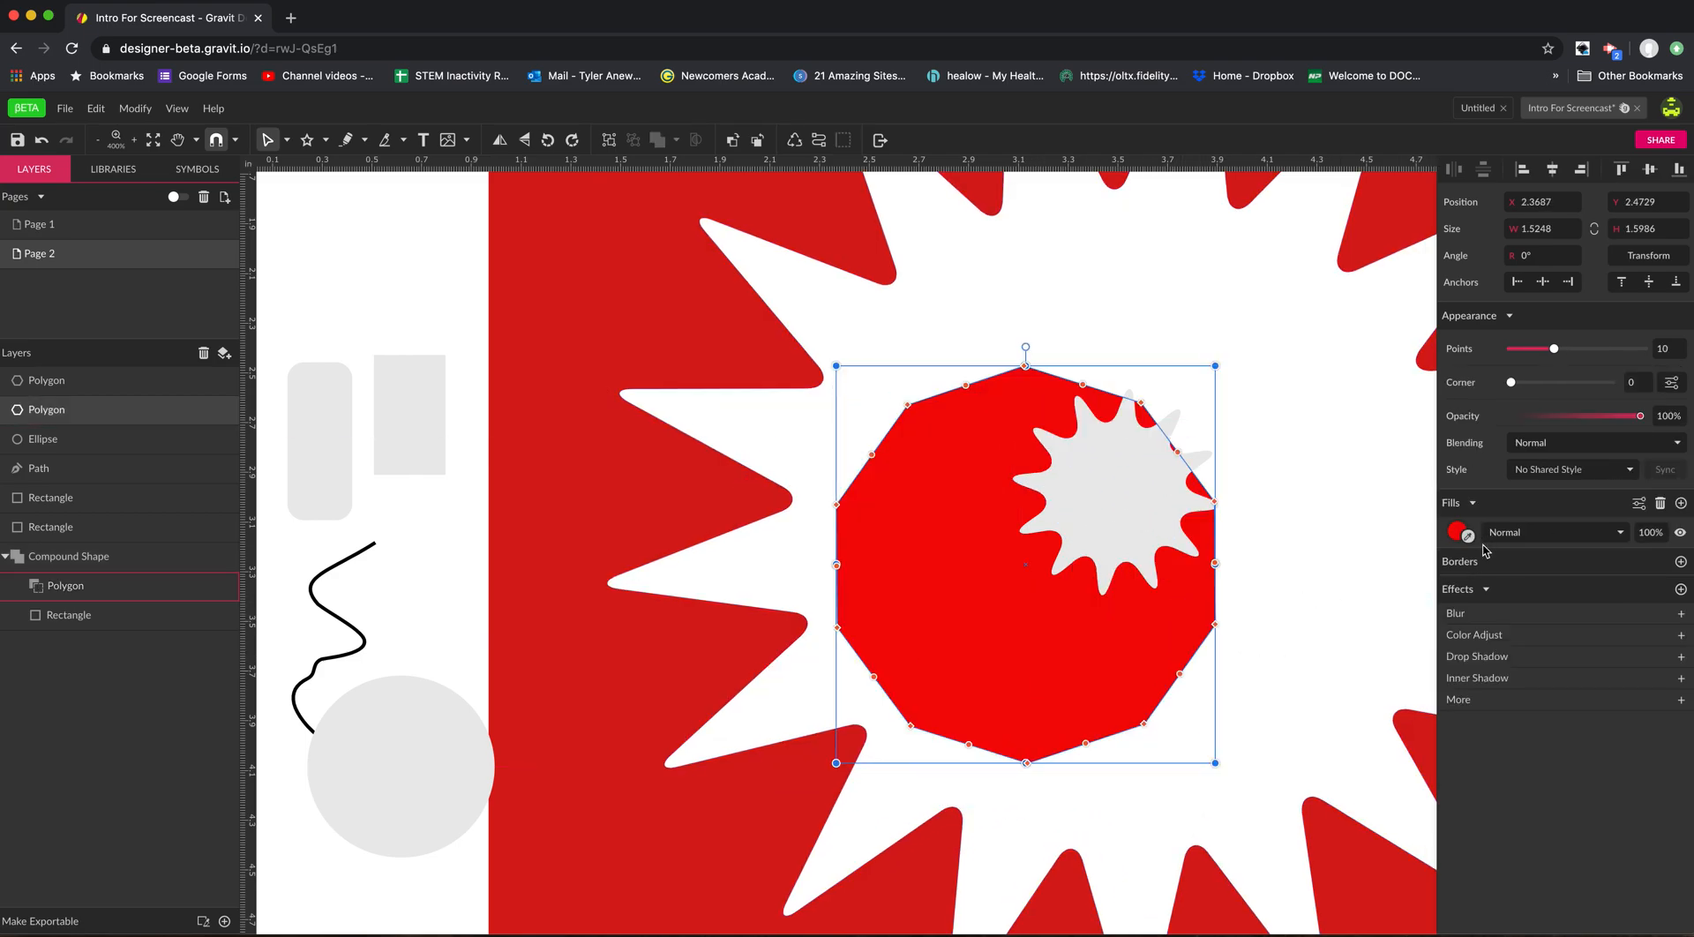
left_click(1682, 562)
left_click_drag(991, 634, 869, 664)
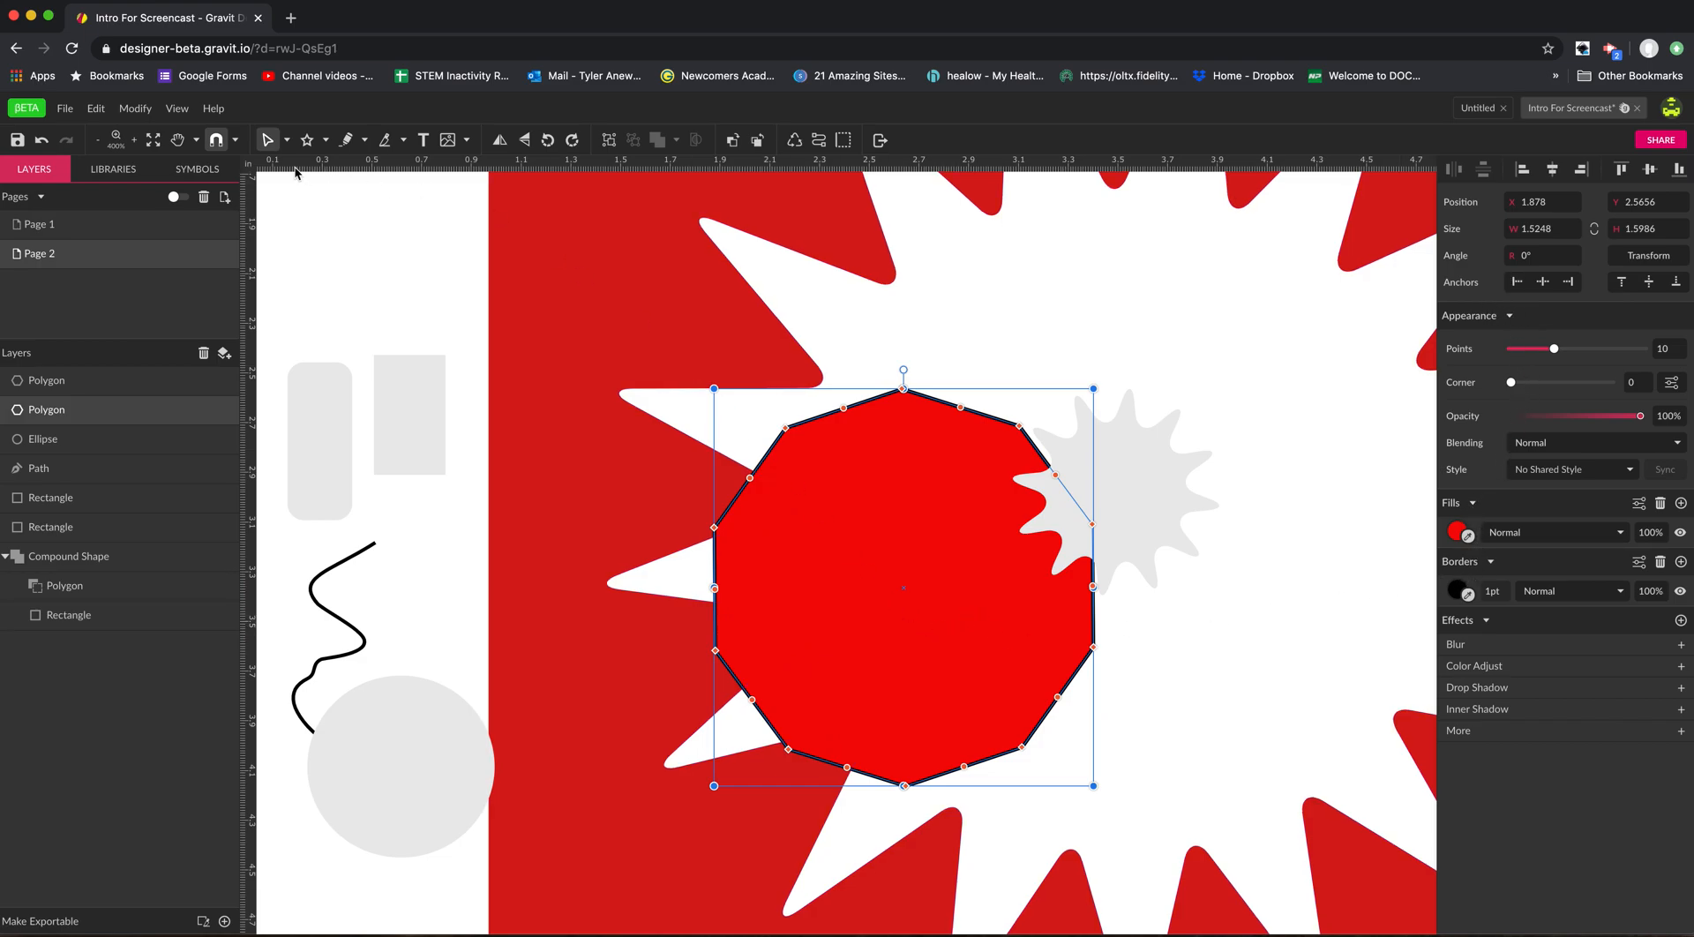
Delete the red ten-sided polygon.
left_click_drag(900, 583, 616, 607)
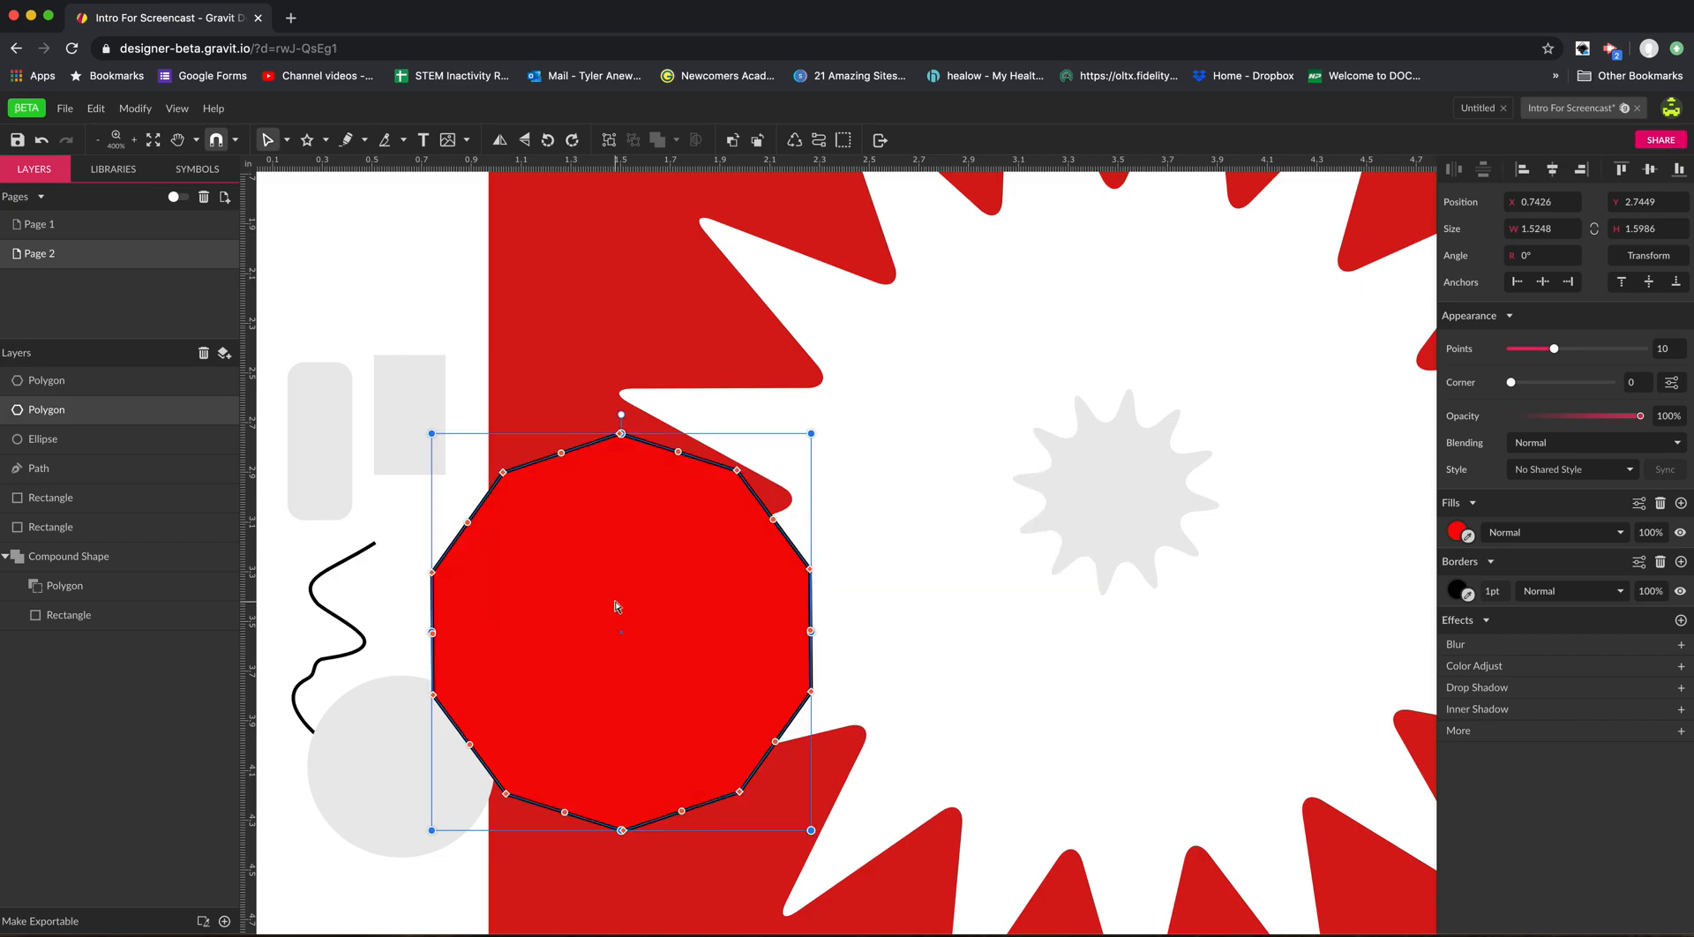
key("Delete")
Extend the 12-pointed star's tips with the Subselect tool to about 2.18 in across and adjust its inner points to a 30% size.
key("space")
left_click_drag(1030, 585, 739, 632)
left_click(827, 558)
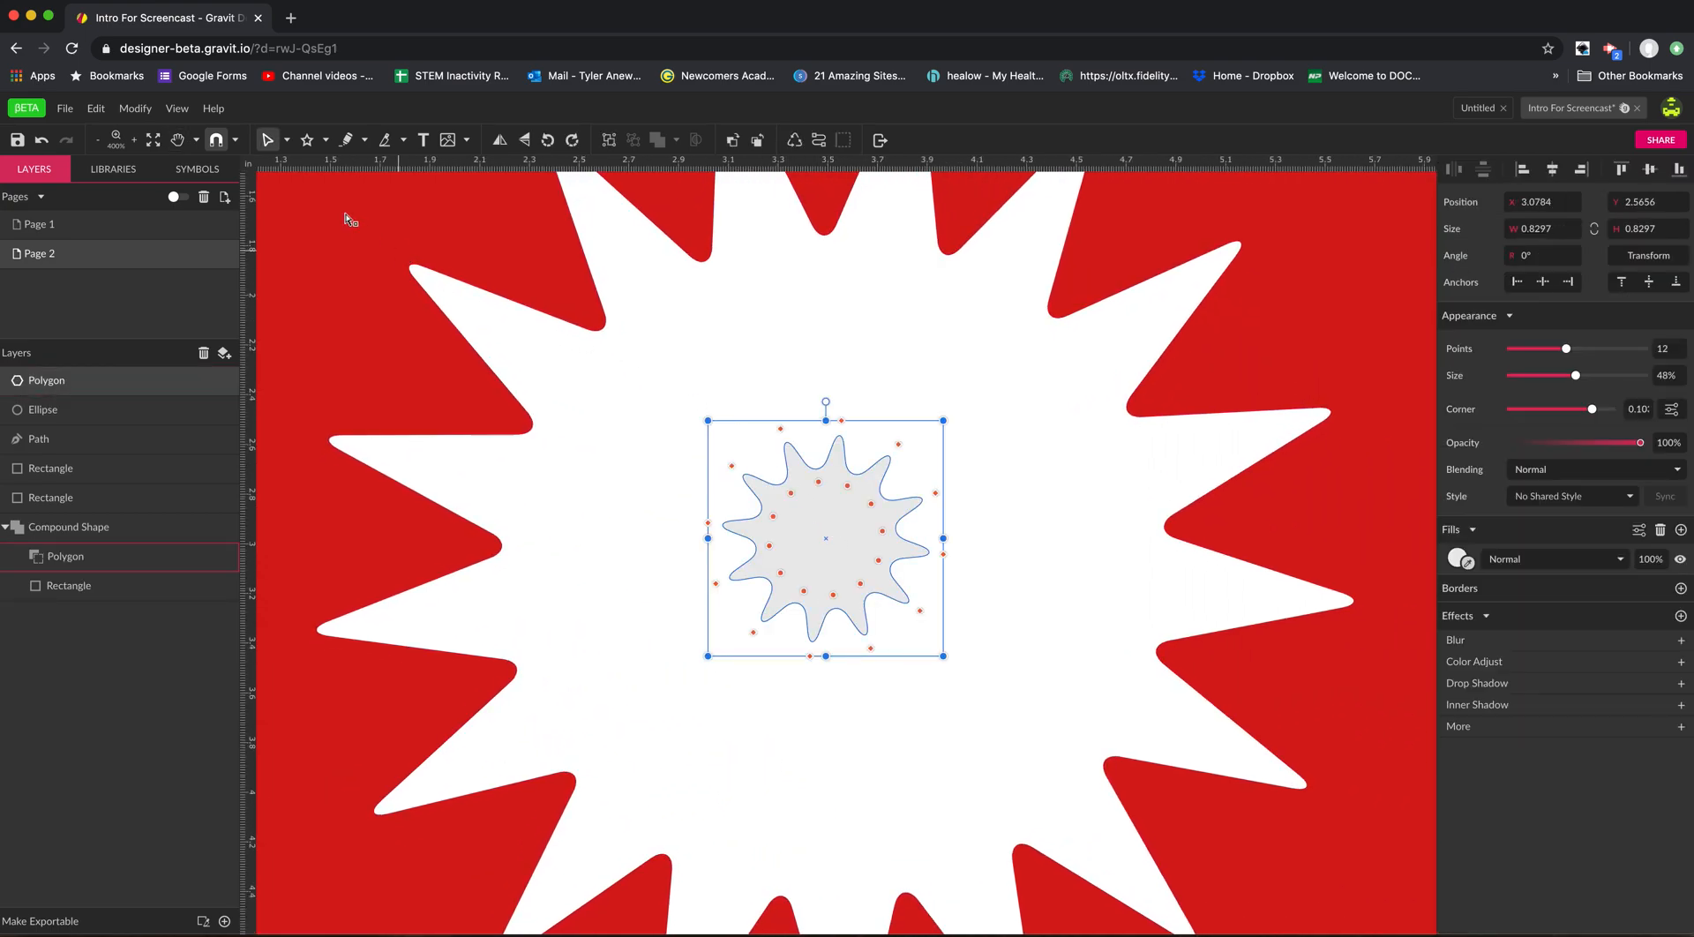
left_click(287, 141)
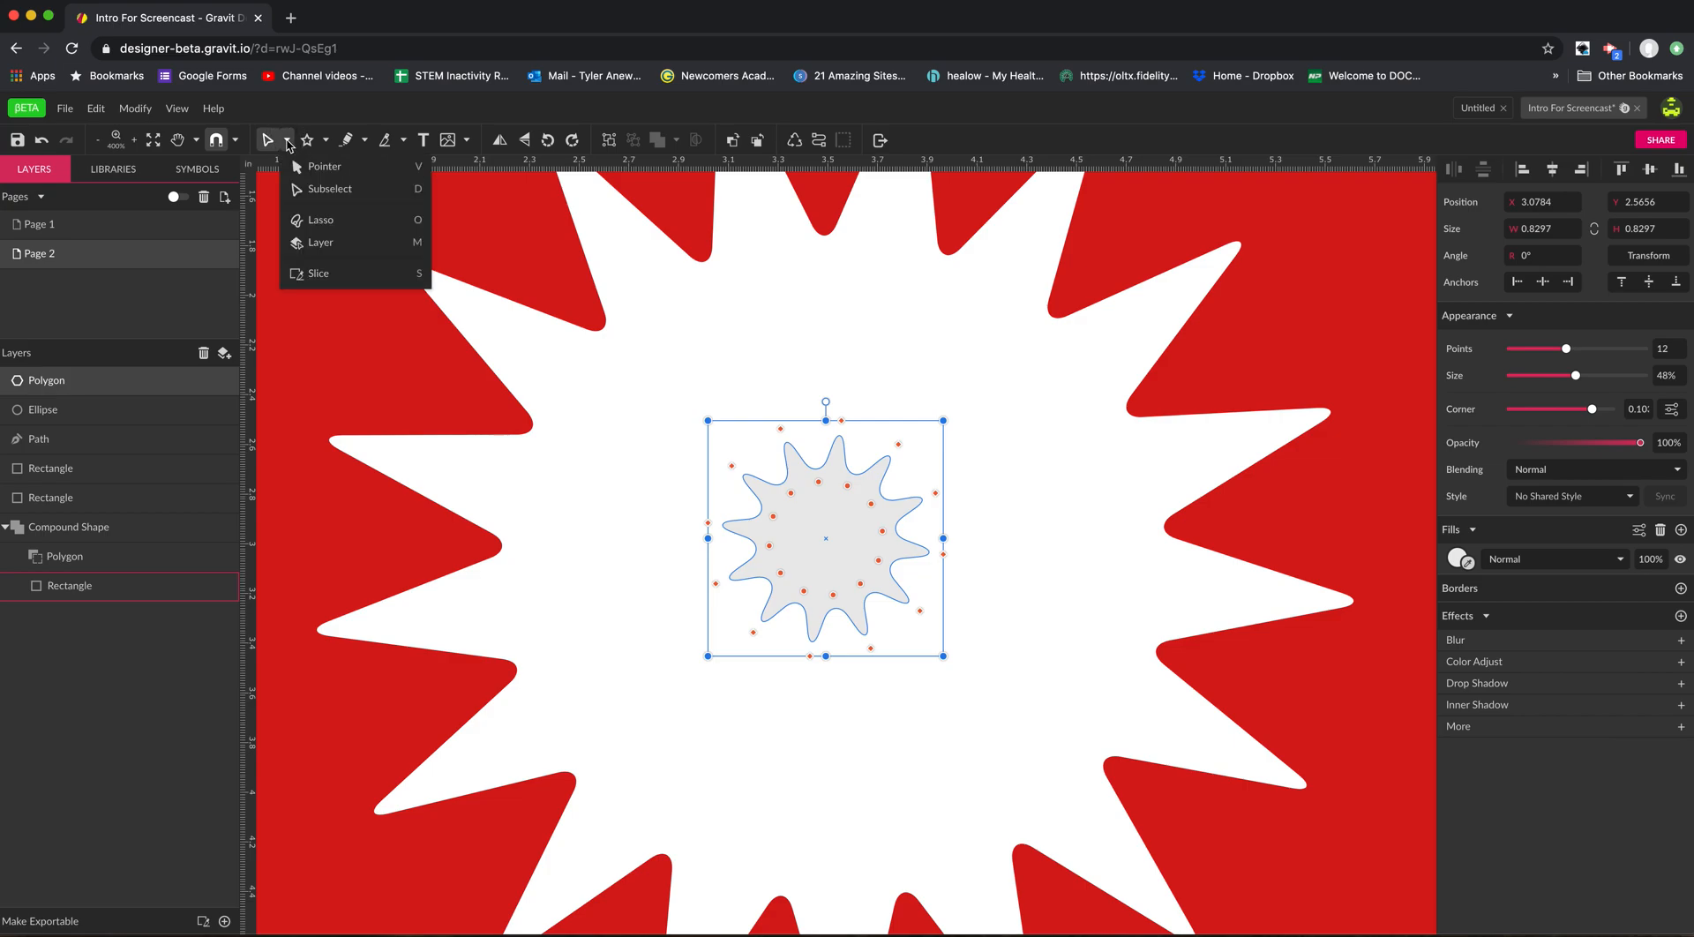
left_click(300, 190)
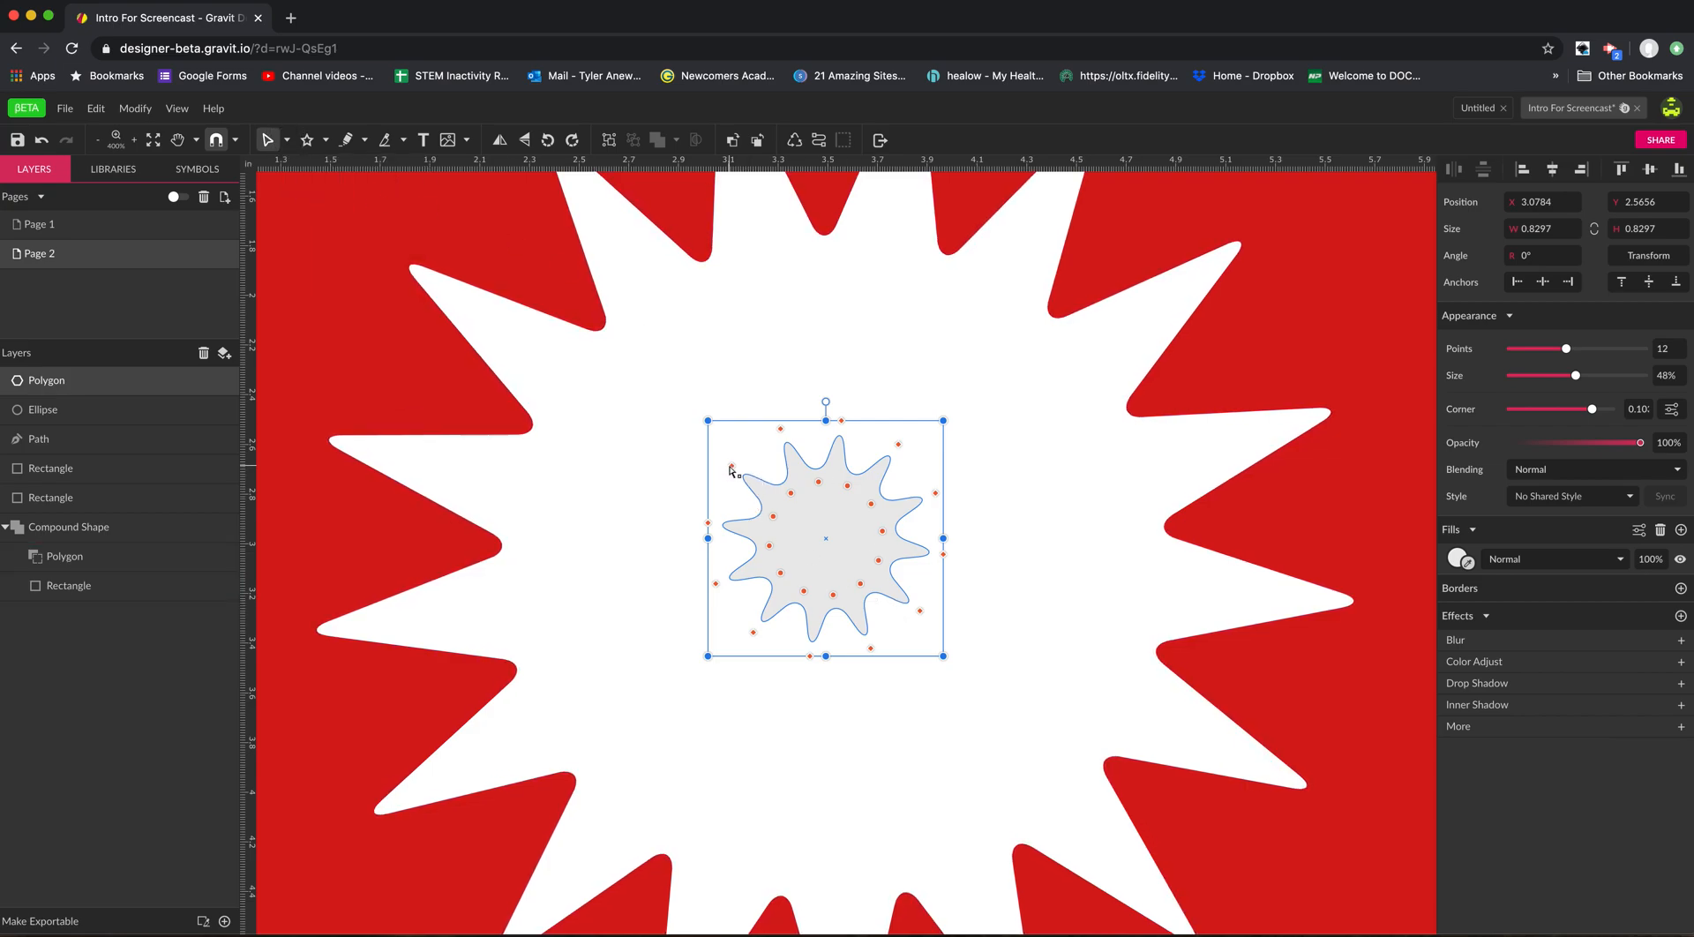
left_click_drag(731, 469, 541, 540)
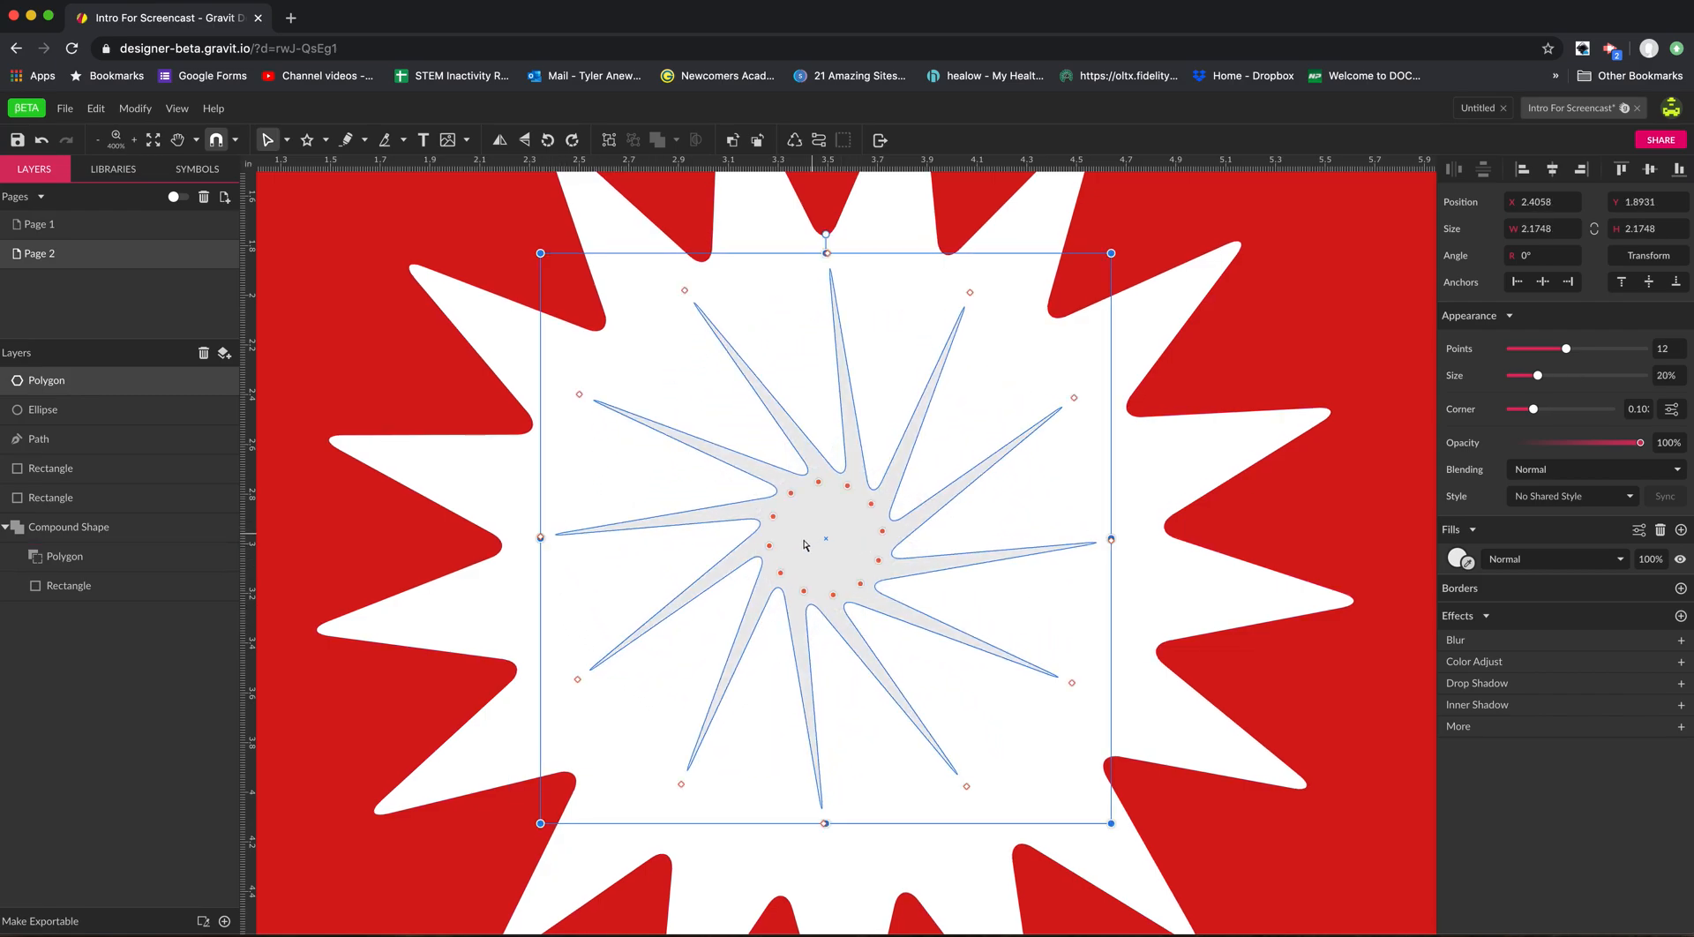
mouse_move(773, 551)
left_mouse_down()
mouse_move(806, 563)
mouse_move(743, 556)
left_mouse_up()
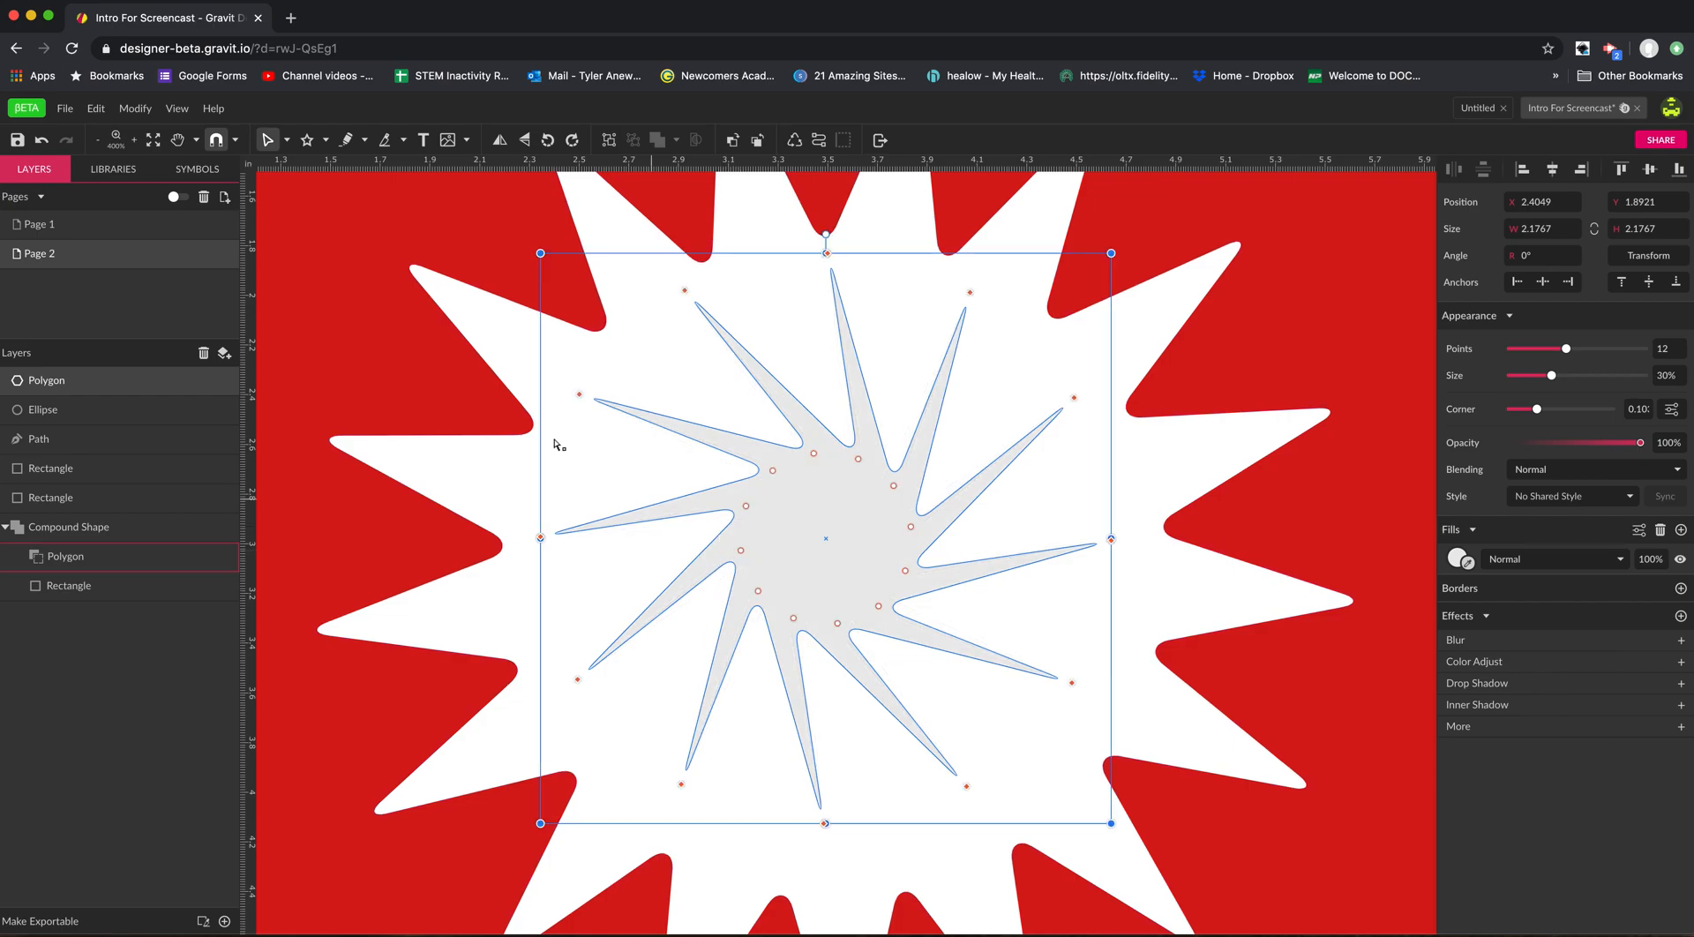
Resize the star by its corner with the Pointer tool to about 2.15 × 2.23 in.
left_click(288, 141)
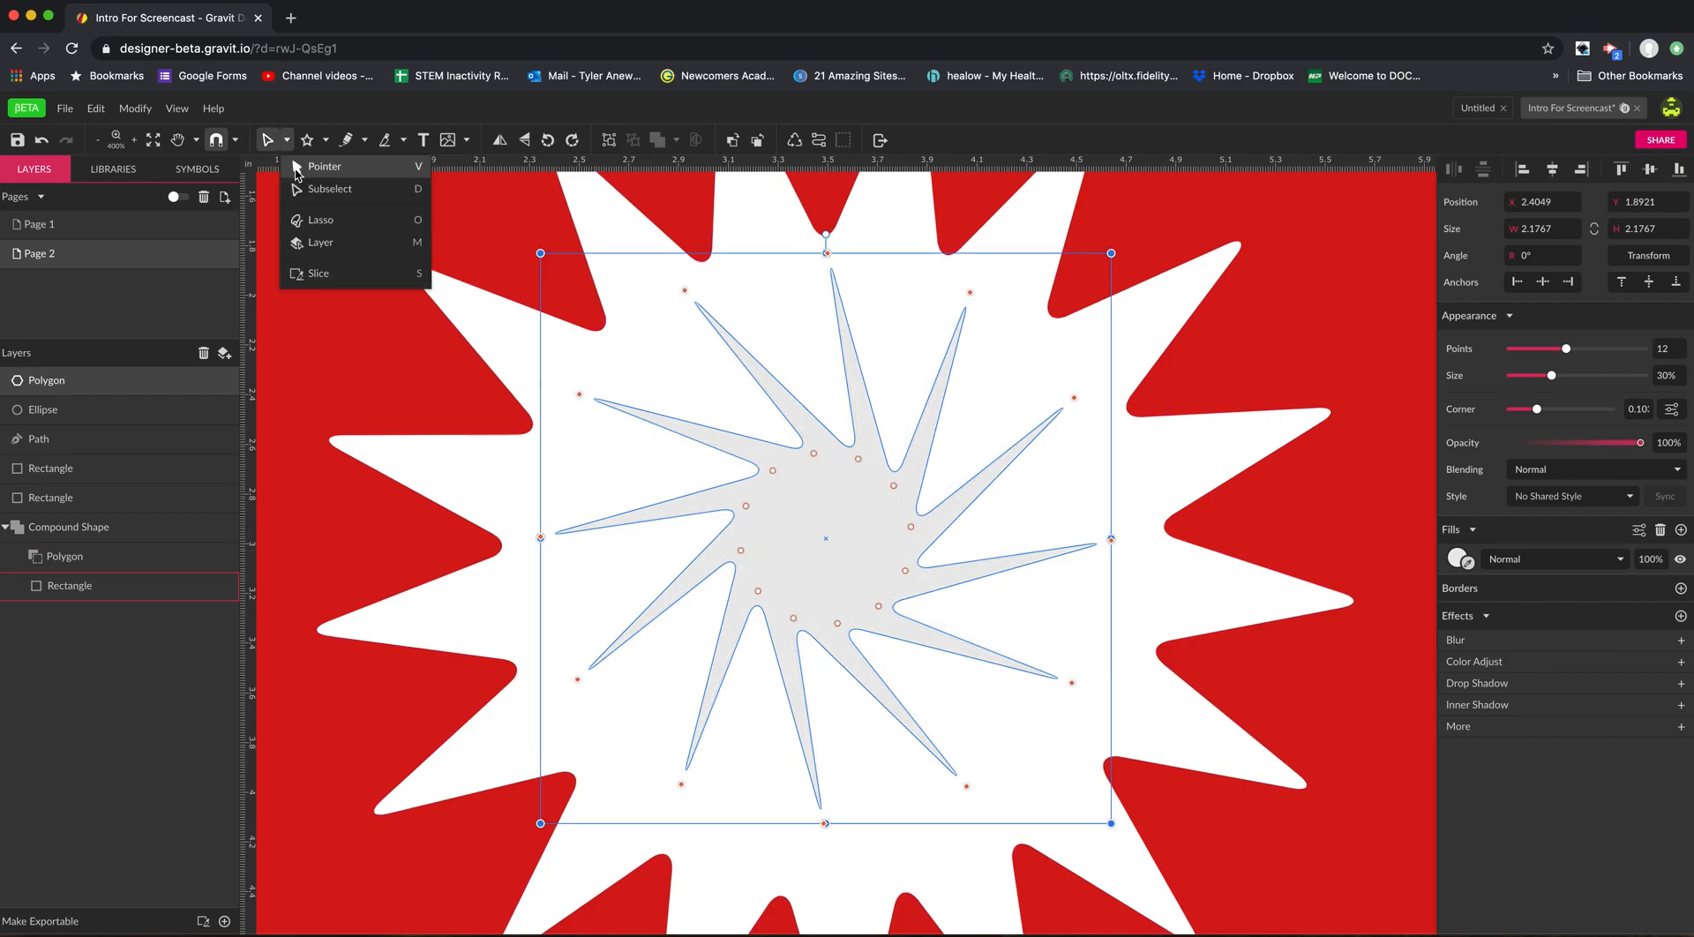
left_click(298, 168)
left_click_drag(540, 253, 616, 311)
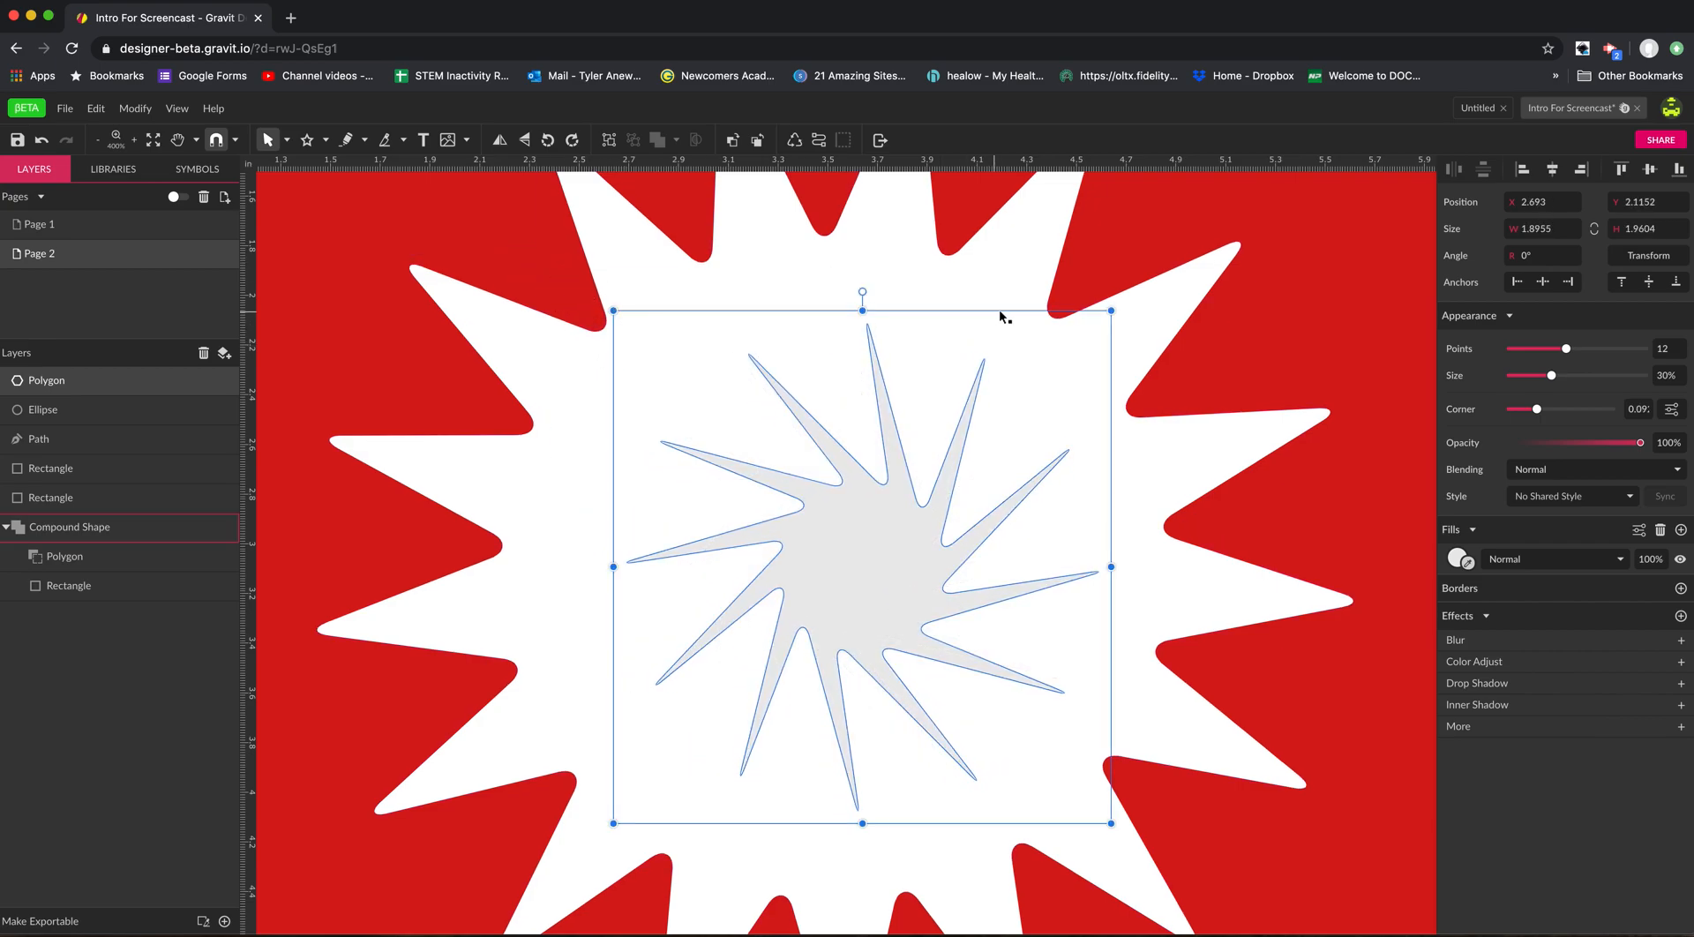
left_click(616, 312)
left_click_drag(616, 311, 549, 344)
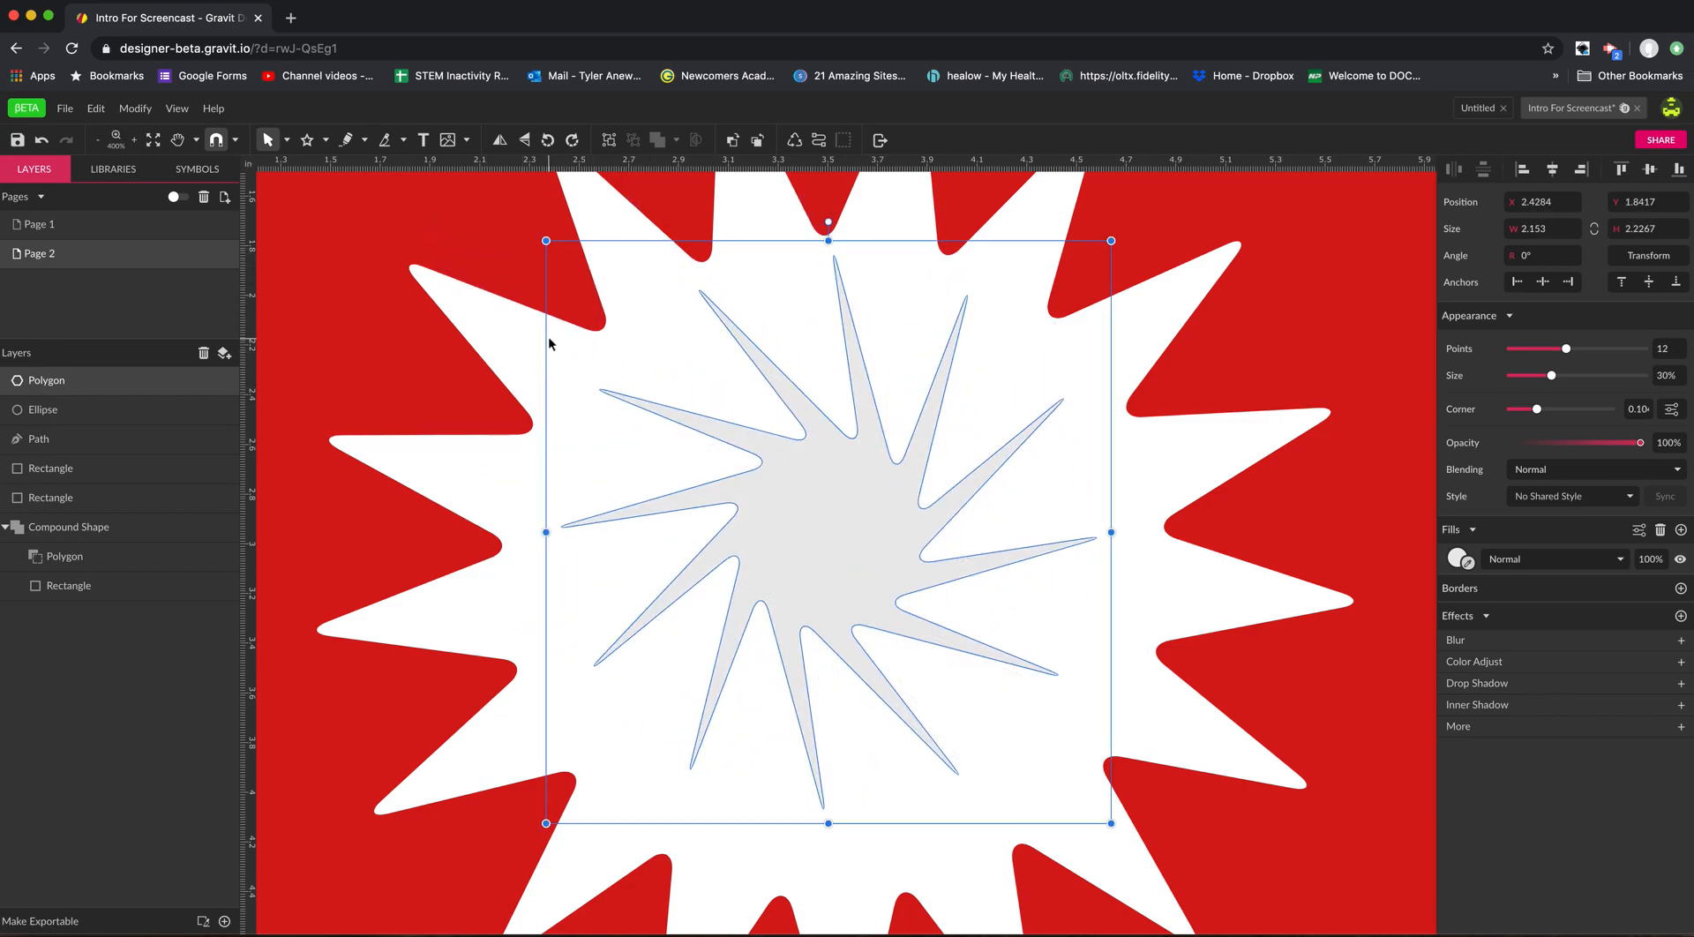
Try squeezing the star to about 0.91 × 2.24 in and moving it, and undo both changes.
left_click_drag(546, 240, 865, 247)
left_click_drag(1031, 573, 920, 600)
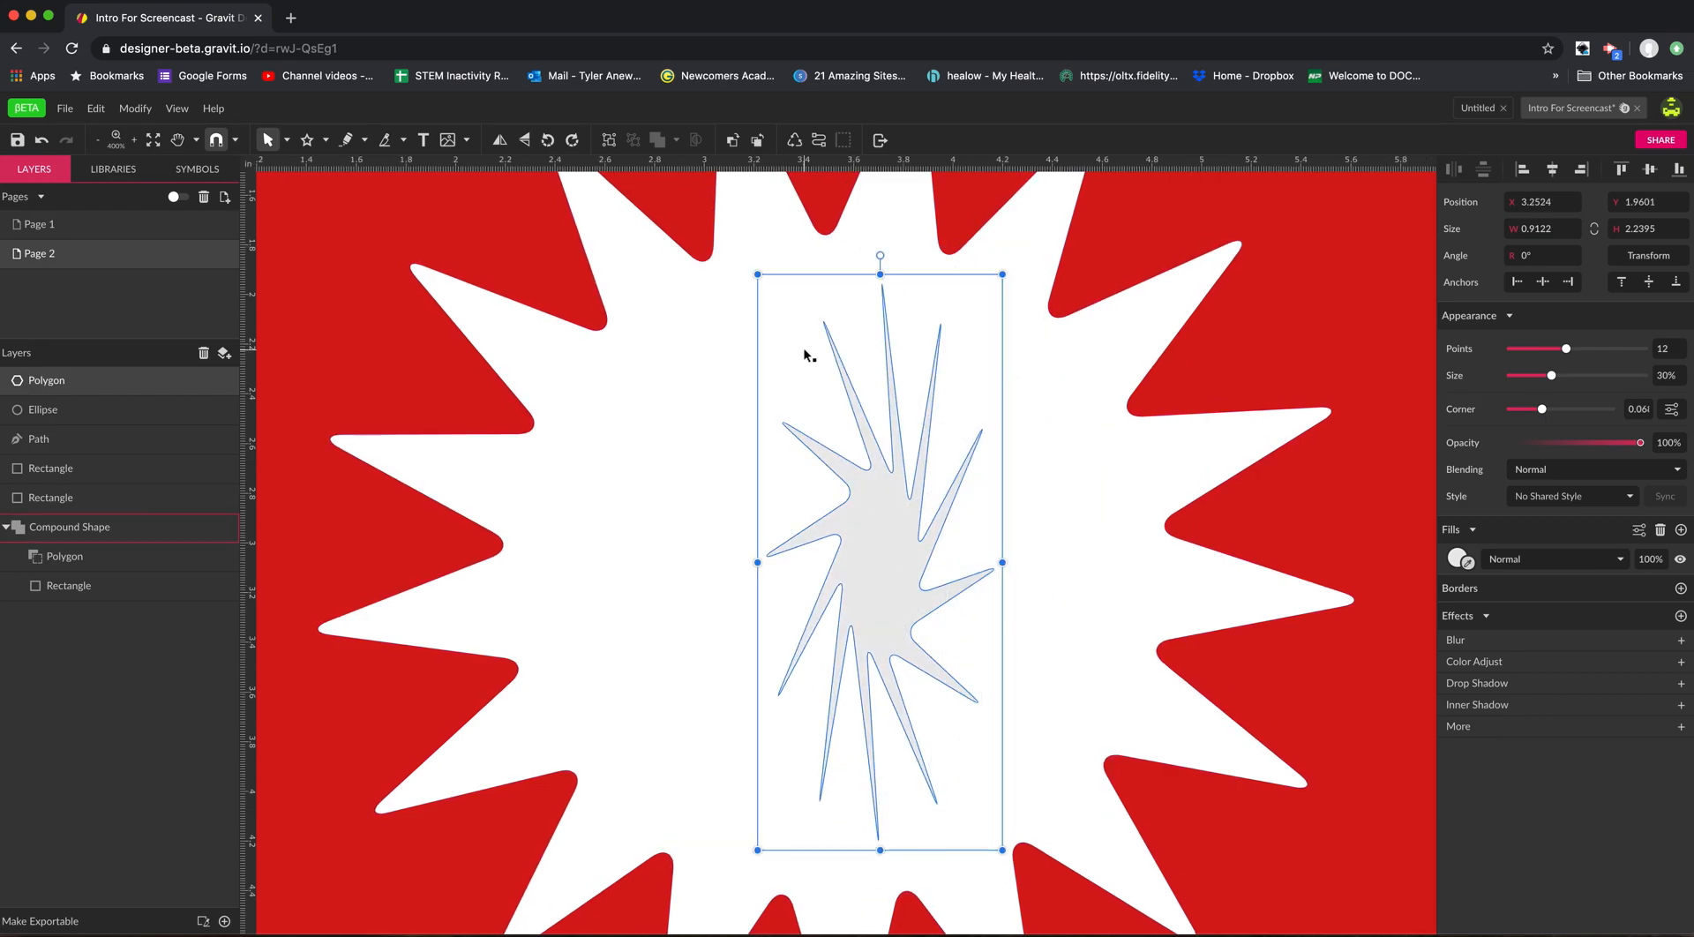
key("super+z")
key("super+z")
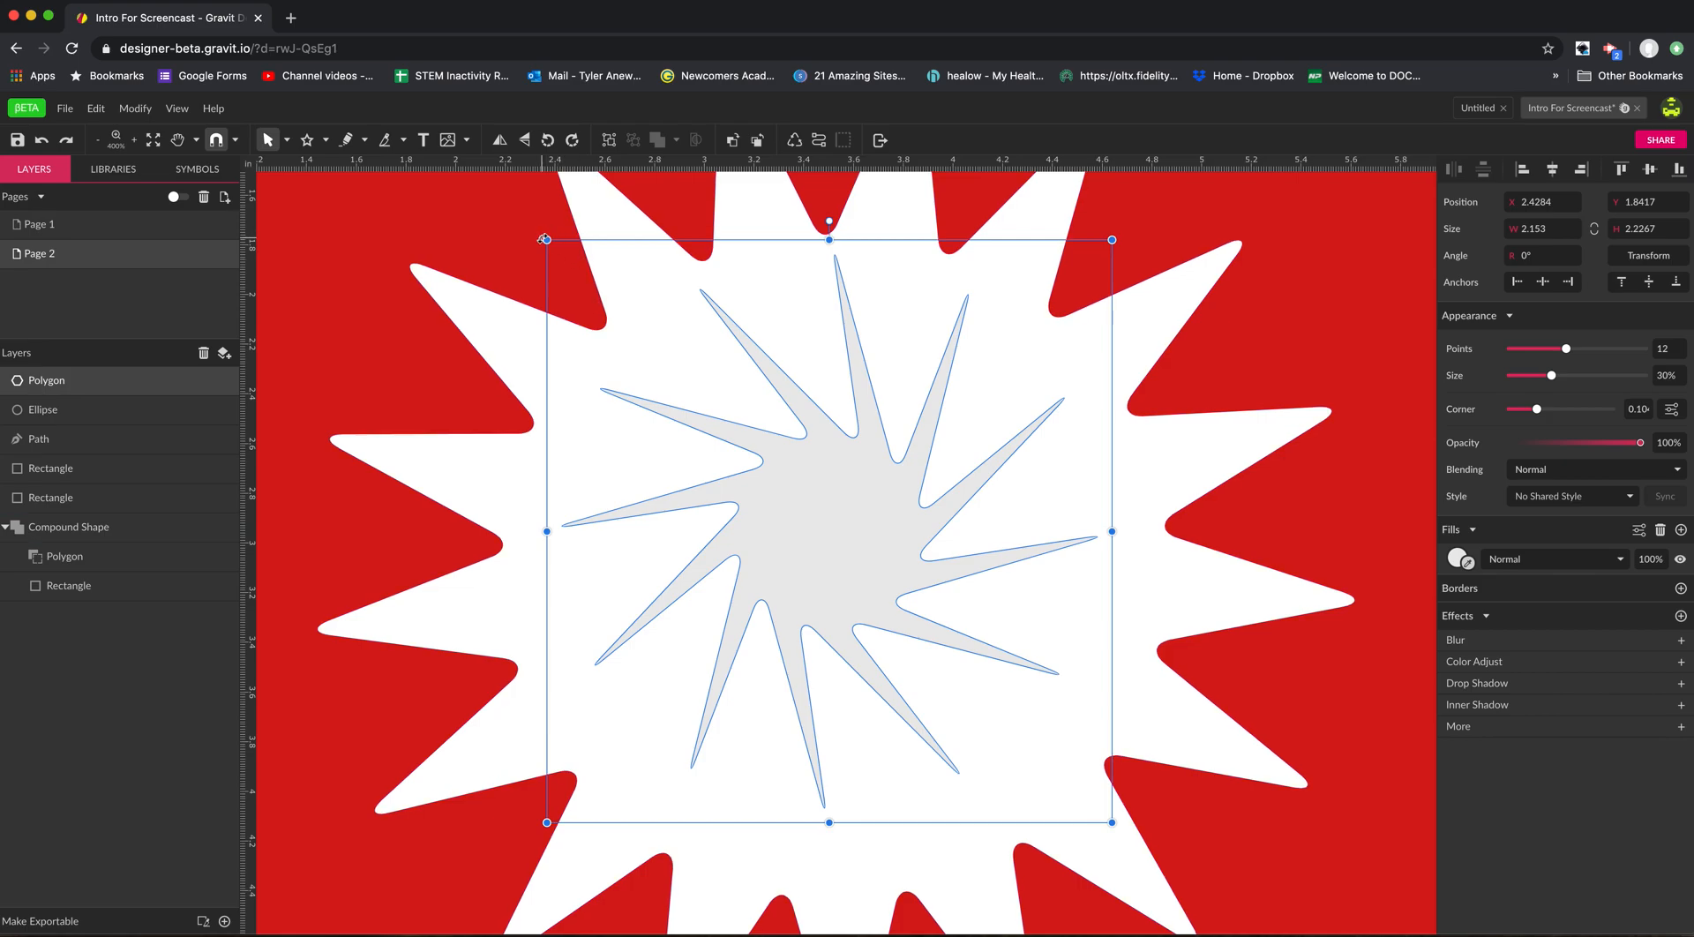
Scale the star down to about 1.93 × 1.99 in.
left_click_drag(545, 238, 605, 301)
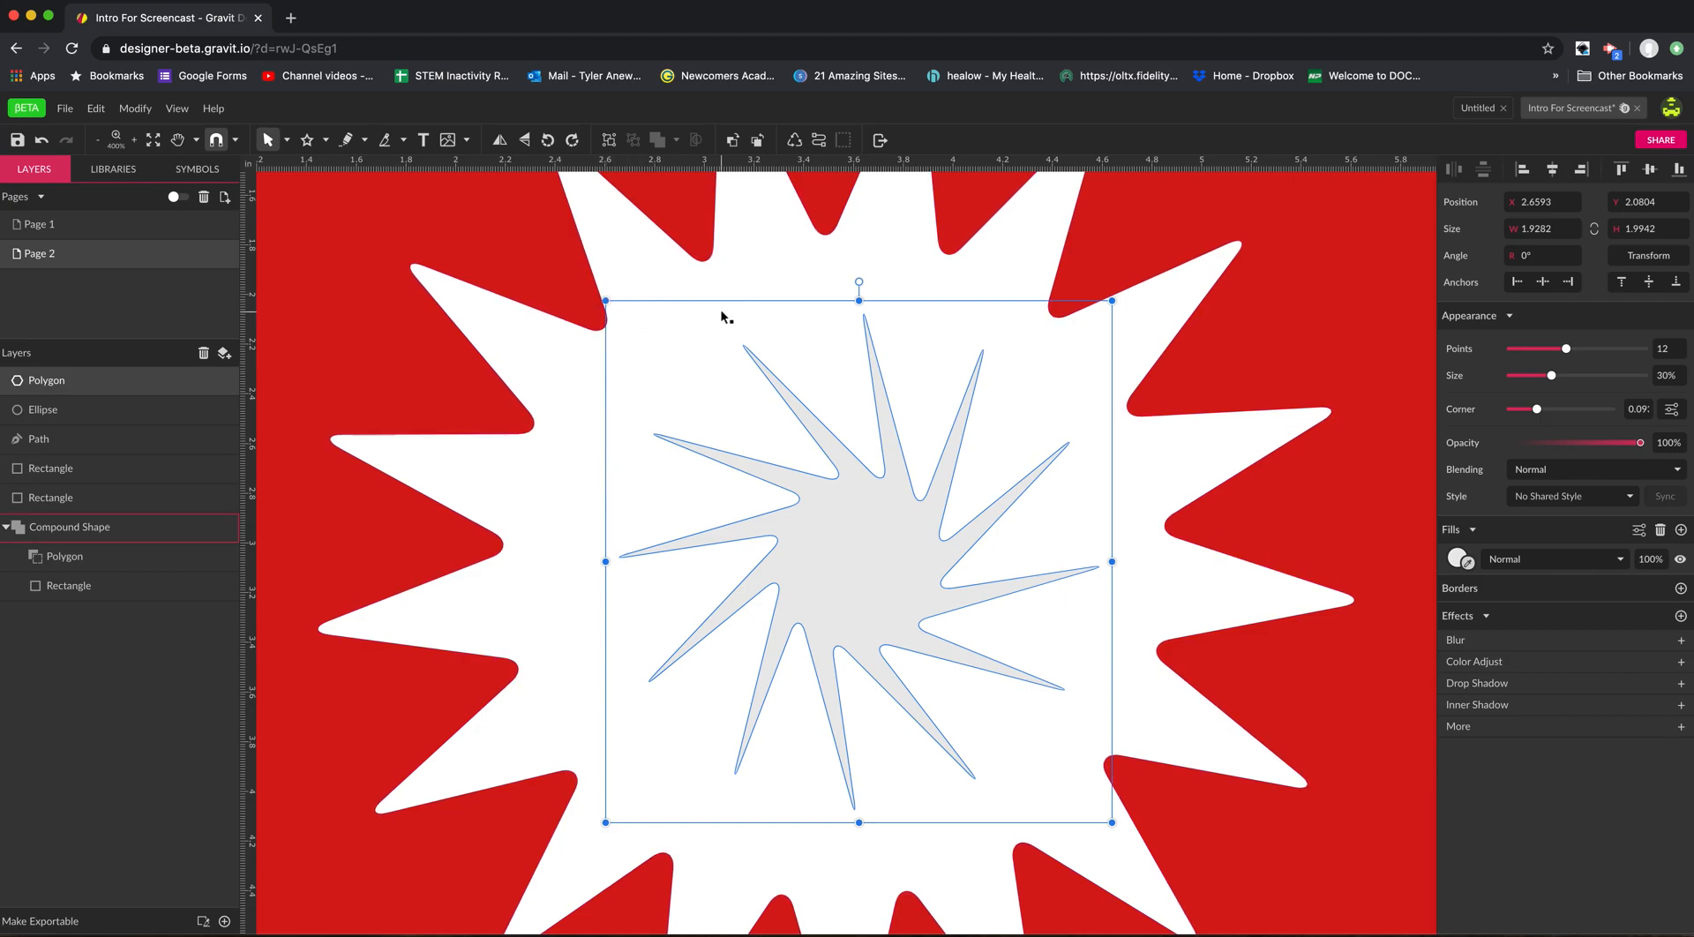
Delete the grey 12-pointed star inside the white starburst.
left_click(326, 141)
left_click(328, 142)
key("Delete")
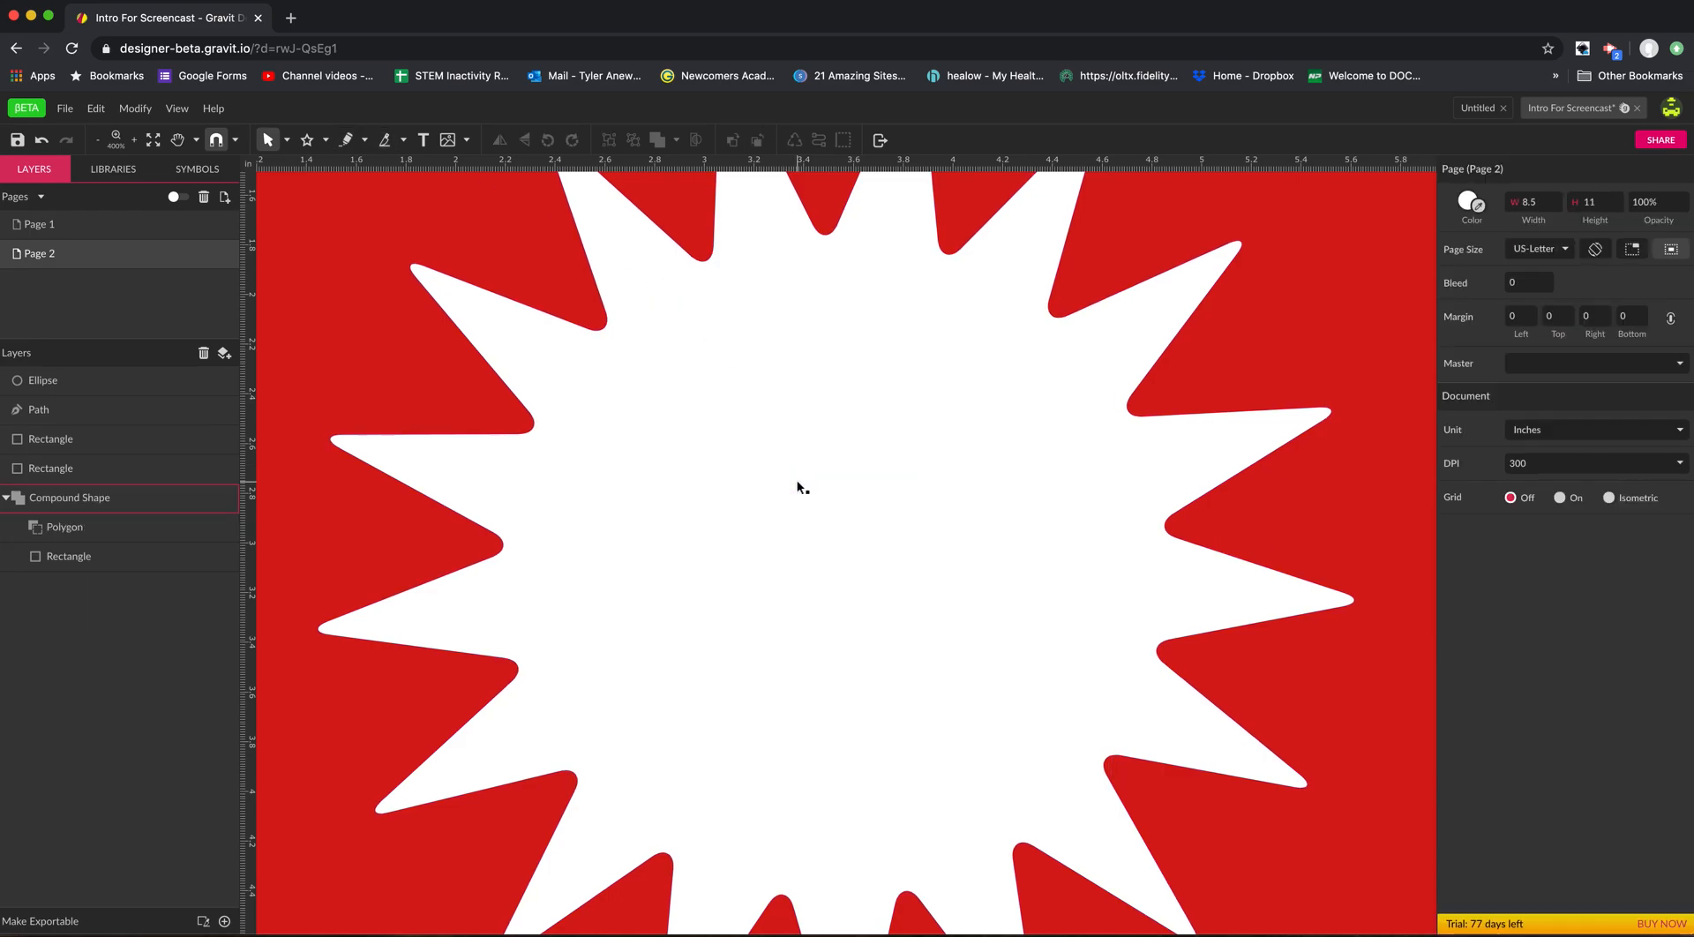
Draw a winding open curve about 1.11 × 1.17 in inside the white starburst with the Freehand tool.
left_click(365, 141)
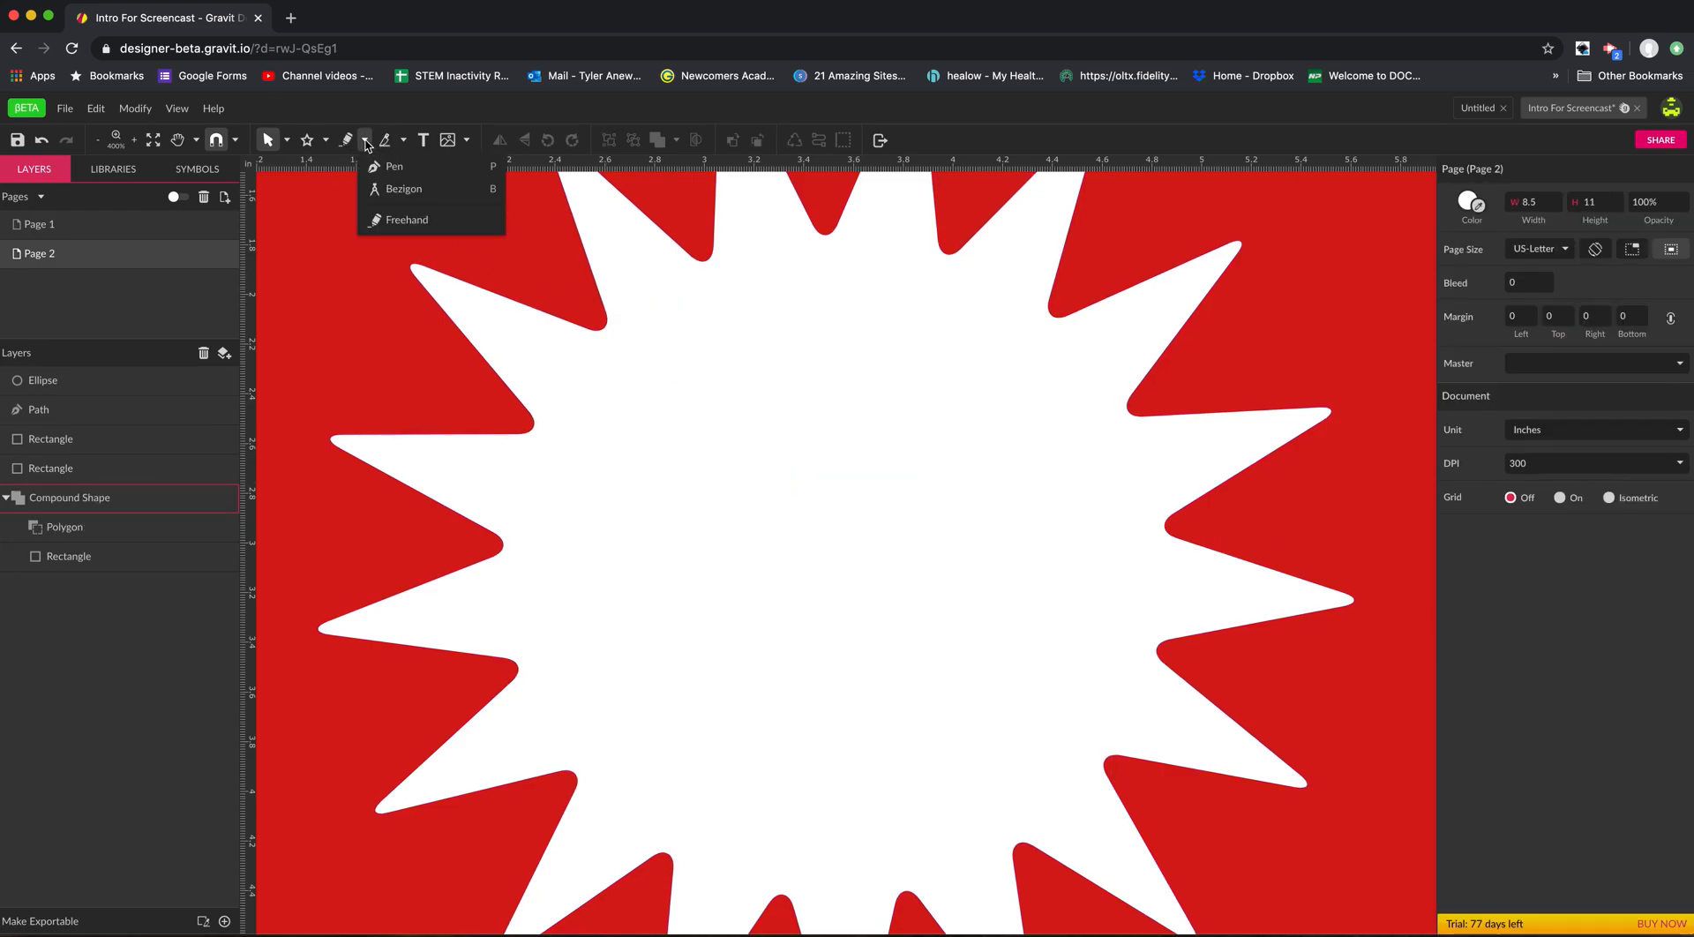
left_click(386, 222)
mouse_move(863, 361)
left_mouse_down()
mouse_move(750, 406)
mouse_move(857, 441)
mouse_move(711, 438)
mouse_move(617, 506)
mouse_move(595, 582)
mouse_move(742, 629)
left_mouse_up()
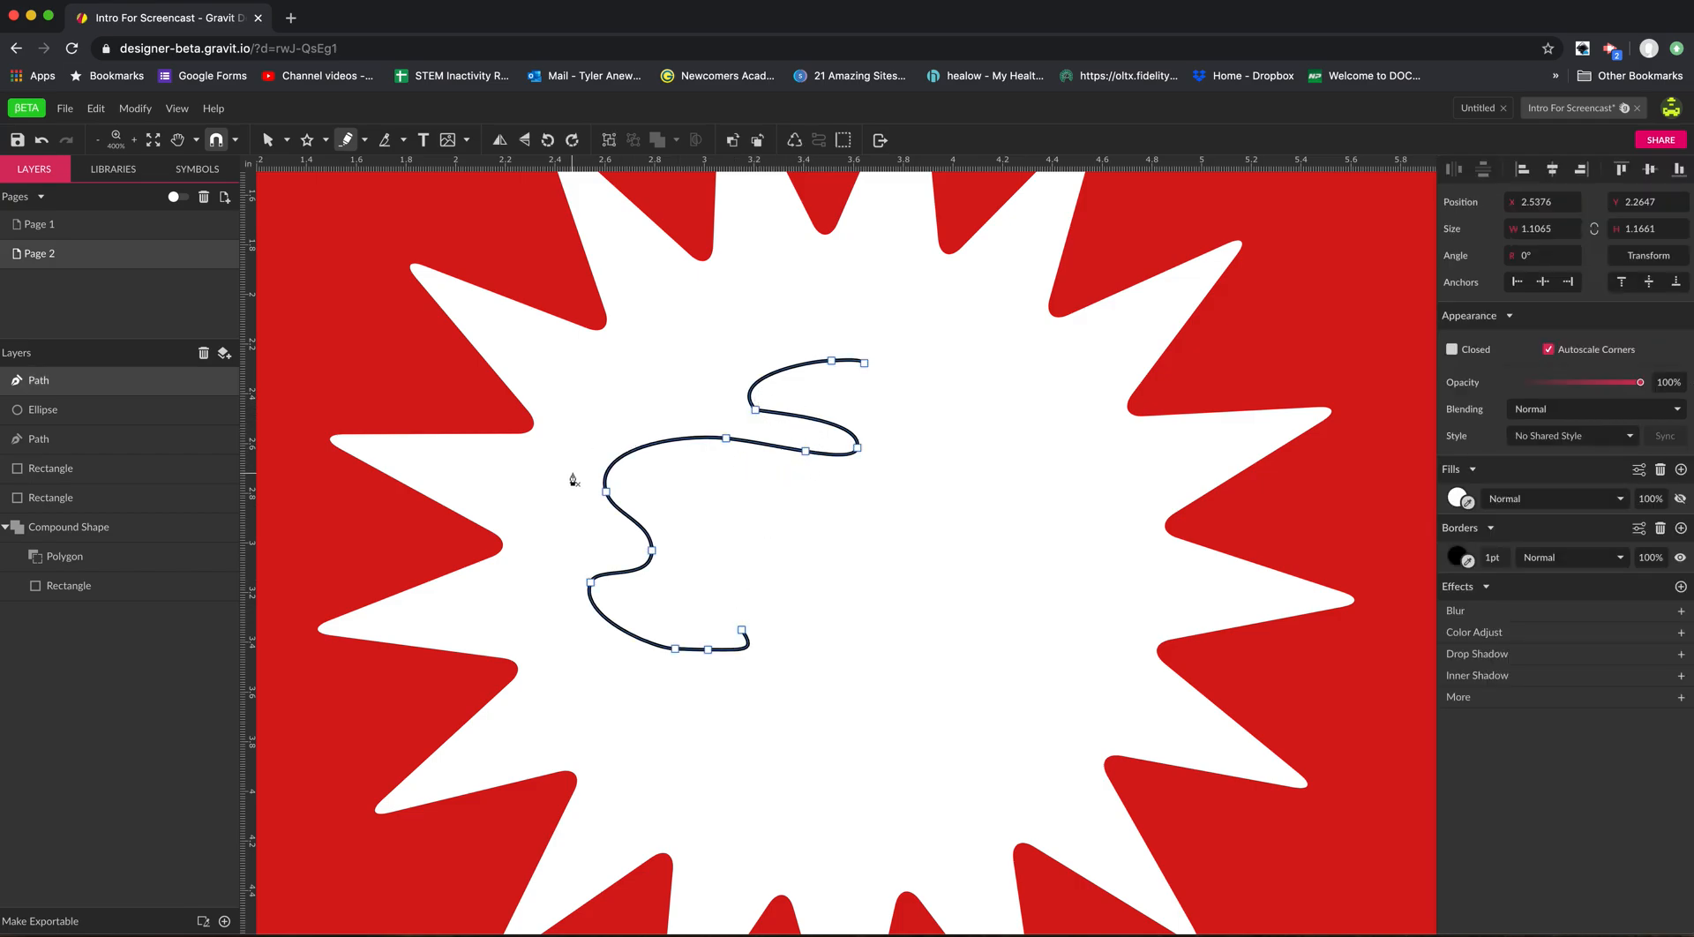
Pull one of the freehand curve's anchor points slightly outward with the Subselect tool, and delete the curve.
left_click(286, 141)
left_click(309, 189)
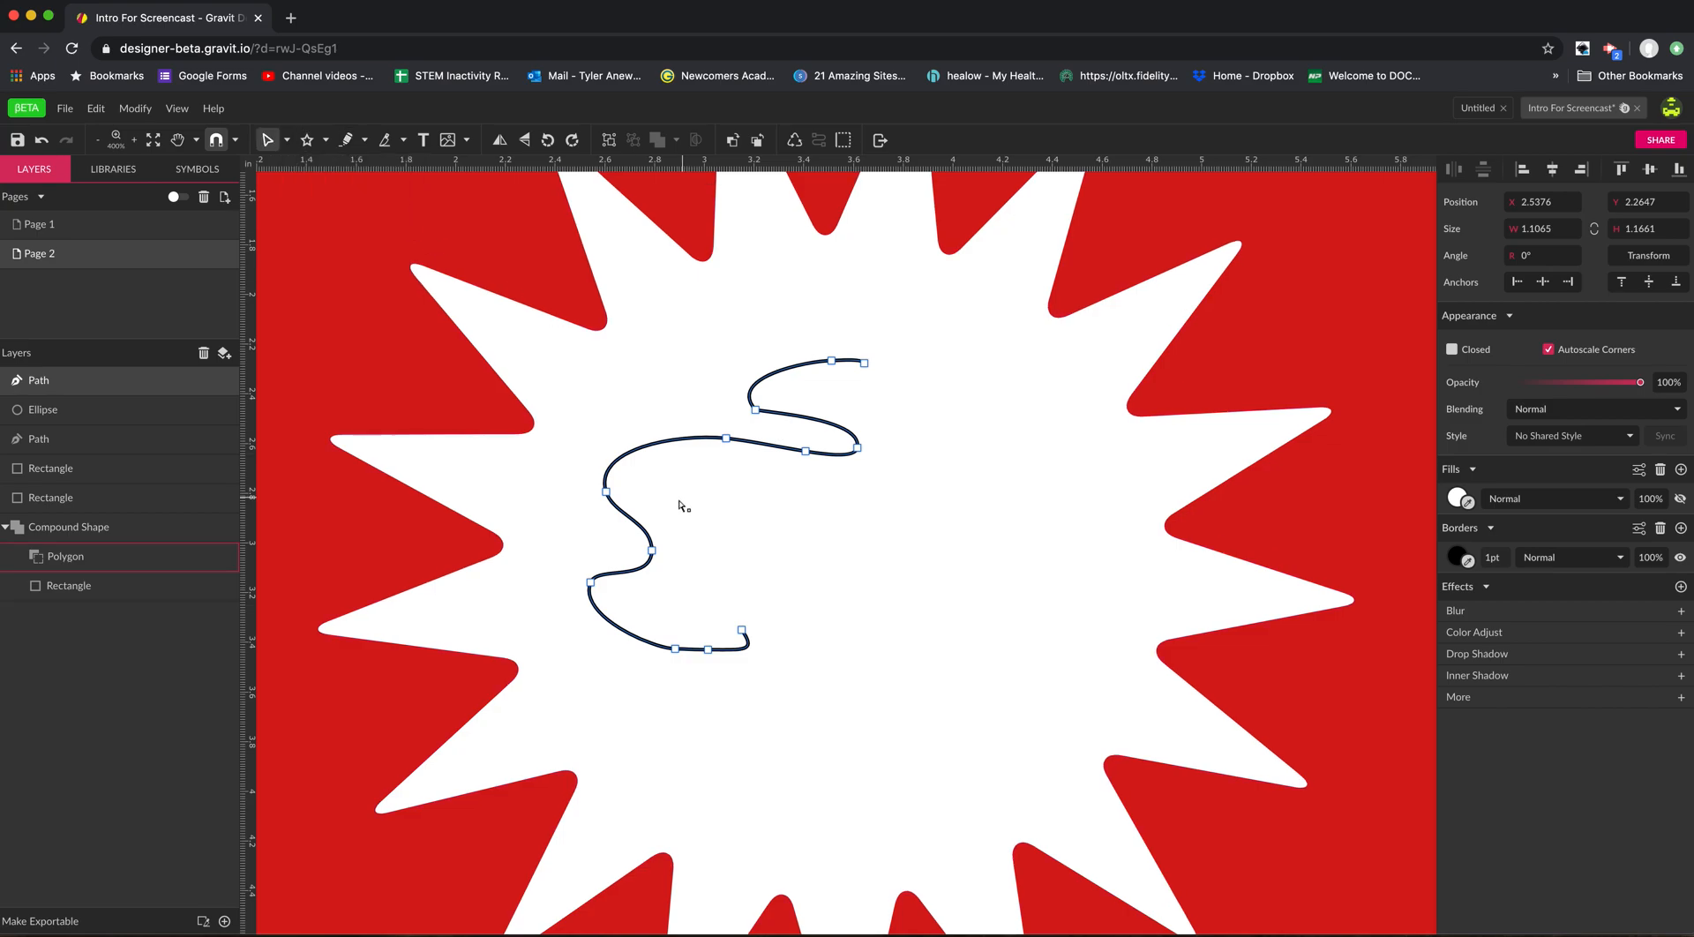
left_click_drag(608, 493, 591, 480)
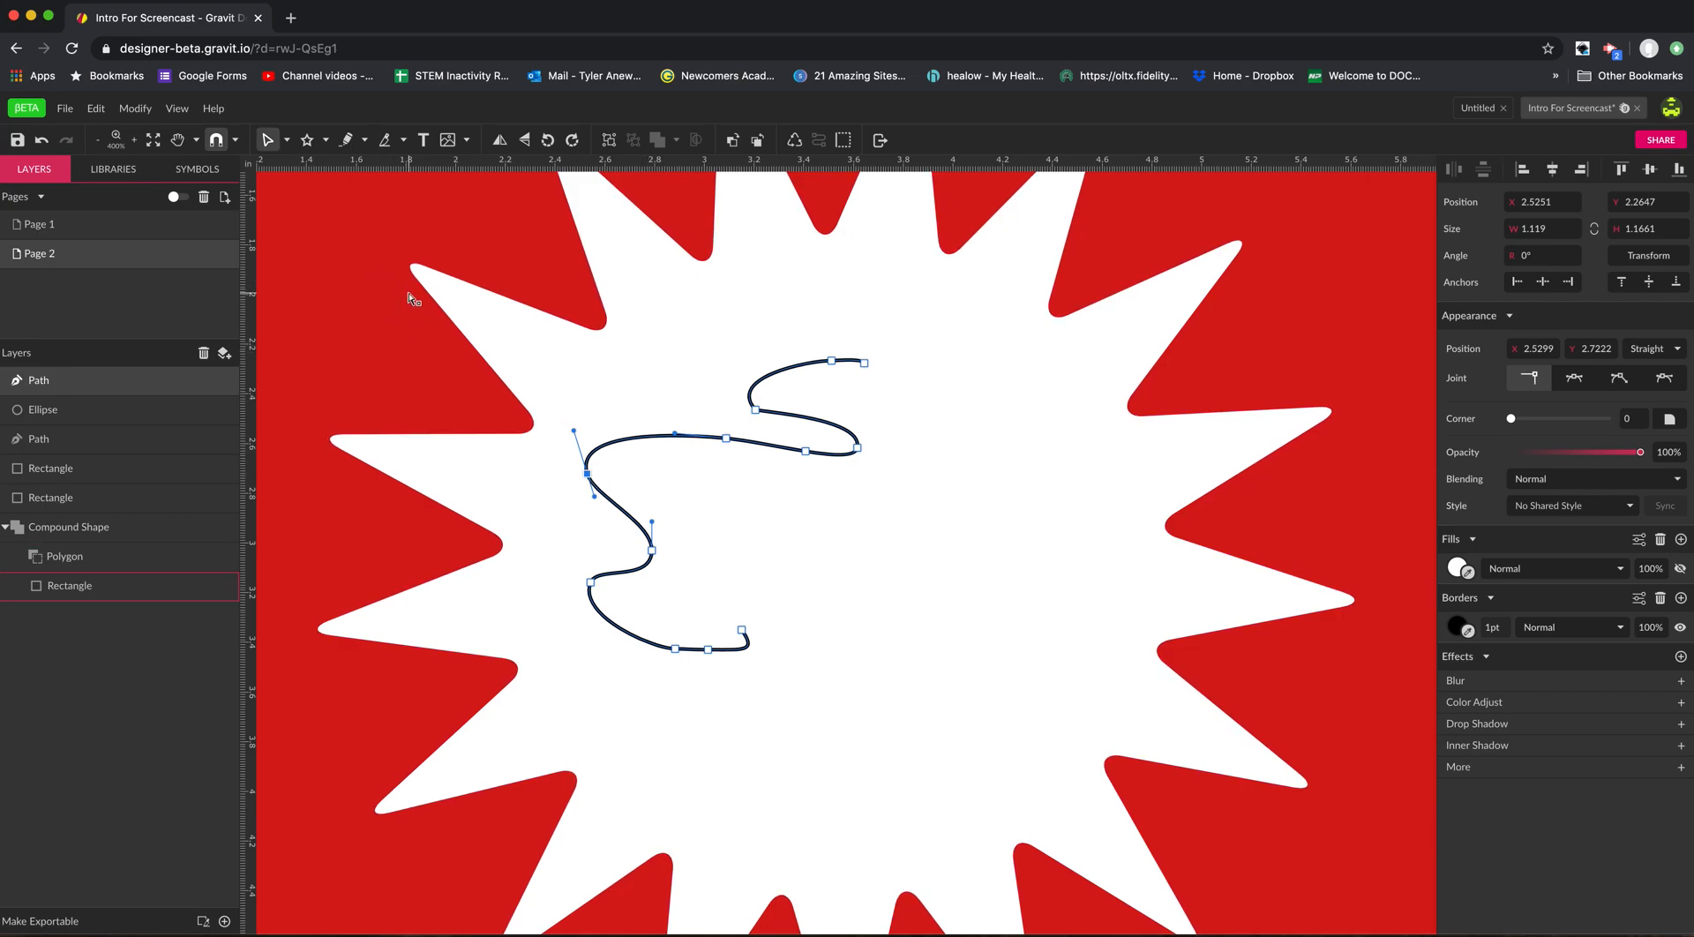
key("Escape")
key("Delete")
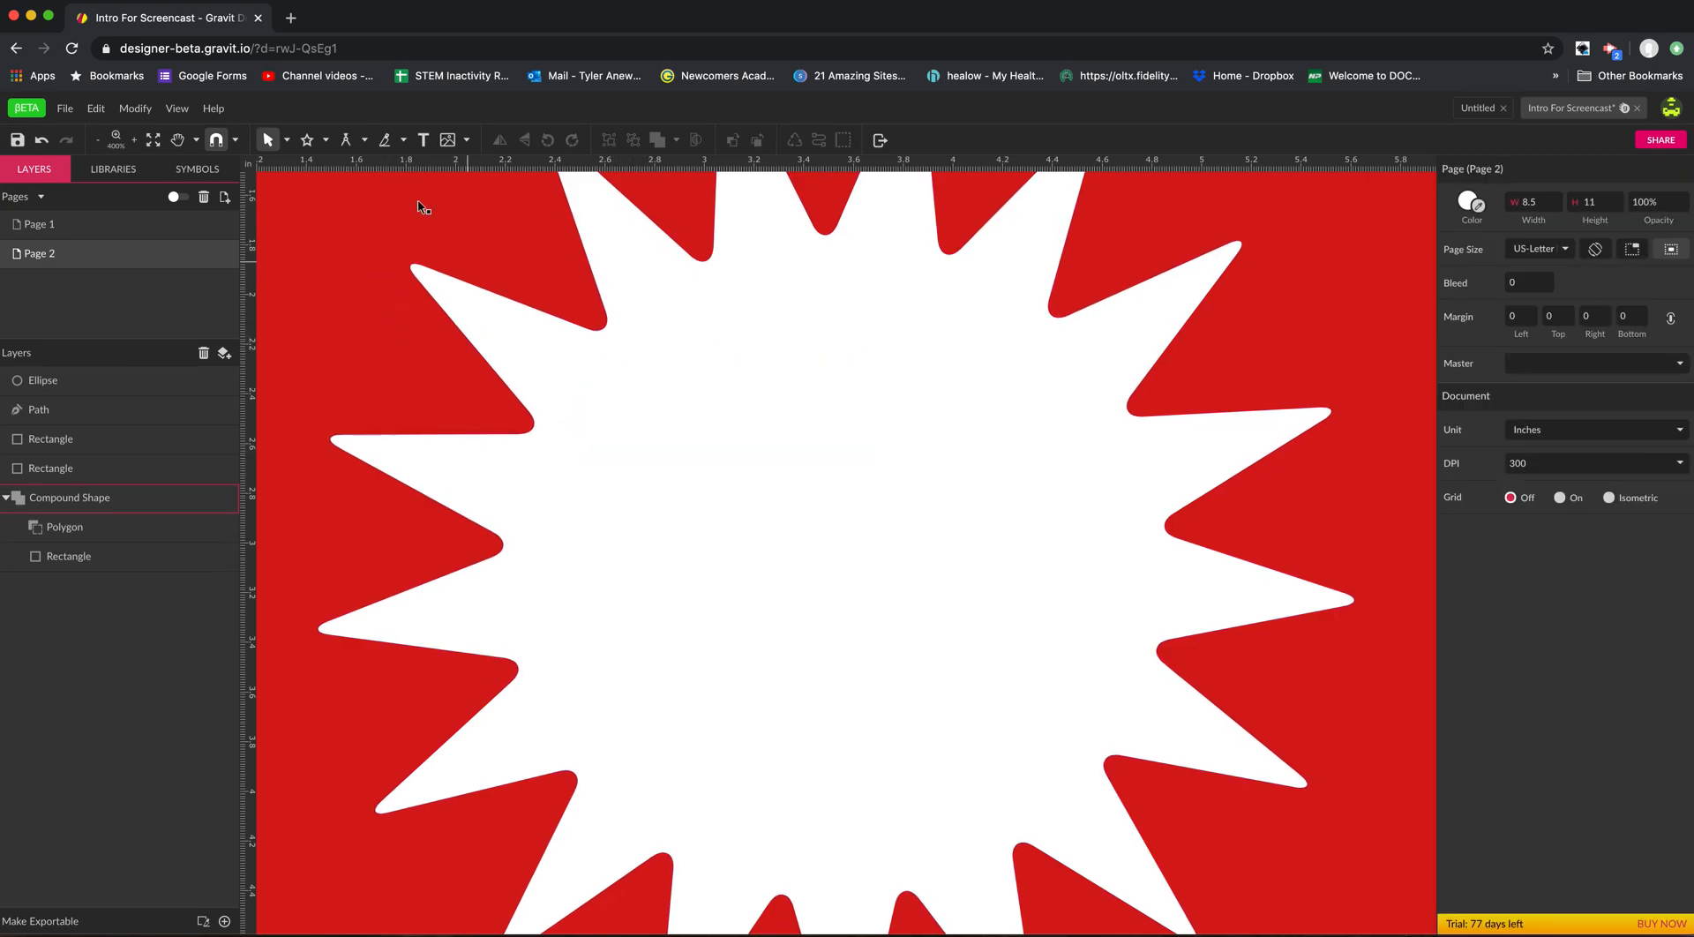
Draw a closed straight-sided shape with a notched base, about 1.28 × 1.16 in, using the Pen tool.
left_click(289, 141)
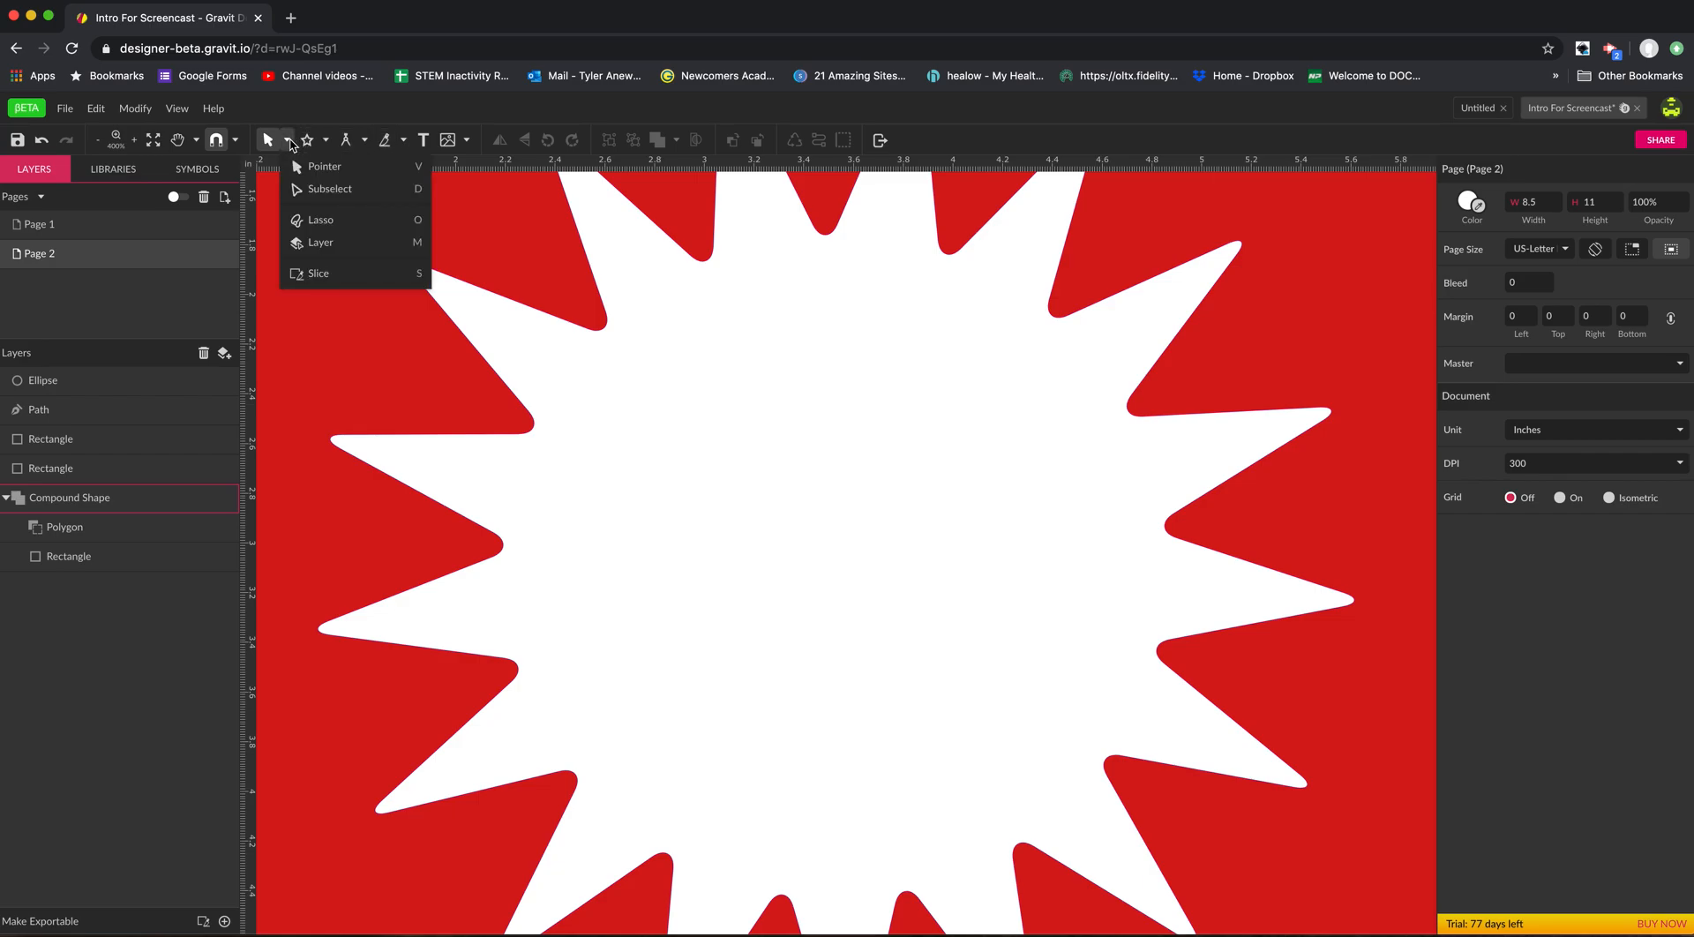
left_click(363, 142)
left_click(393, 166)
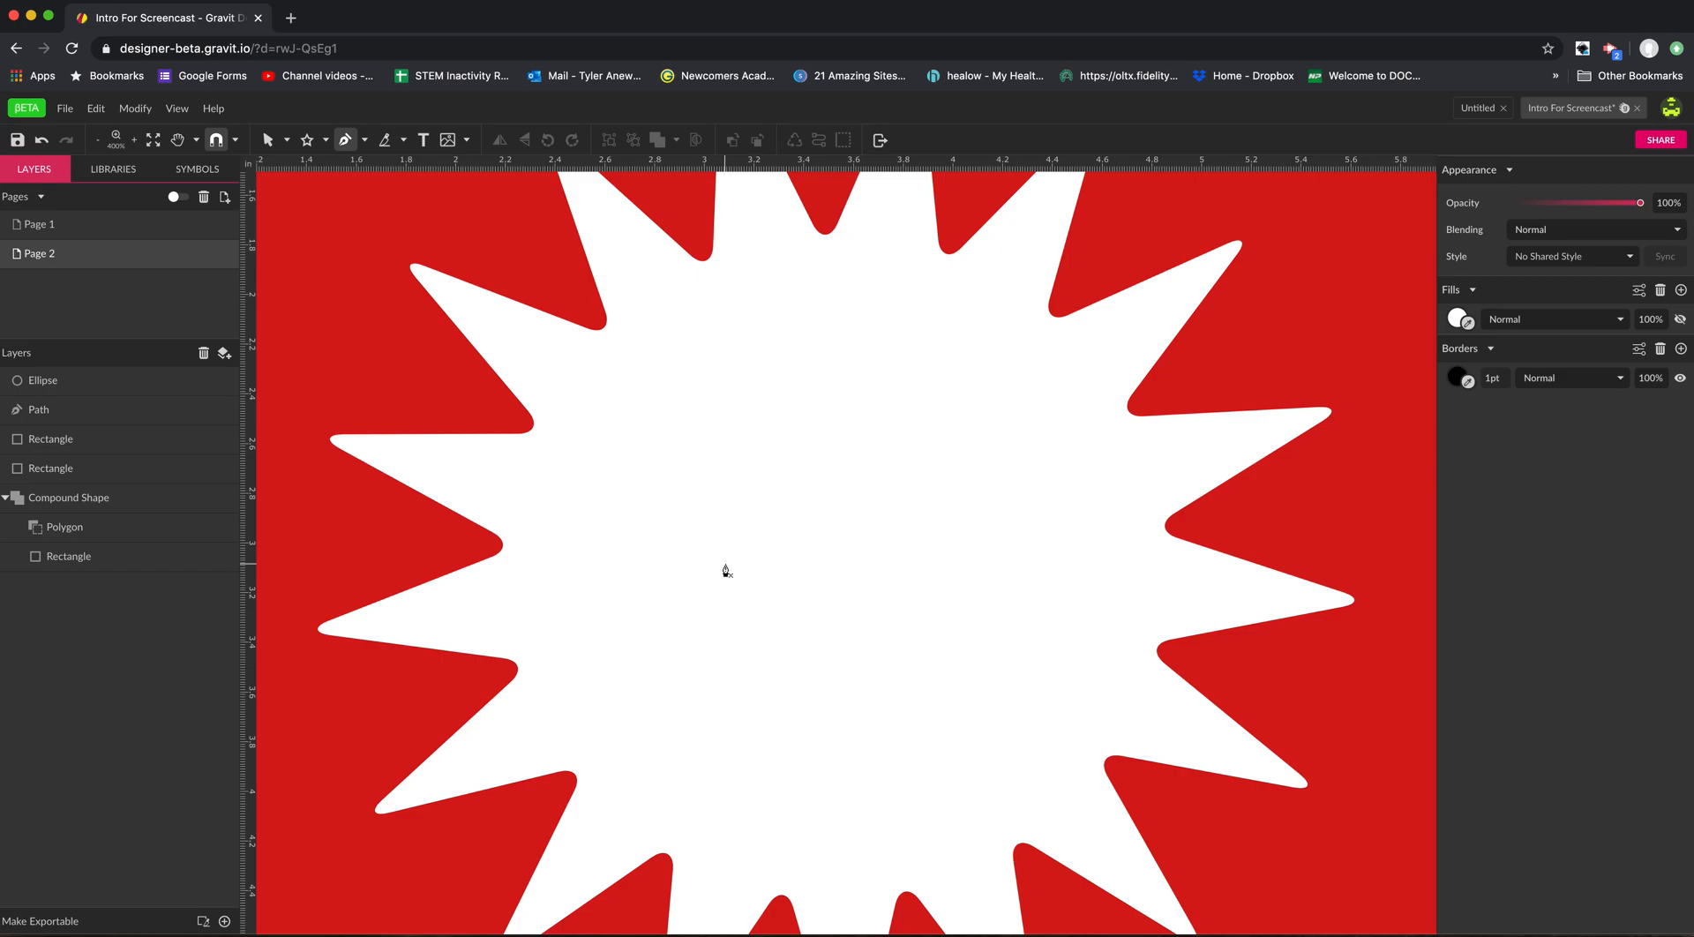
left_click(617, 565)
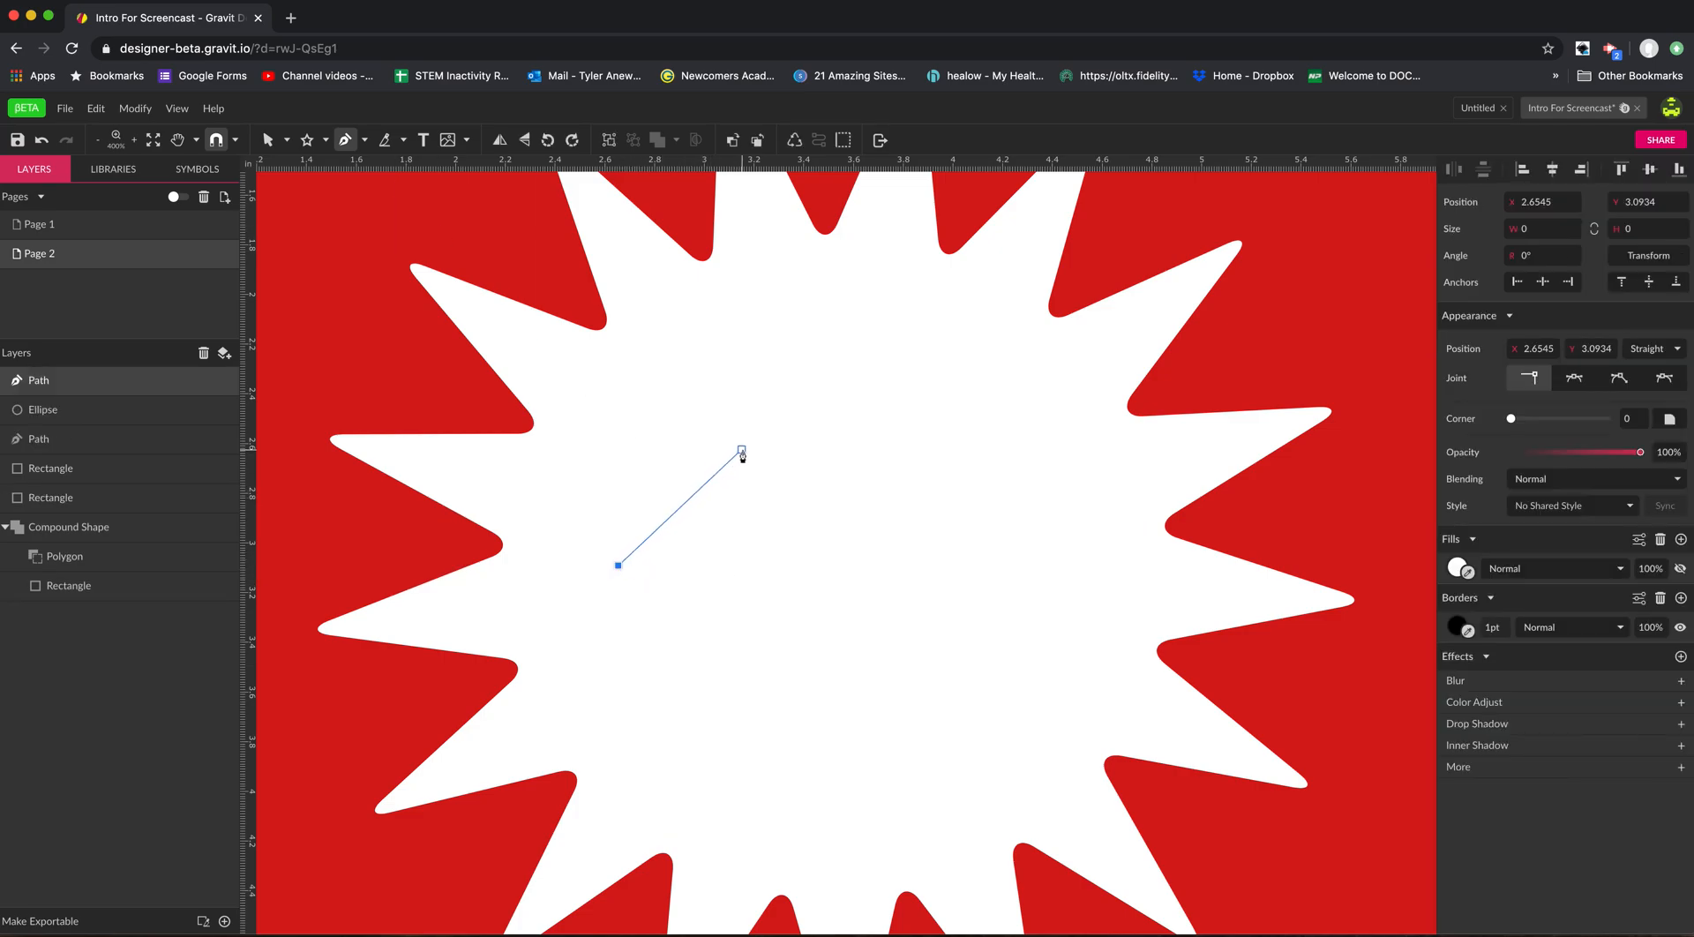
left_click(772, 406)
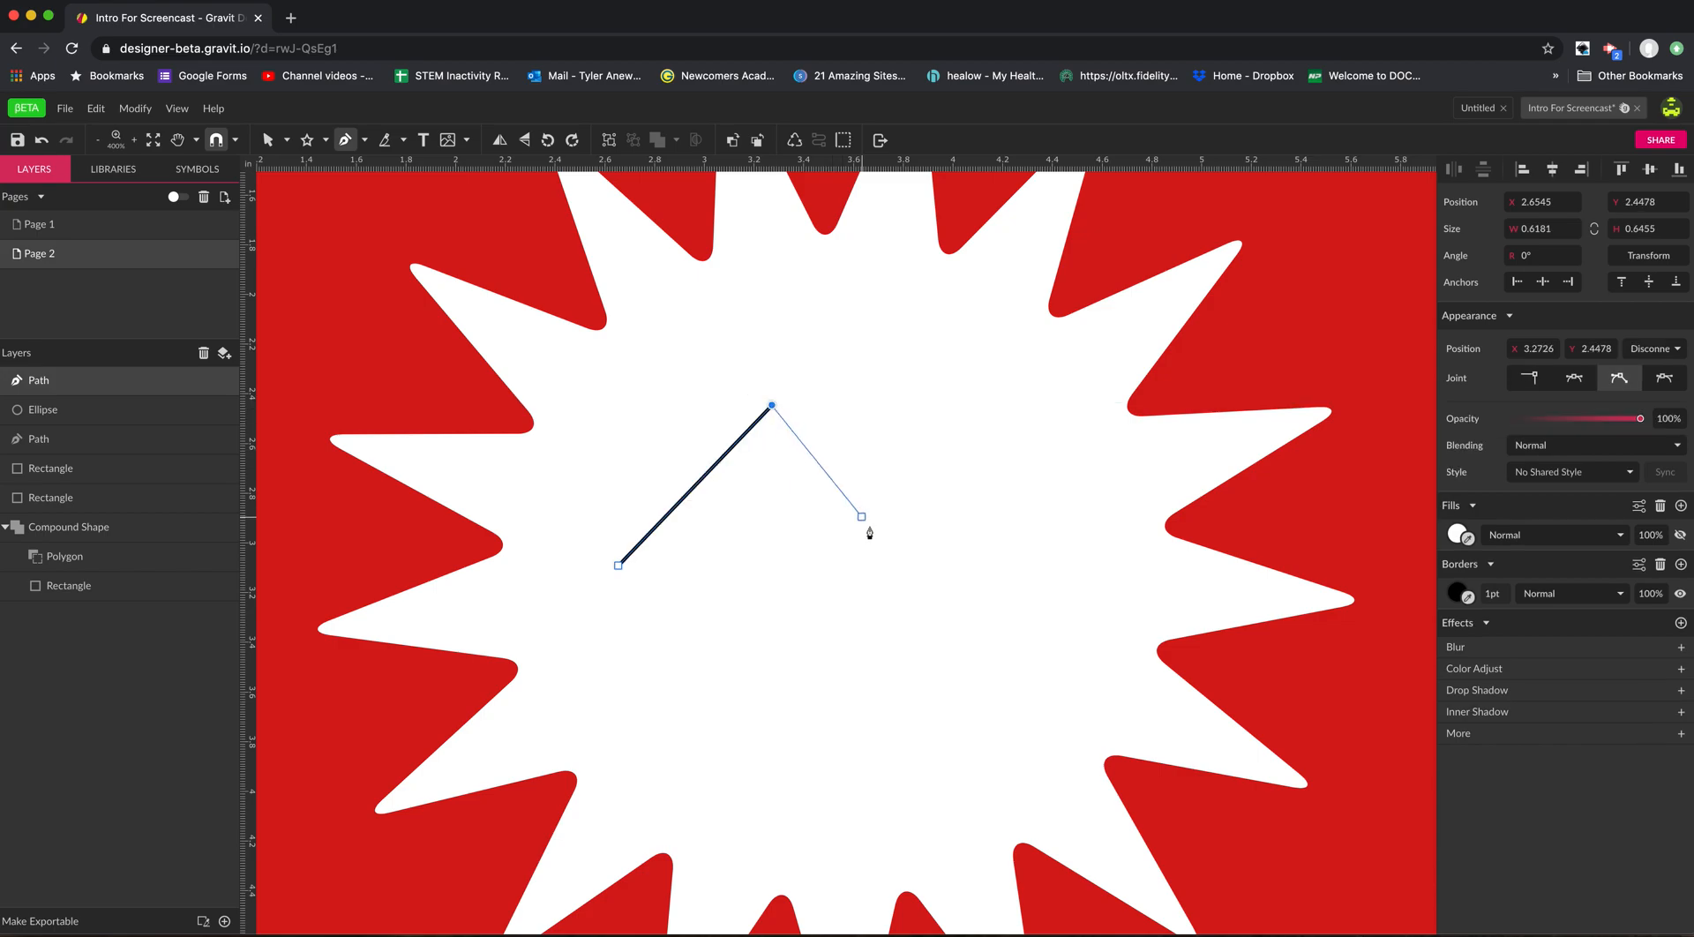
left_click(906, 584)
left_click(811, 694)
left_click(760, 560)
left_click(706, 663)
left_click(587, 610)
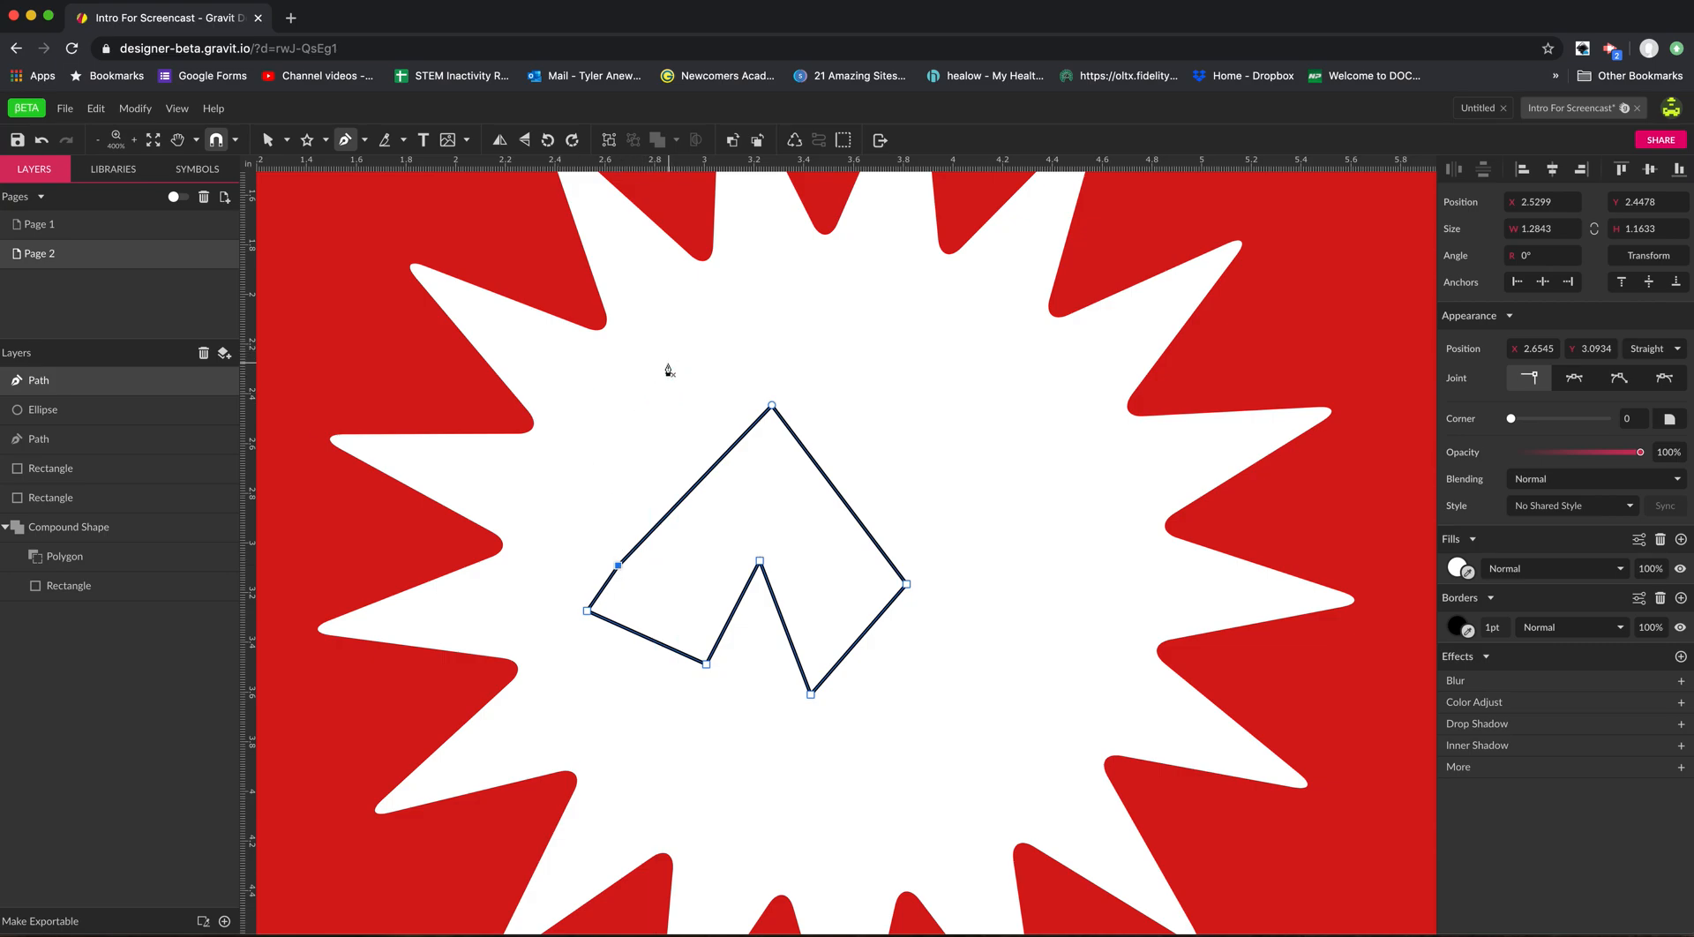
Draw a closed wavy shape about 1.88 × 0.68 in above the angular shape, using curved Pen points.
left_click(605, 417)
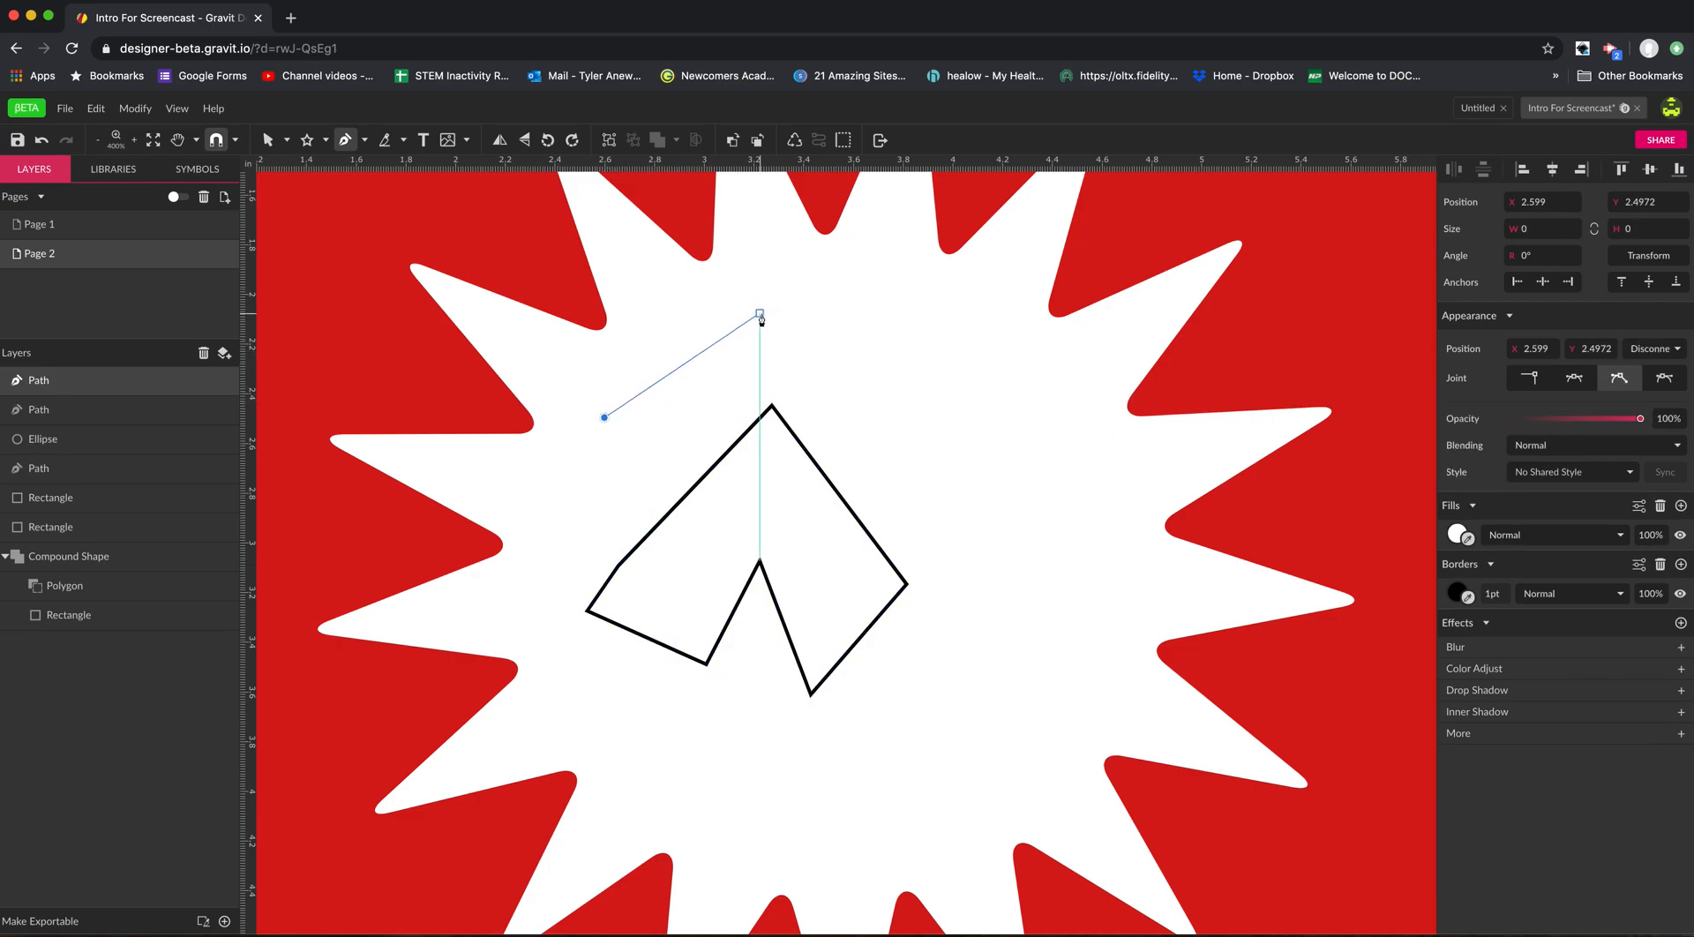
left_click_drag(759, 315, 978, 301)
left_click_drag(1003, 379, 1023, 344)
left_click_drag(1046, 429, 870, 426)
left_click(833, 426)
left_click_drag(769, 381, 727, 346)
left_click_drag(693, 358, 657, 419)
left_click_drag(614, 448, 601, 427)
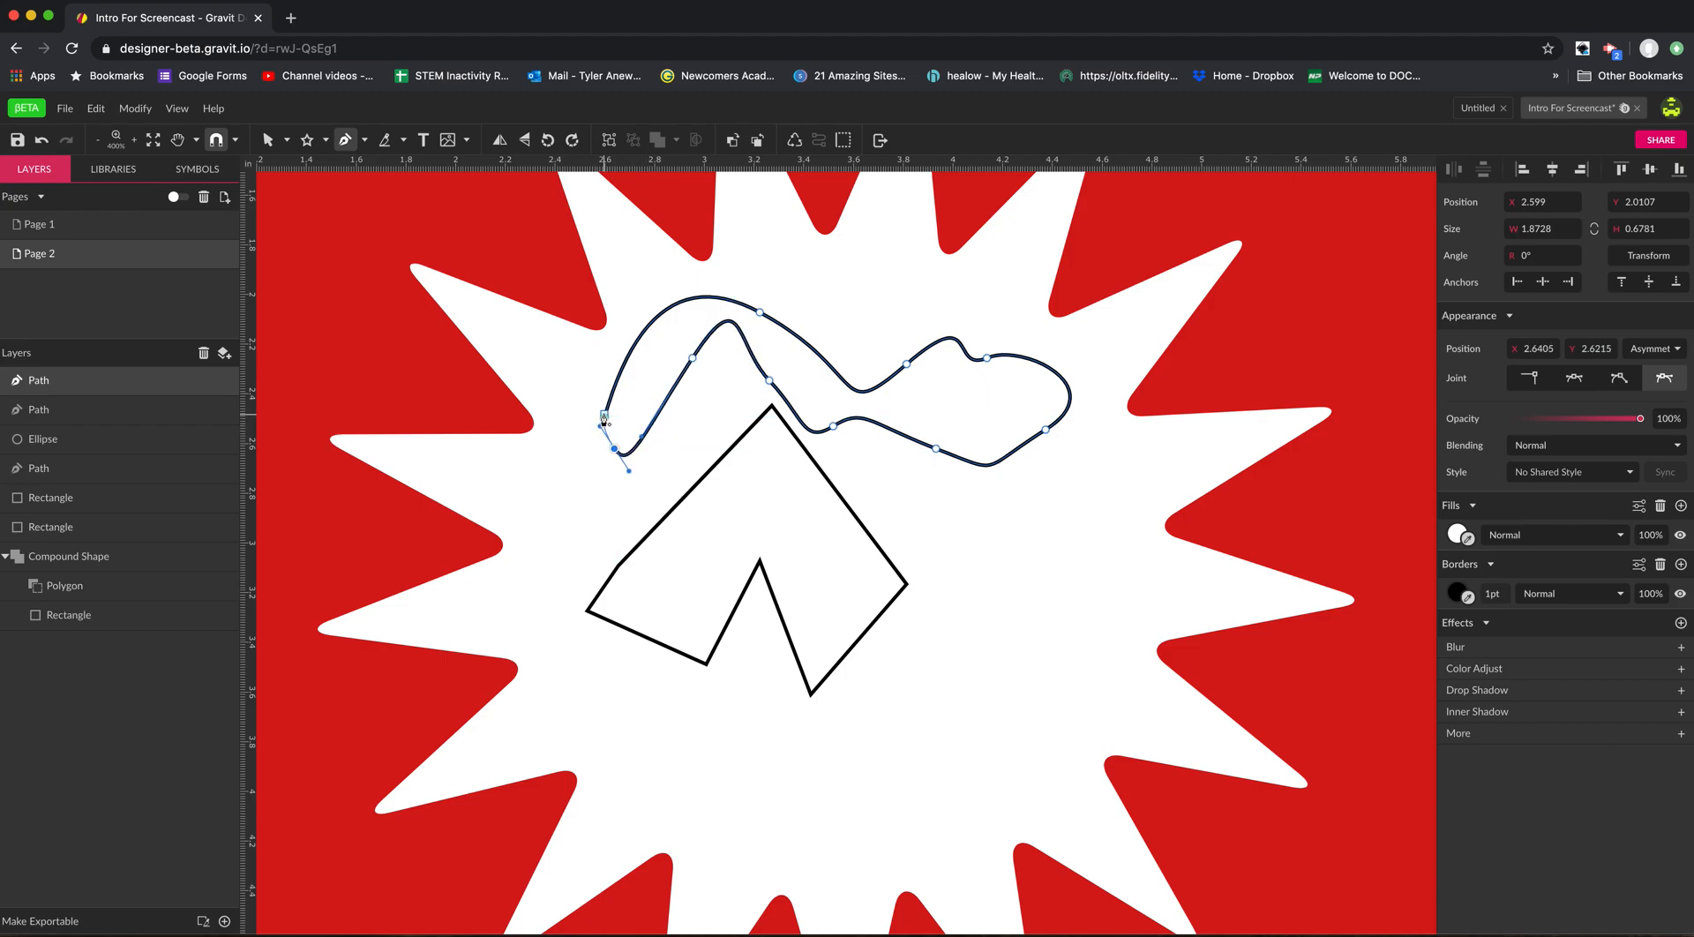
left_click(604, 418)
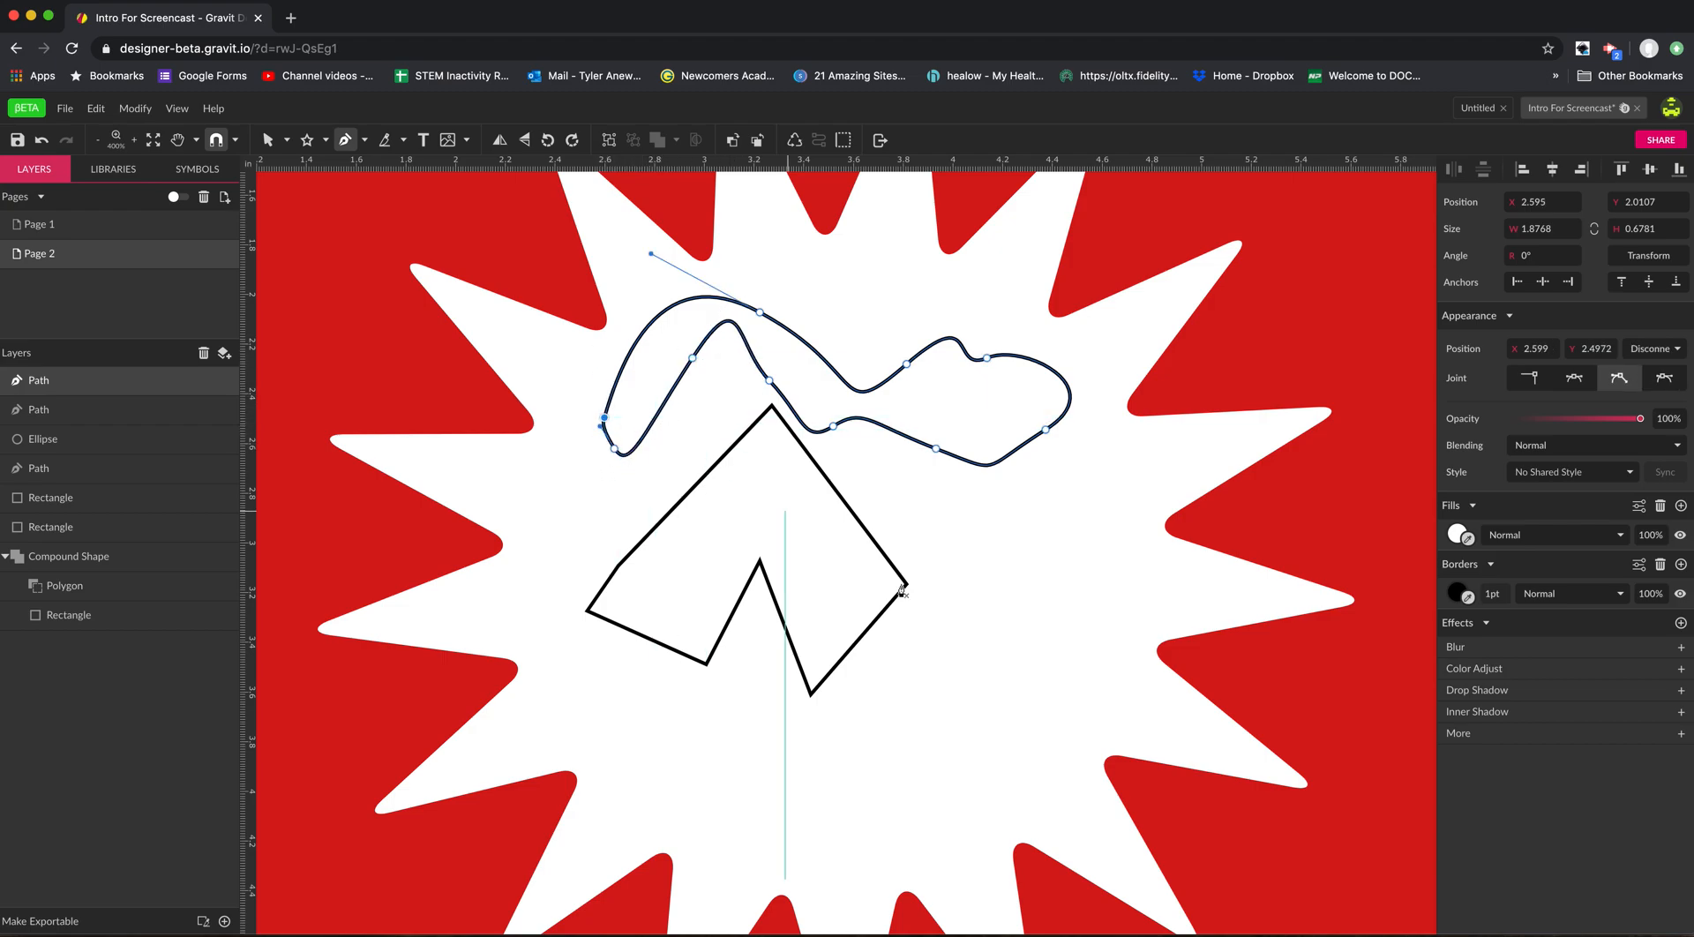
Draw a closed curved bottle-like shape about 0.87 × 1.26 in beside the angular shape with the Pen tool.
left_click(1017, 588)
left_click_drag(1057, 692, 1015, 783)
left_click_drag(965, 792, 867, 744)
left_click_drag(868, 705, 902, 659)
left_click_drag(925, 631, 960, 539)
left_click_drag(978, 506, 1099, 601)
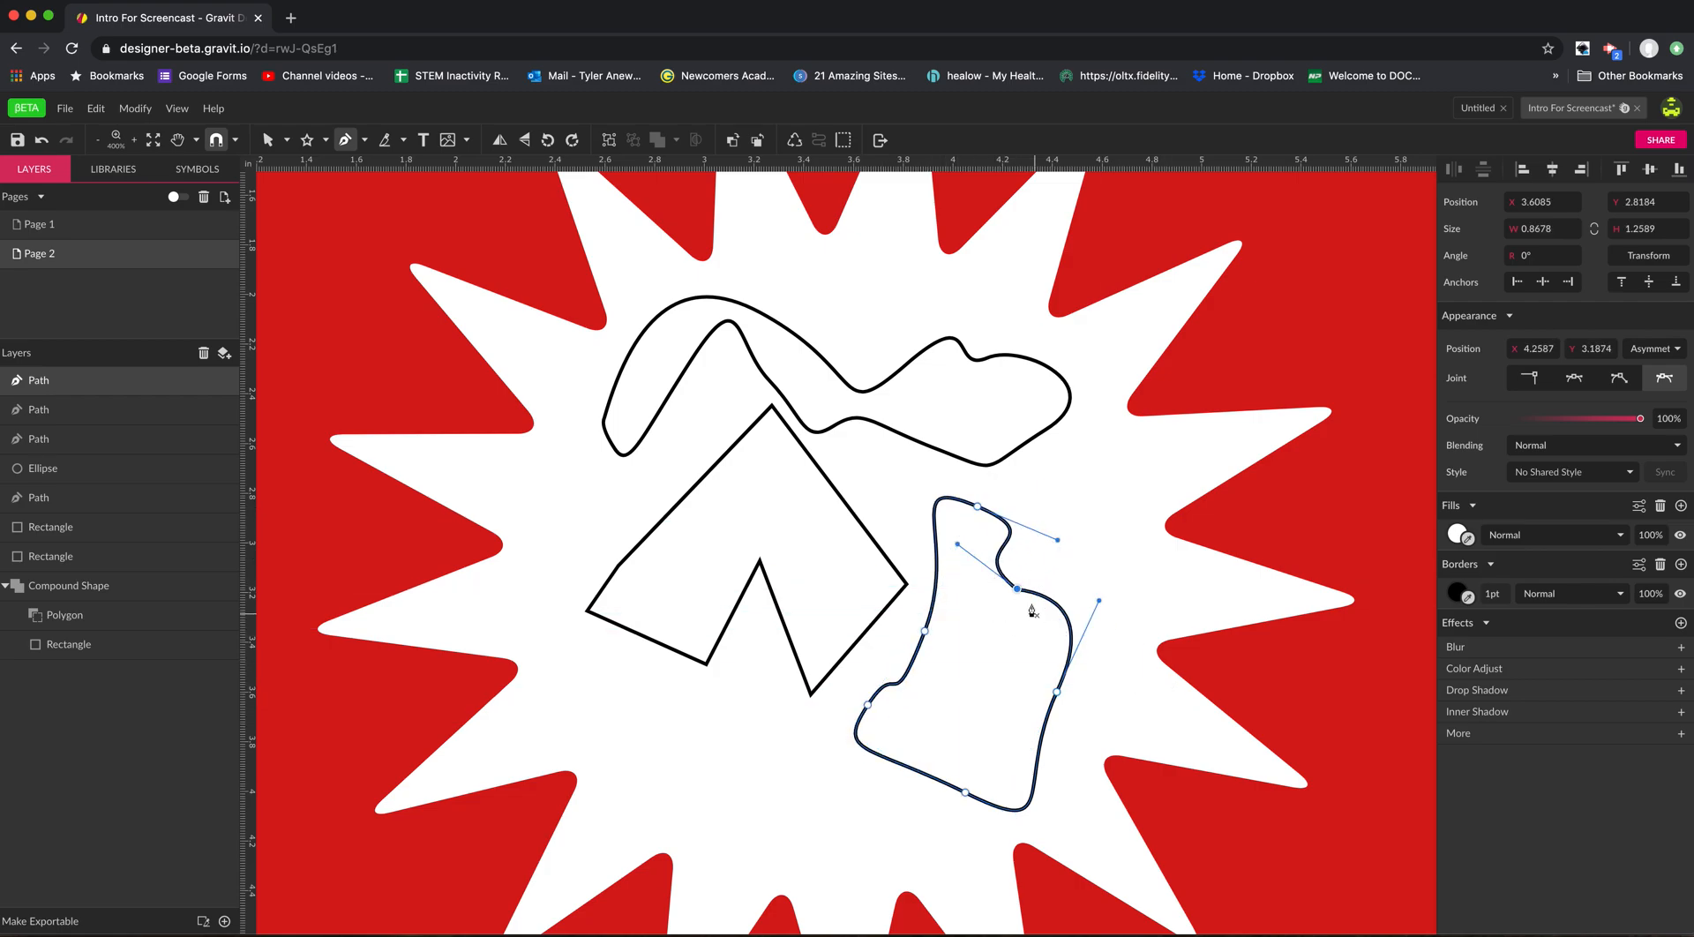
Draw a closed four-sided straight-edged shape about 0.65 × 0.80 in with the Bezigon tool.
left_click(364, 142)
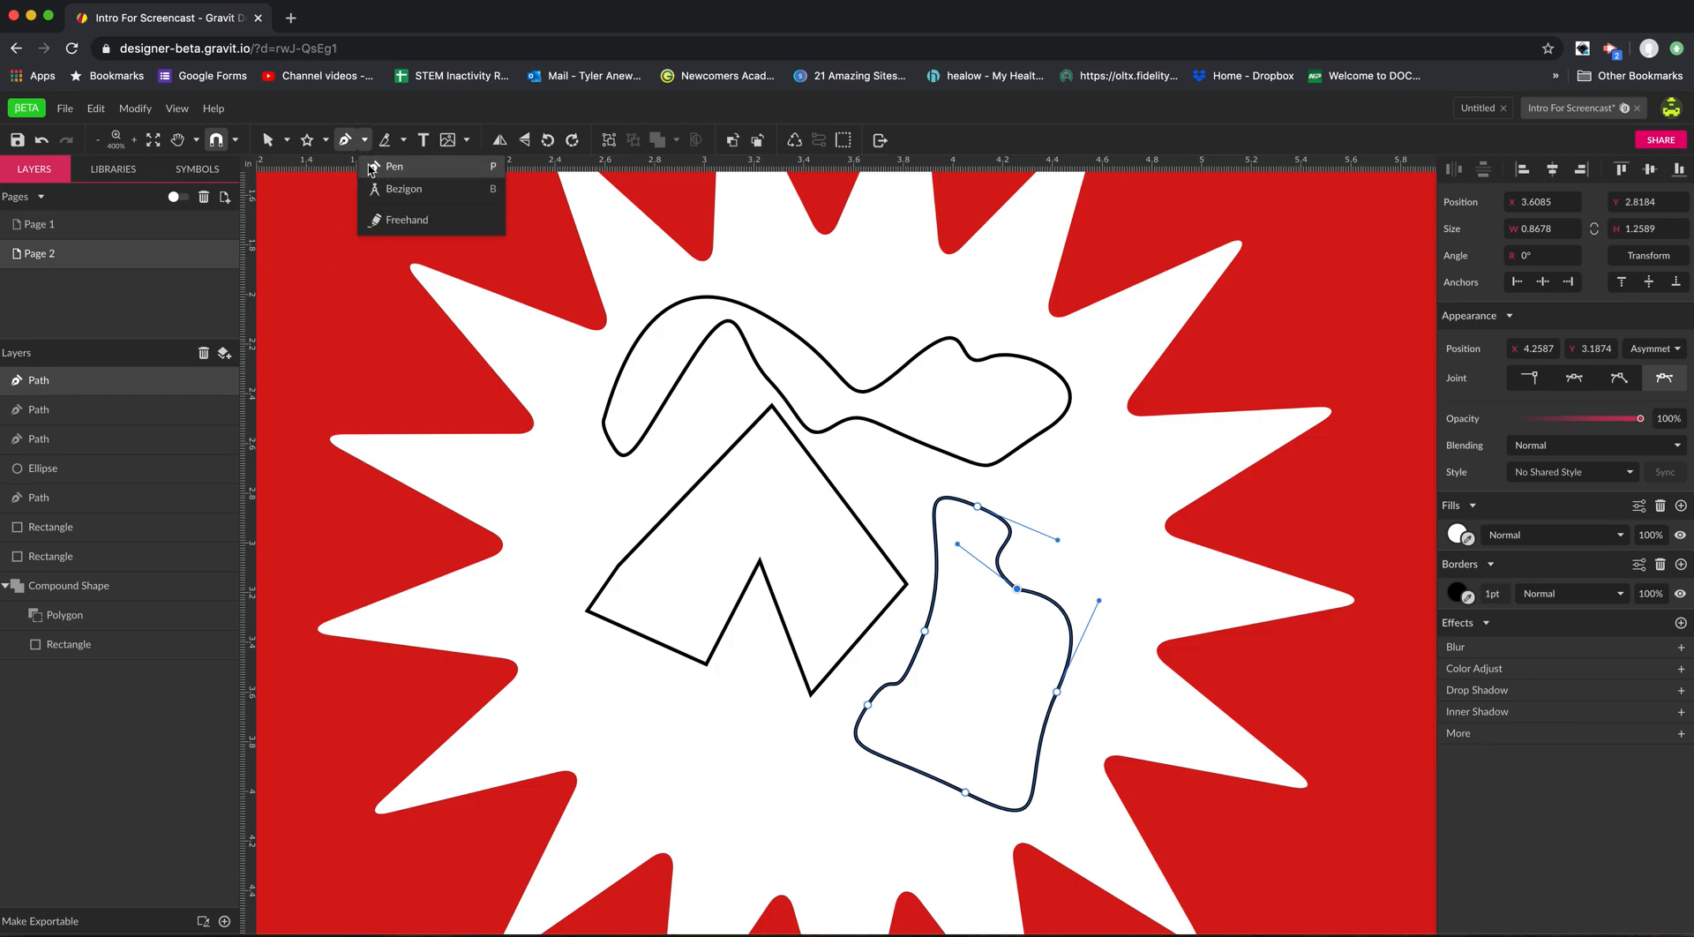
left_click(412, 199)
left_click(532, 514)
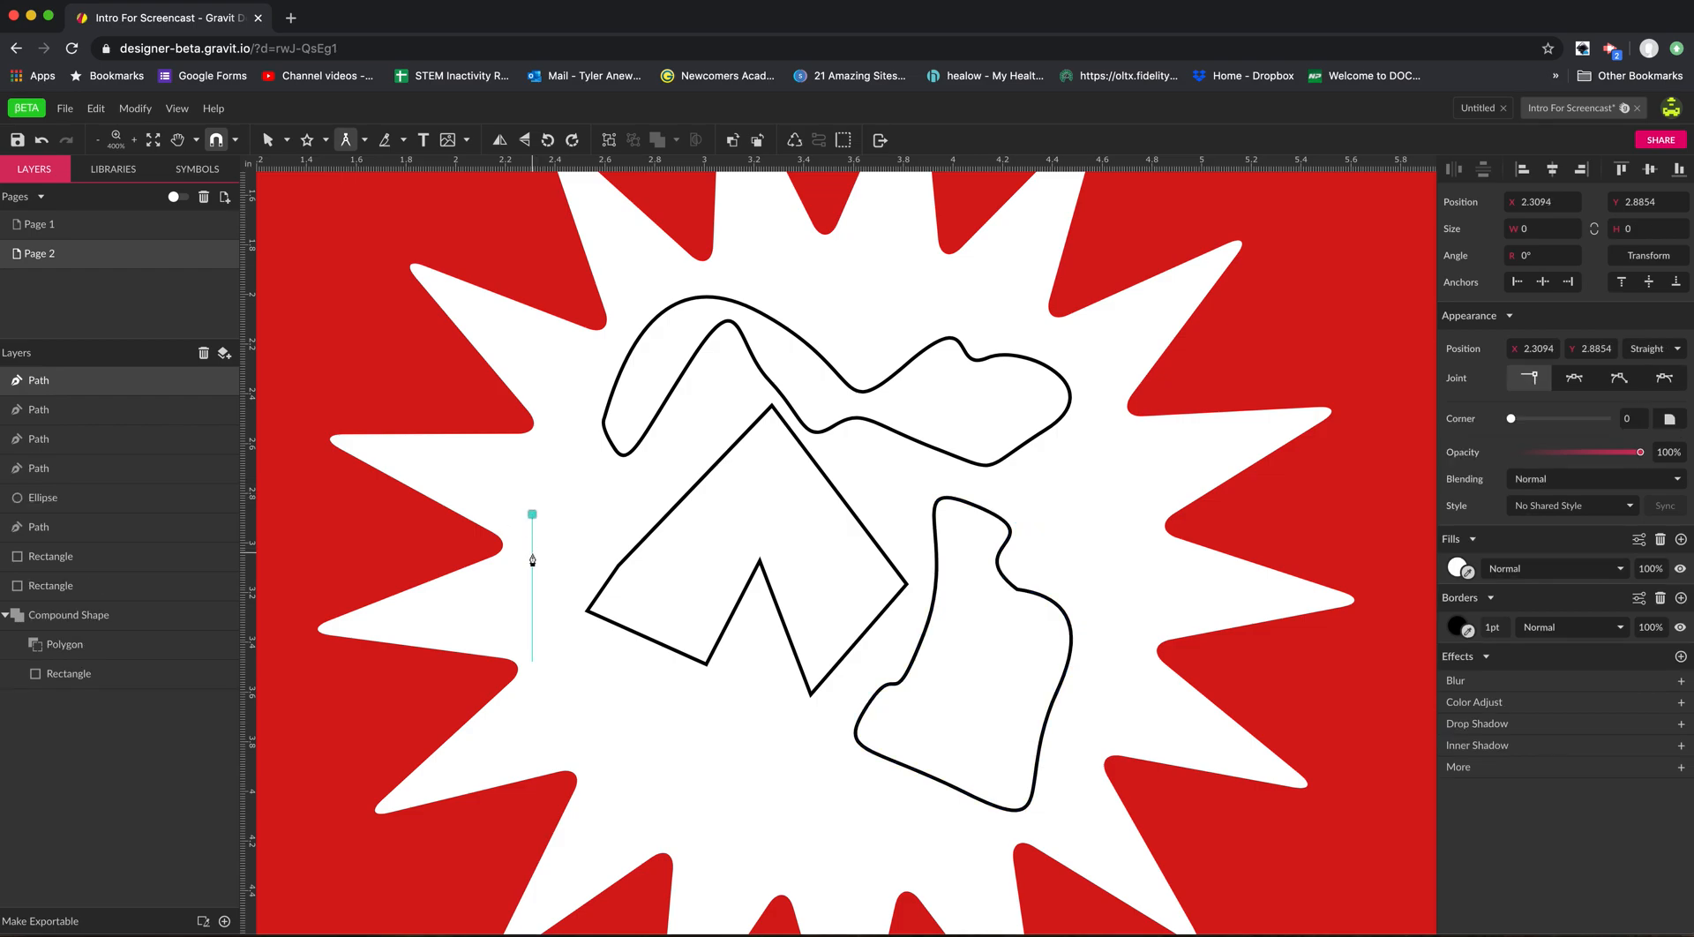
left_click(608, 713)
left_click_drag(492, 625, 456, 664)
left_click(445, 611)
left_click(532, 514)
Start a Bezigon path of straight segments followed by a rounded loop, about 0.57 × 0.81 in.
left_click(597, 653)
left_click(633, 599)
left_click(601, 502)
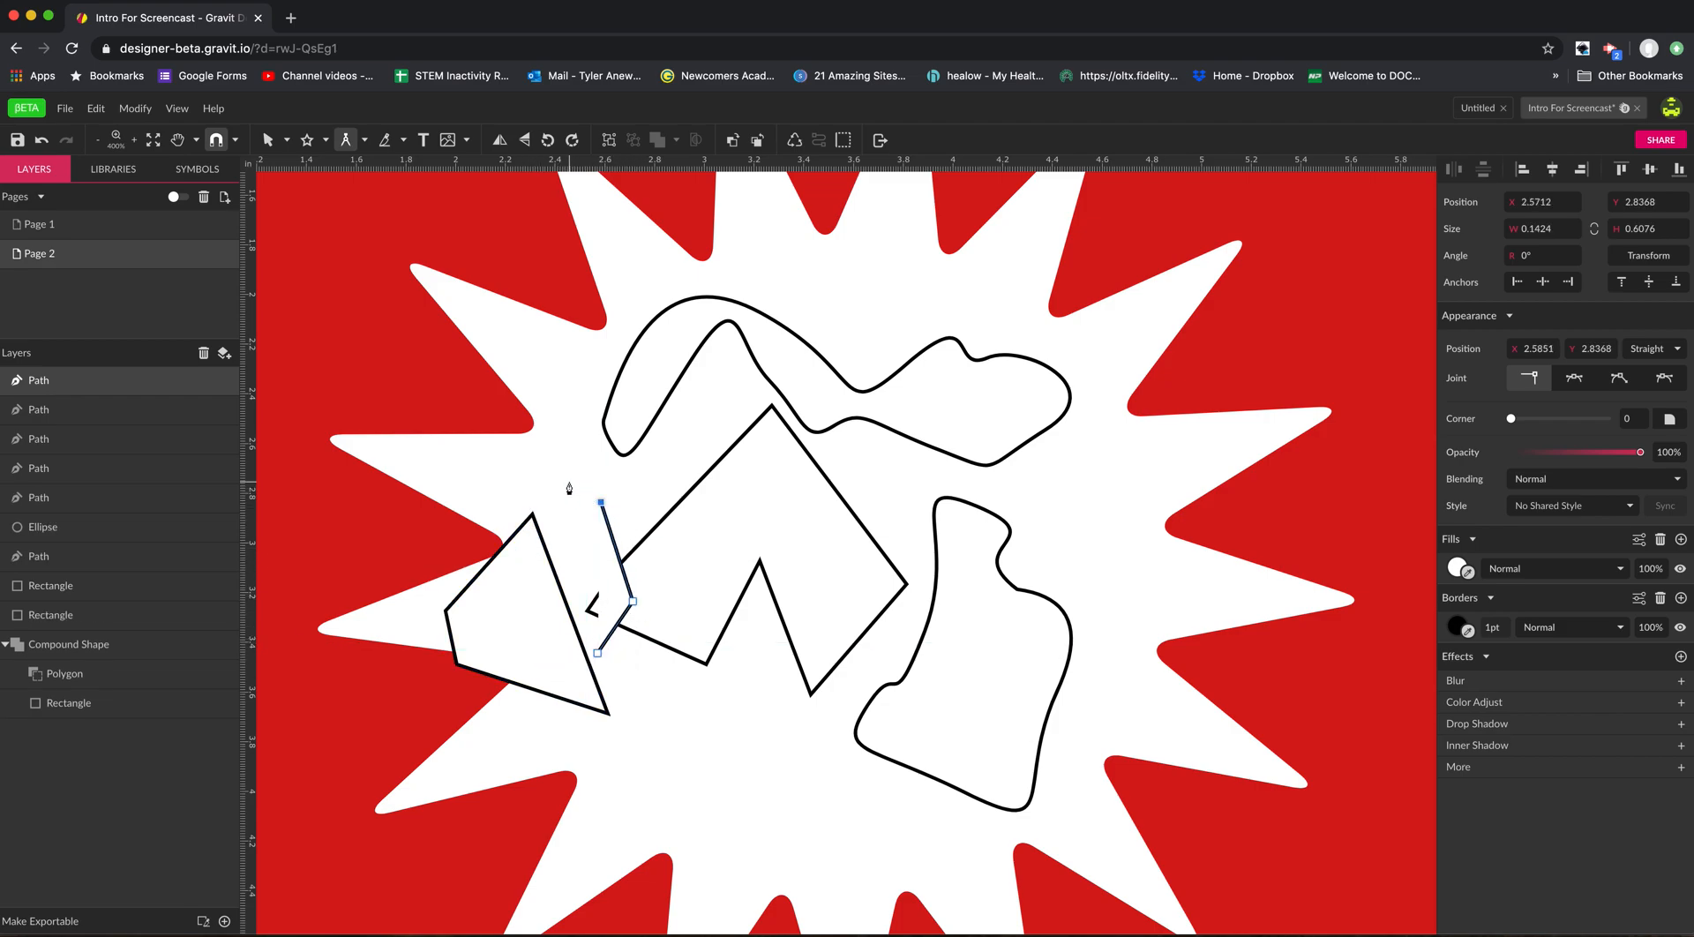
left_click(507, 502)
left_click(598, 566)
left_click(640, 491, "alt")
left_click(531, 466, "alt")
left_click(501, 572, "alt")
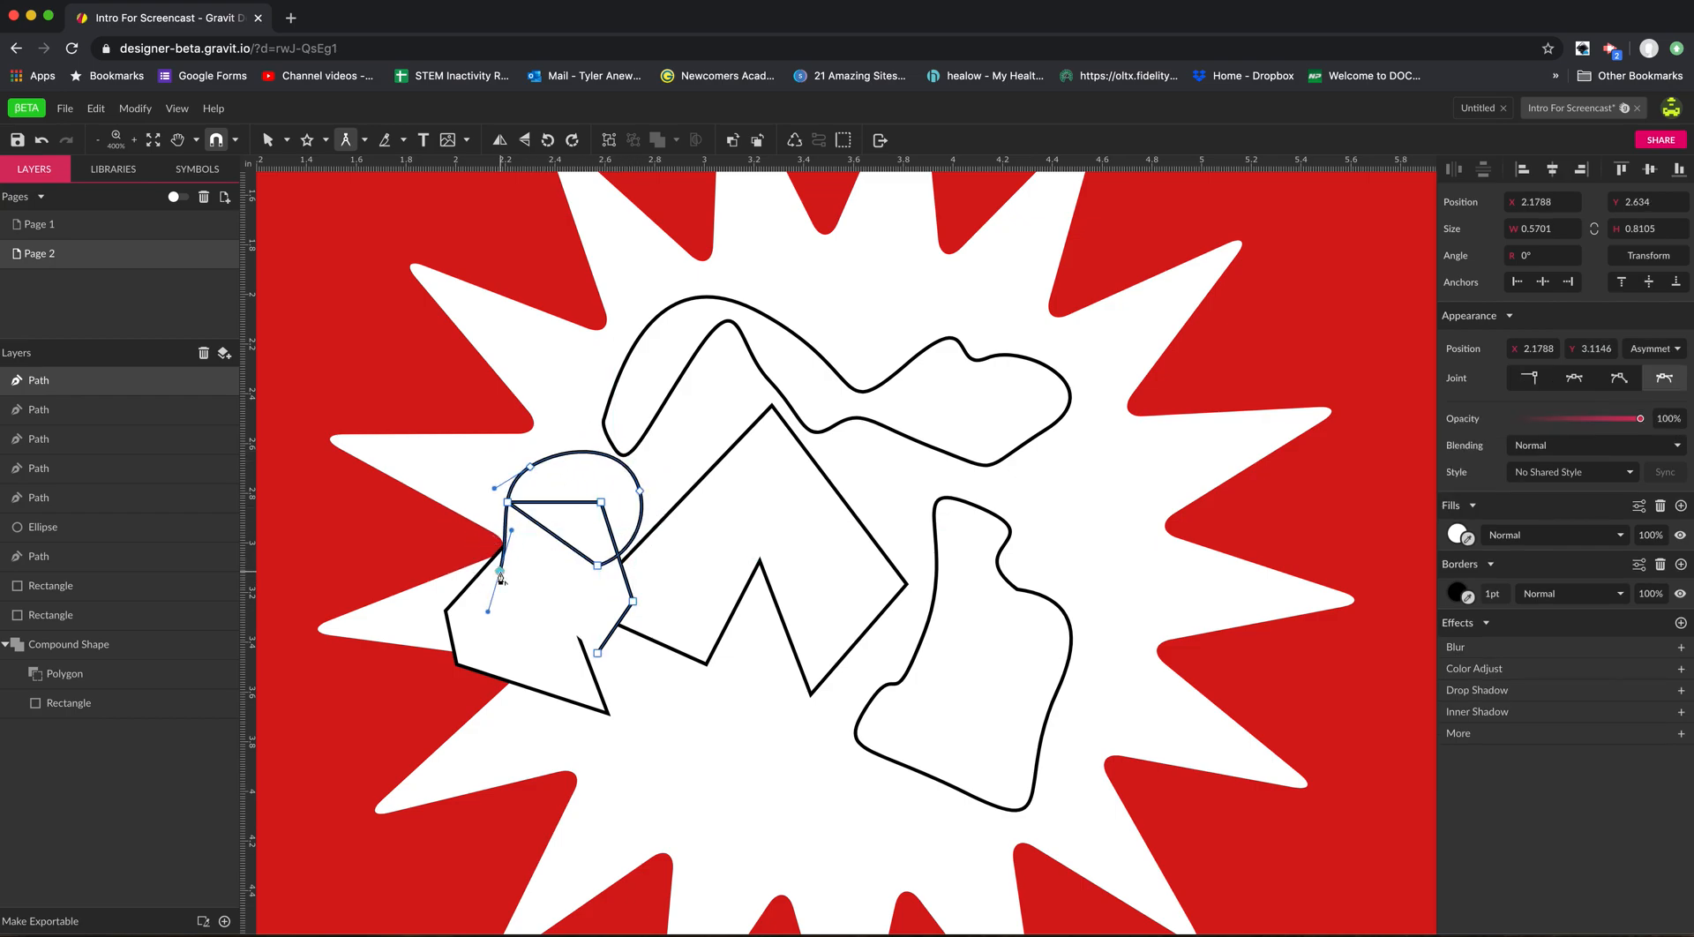
Extend the Bezigon path with smooth curved points sweeping over the angular shape, to about 1.57 × 1.34 in overall.
left_click(759, 775, "alt")
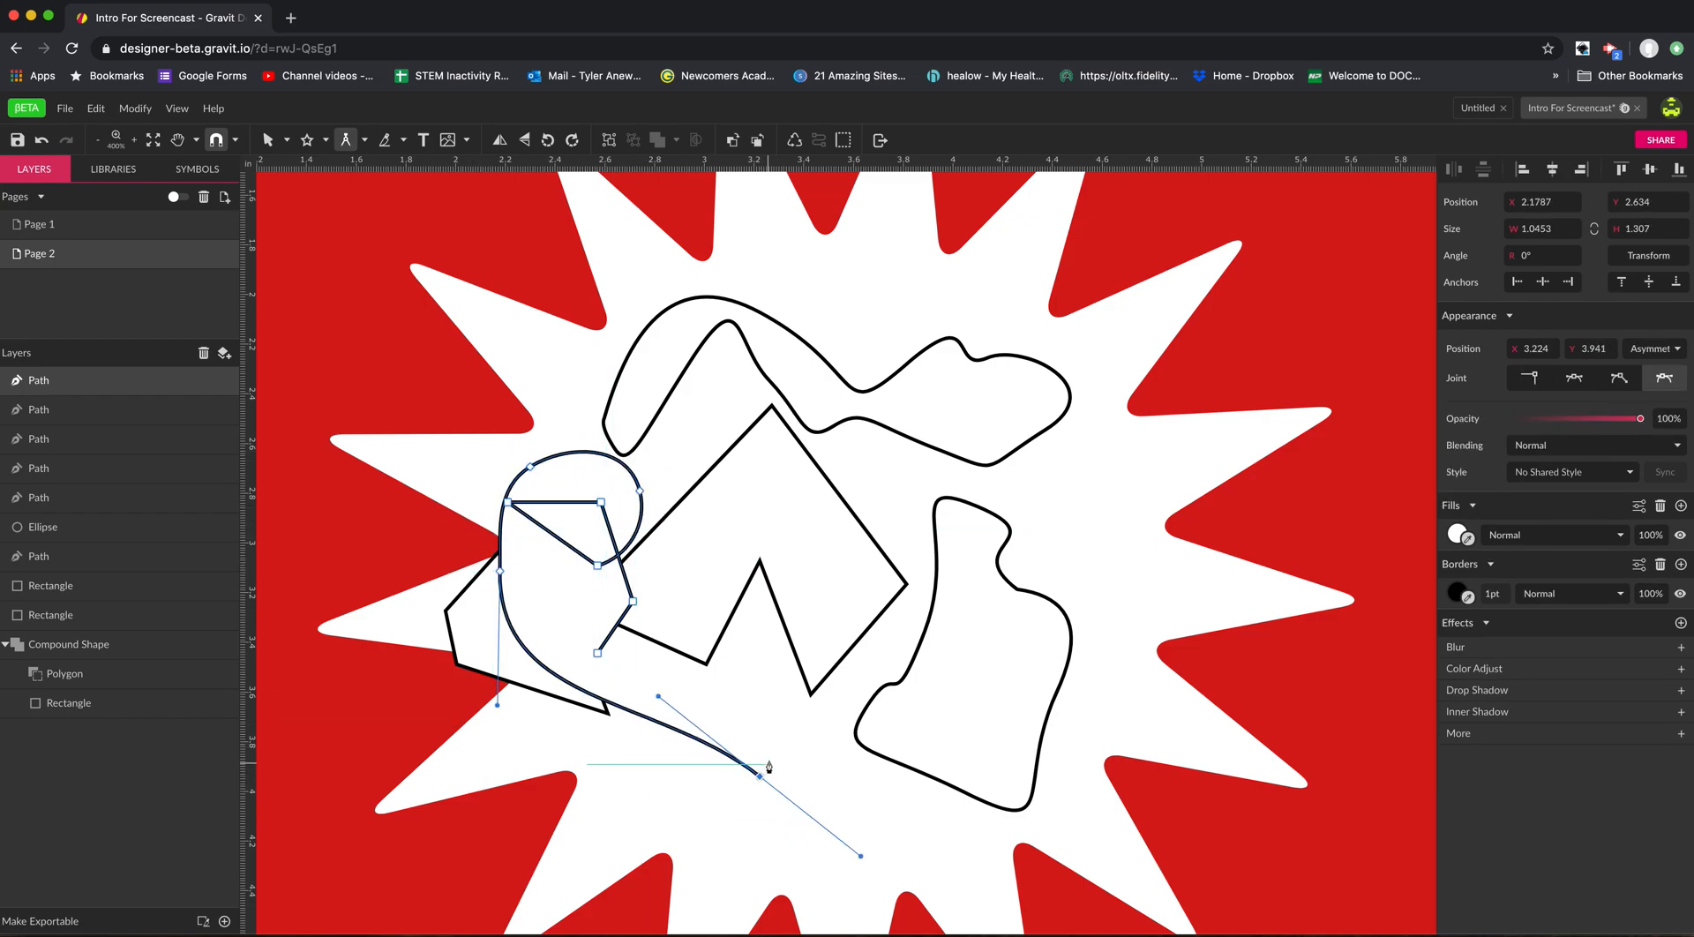
left_click_drag(878, 808, 891, 656)
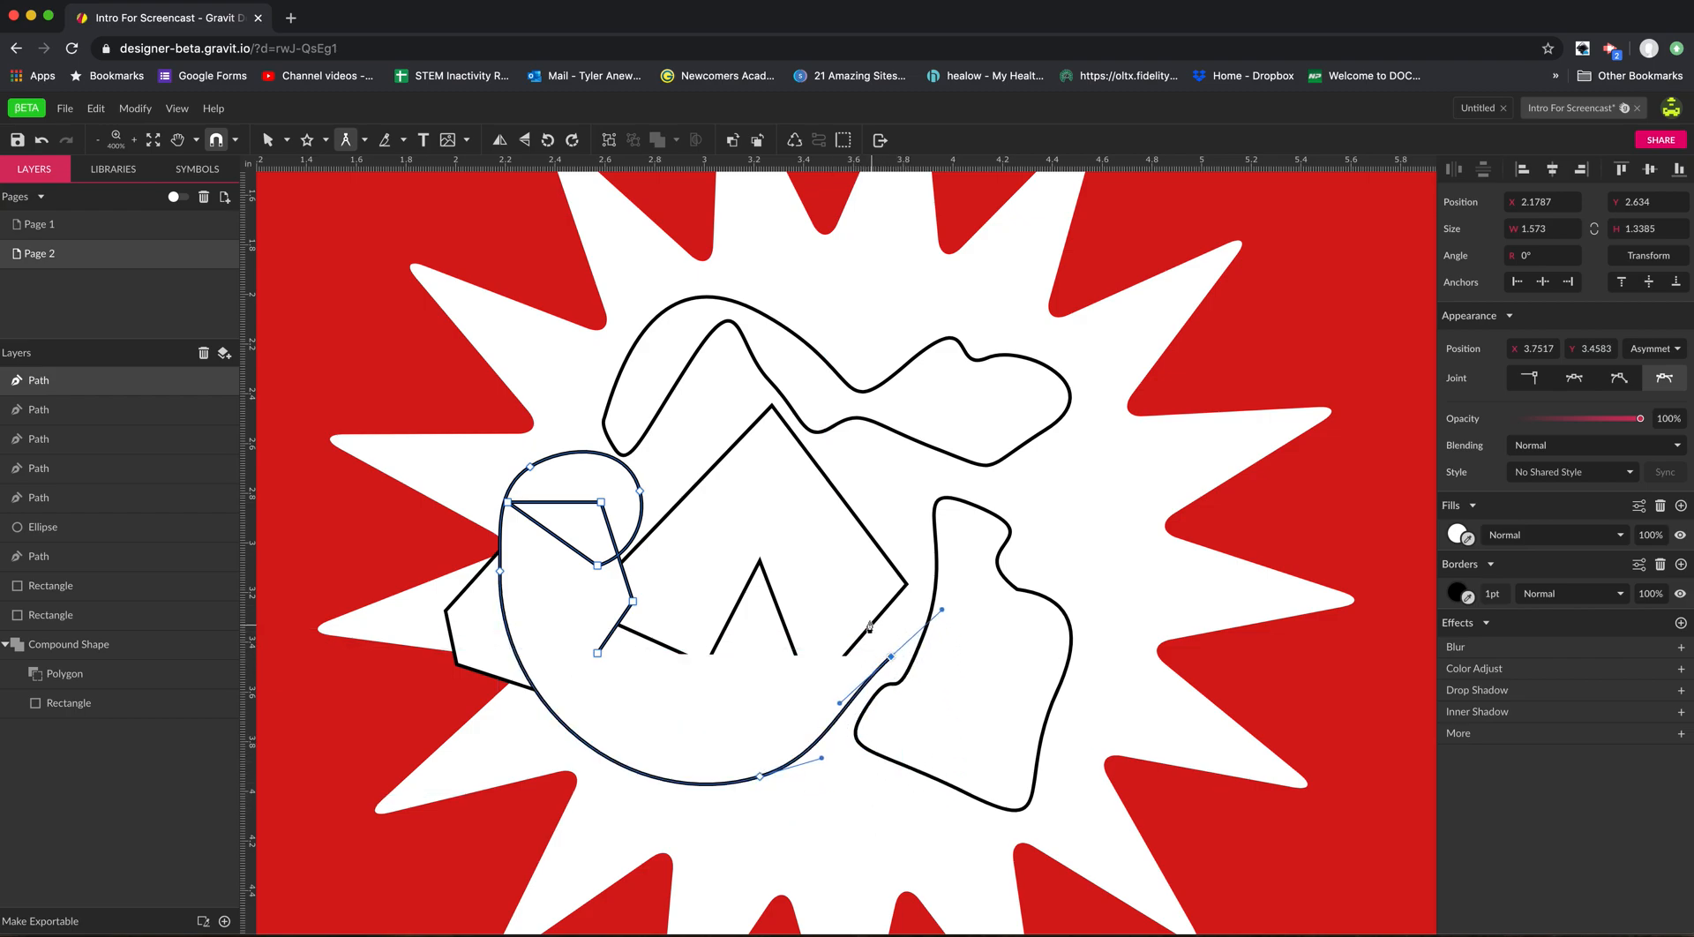
left_click_drag(750, 547, 694, 503)
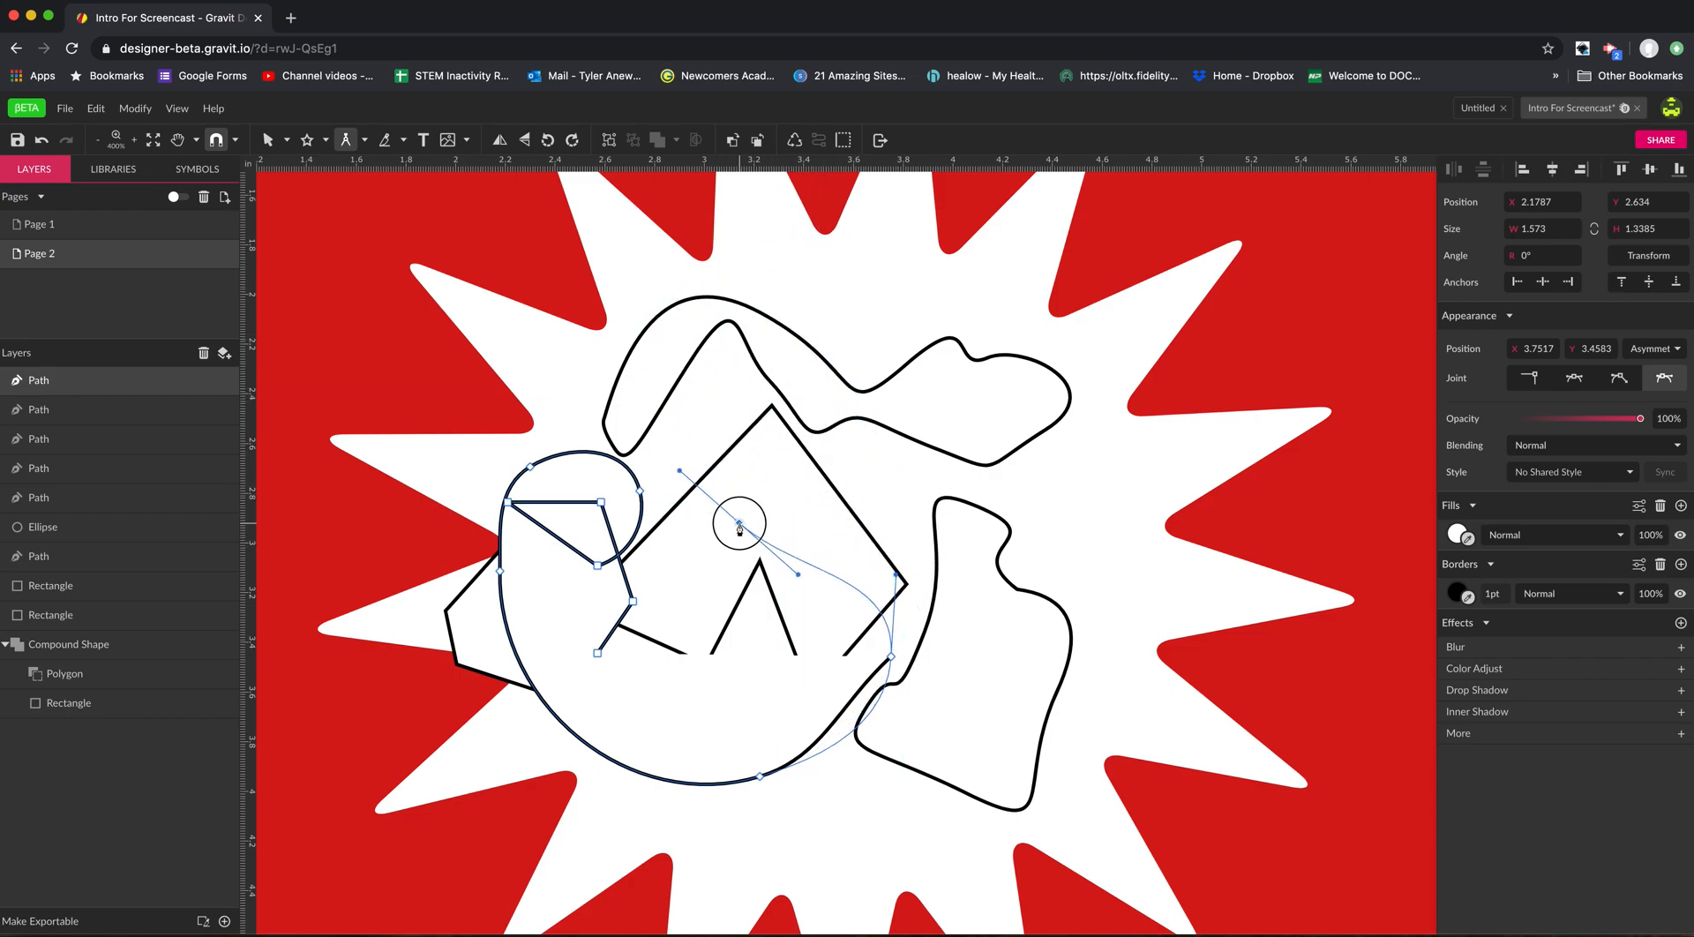
left_click(739, 525)
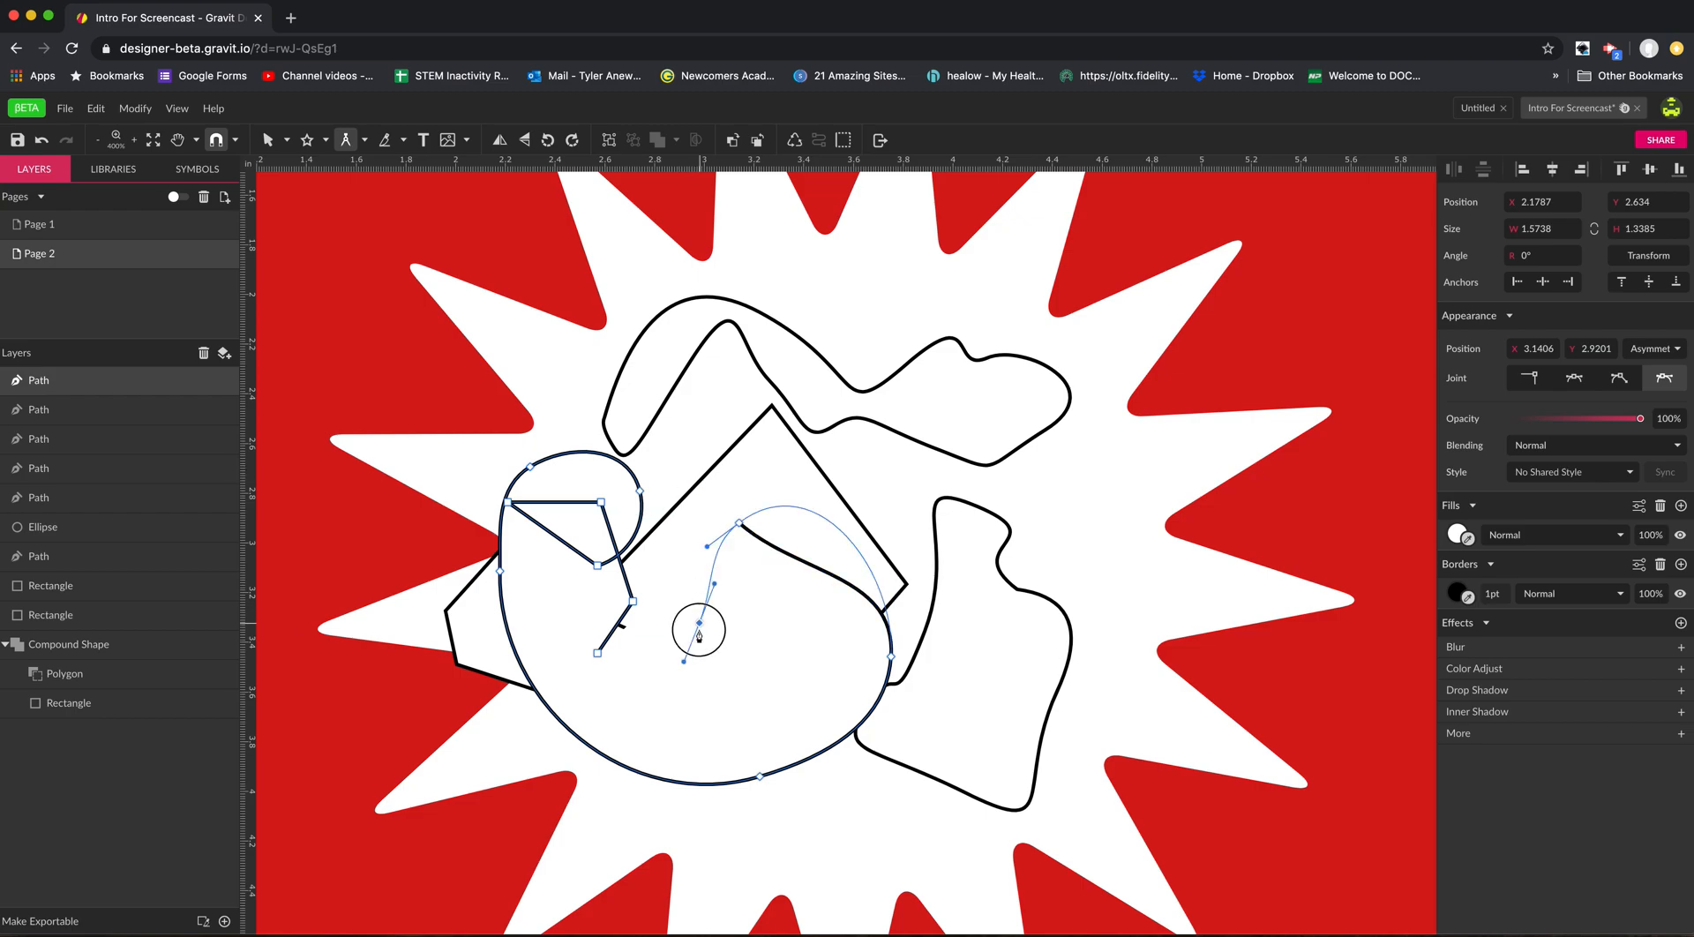
left_click_drag(712, 694, 618, 668)
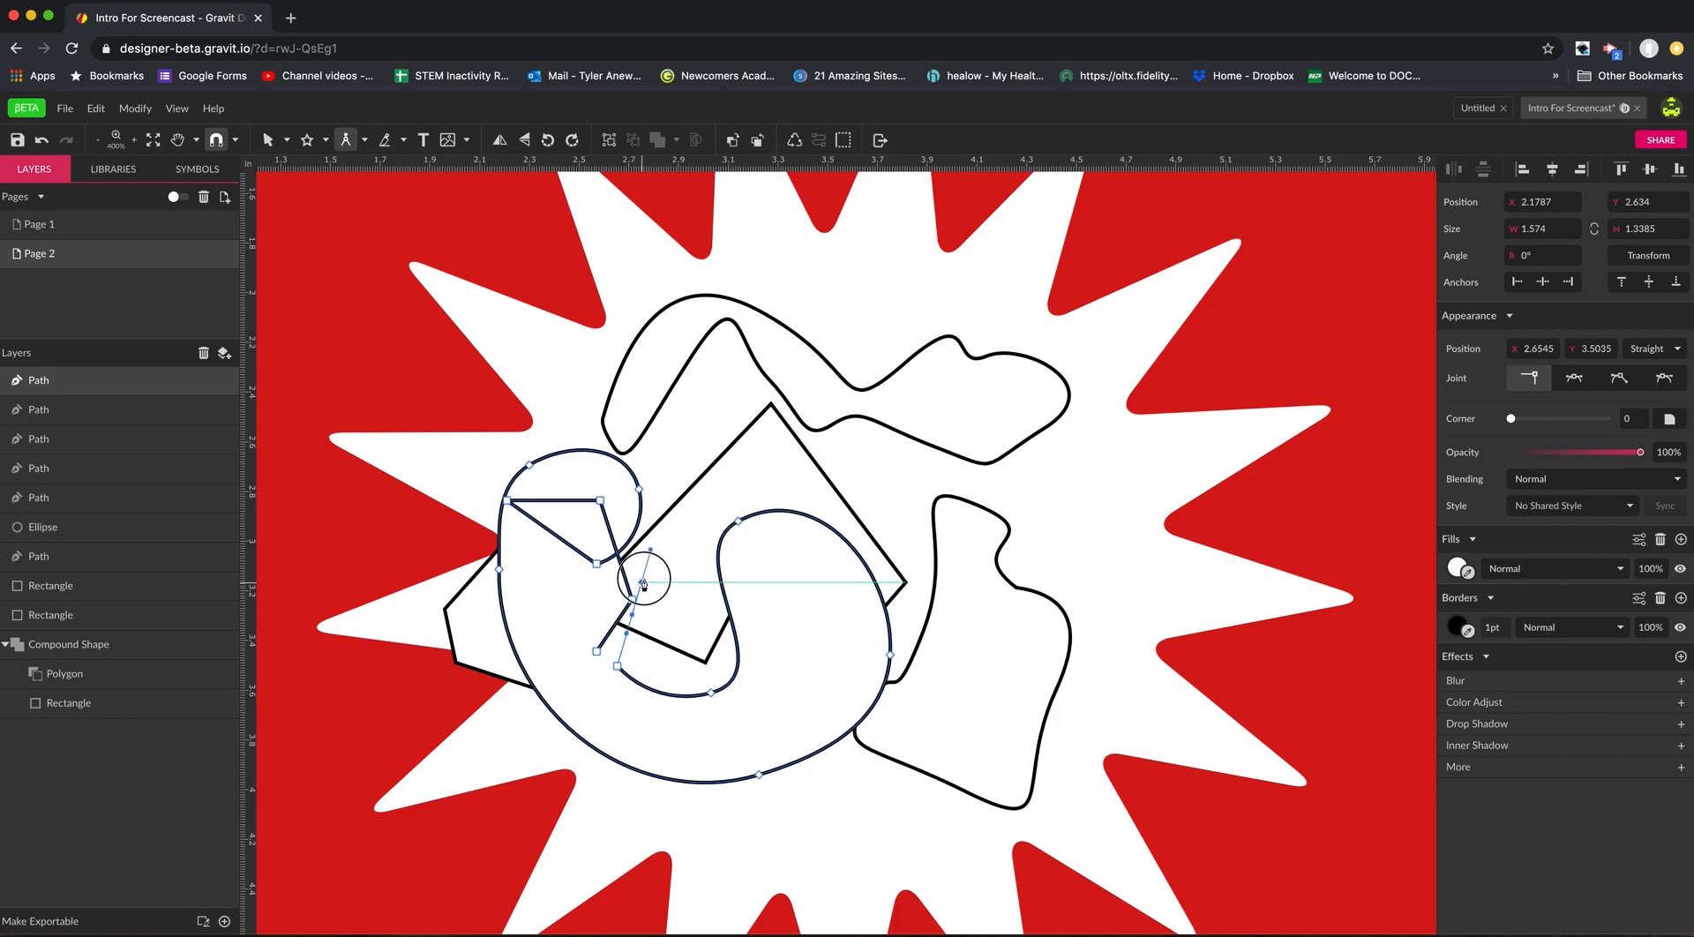
left_click(644, 579)
left_click(638, 494)
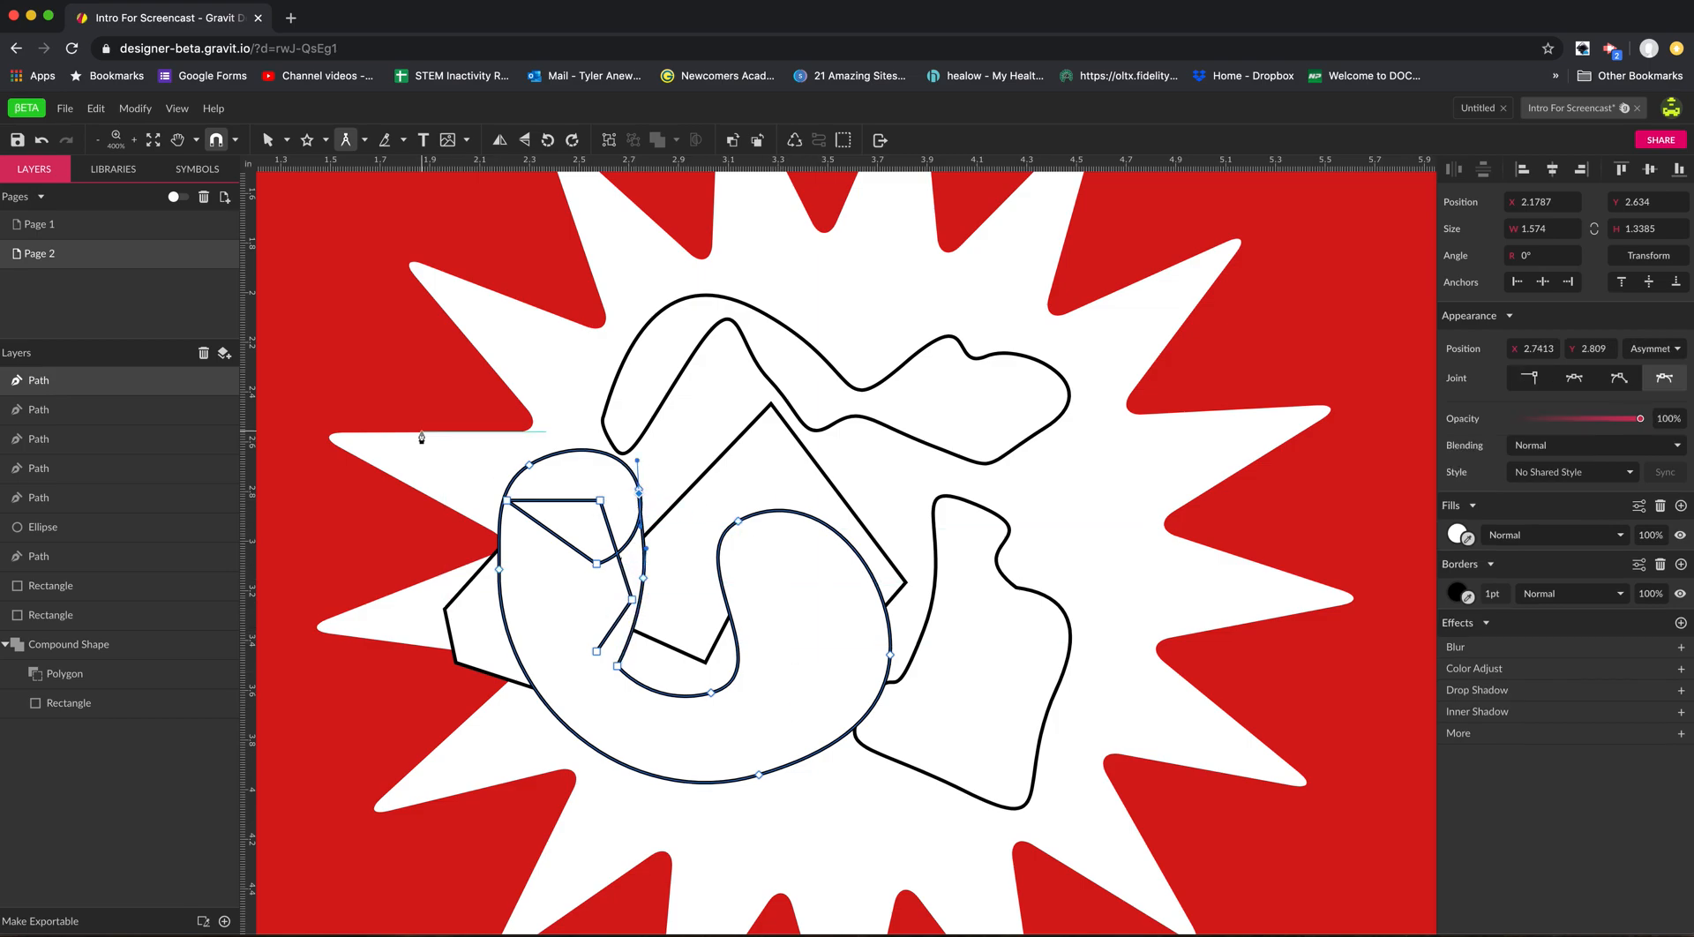
Try moving the red compound shape with the Pointer tool, and undo the move.
left_click(364, 144)
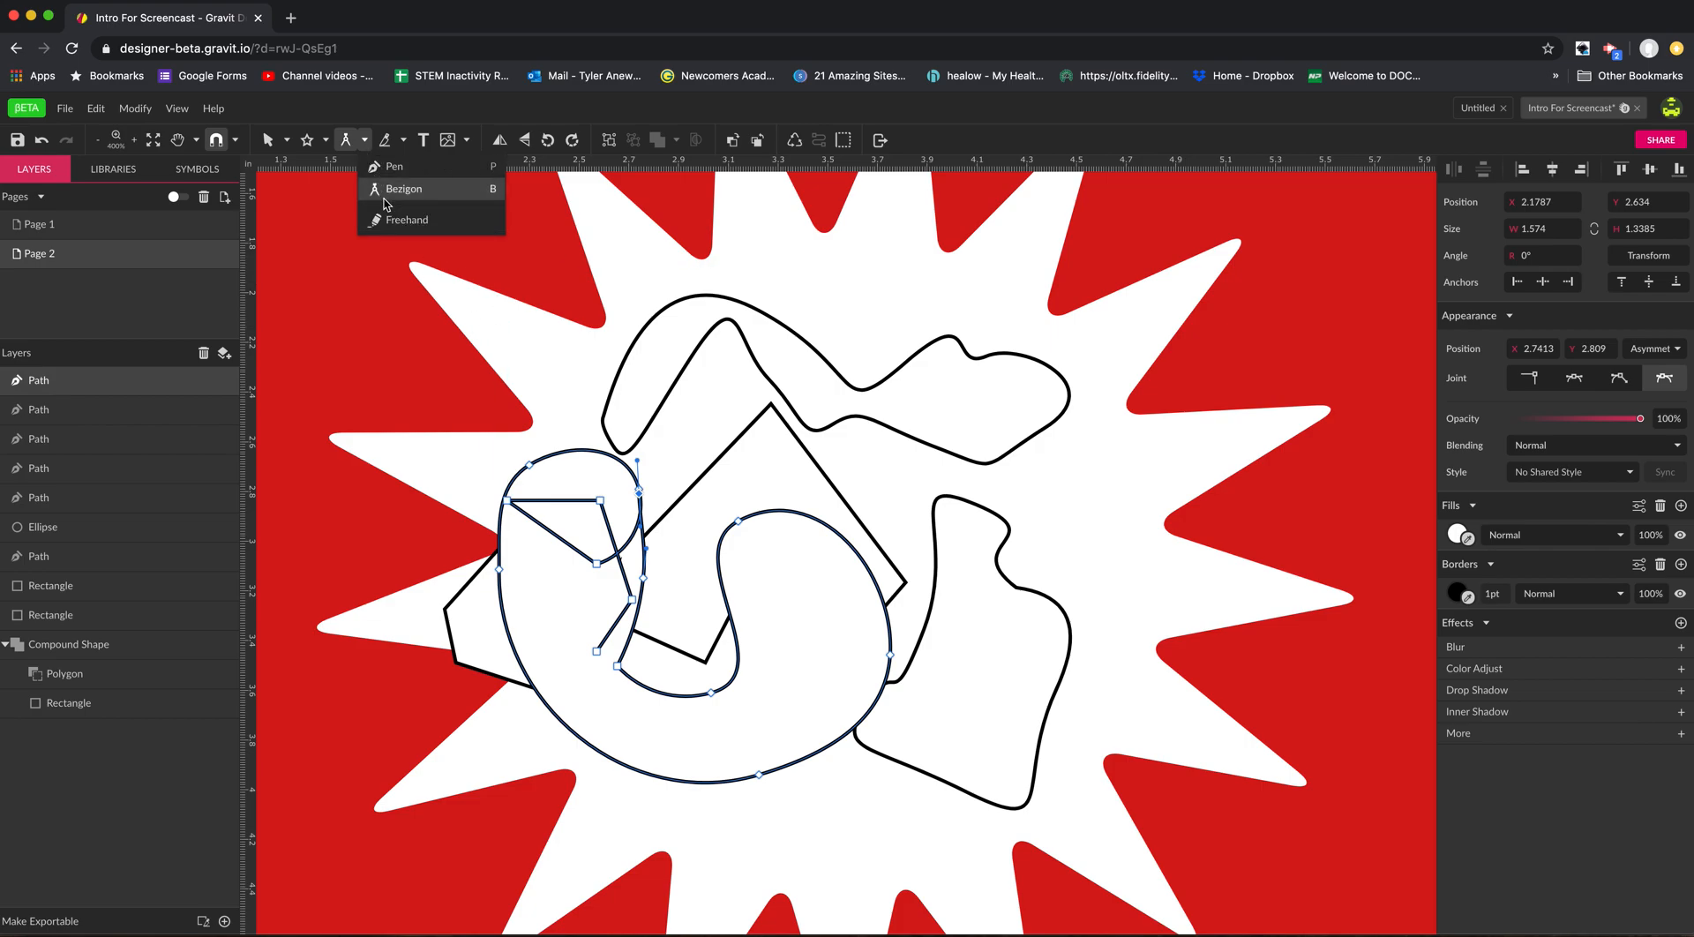
left_click(366, 141)
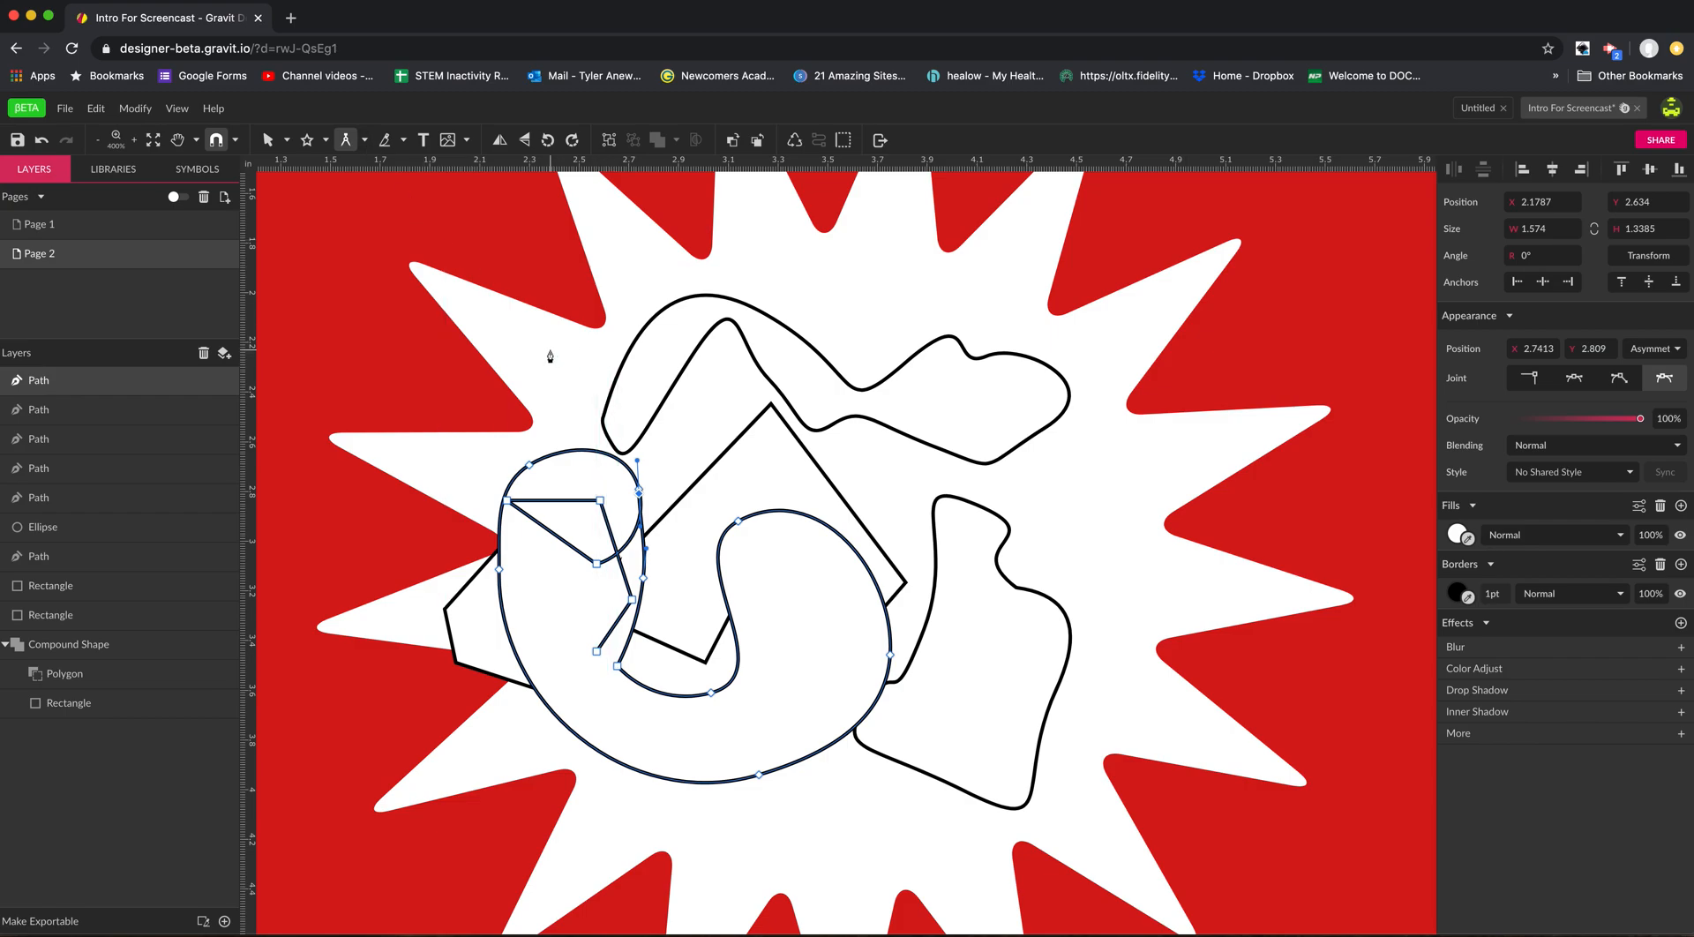
key("v")
left_click_drag(556, 351, 693, 481)
key("super+z")
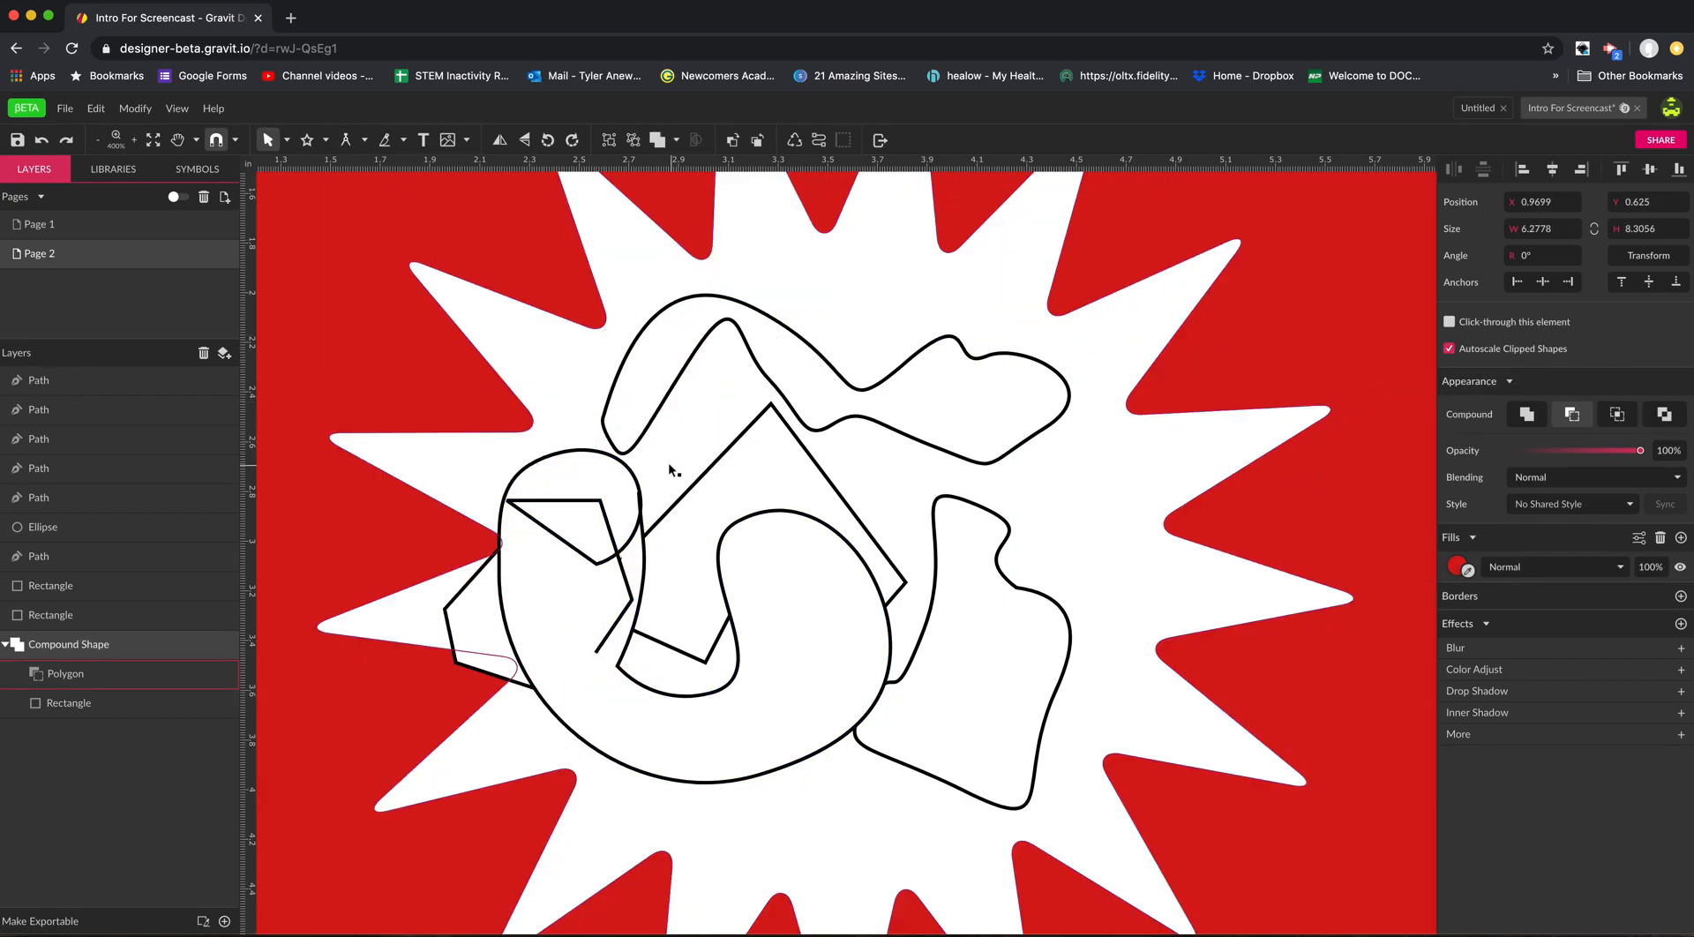
Delete the five Pen and Bezigon practice paths inside the starburst, dismissing the Java JDK prompt.
left_click(614, 417)
key("Delete")
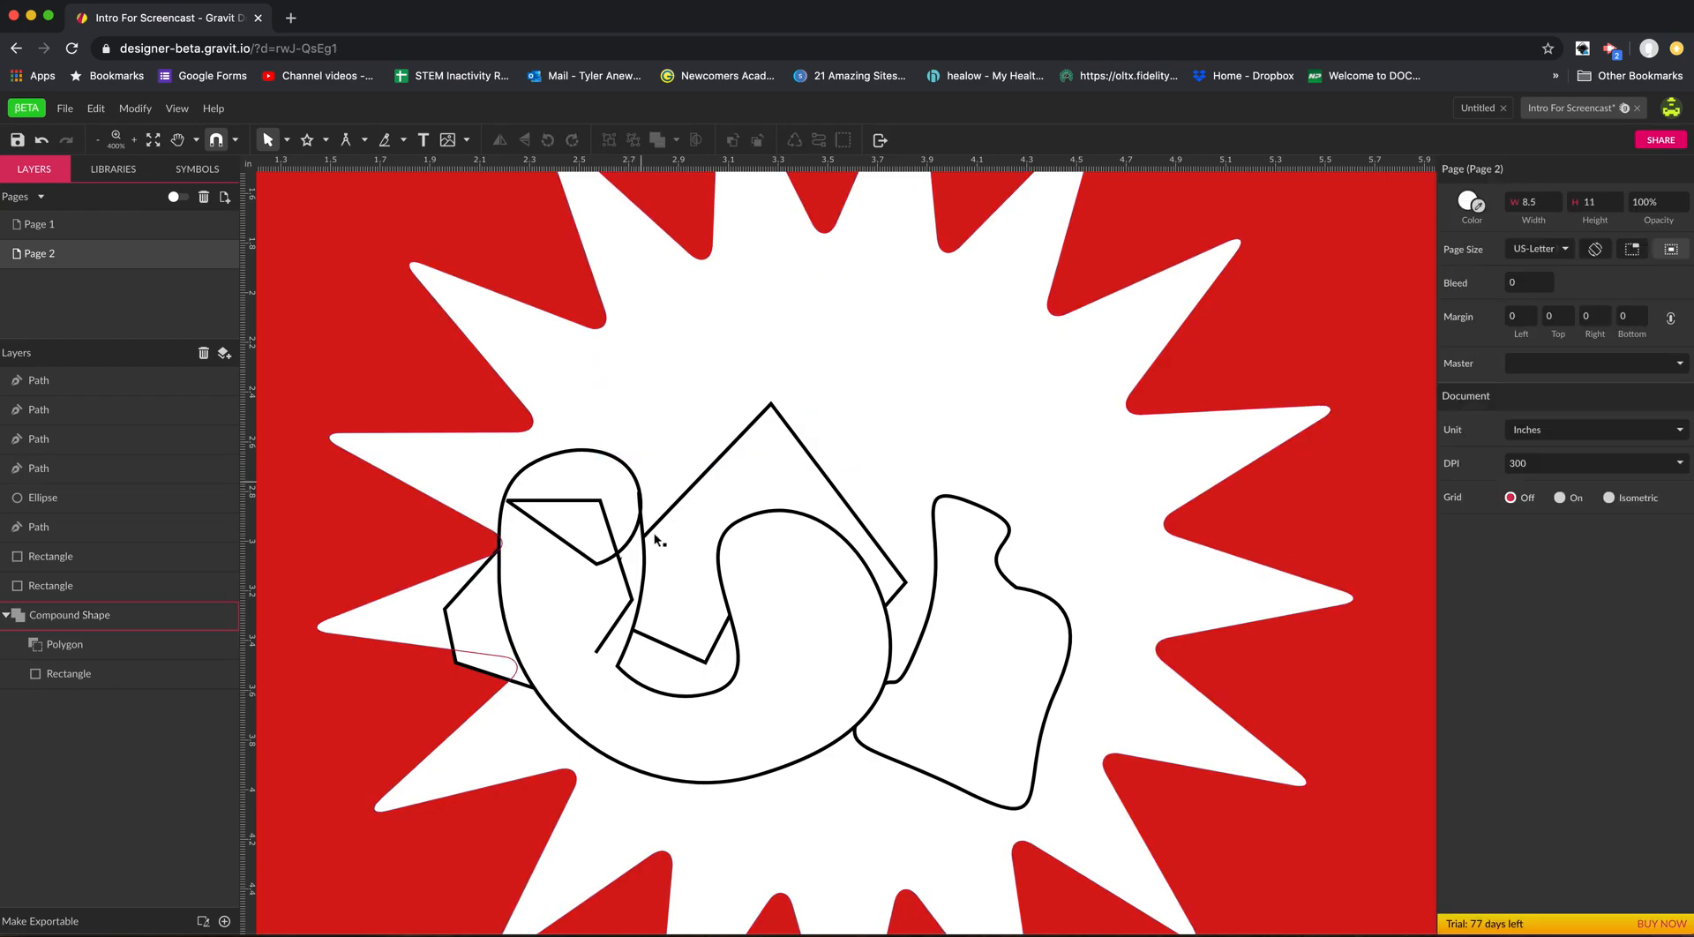
left_click(669, 644)
key("Delete")
left_click(628, 706)
key("Delete")
left_click(909, 681)
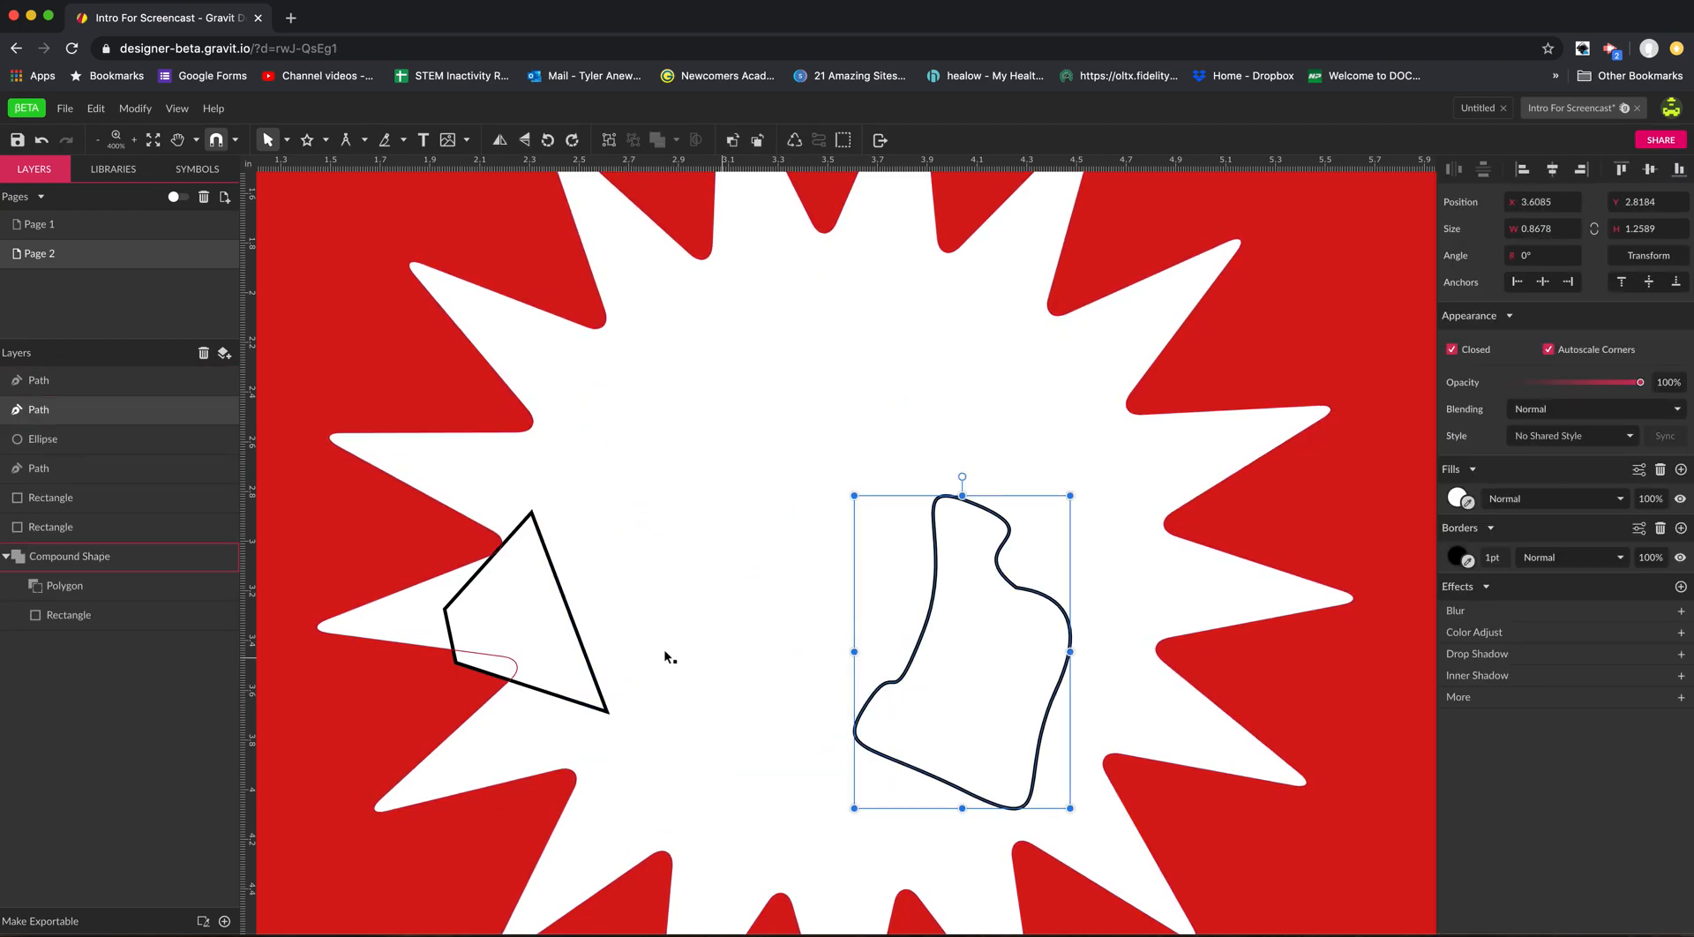
key("Delete")
left_click(547, 644)
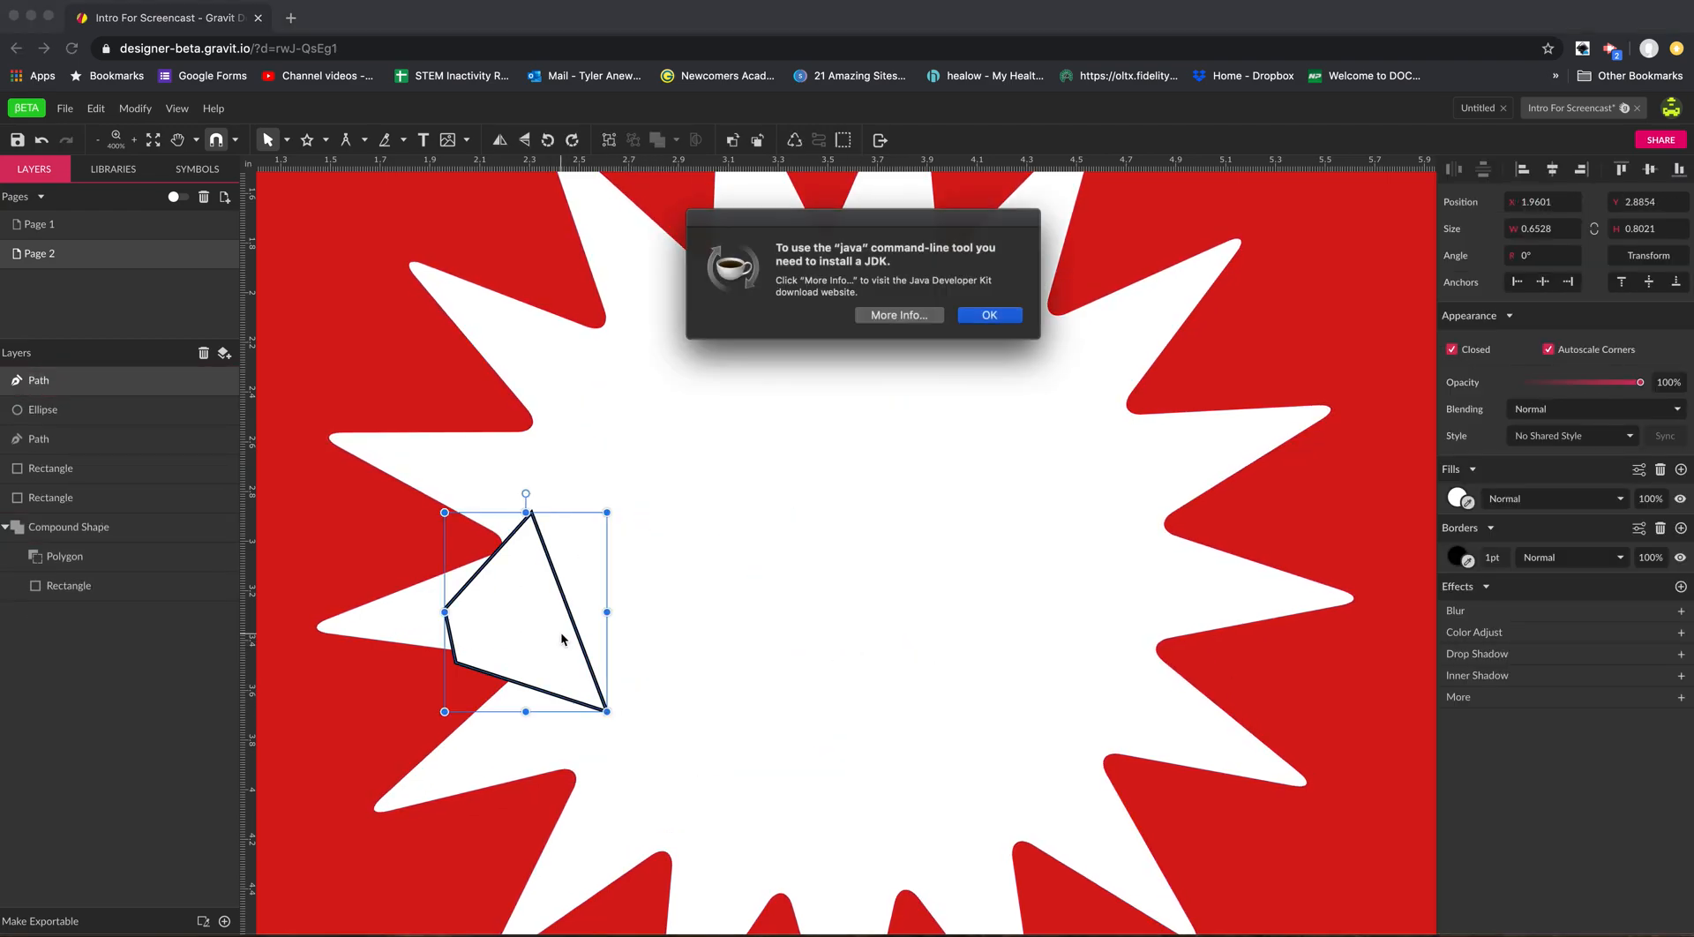
left_click(992, 316)
key("Delete")
Zoom out to 150% to view the red area below the starburst and the bottom of the page.
key("space")
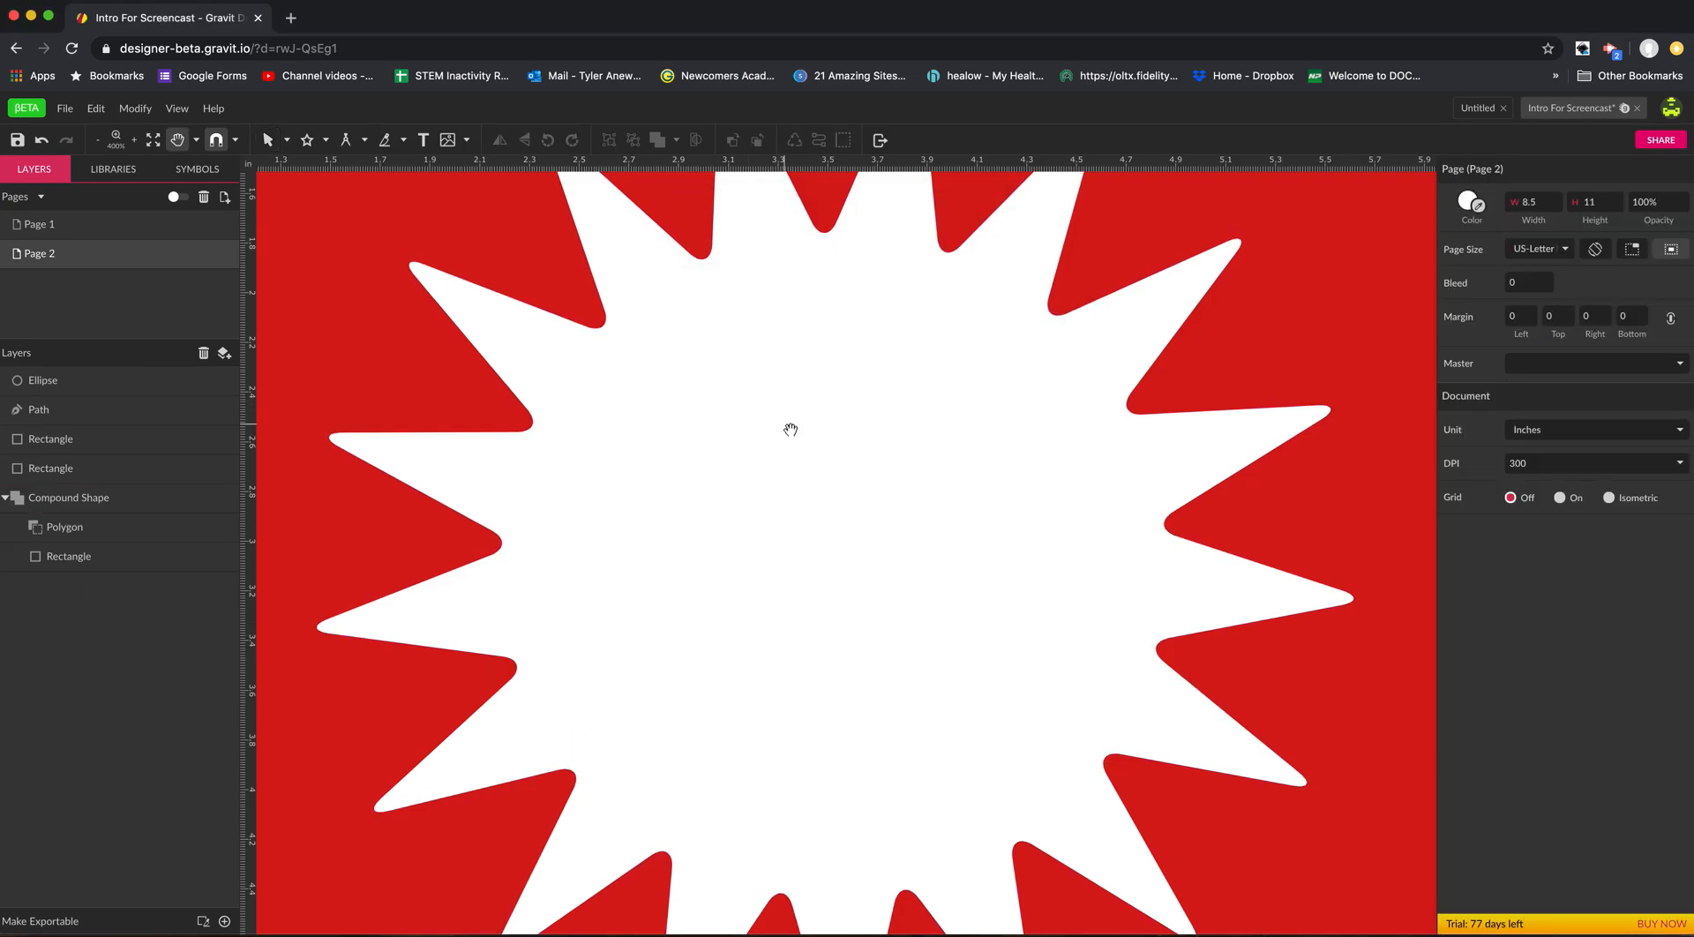
left_click_drag(787, 424, 654, 414)
left_click(674, 415, "alt+super")
left_click(680, 421, "alt")
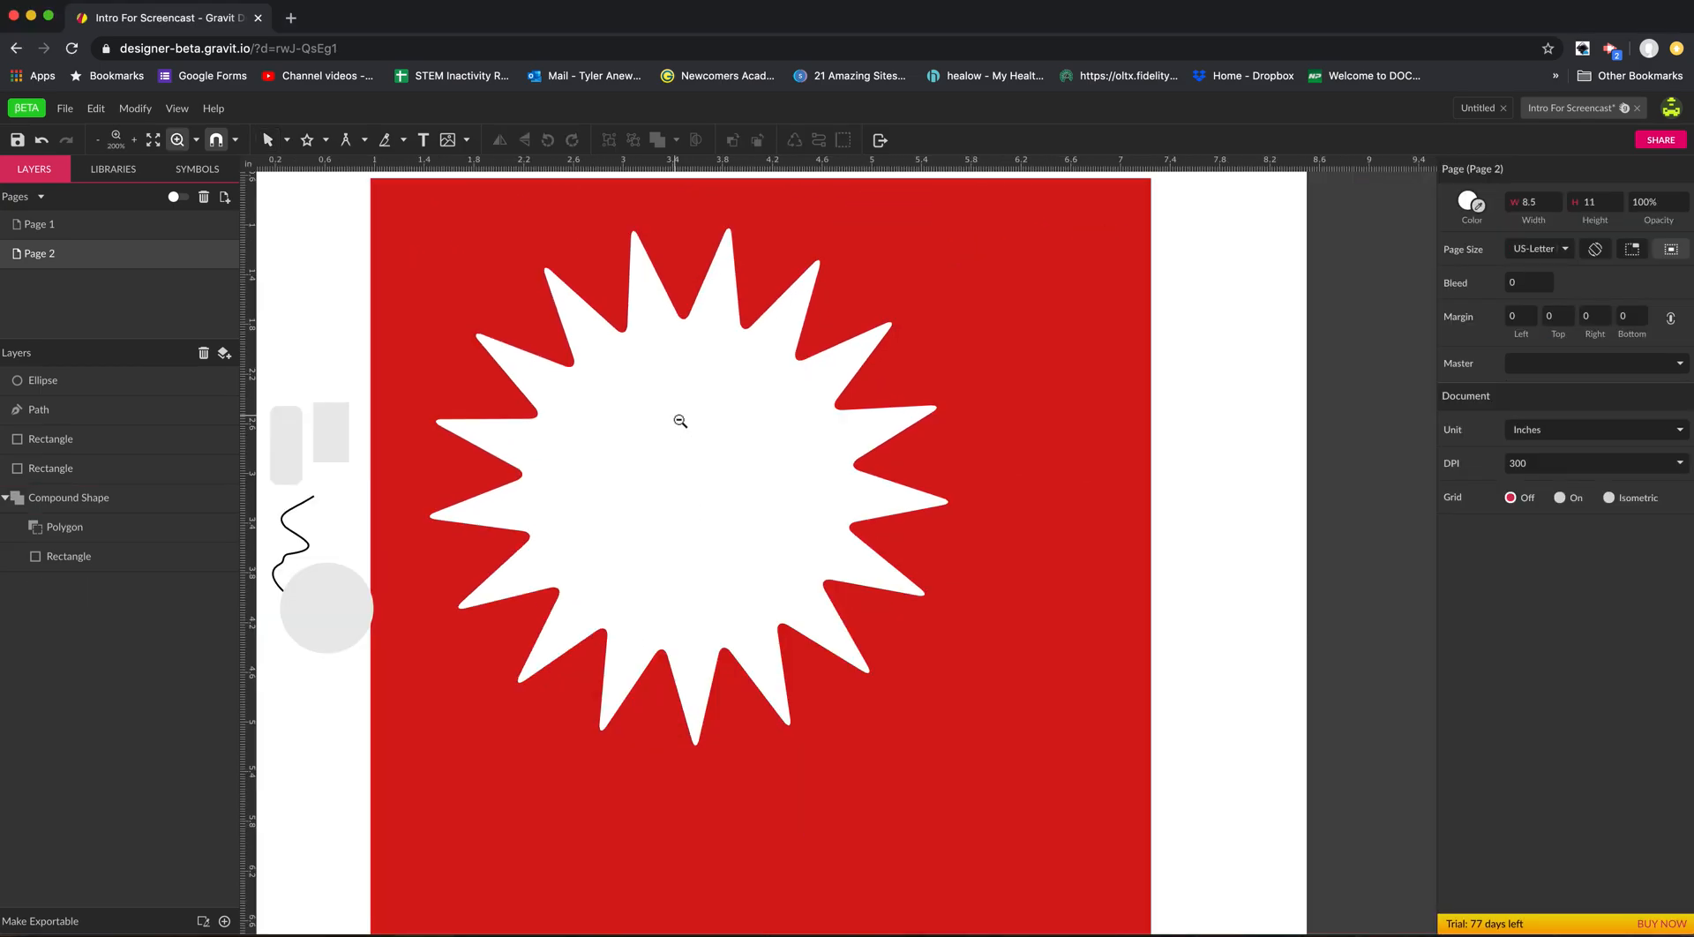
scroll(774, 566, "down", 5)
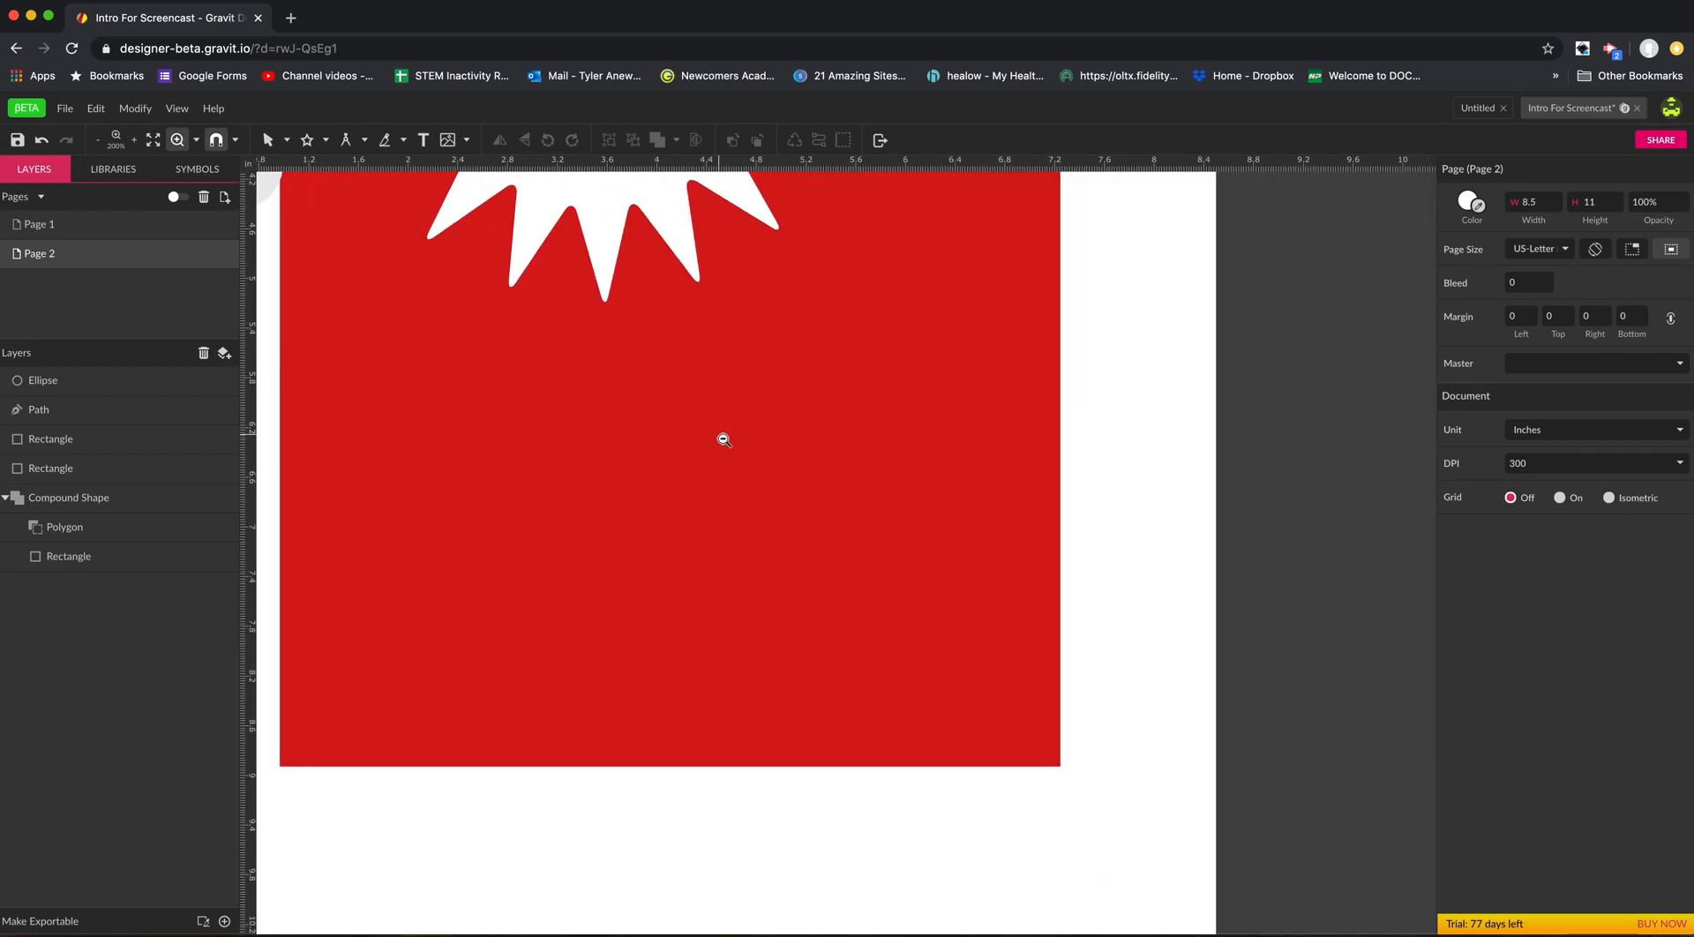
left_click(723, 440, "alt")
scroll(628, 420, "up", 3)
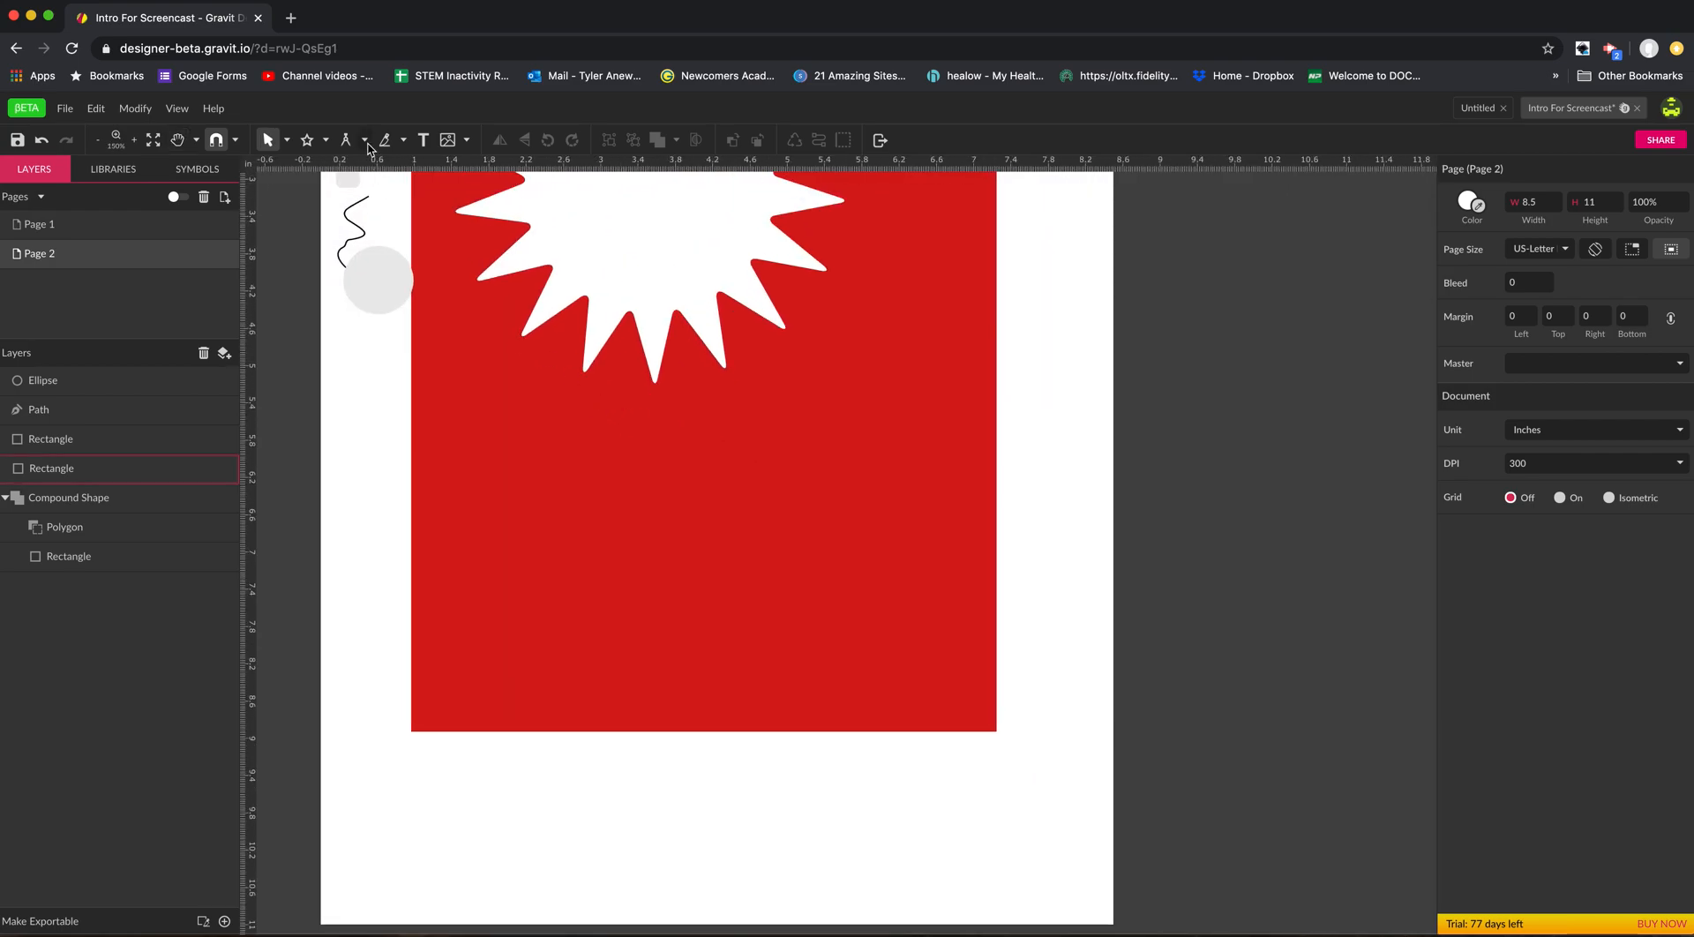
Move the red rectangle inside the compound shape slightly down and cut it across below the starburst with the Knife tool.
left_click(404, 142)
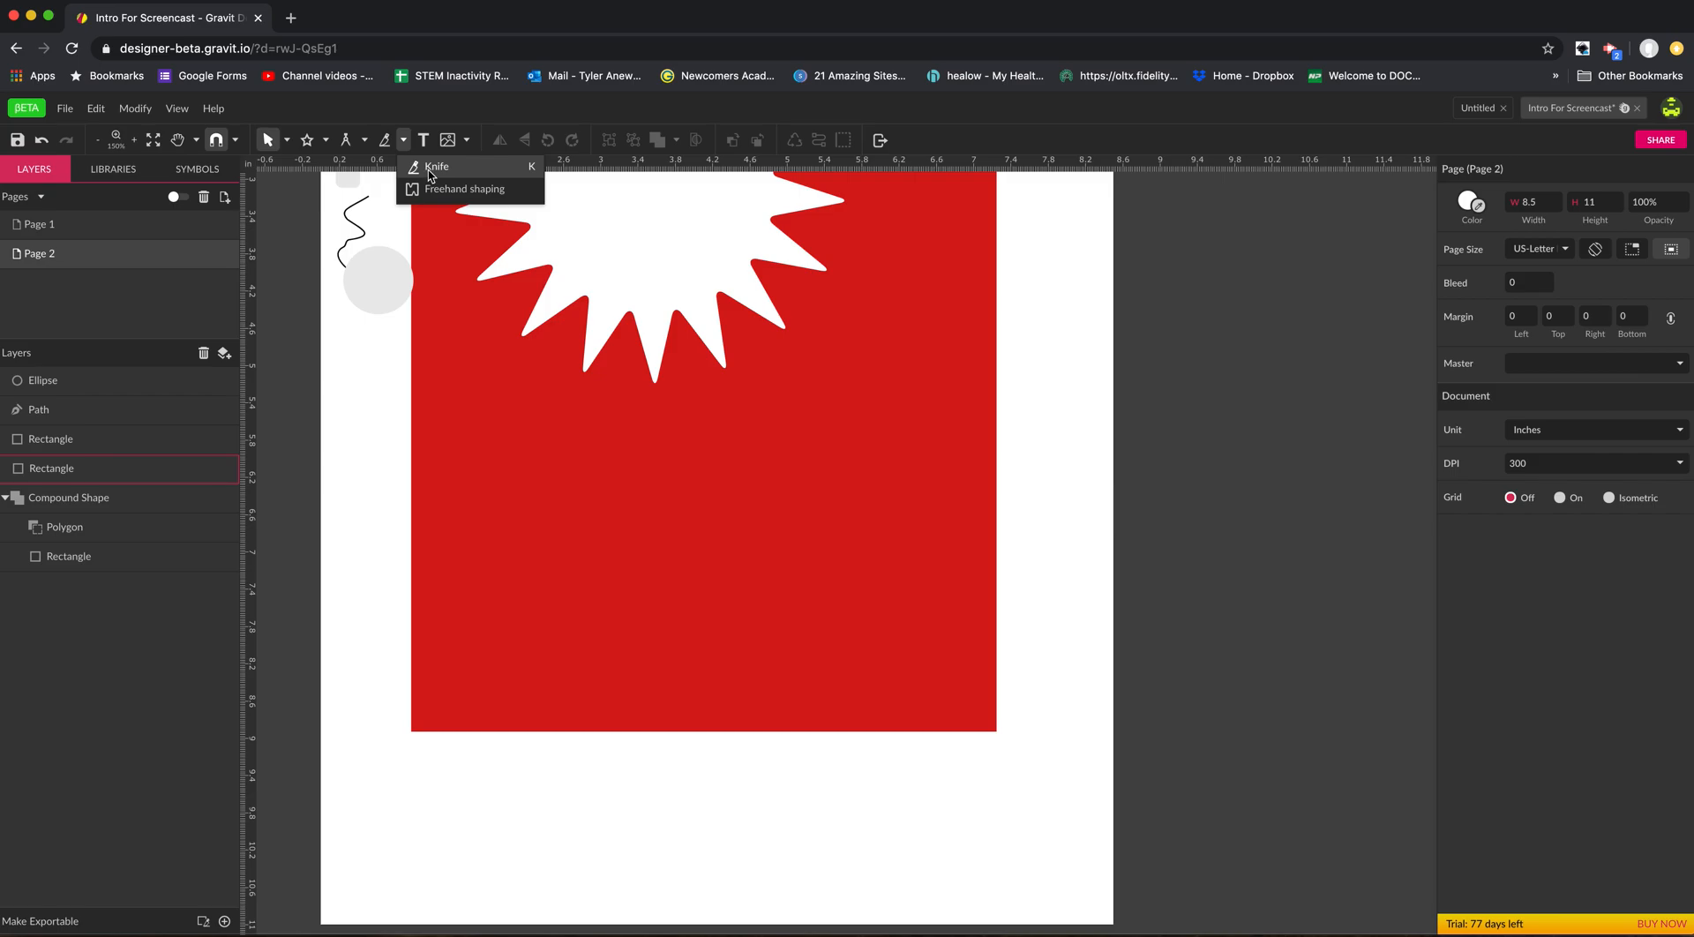
left_click(575, 466)
double_click(616, 565)
left_click_drag(617, 566, 580, 626)
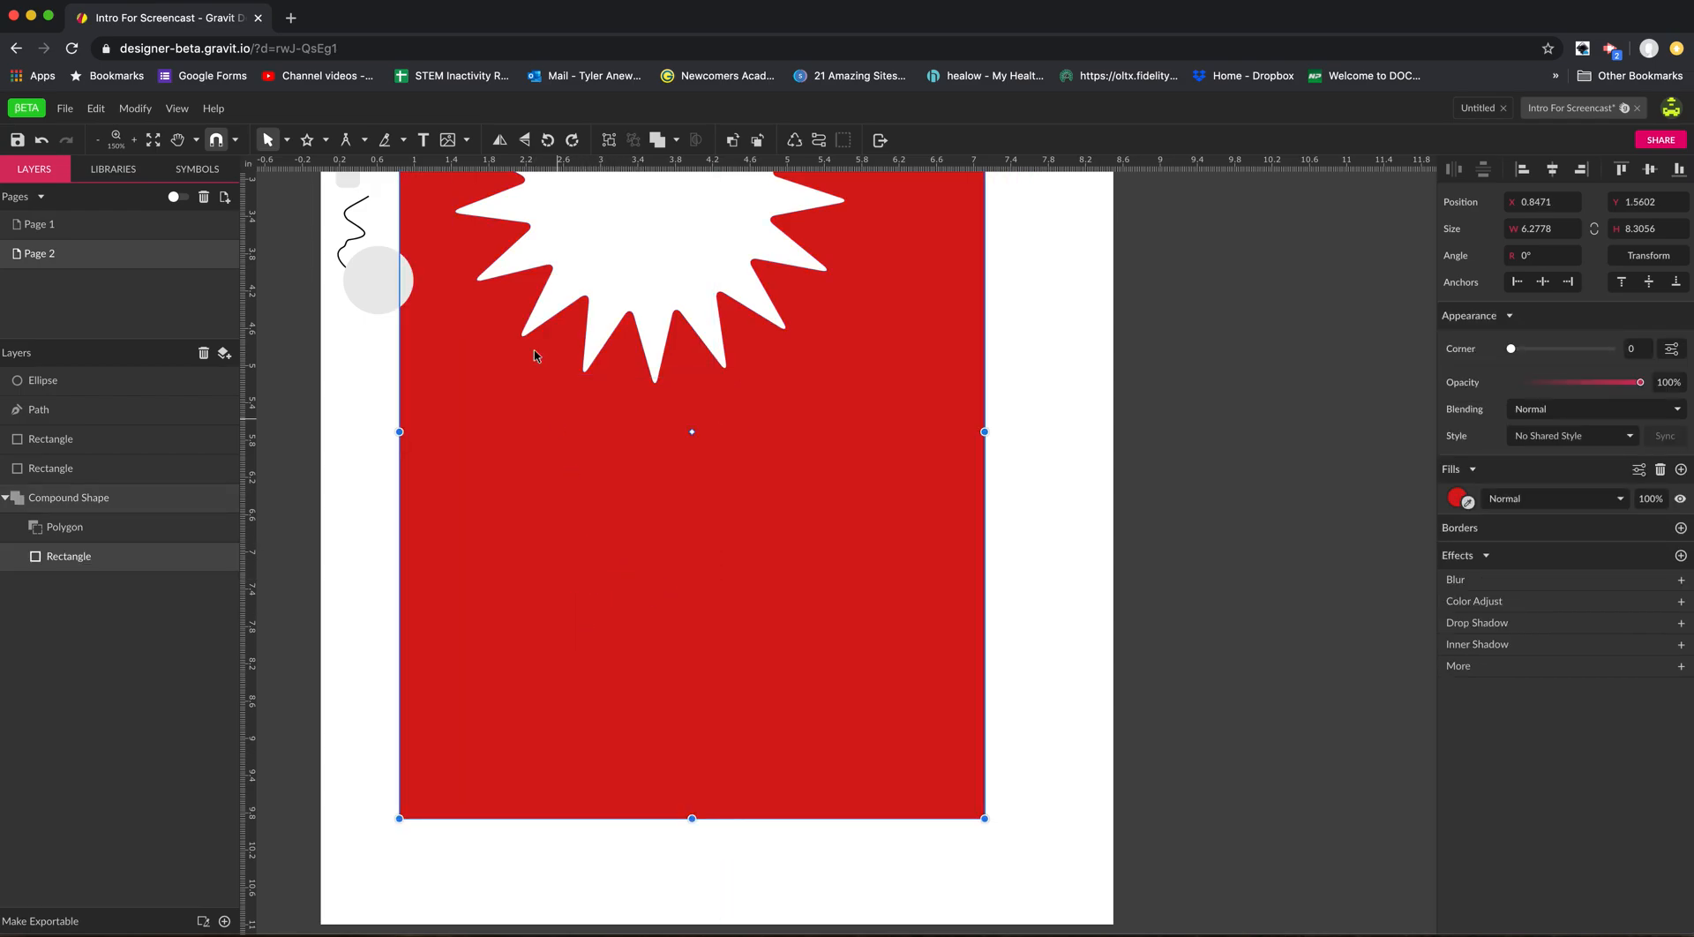
left_click(386, 140)
mouse_move(380, 579)
left_mouse_down()
mouse_move(771, 612)
mouse_move(1006, 591)
left_mouse_up()
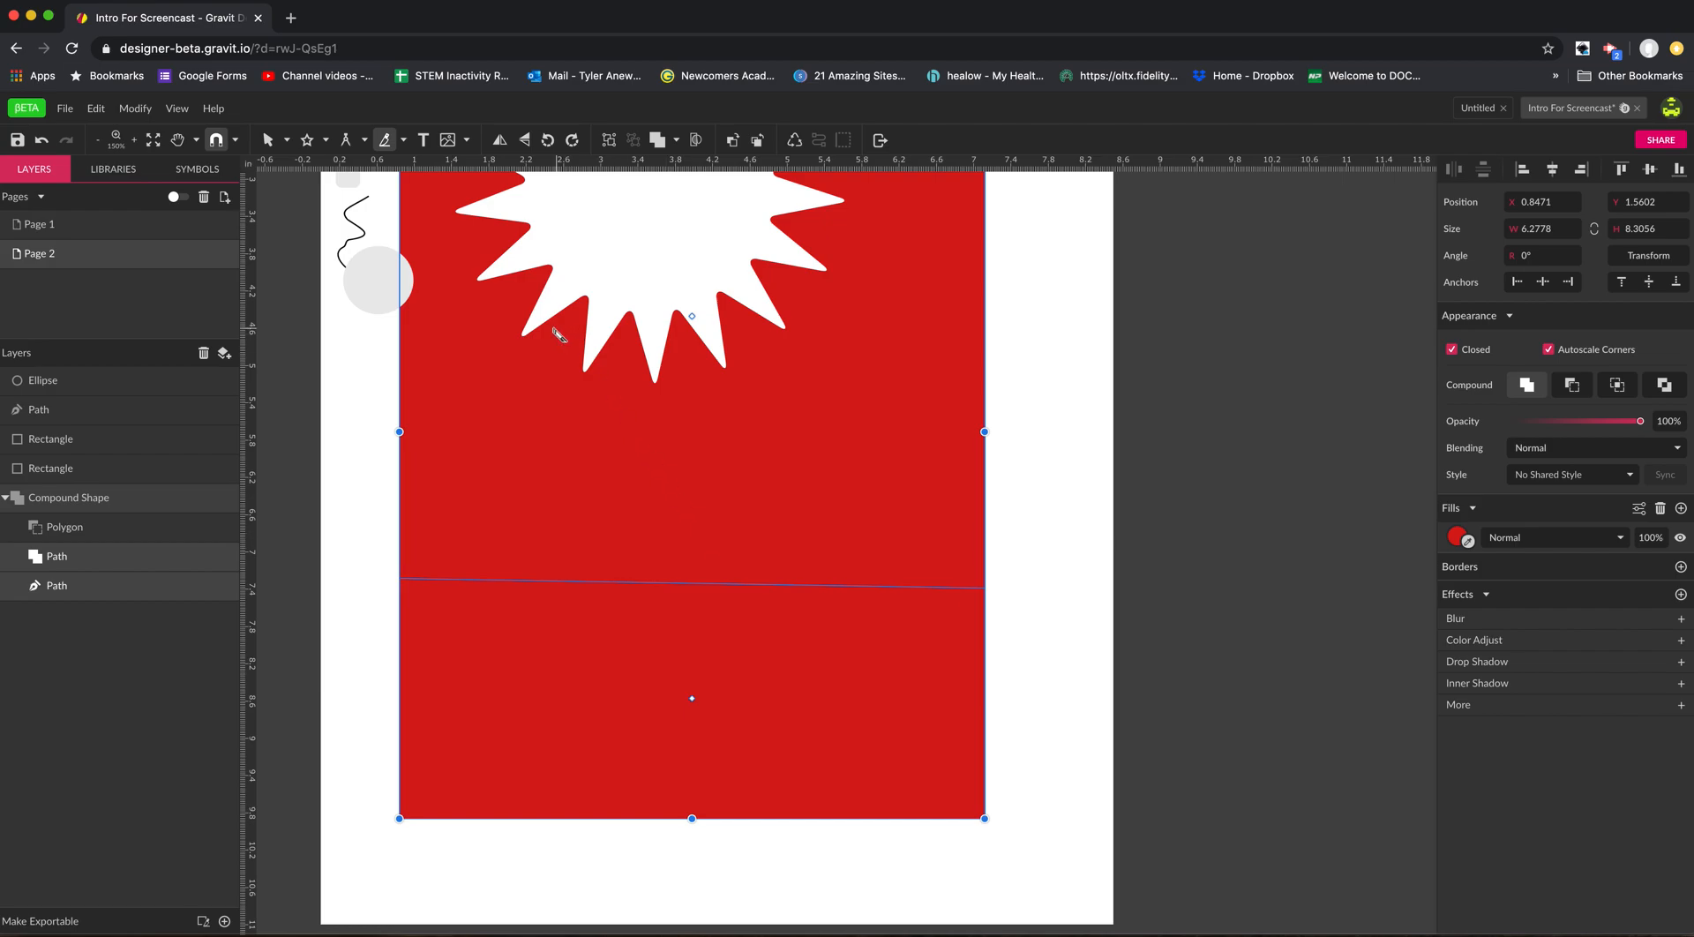
Move the lower red piece down away from the upper one with the Pointer tool, and bring it back to leave a narrow gap.
left_click(286, 142)
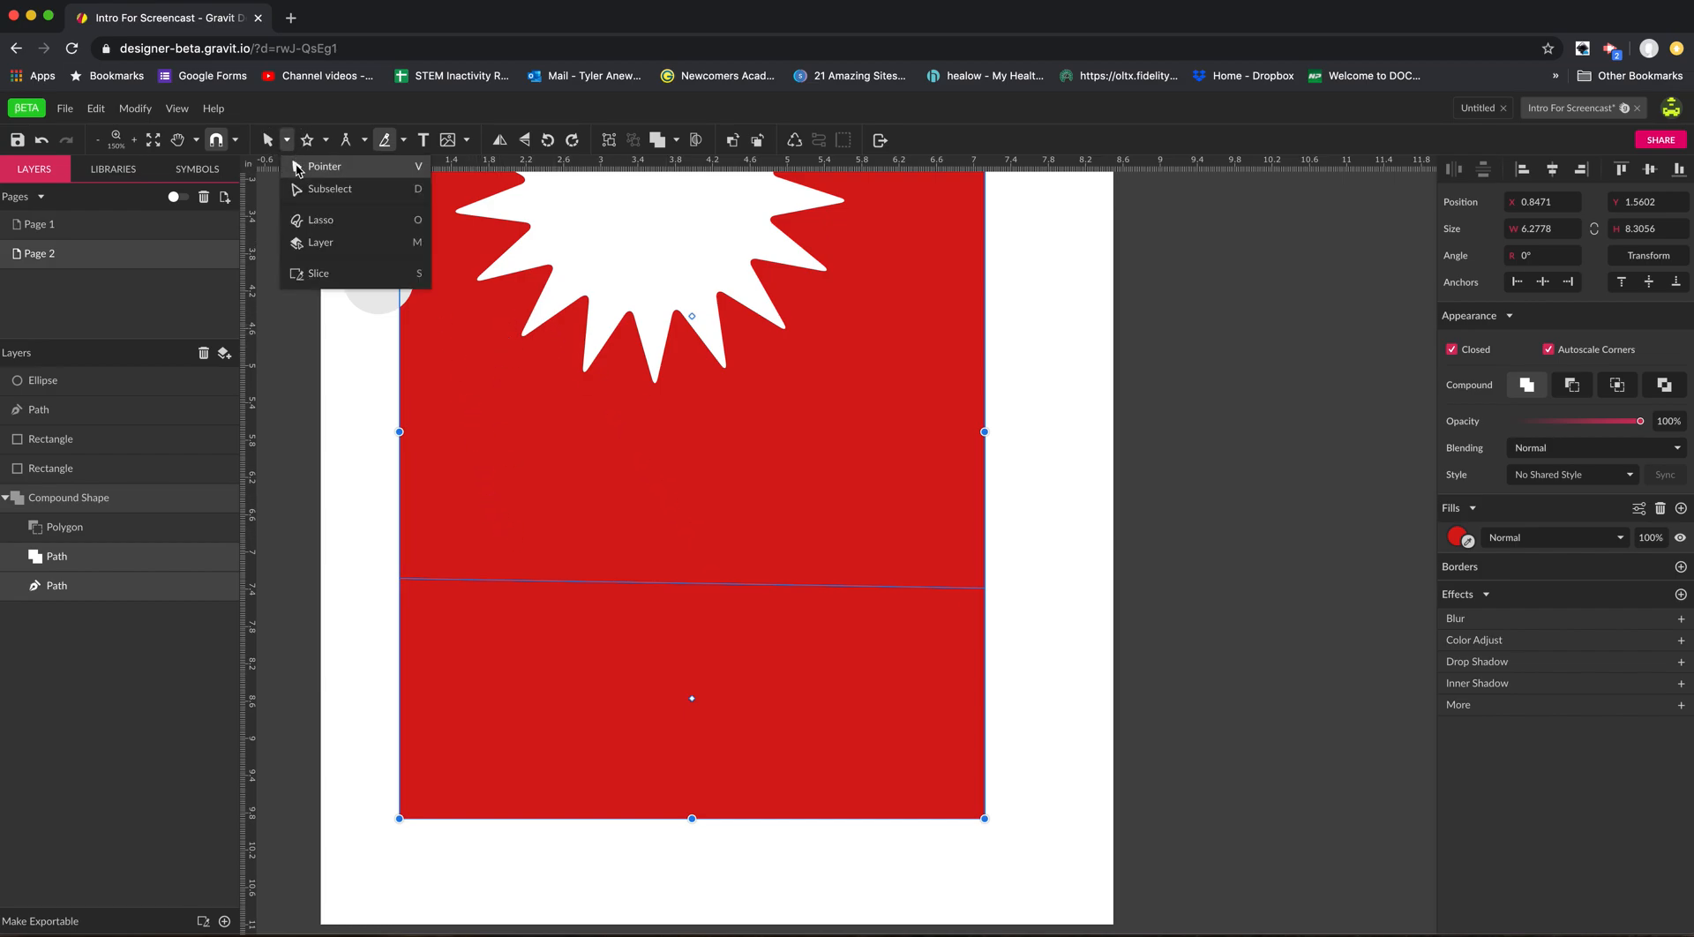
left_click(297, 168)
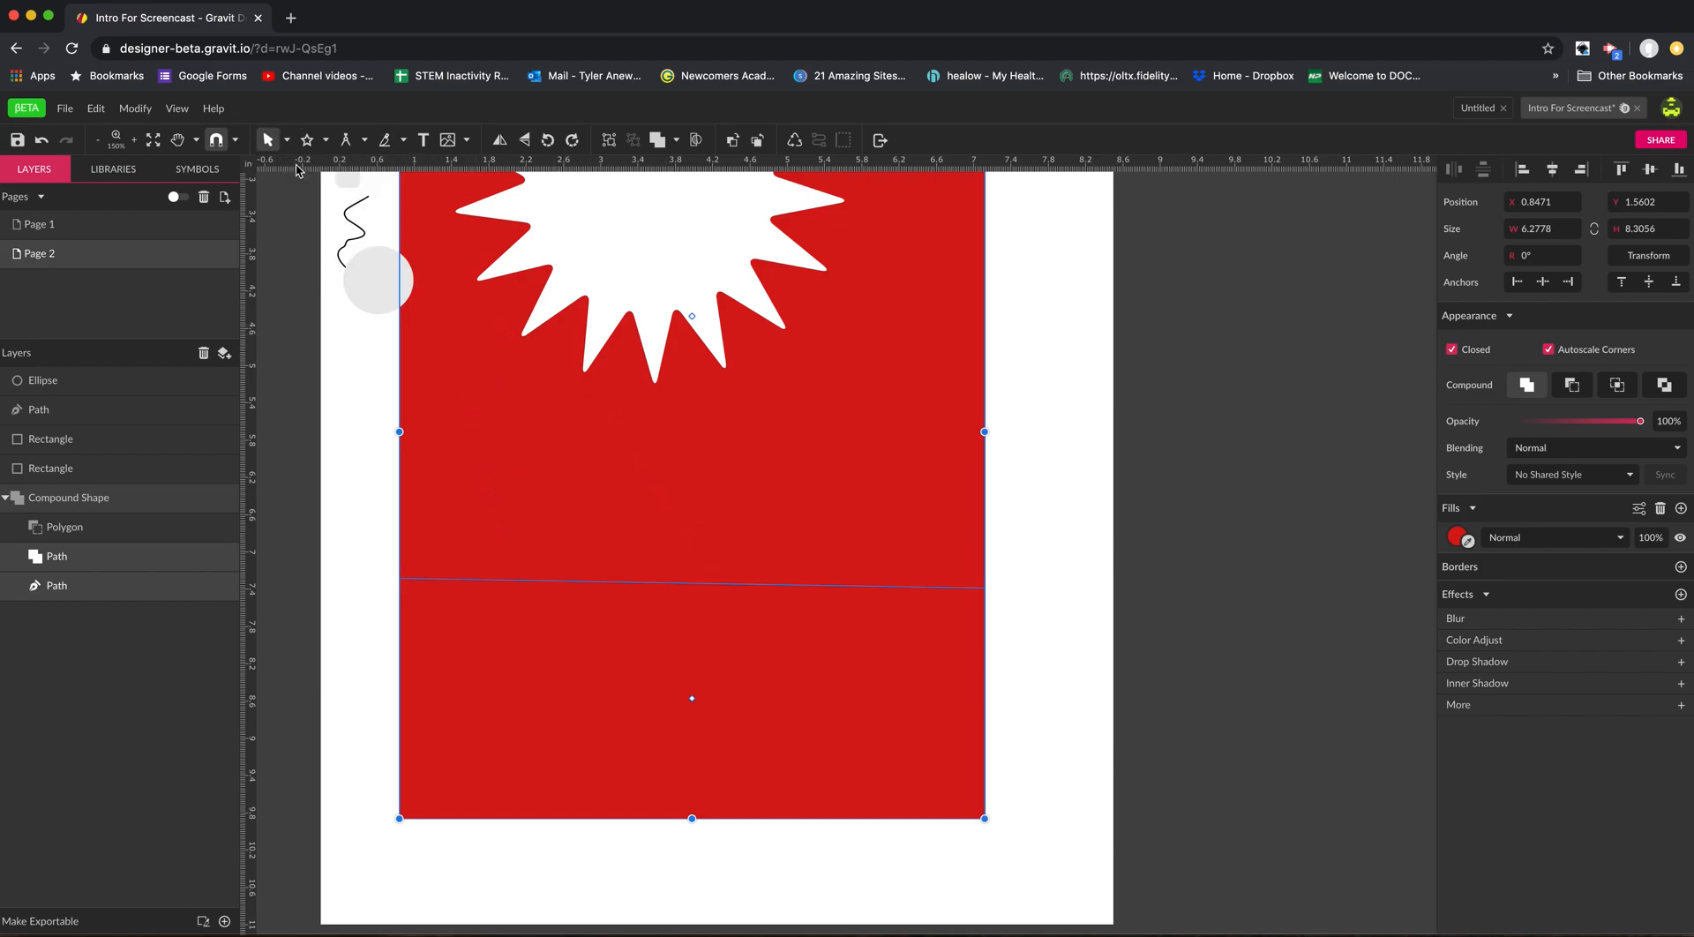
left_click(352, 701)
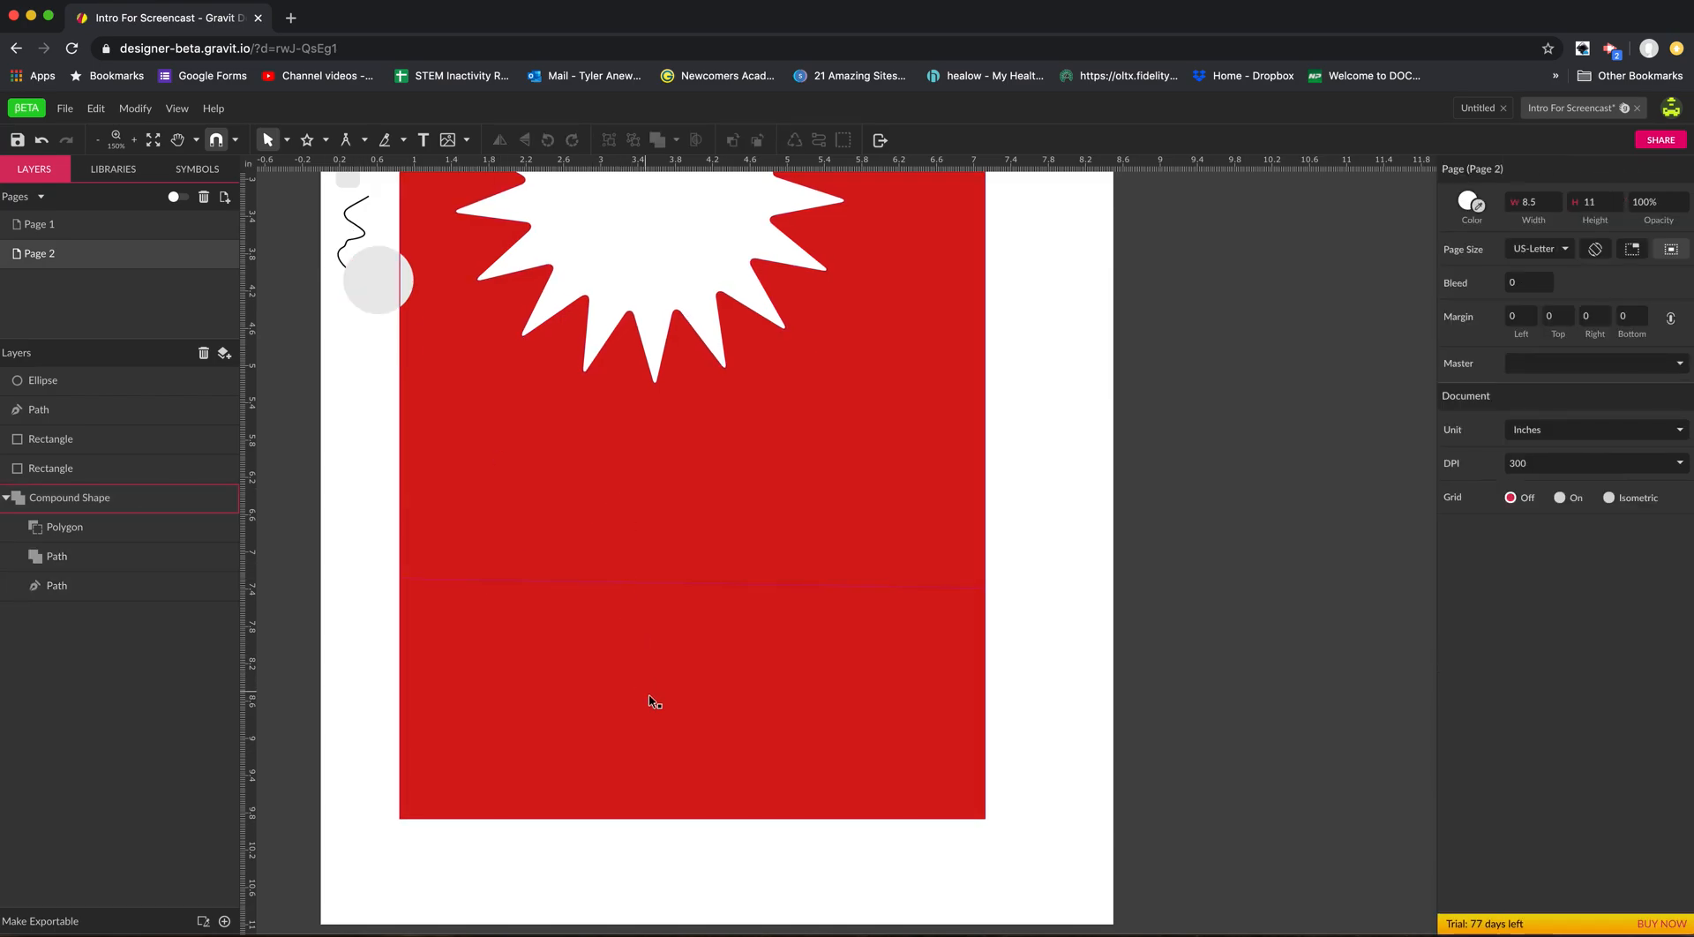
left_click(652, 701)
mouse_move(655, 662)
left_mouse_down()
mouse_move(660, 717)
mouse_move(658, 666)
left_mouse_up()
left_click(360, 676)
double_click(476, 737)
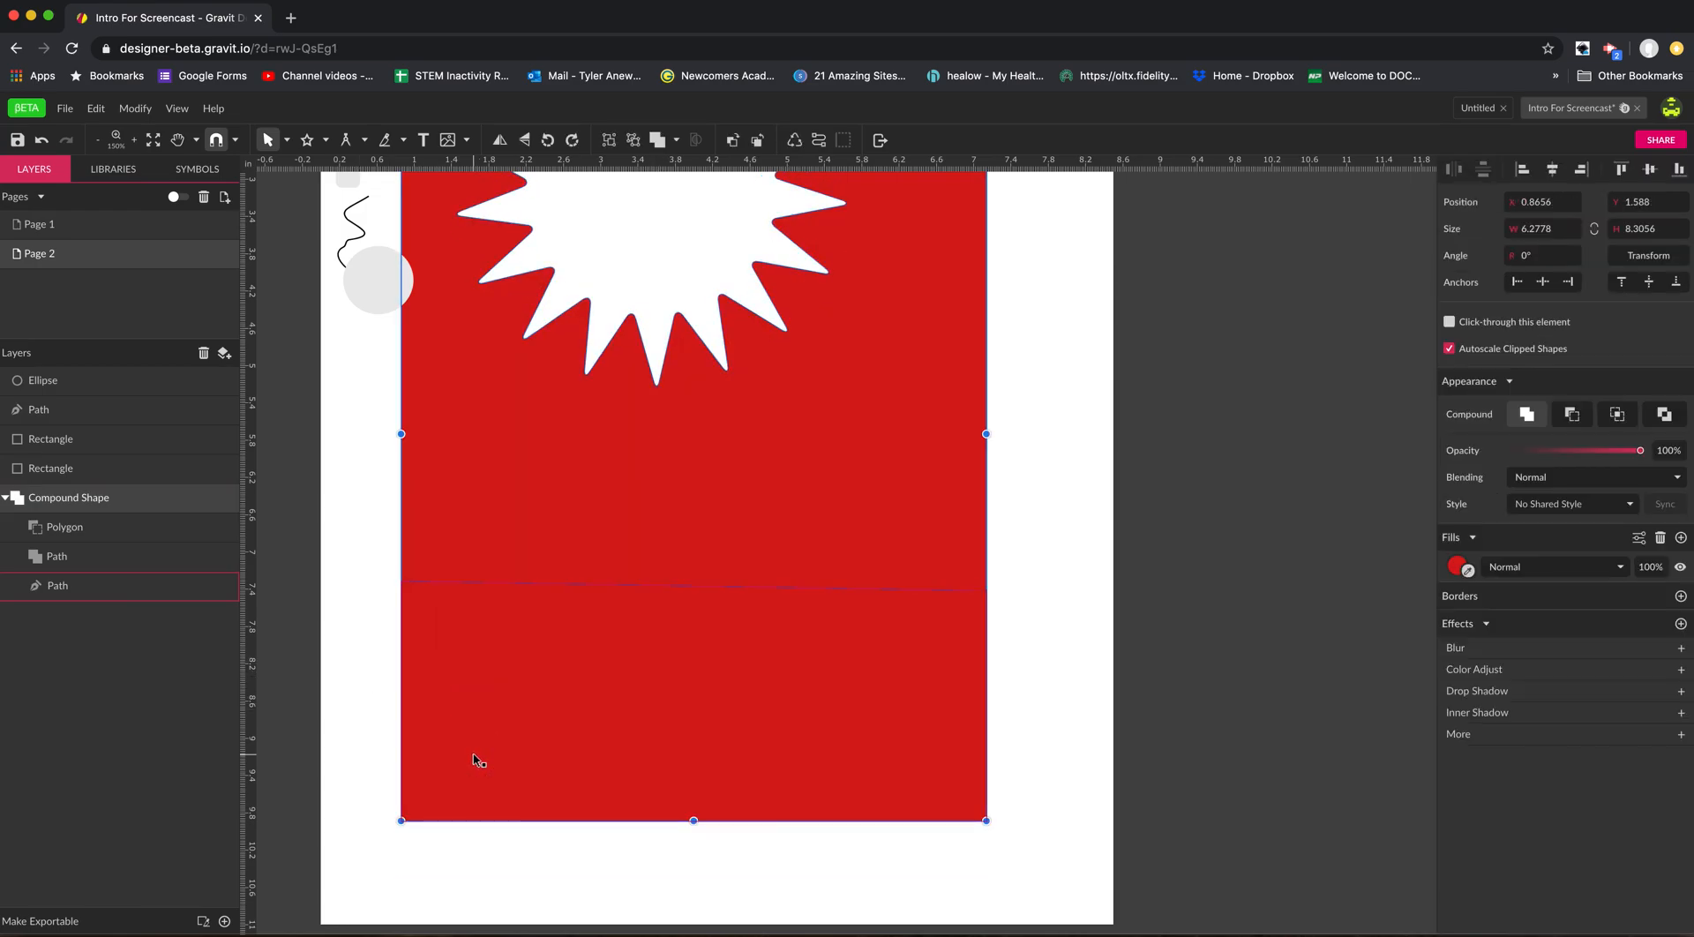
left_click_drag(522, 737, 524, 811)
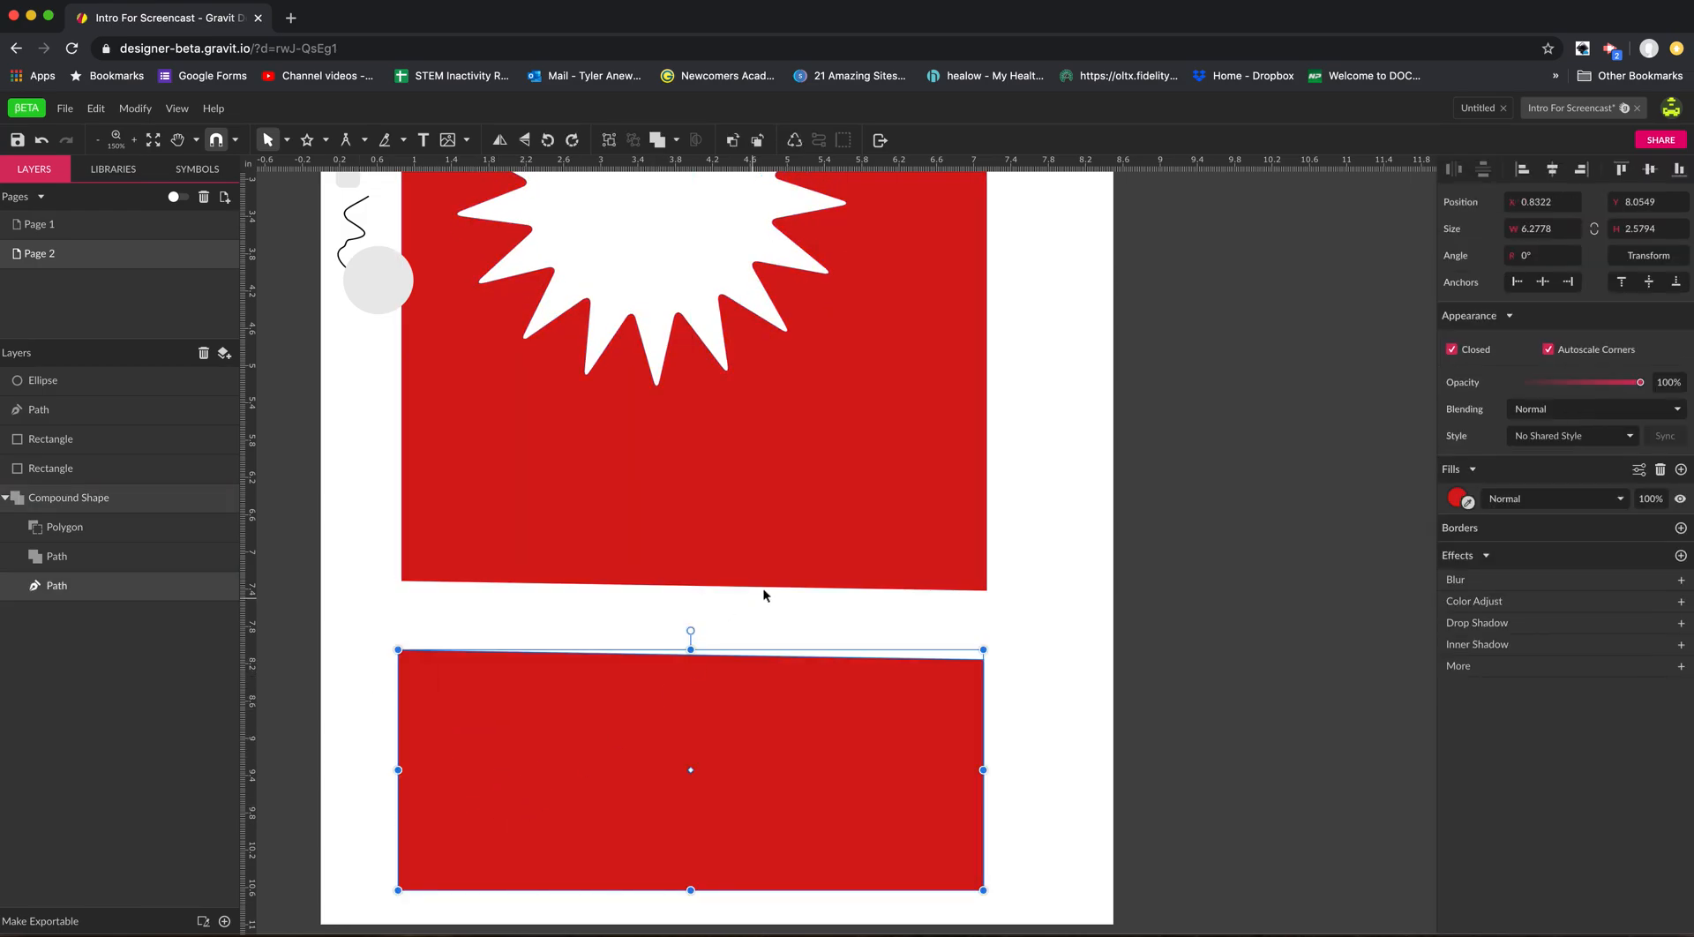
left_click_drag(663, 770, 660, 742)
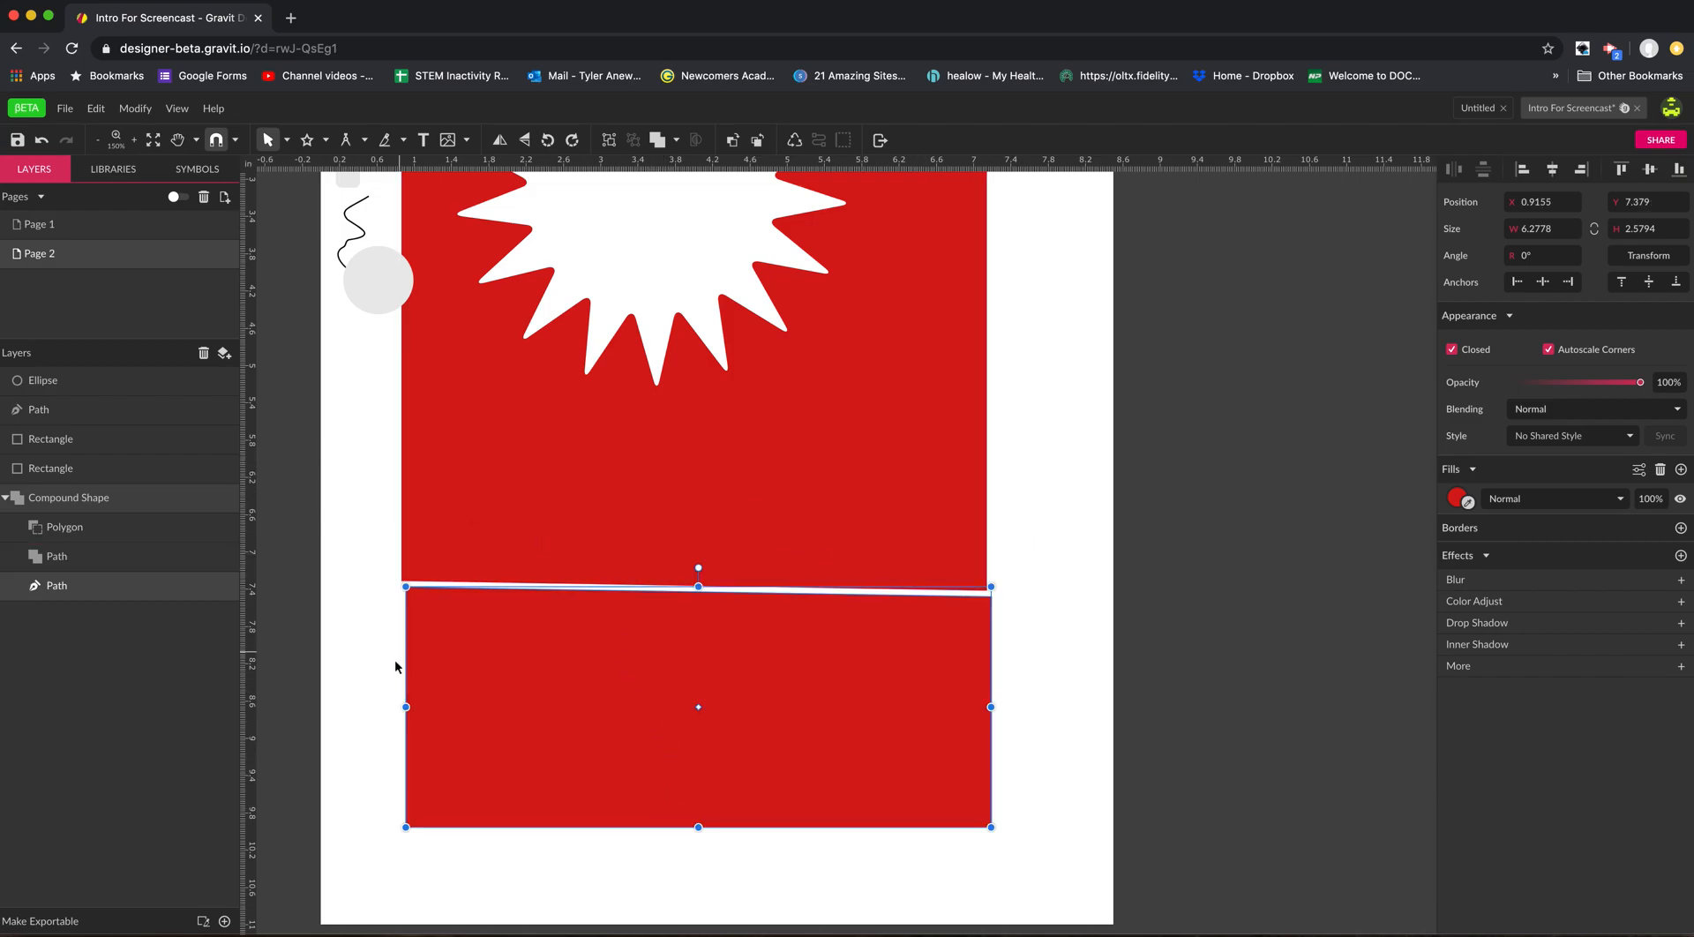
Cut the lower-left corner off the lower red piece diagonally with the Knife tool, and undo the stray cut made after it.
left_click(387, 143)
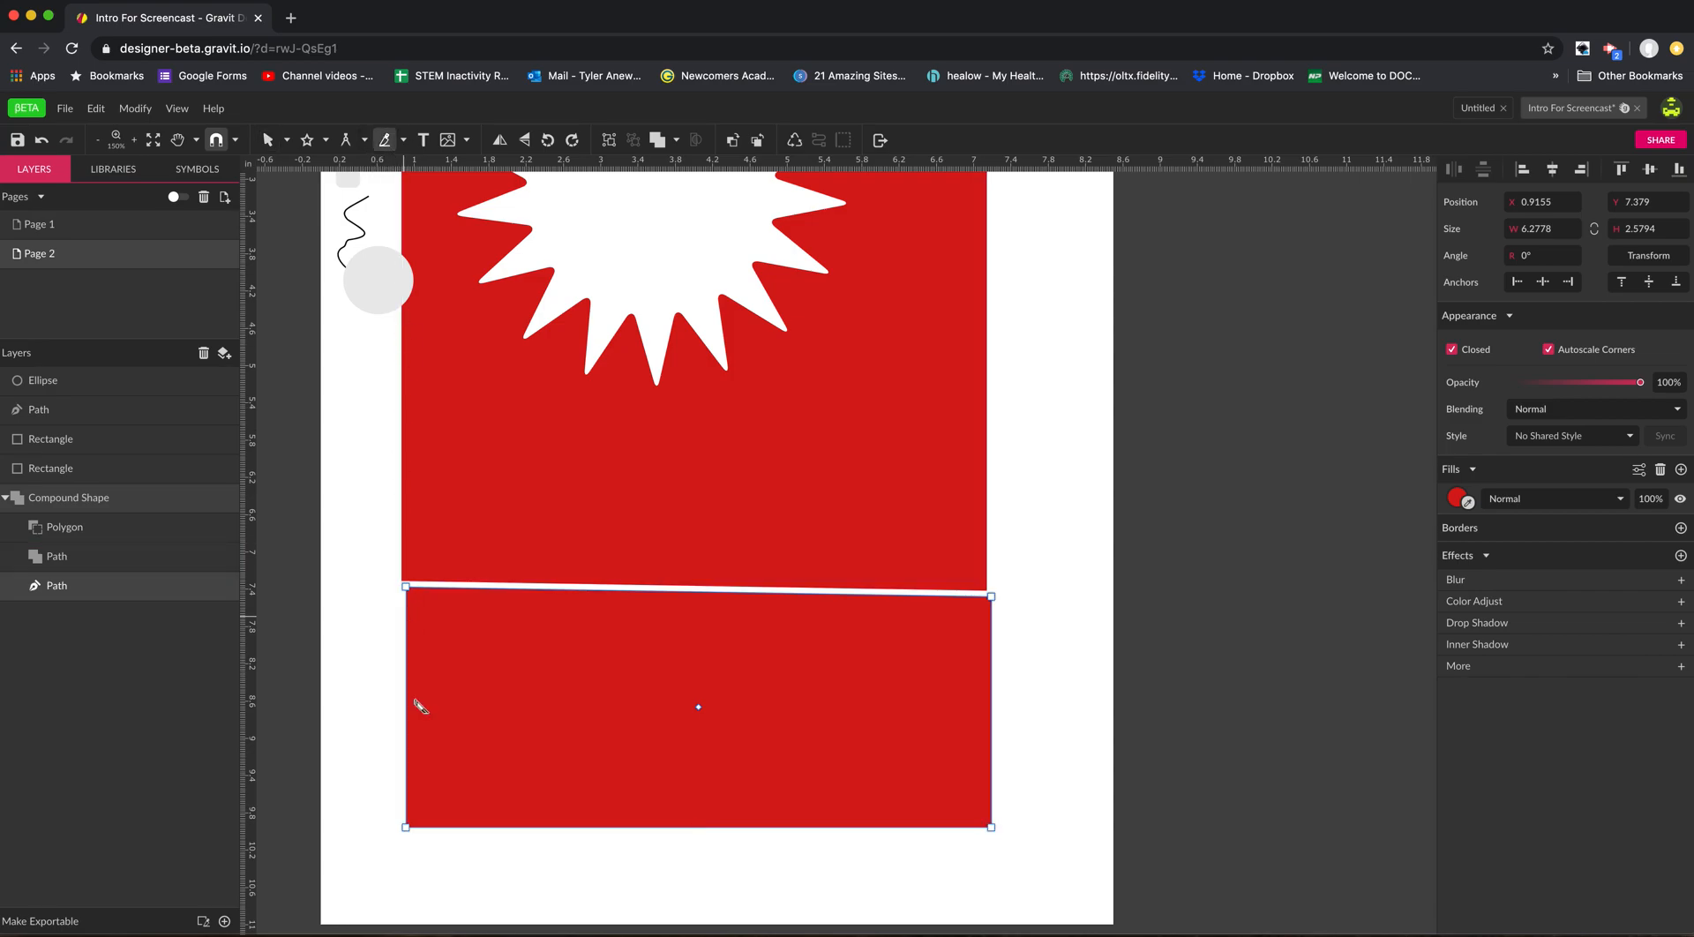
left_click_drag(378, 685, 740, 879)
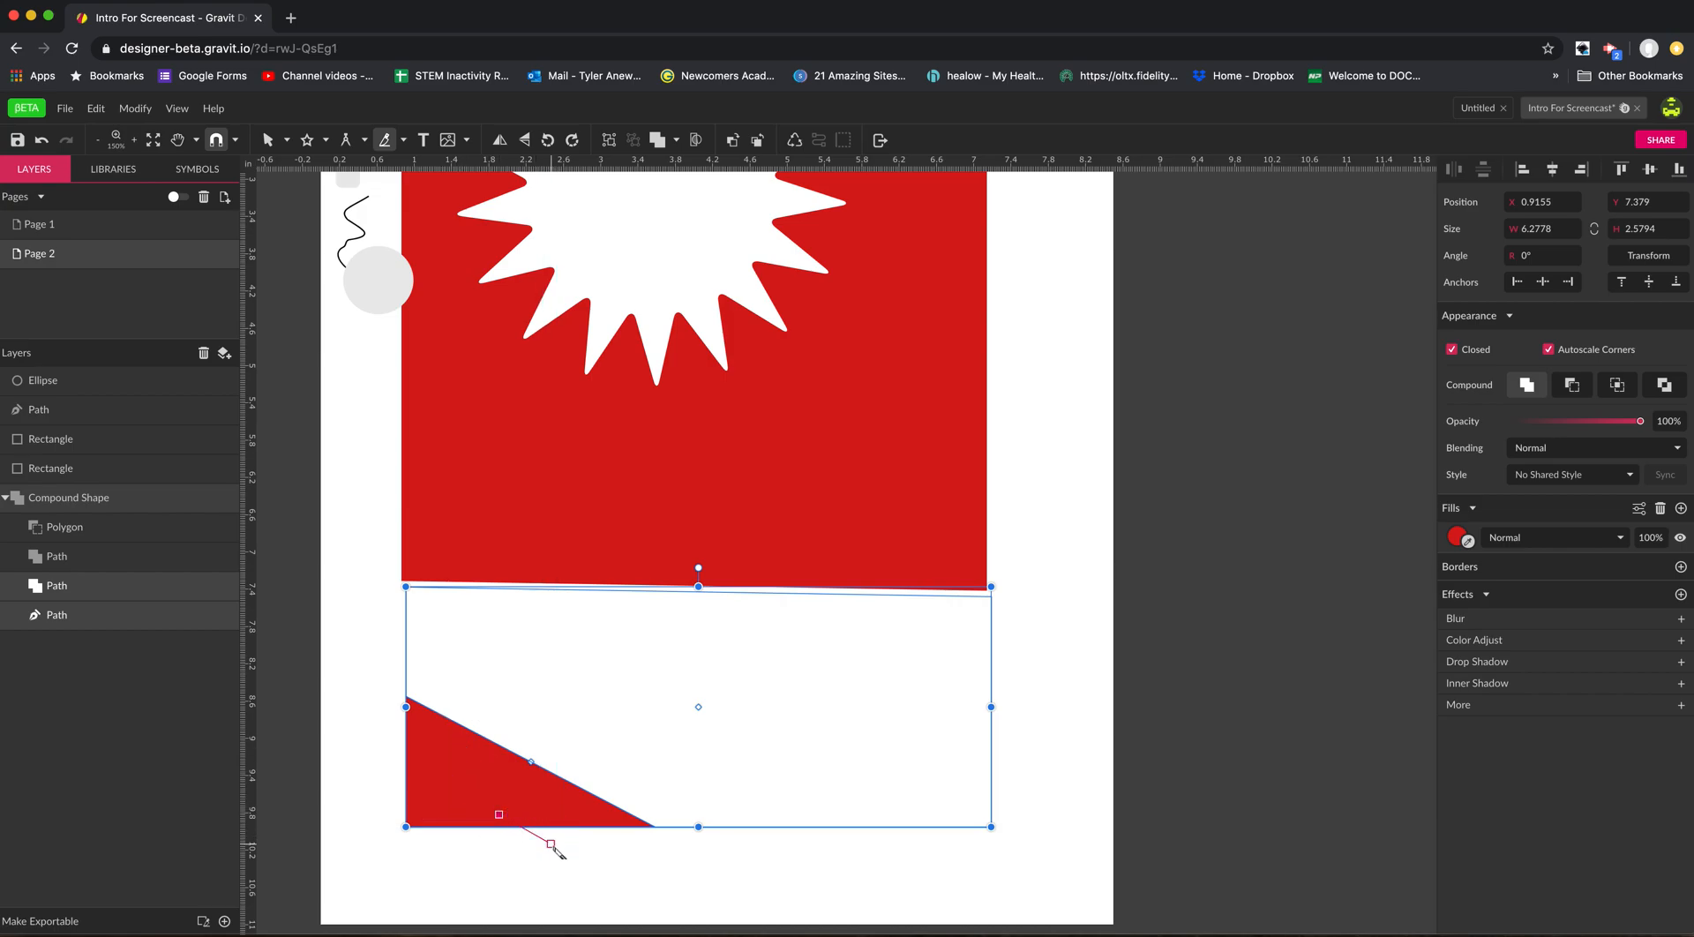
key("super+z")
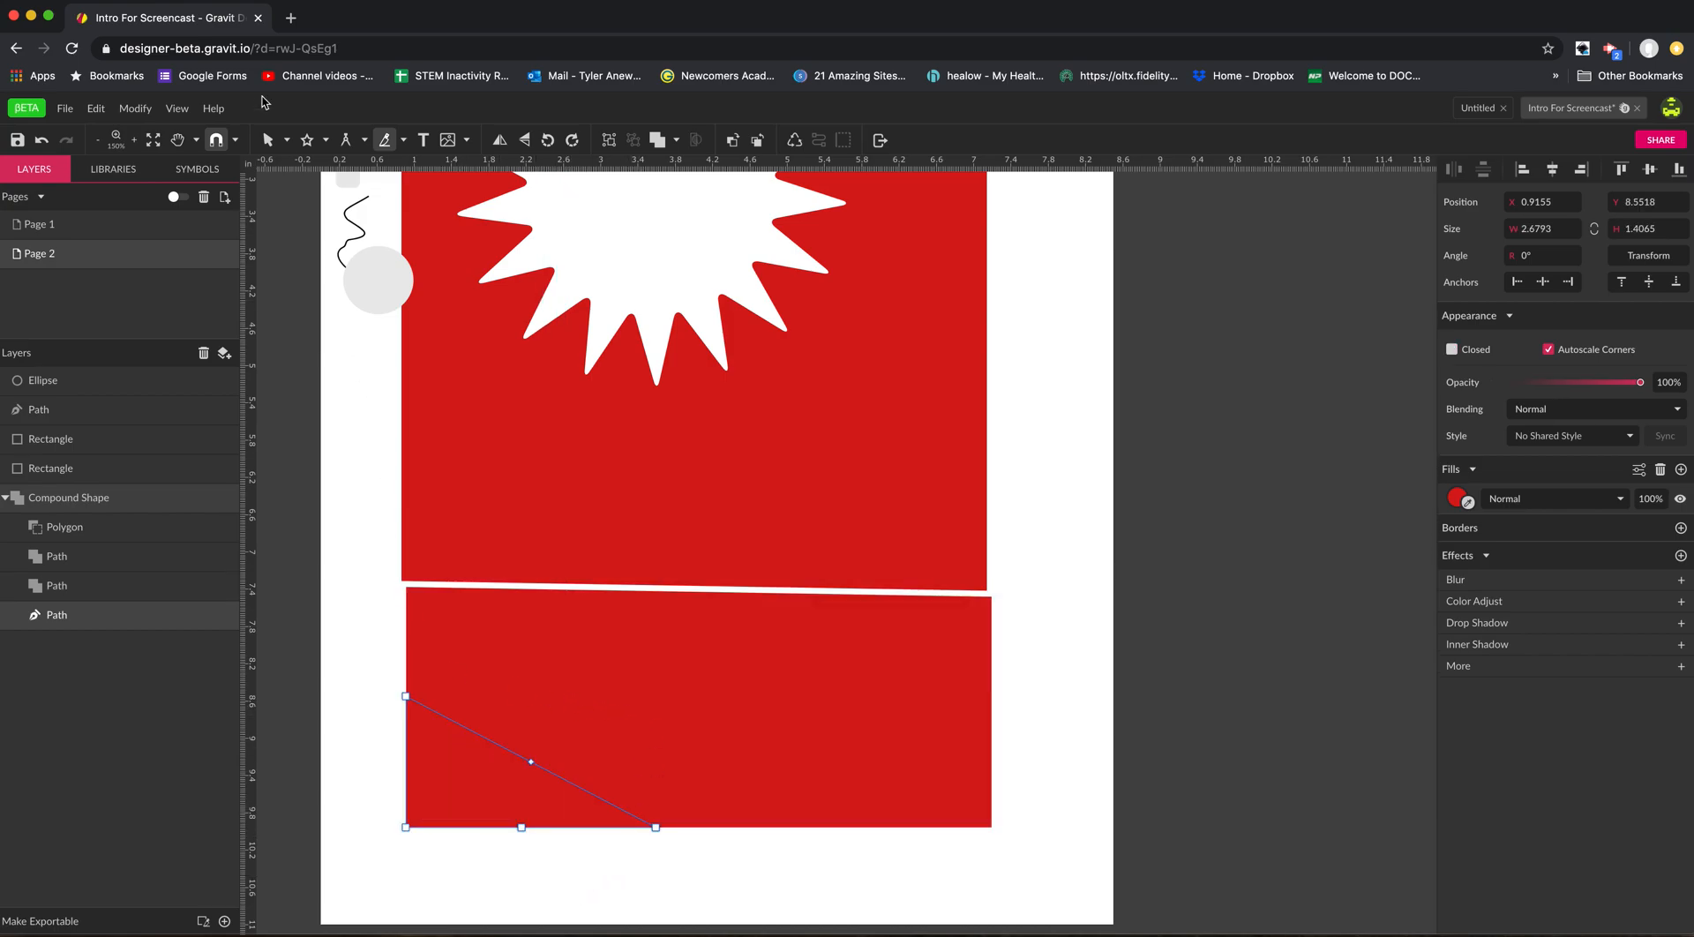
key("space")
left_click(669, 492, "super")
left_click_drag(616, 467, 640, 556)
left_click(403, 142)
left_click(406, 143)
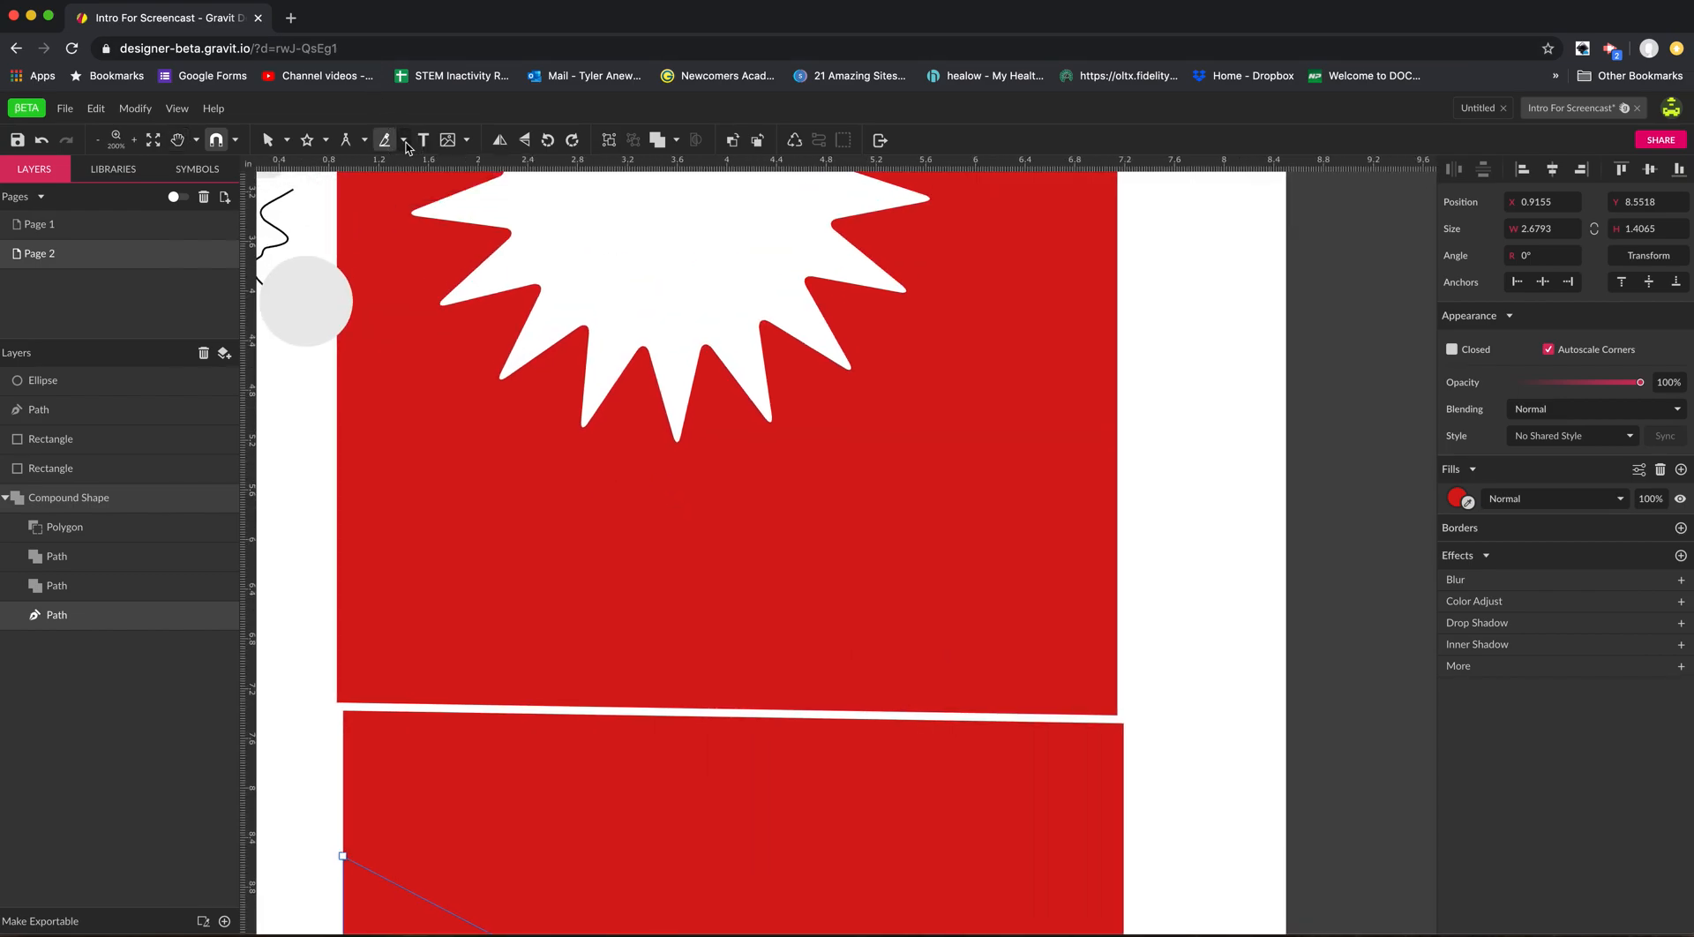
left_click(467, 141)
left_click(474, 123)
Try to pull the diagonally cut corner piece away with the Pointer tool, and clear the selection.
key("space")
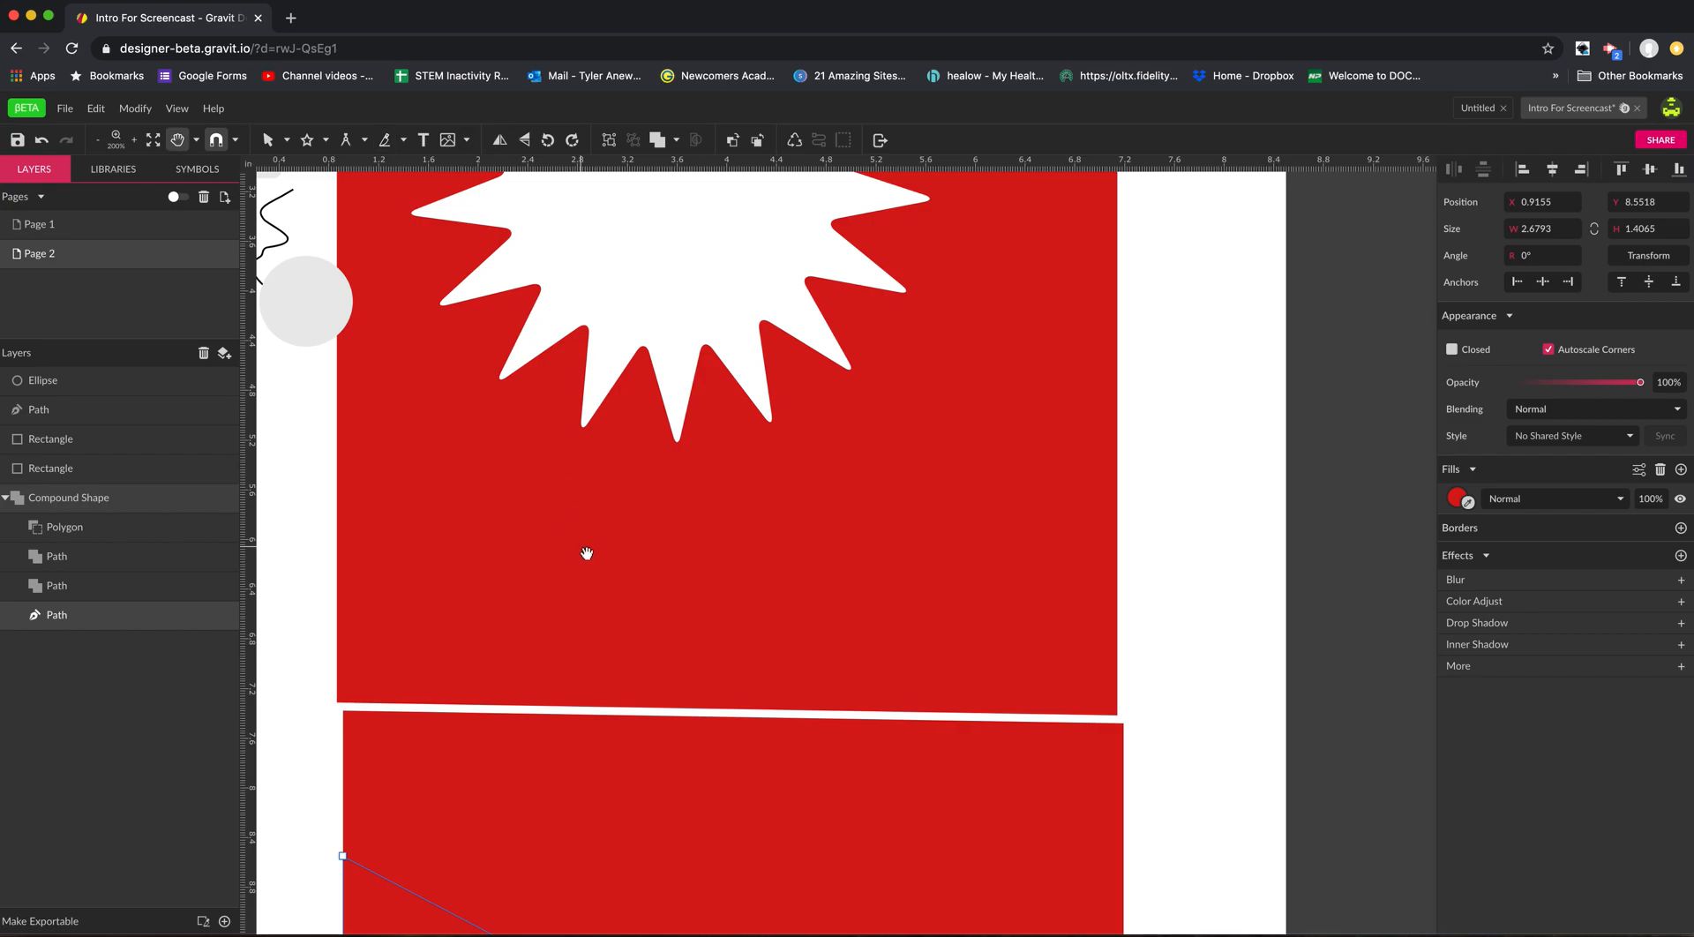
mouse_move(623, 706)
left_mouse_down()
mouse_move(586, 530)
mouse_move(615, 734)
mouse_move(617, 381)
left_mouse_up()
key("v")
mouse_move(405, 630)
left_mouse_down()
mouse_move(385, 677)
mouse_move(342, 673)
mouse_move(332, 707)
mouse_move(379, 639)
mouse_move(397, 672)
left_mouse_up()
left_click(283, 666)
left_click(273, 675)
left_click(401, 645)
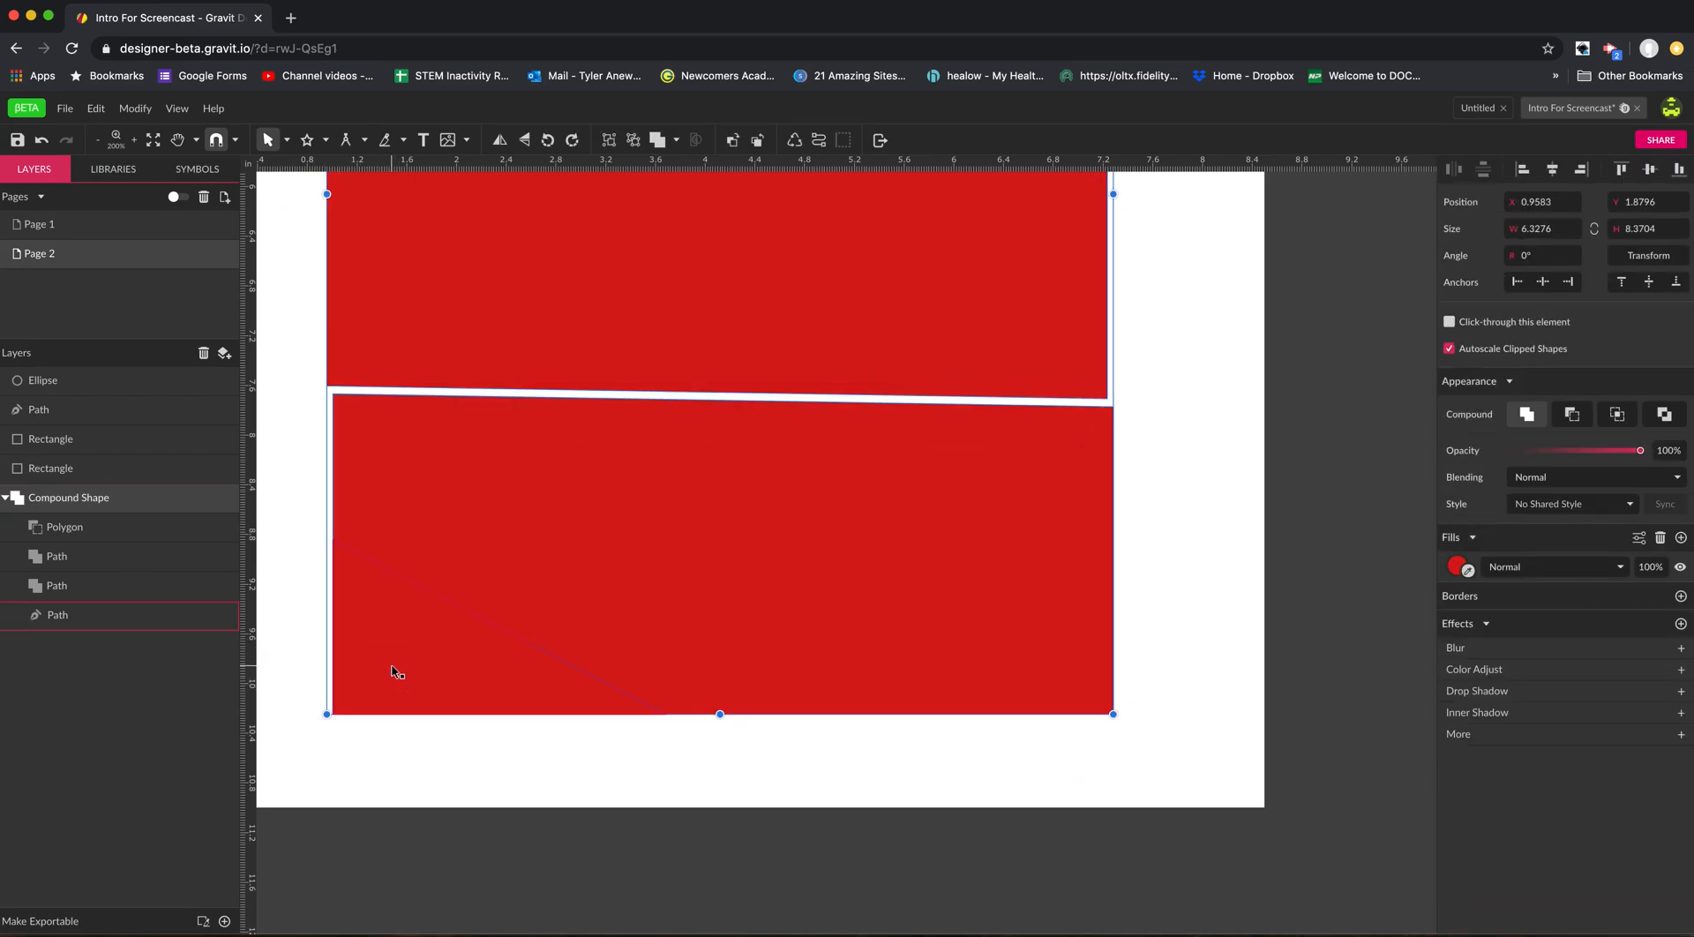
left_click(288, 372)
mouse_move(382, 451)
left_mouse_down()
mouse_move(397, 491)
mouse_move(380, 449)
left_mouse_up()
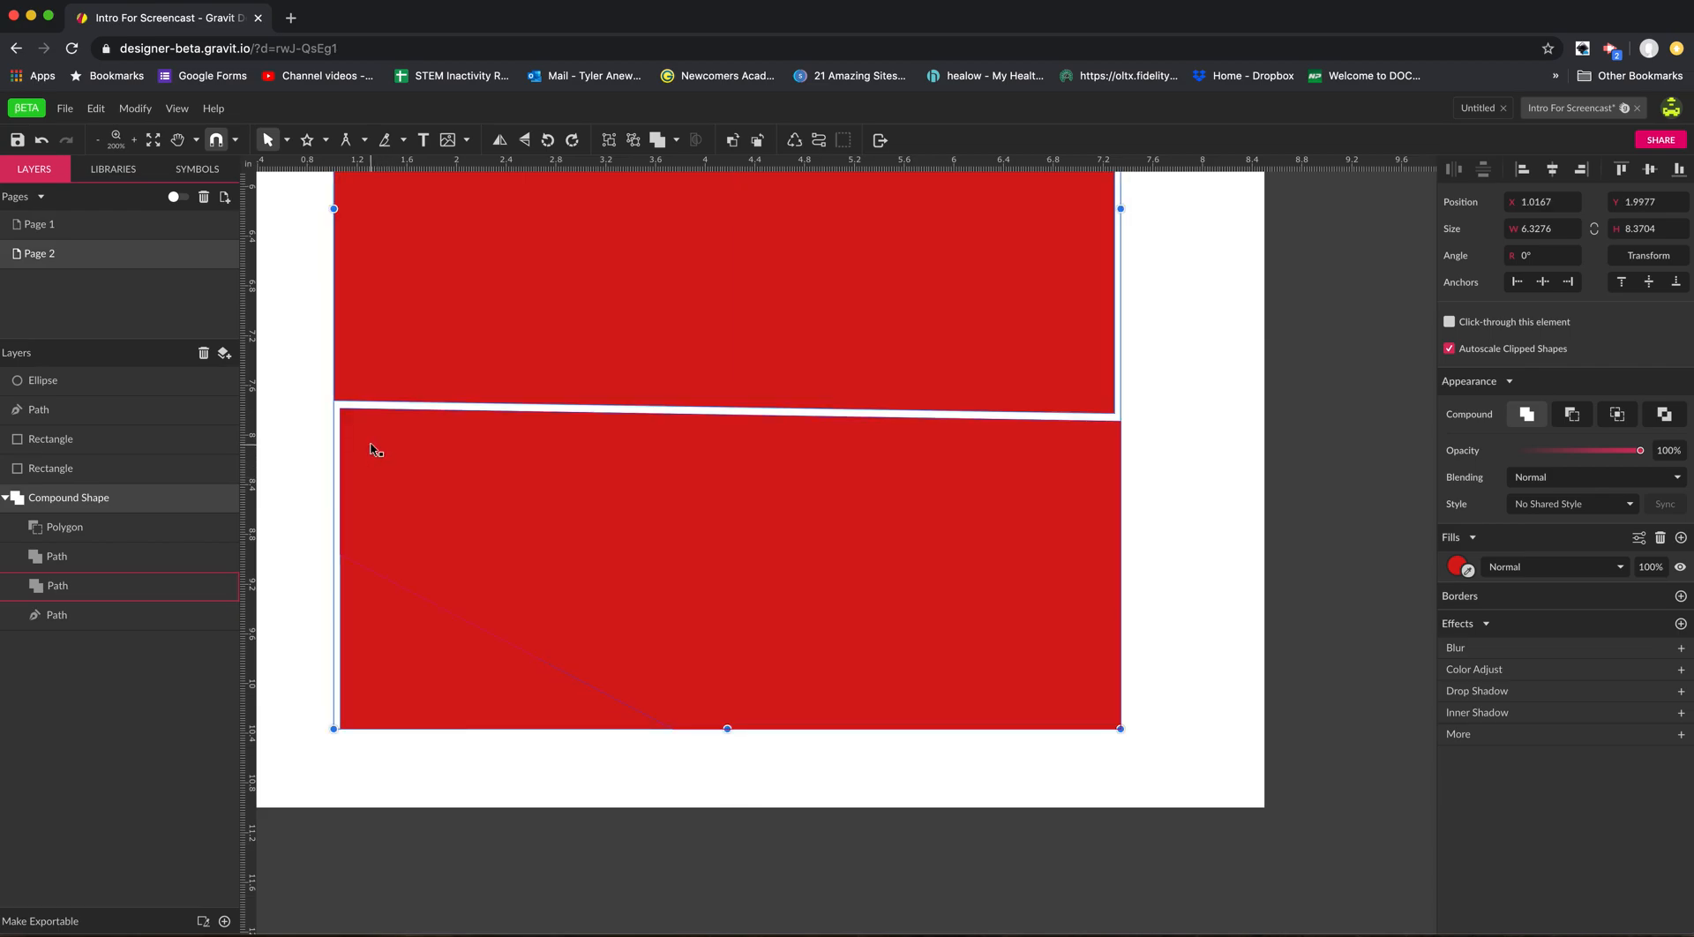
key("Escape")
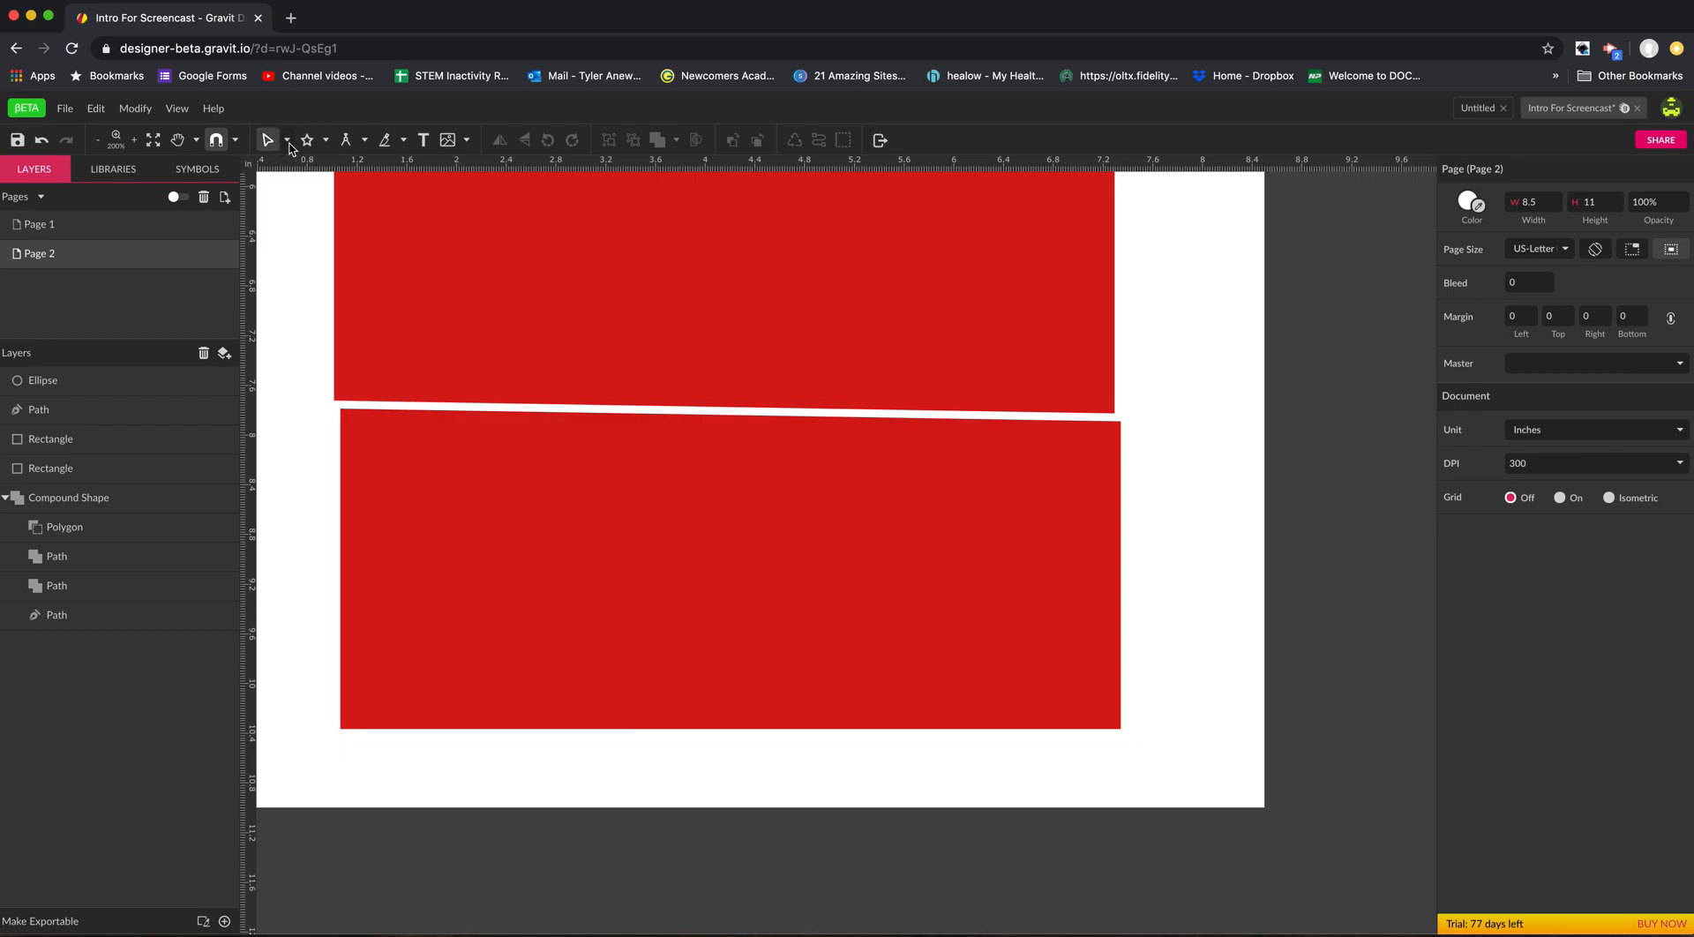
Try to cut the lower red piece straight across with the Knife tool while nothing is selected.
left_click(384, 139)
left_click_drag(365, 474, 1135, 484)
left_click(749, 502)
left_click(268, 141)
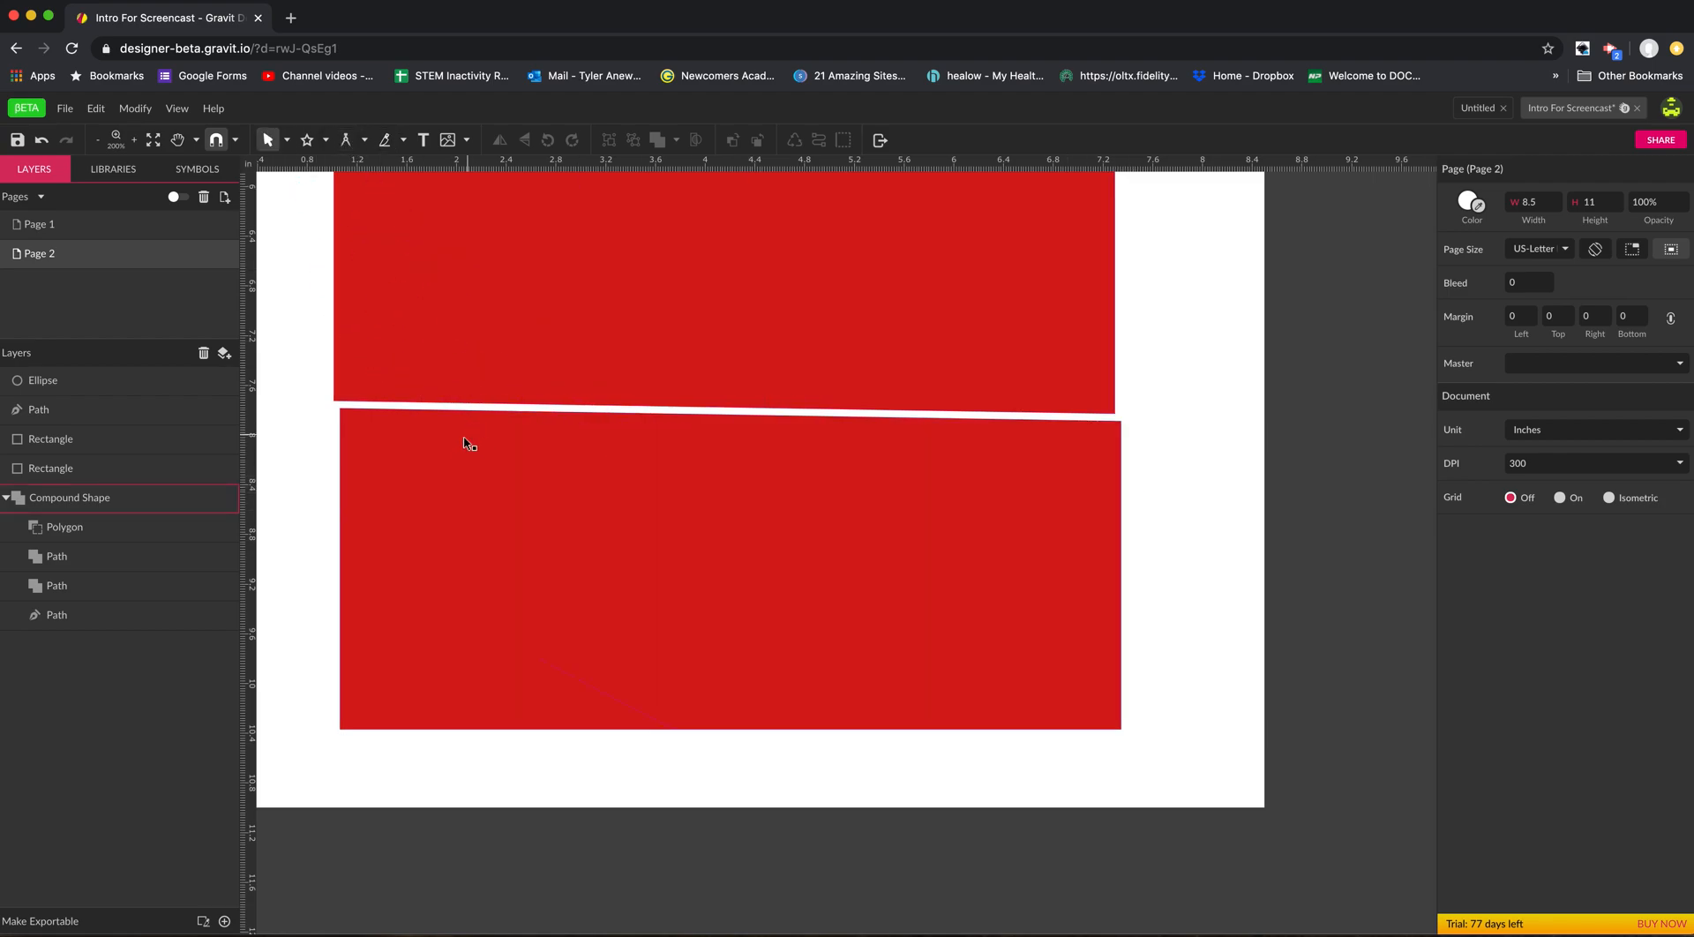
Move the red compound shape slightly up, knife it straight across above the slanted gap, and pull the lower part down a little.
left_click_drag(461, 455, 428, 417)
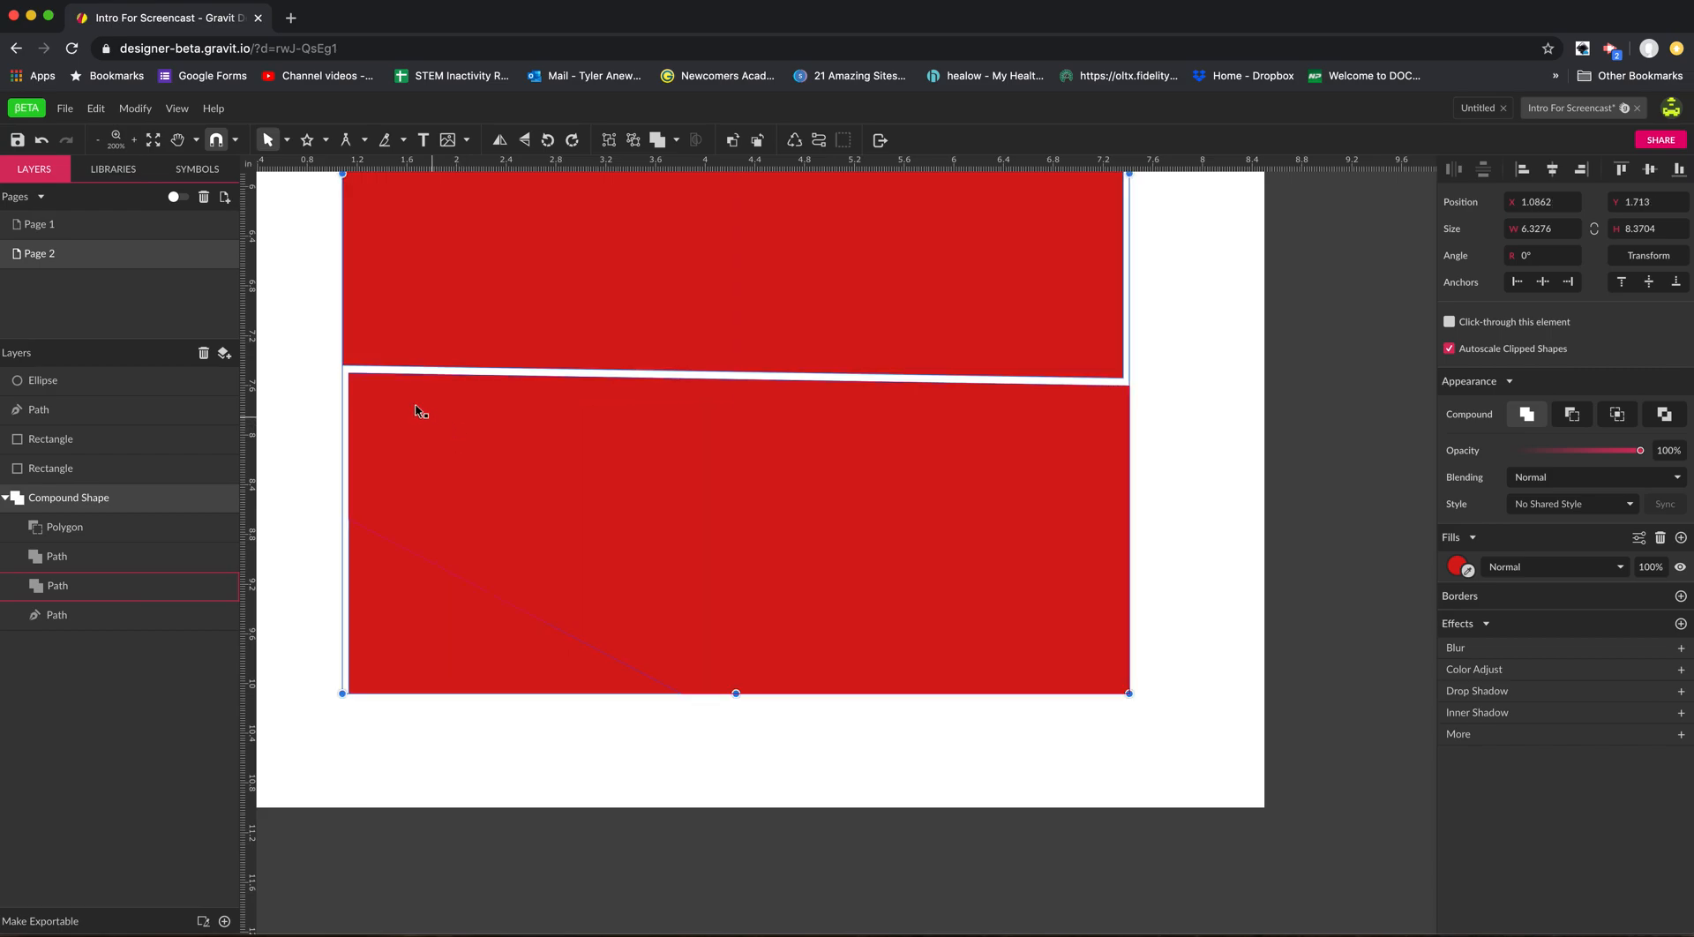
left_click(385, 143)
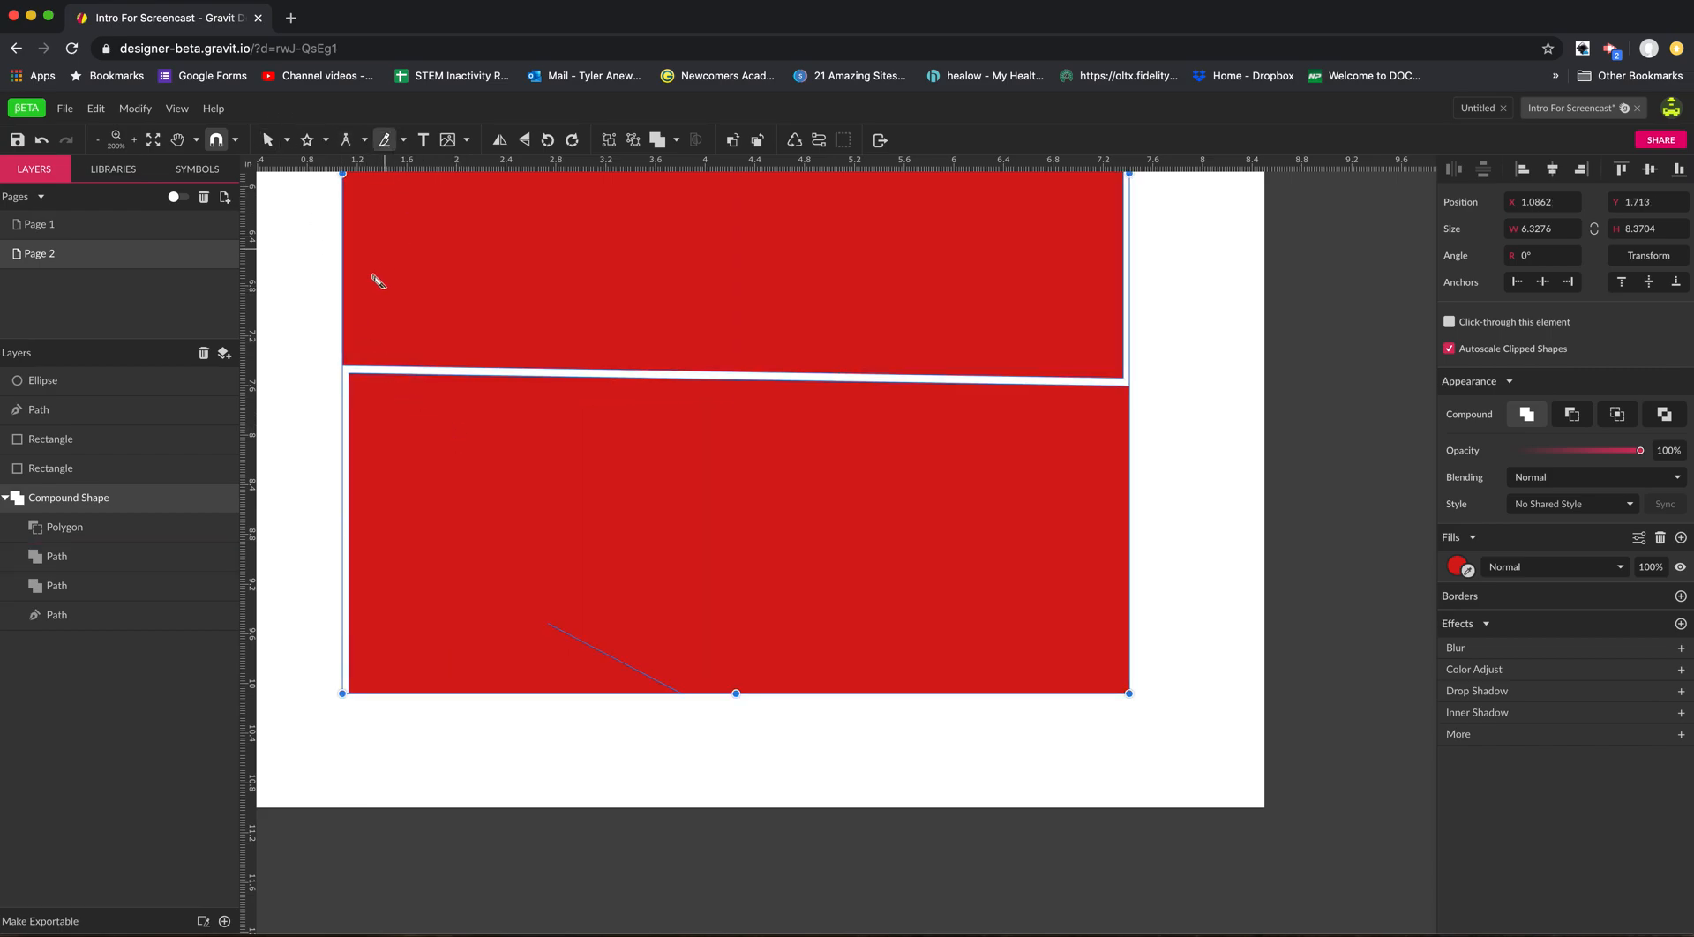
left_click_drag(326, 318, 1183, 314)
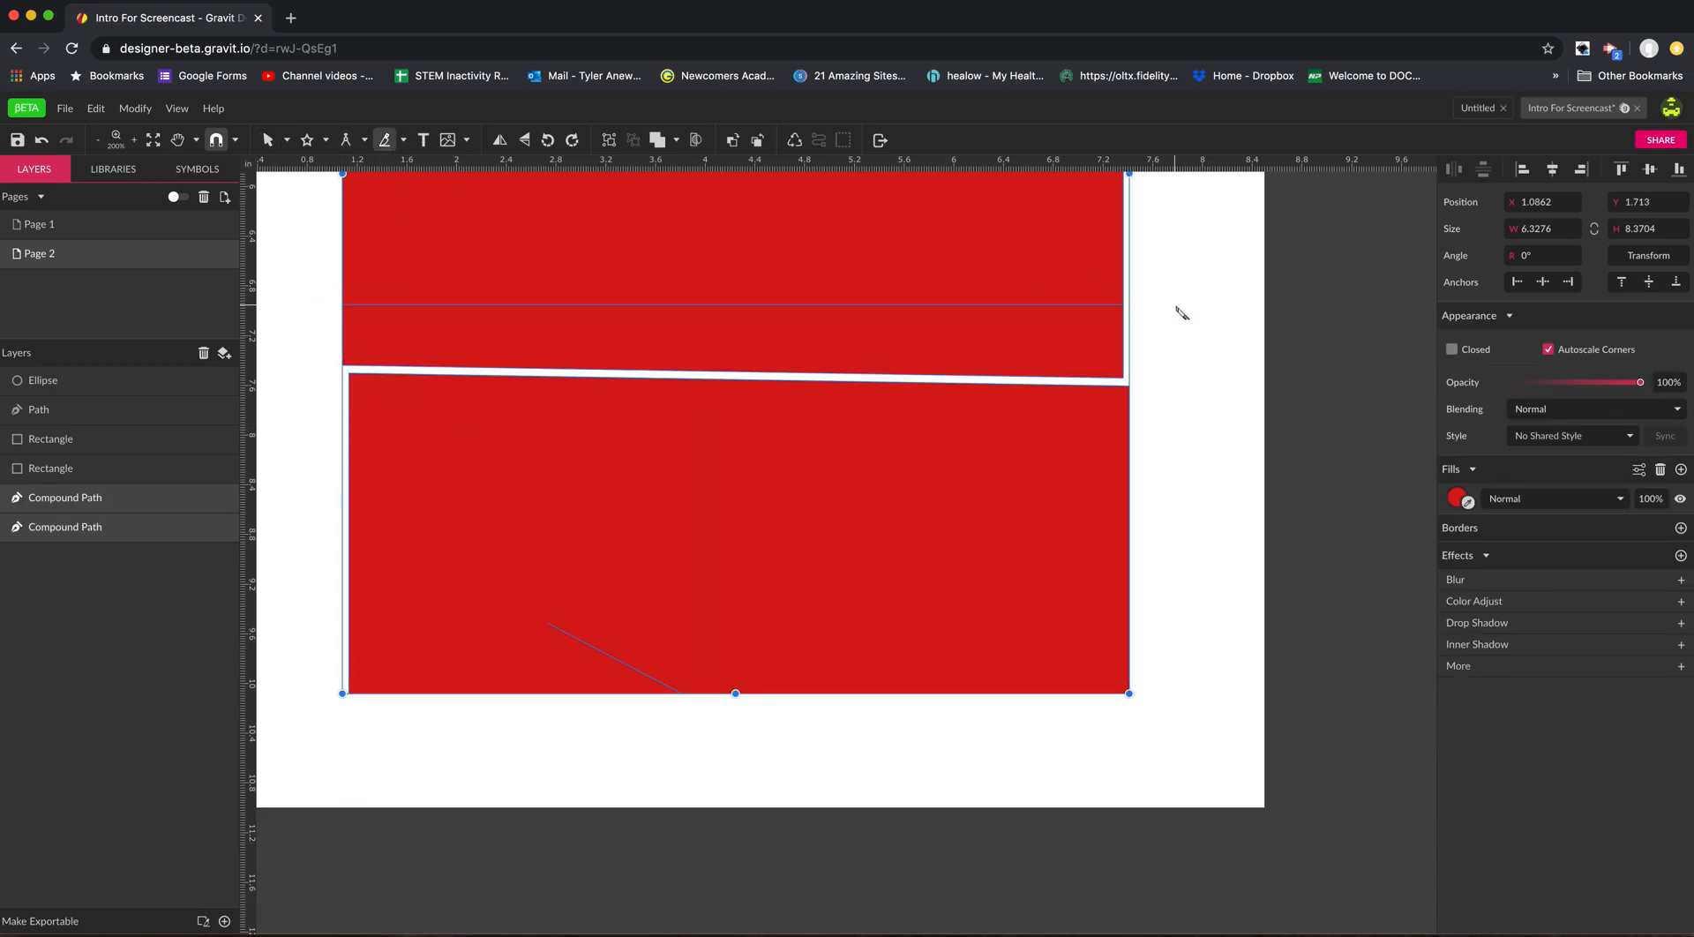
key("v")
left_click(1152, 390)
mouse_move(965, 336)
left_mouse_down()
mouse_move(966, 404)
mouse_move(953, 353)
left_mouse_up()
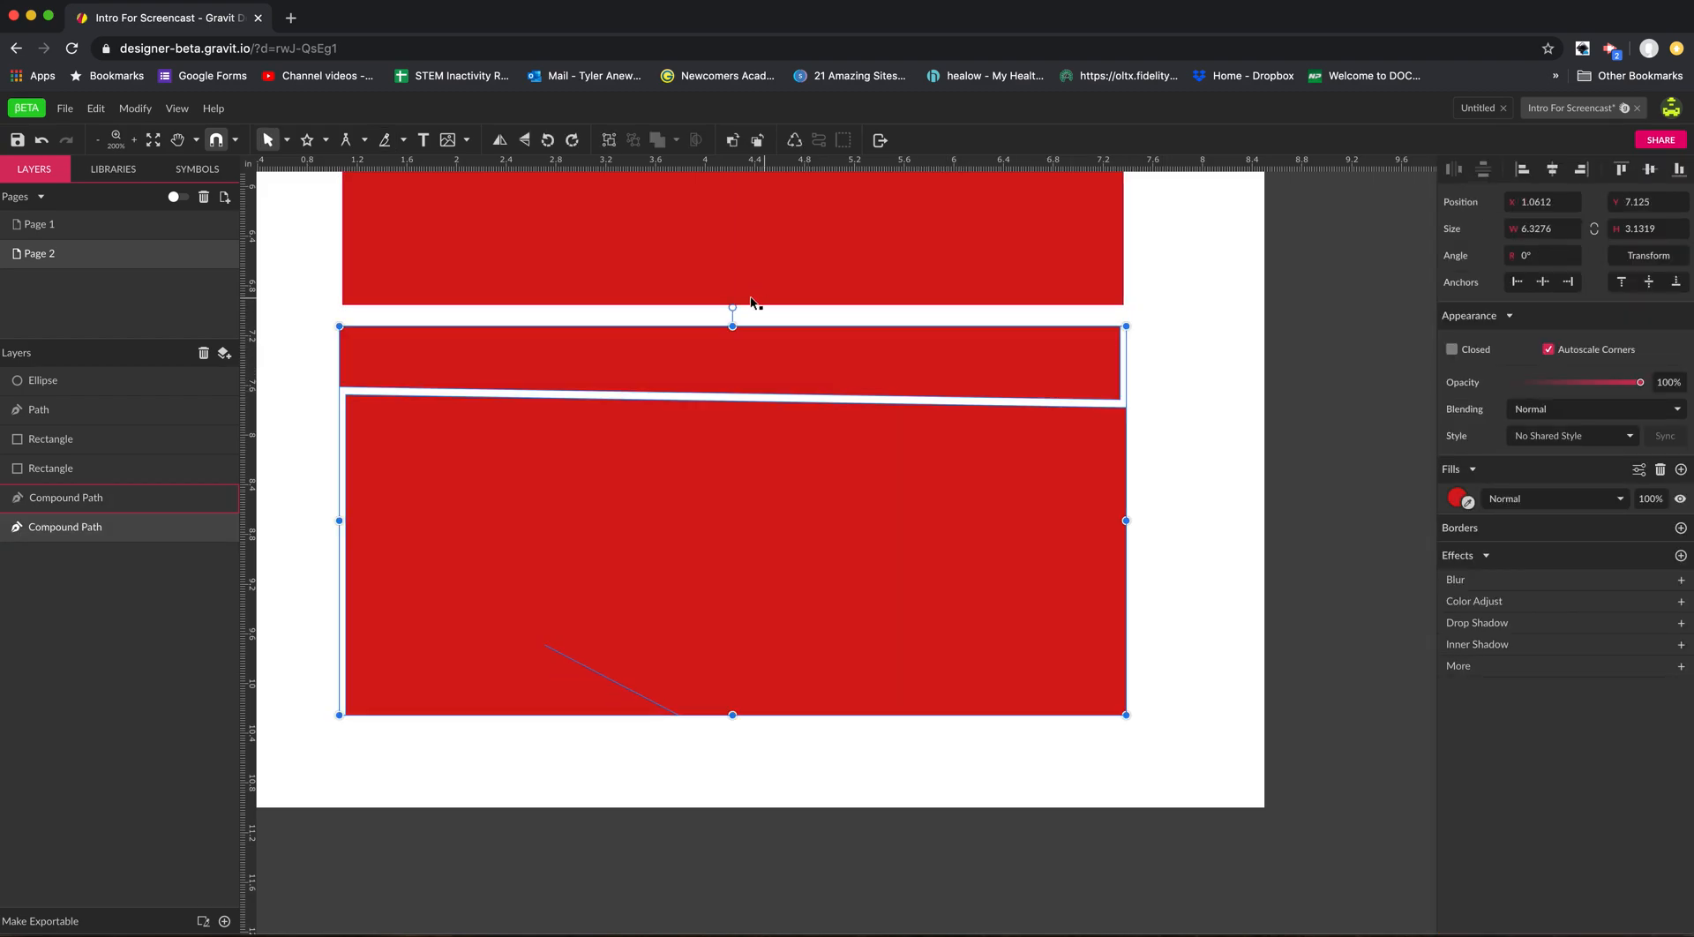
Flip the lower compound path horizontally and vertically, and rotate it counterclockwise four times.
left_click(499, 141)
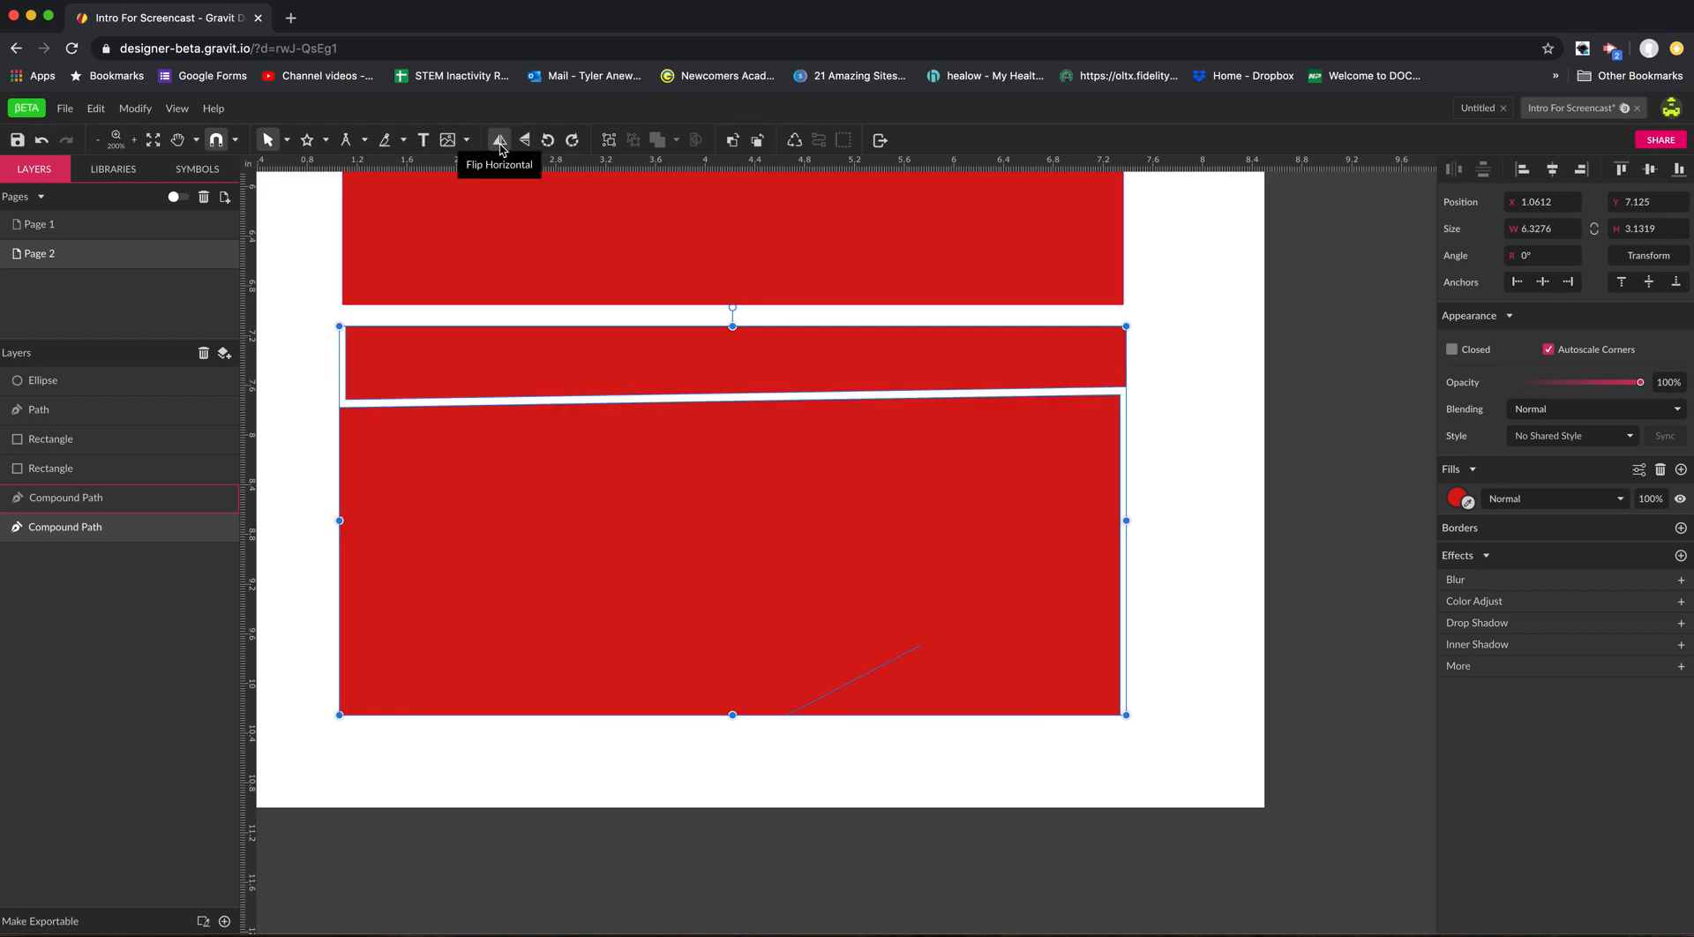
left_click(524, 143)
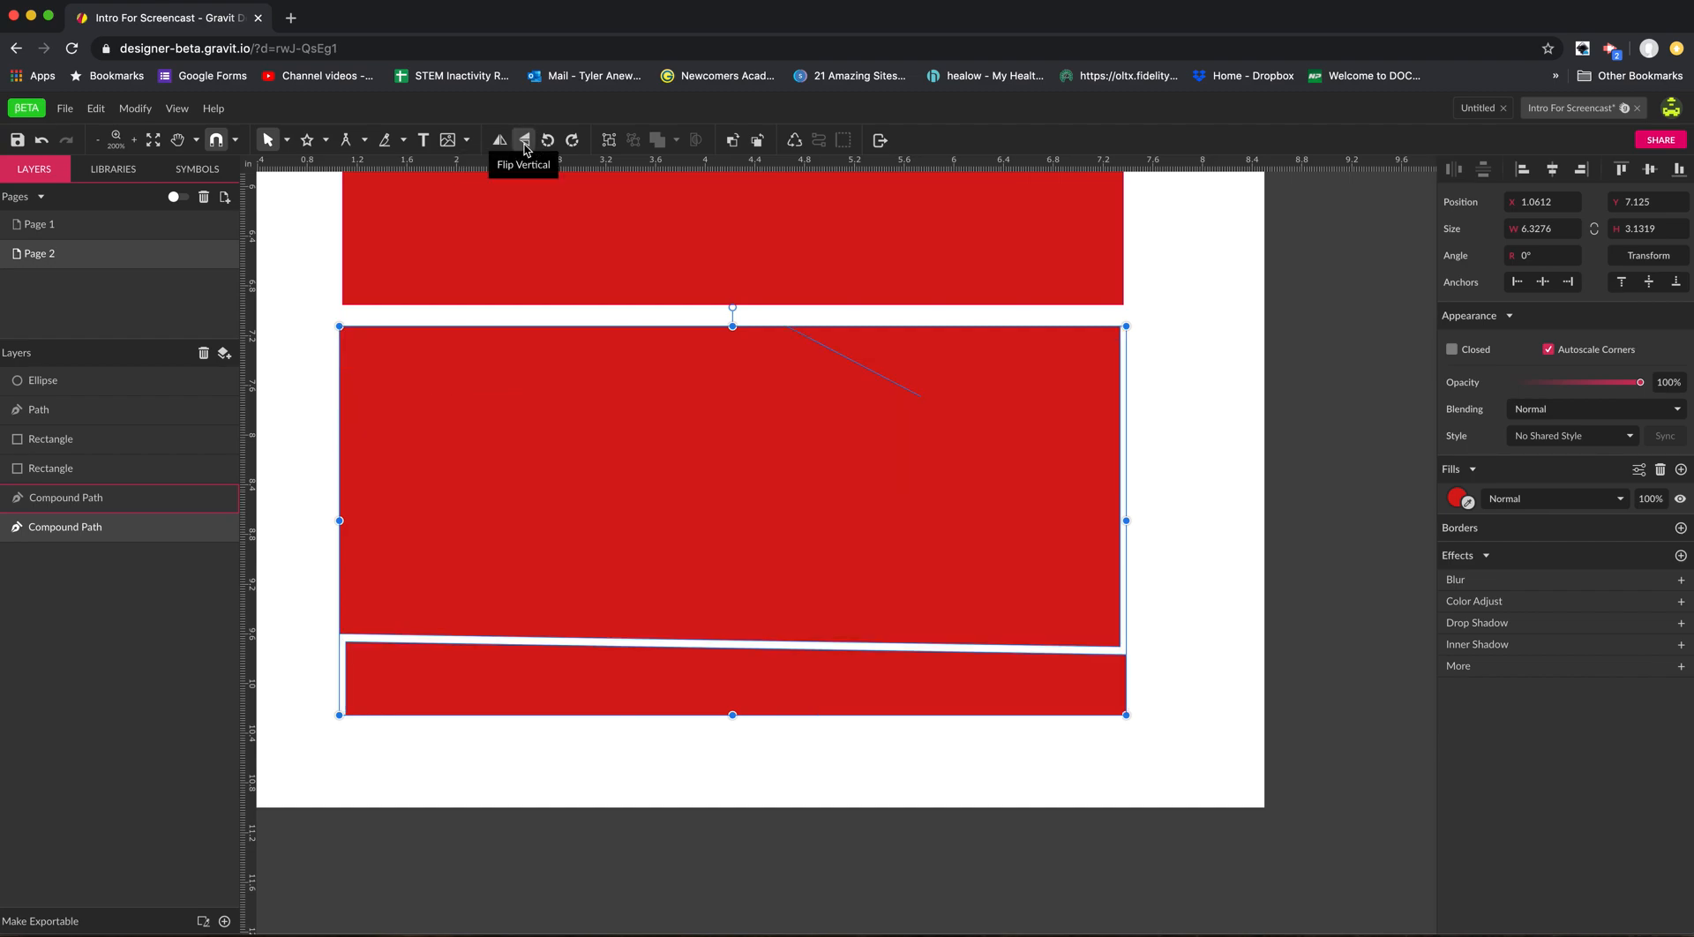
left_click(550, 143)
left_click(554, 144)
left_click(556, 146)
left_click(559, 143)
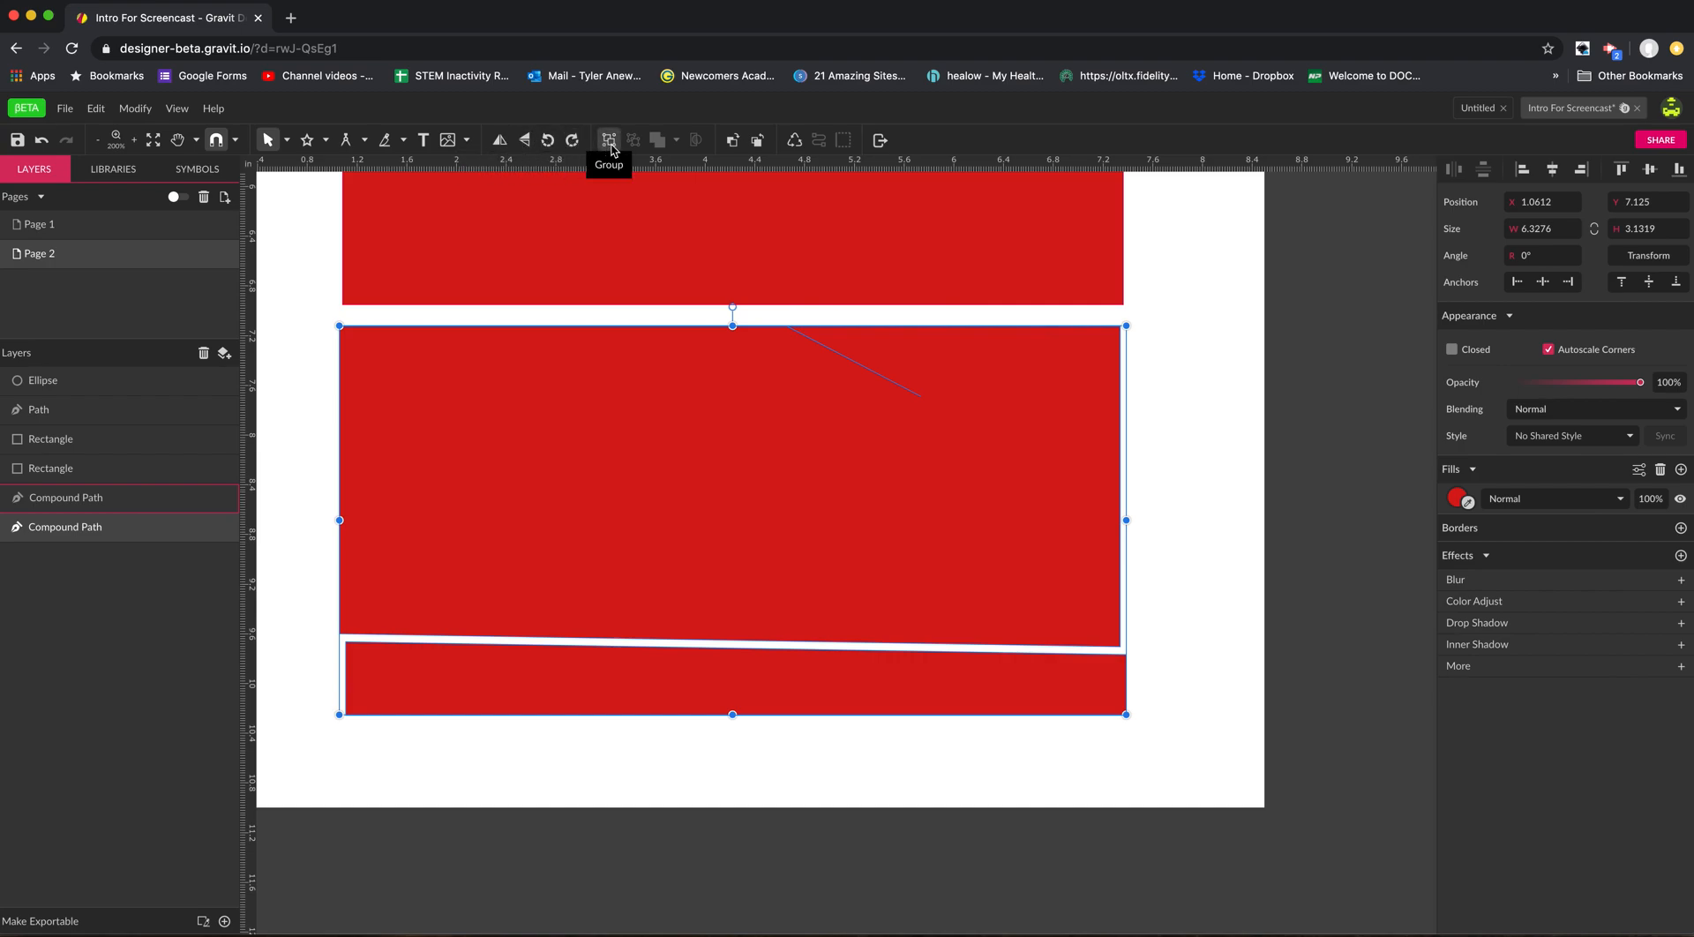
Group the two small grey rectangles, the freehand path and the grey circle beside the starburst.
key("space")
left_click(532, 254, "alt")
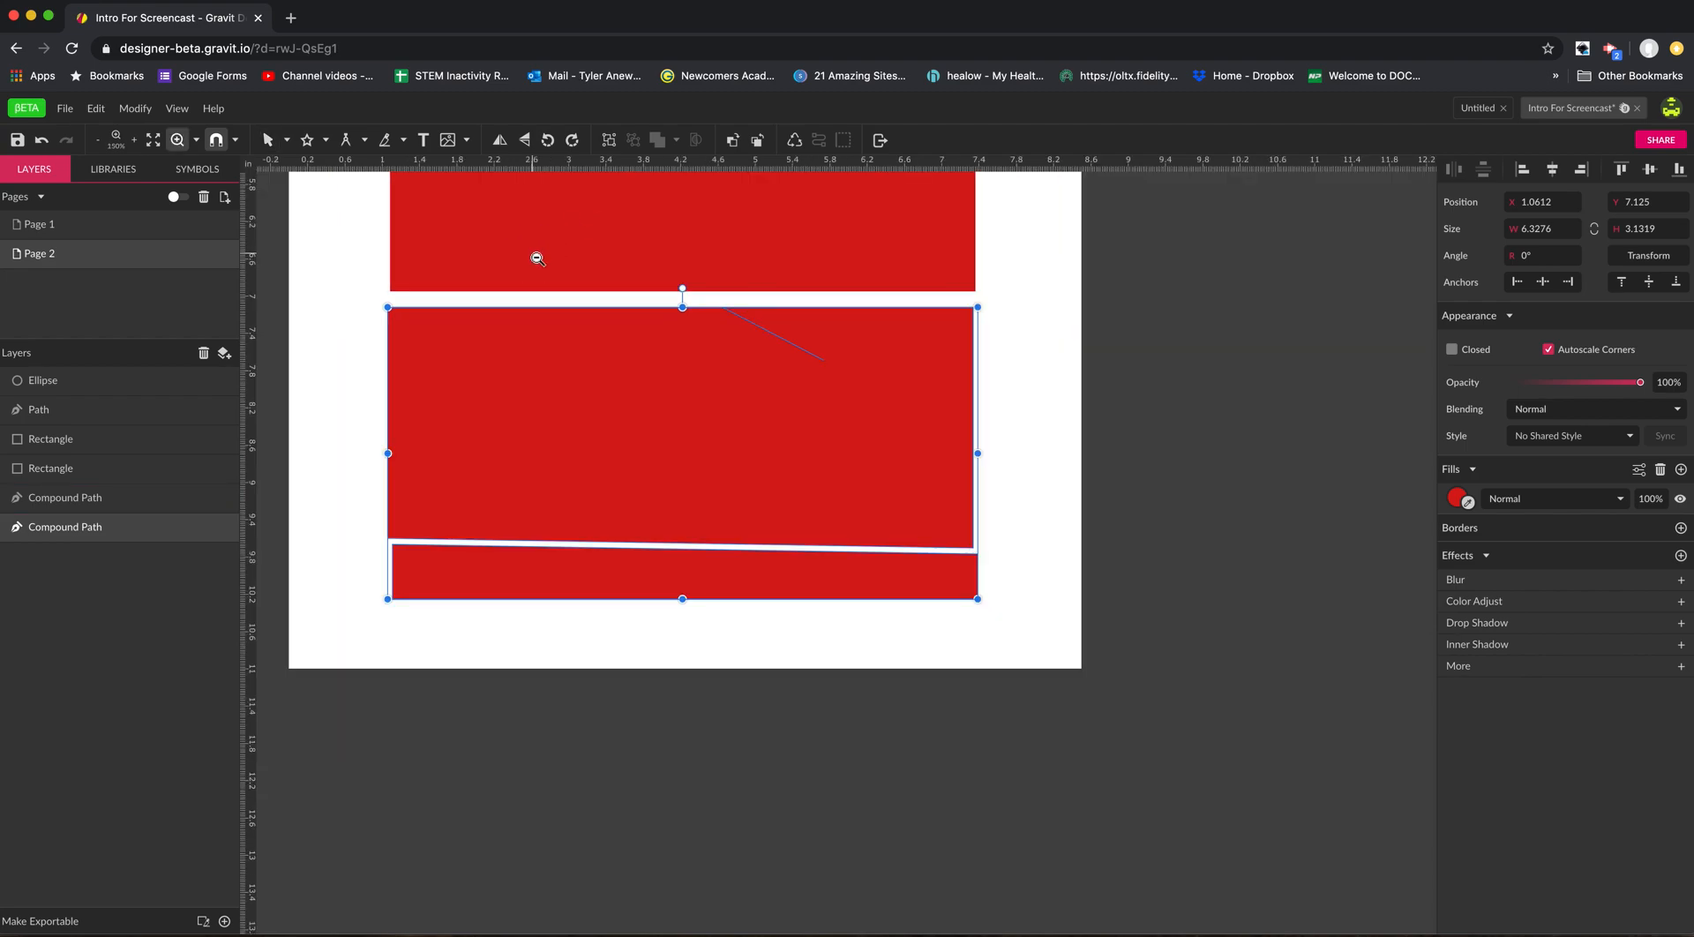
left_click_drag(538, 252, 594, 479)
left_click_drag(592, 319, 608, 381)
key("super+space")
left_click(487, 350)
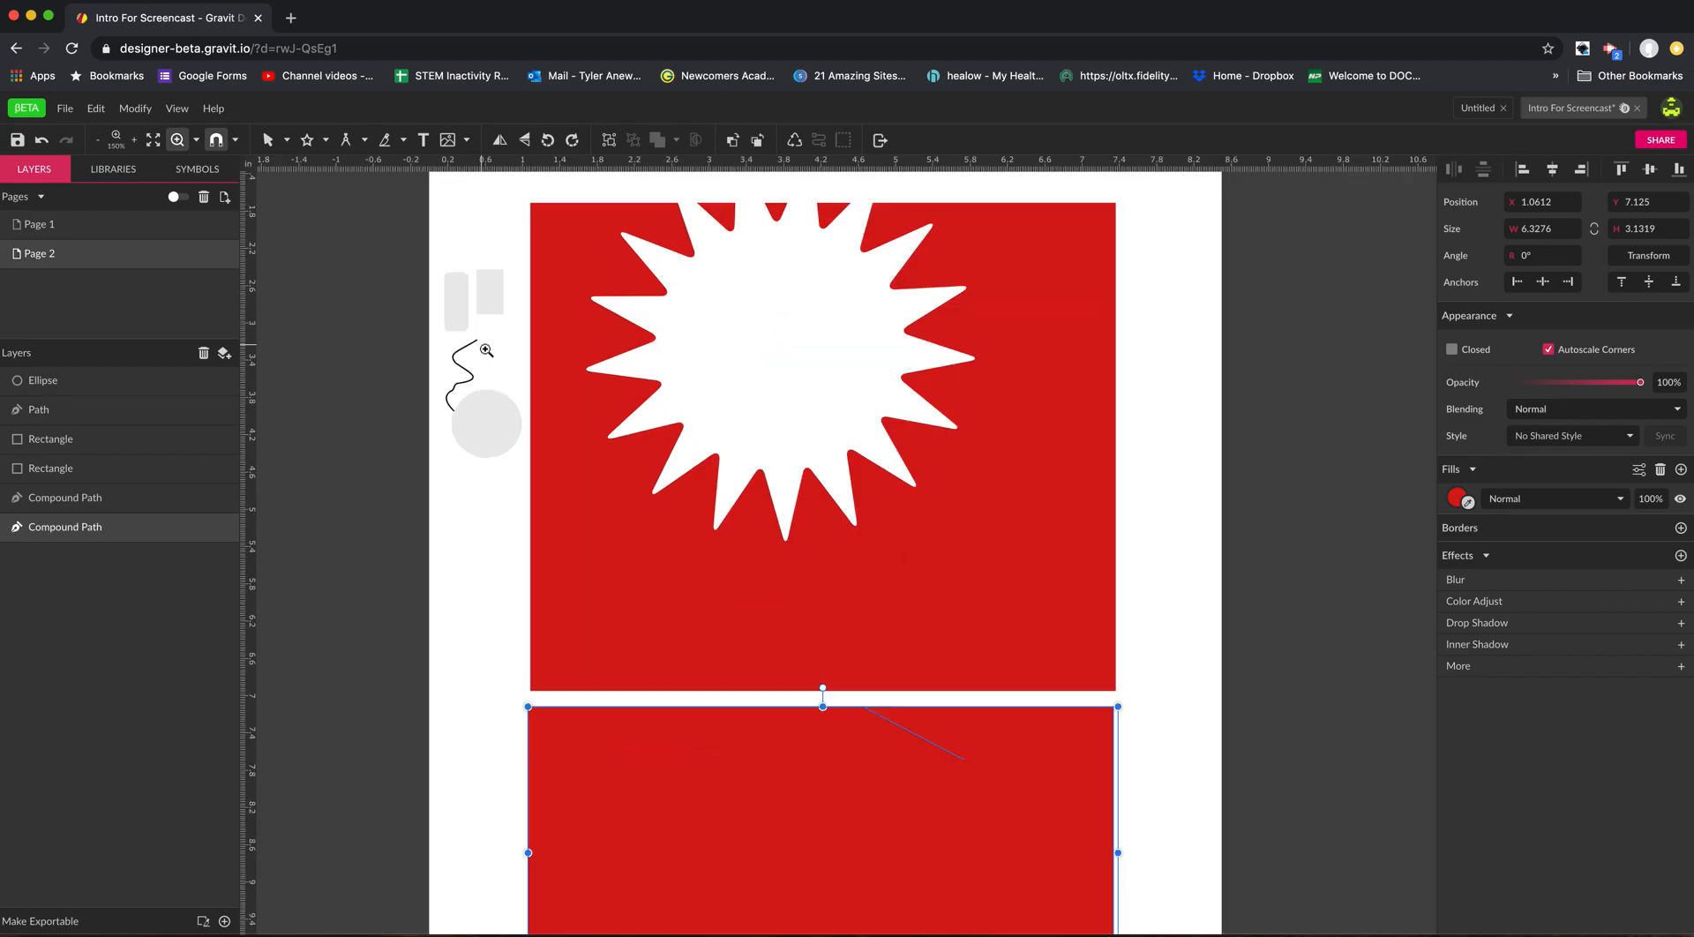
left_click(484, 360)
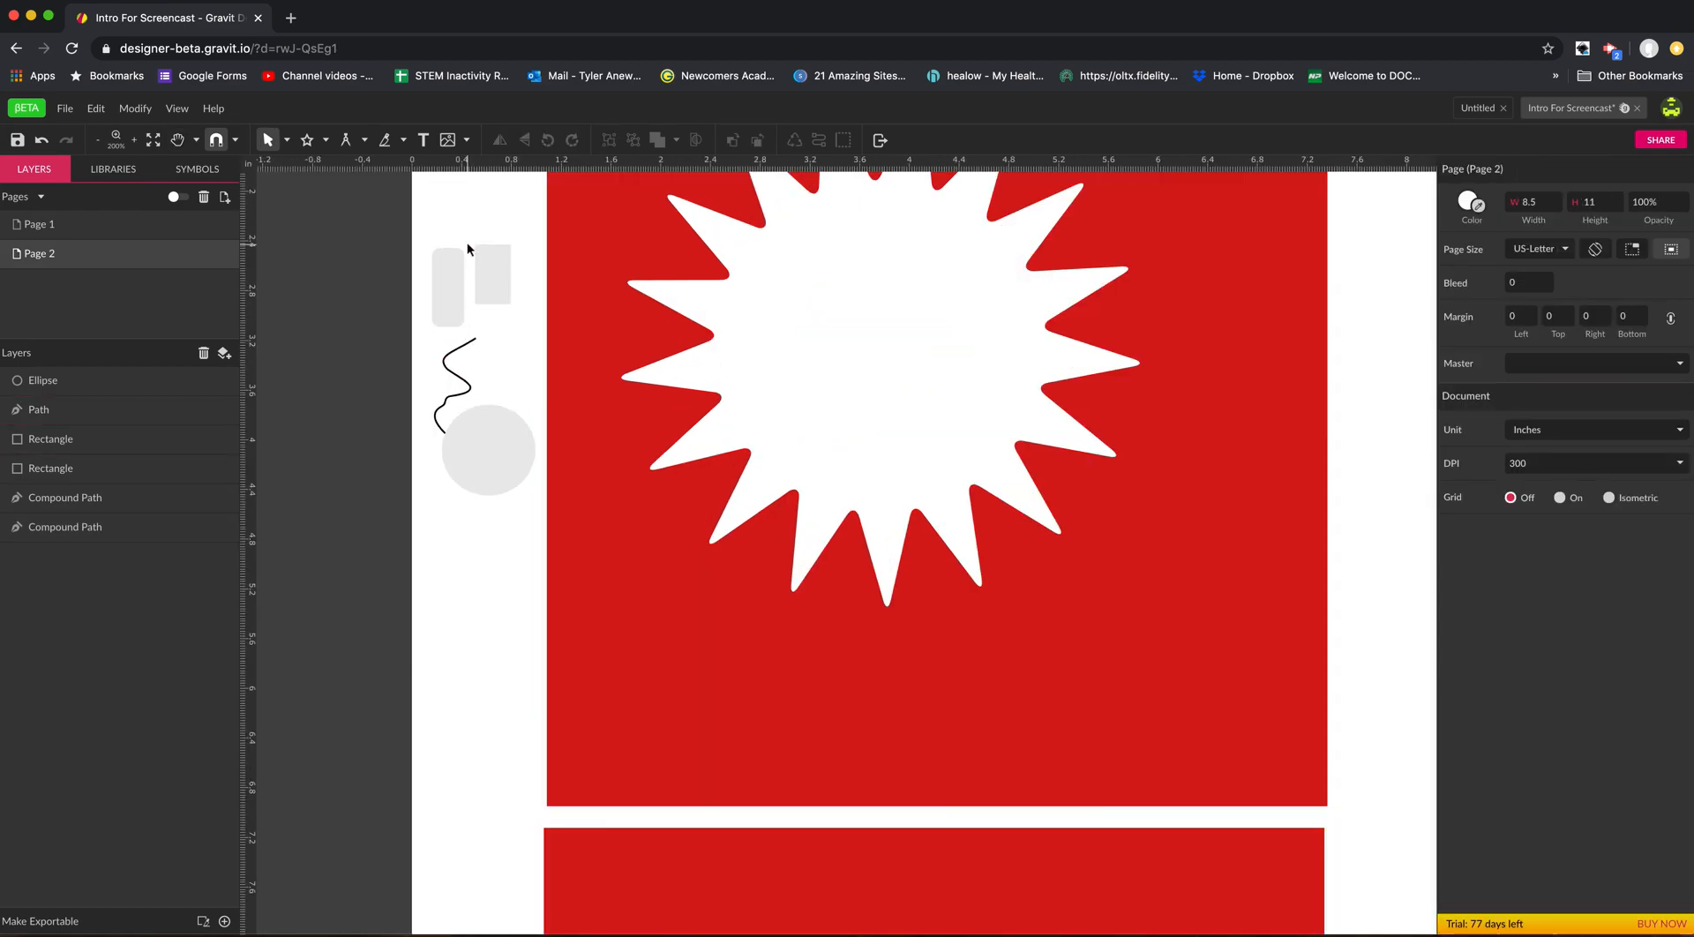
left_click_drag(431, 222, 538, 499)
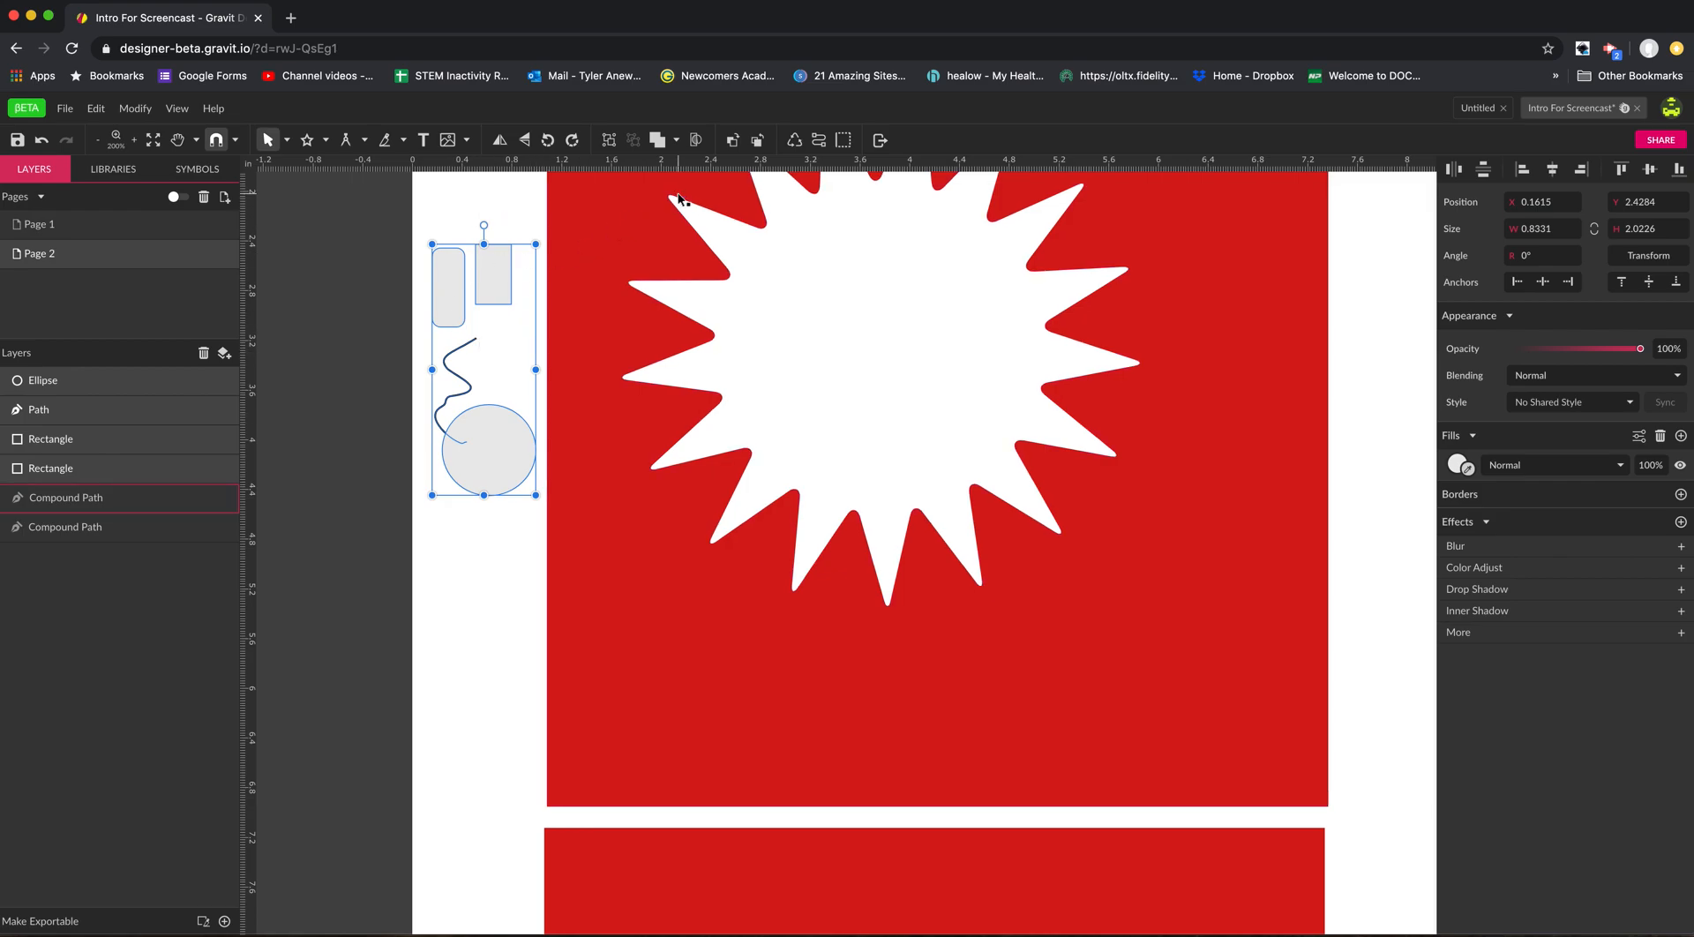
left_click(609, 141)
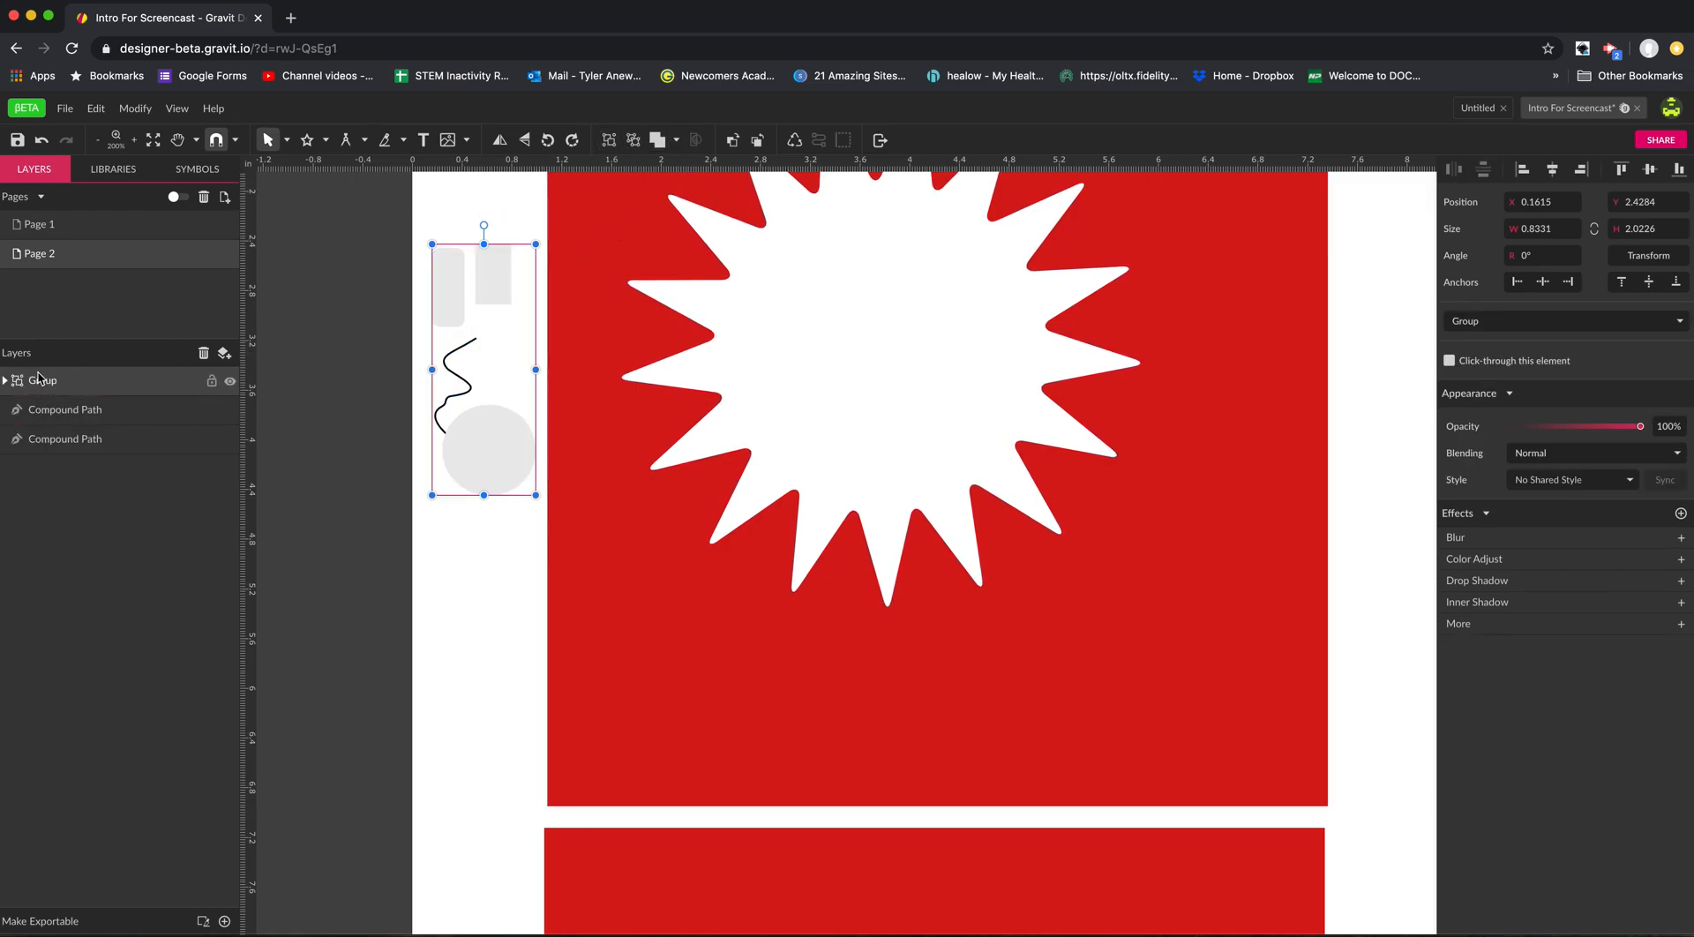
Move the group of small shapes up and back down beside the starburst, and ungroup it.
left_click(484, 622)
left_click(477, 454)
left_click_drag(476, 457, 489, 390)
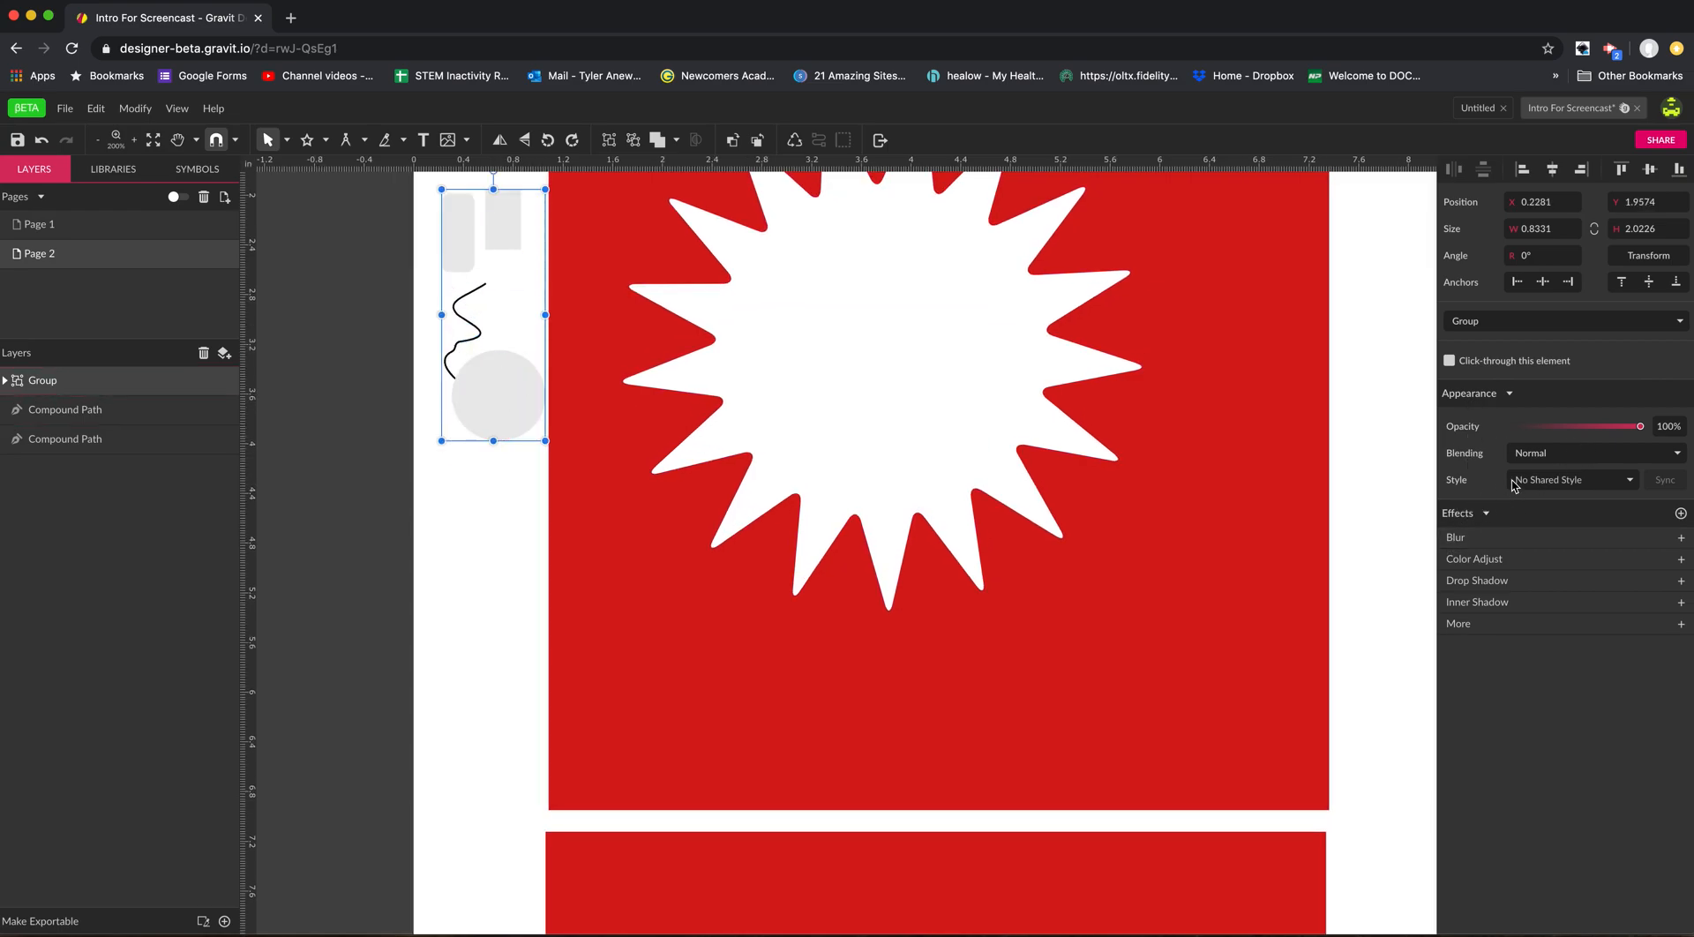
mouse_move(1643, 433)
left_mouse_down()
mouse_move(1541, 428)
mouse_move(1644, 429)
left_mouse_up()
left_click_drag(466, 372, 501, 455)
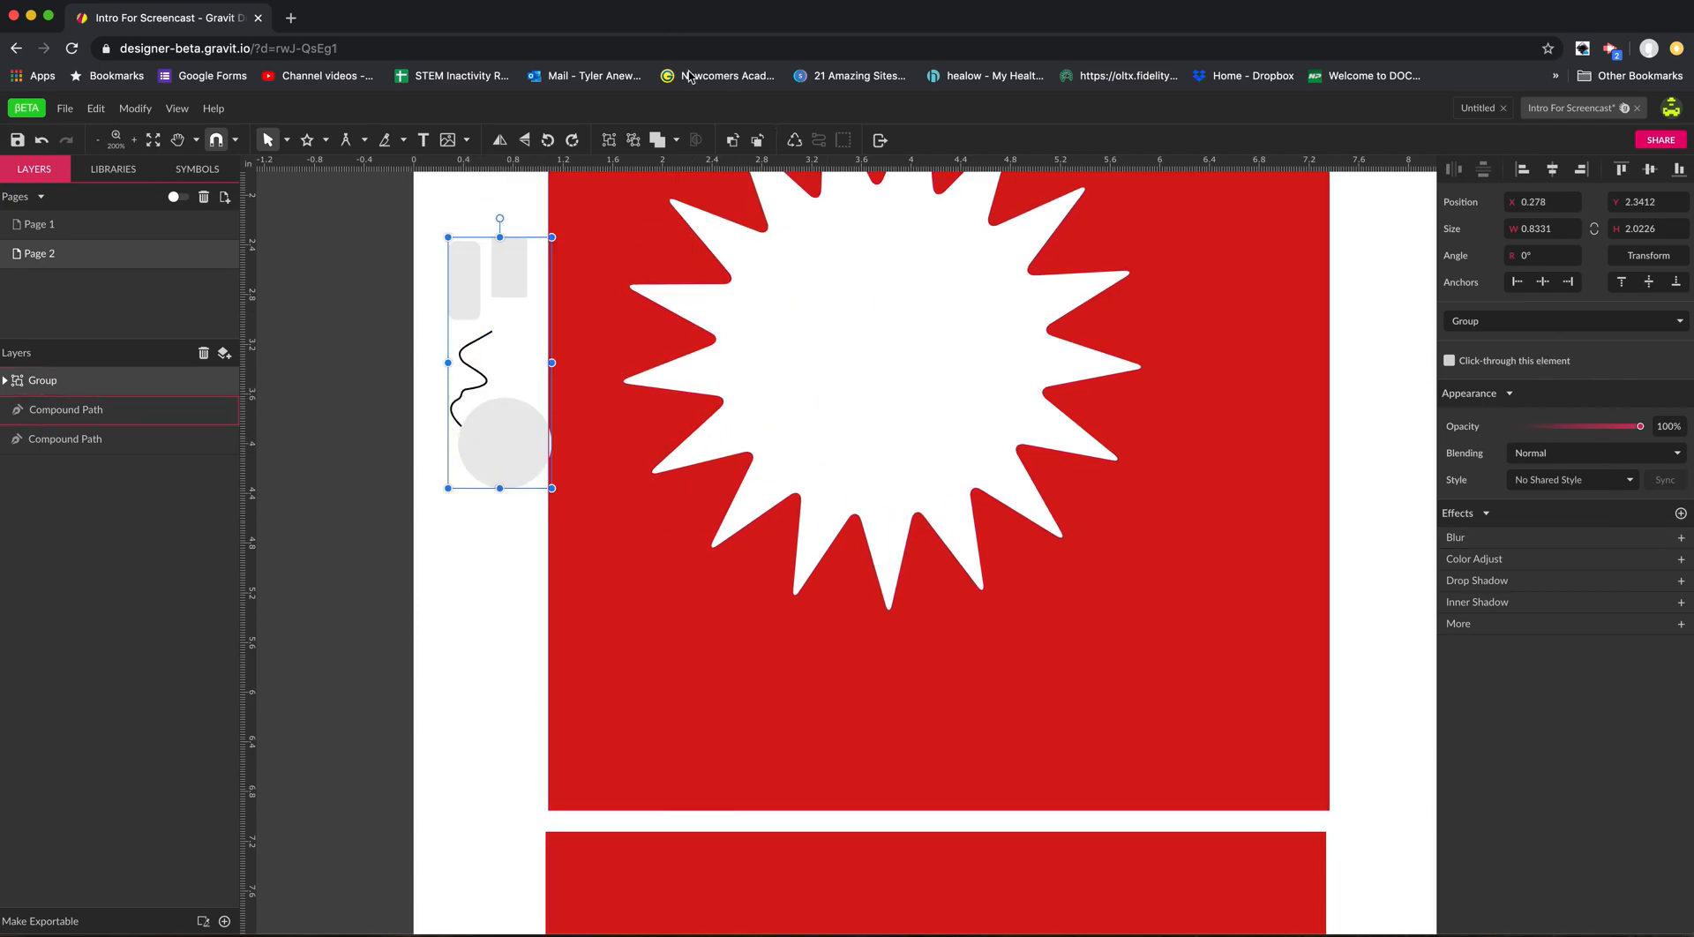
left_click(636, 141)
left_click(466, 220)
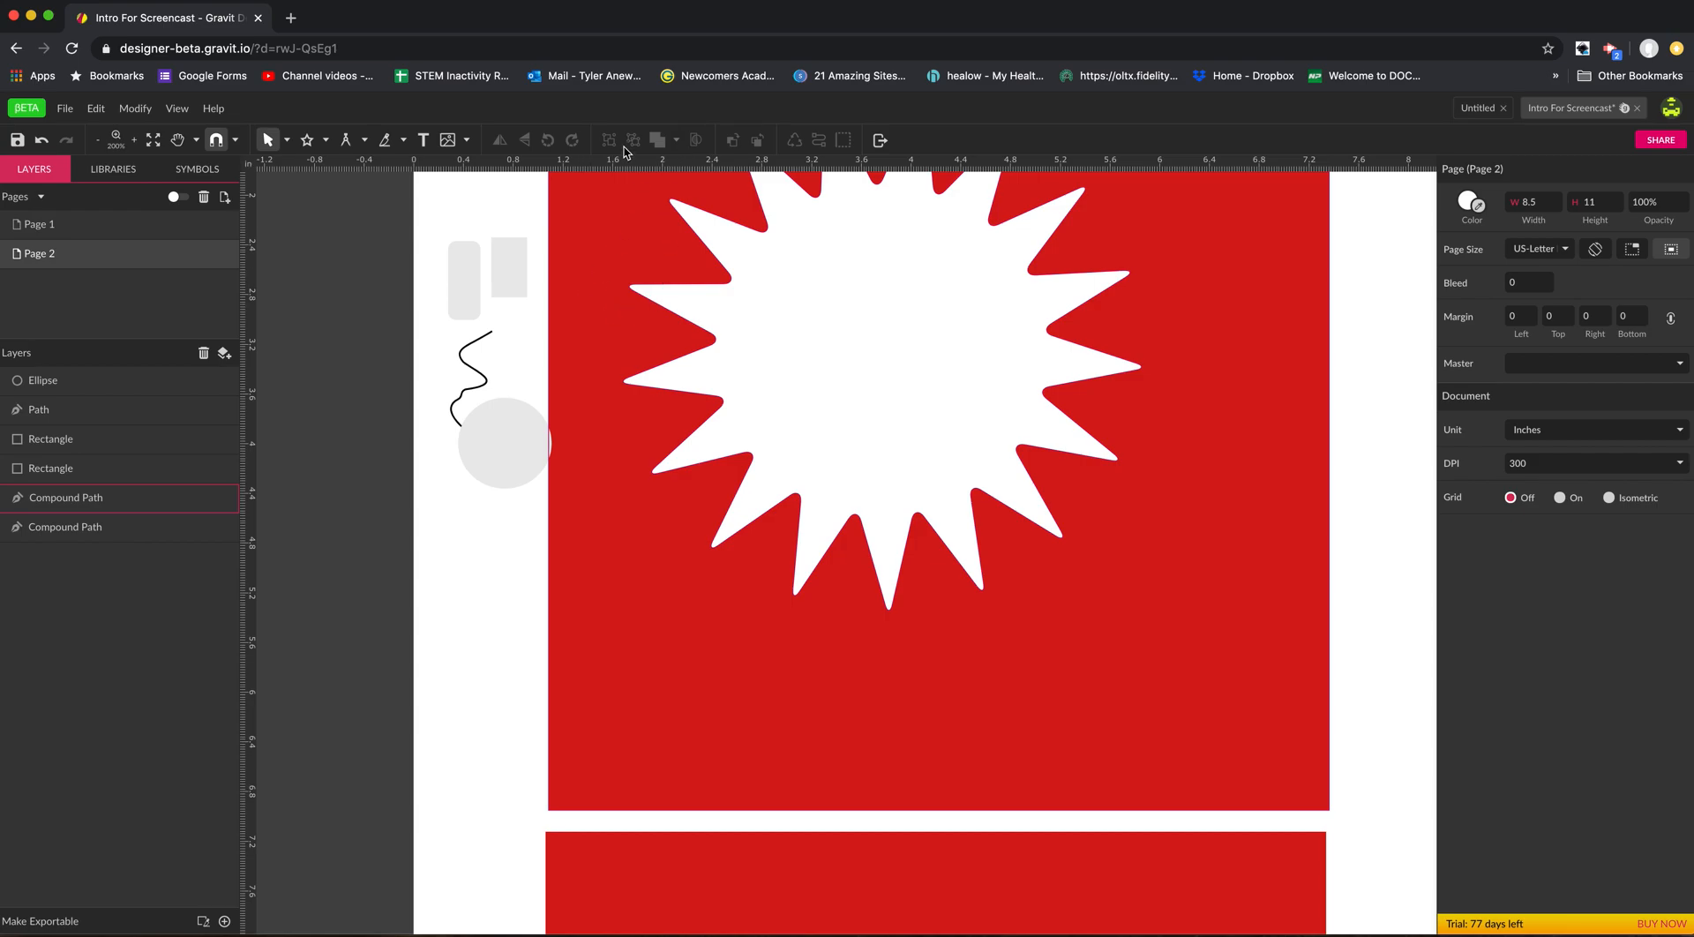
Move the grey circle over the small square-cornered rectangle and select both shapes.
left_click(503, 446)
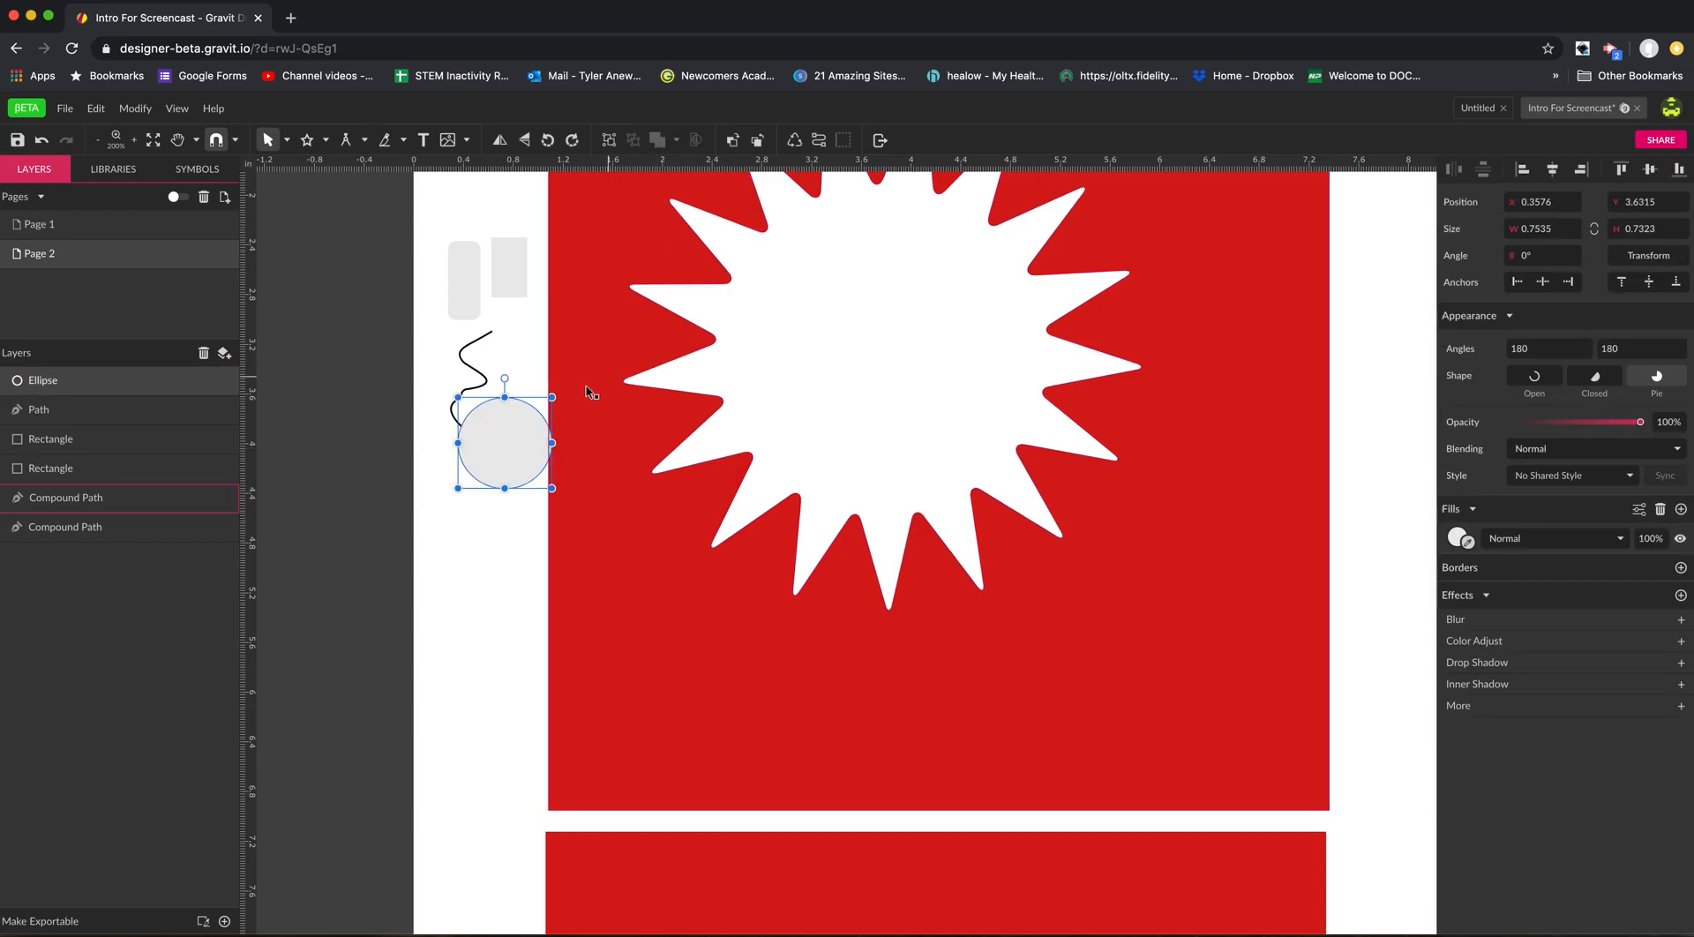
left_click_drag(519, 453, 565, 283)
left_click_drag(489, 211, 522, 261)
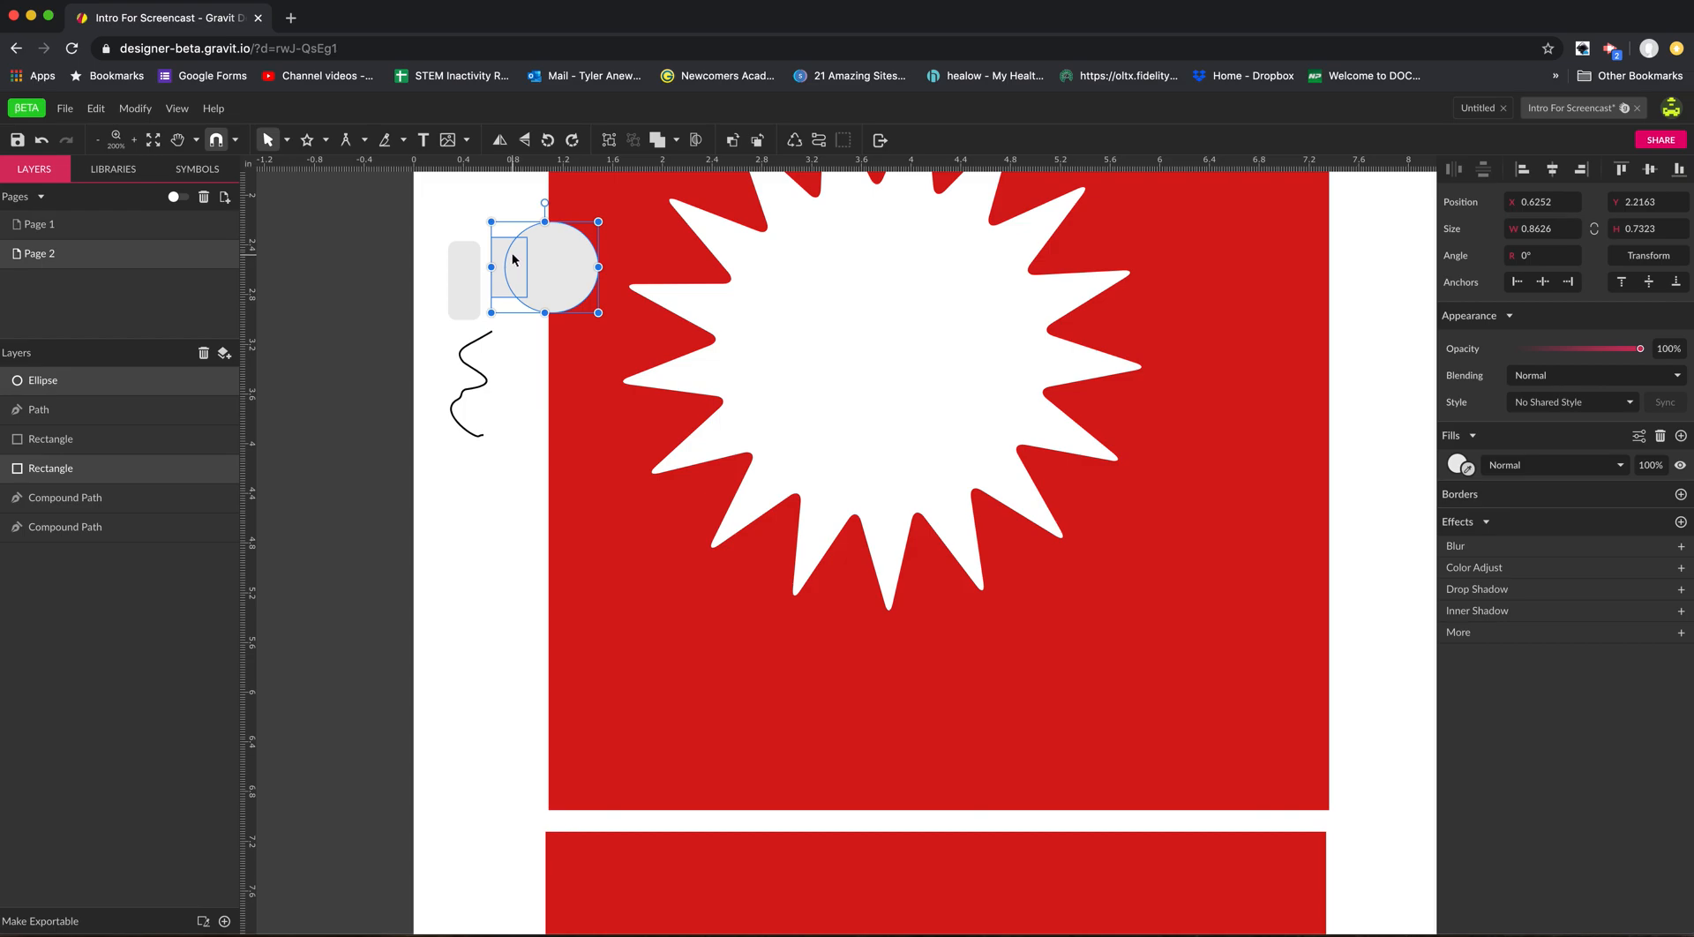
Clip the grey circle inside the square-cornered rectangle, and try moving and stretching the clipped shapes within the starburst.
left_click(700, 140)
left_click_drag(525, 275, 870, 364)
left_click(868, 347)
left_click_drag(810, 310, 876, 322)
left_click_drag(813, 250, 945, 386)
left_click(864, 319)
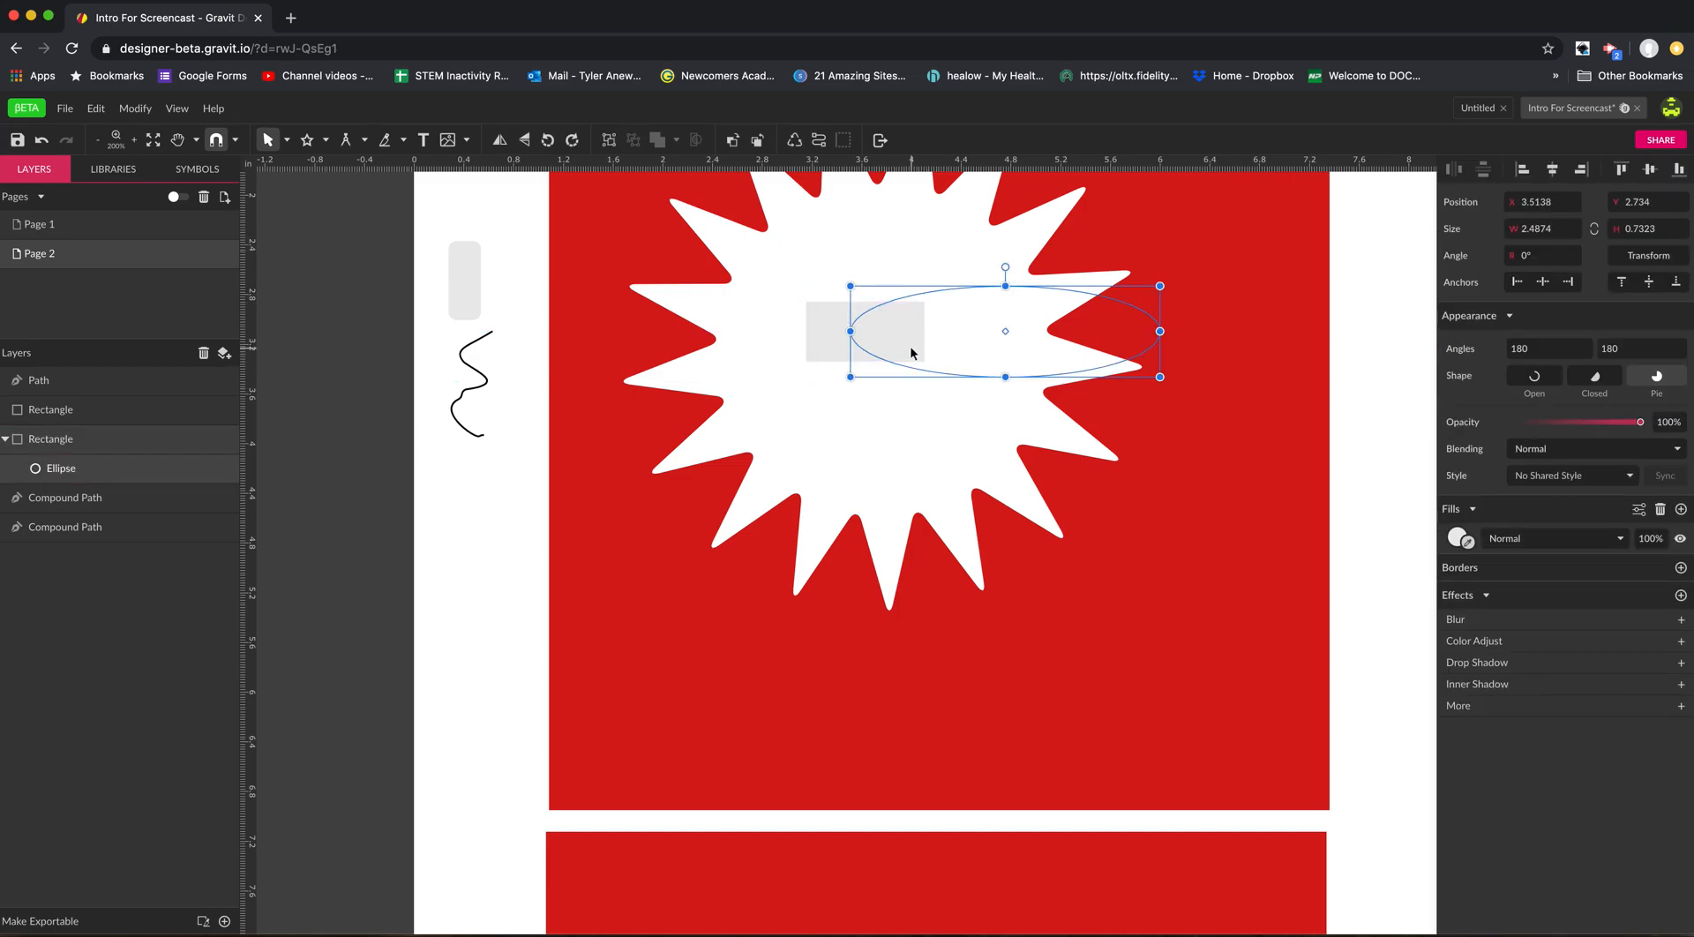
Delete the clipped rectangle together with the ellipse inside it.
key("Escape")
left_click_drag(824, 276, 953, 419)
key("Delete")
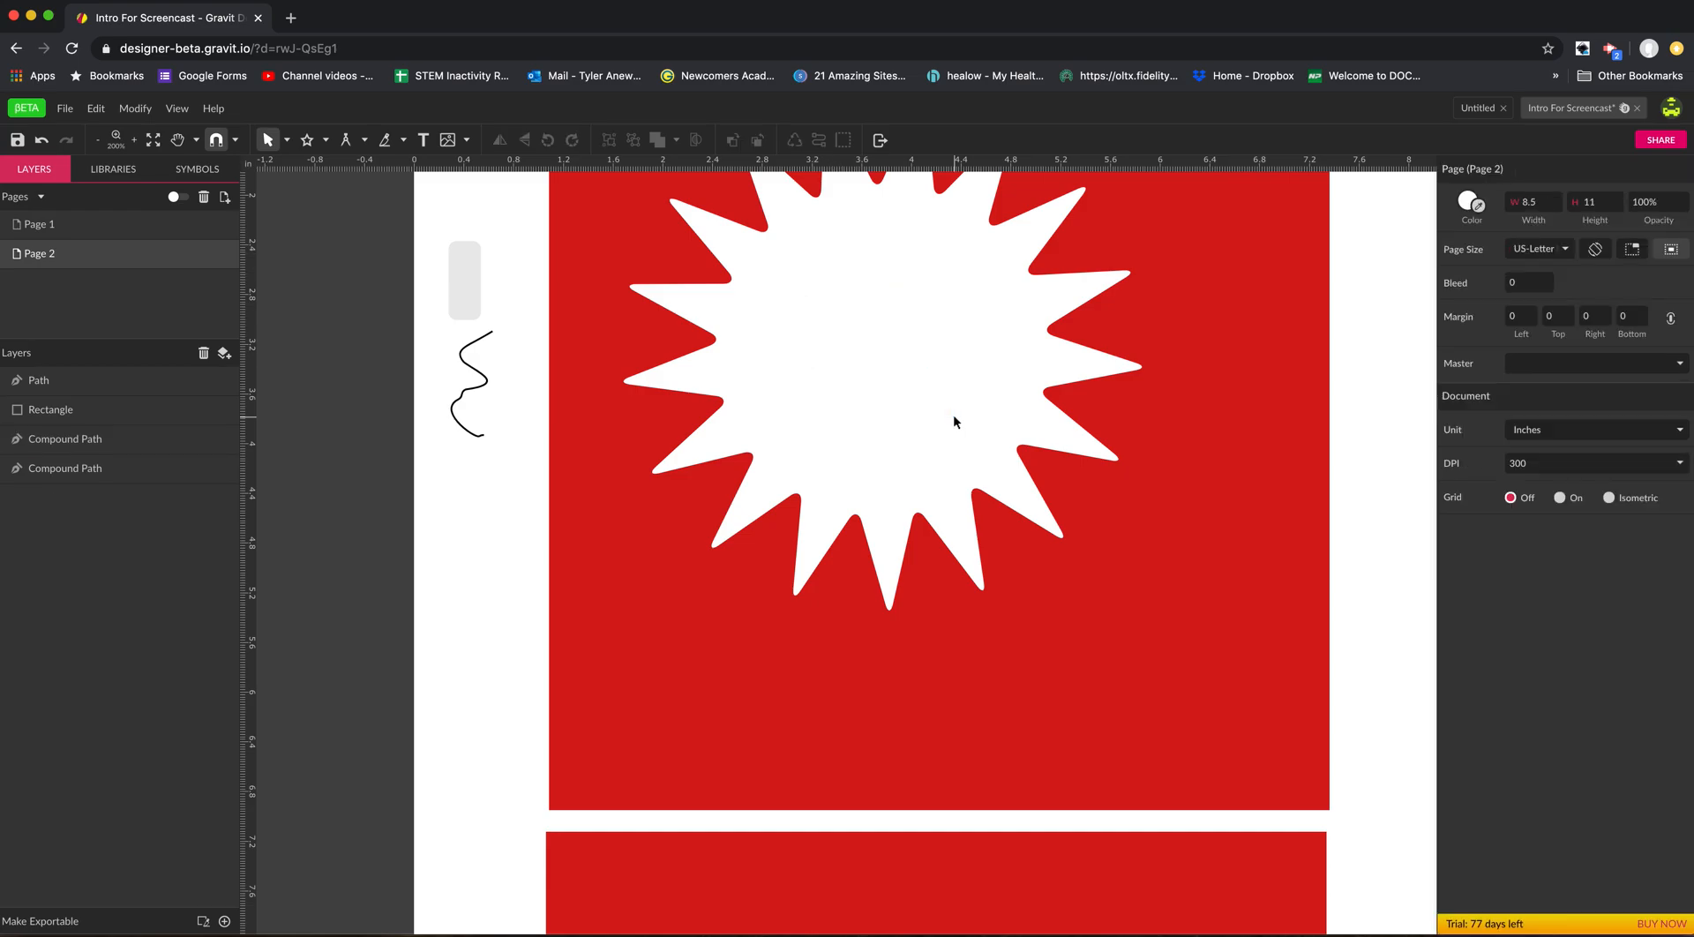
Review the available variants of the selection, shape and Knife tools.
key("h")
left_click_drag(889, 299, 870, 383)
key("v")
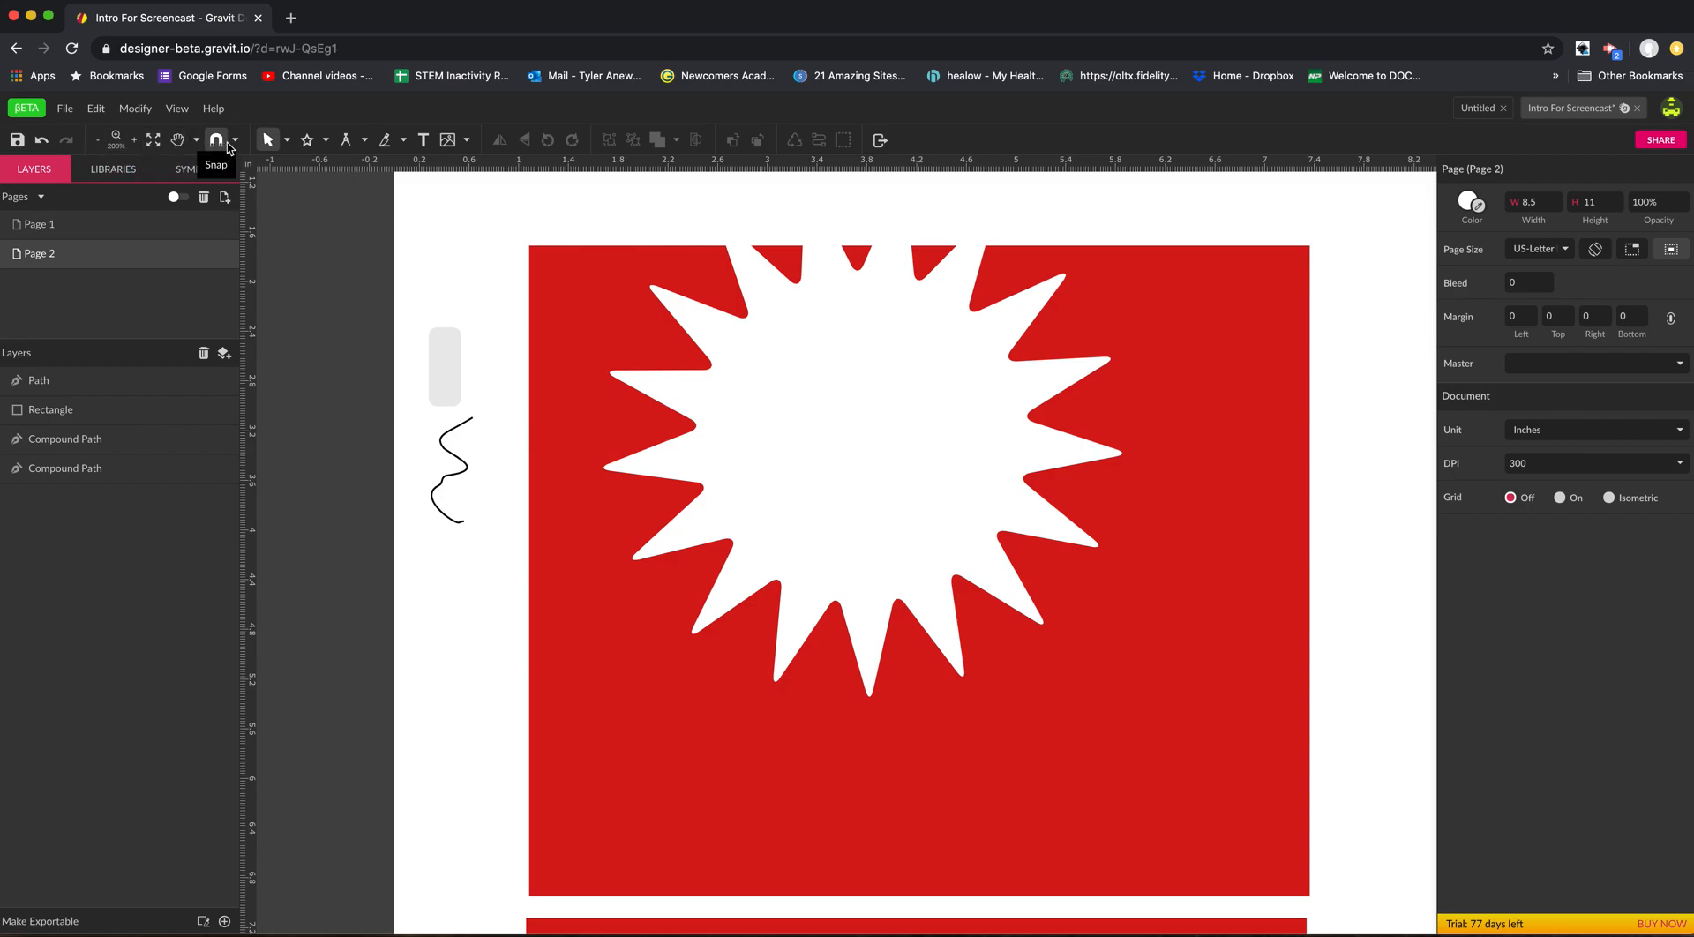
left_click(287, 141)
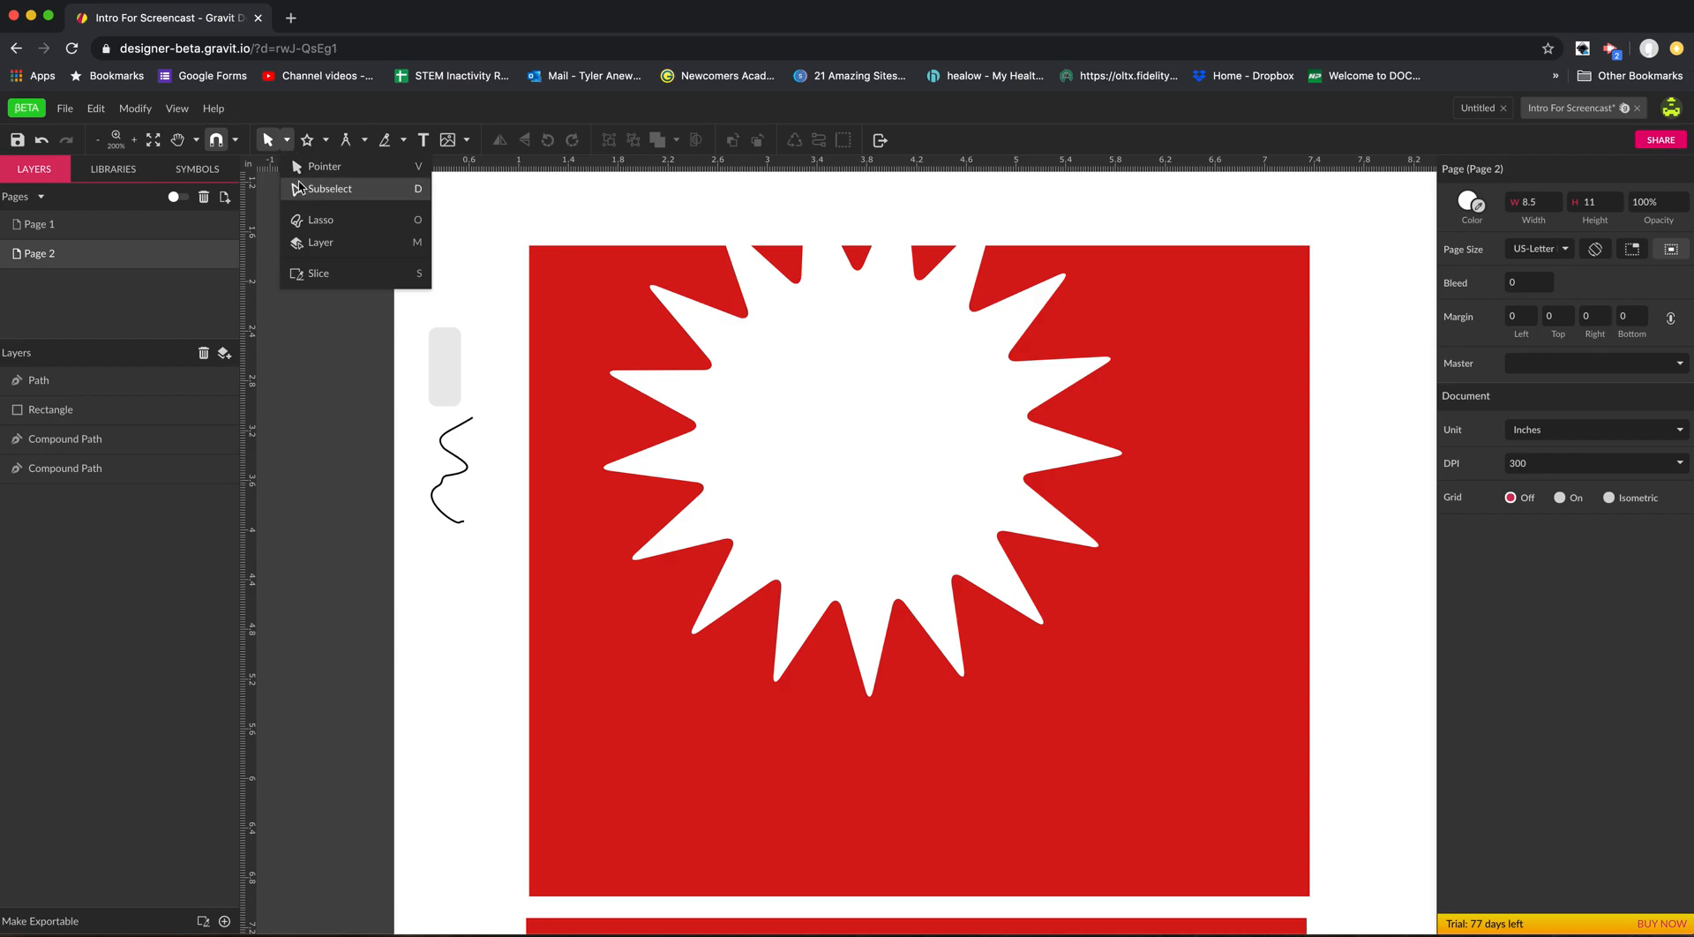
left_click(326, 141)
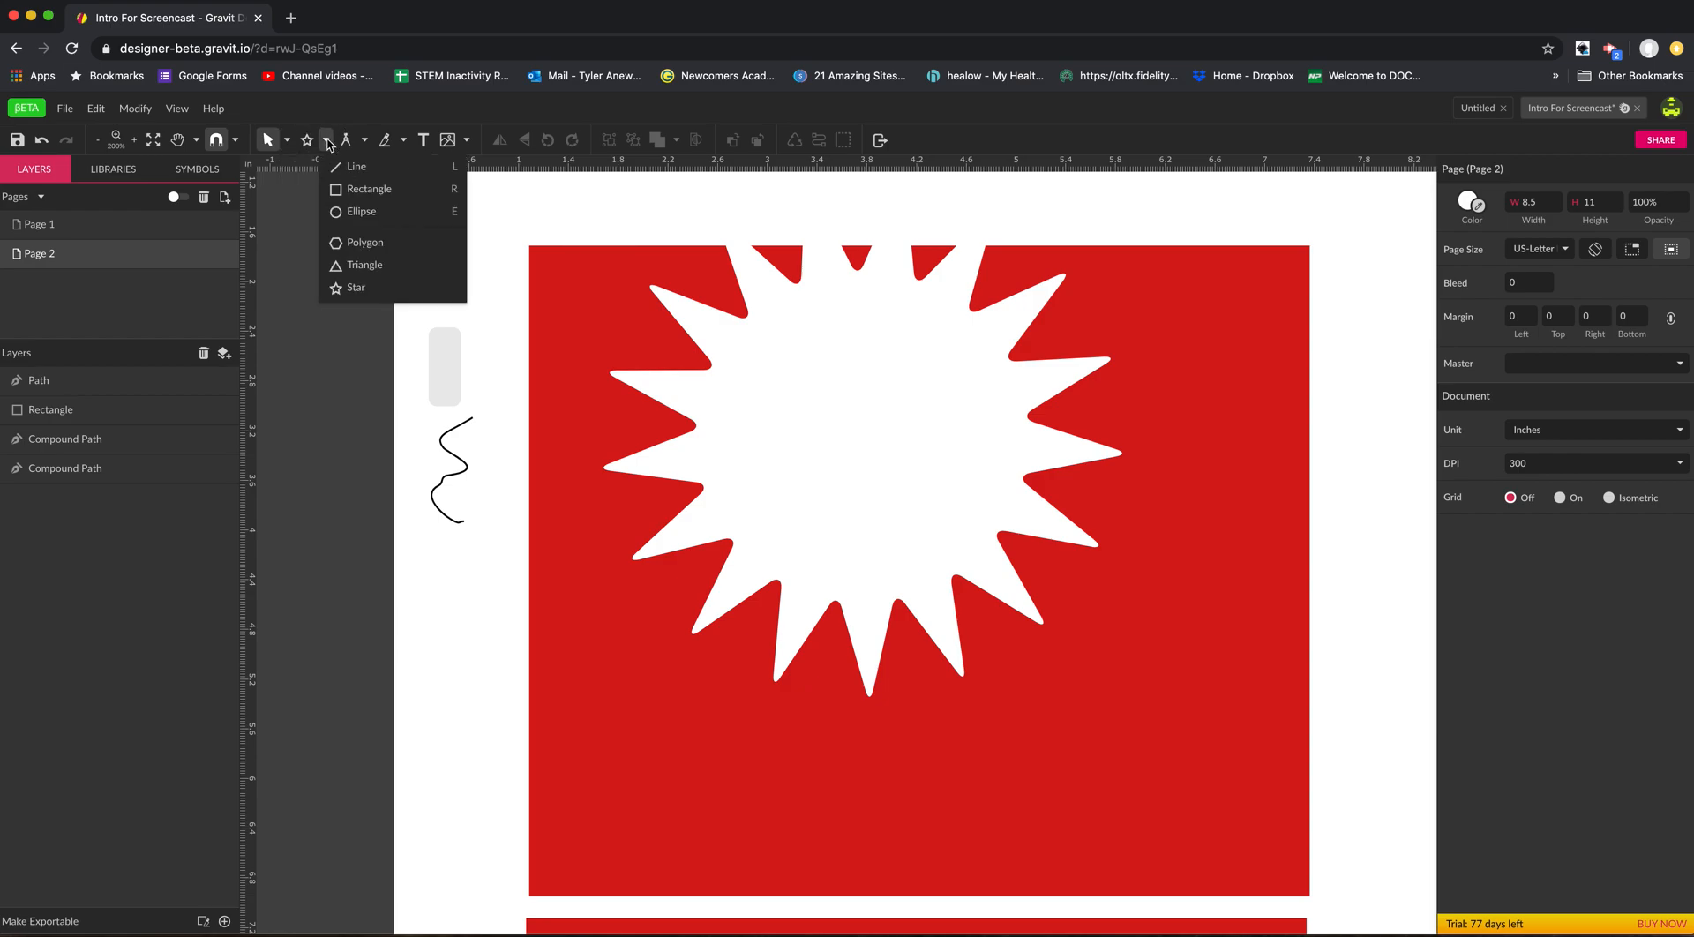
left_click(403, 140)
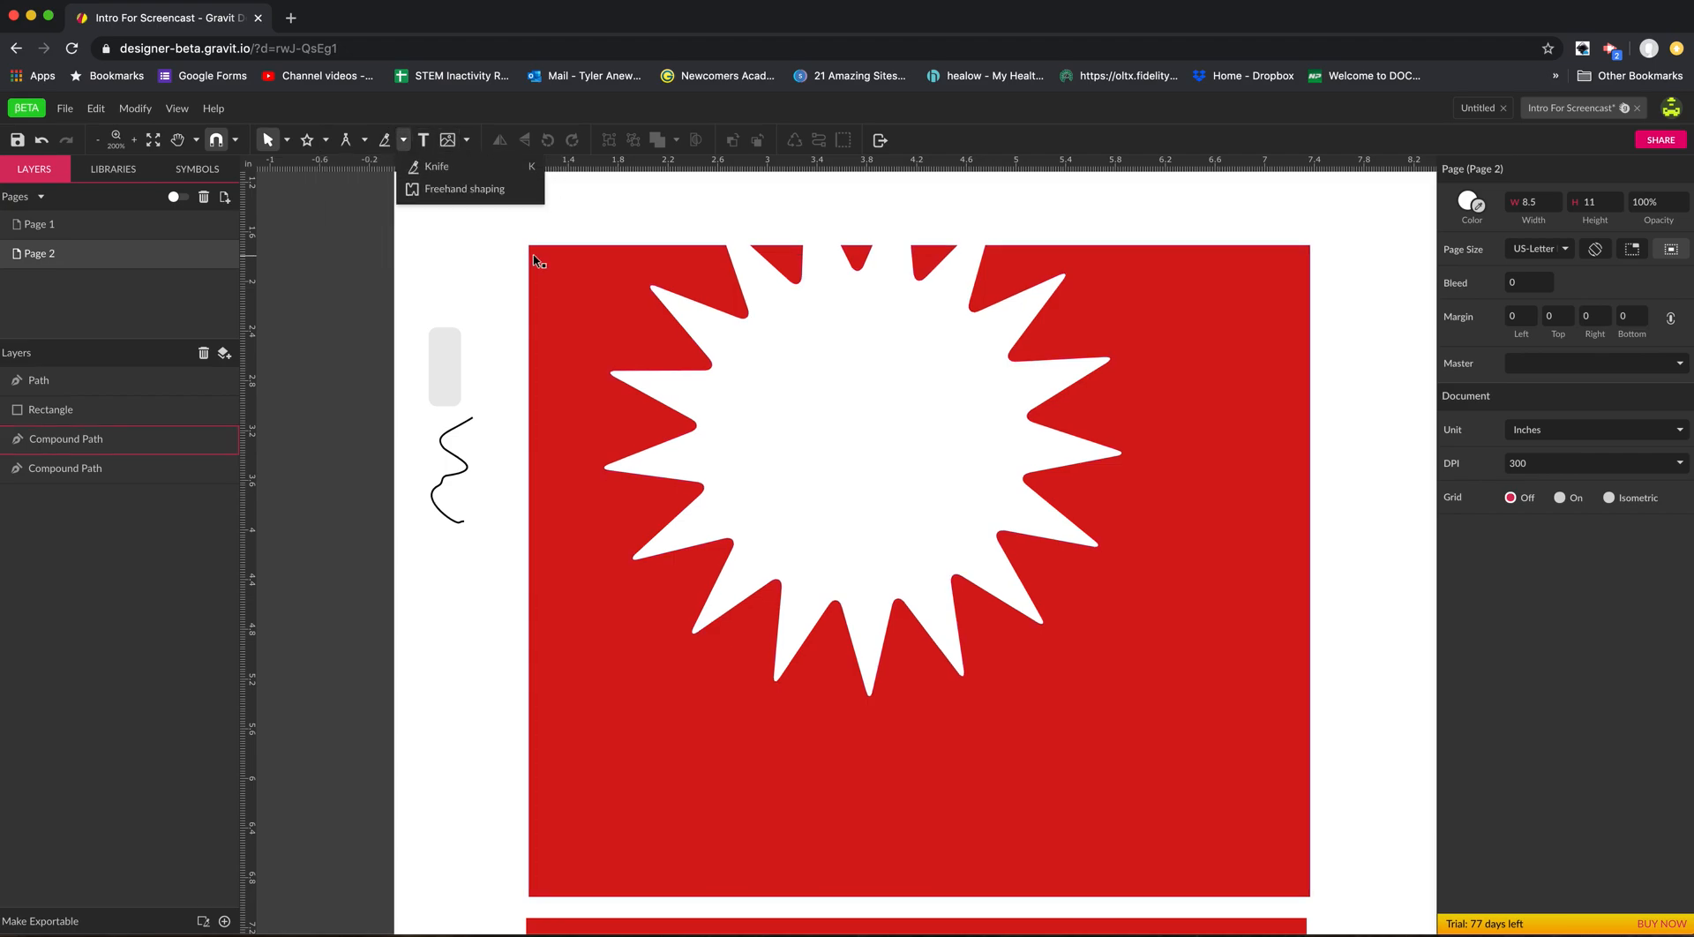
left_click(635, 223)
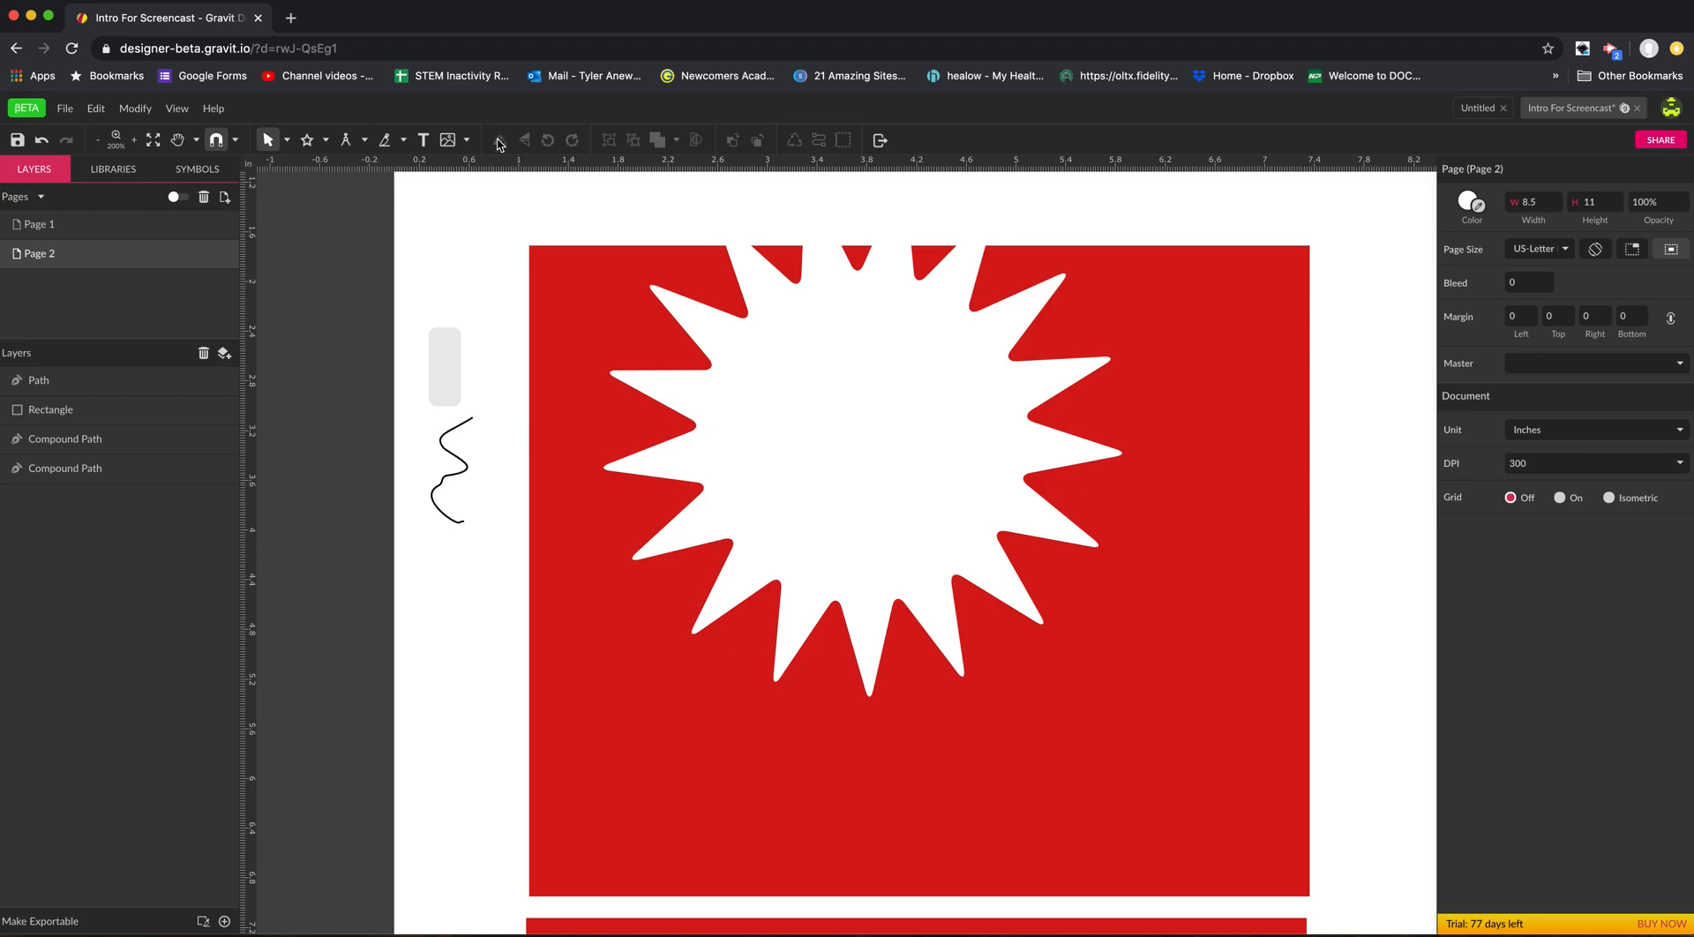
key("space")
left_click_drag(976, 273, 897, 357)
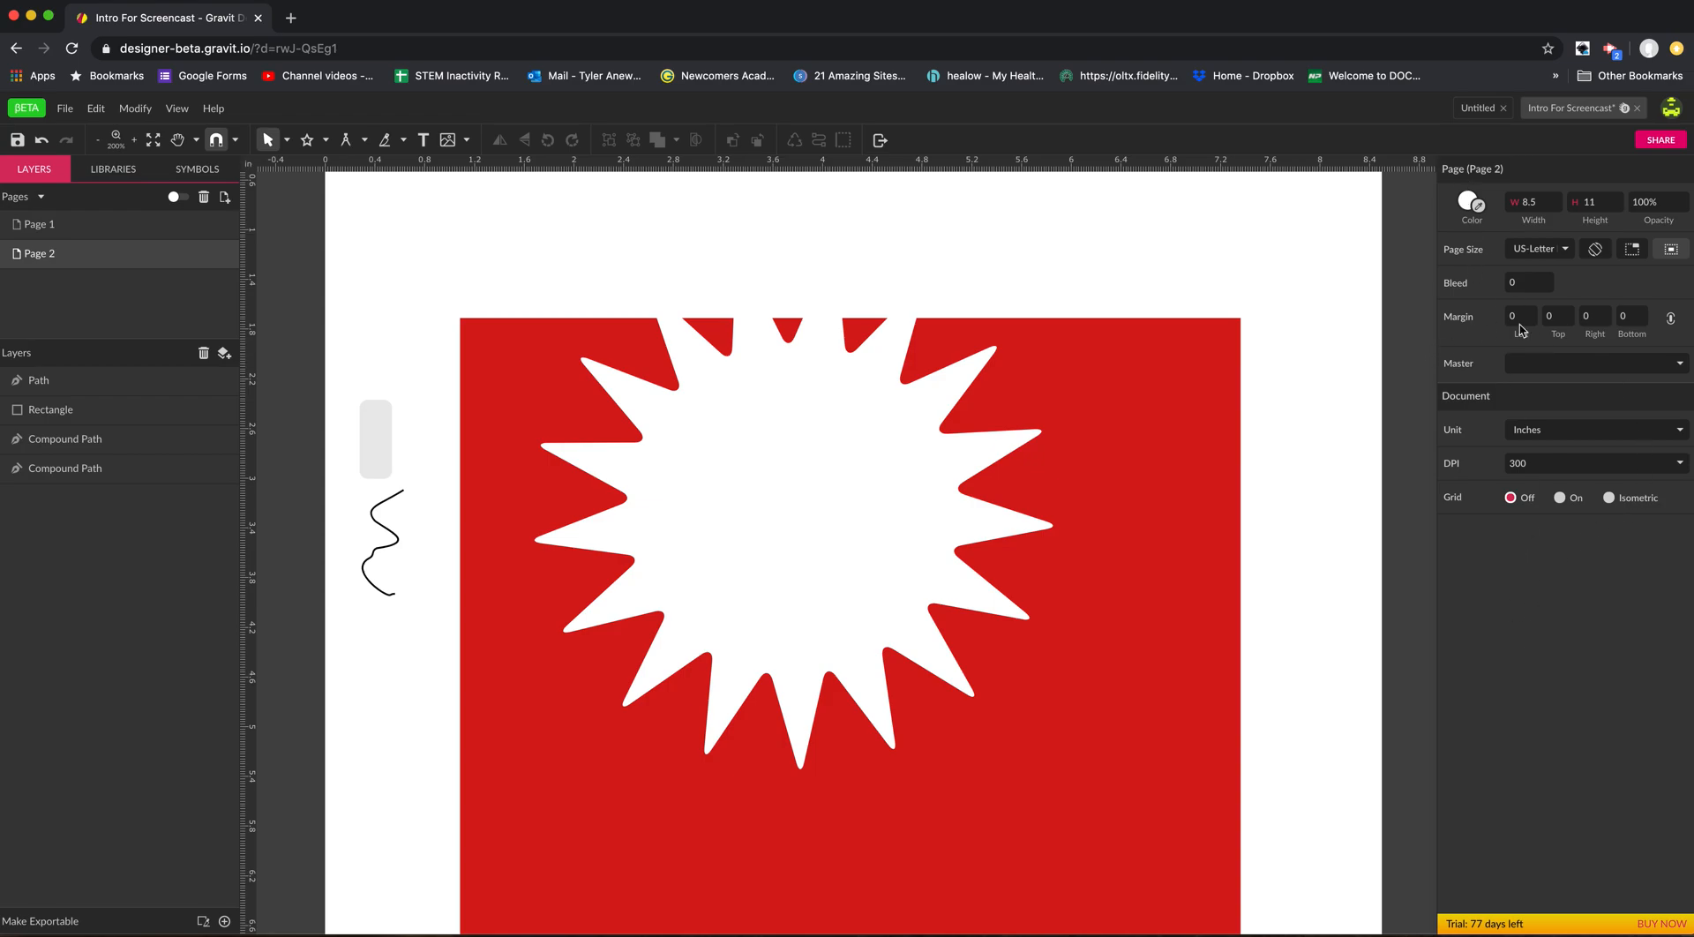
Move the upper red compound path slightly up and left.
left_click(1174, 671)
left_click_drag(1176, 661, 1172, 648)
Move the small grey rounded rectangle into the starburst and reduce its corner radius to about 0.03.
left_click(370, 468)
left_click(375, 544)
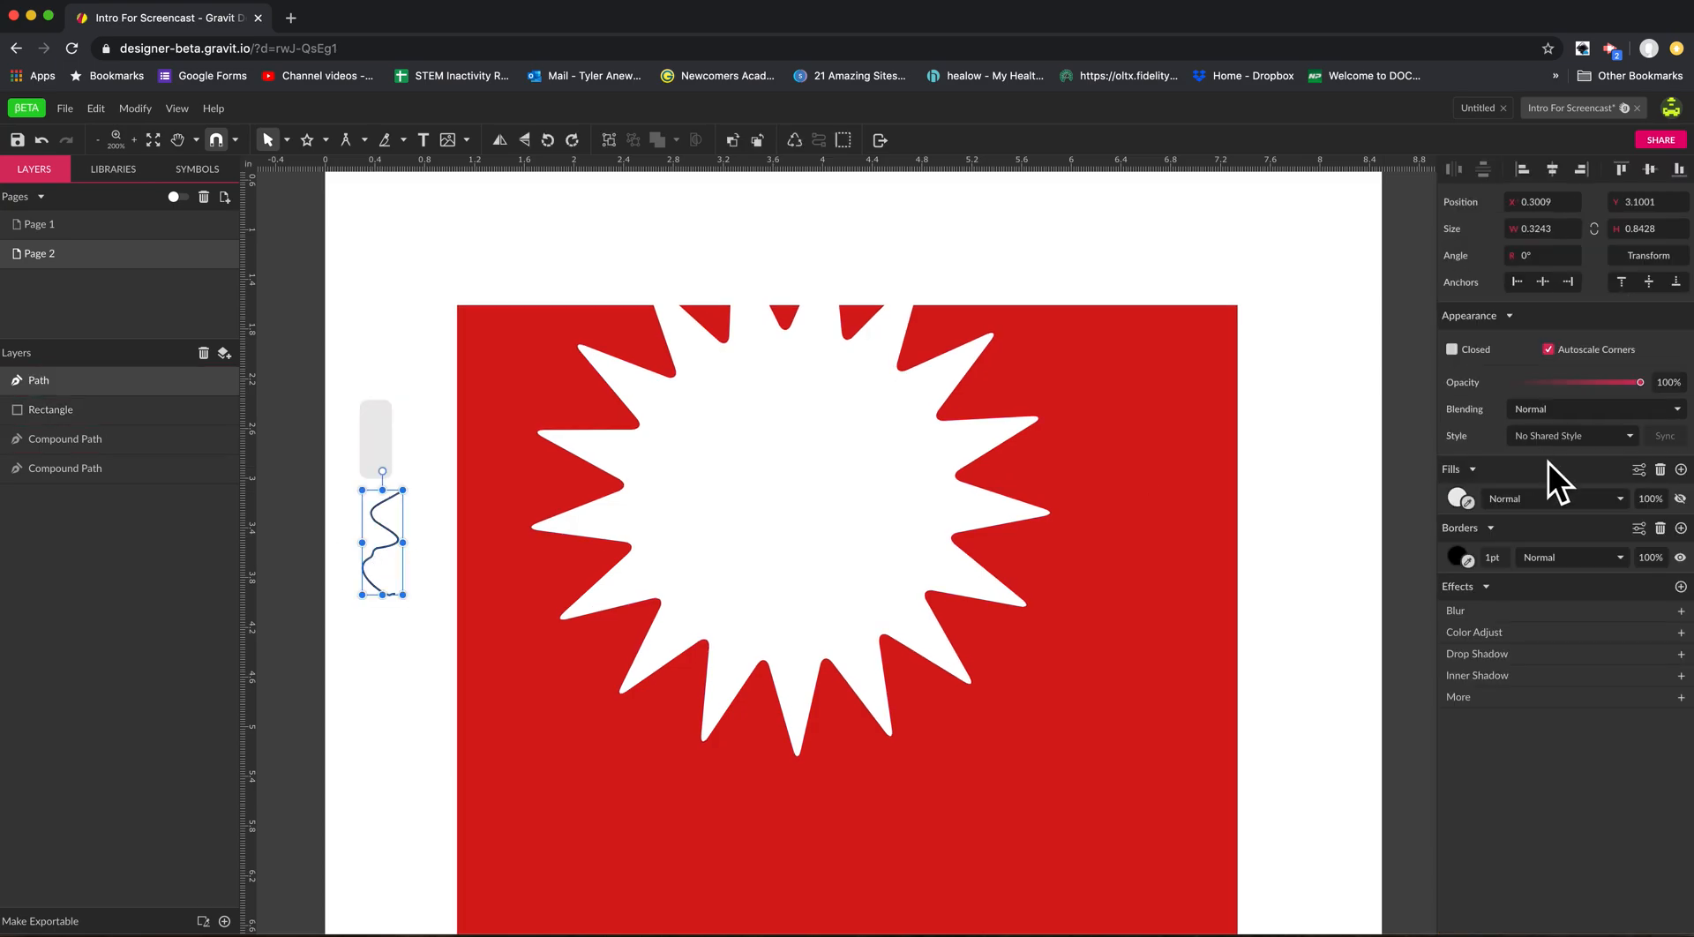
left_click_drag(381, 453, 740, 516)
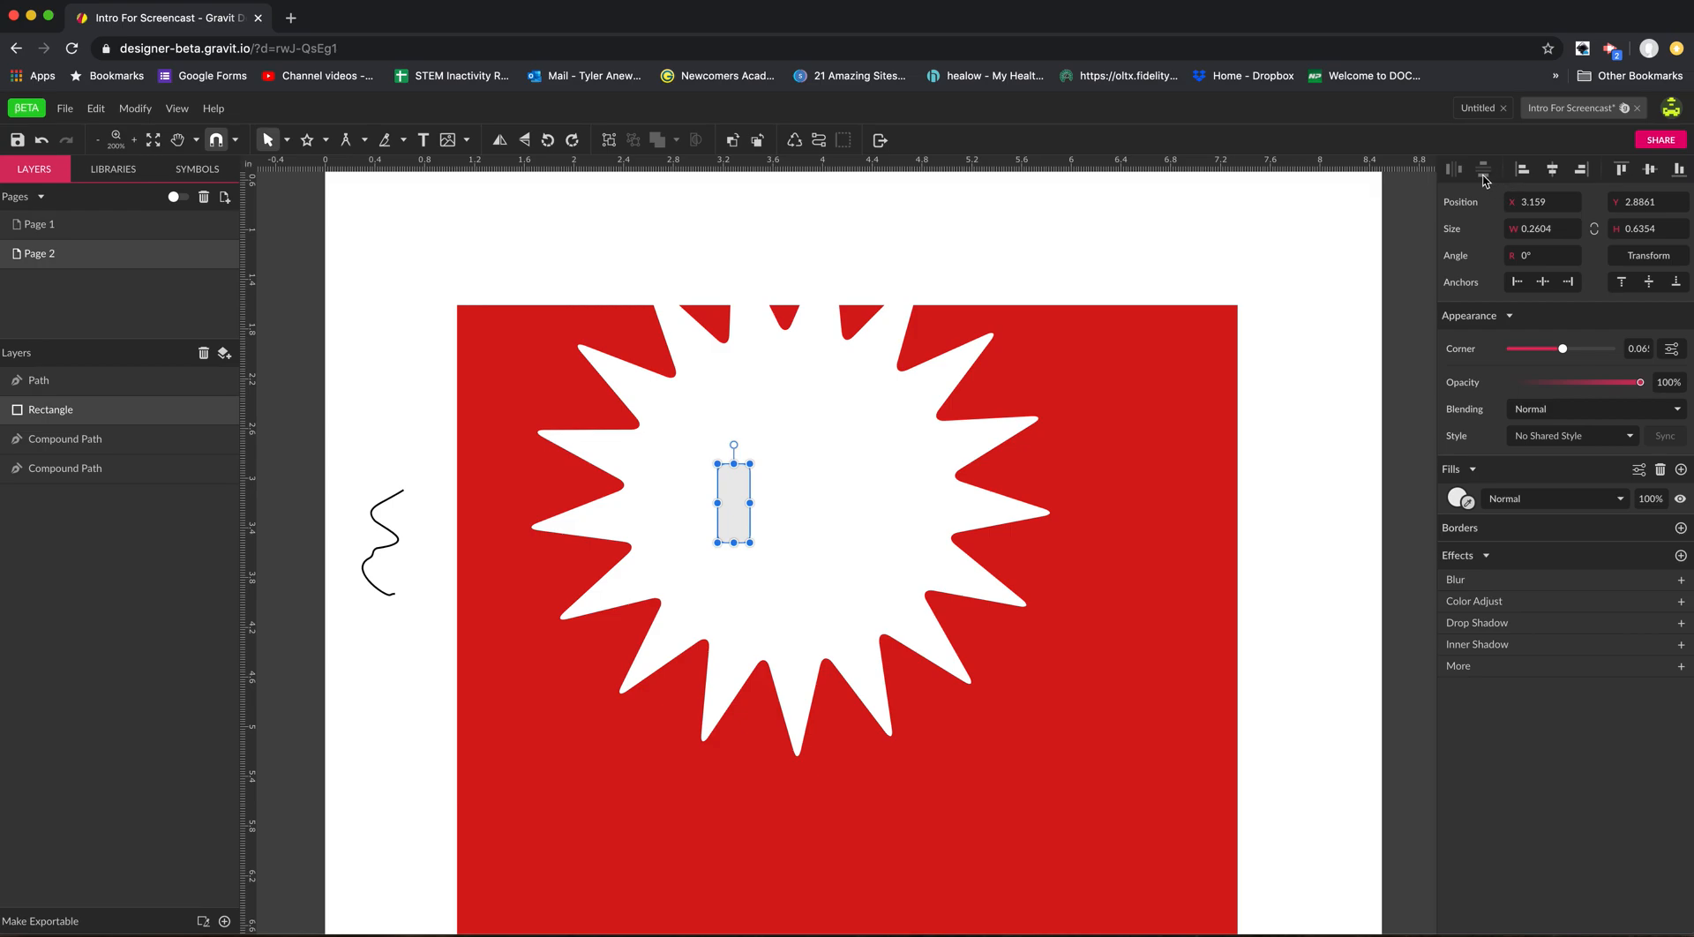
mouse_move(1563, 349)
left_mouse_down()
mouse_move(1589, 349)
mouse_move(1542, 349)
left_mouse_up()
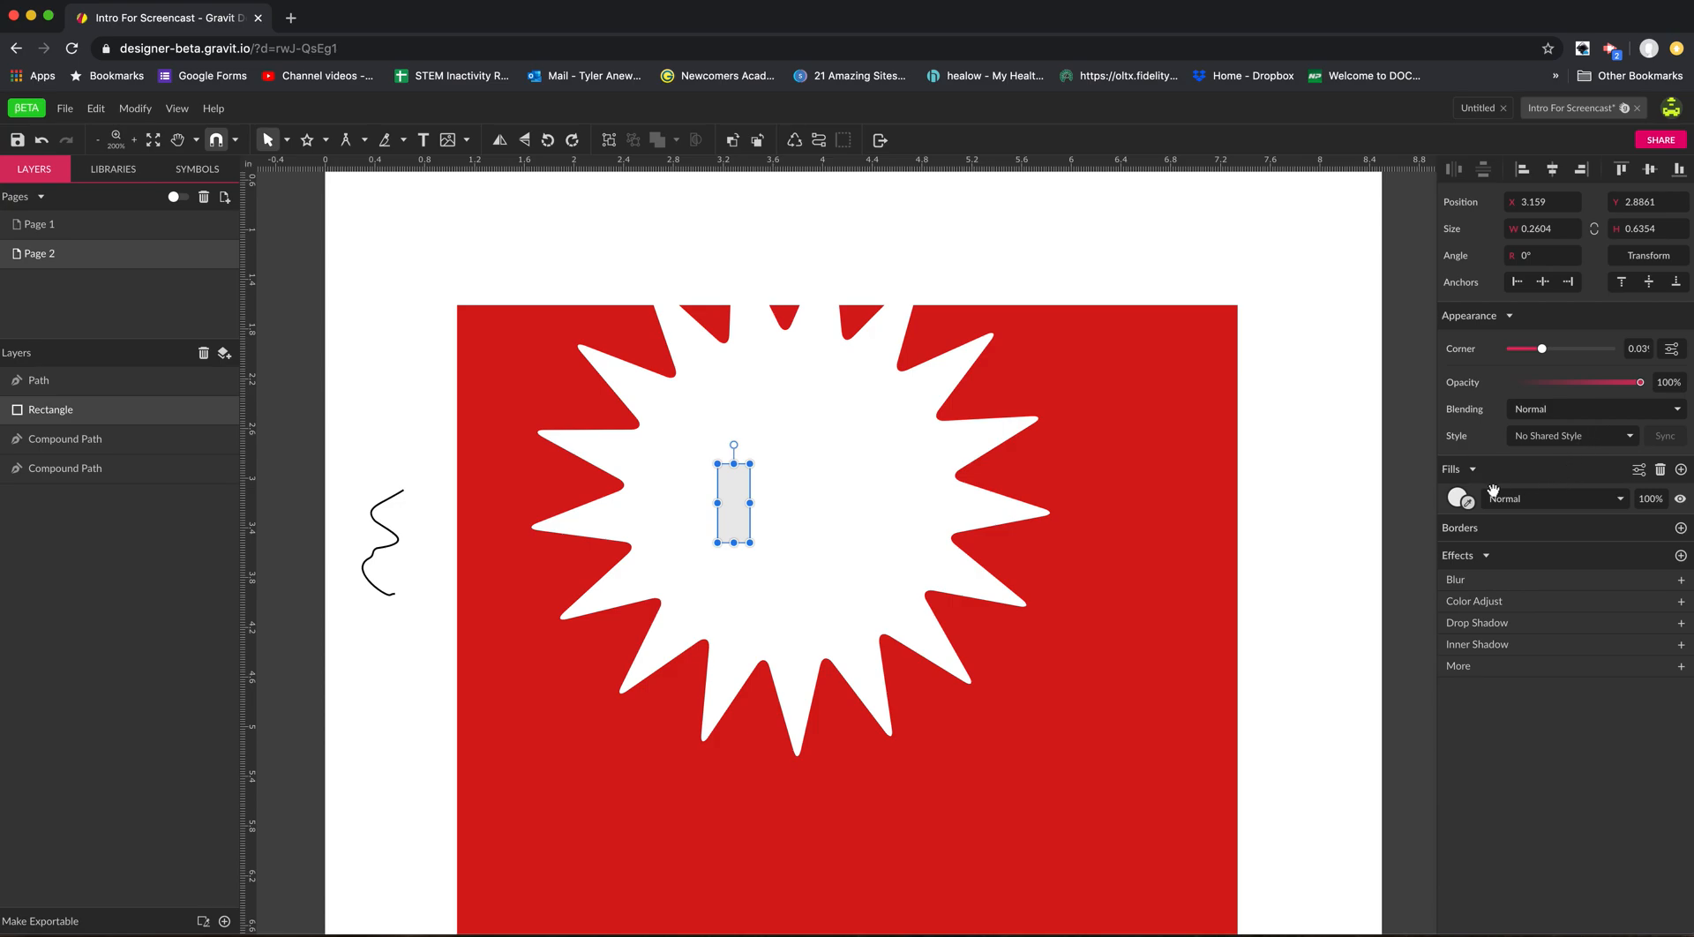
Add a black fill and a 1 pt border to the small rectangle, and colour the border #FF9898.
left_click(1682, 470)
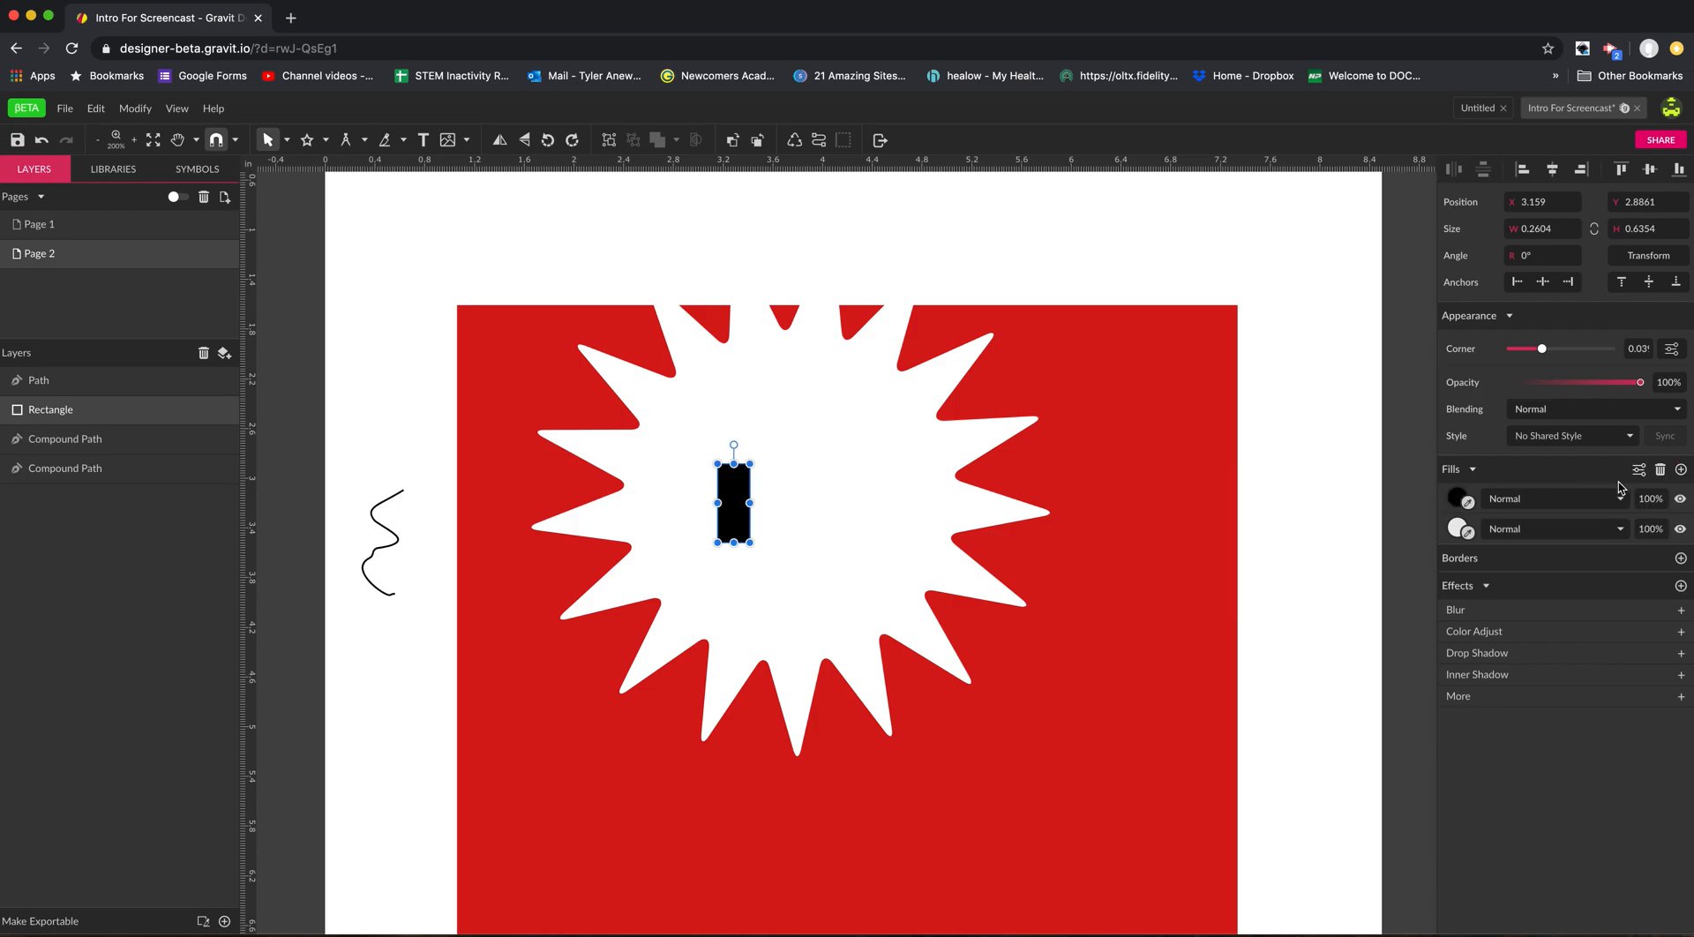
left_click(1681, 558)
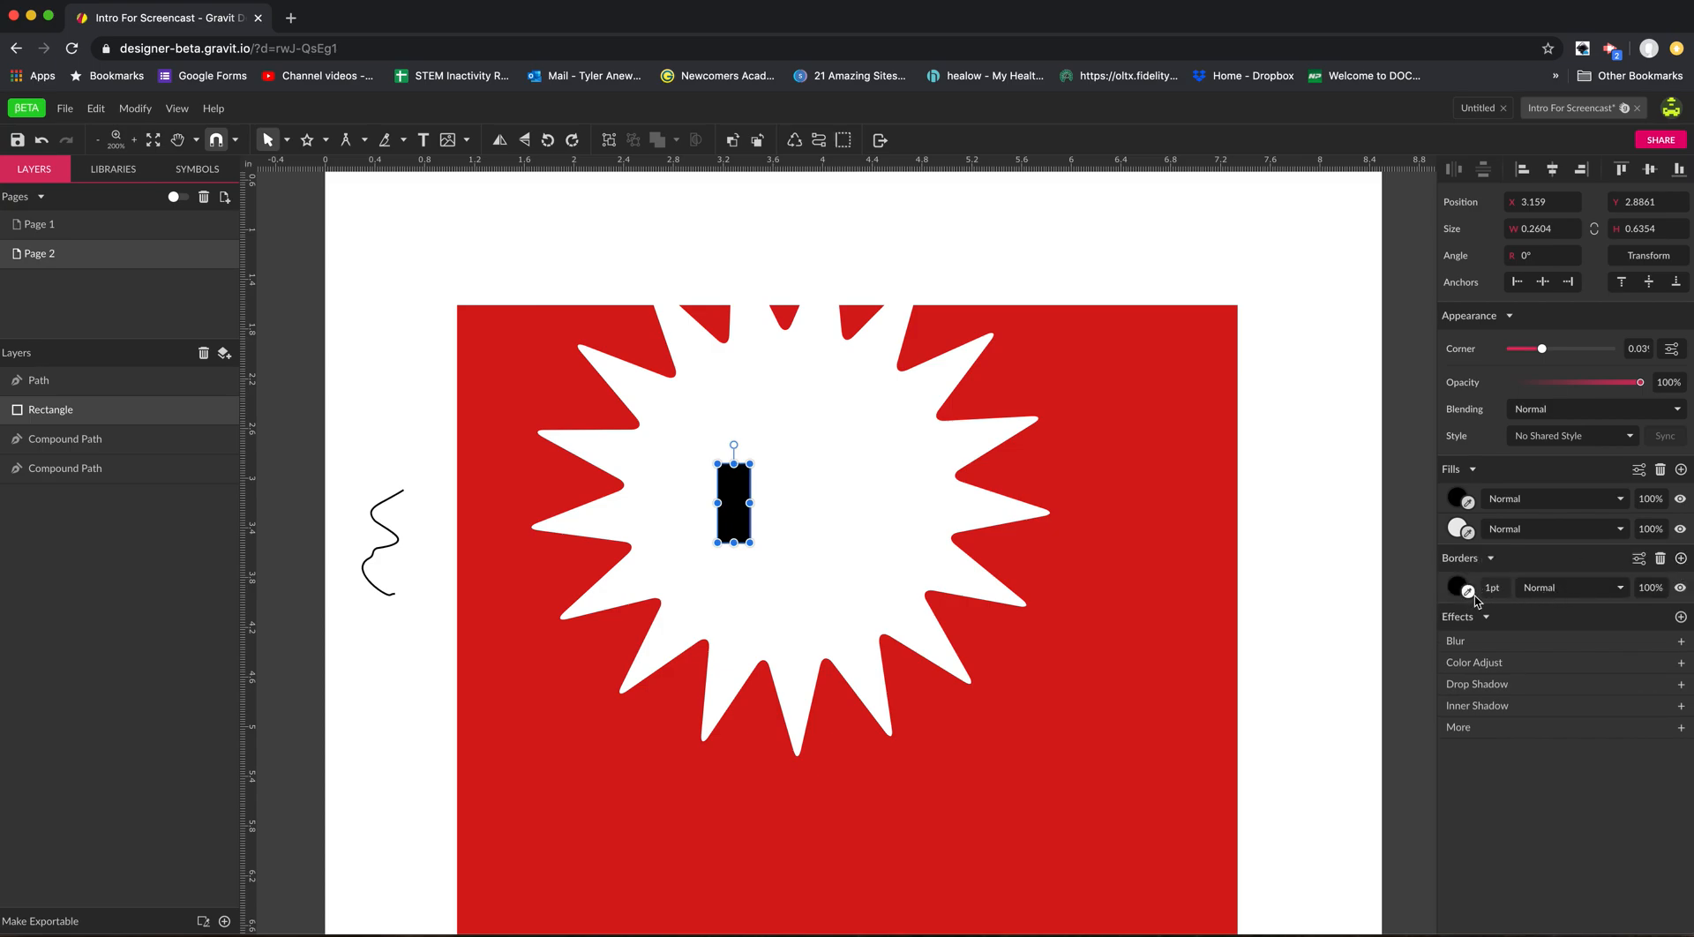
left_click(1460, 587)
left_click_drag(1519, 655, 1534, 633)
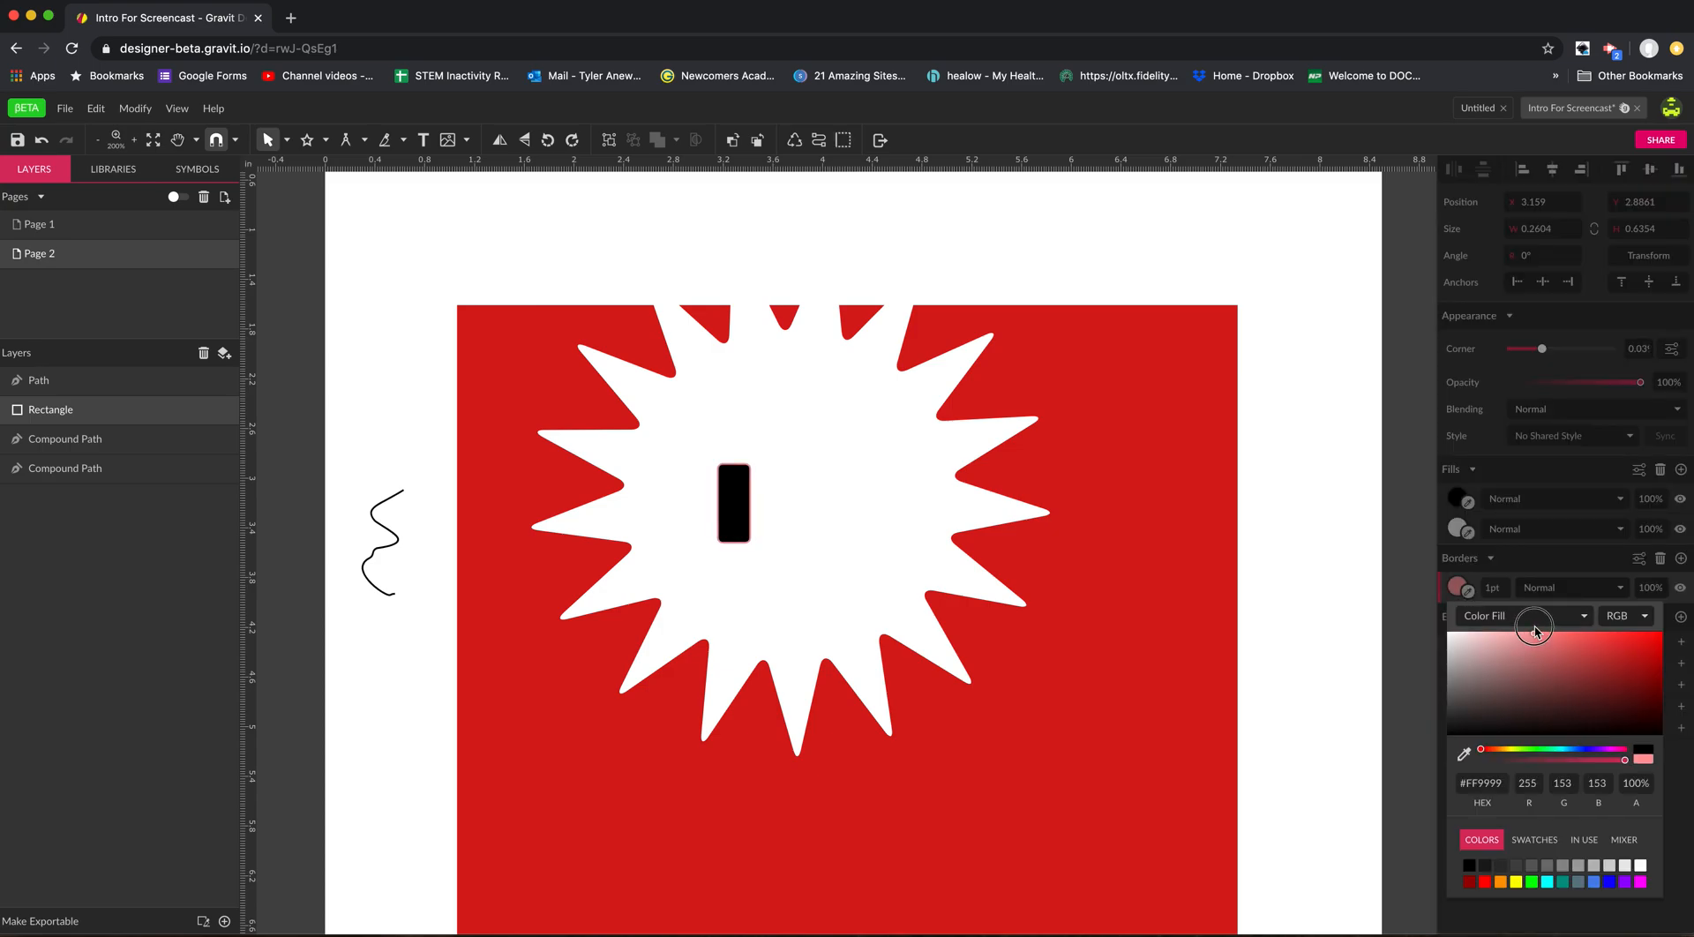
left_click(1559, 558)
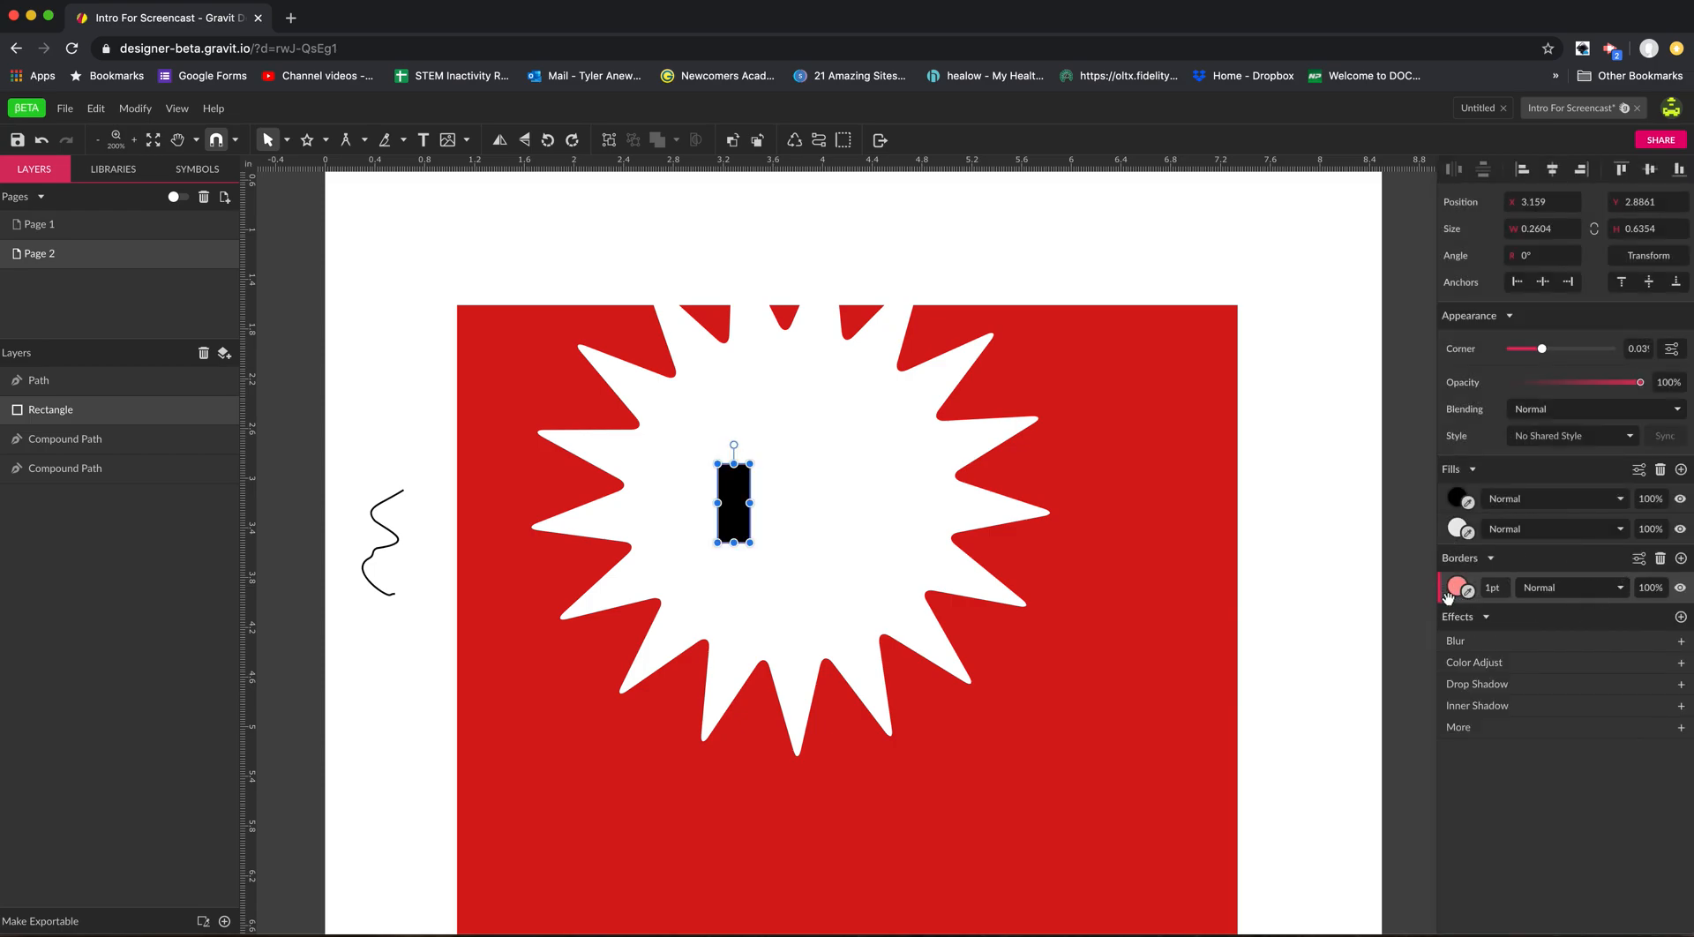
Remove the small rectangle's black fill and add a second 1 pt border in black.
left_click(1444, 504)
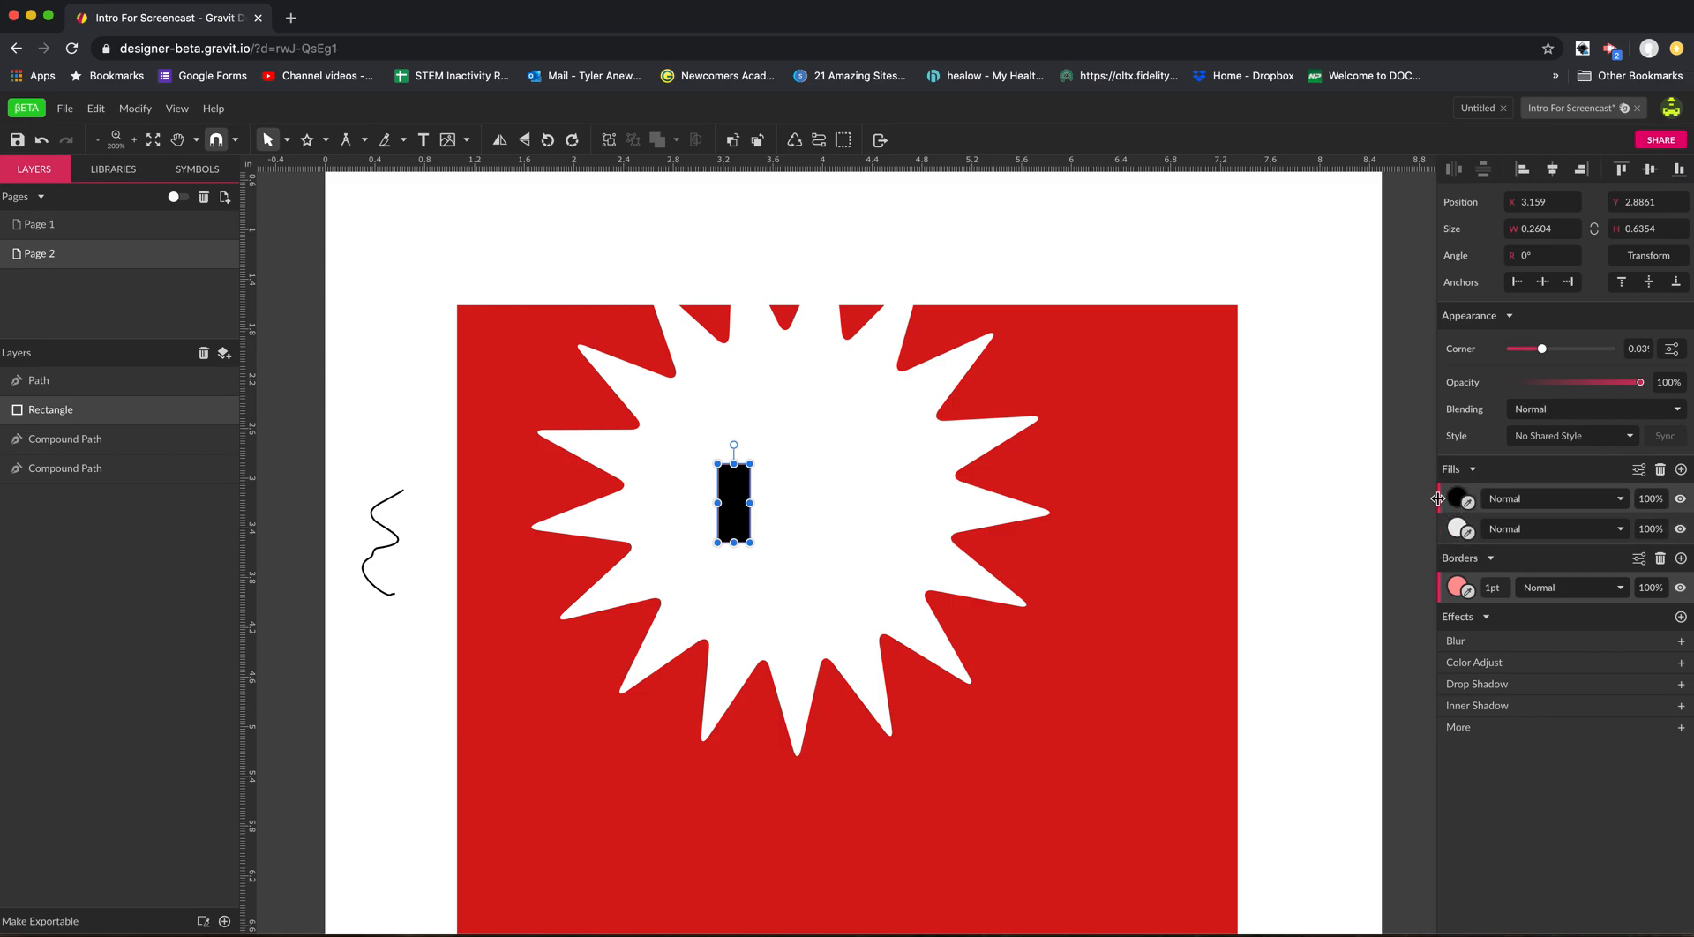
left_click(1661, 470)
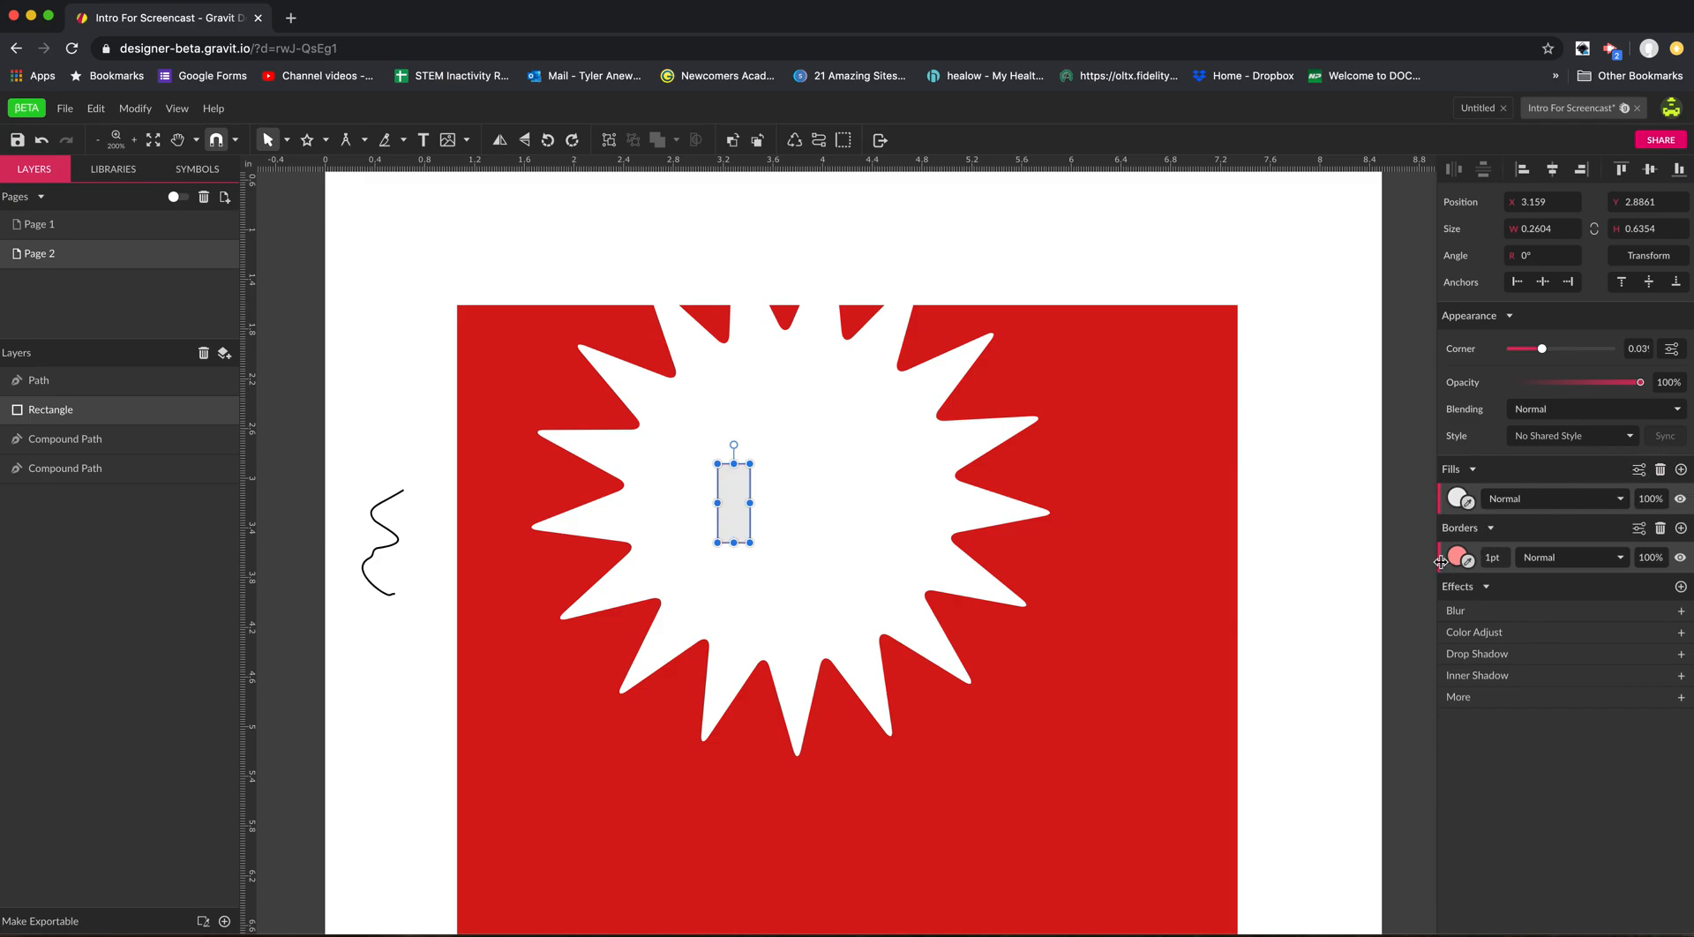
left_click(1681, 528)
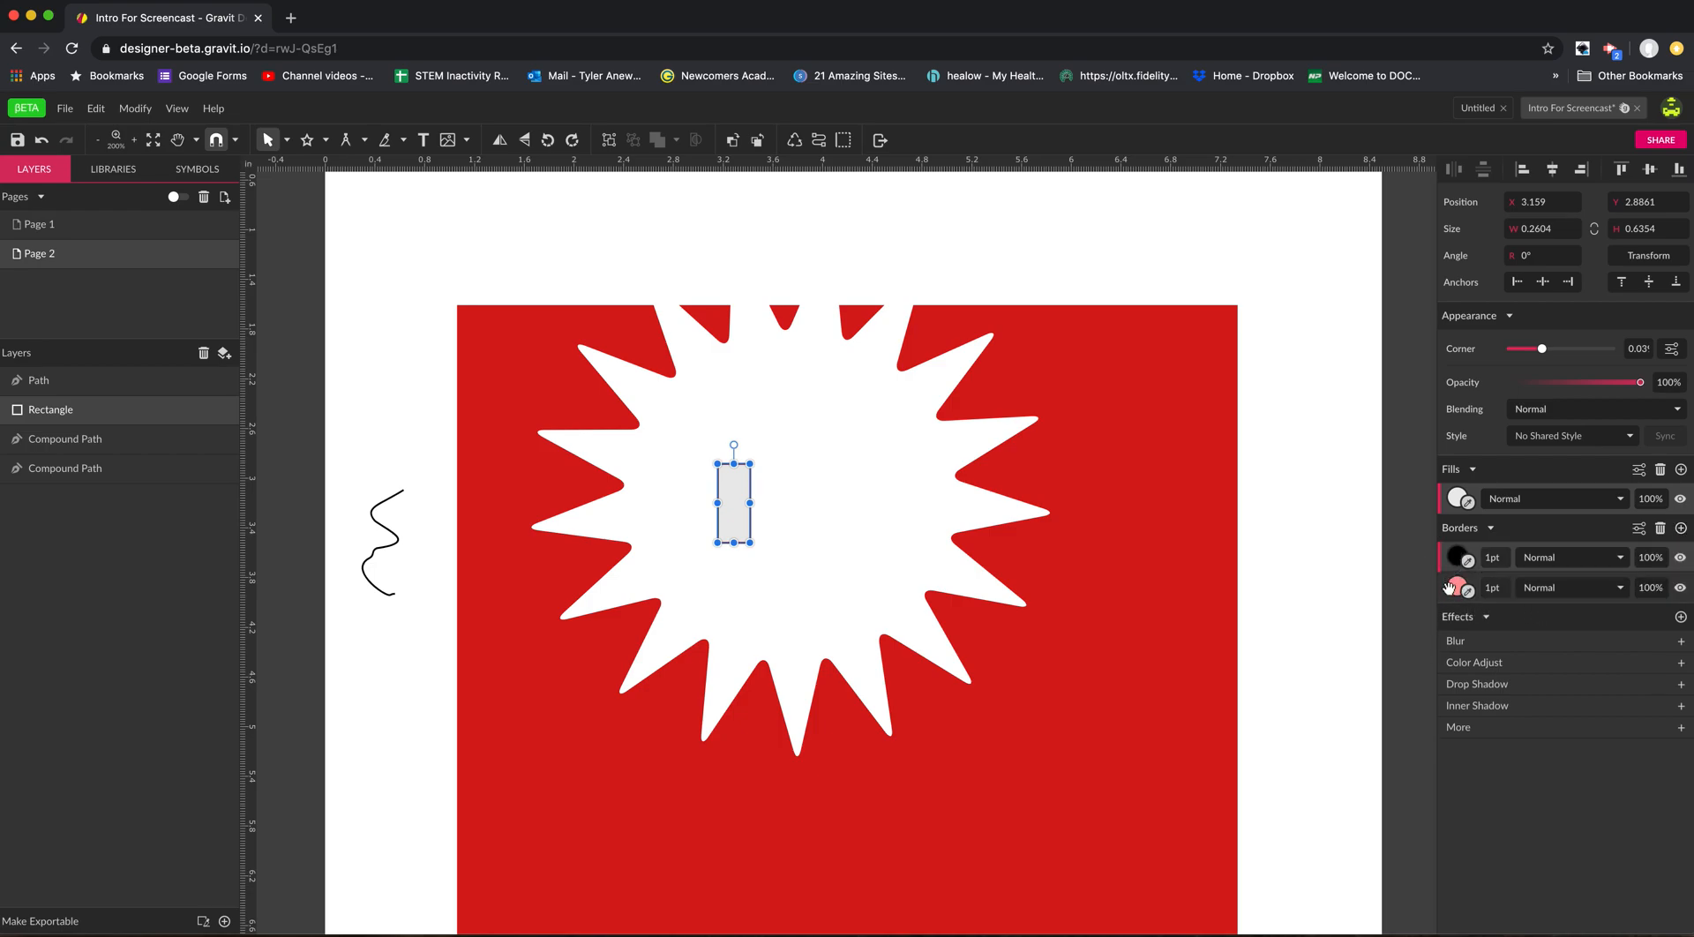
left_click(1615, 587)
left_click(1564, 518)
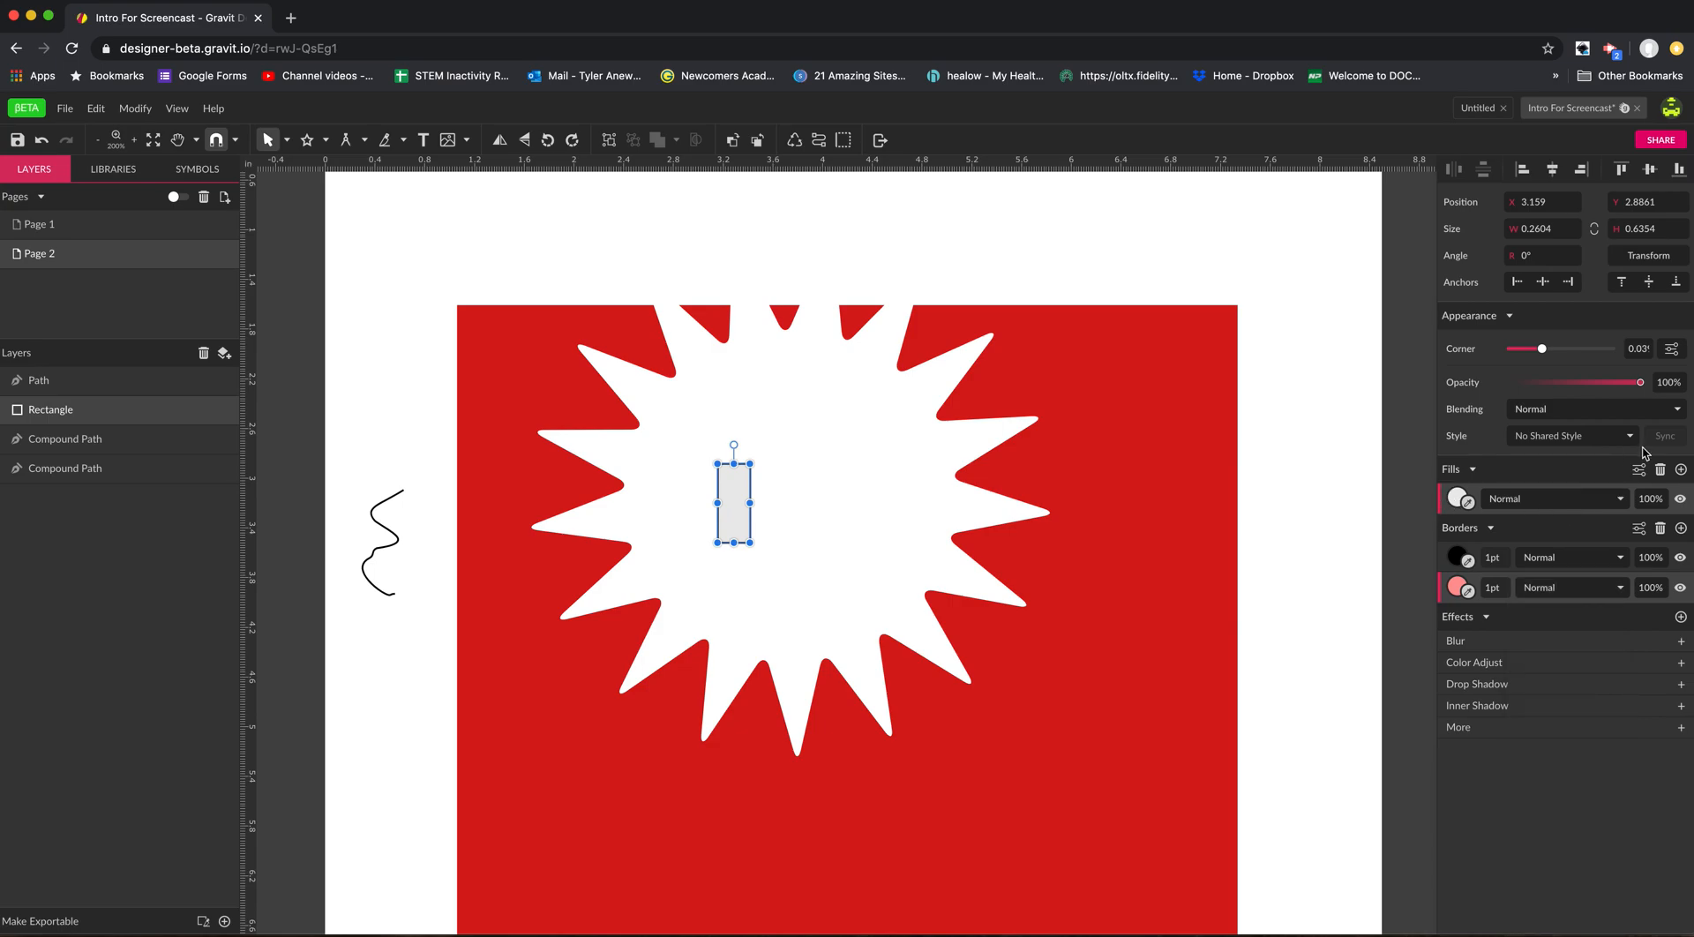
Remove the small rectangle's remaining grey fill and its black border.
left_click(1661, 470)
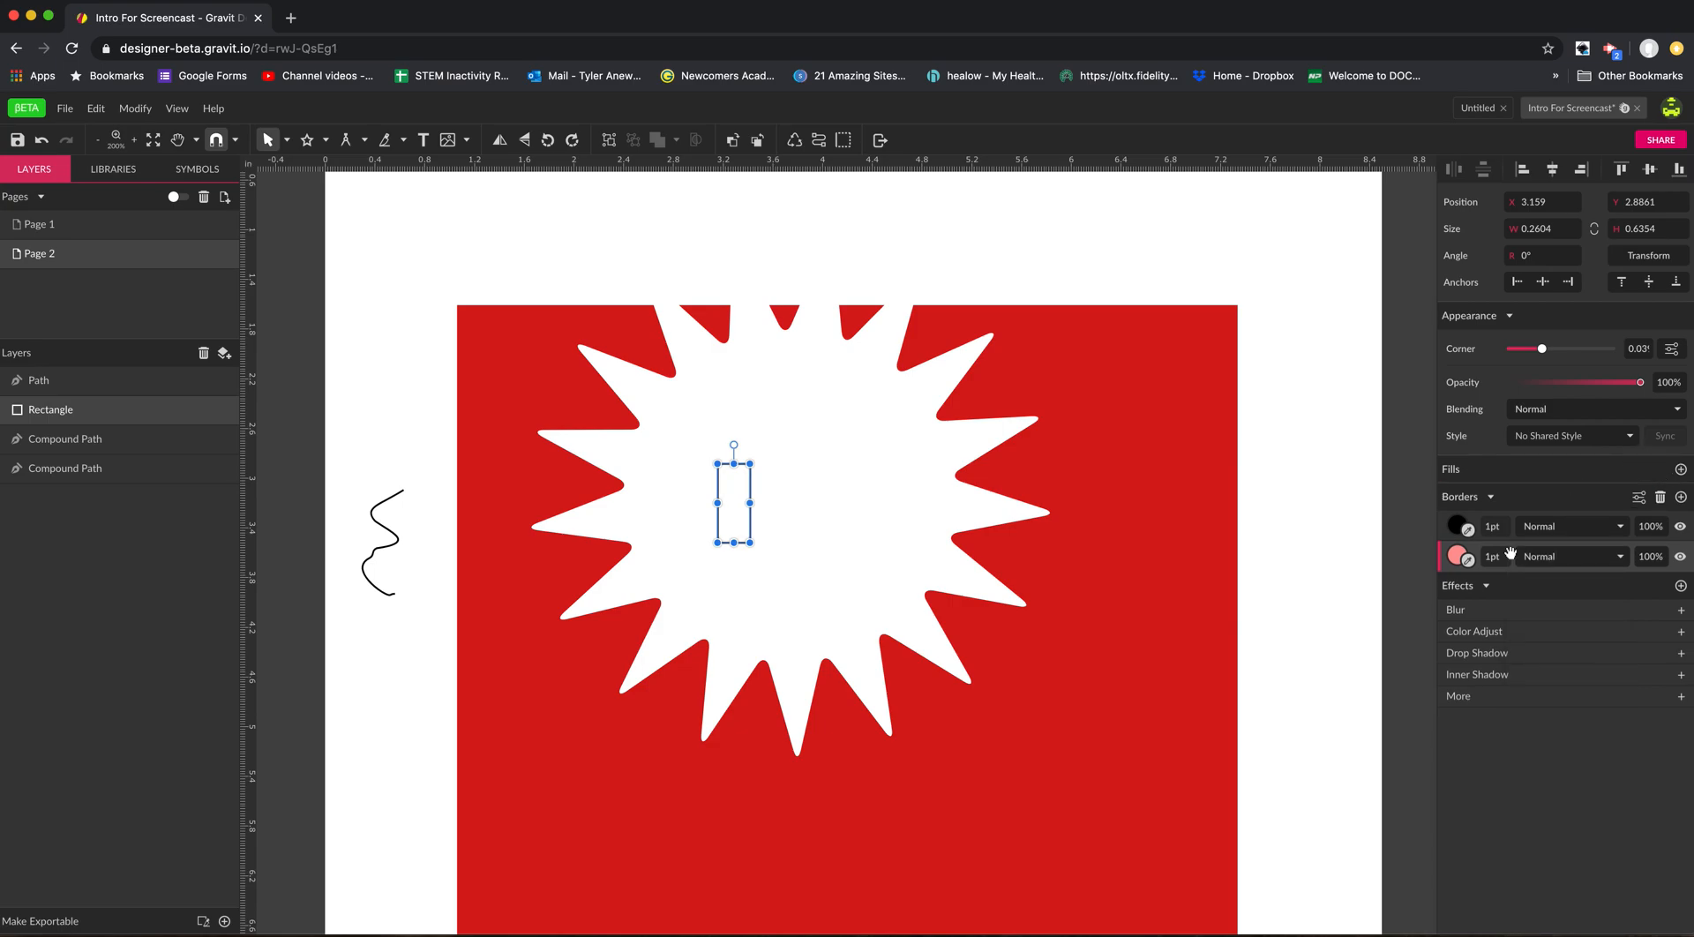
left_click(1443, 530)
left_click(1440, 553)
left_click(1441, 532)
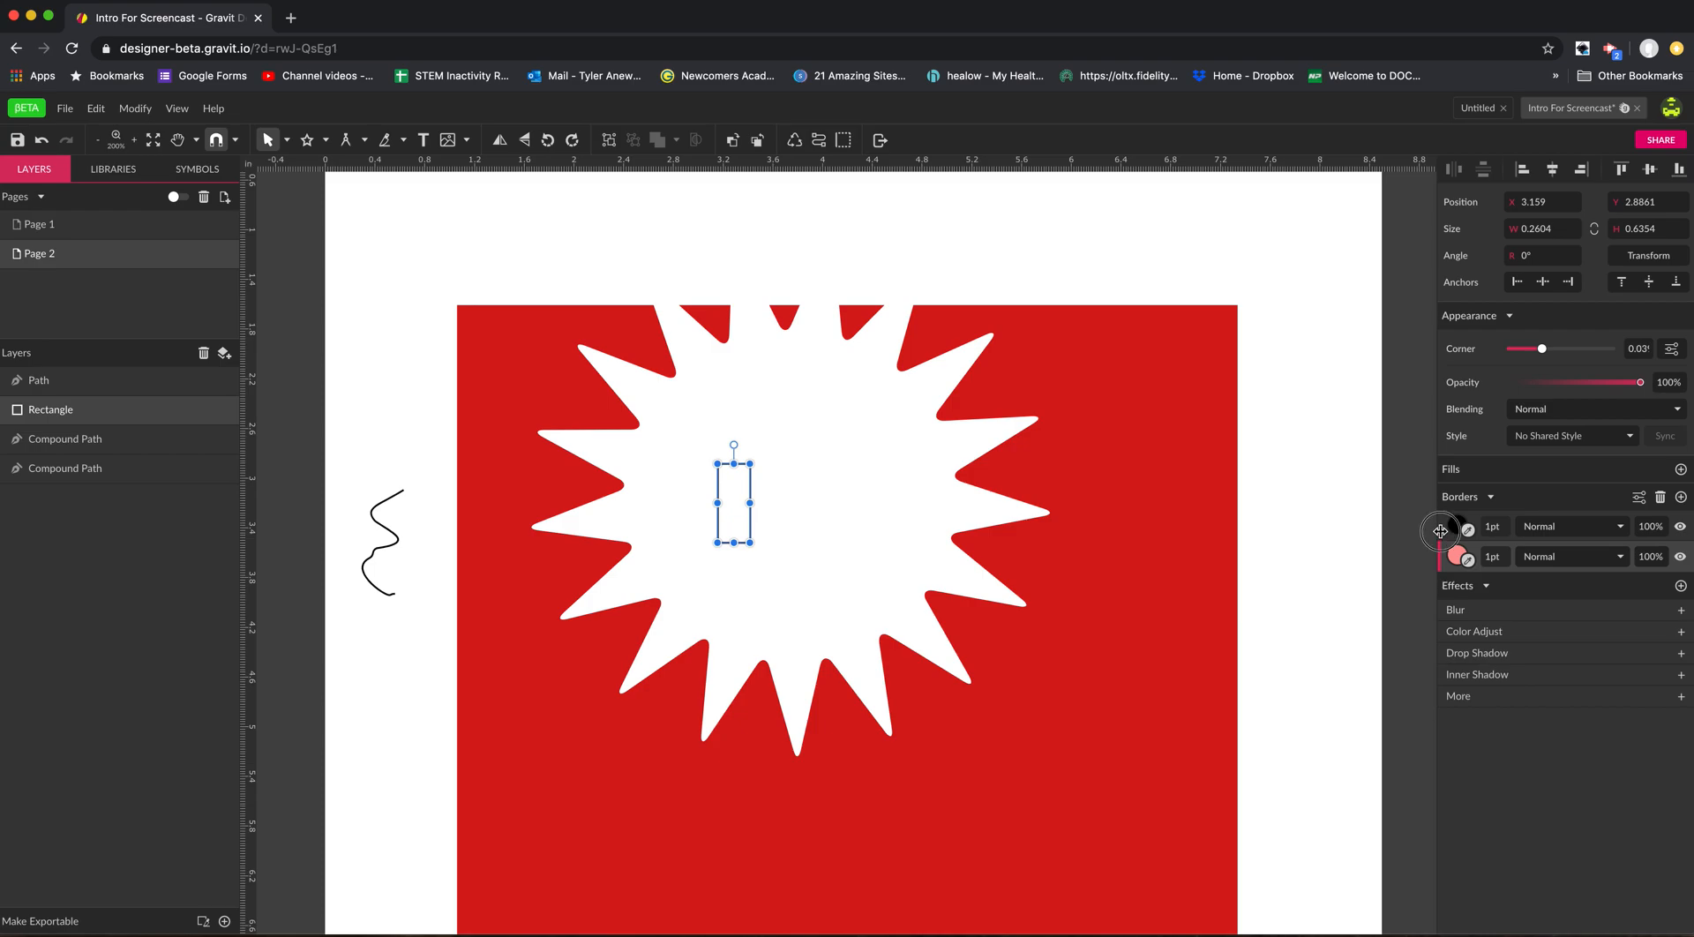
left_click(1661, 500)
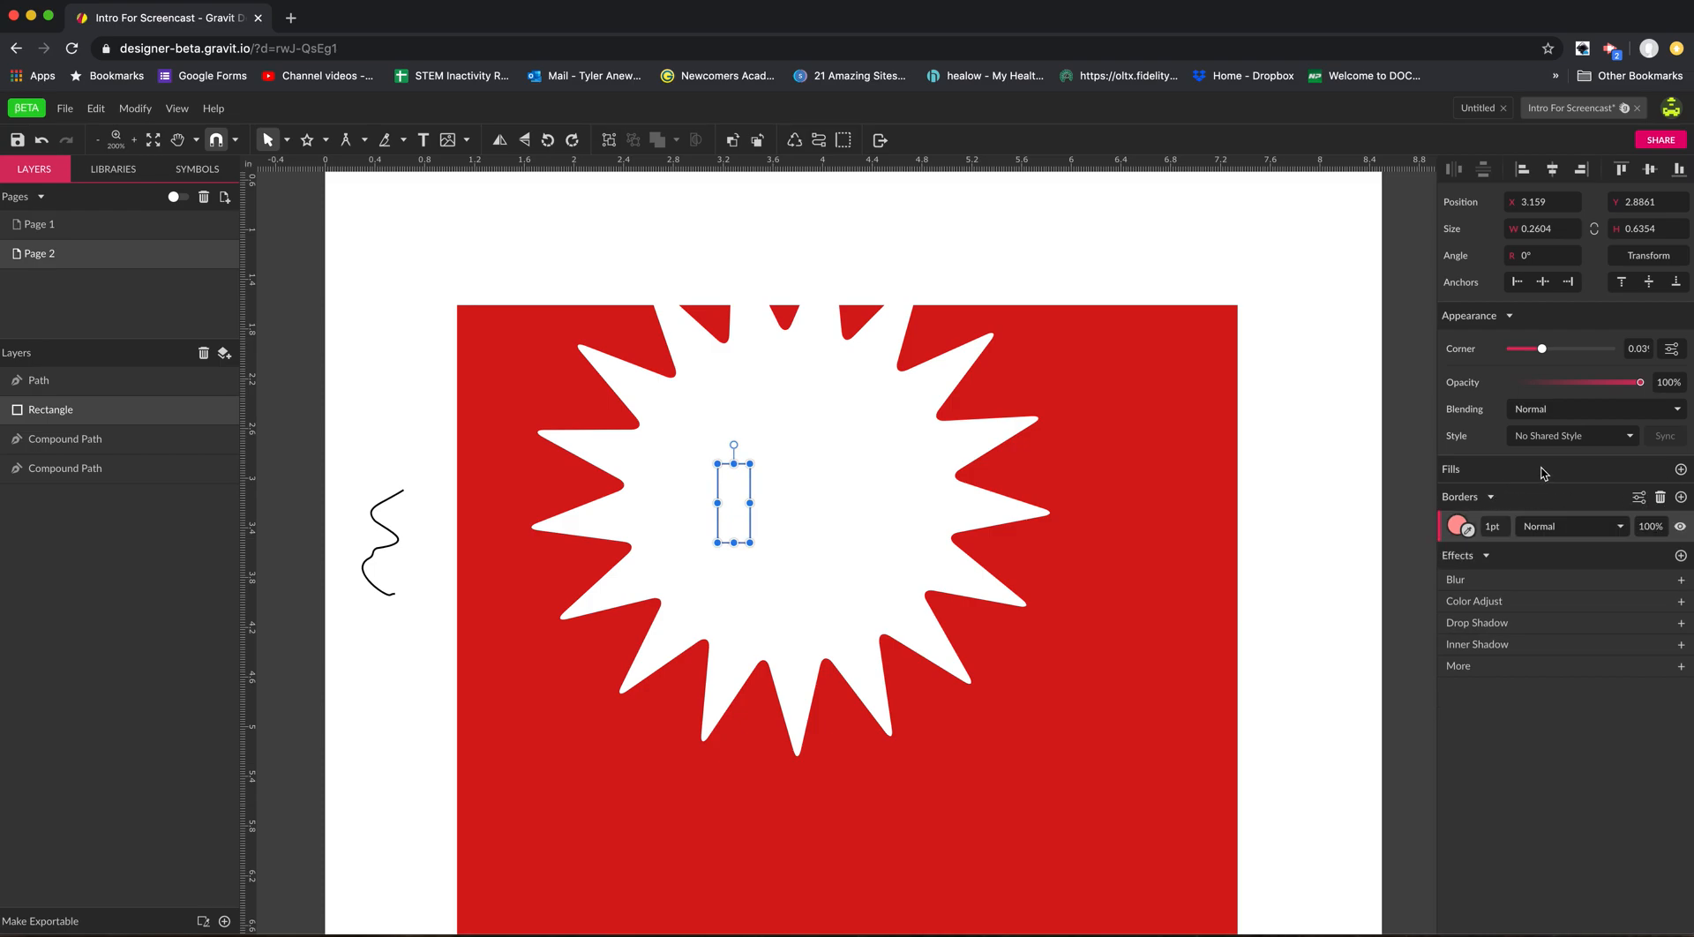
Add a fill to the small rectangle, sample its colour from the red shape, and adjust it to #D03D3D.
left_click(1681, 469)
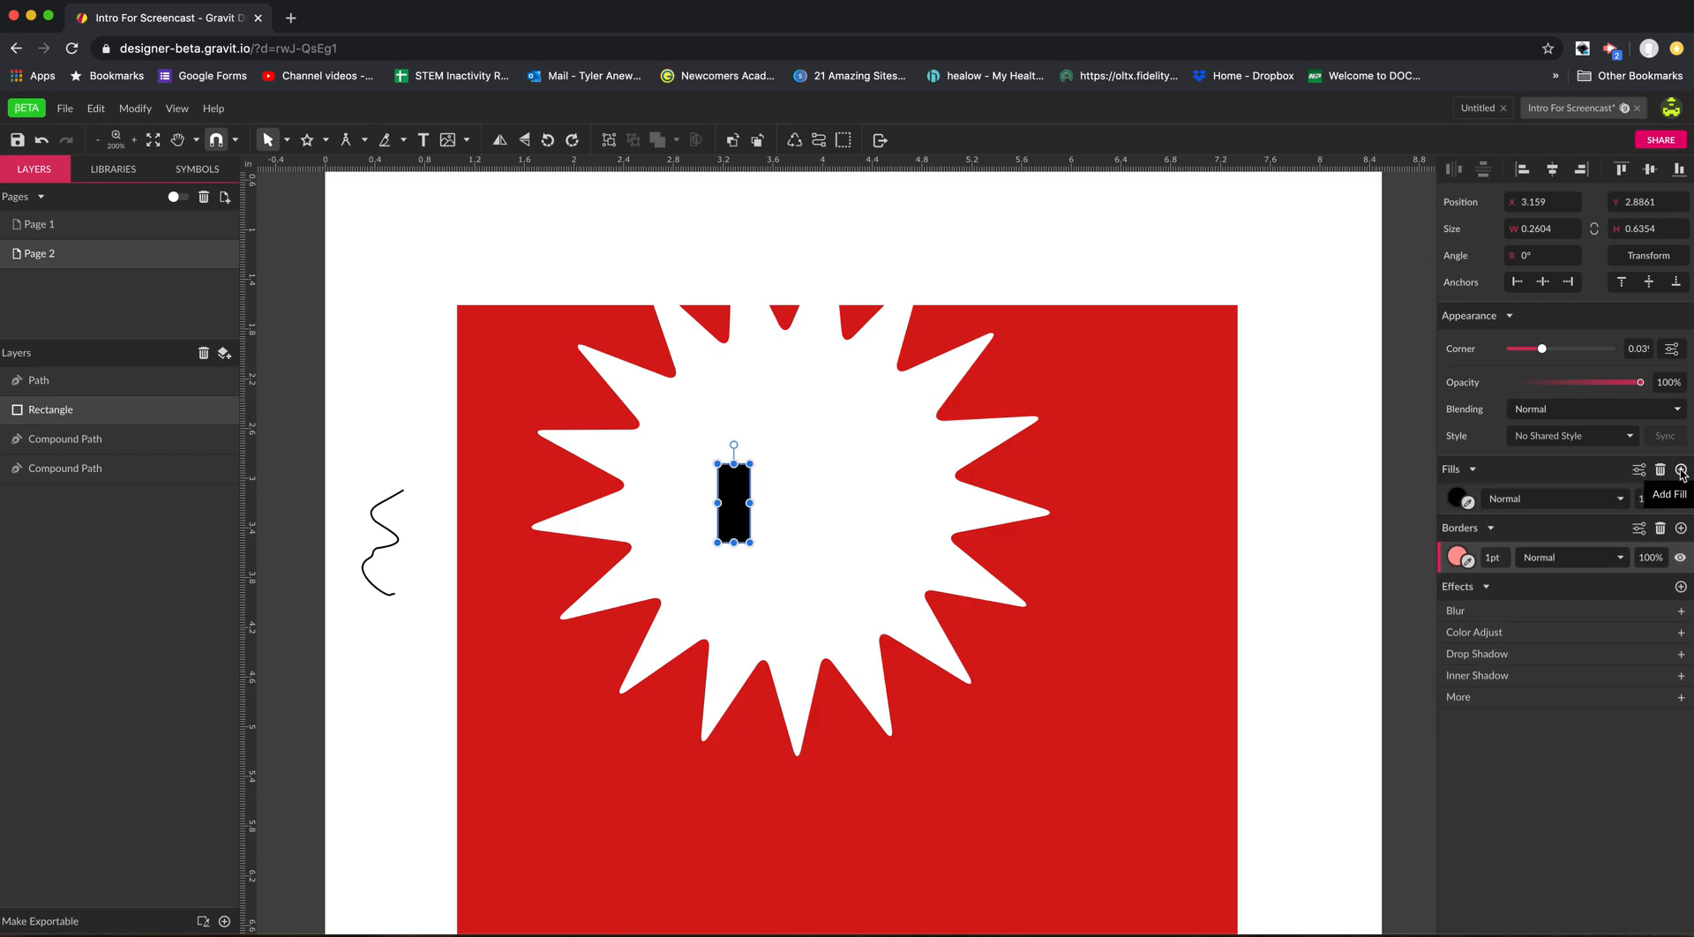
left_click(1469, 504)
left_click(1161, 569)
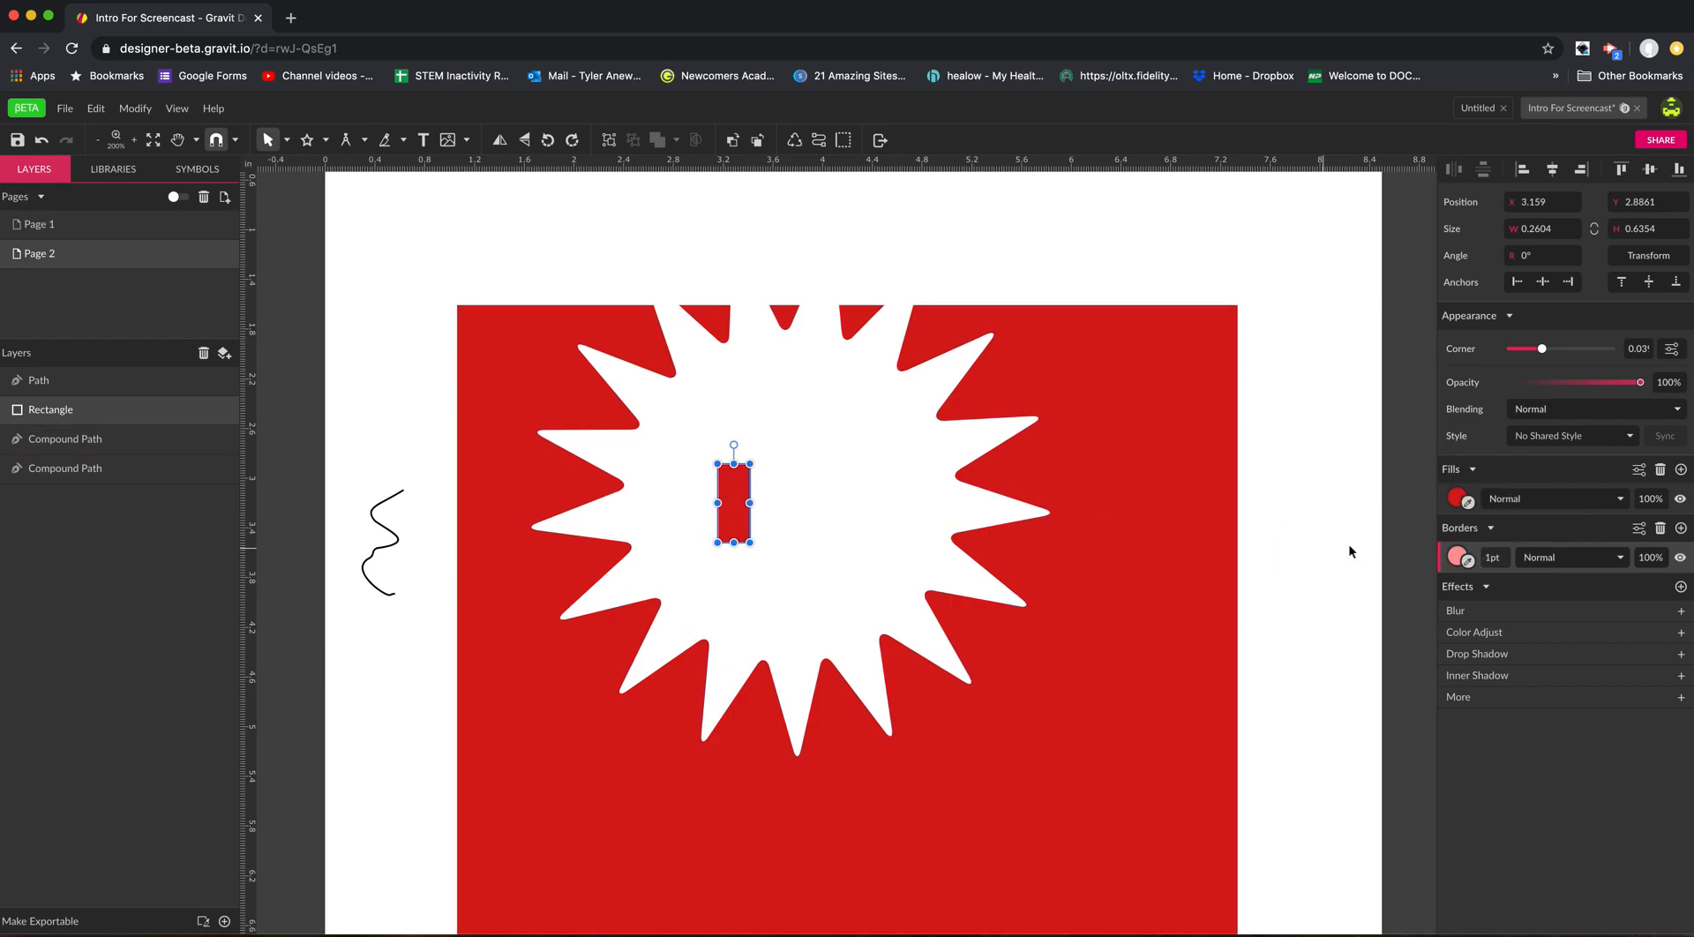
left_click(1456, 500)
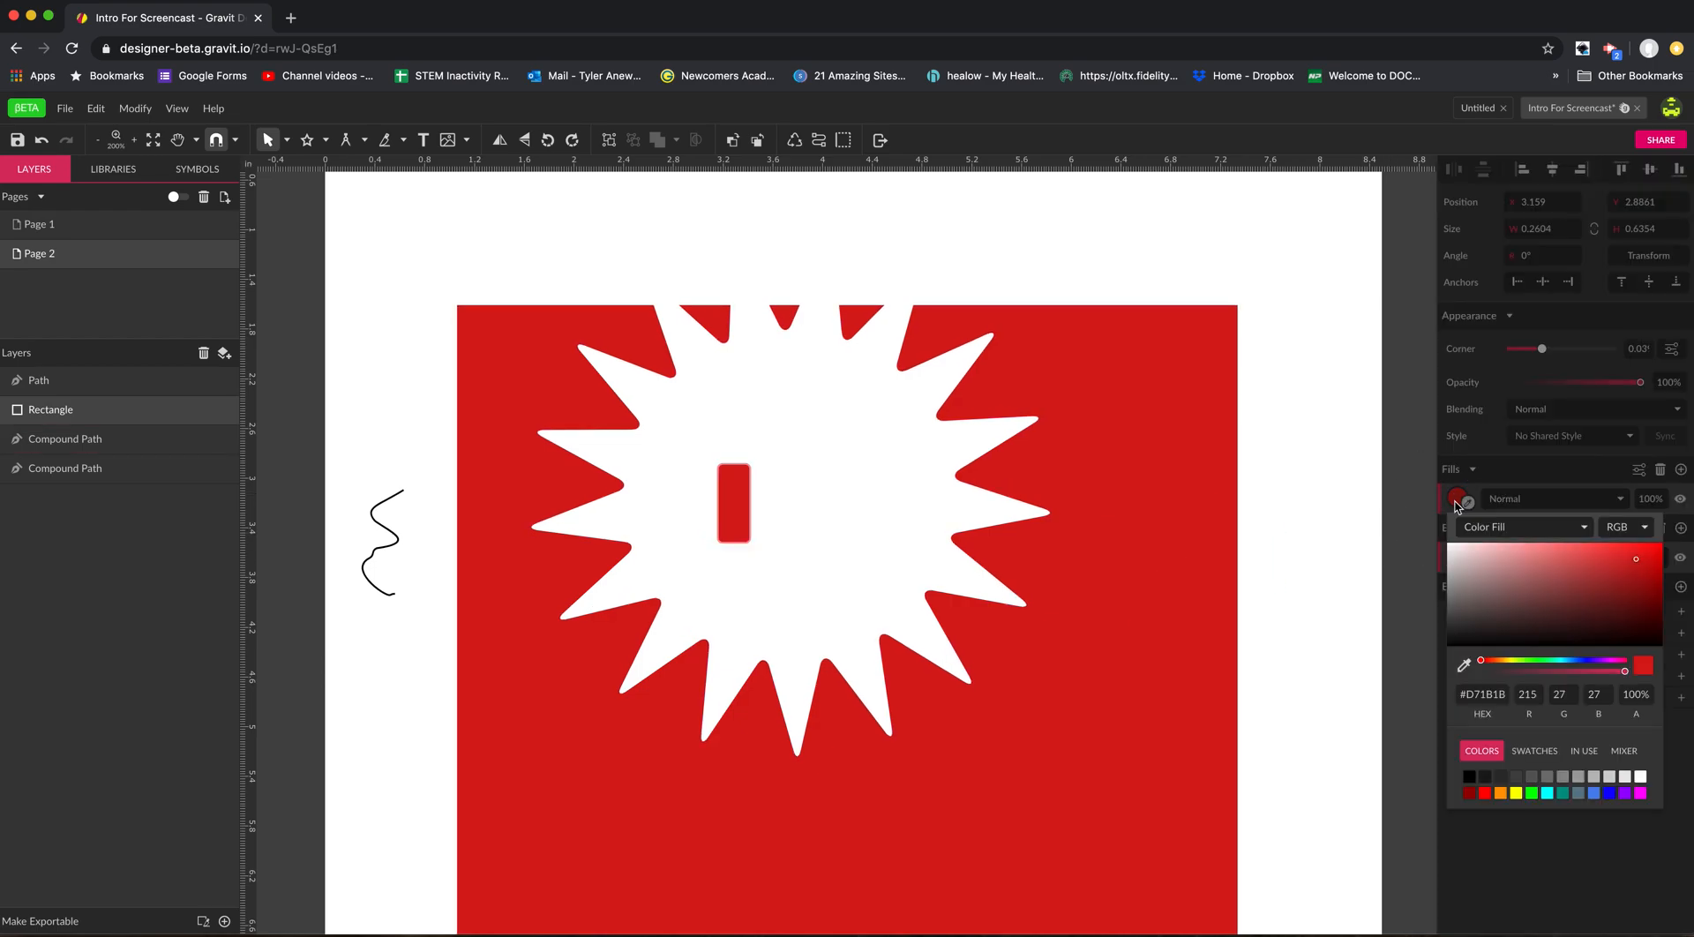
left_click_drag(1622, 578, 1599, 565)
Change the small rectangle's fill to a linear gradient and reposition the gradient's end handles on the shape.
left_click(1582, 529)
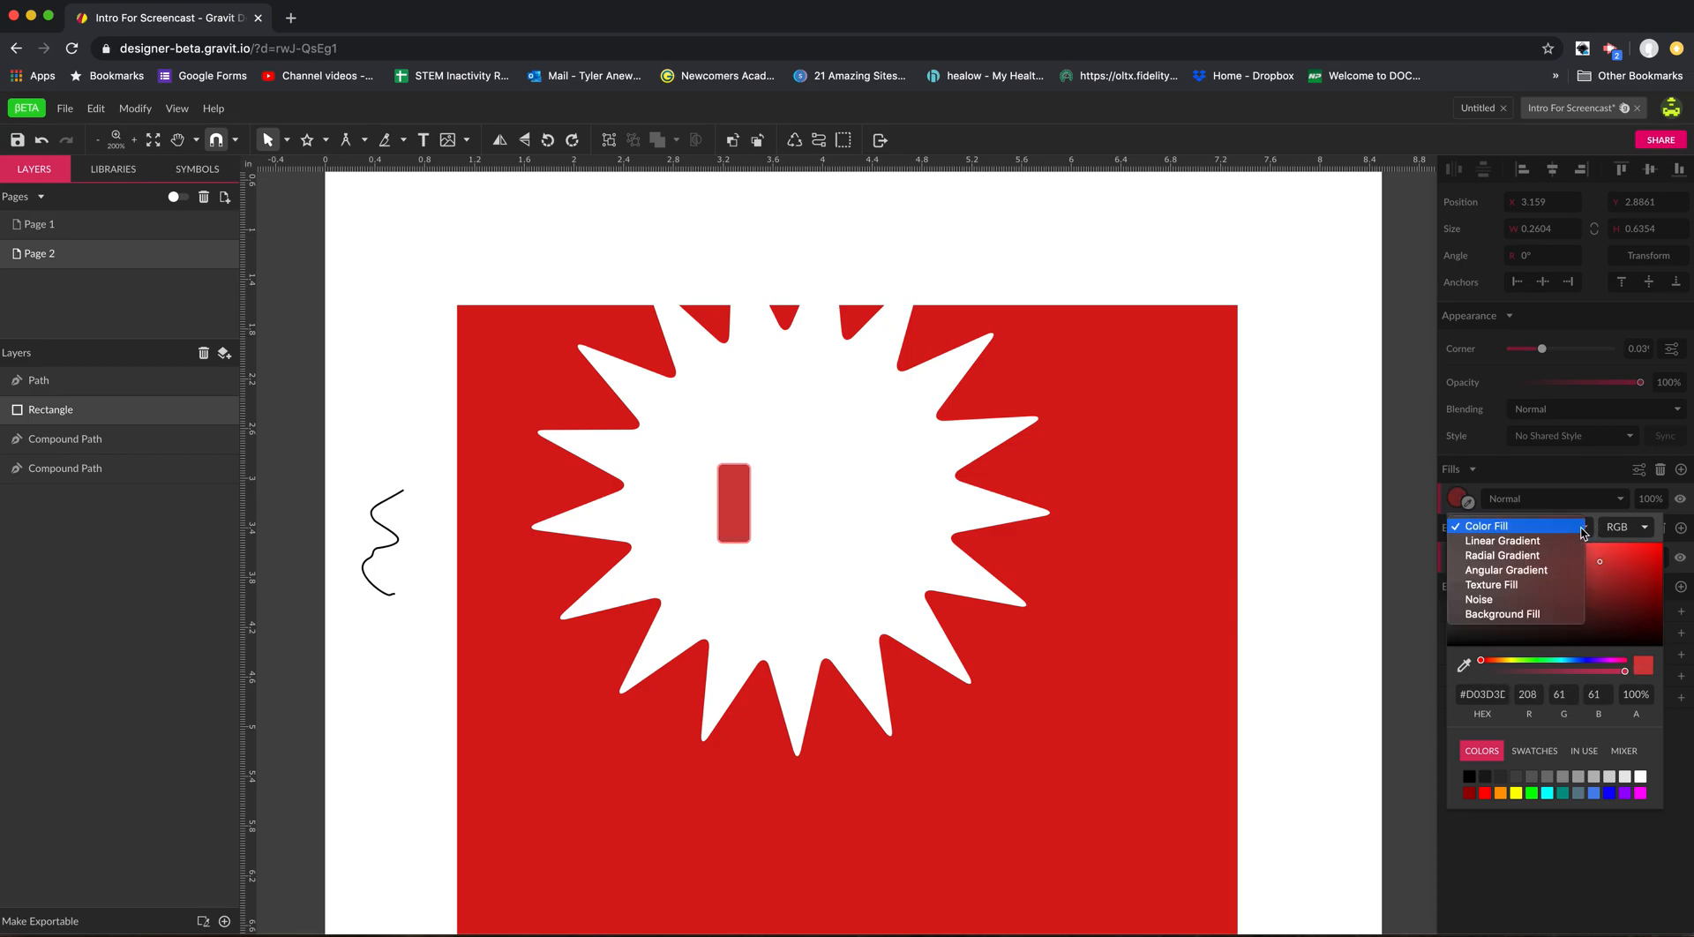
left_click(1540, 541)
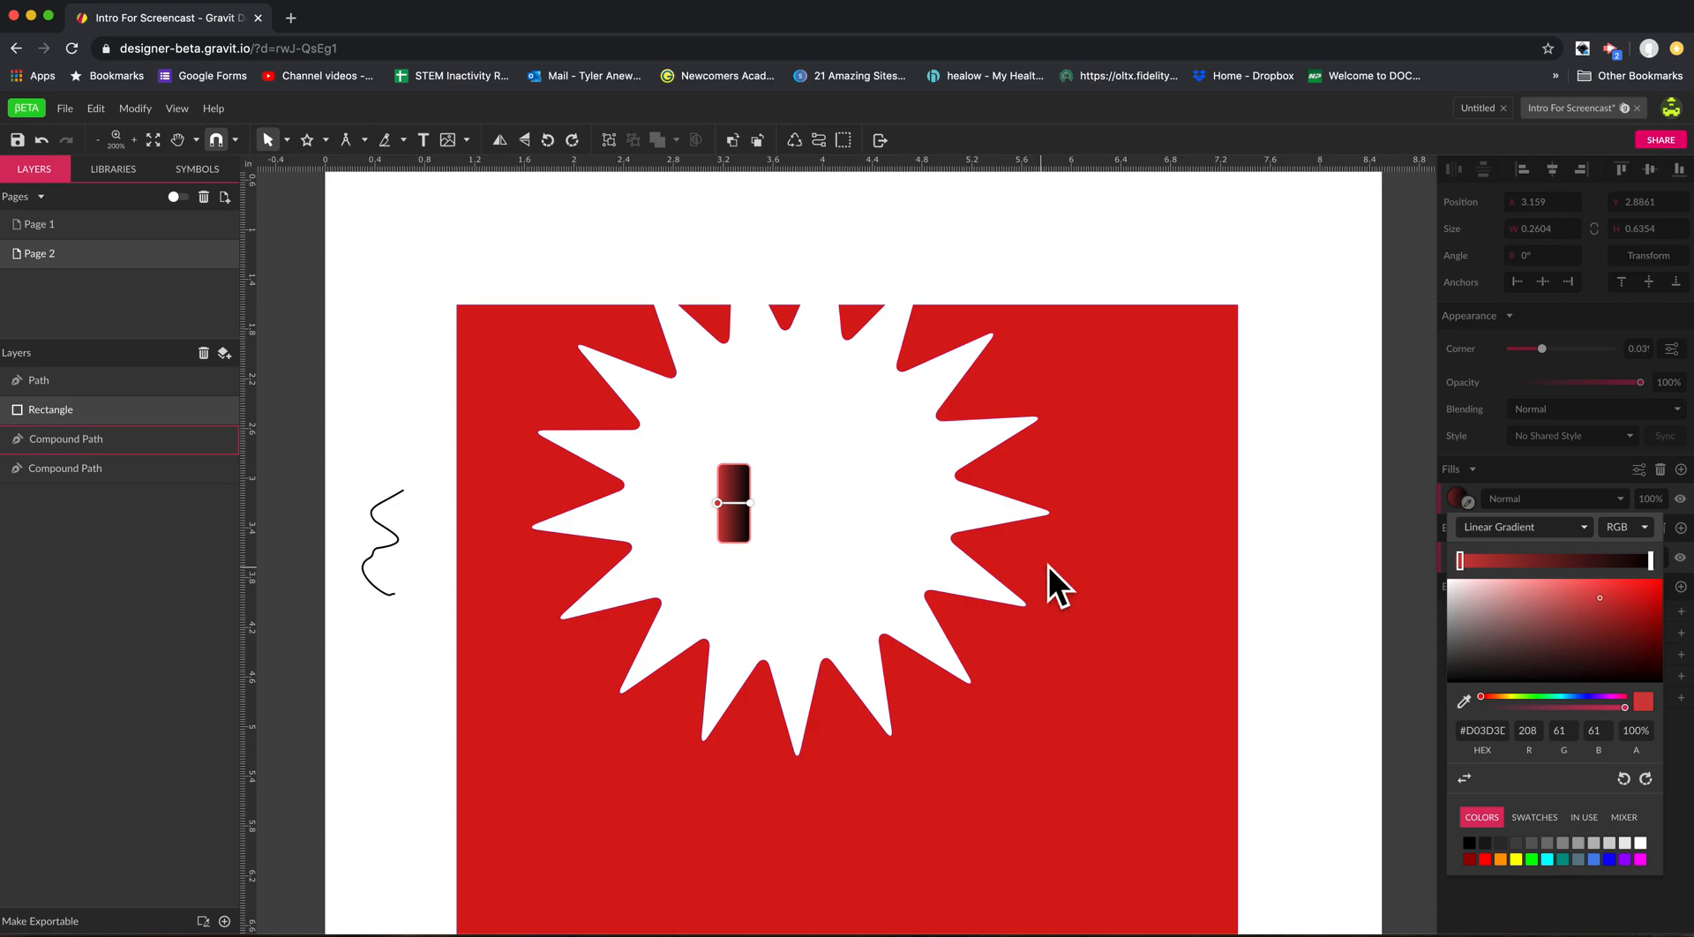
left_click(750, 503)
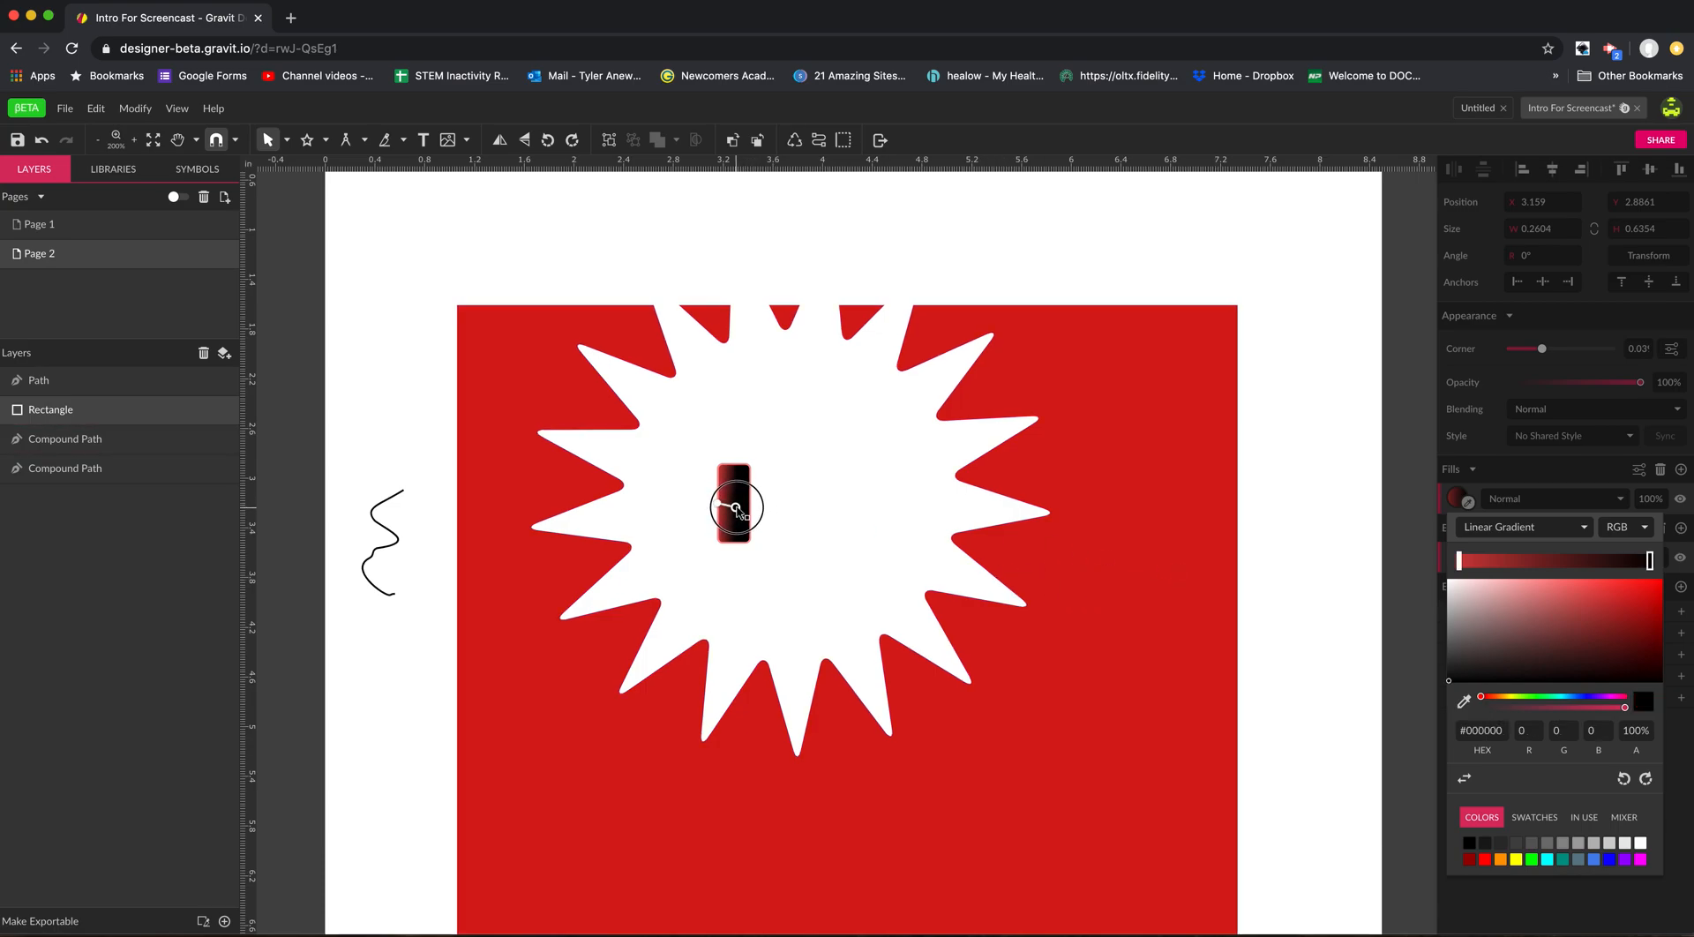
left_click_drag(750, 502, 724, 504)
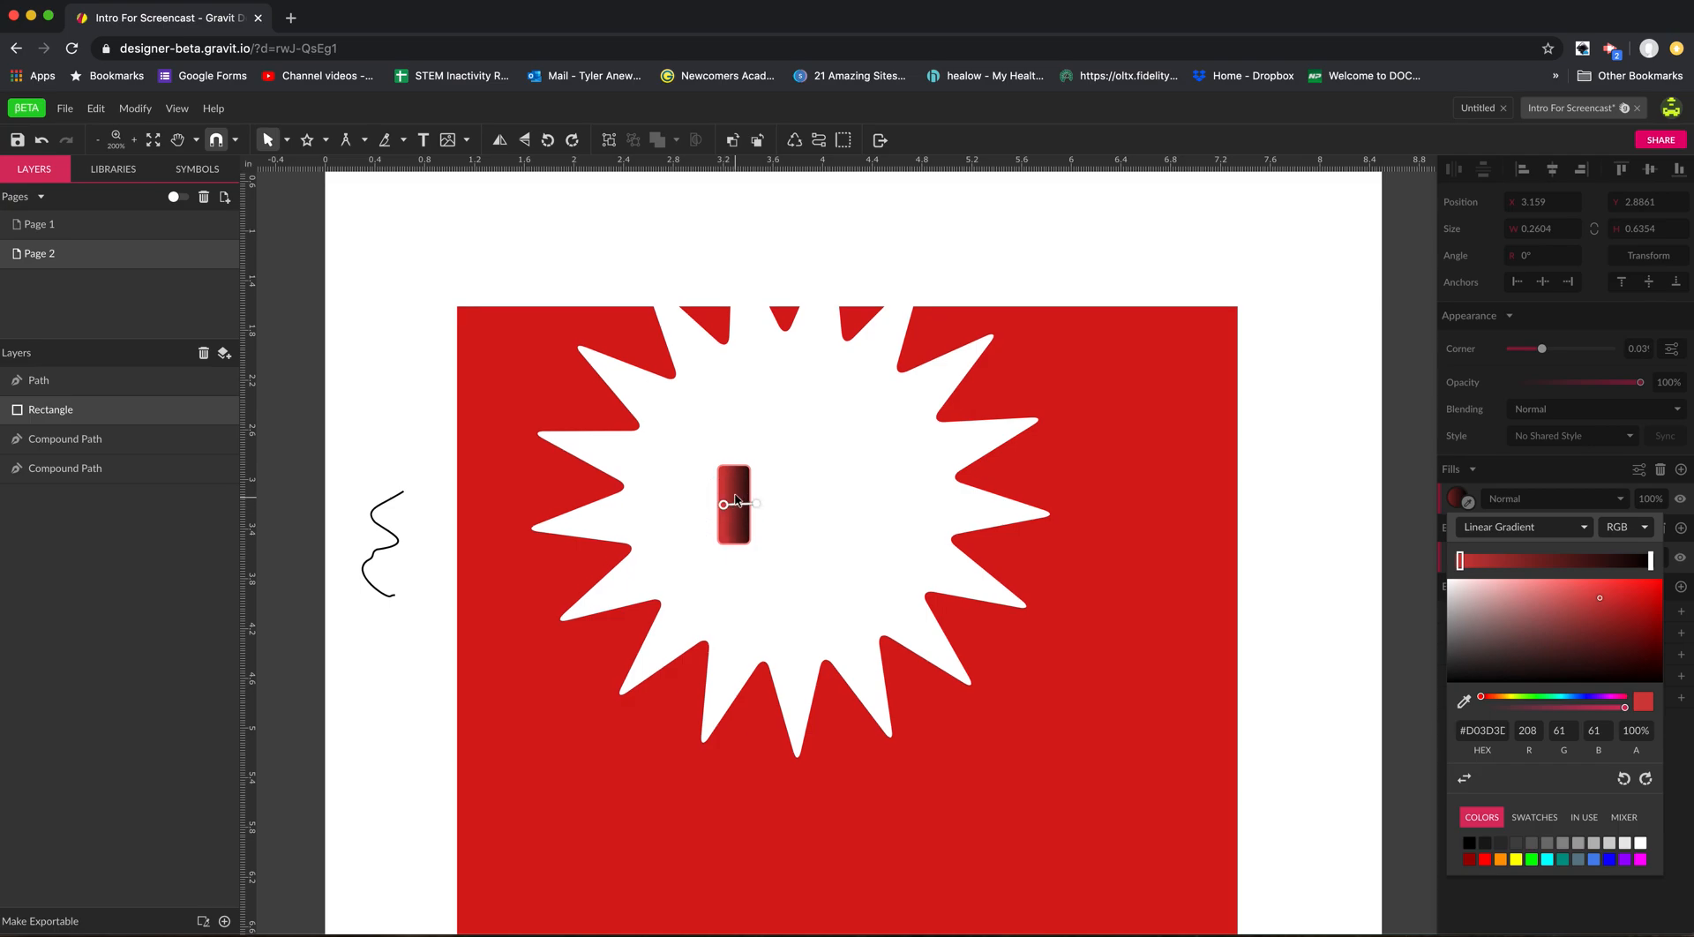
Set the gradient's end colour to purple #7C02FF and move its end handle slightly inward.
left_click(1650, 562)
left_click(1647, 623)
left_click_drag(1575, 696, 1589, 697)
left_click(1640, 621)
left_click_drag(1640, 621, 1661, 581)
left_click_drag(750, 506, 745, 507)
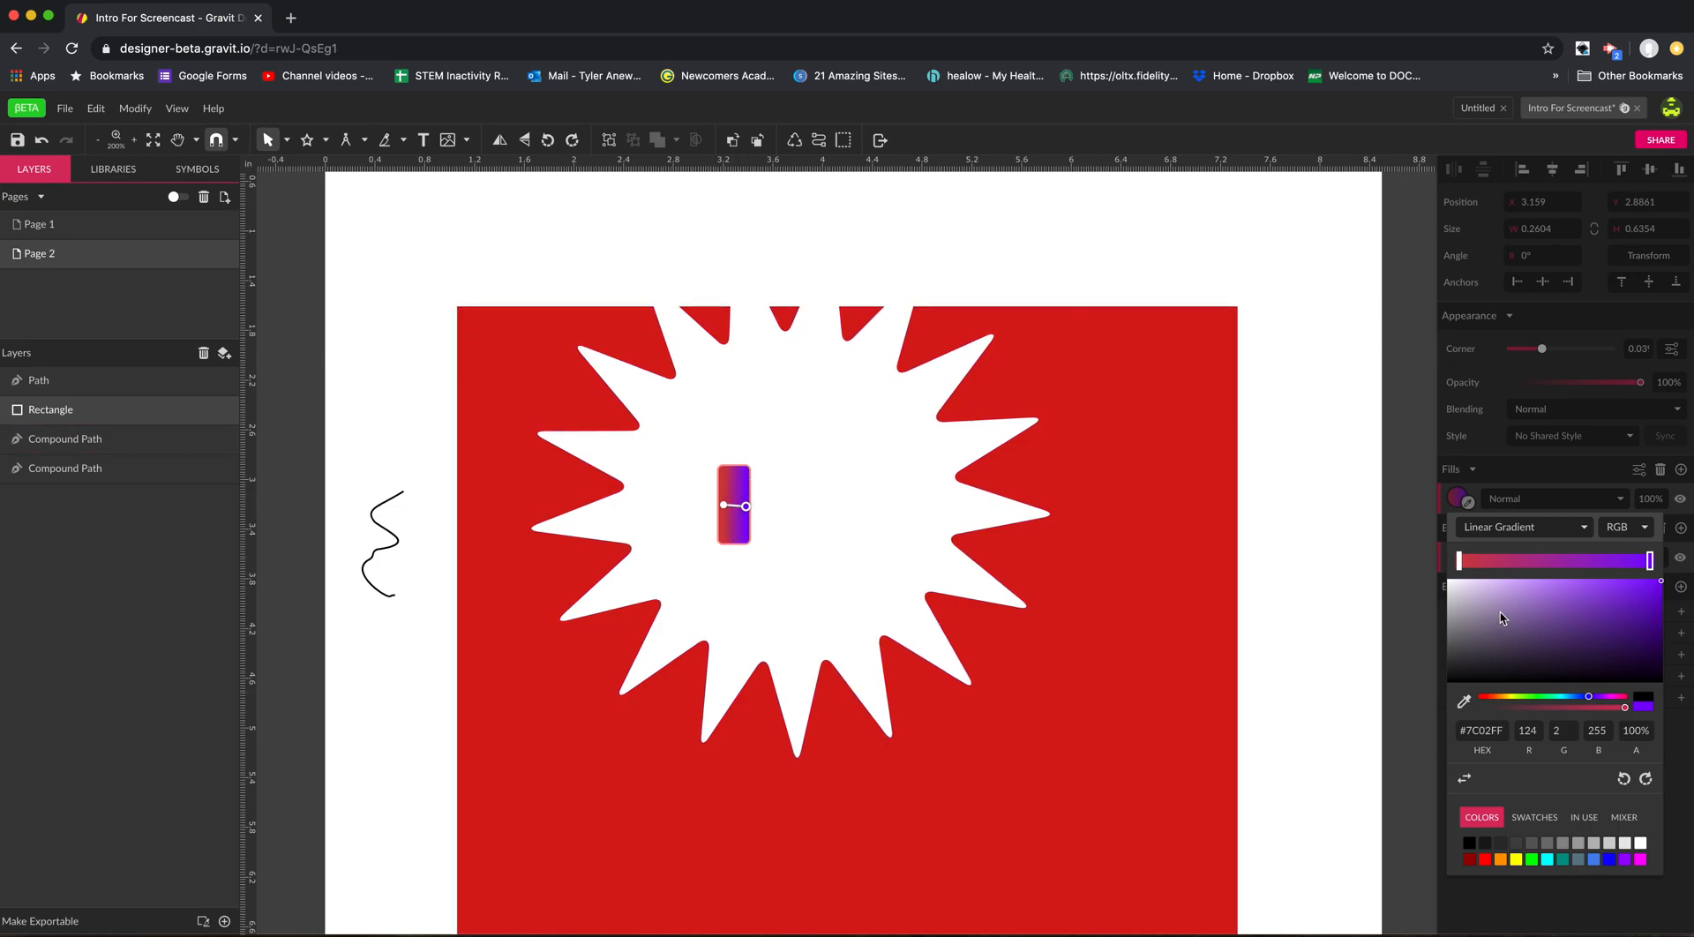
left_click(1553, 527)
left_click(1544, 518)
left_click(1681, 786)
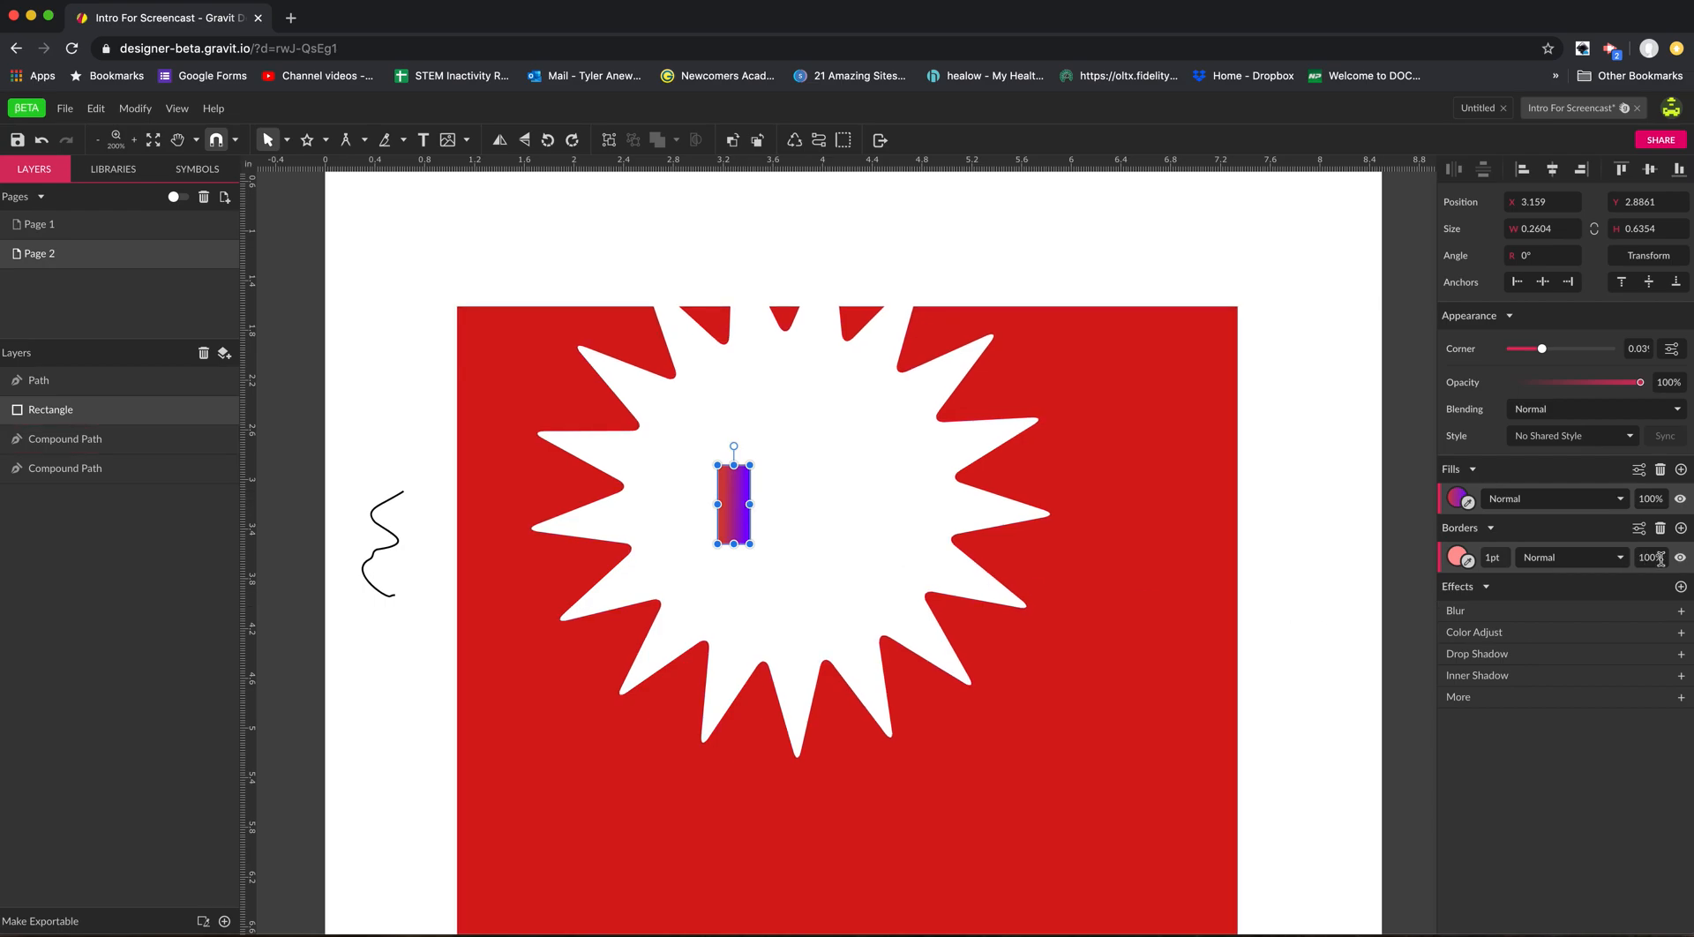
Add a second 1 pt black border to the gradient rectangle and stretch the rectangle to about 0.59 in wide.
left_click(1681, 528)
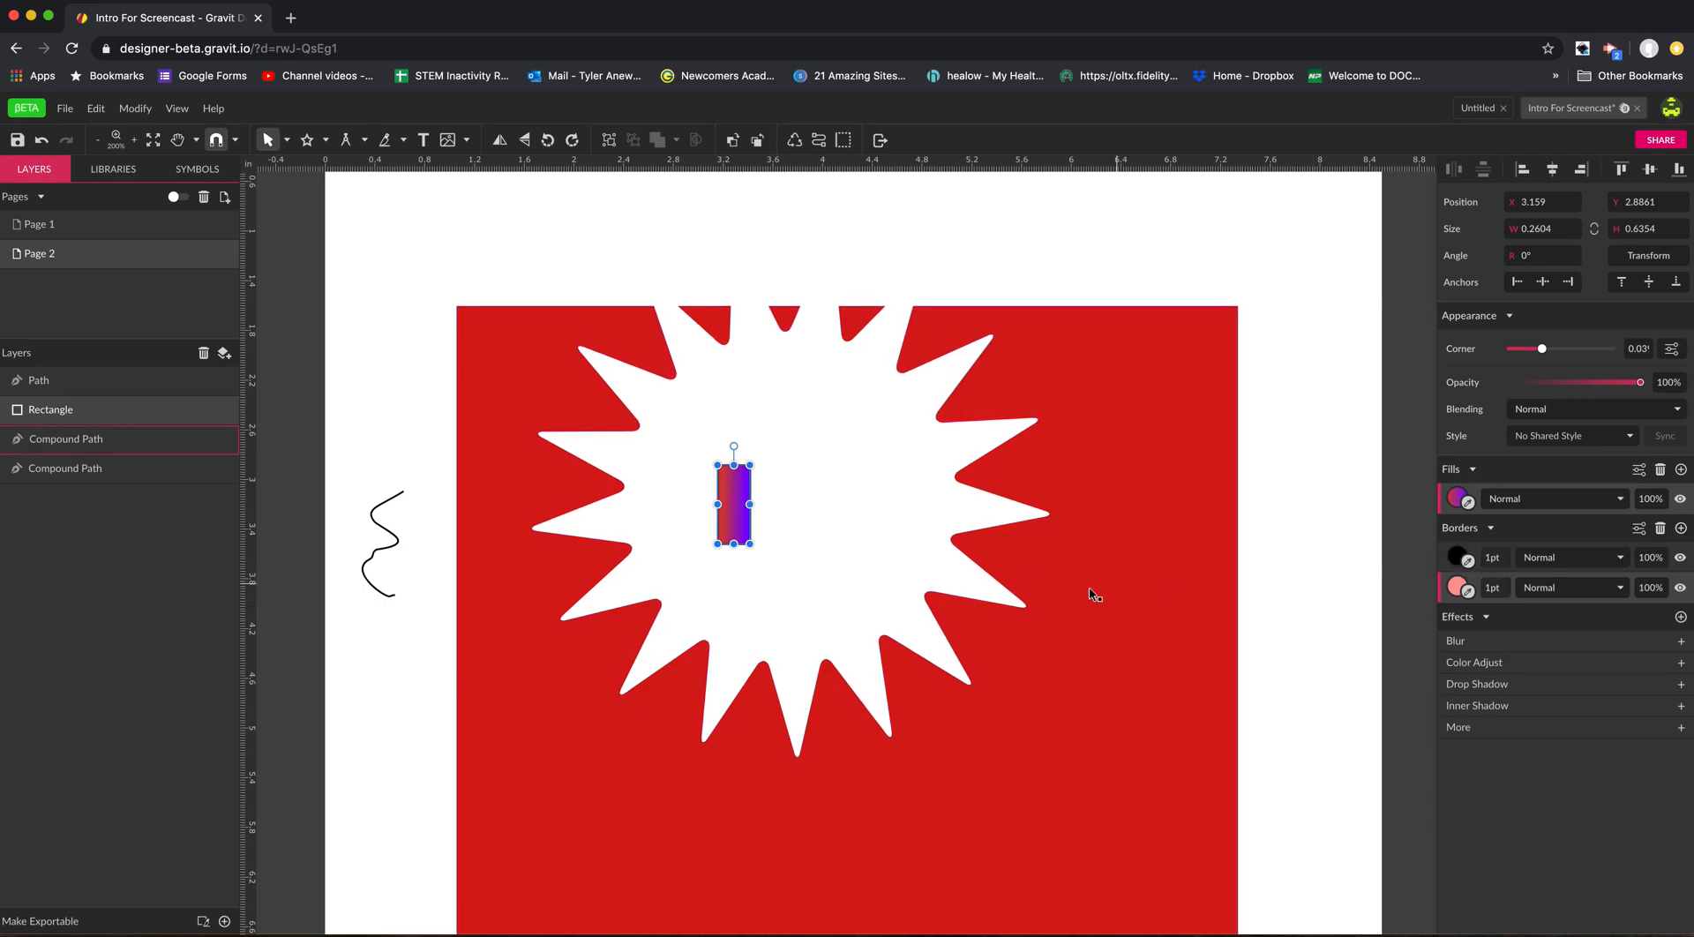
scroll(756, 510, "up", 6)
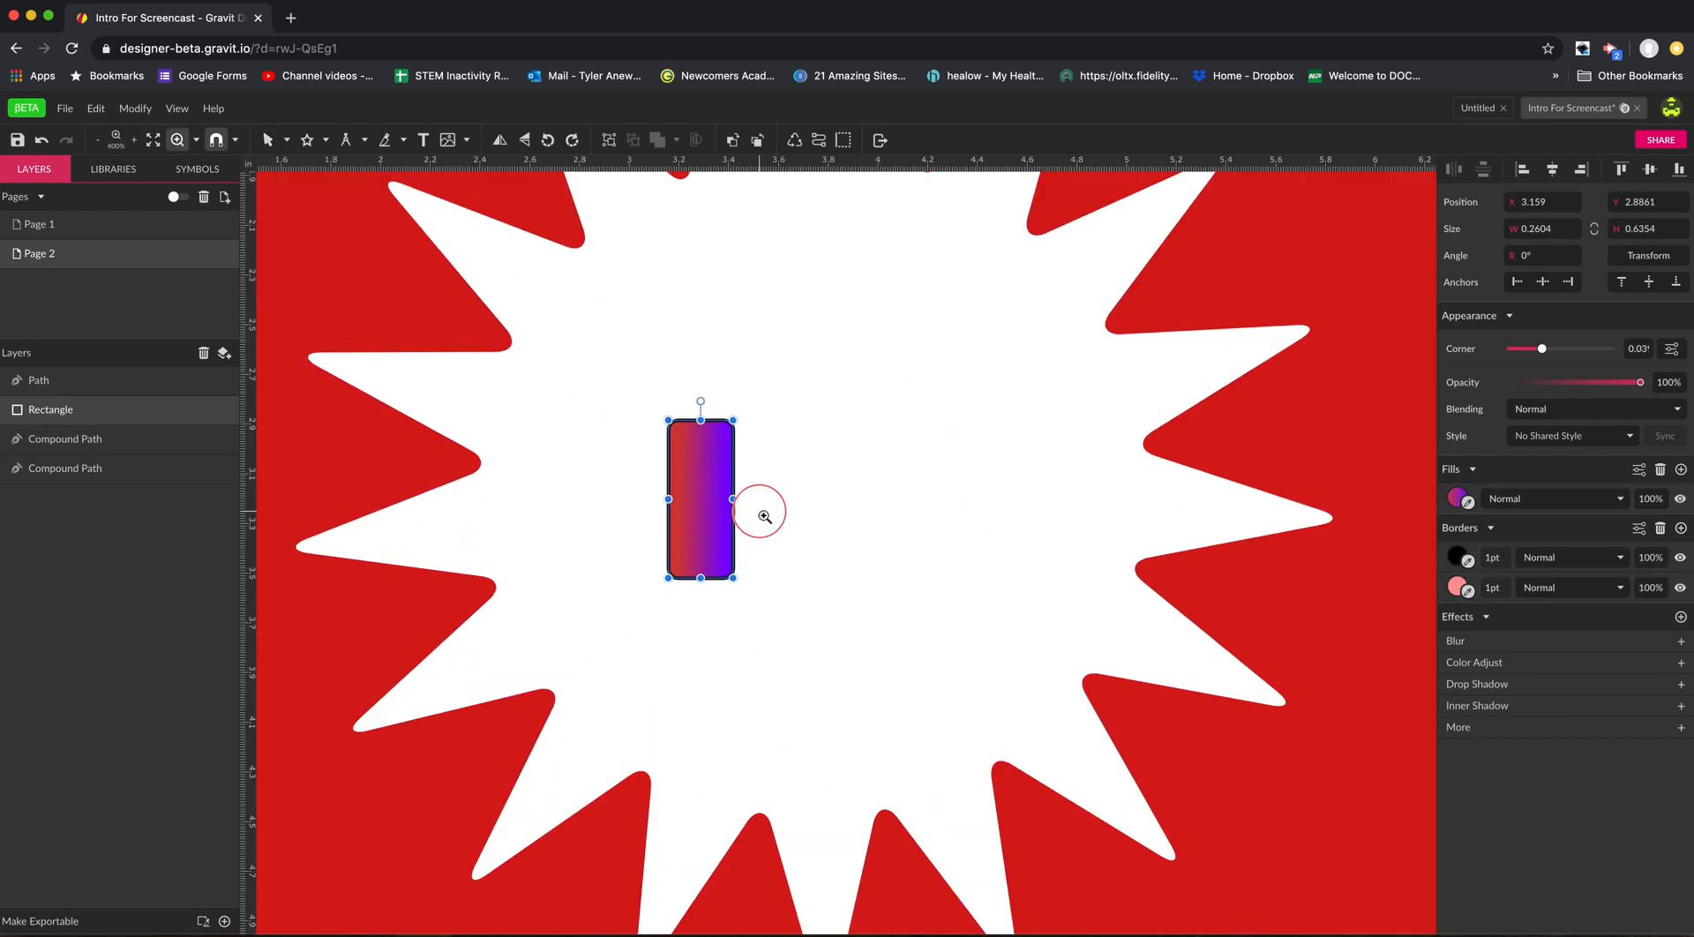
left_click_drag(657, 464, 980, 468)
Set the pink border's width on the gradient rectangle to 3 pt.
left_click(1492, 587)
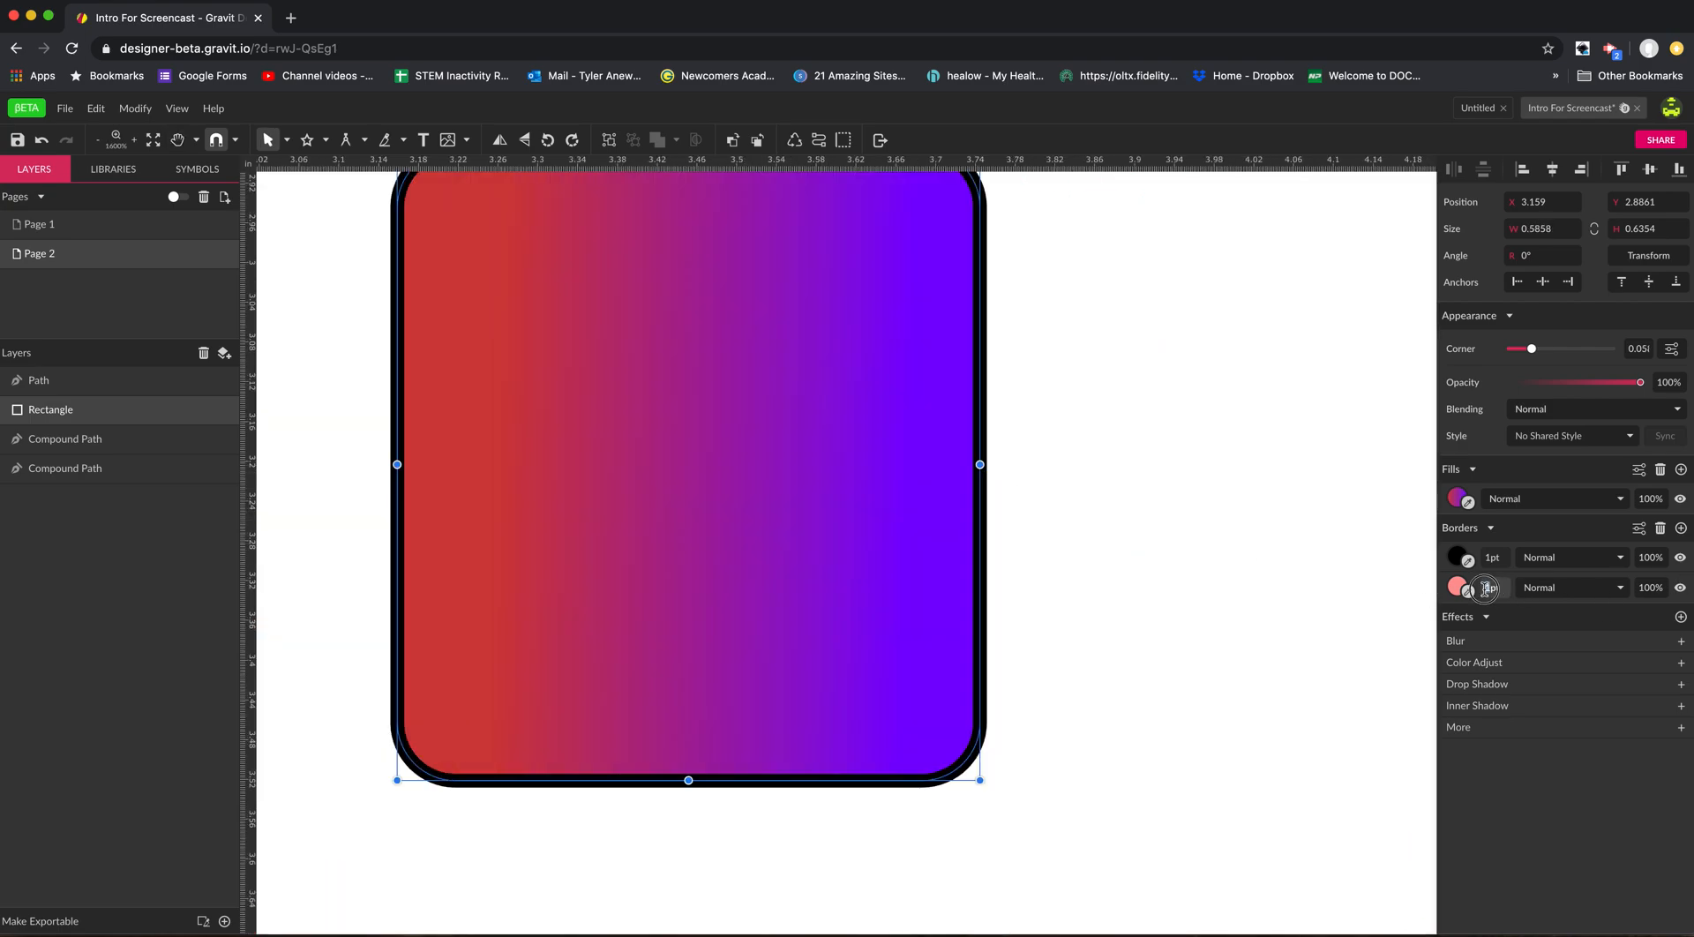
type("3")
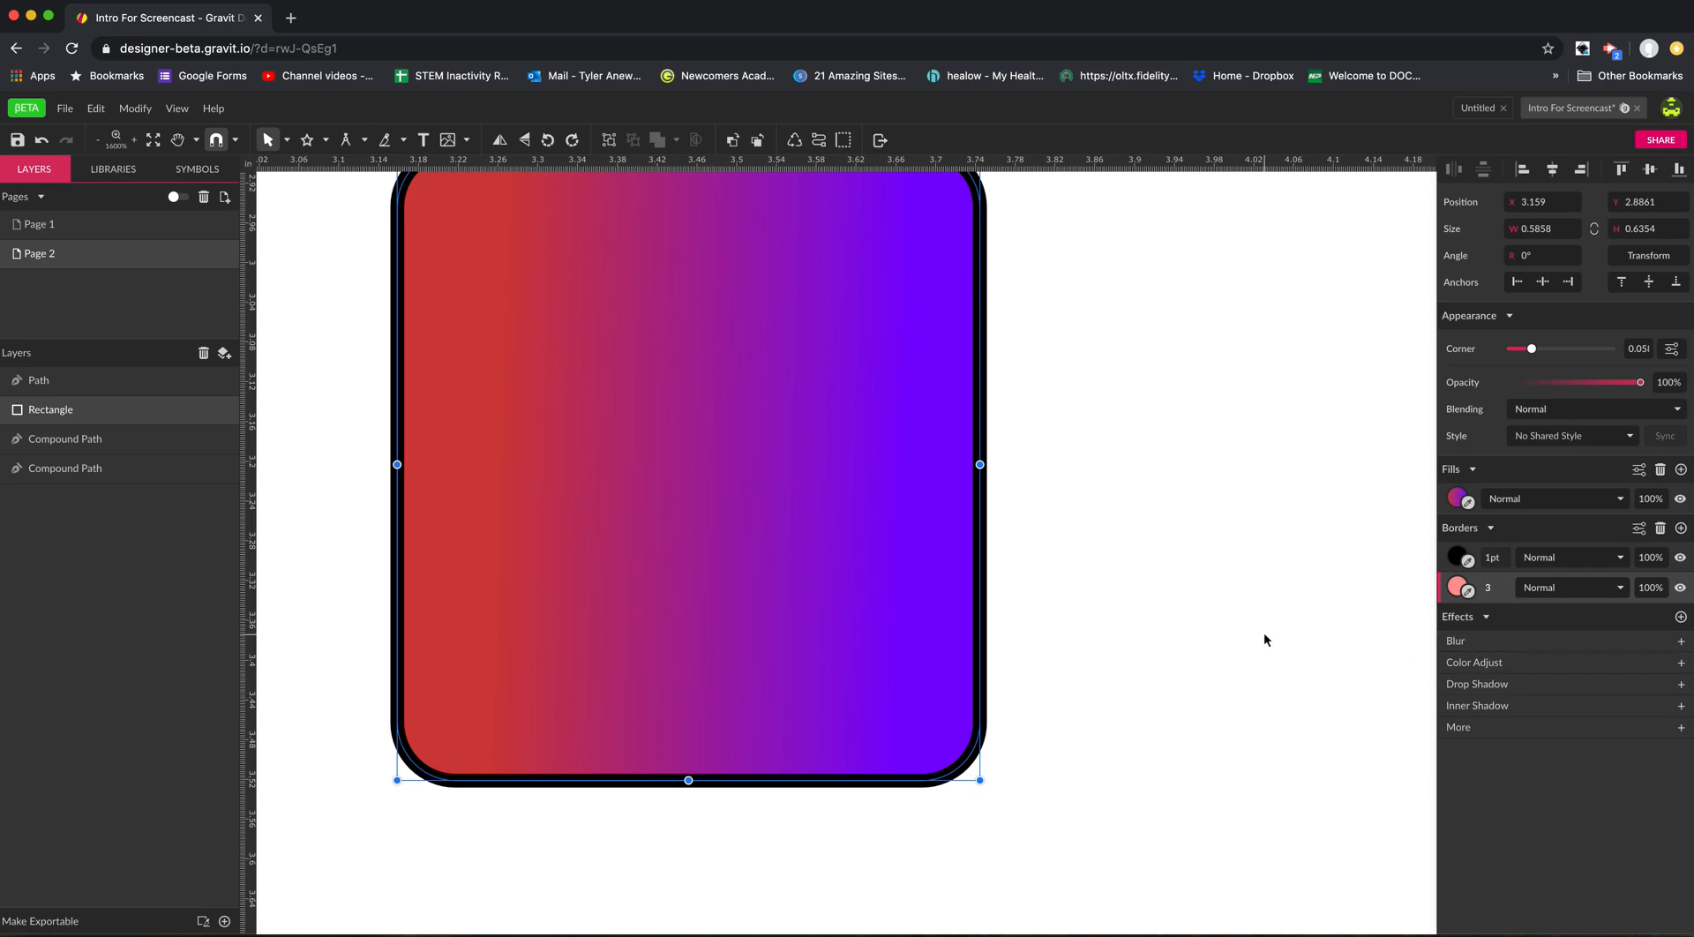
key("Return")
left_click(1200, 578)
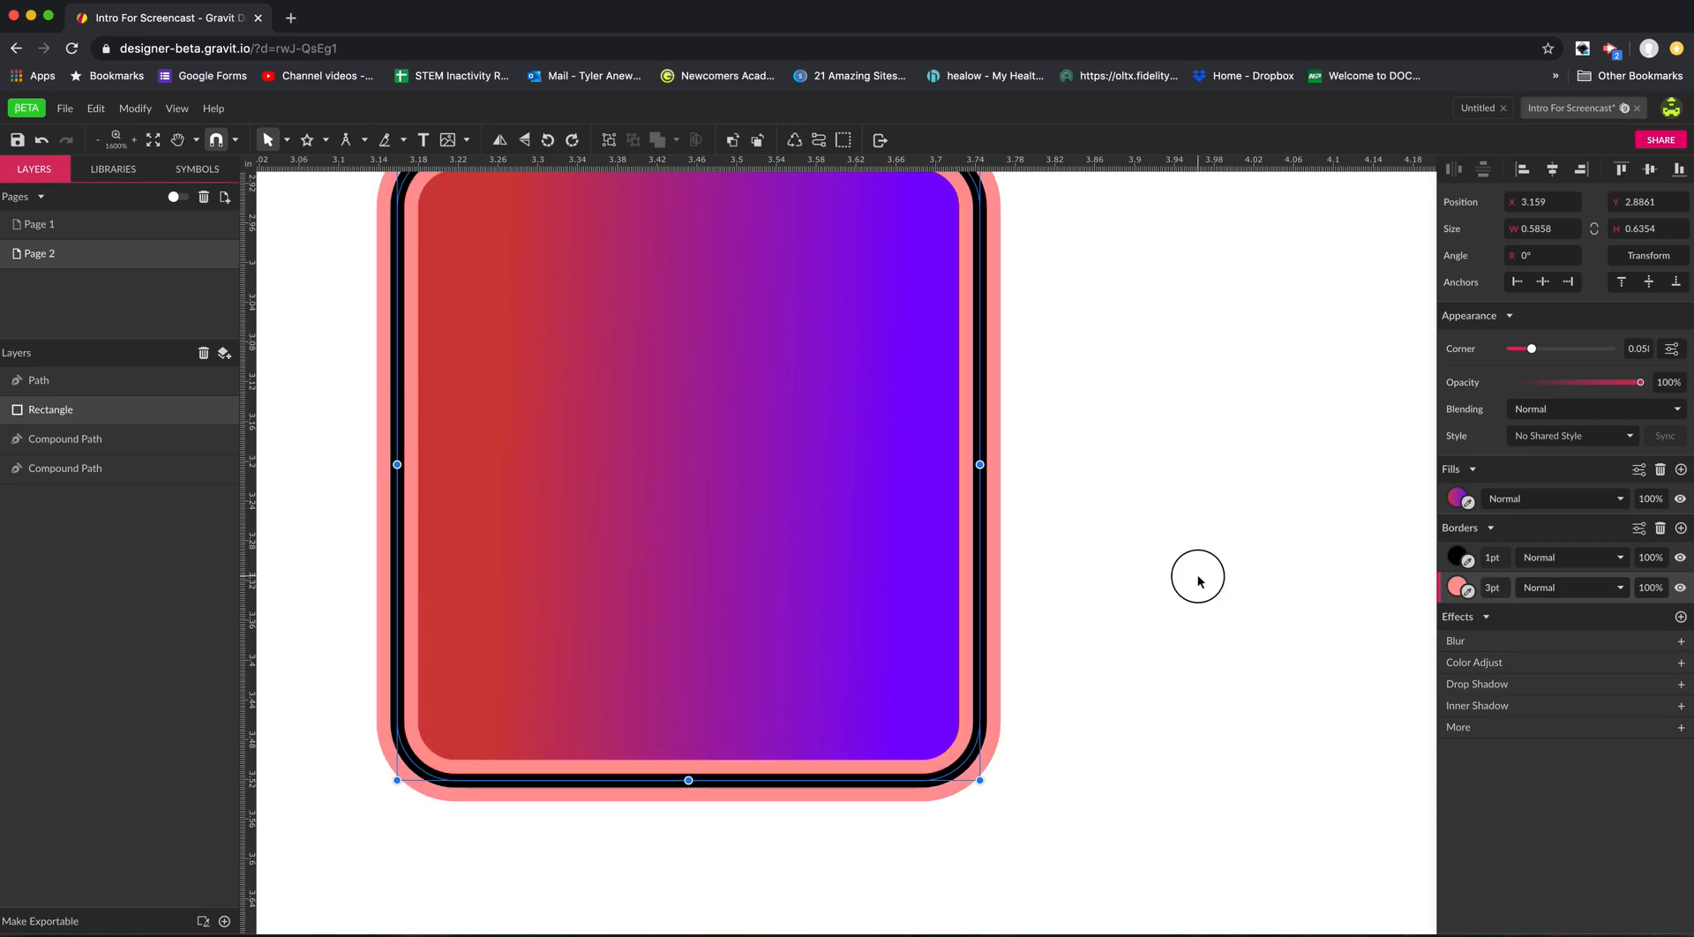
left_click(883, 492)
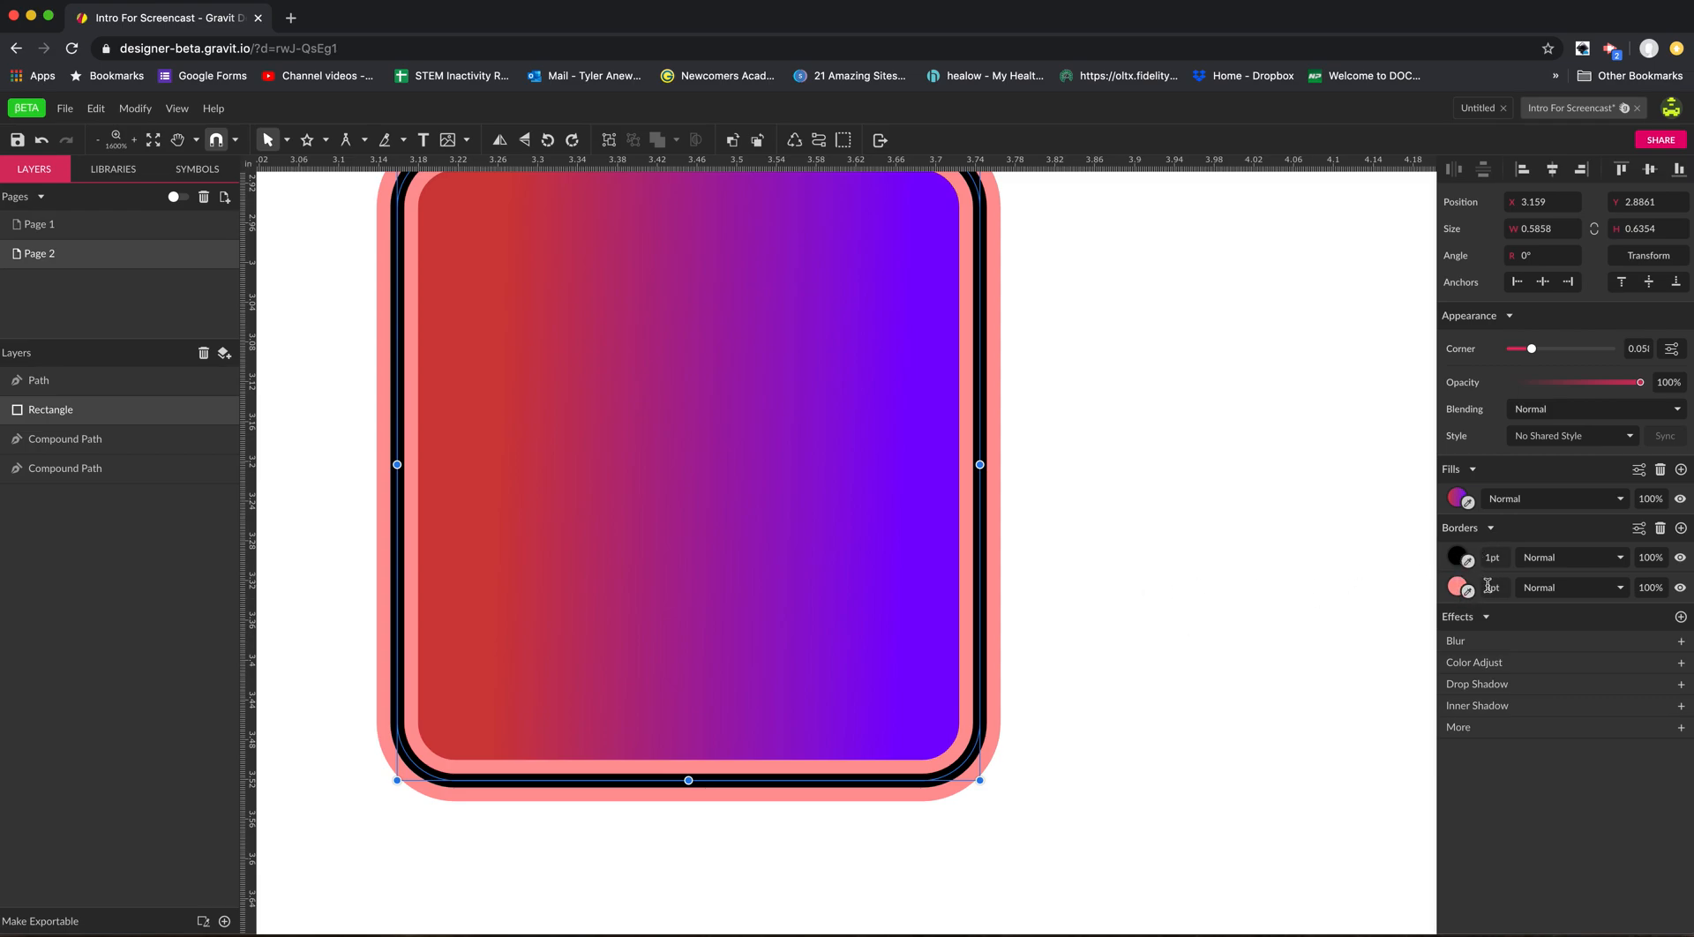
Add another border to the gradient rectangle and colour it purple #4D00CA.
left_click(1681, 528)
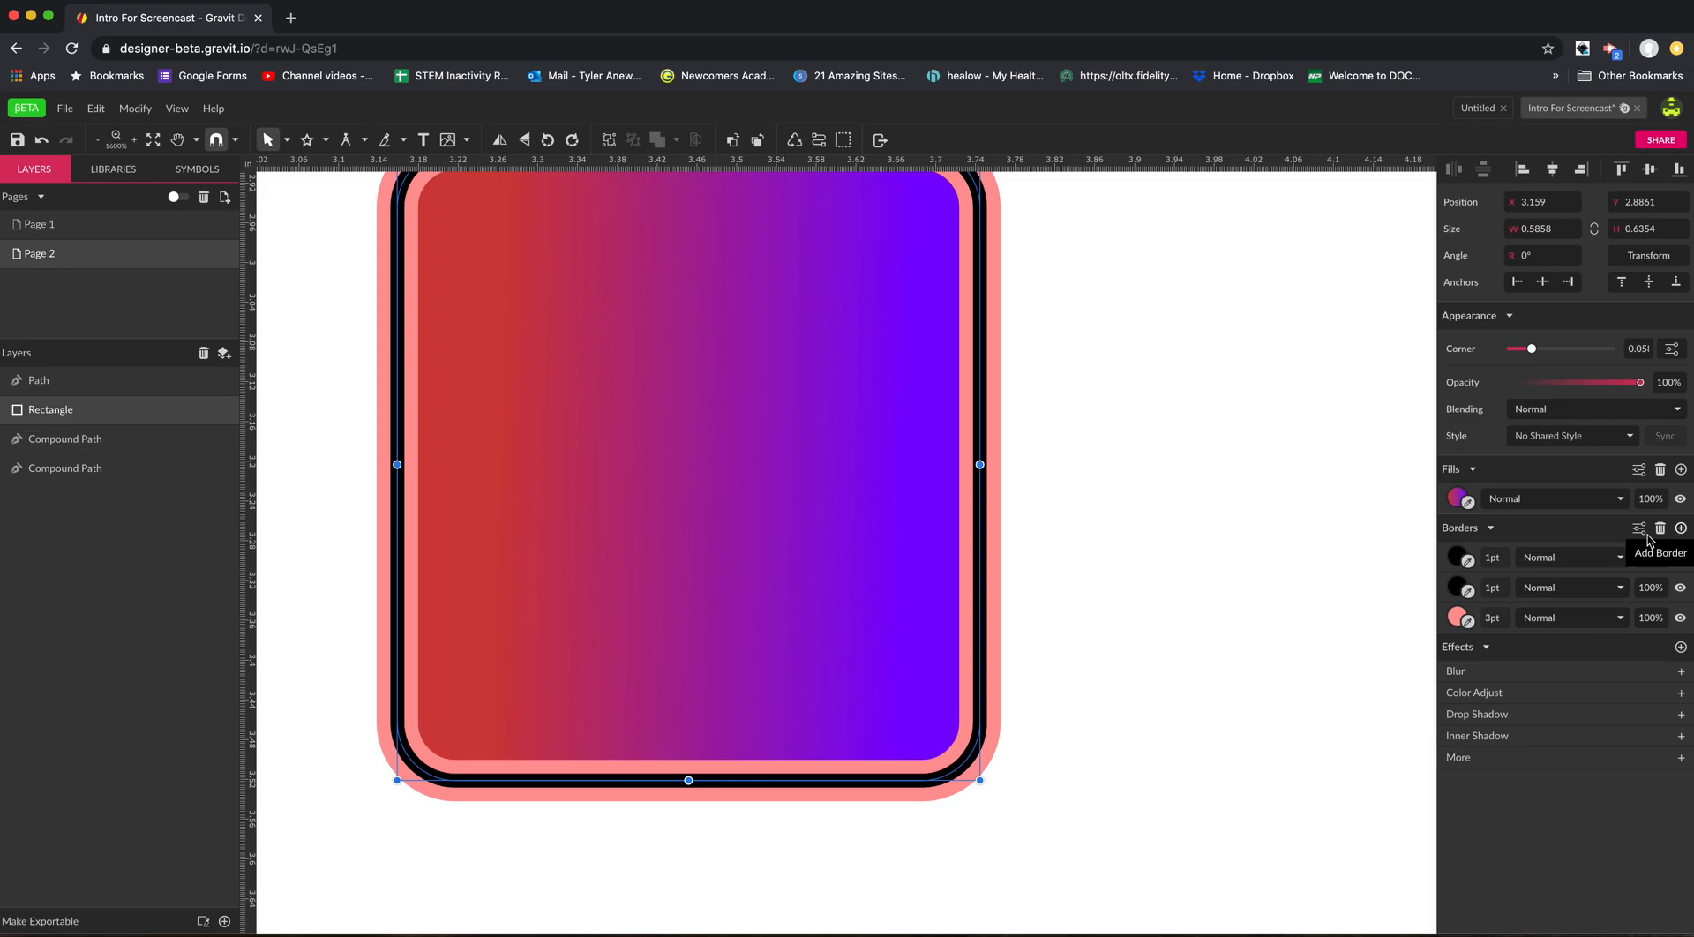
left_click(1457, 588)
left_click(1674, 653)
left_click(1589, 749)
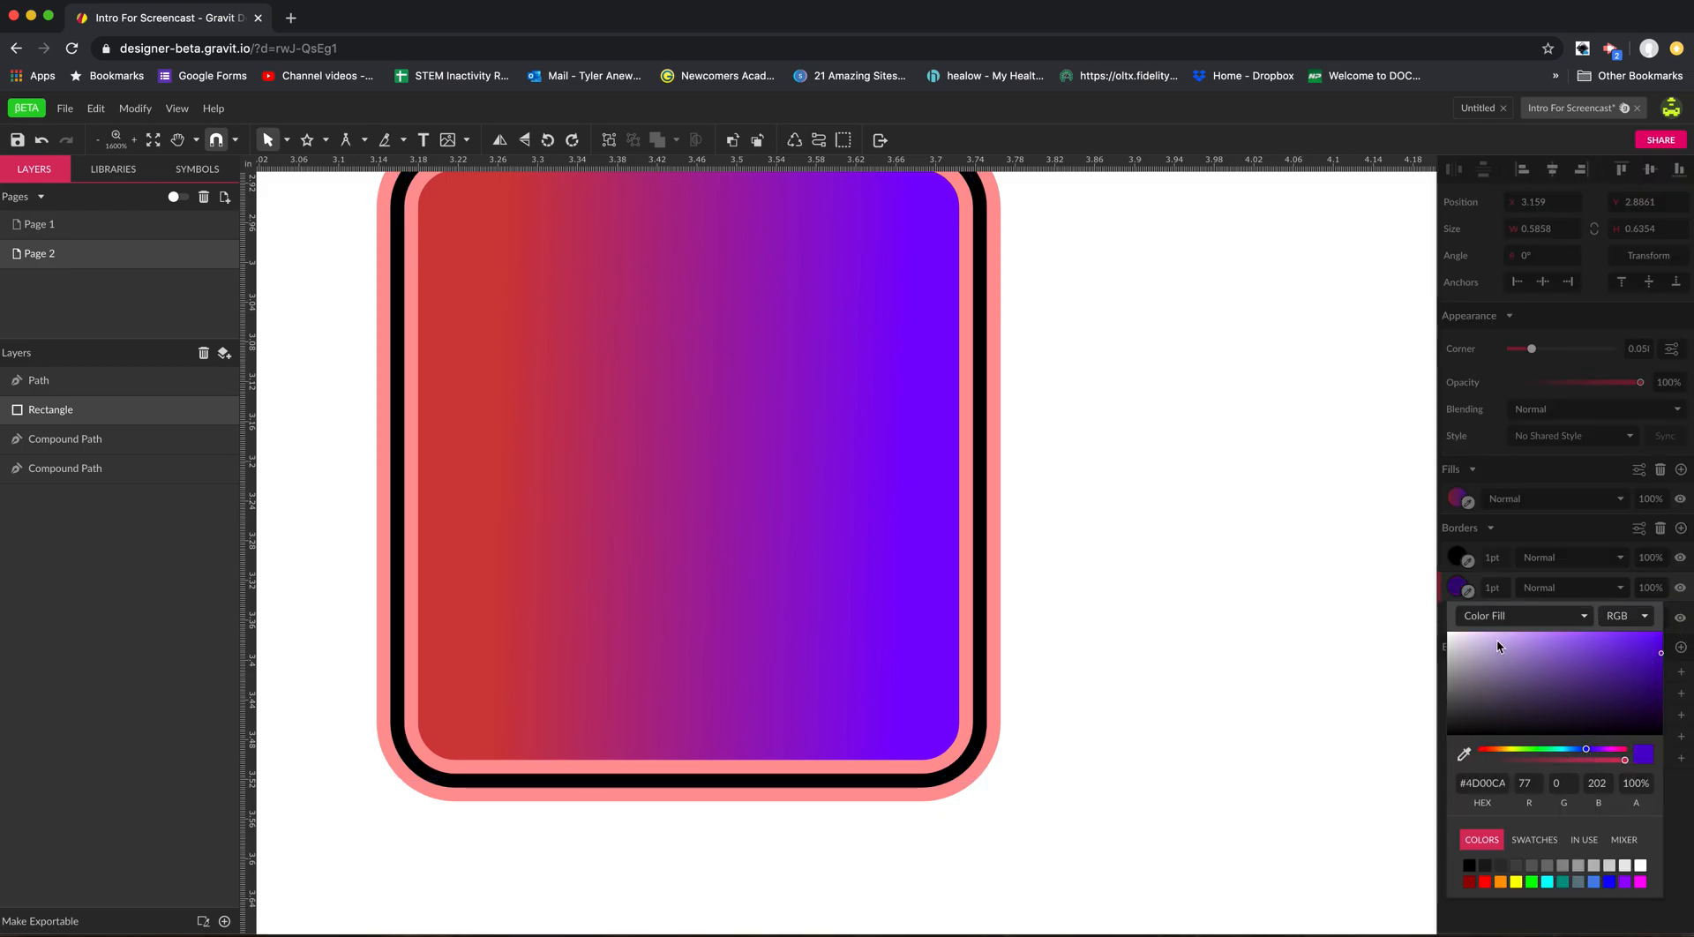
left_click(1467, 591)
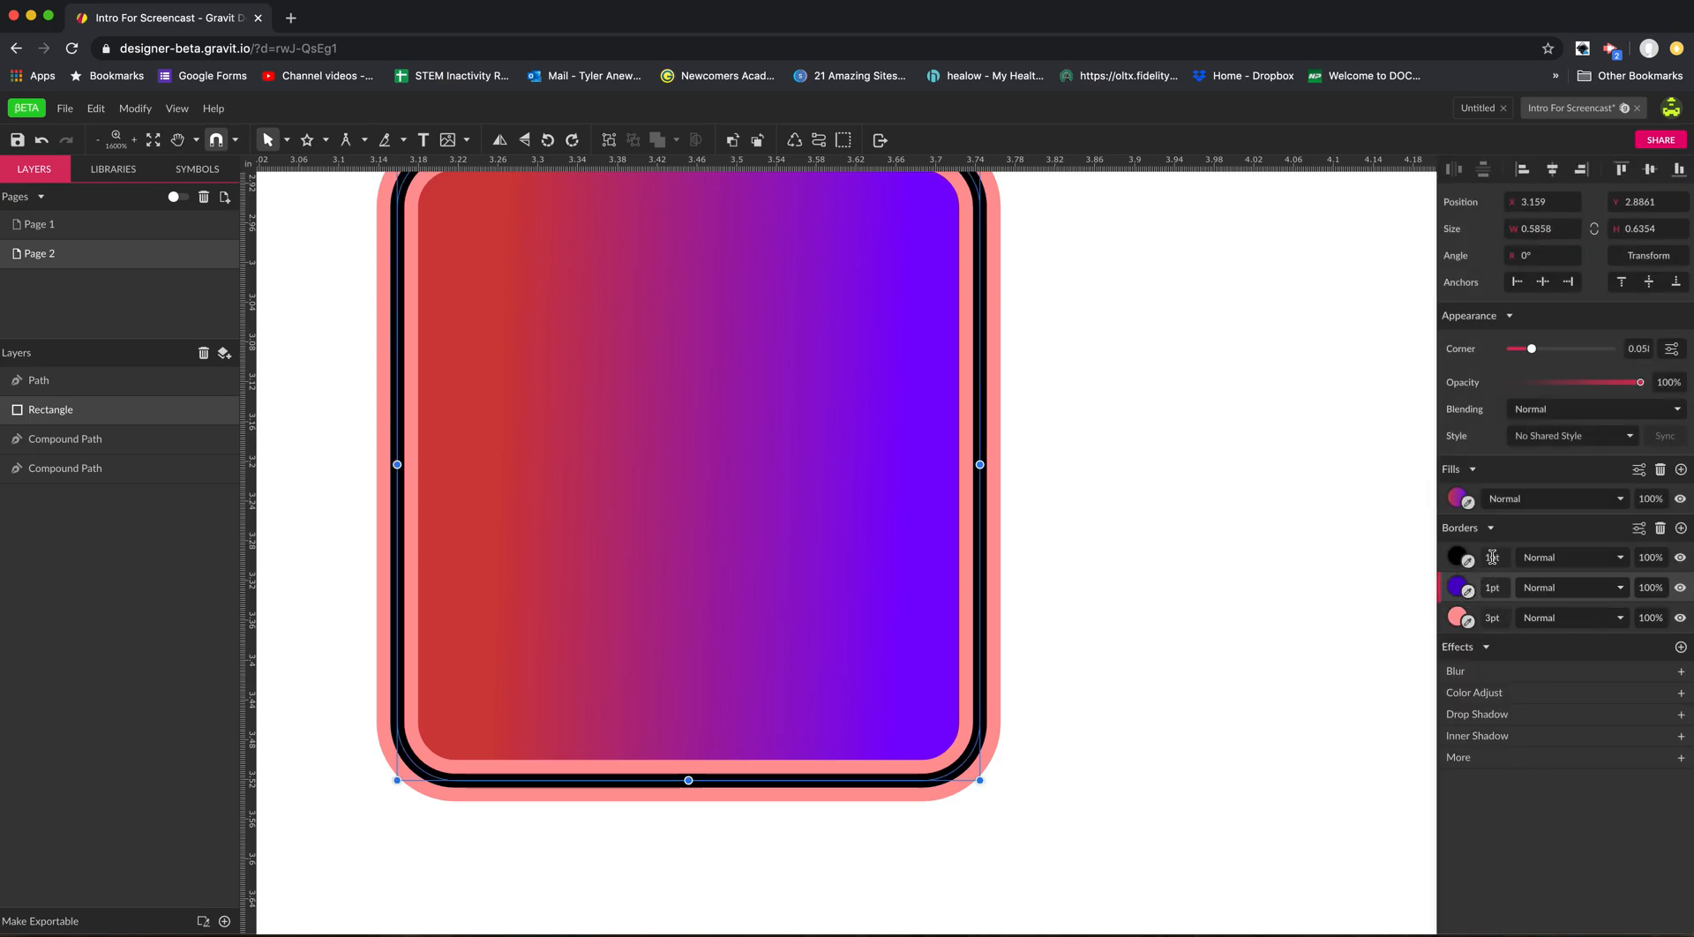
Set the rectangle's purple border to 4 pt and its pink border to 8 pt.
double_click(1491, 585)
type("4")
key("Return")
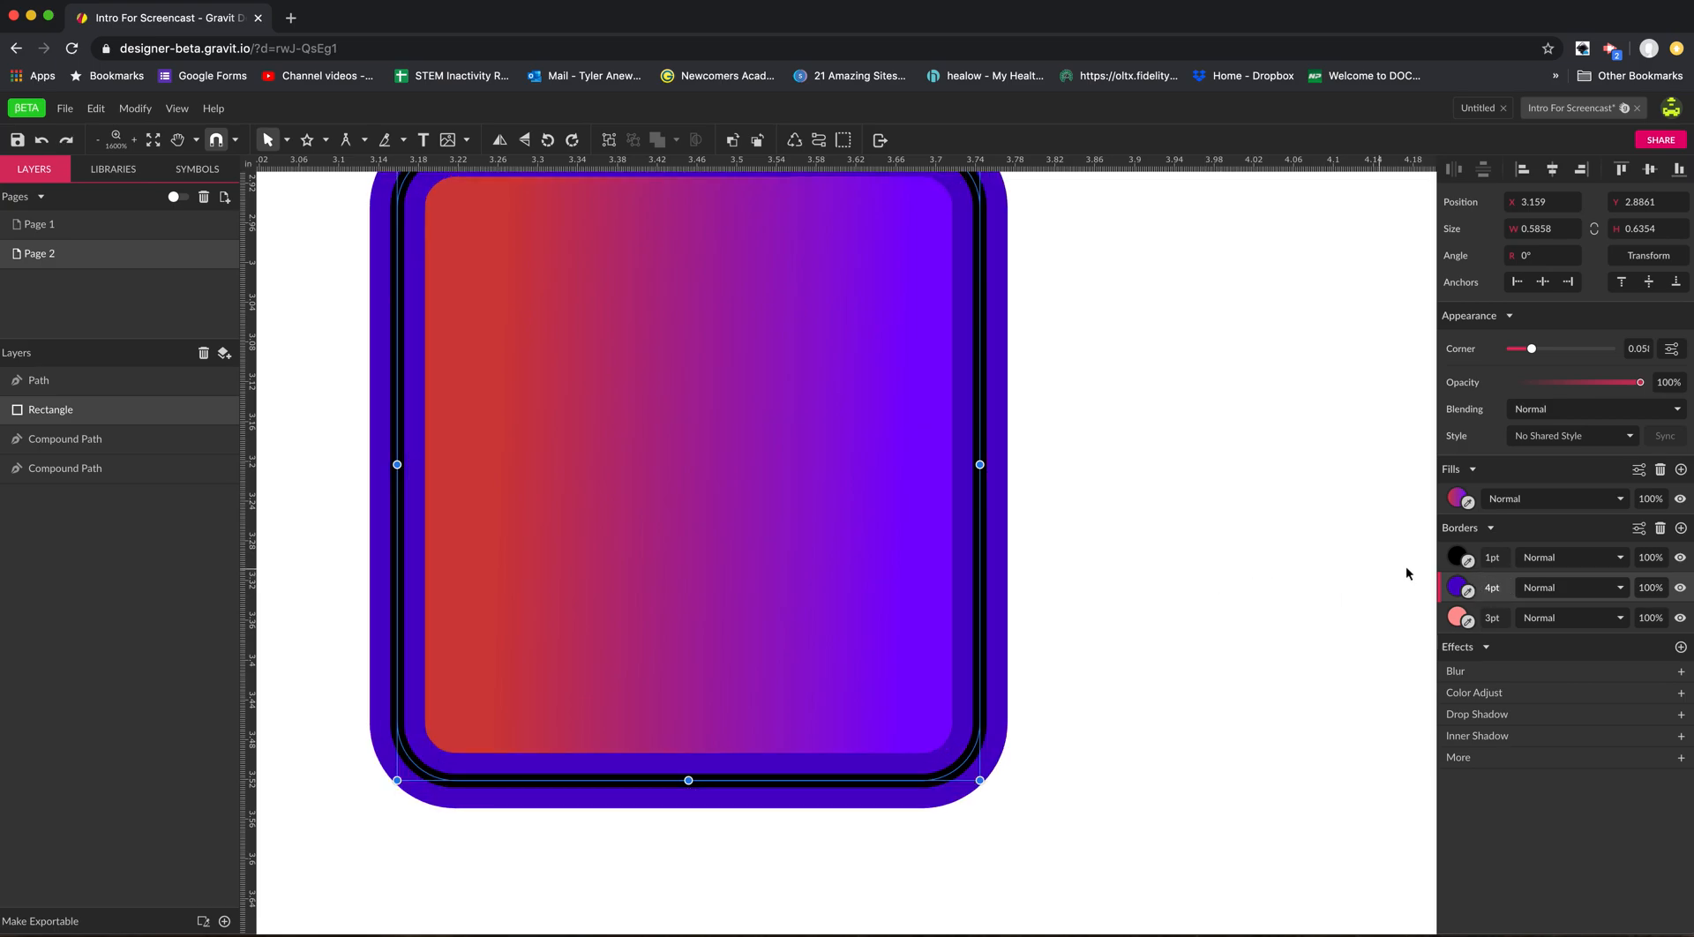
double_click(1488, 617)
type("4")
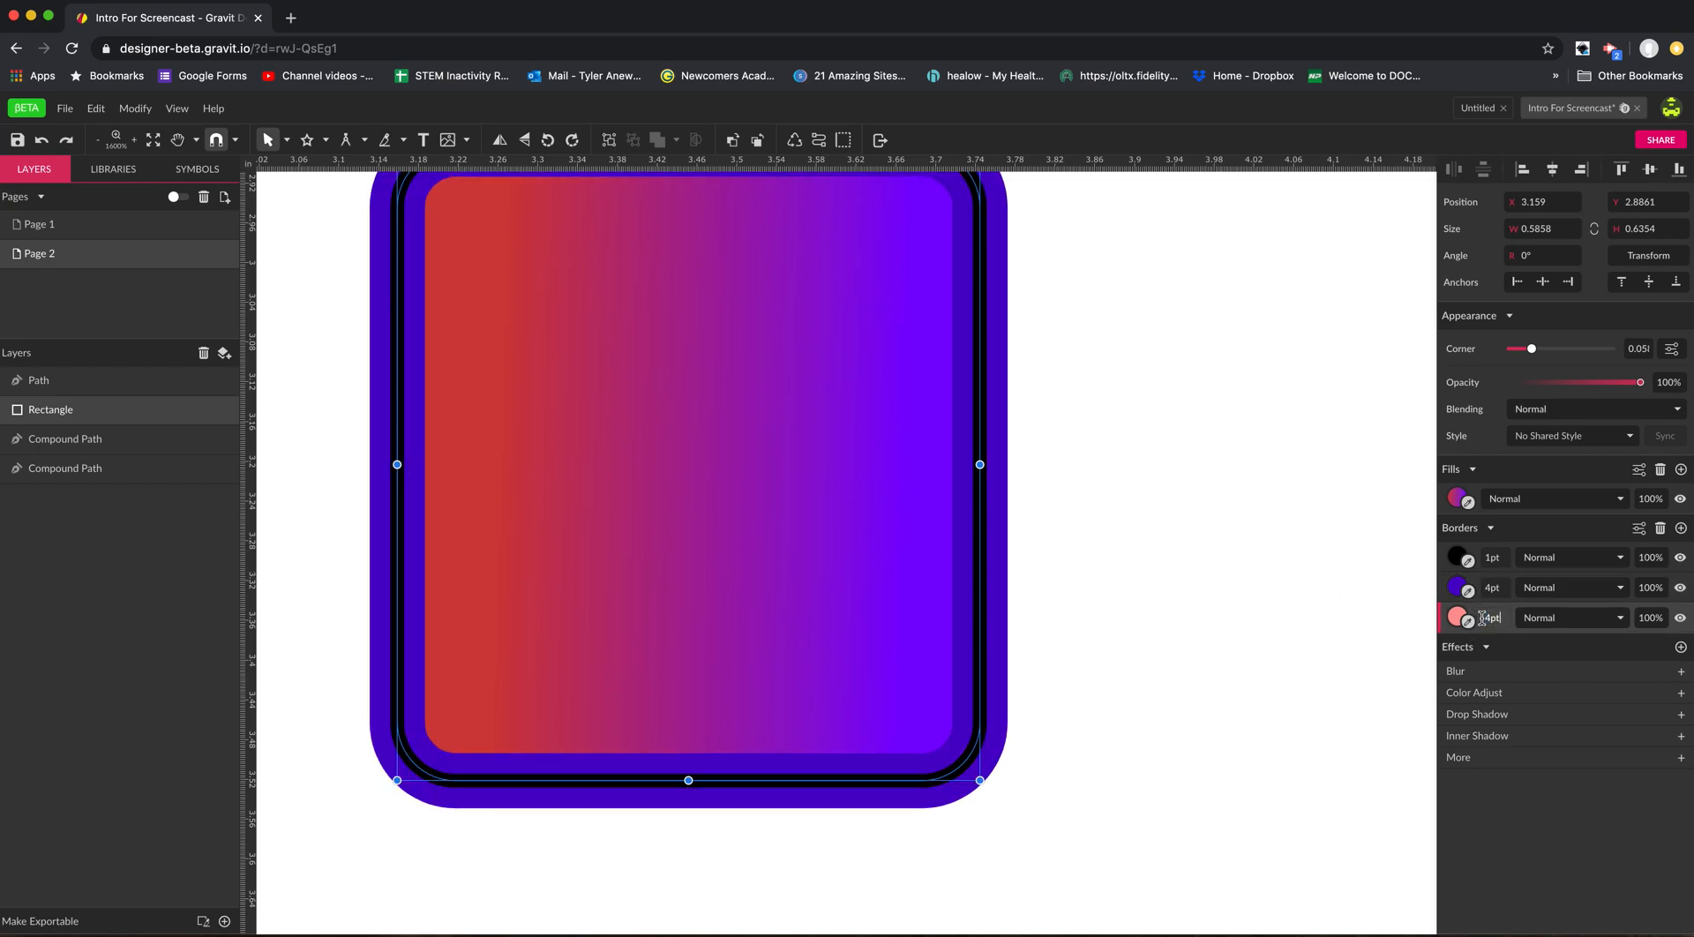
type("8")
key("super+a")
type("8")
key("Return")
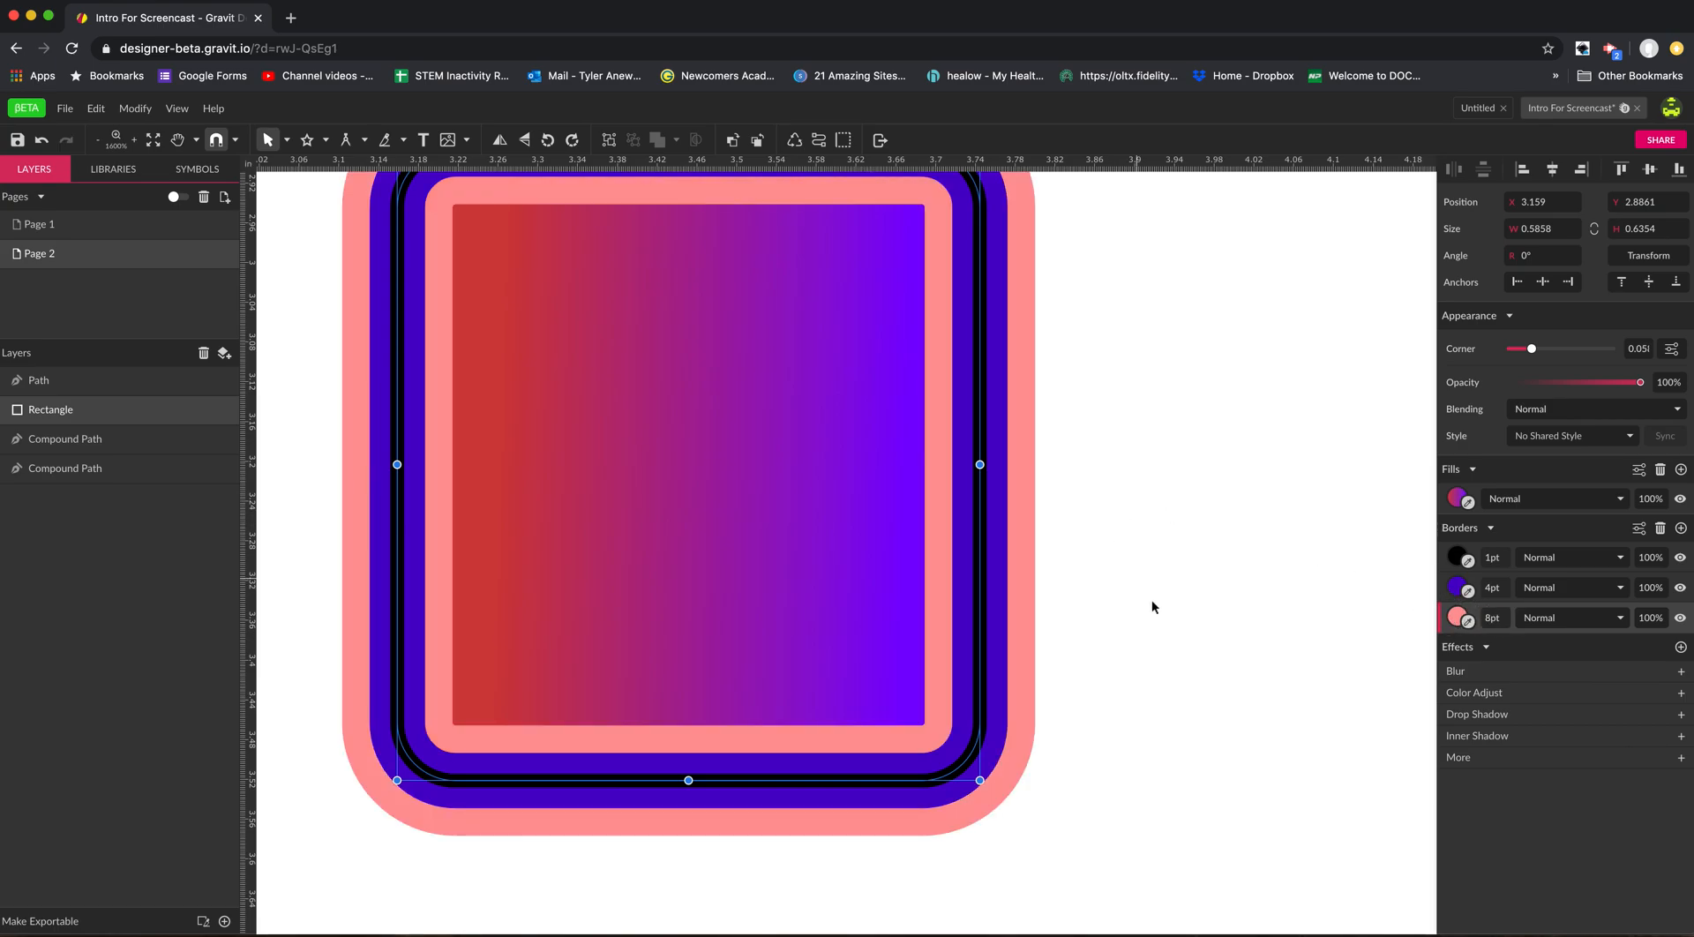
Move the bordered rectangle to about X 3.36 in, Y 2.76 in.
key("space")
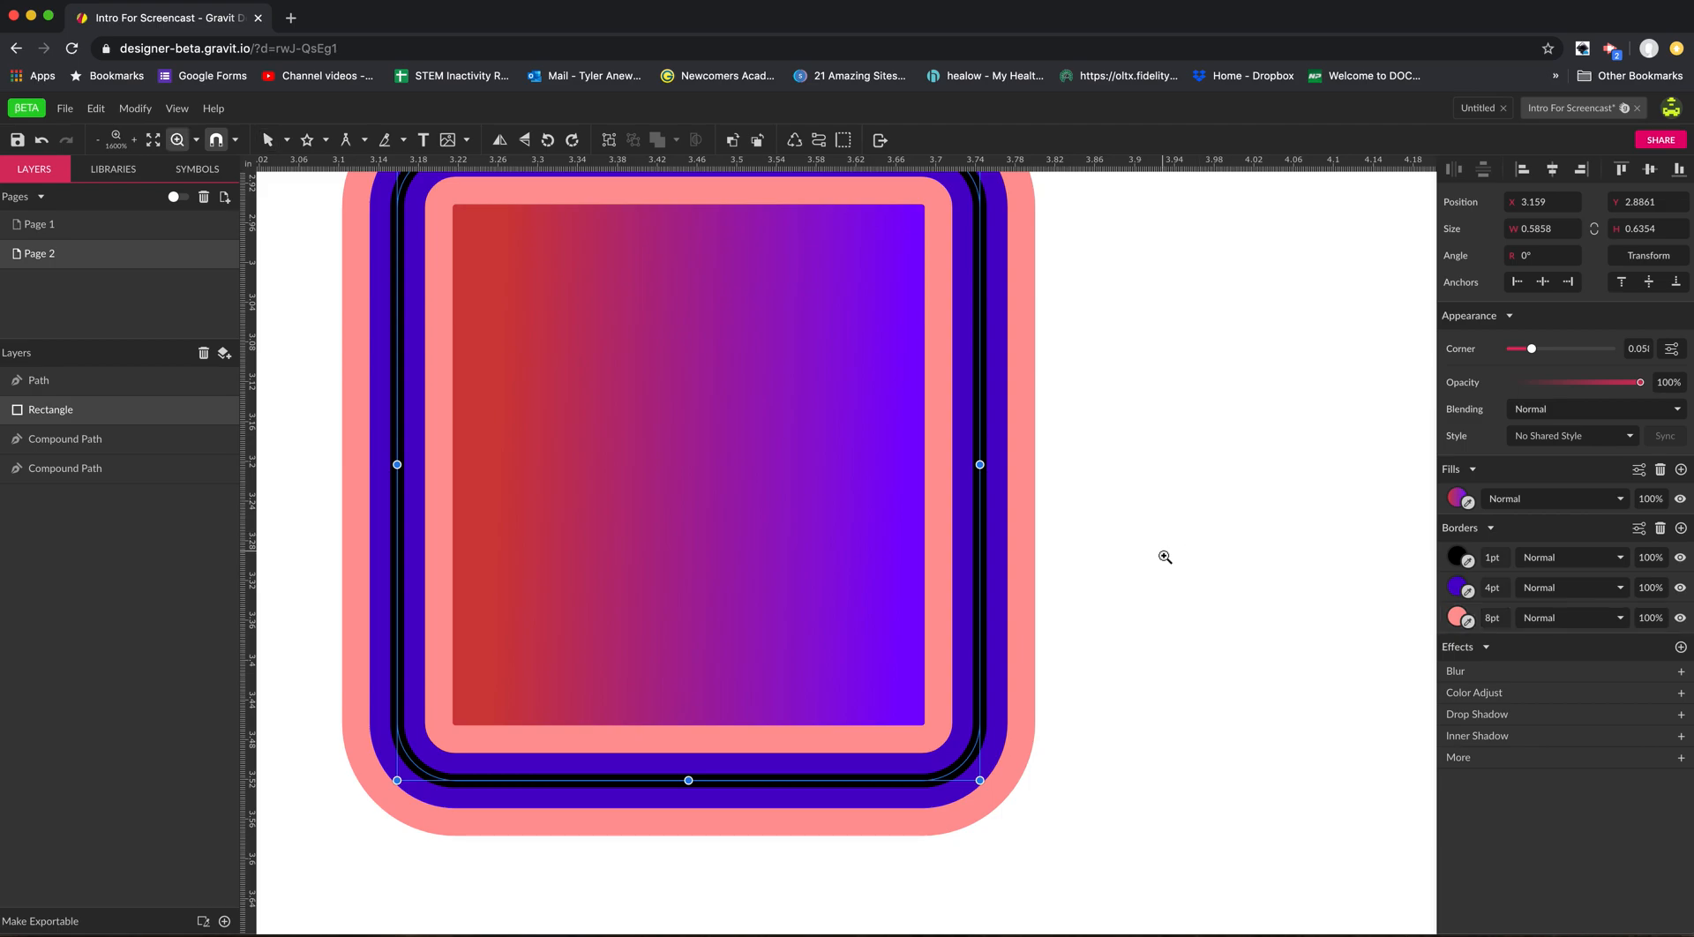
key("space")
left_click(1143, 589, "alt")
left_click(1143, 589, "alt")
left_click_drag(1227, 561, 1140, 533)
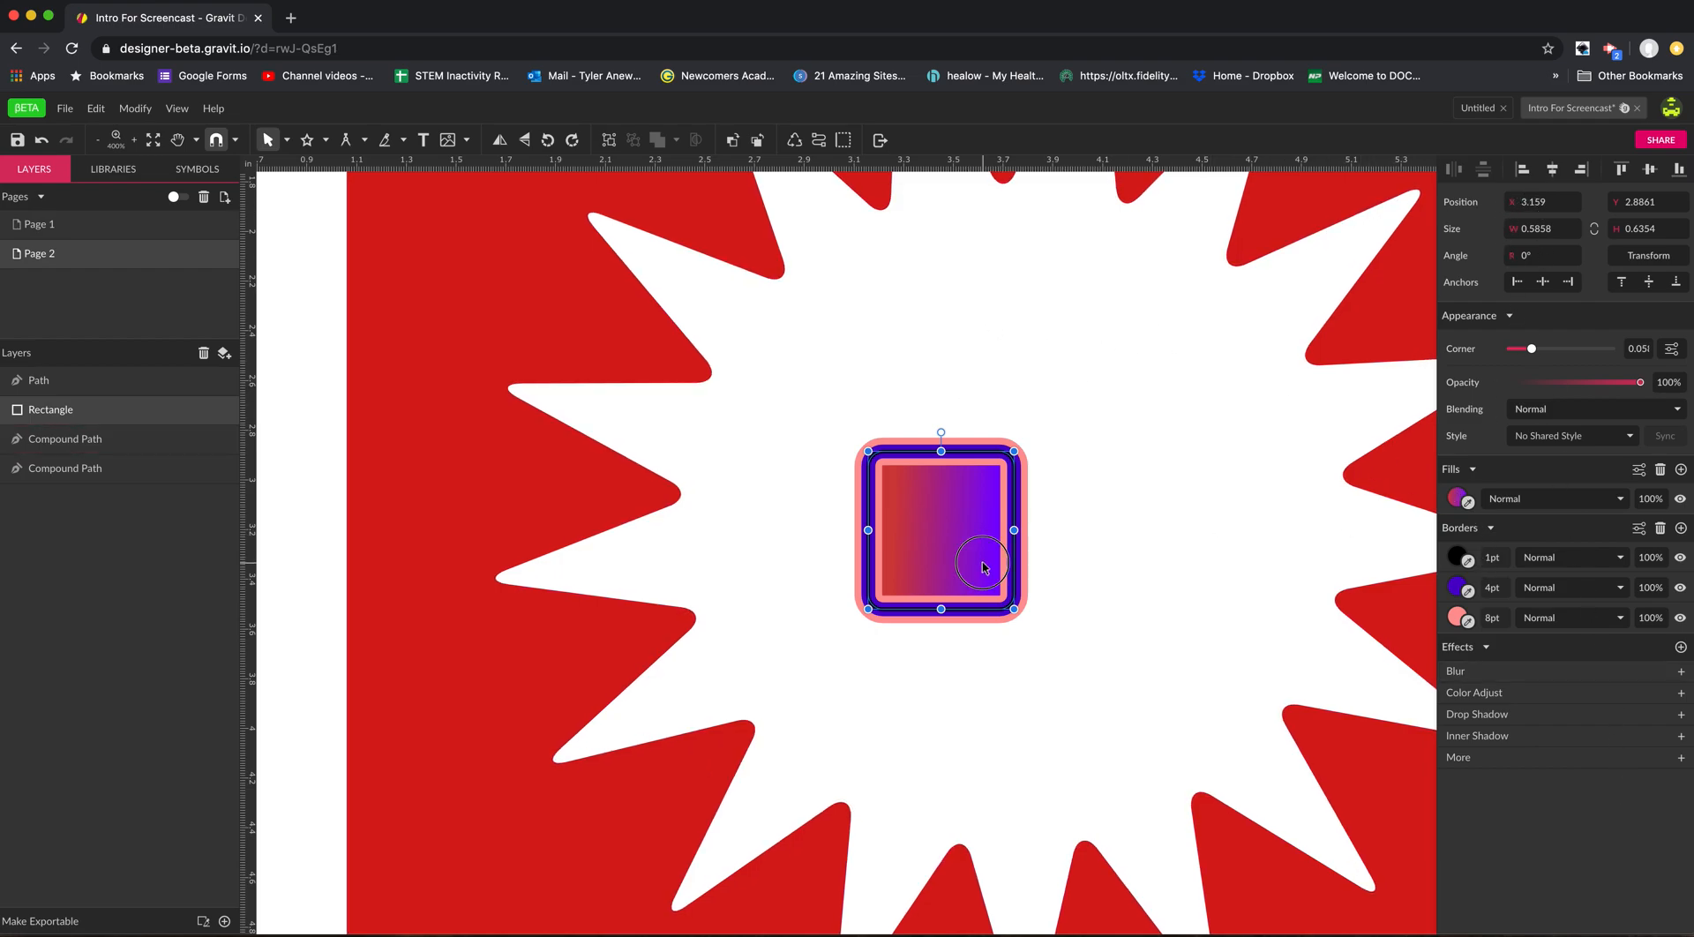
left_click_drag(981, 563, 1033, 532)
Move the large red compound path to about X 1.67 in, Y 1.92 in, and add a 1 pt black border to it.
left_click(572, 313)
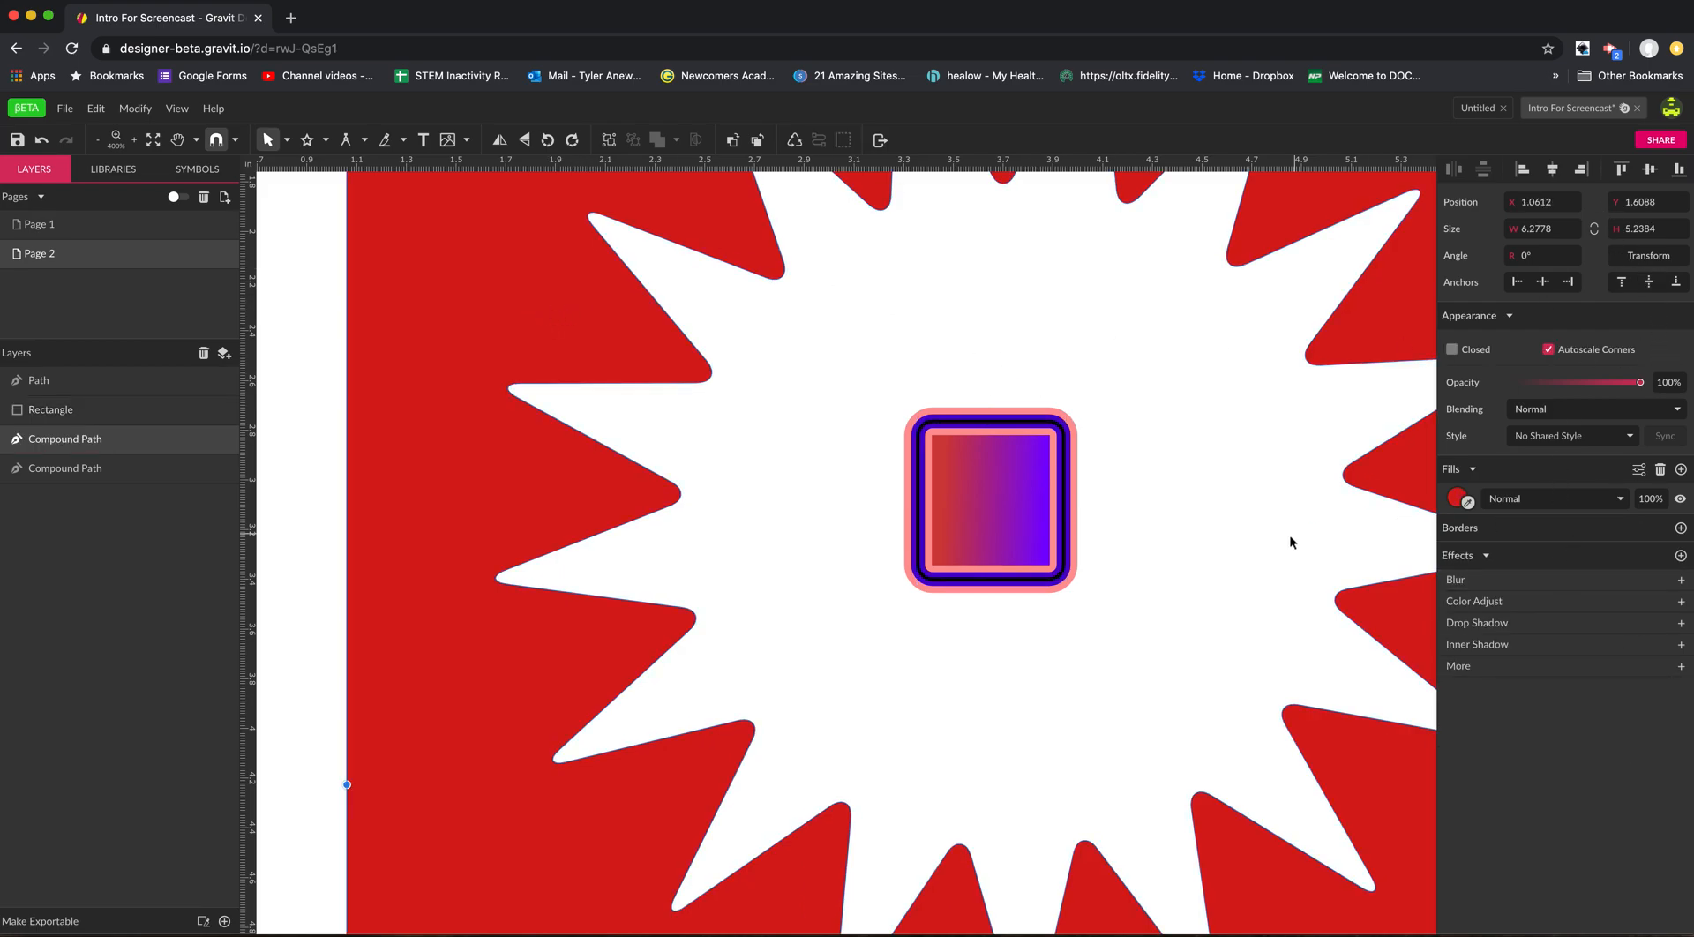
left_click(286, 141)
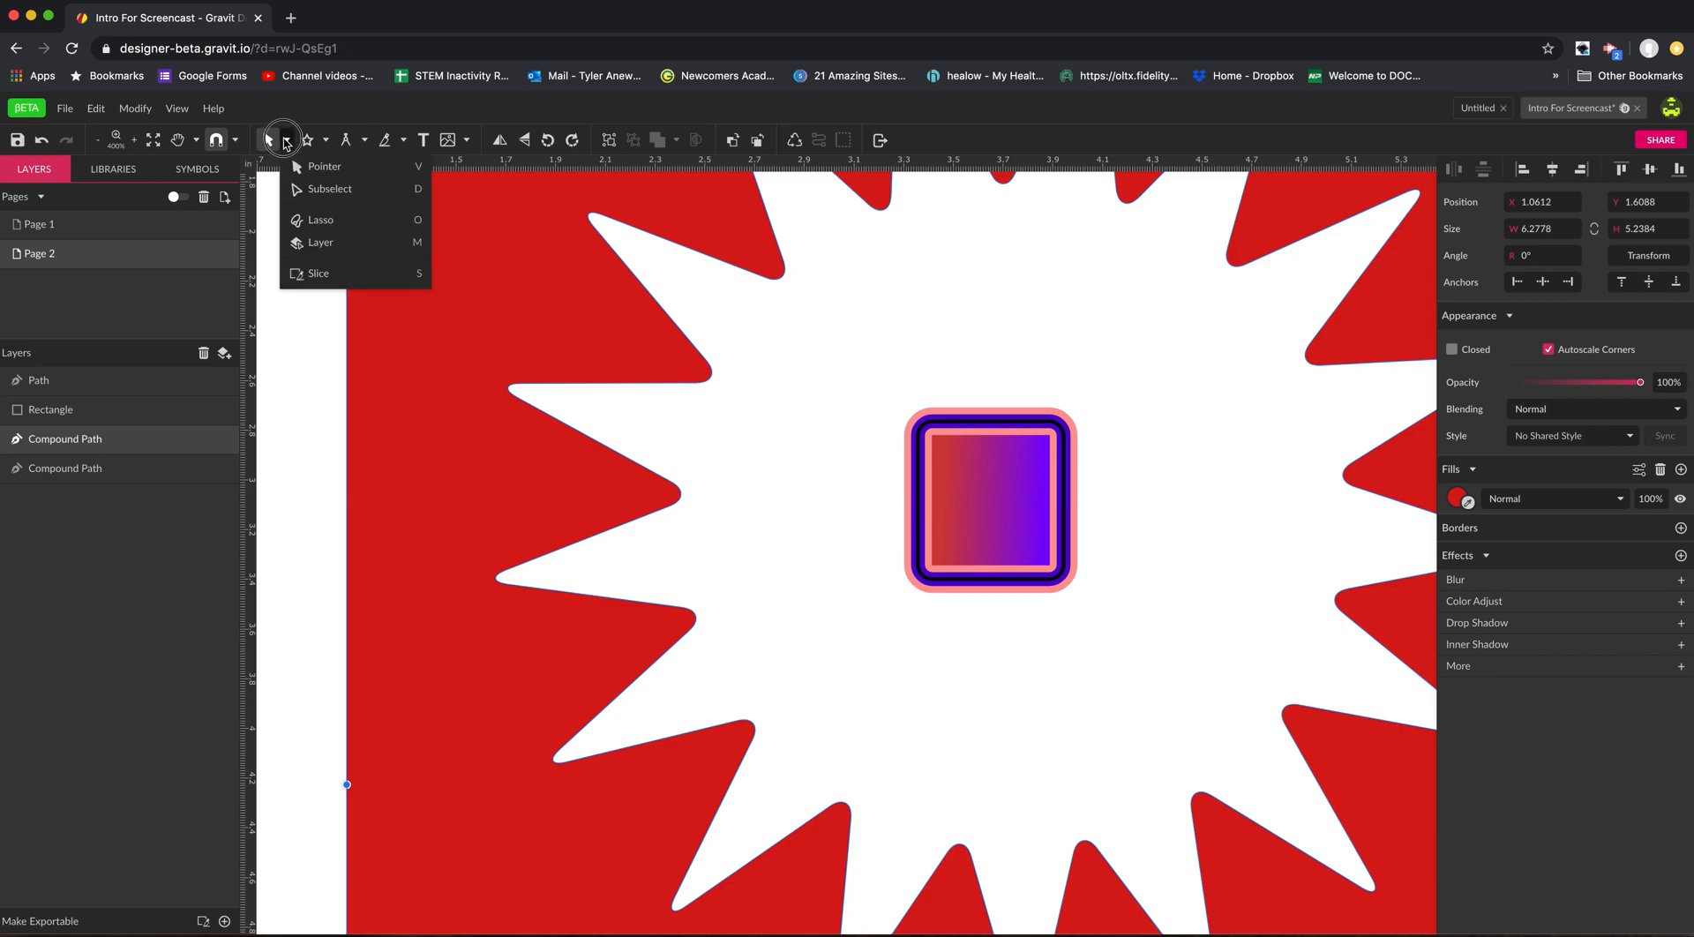
left_click(301, 168)
left_click_drag(518, 378, 620, 331)
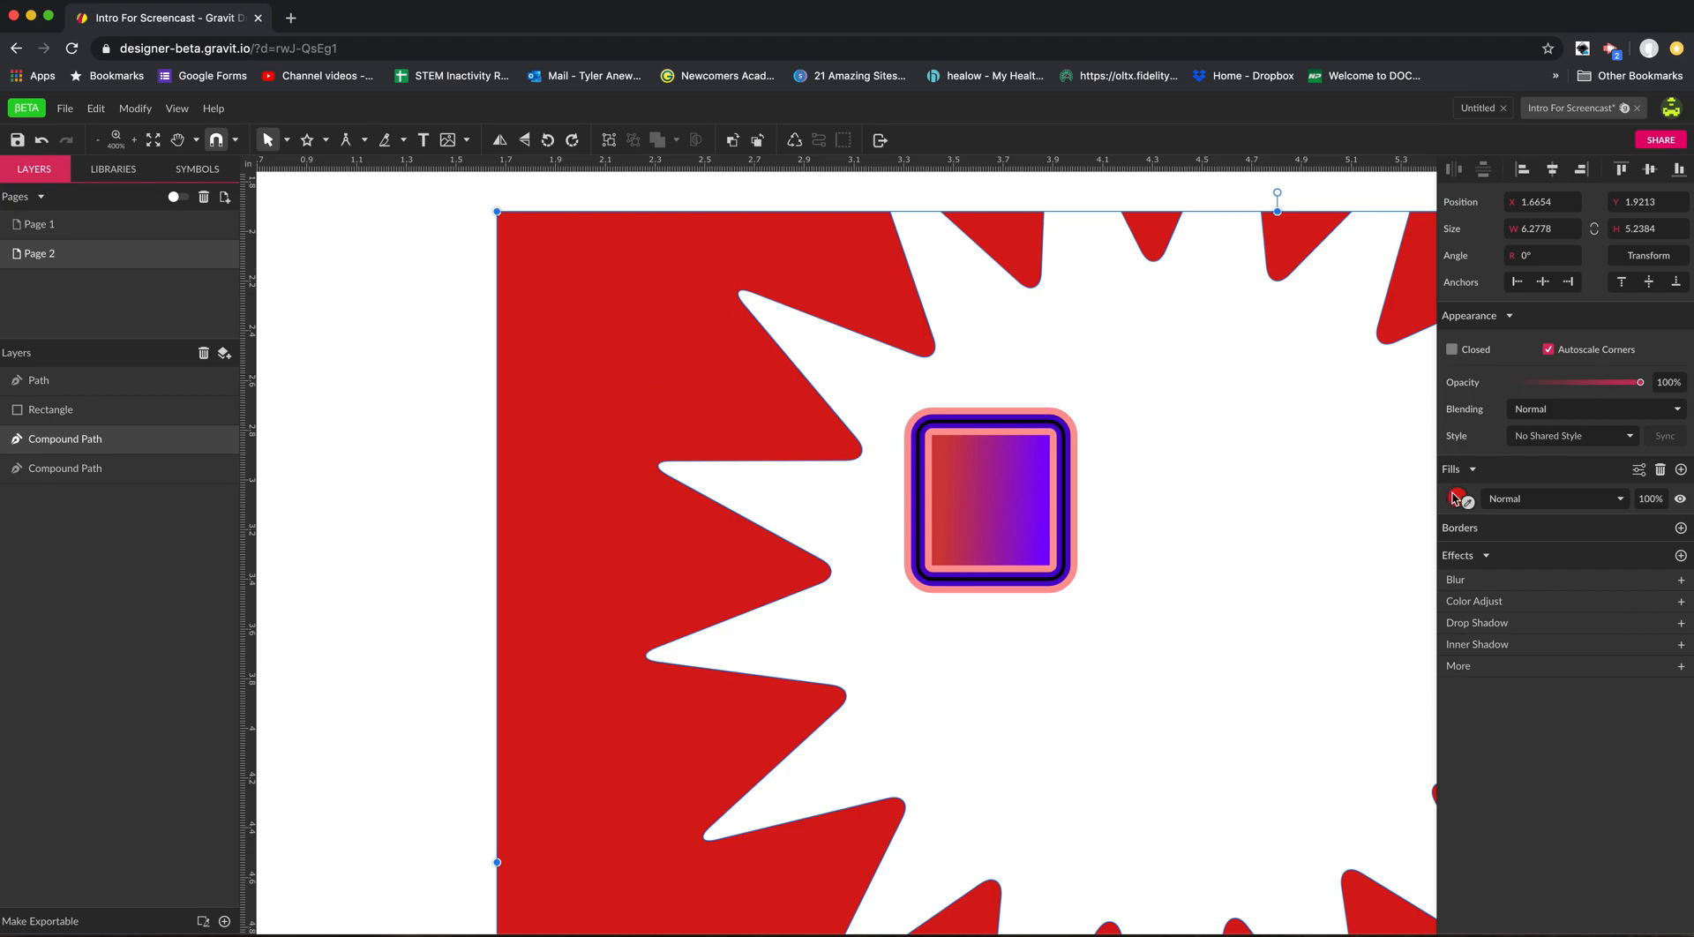
left_click(1682, 528)
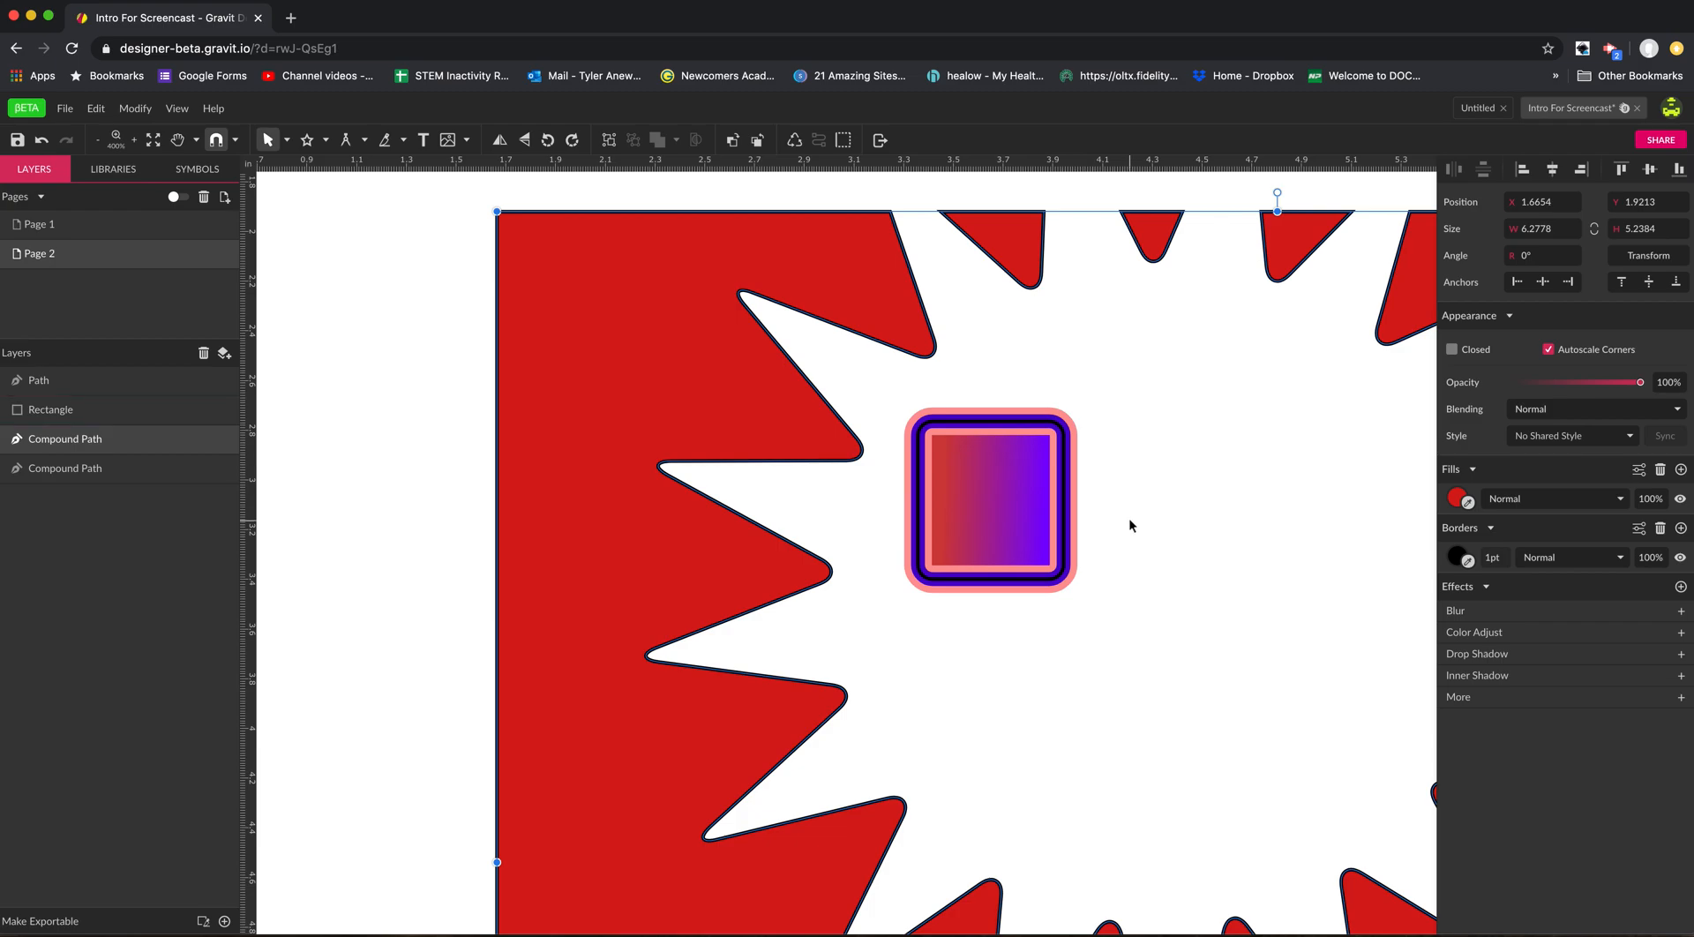
Change the red compound path's fill to a linear gradient and move the path to about X 2.33 in, Y 2.17 in.
left_click(1458, 499)
left_click(1507, 530)
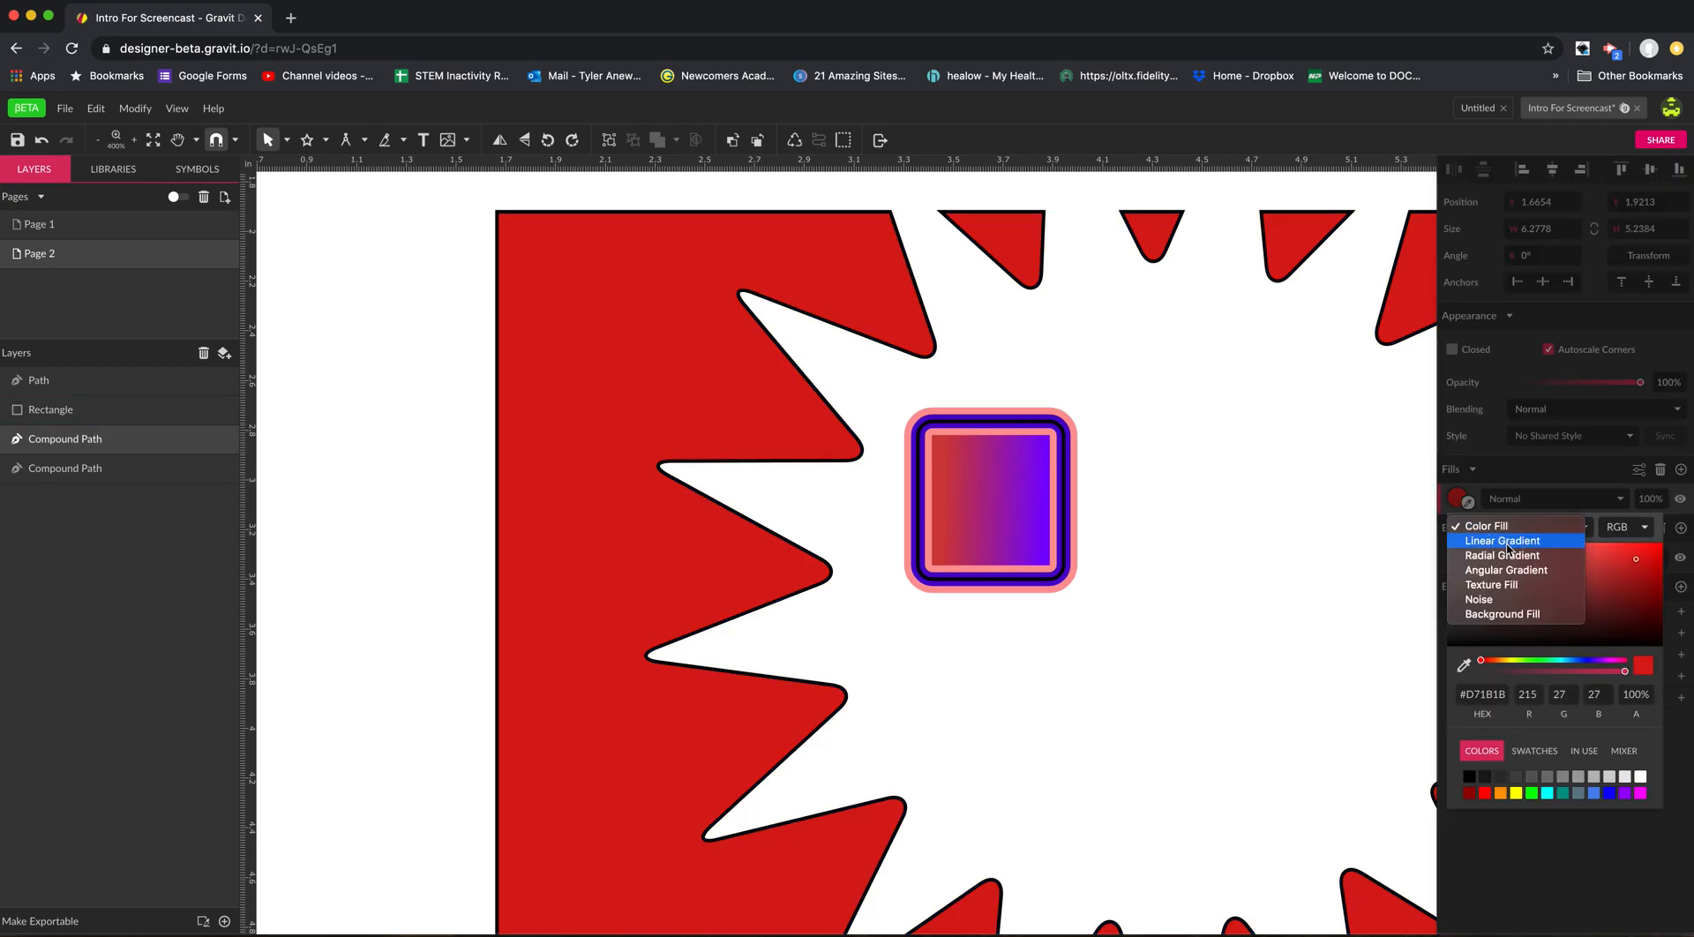
left_click(1509, 545)
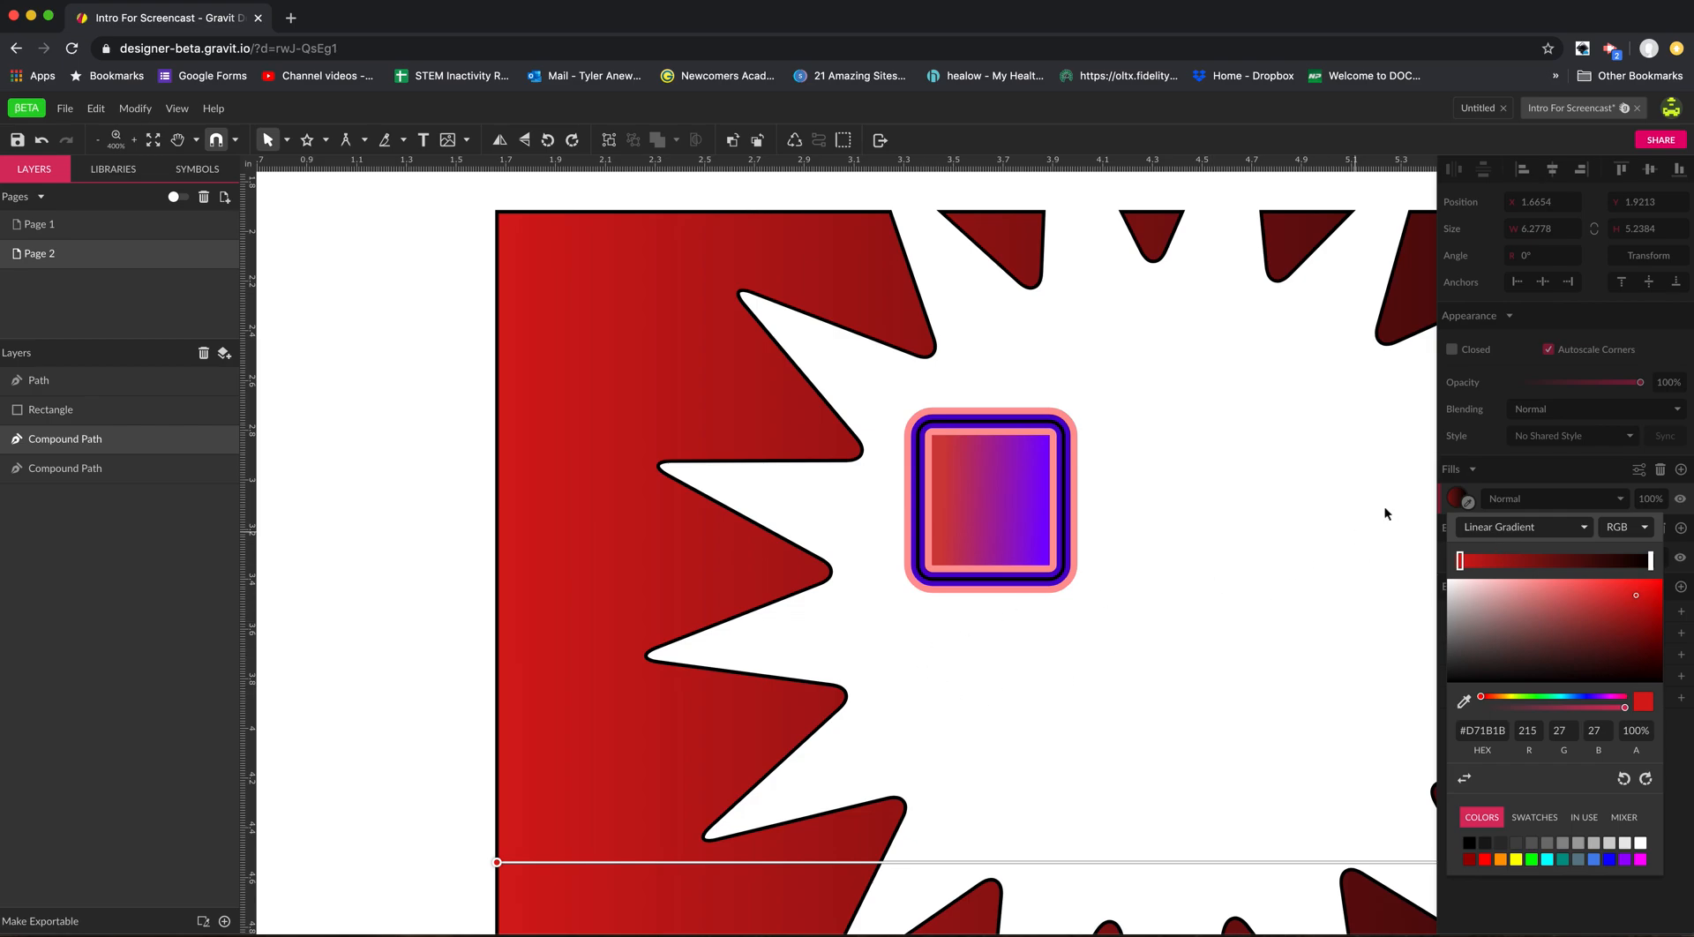
left_click(1179, 431)
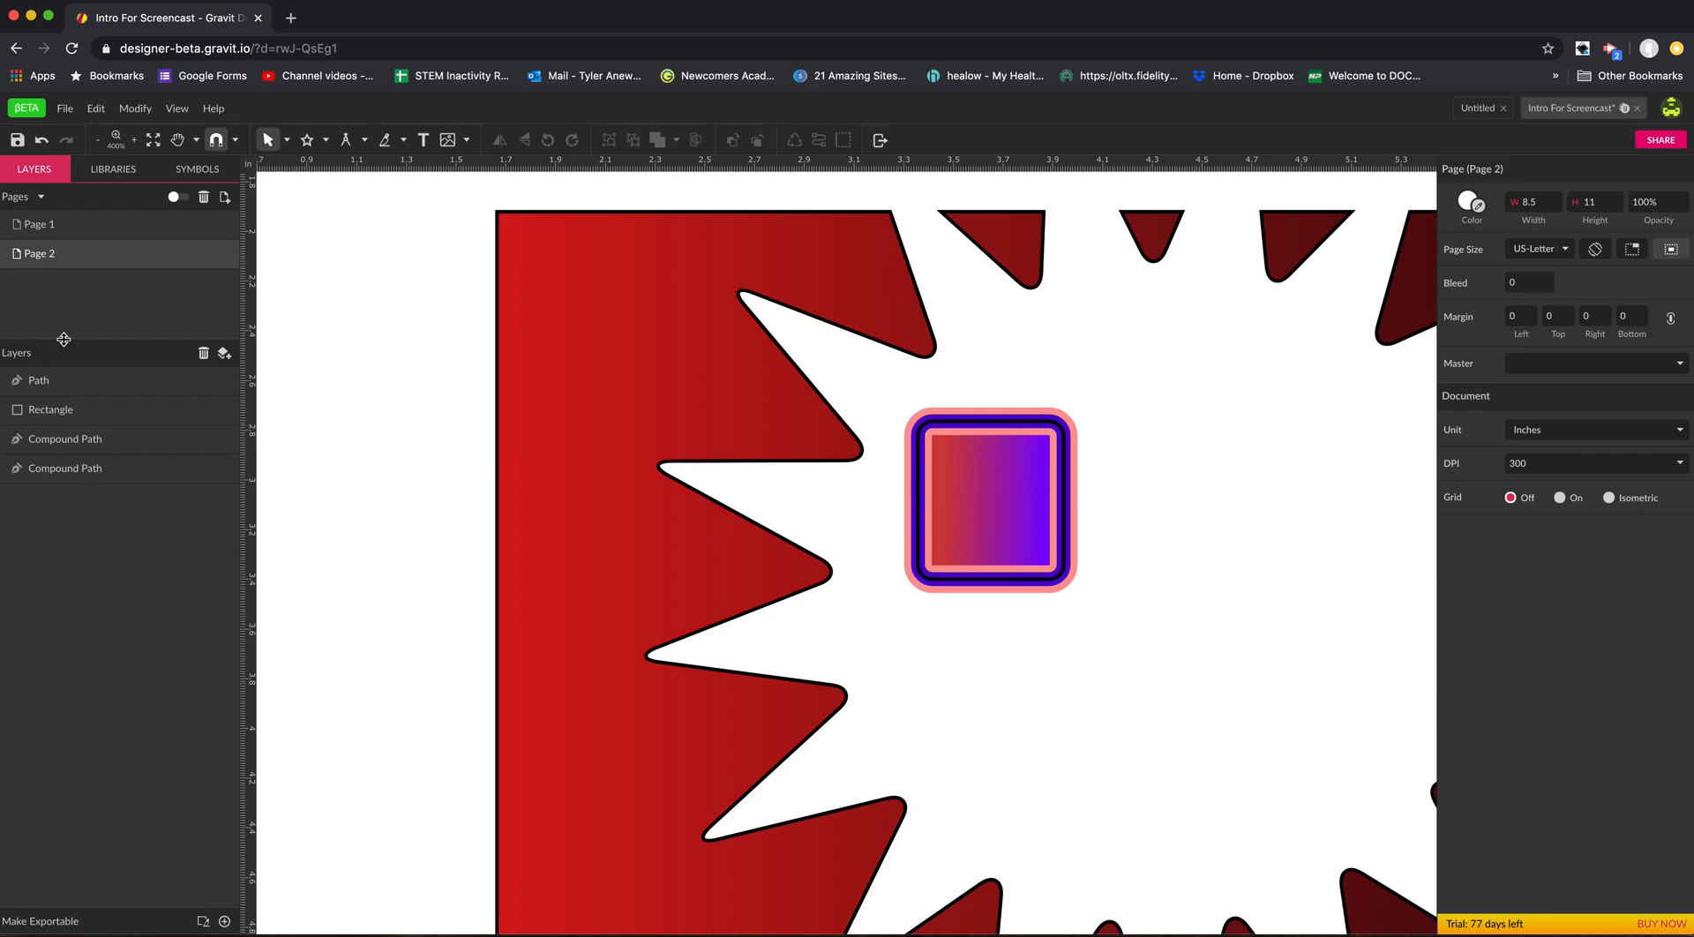
left_click_drag(698, 394, 856, 455)
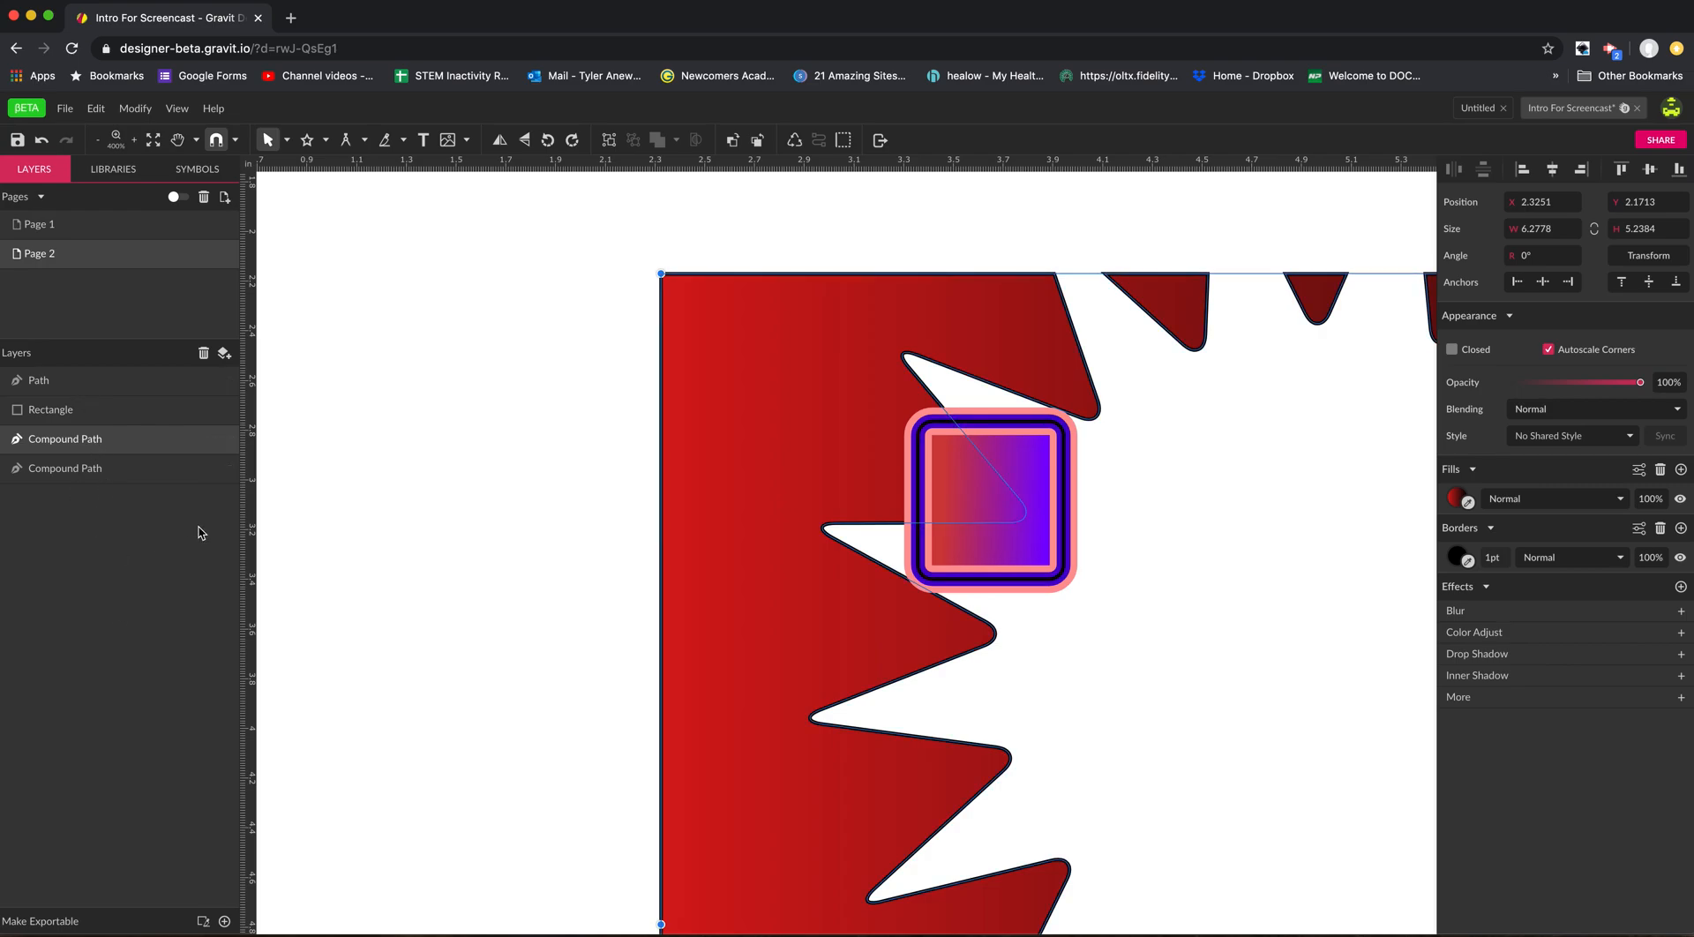
Draw a five-pointed star about 1.41 by 1.47 in overlapping the red compound path's upper-left corner.
left_click(306, 140)
left_click_drag(746, 434, 748, 435)
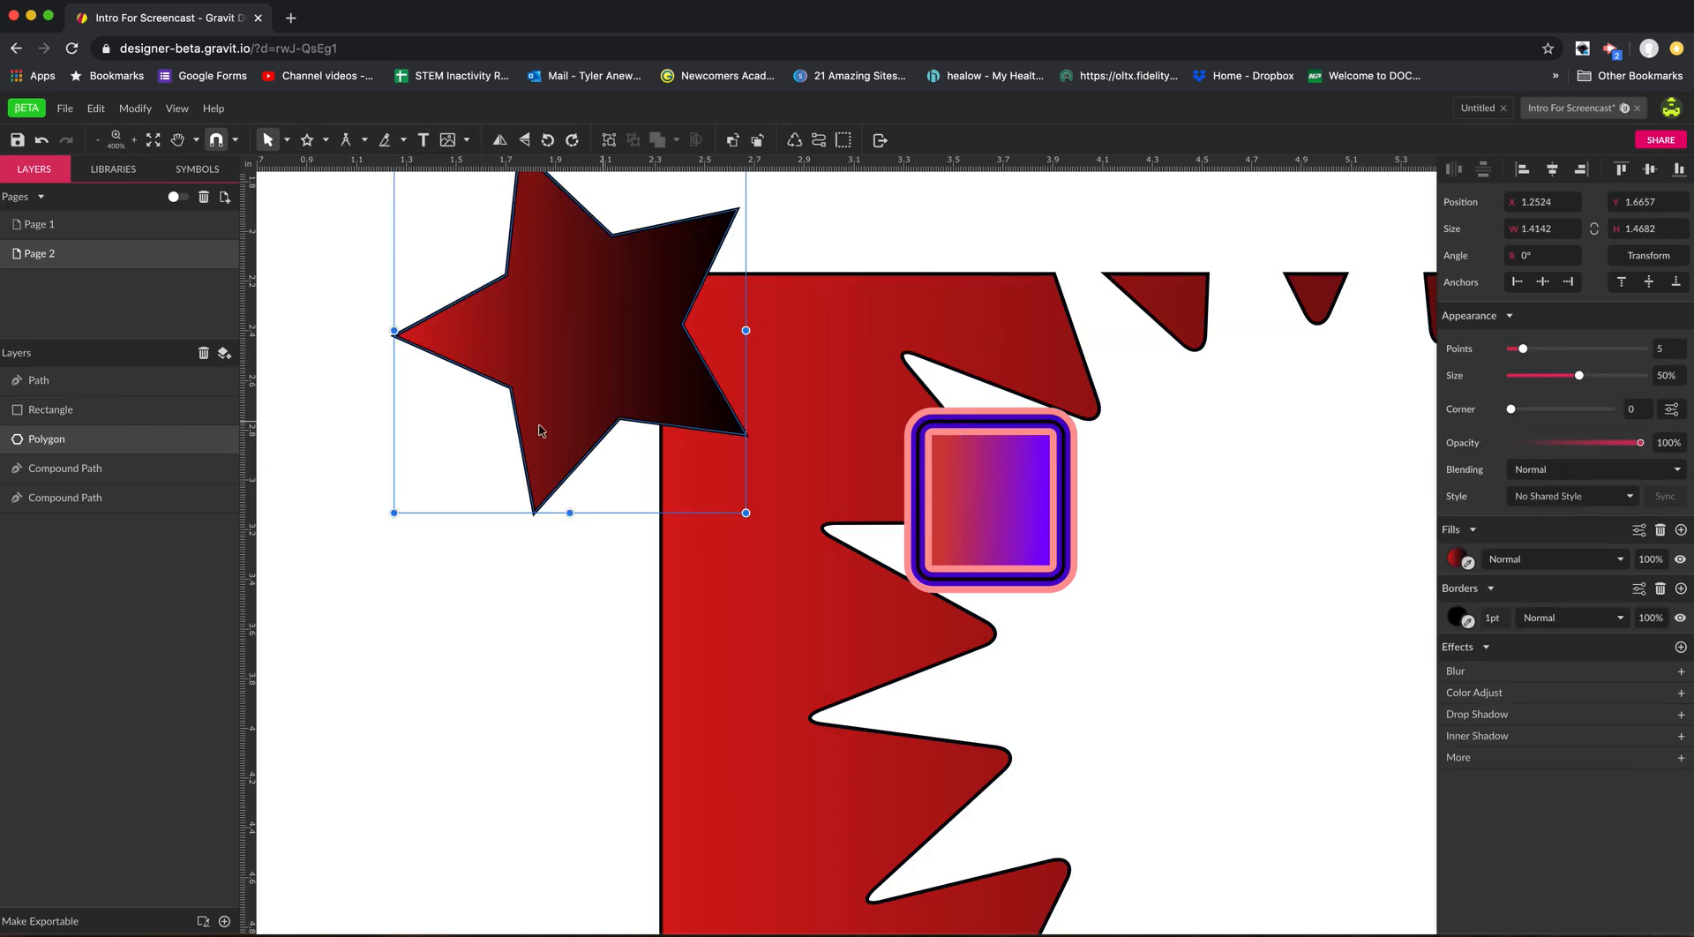
left_click(399, 574)
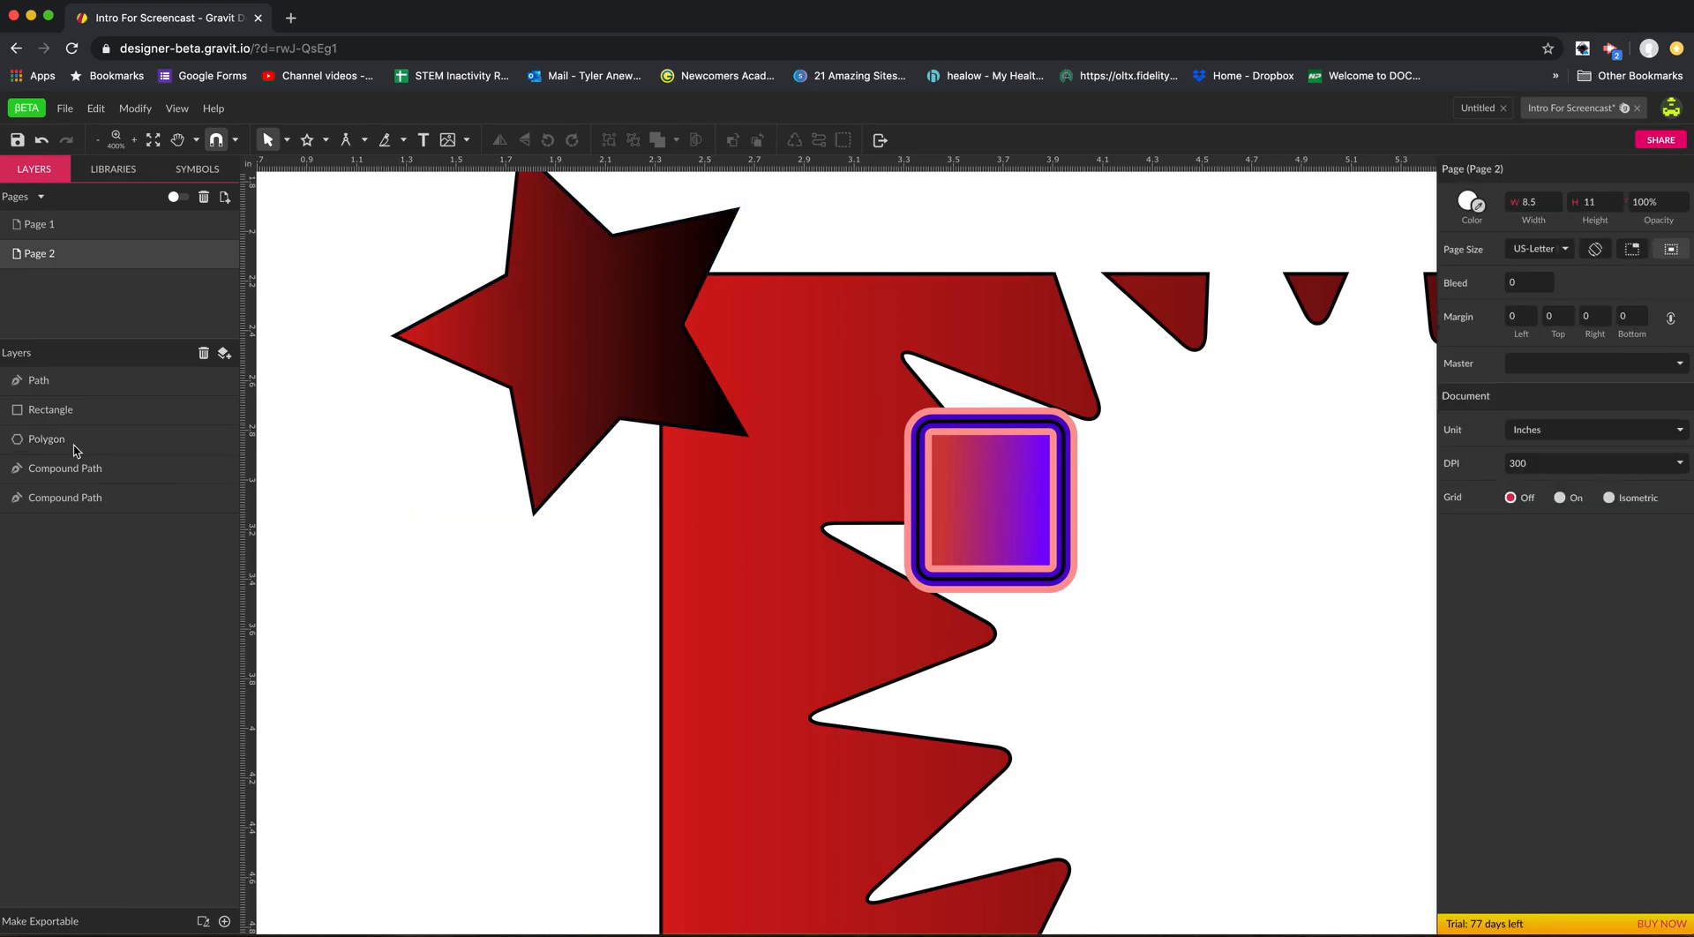
Send the star below all other layers and move it to about X 1.60 in, Y 1.81 in.
left_click(41, 444)
left_click_drag(46, 446, 45, 525)
mouse_move(593, 386)
left_mouse_down()
mouse_move(651, 390)
mouse_move(697, 441)
mouse_move(591, 408)
left_mouse_up()
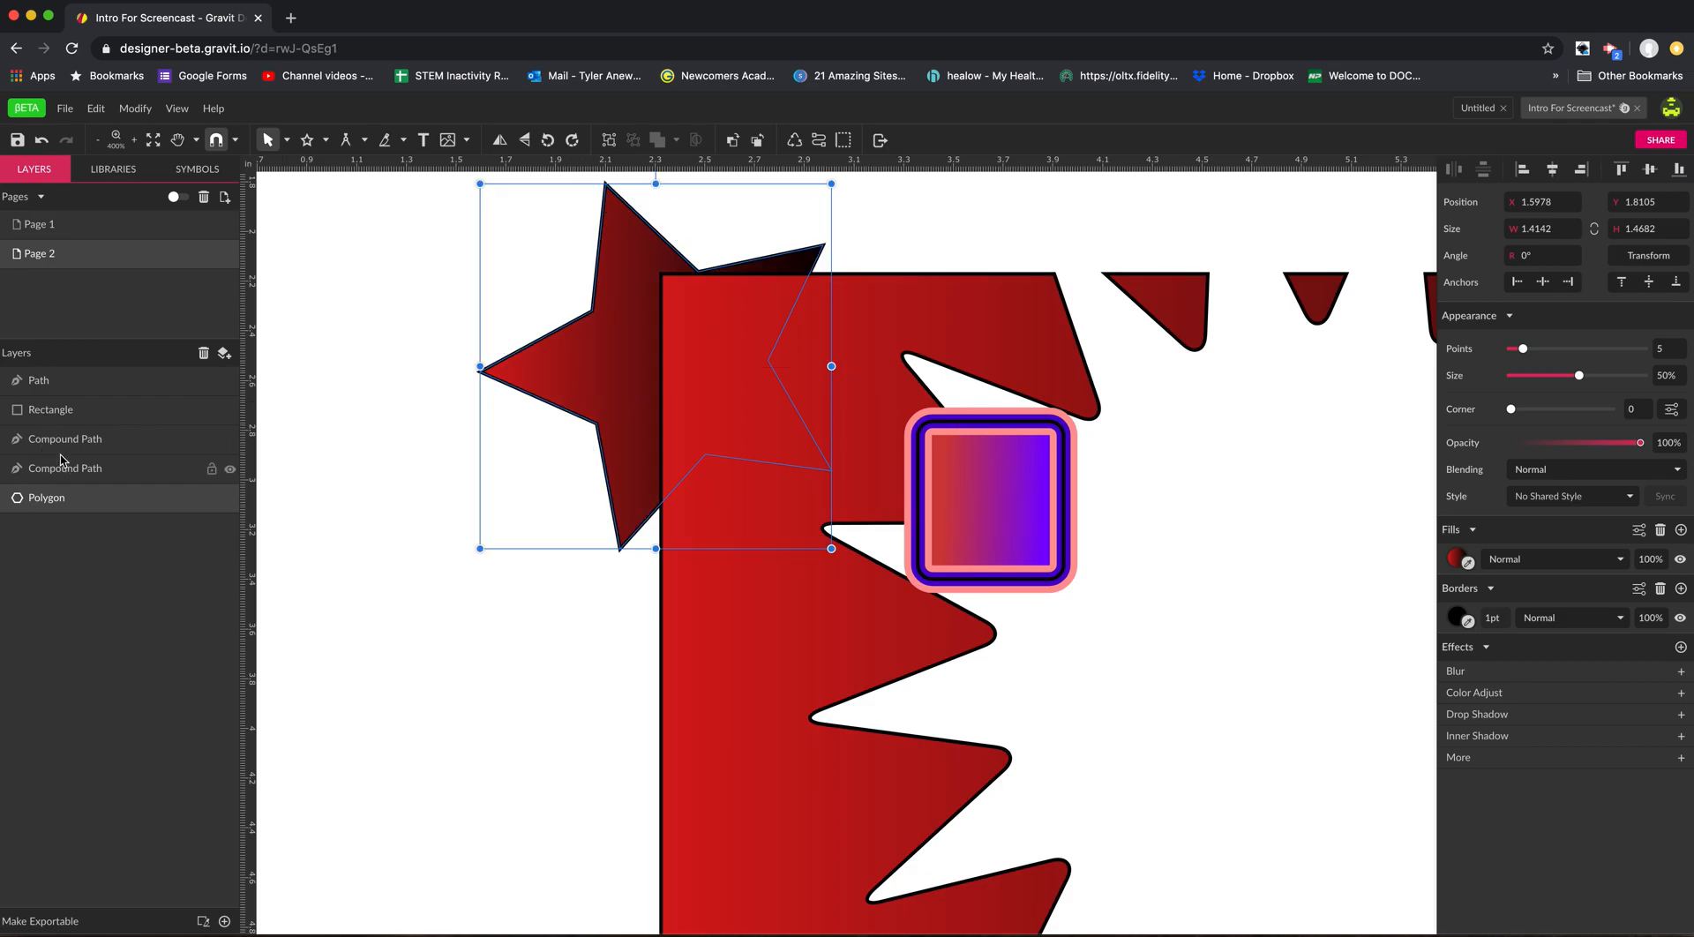
Move the bordered rectangle over the red path at about X 2.80 in, Y 2.54 in, and send it below all other layers.
left_click(985, 547)
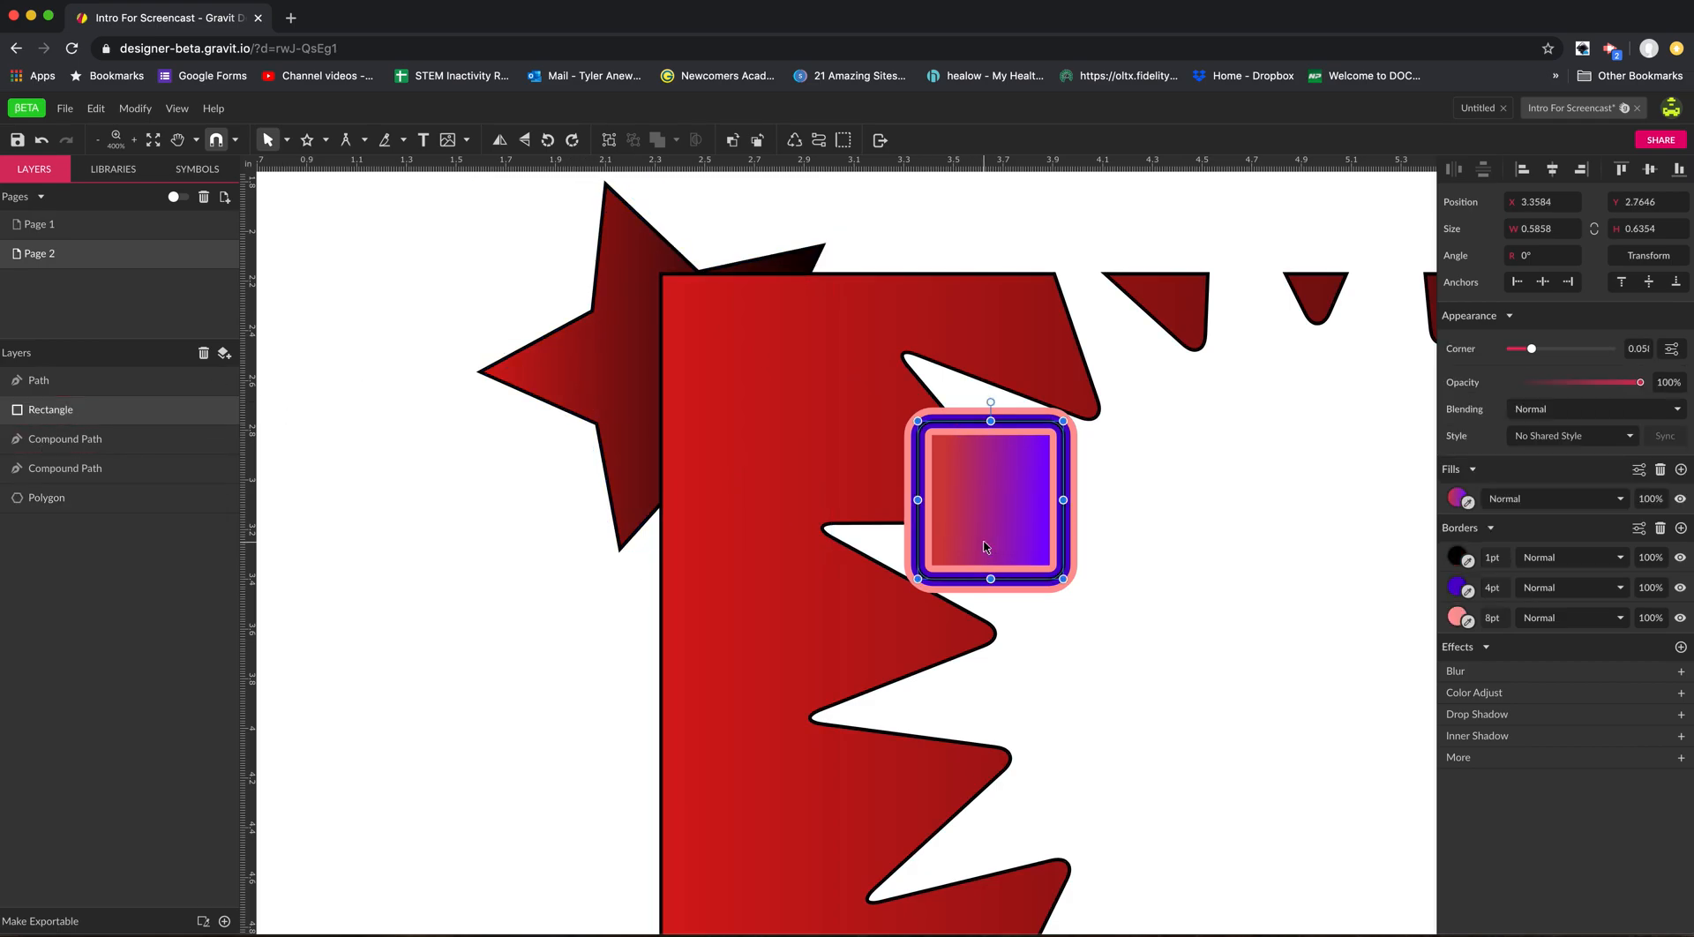
left_click_drag(986, 532, 847, 477)
left_click_drag(51, 414, 85, 520)
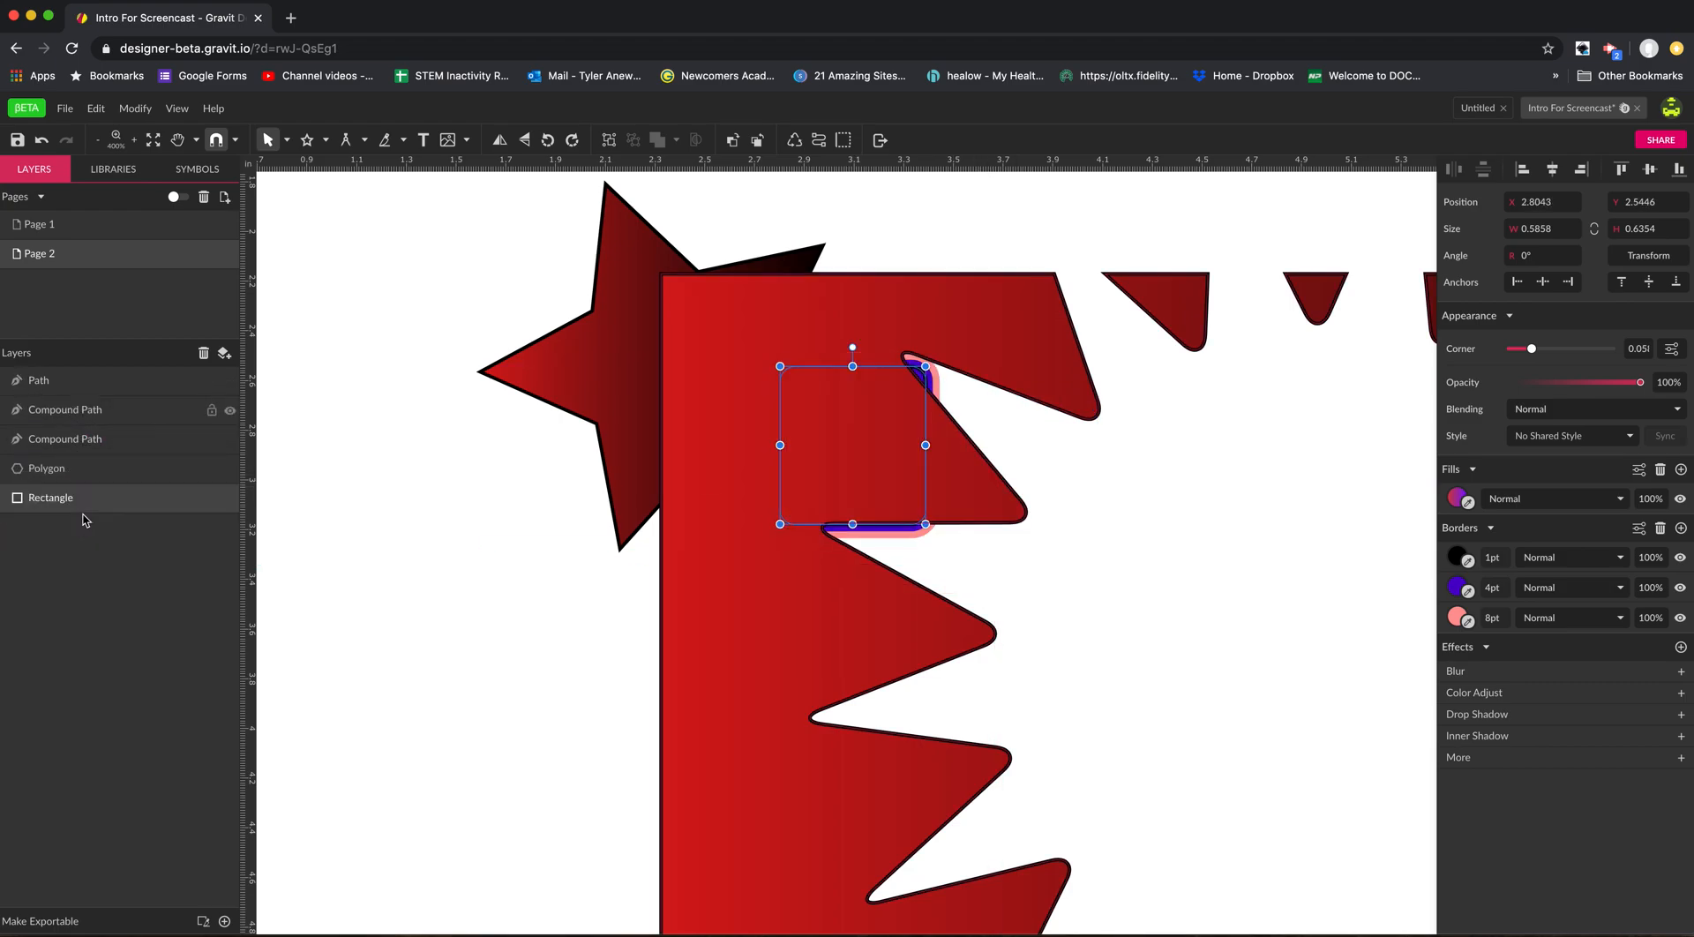
Send the gradient-filled red compound path below the star and rectangle, and move it to about X 1.91 in, Y 1.99 in.
left_click_drag(882, 479, 795, 469)
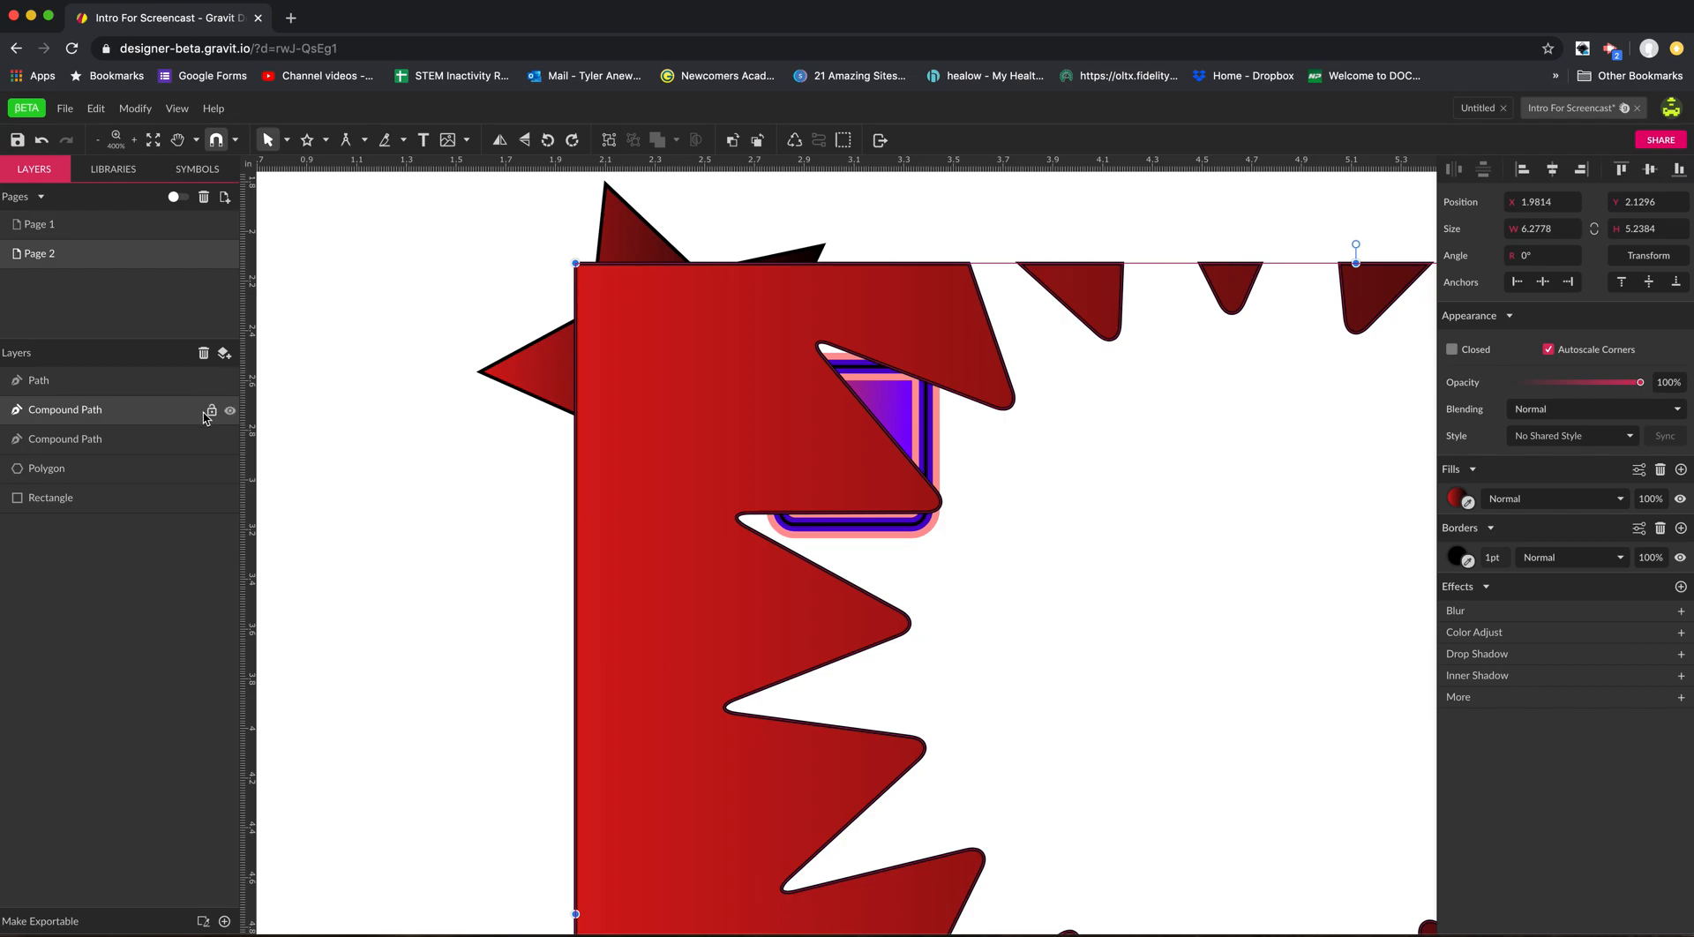
left_click_drag(664, 401, 624, 371)
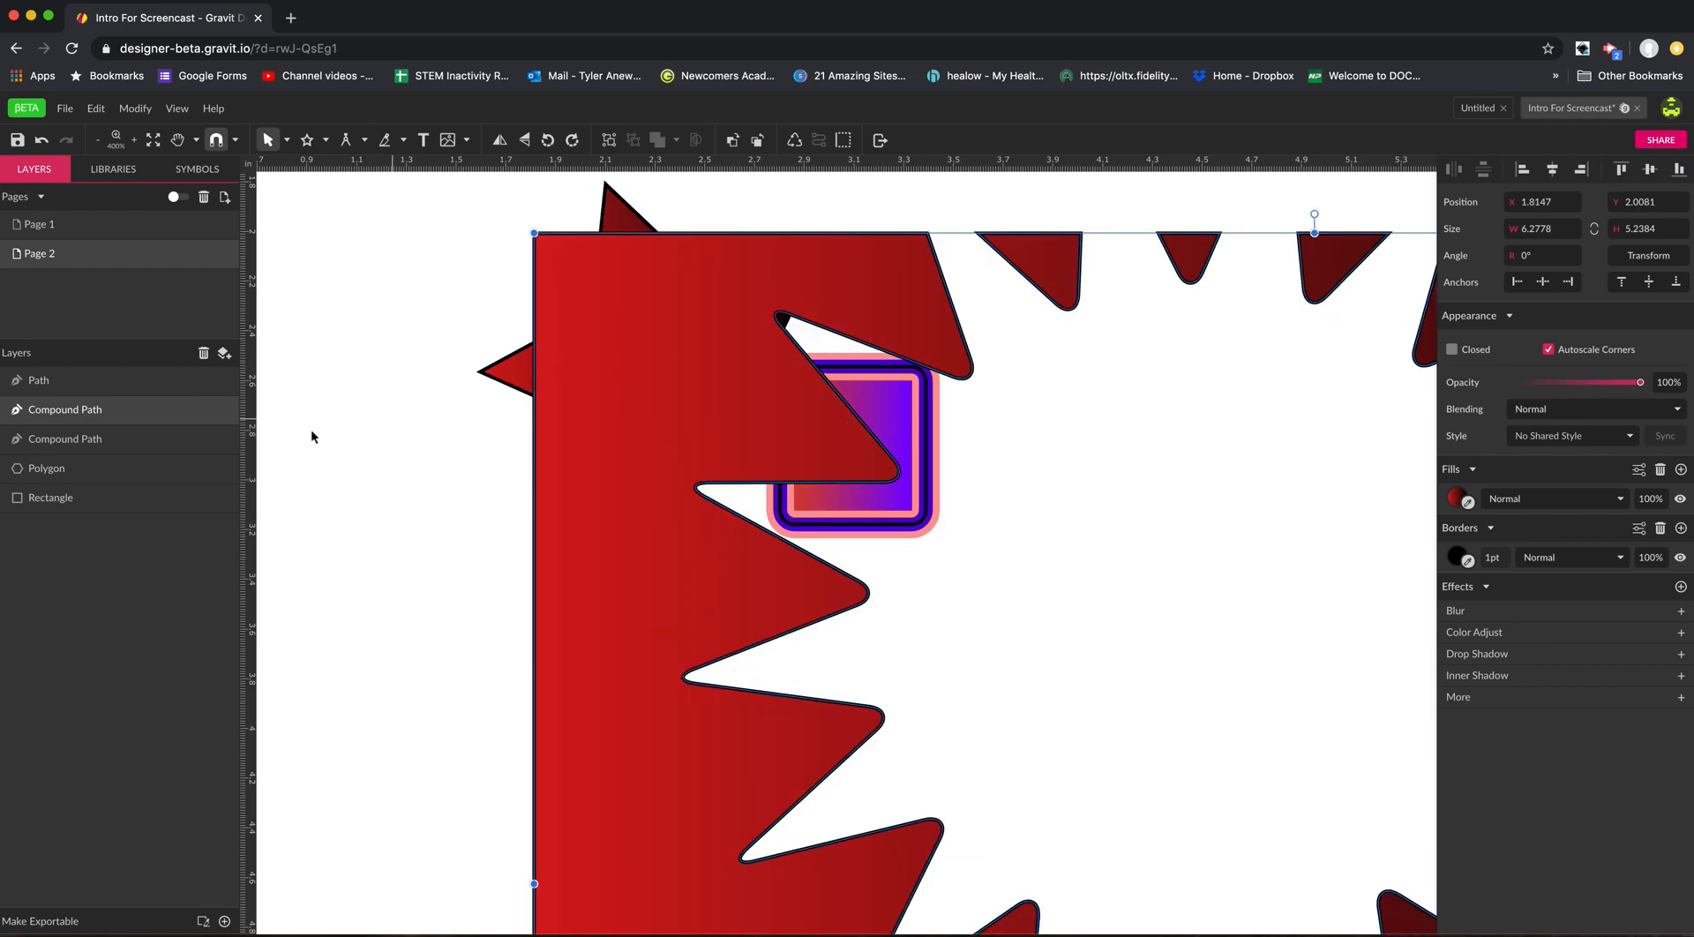
left_click_drag(167, 416, 164, 537)
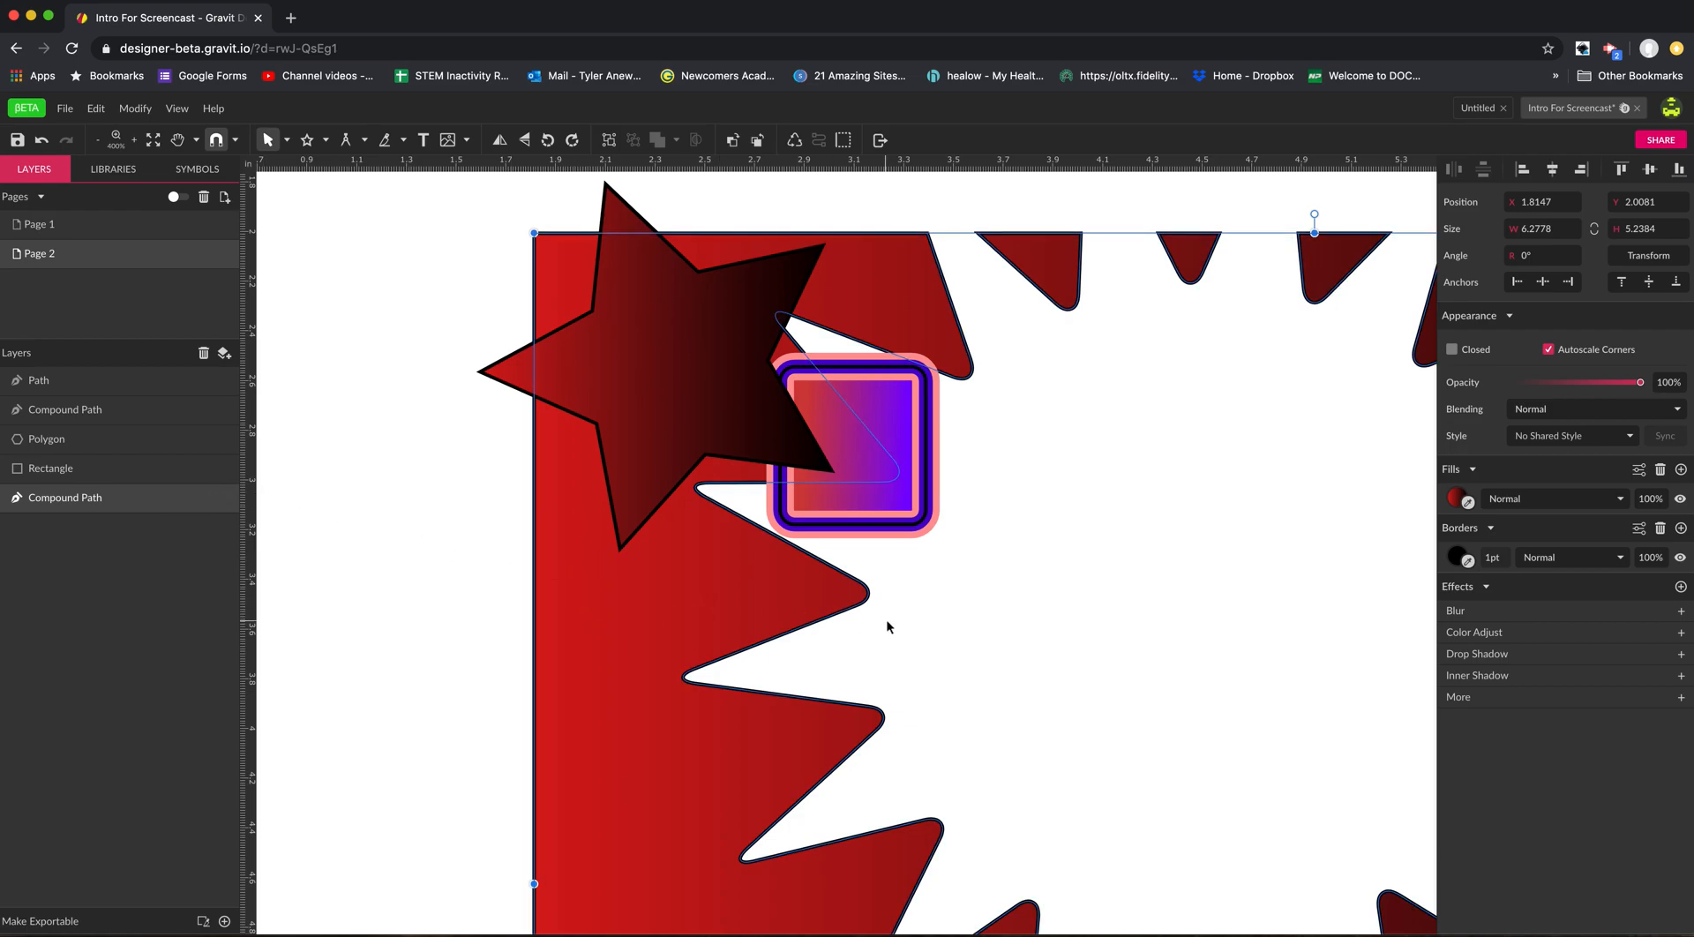
mouse_move(722, 611)
left_mouse_down()
mouse_move(692, 574)
mouse_move(639, 590)
mouse_move(704, 609)
left_mouse_up()
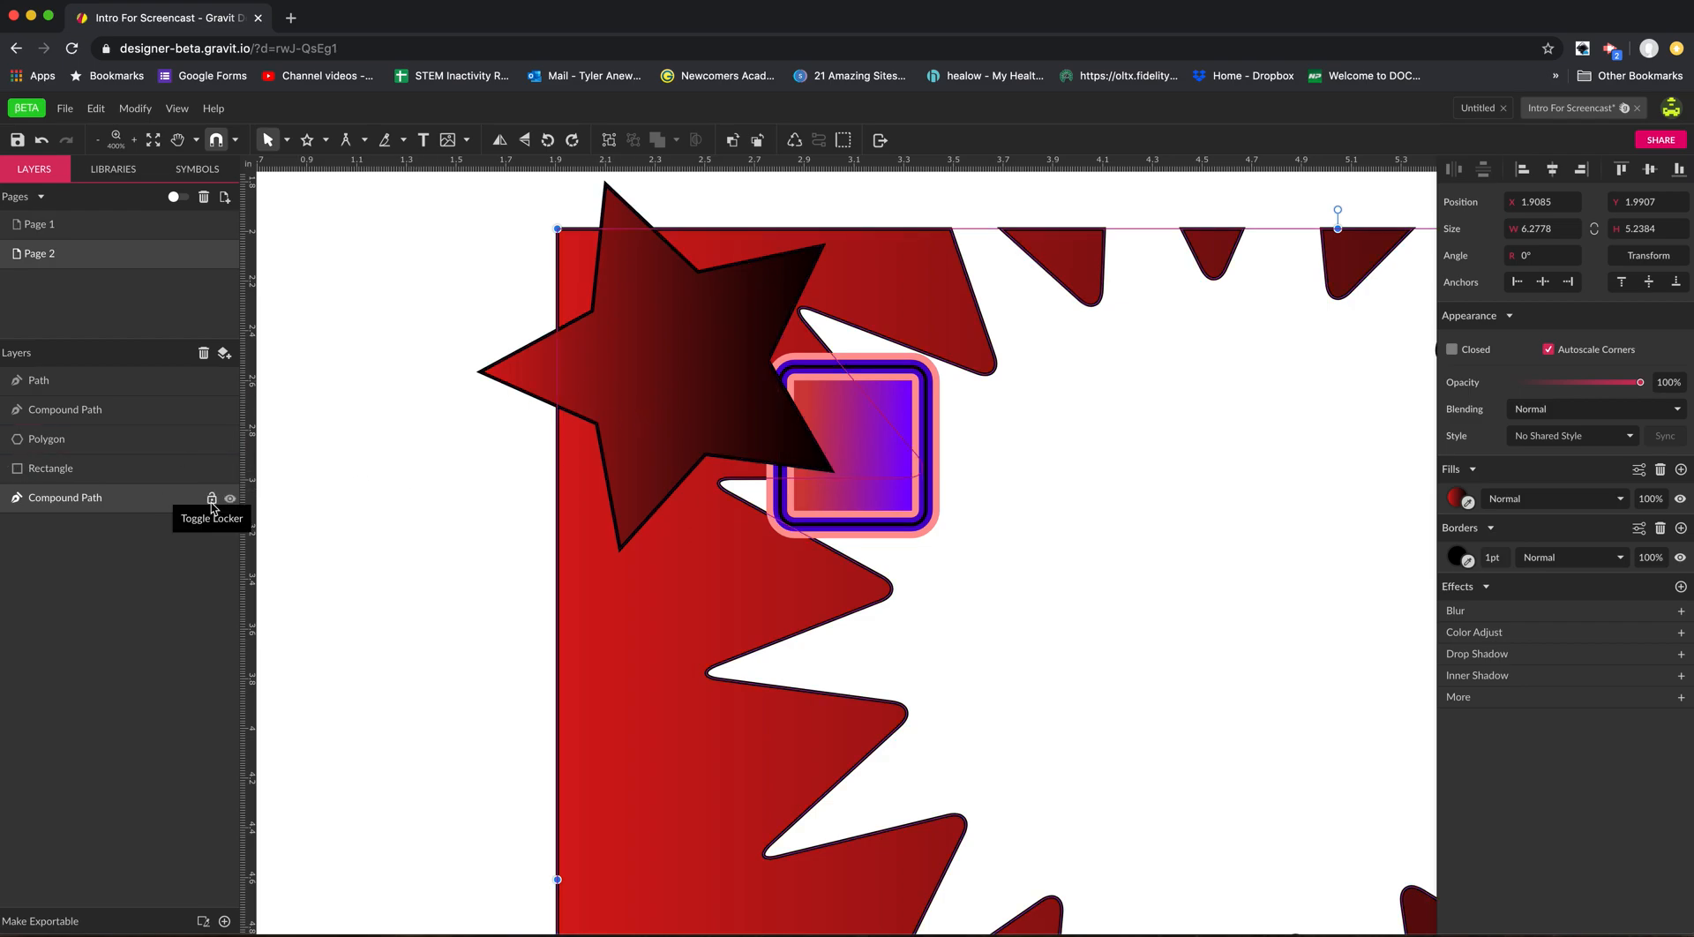
Lock the bottom compound path and try to select and move it on the canvas.
left_click(212, 498)
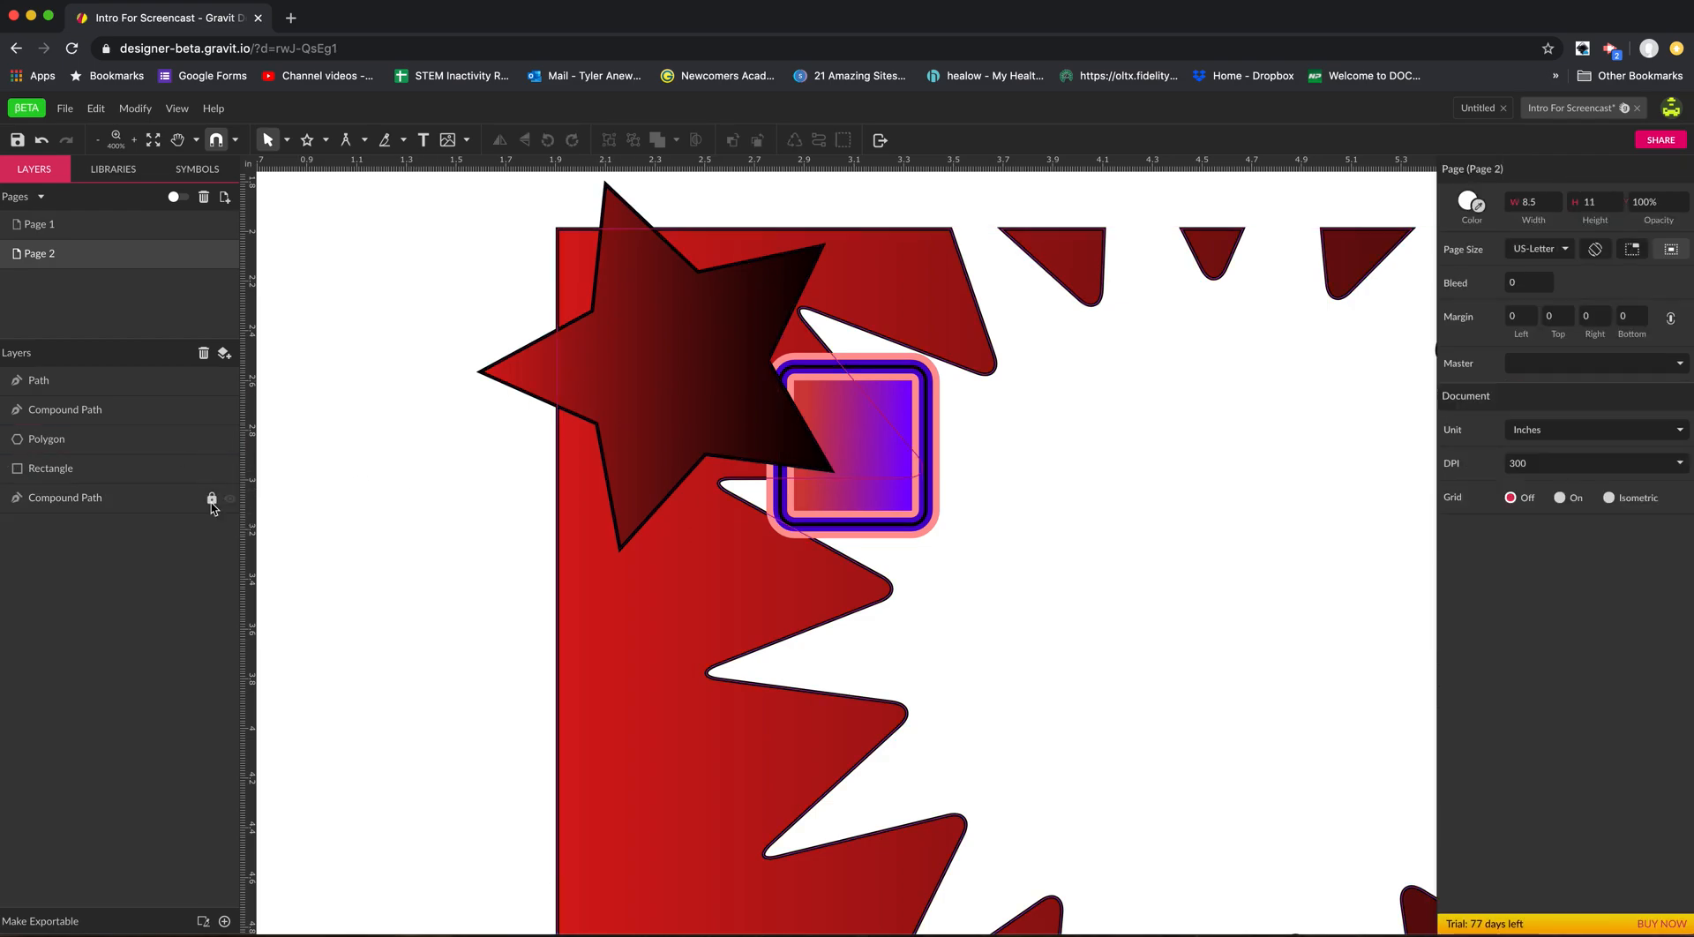
left_click(594, 503)
mouse_move(651, 607)
left_mouse_down()
mouse_move(556, 603)
mouse_move(528, 636)
left_mouse_up()
mouse_move(488, 583)
left_mouse_down()
mouse_move(721, 674)
mouse_move(791, 560)
left_mouse_up()
left_click(738, 581)
left_click(707, 543)
mouse_move(692, 602)
left_mouse_down()
mouse_move(501, 555)
mouse_move(688, 625)
left_mouse_up()
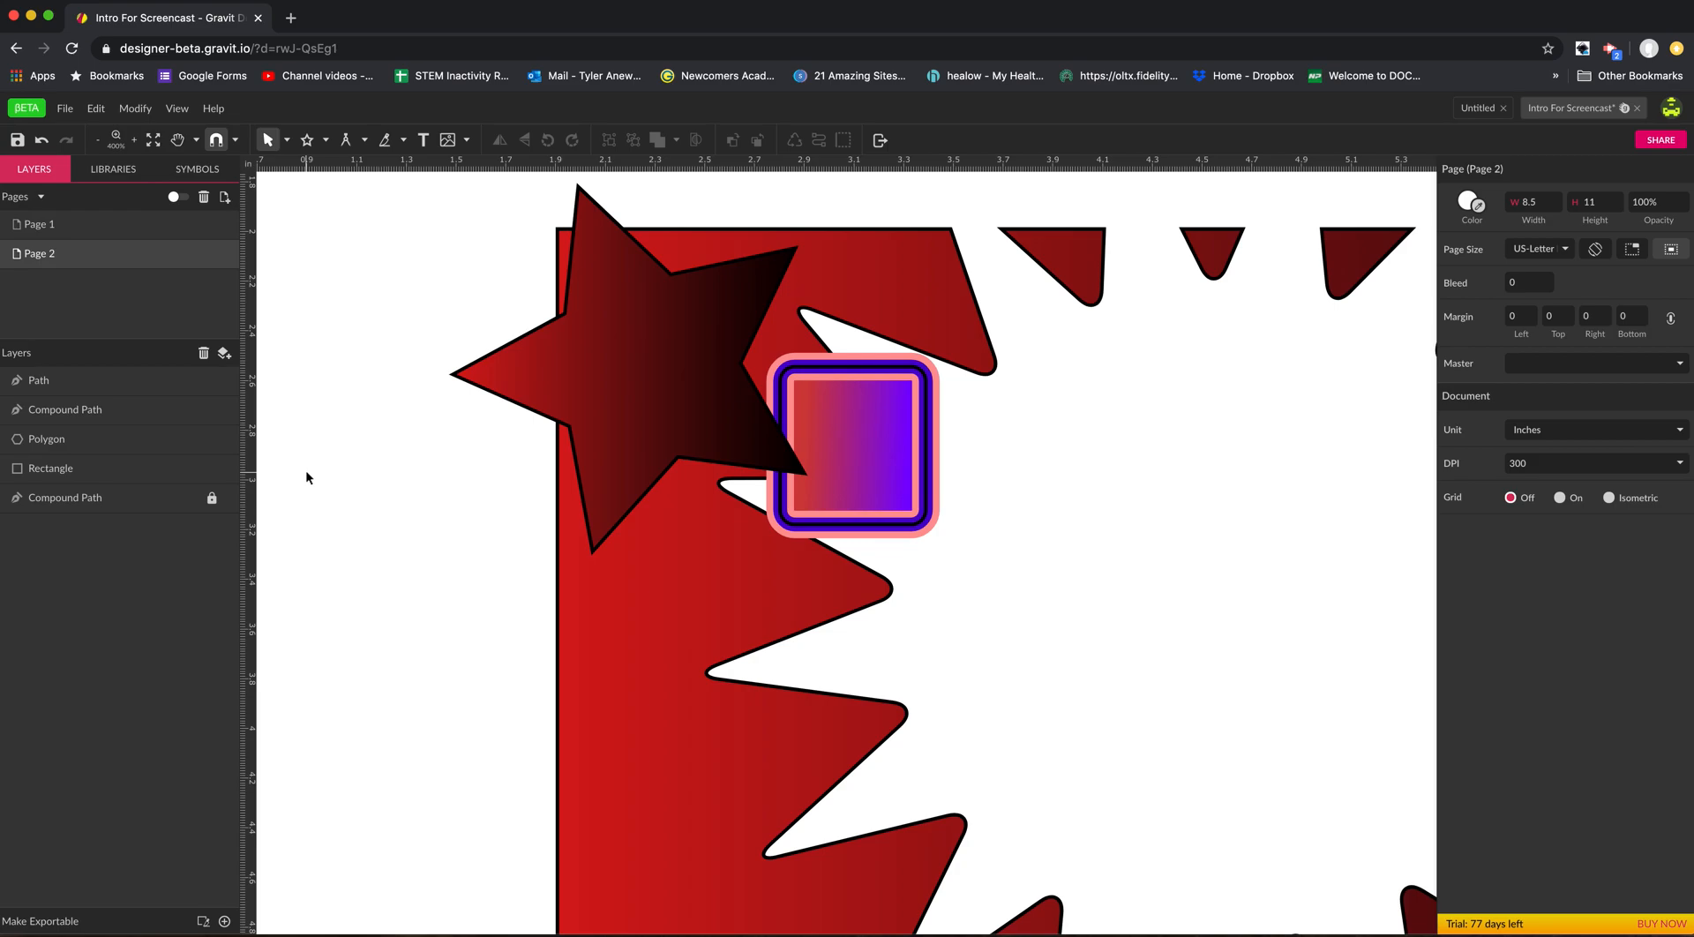
Reposition the star and the bordered rectangle over the locked path, placing the rectangle at about X 2.71 in, Y 2.62 in.
left_click_drag(579, 378, 690, 467)
left_click_drag(813, 477, 773, 504)
left_click_drag(759, 494, 671, 423)
left_click(720, 483)
left_click(808, 464)
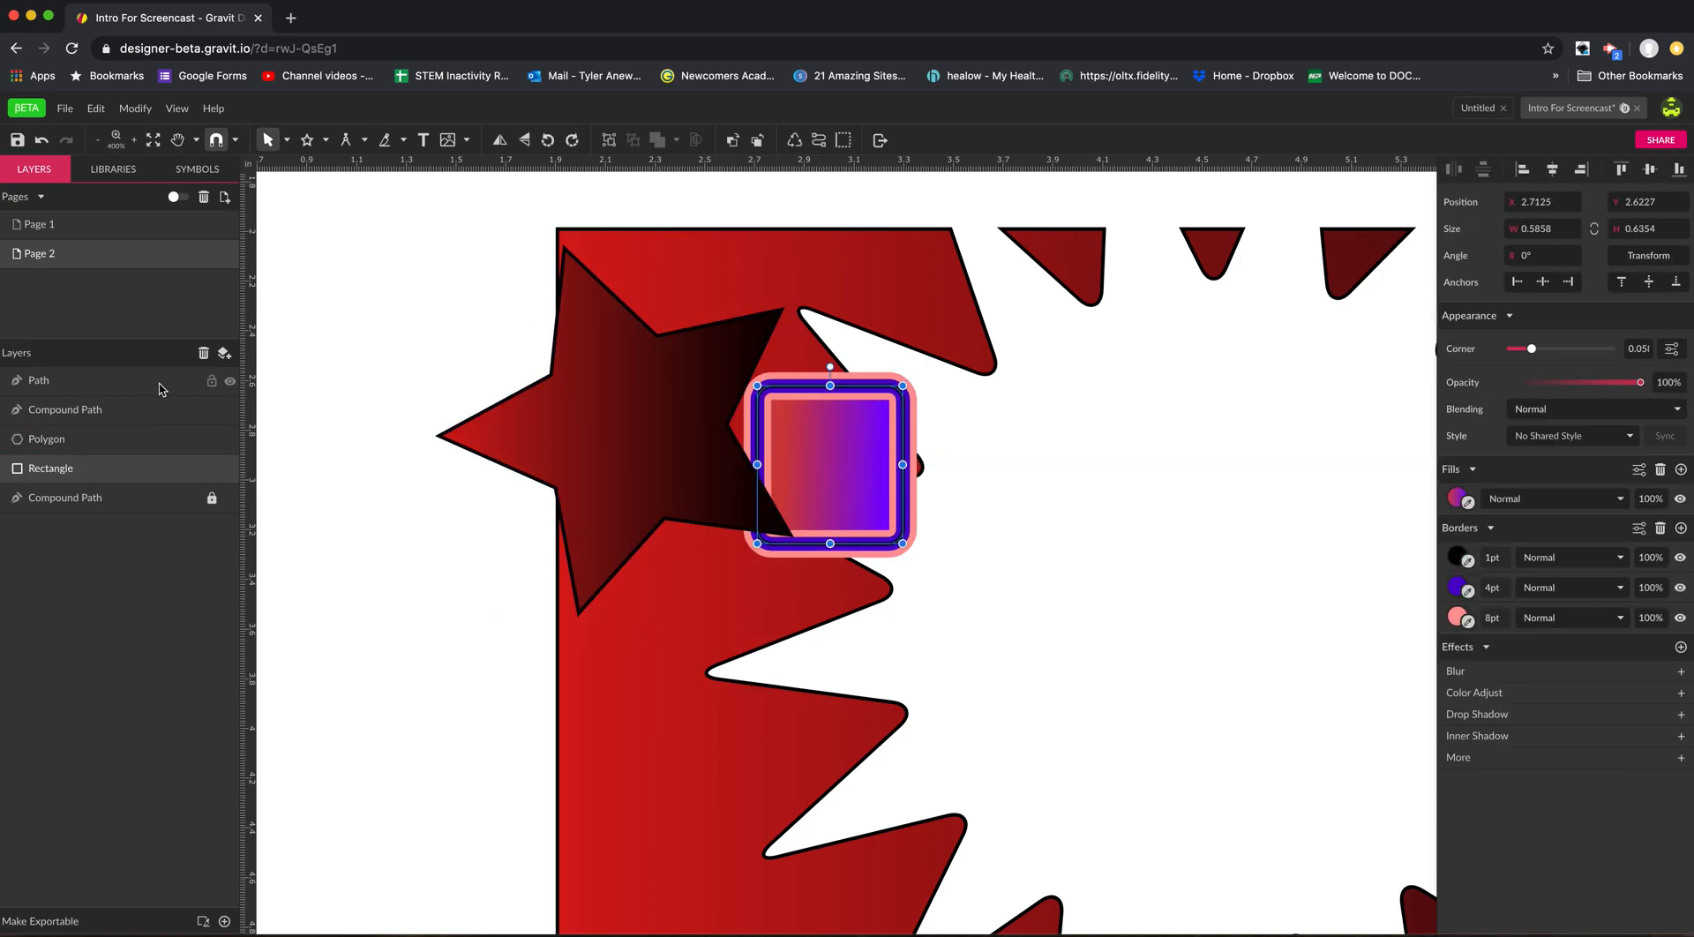
Unlock the bottom compound path, shift it up and left beneath the star, and lock it again.
left_click(211, 500)
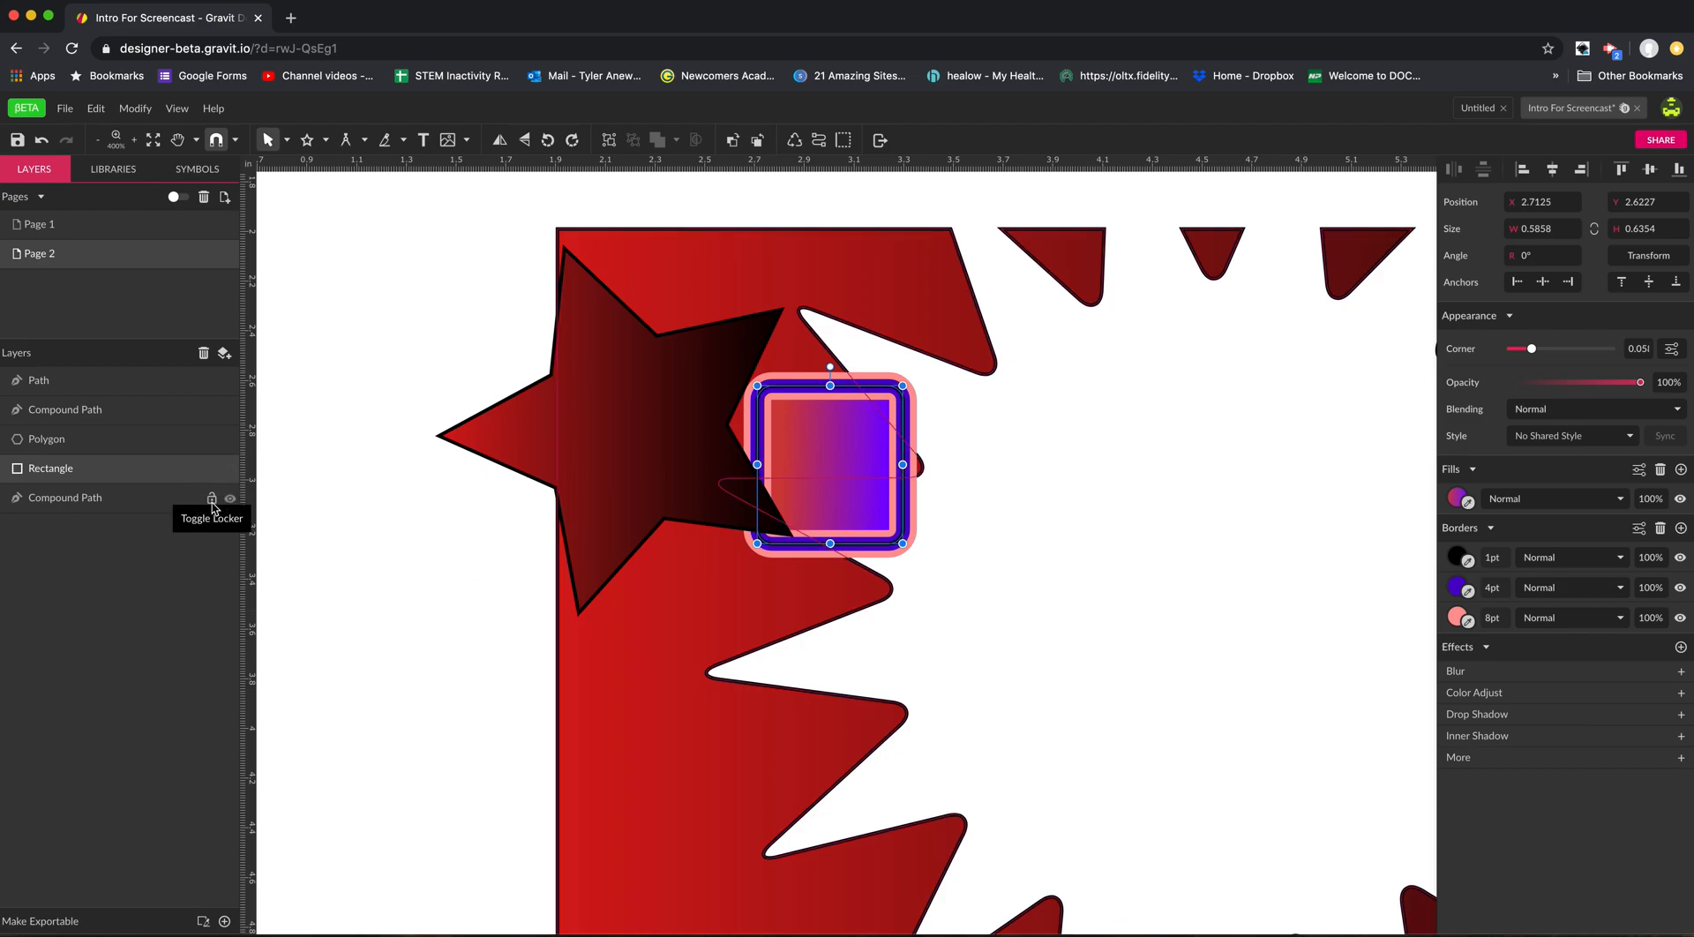
left_click(211, 500)
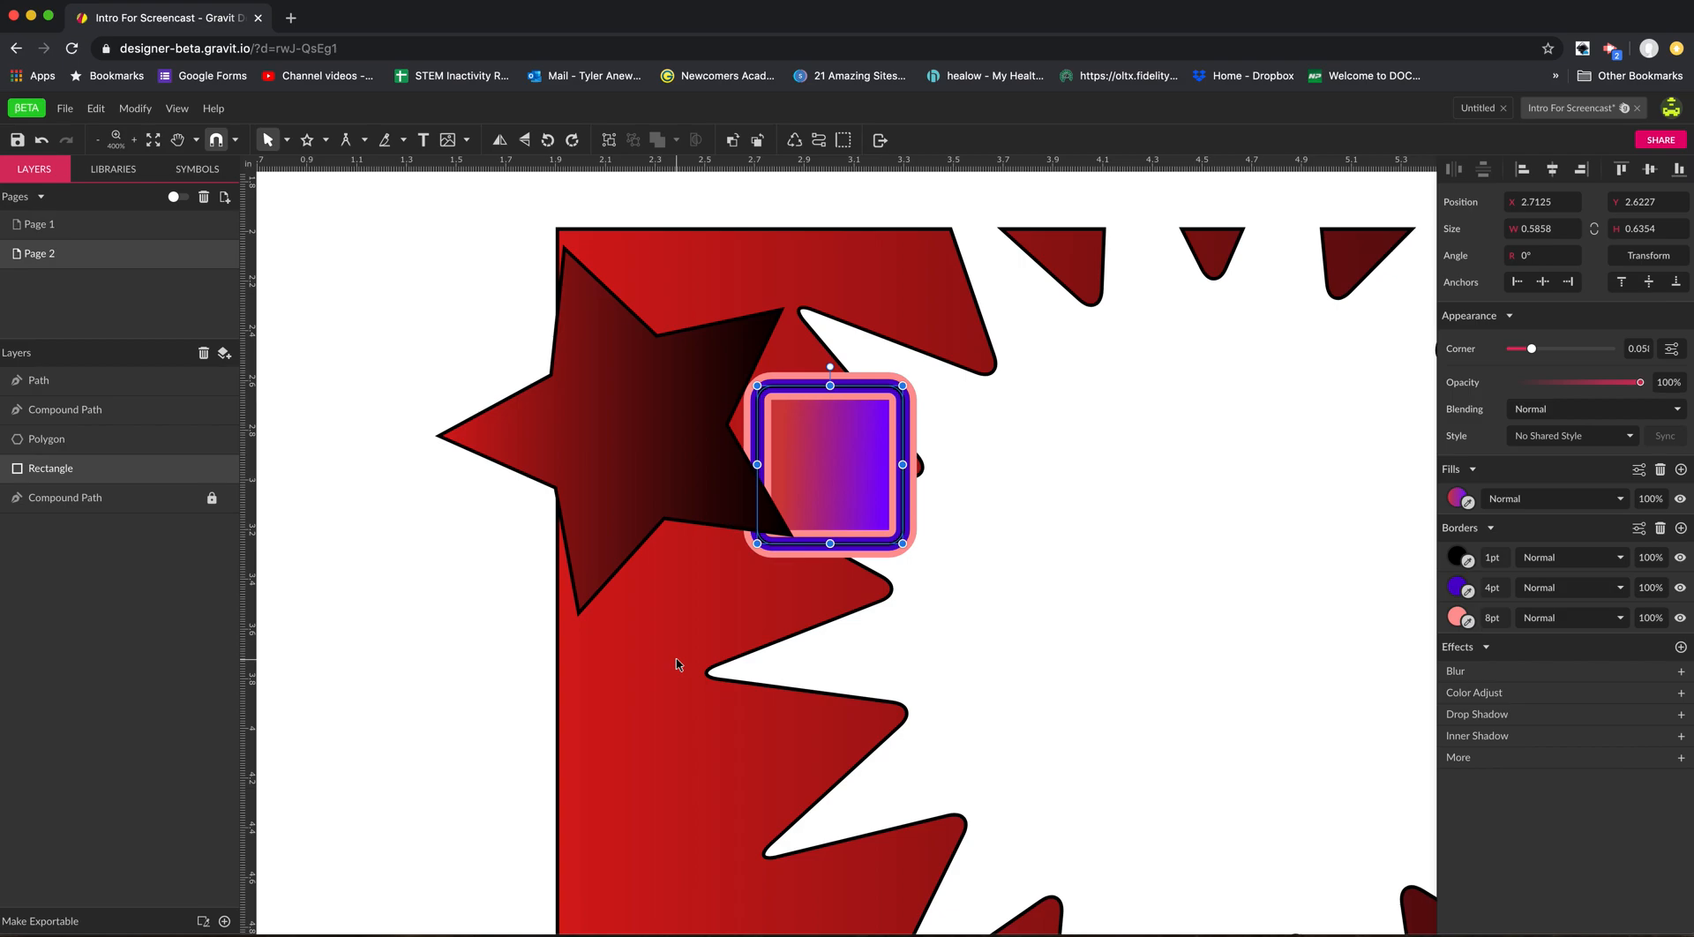
left_click(212, 500)
left_click(719, 705)
left_click_drag(615, 693, 443, 636)
left_click(211, 497)
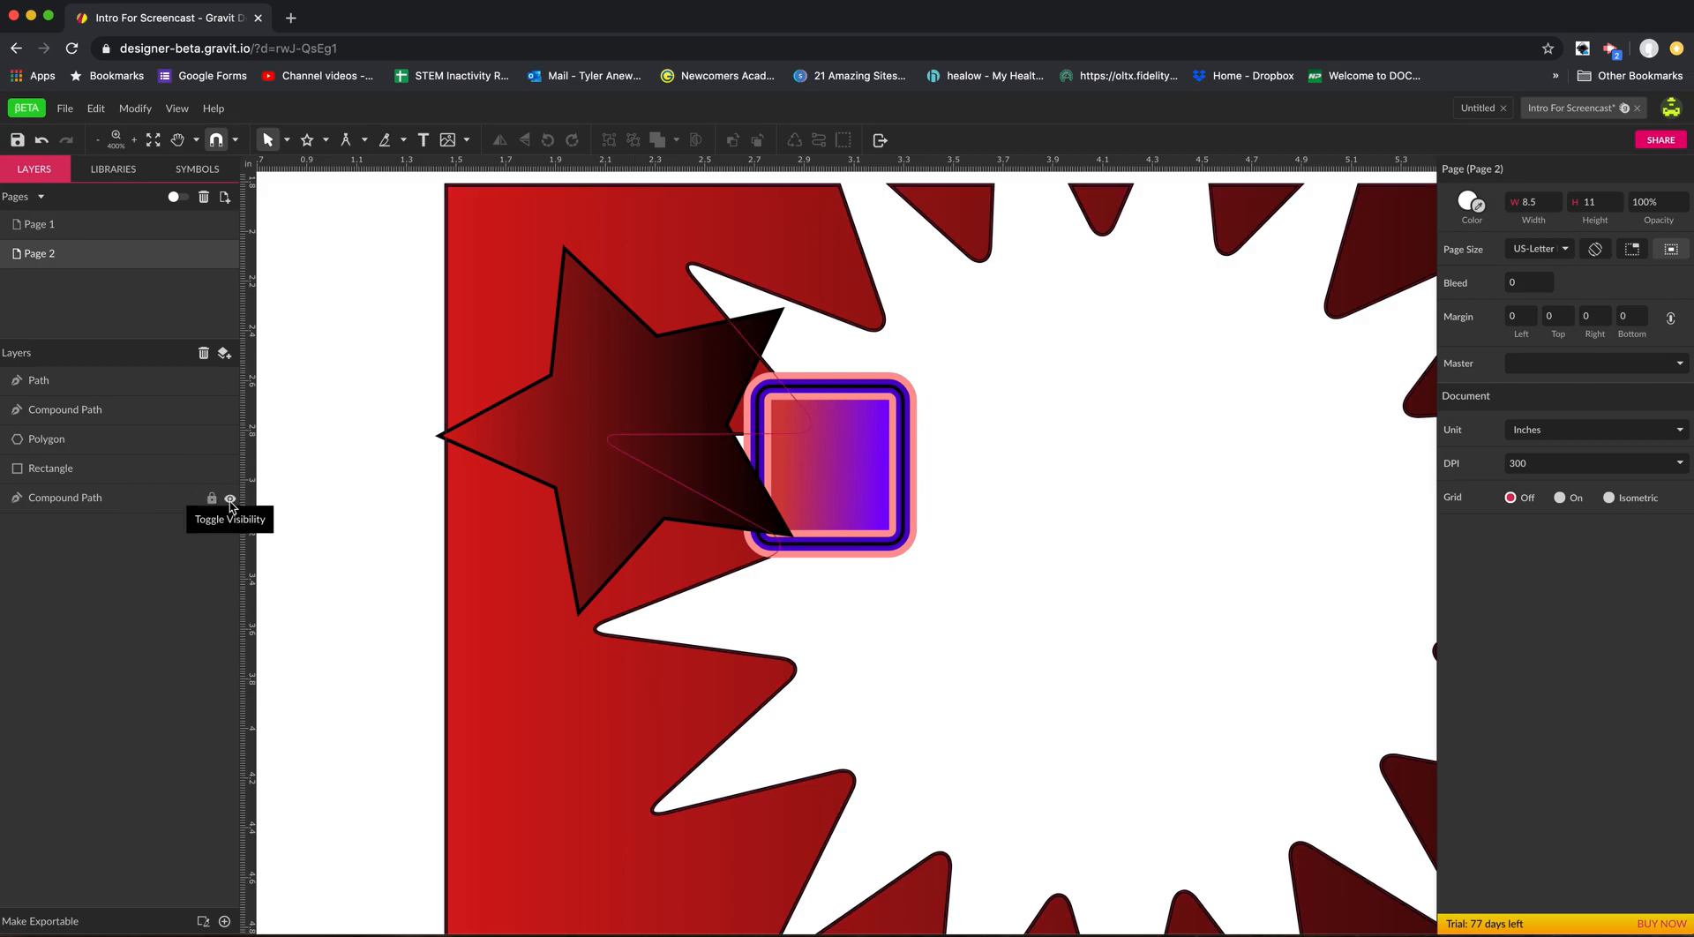
Hide the locked bottom compound path and make it visible again.
left_click(231, 500)
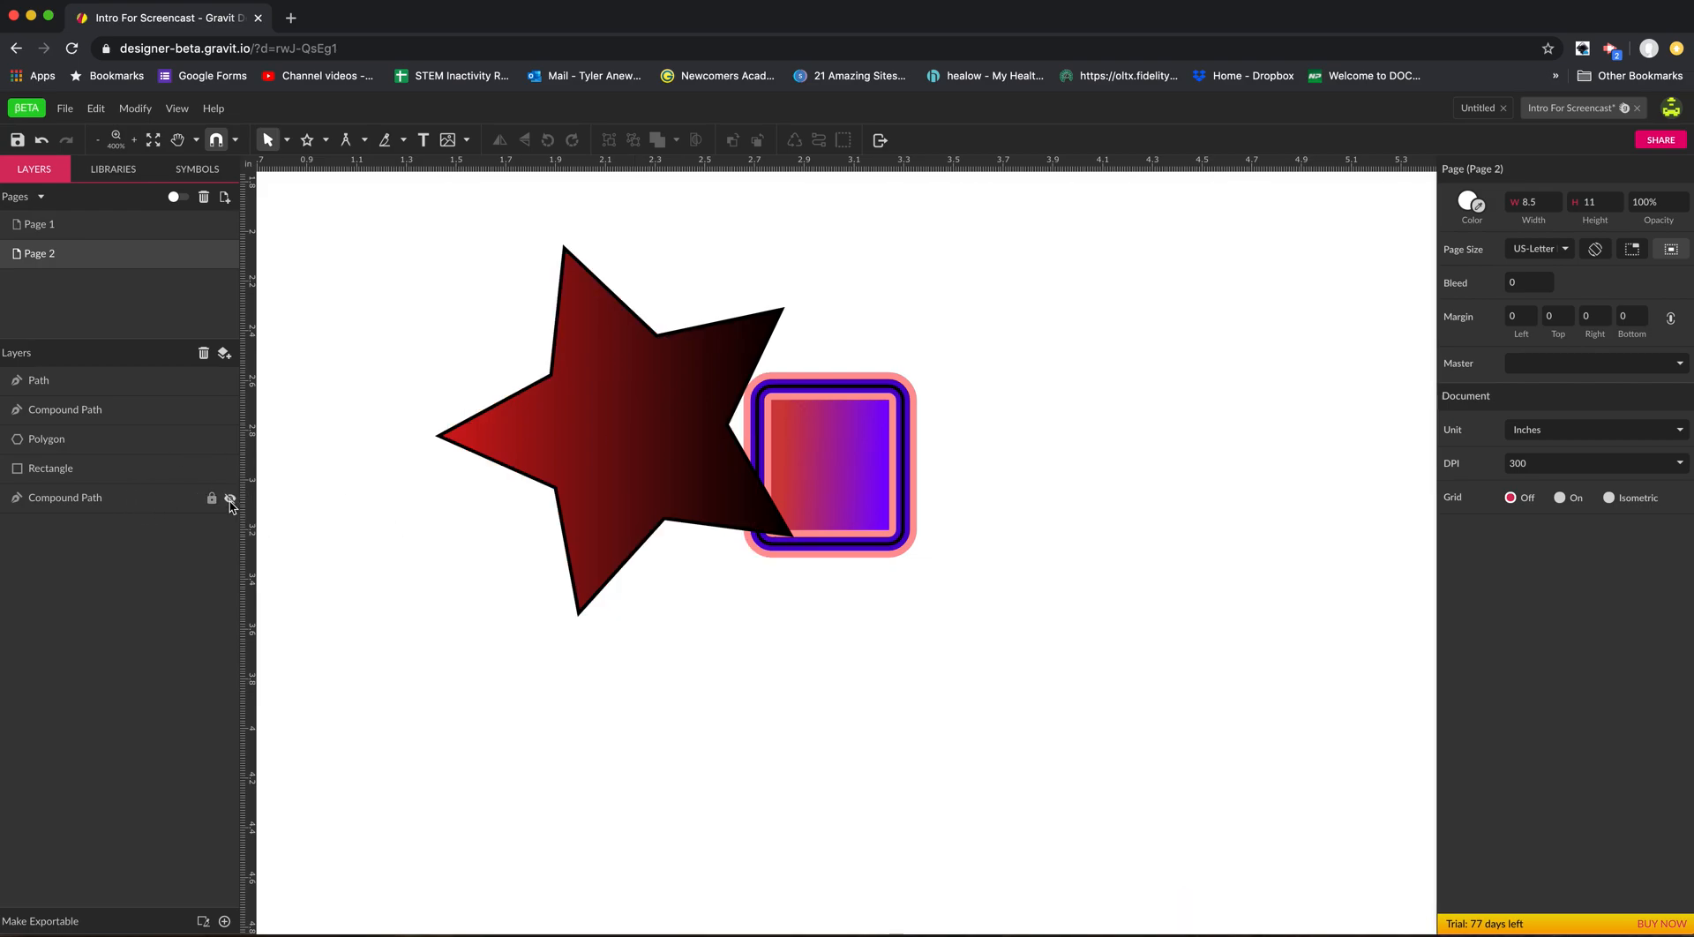
left_click(230, 500)
left_click(230, 500)
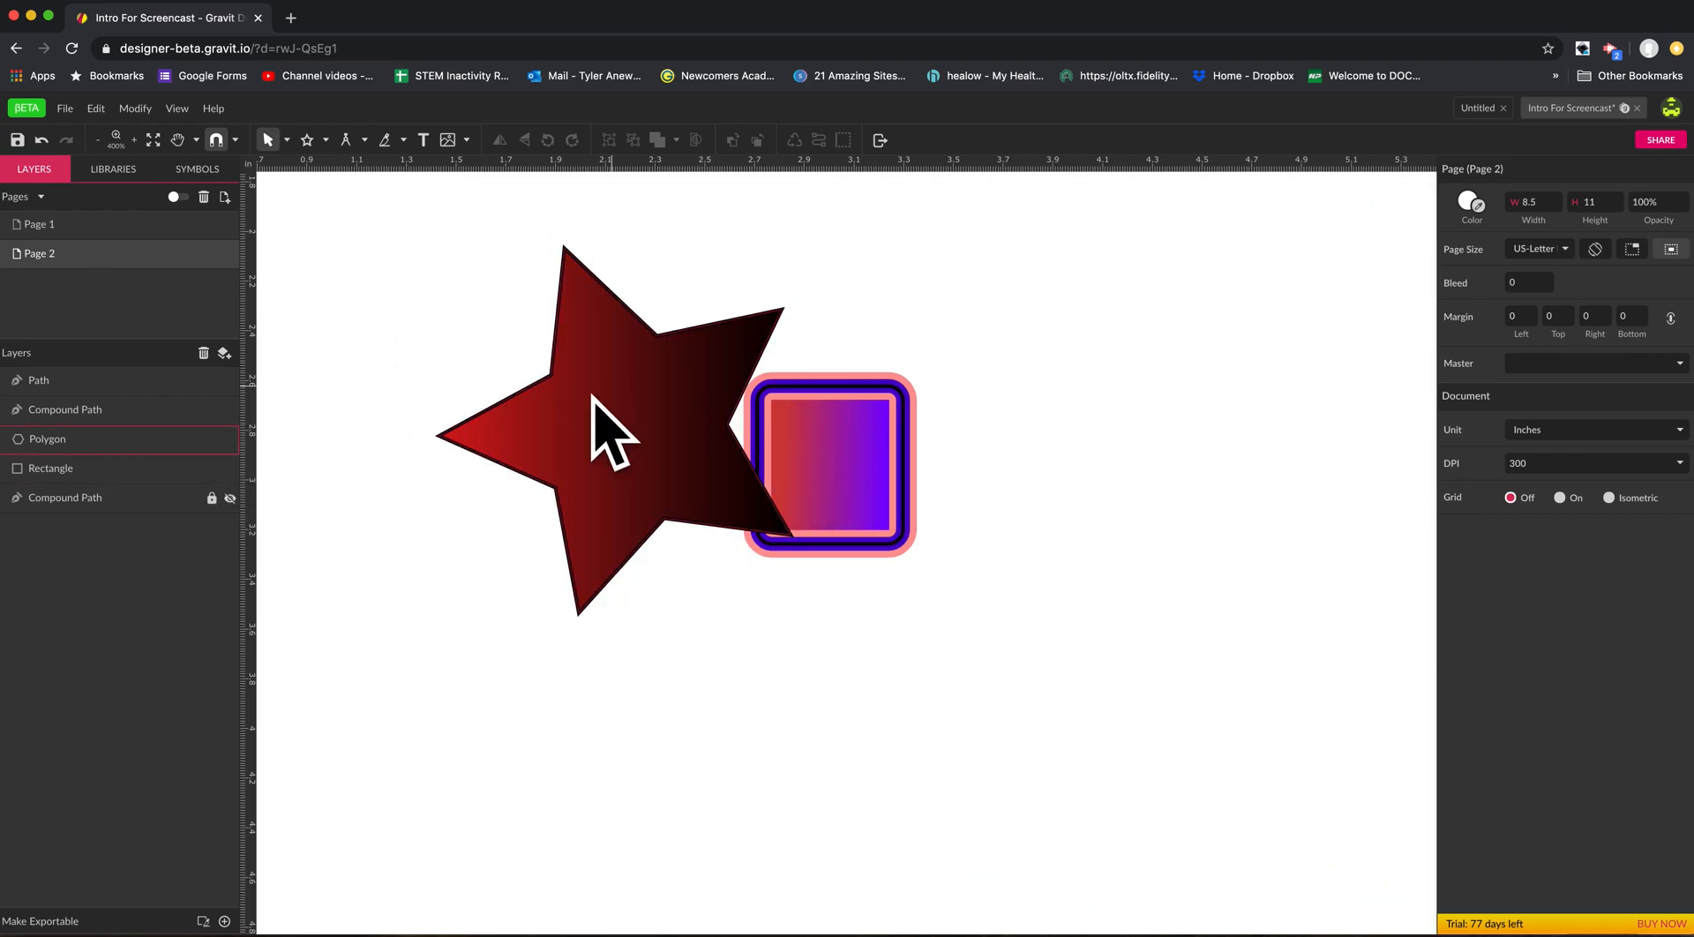
left_click(230, 499)
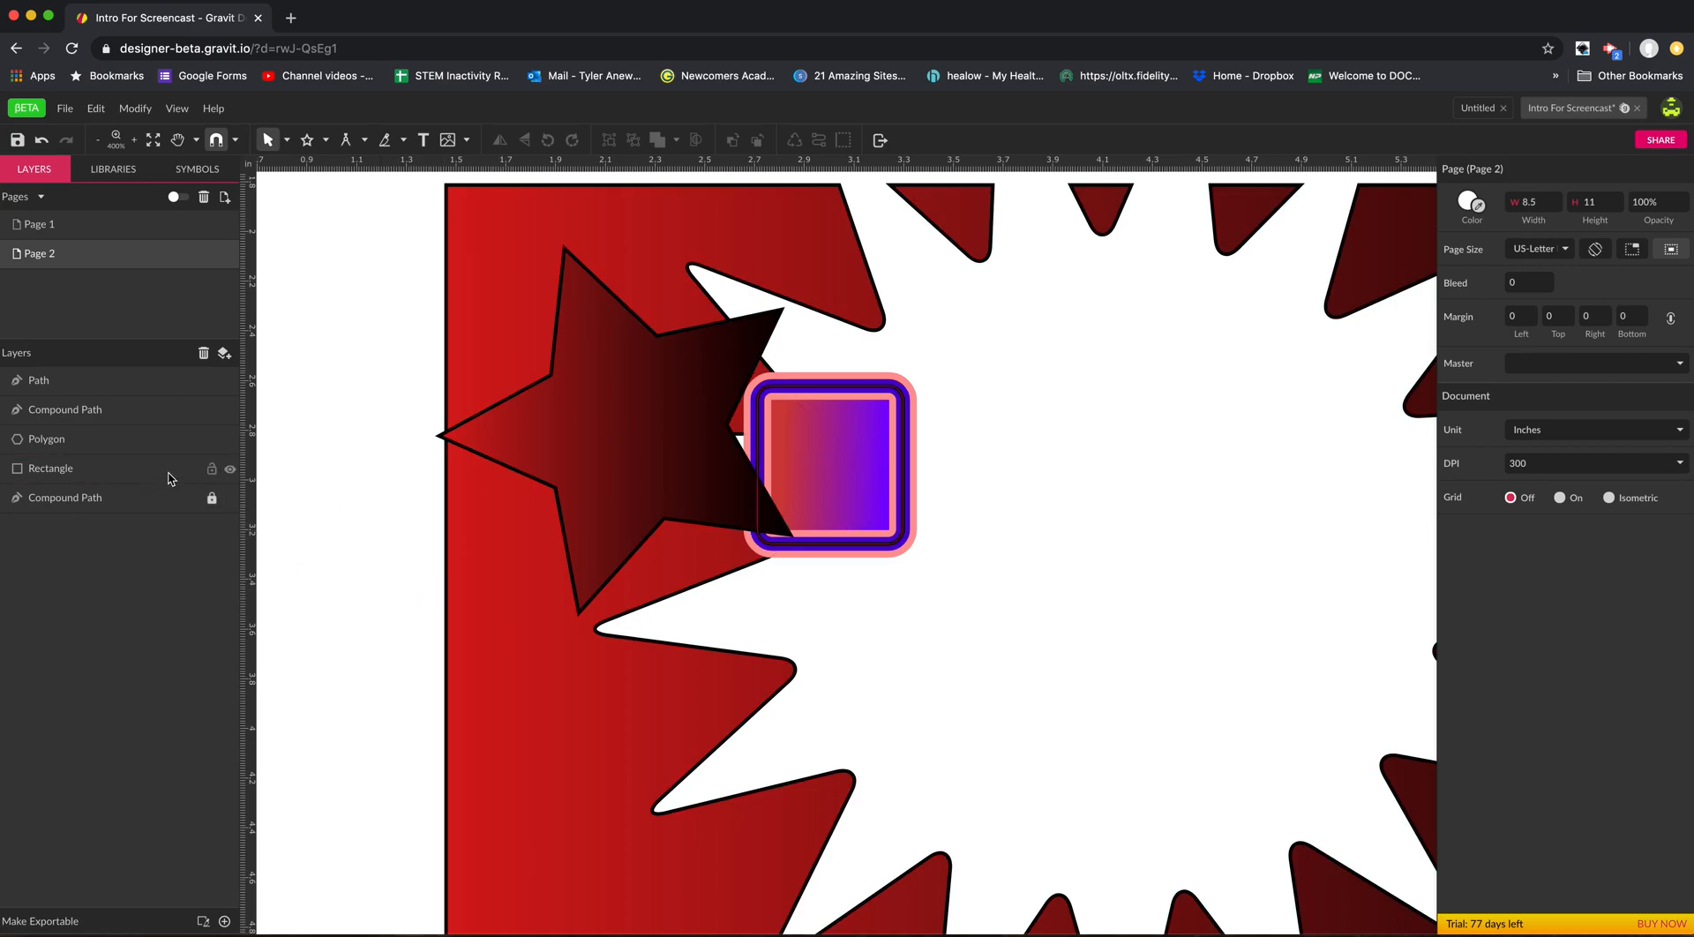
Group the star and the bordered rectangle, and try hiding, showing, locking and unlocking the group.
left_click_drag(348, 333, 877, 574)
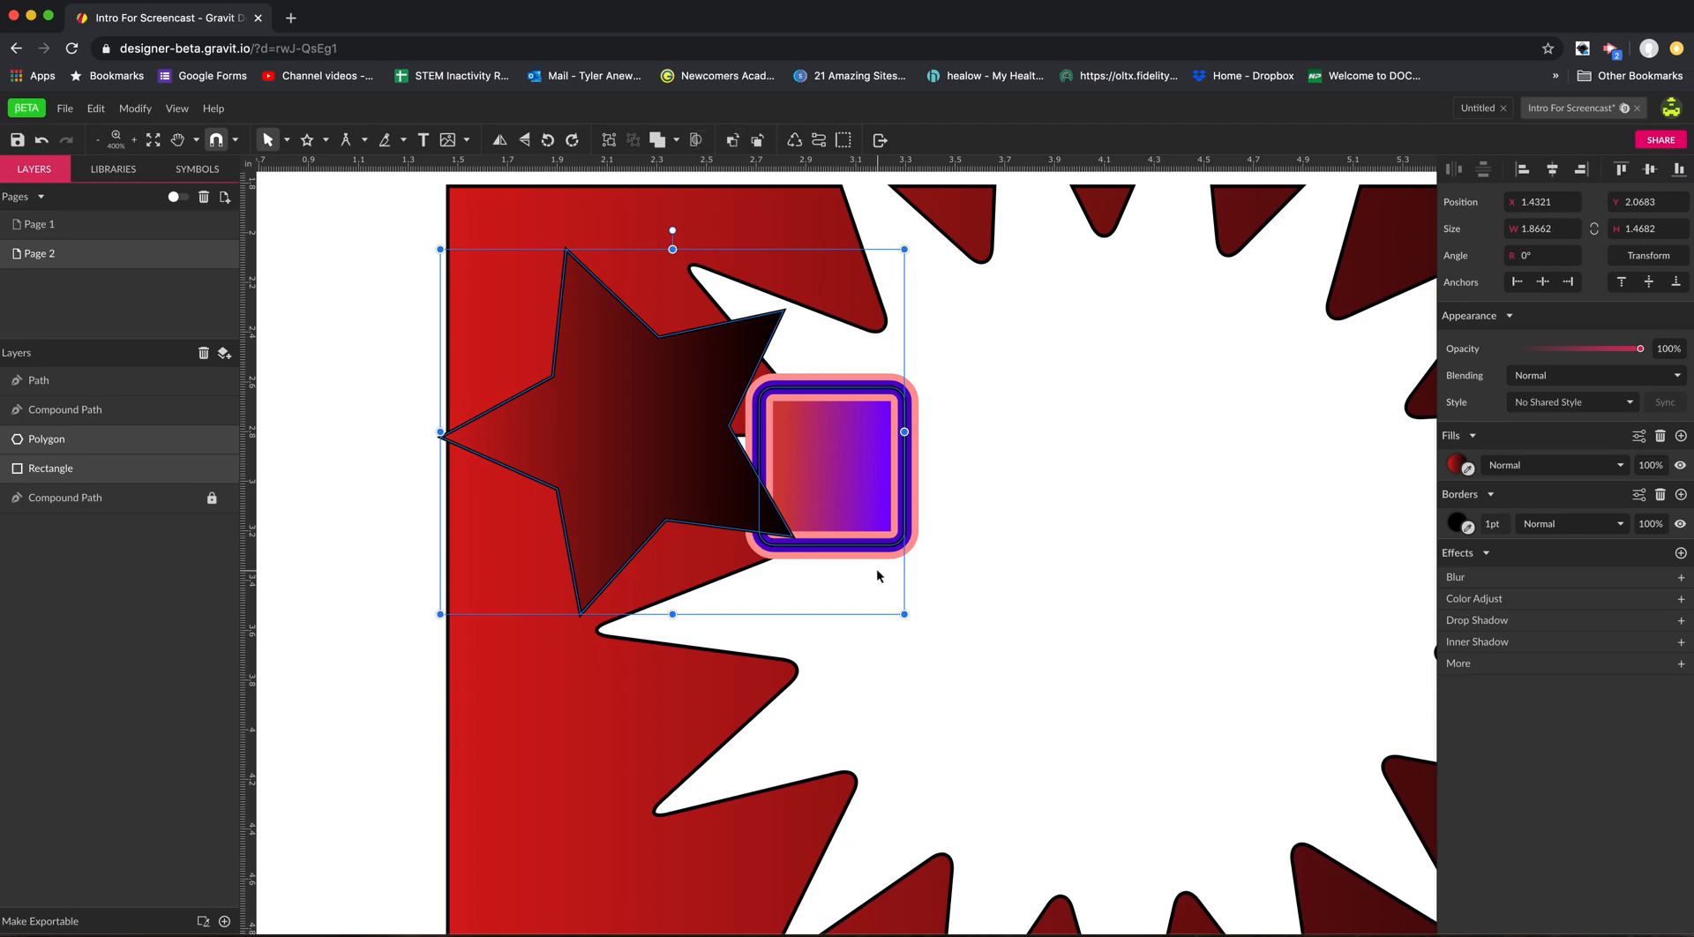
key("super+g")
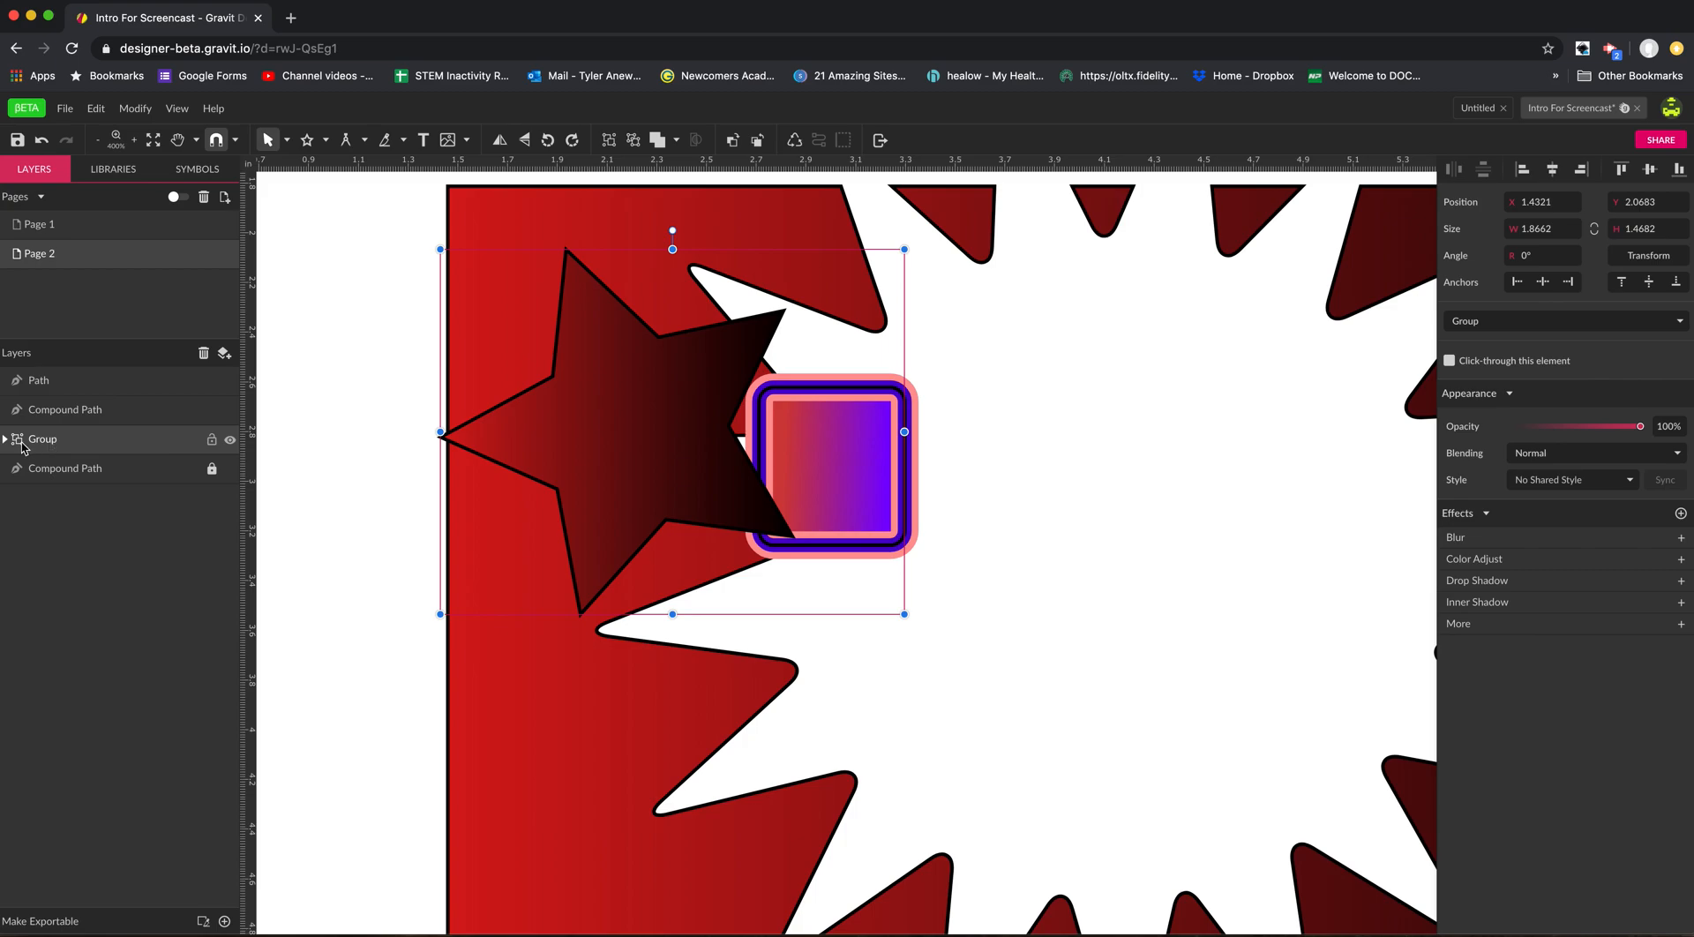
left_click(229, 441)
left_click(229, 441)
left_click(212, 441)
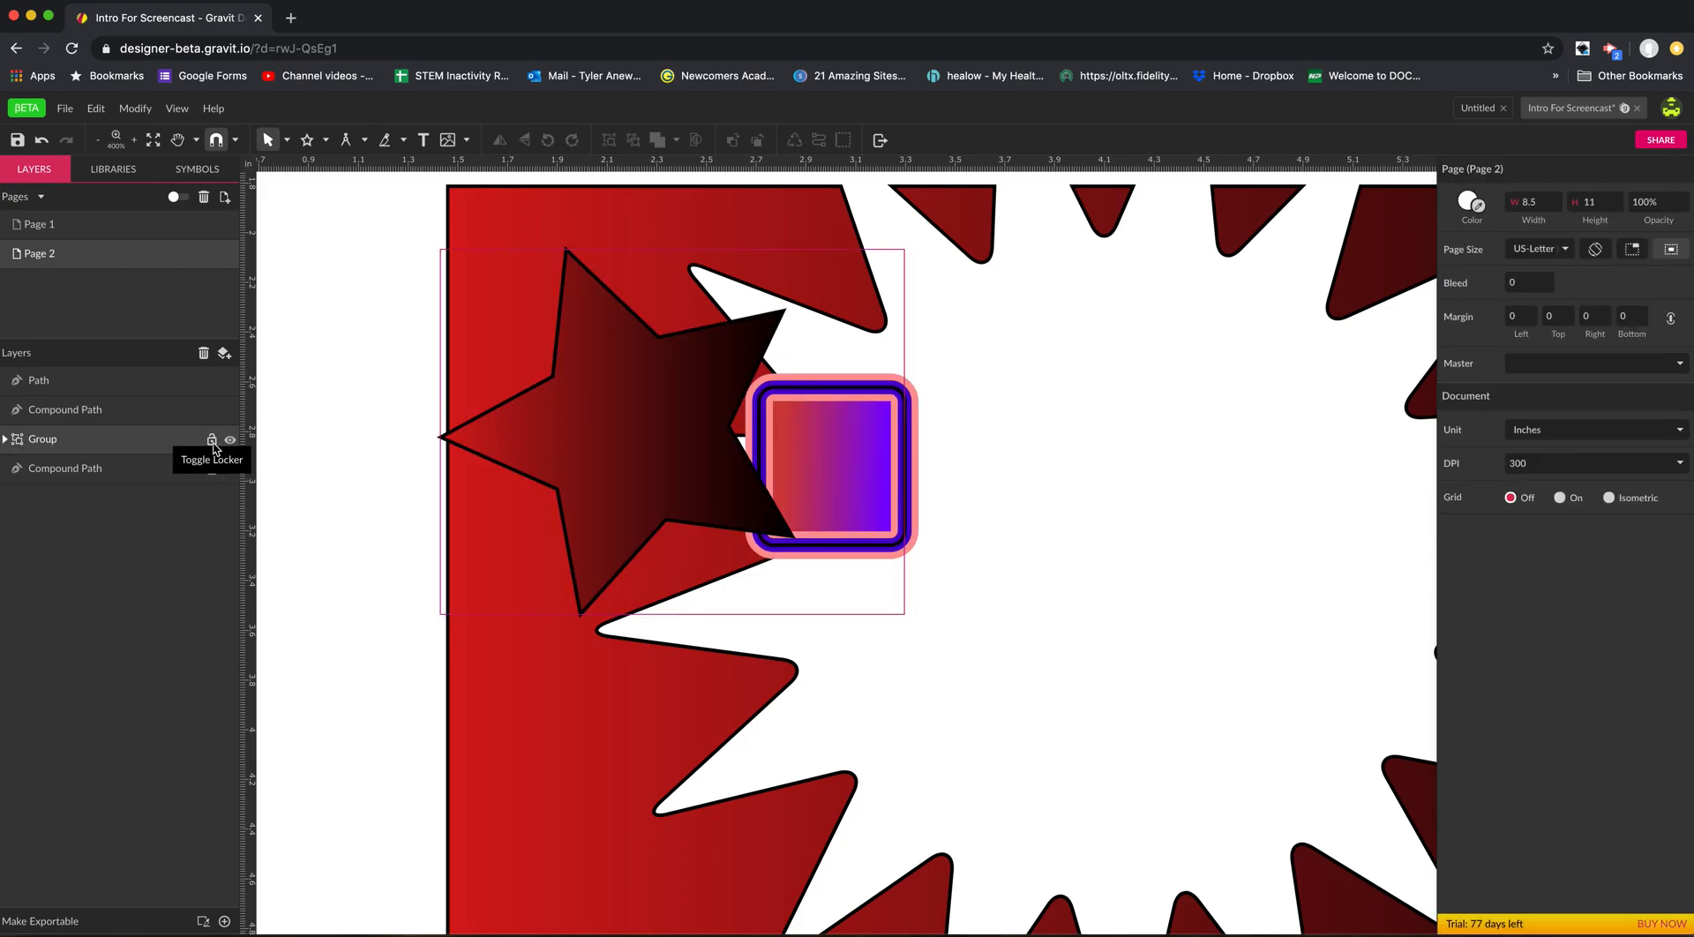
left_click(212, 441)
Expand the group, move only its star to about X 1.62 in, Y 2.14 in, and collapse the group.
left_click(6, 440)
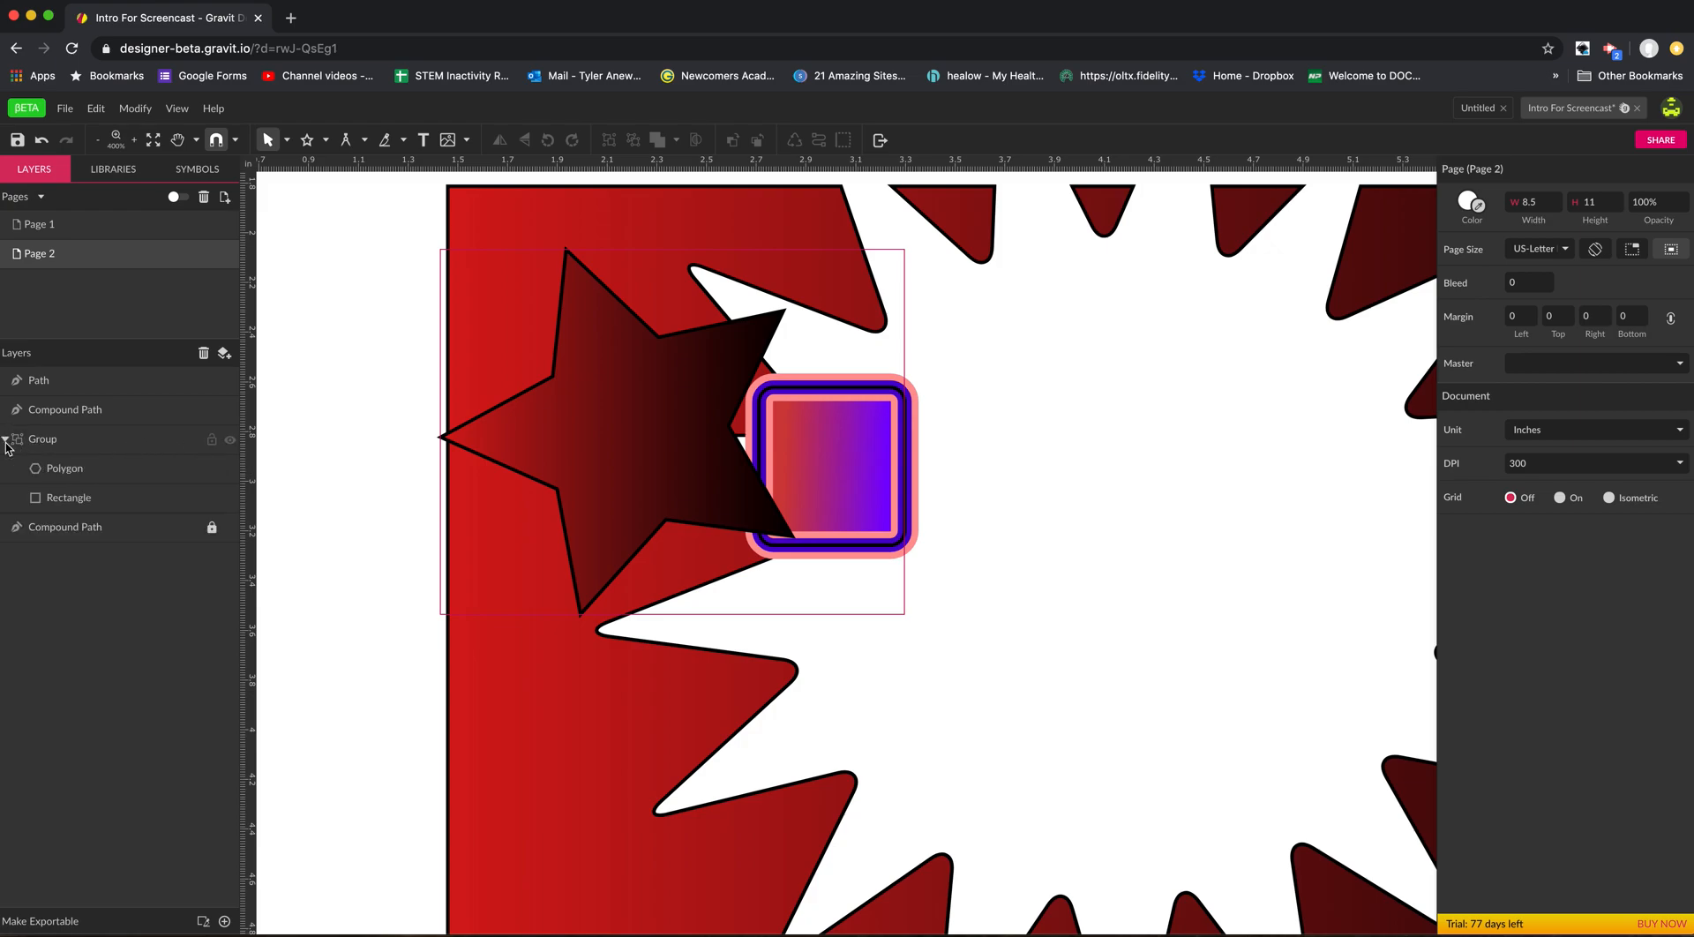
left_click(77, 477)
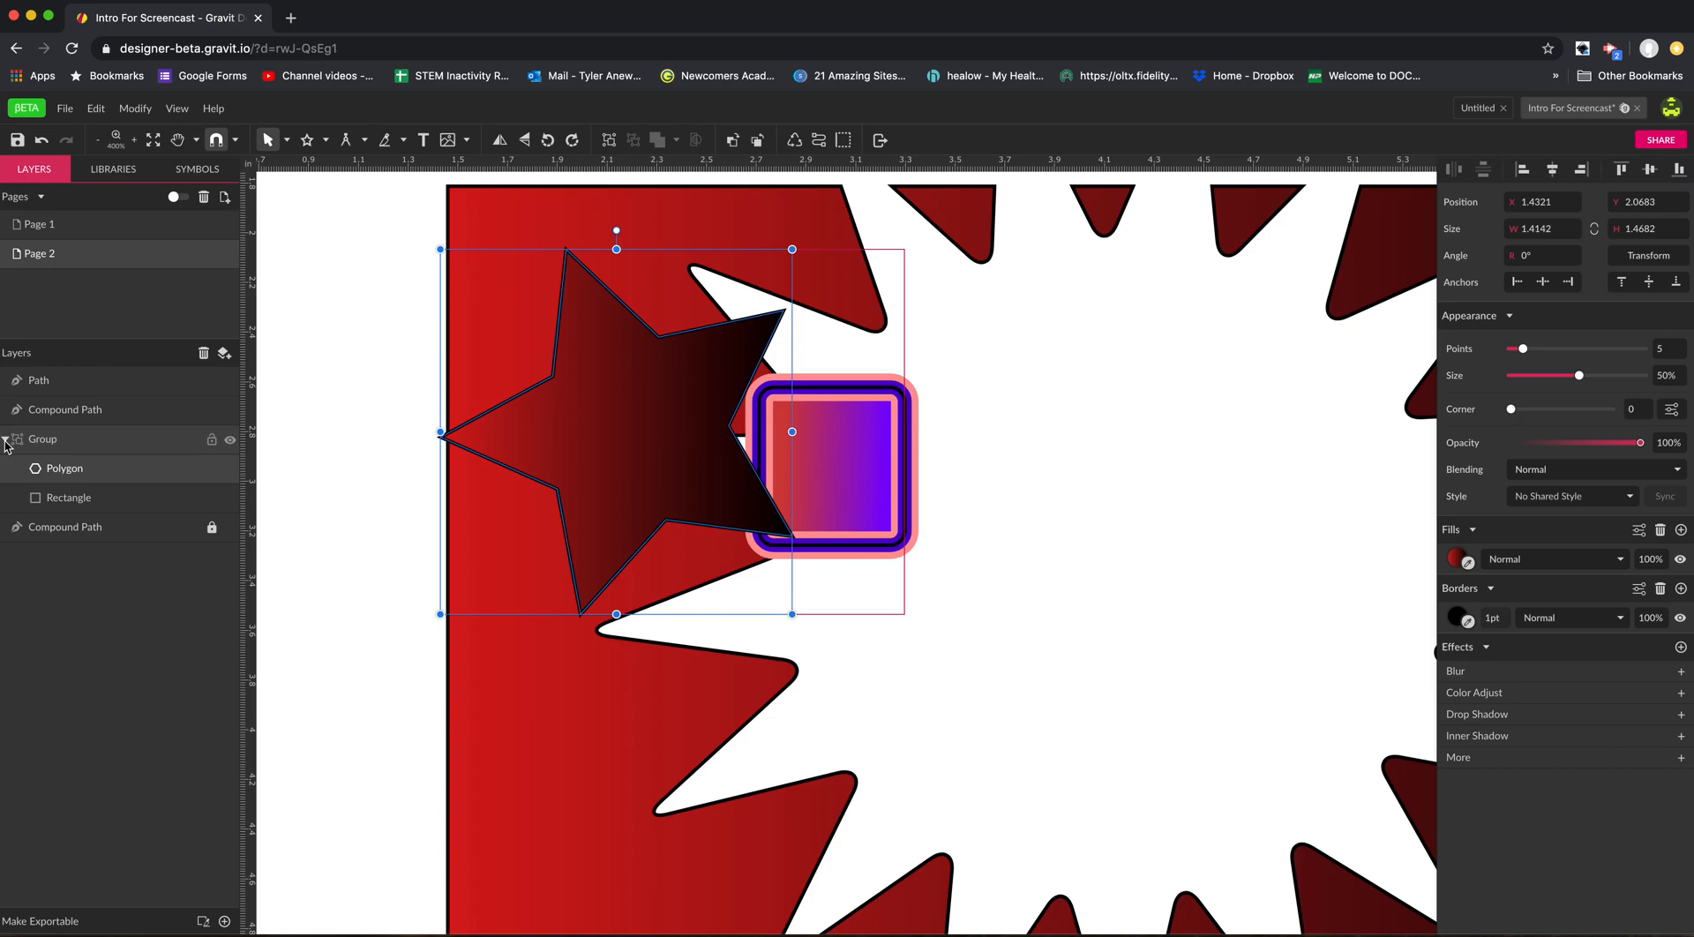
left_click(152, 478)
left_click(85, 470)
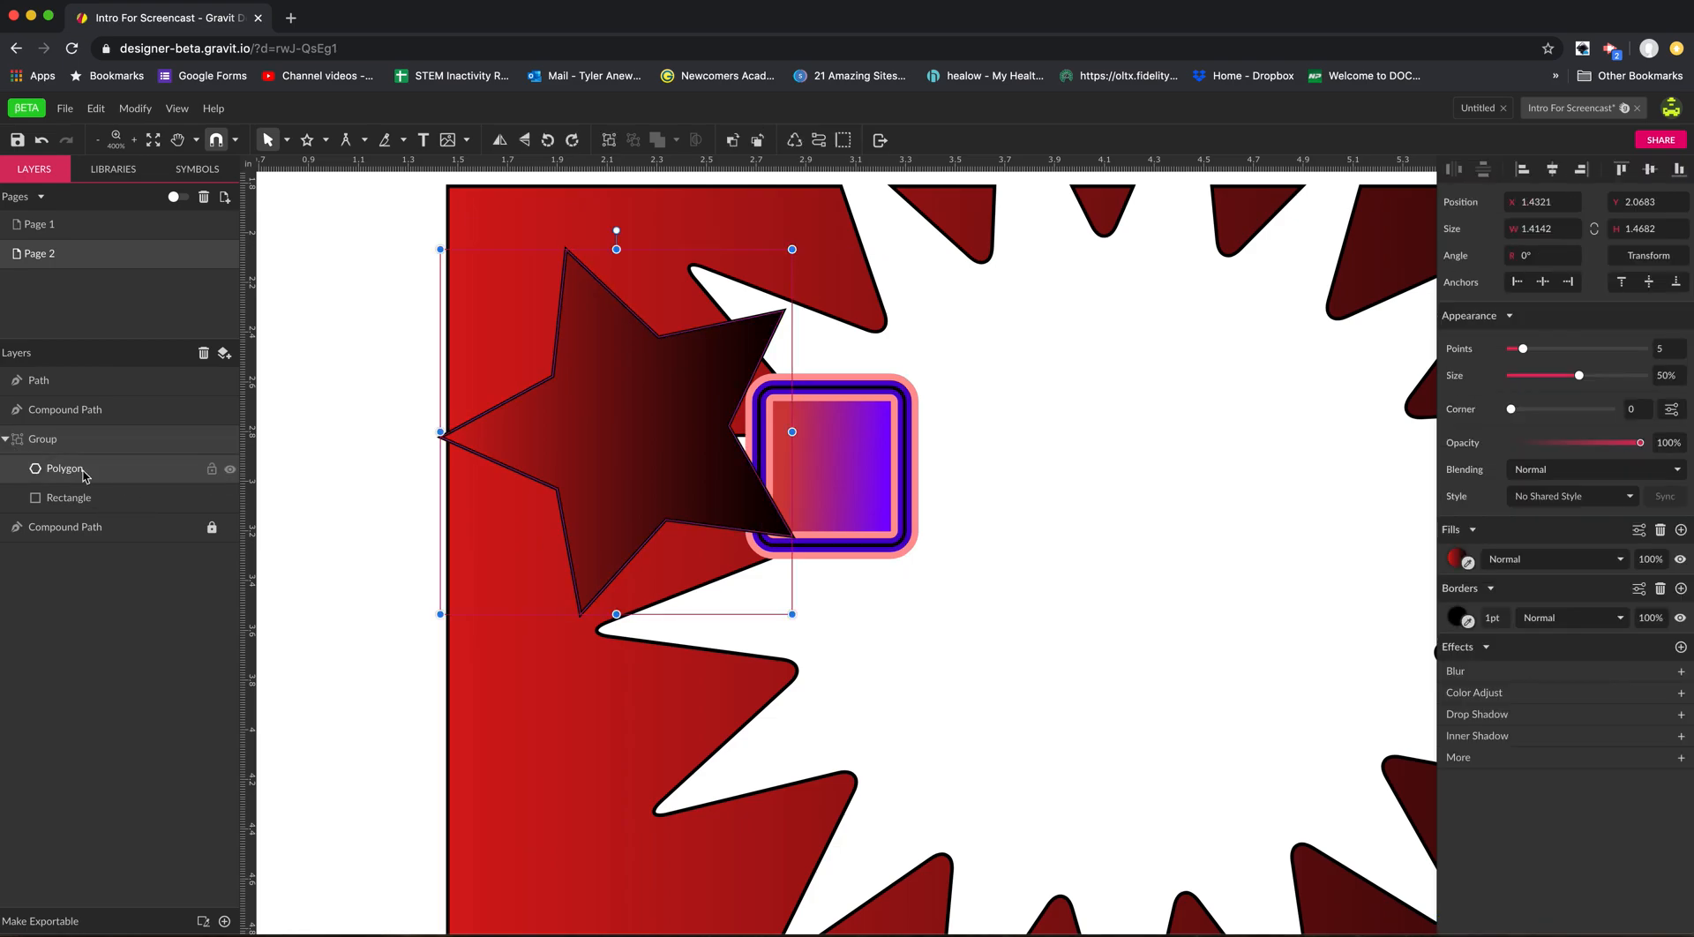
left_click_drag(563, 442, 607, 471)
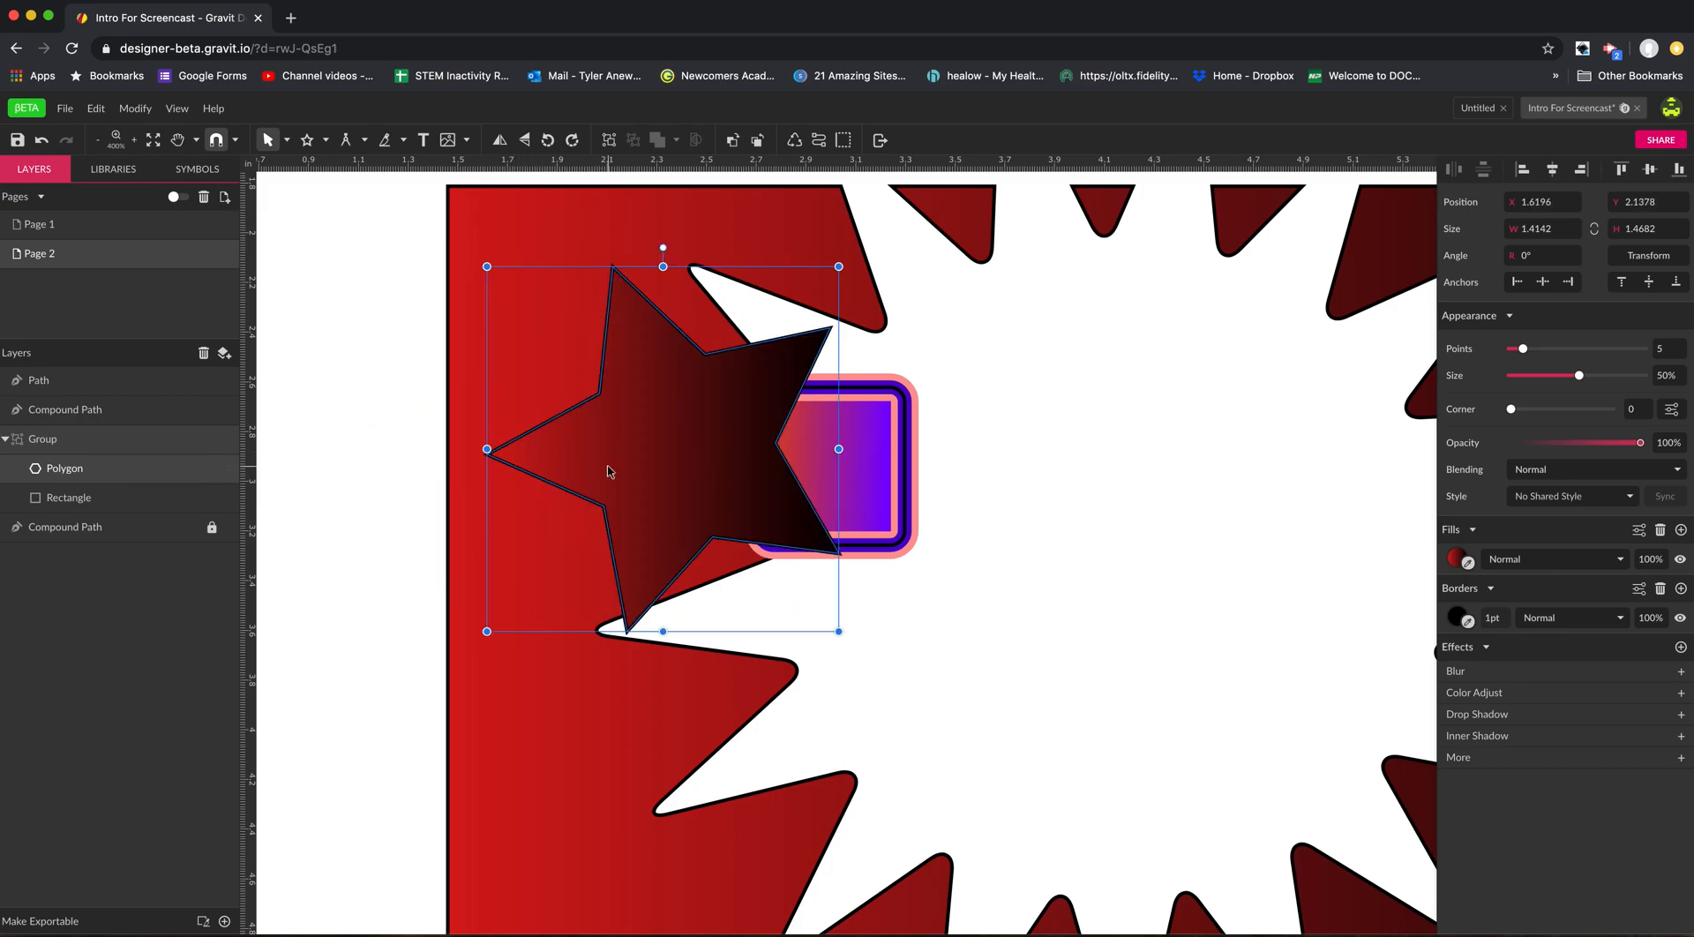
left_click(5, 439)
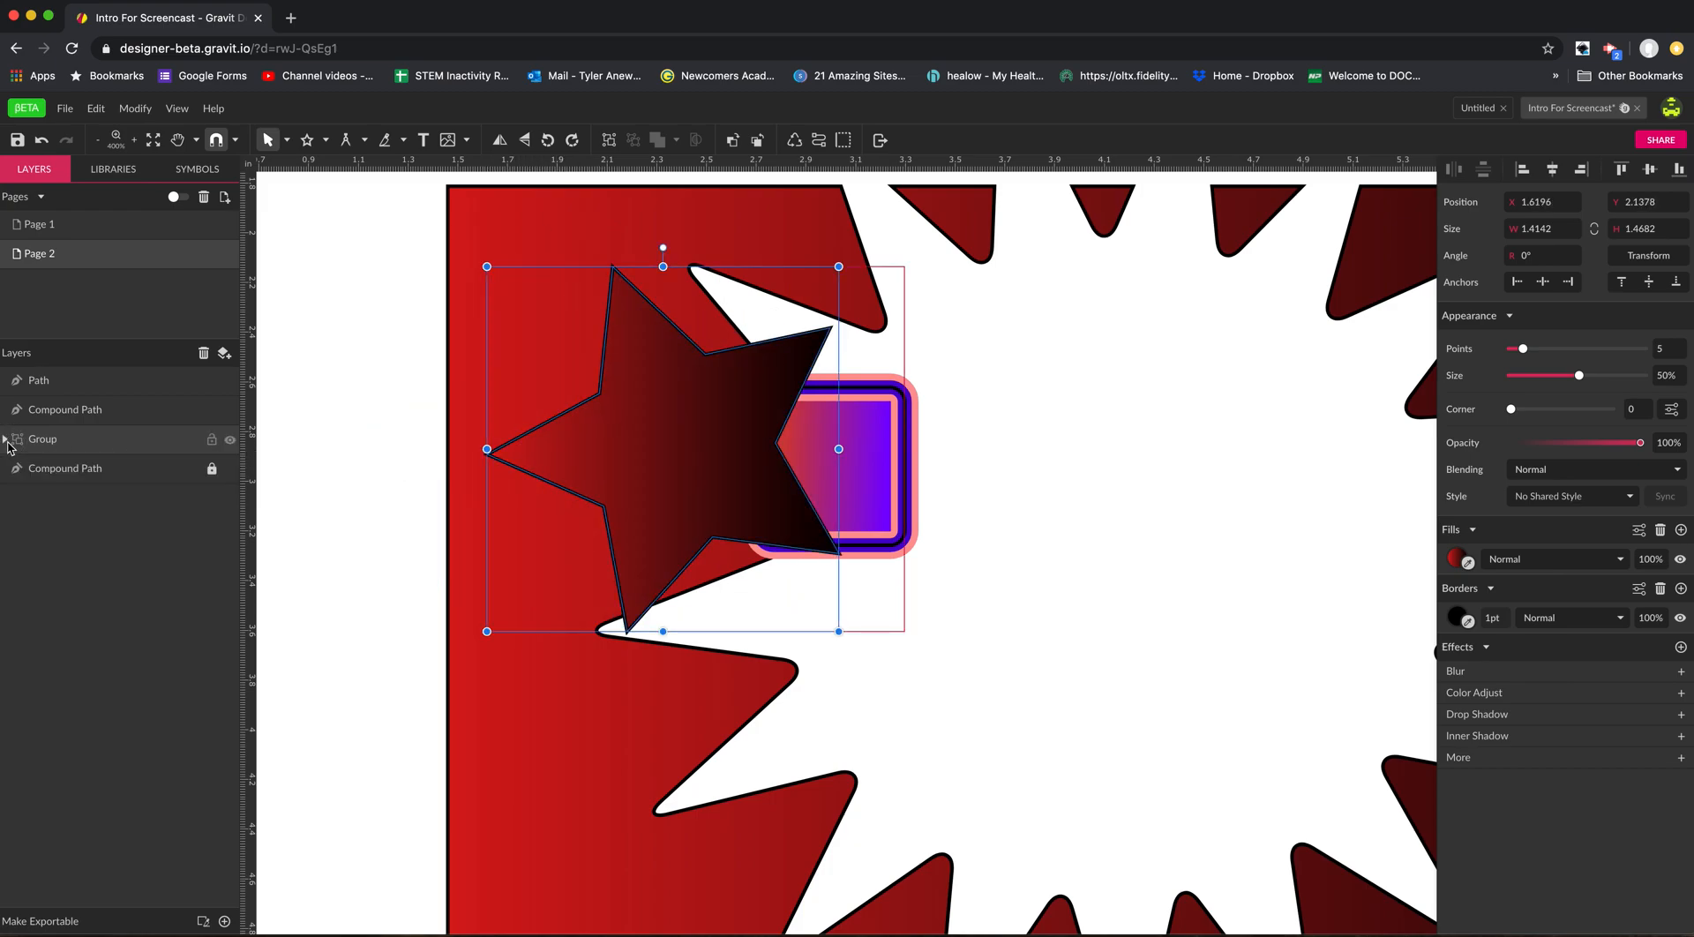
Add a new layer and move the top path, the upper compound path and the star-and-rectangle group into it.
left_click(225, 354)
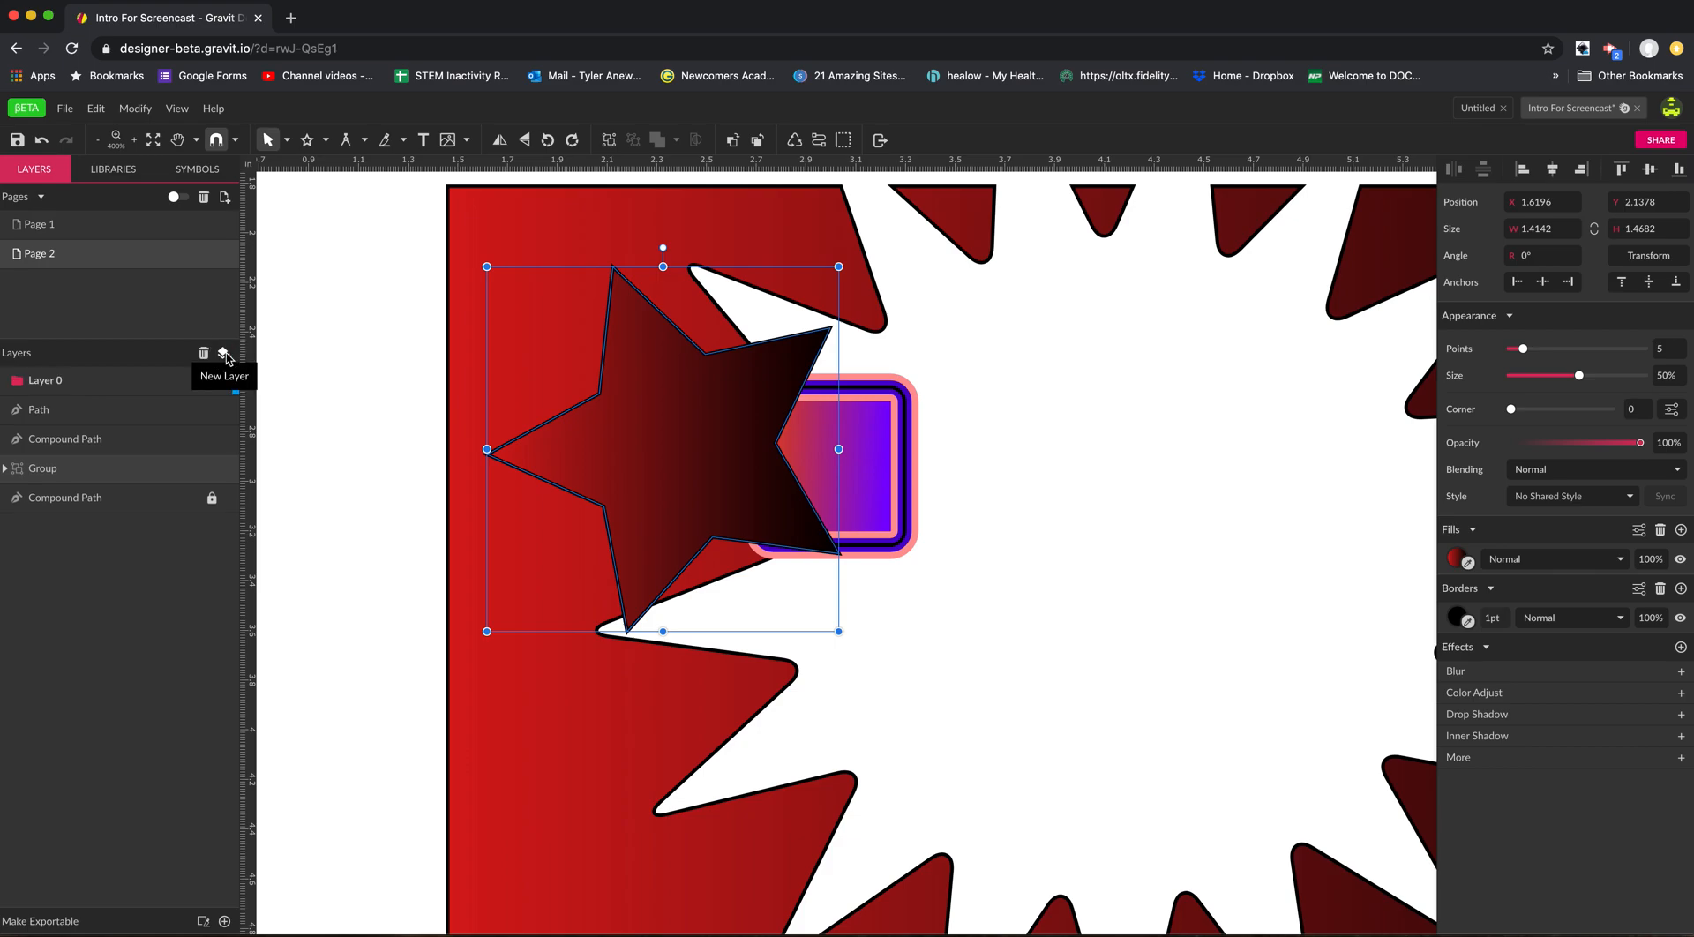
left_click(148, 386)
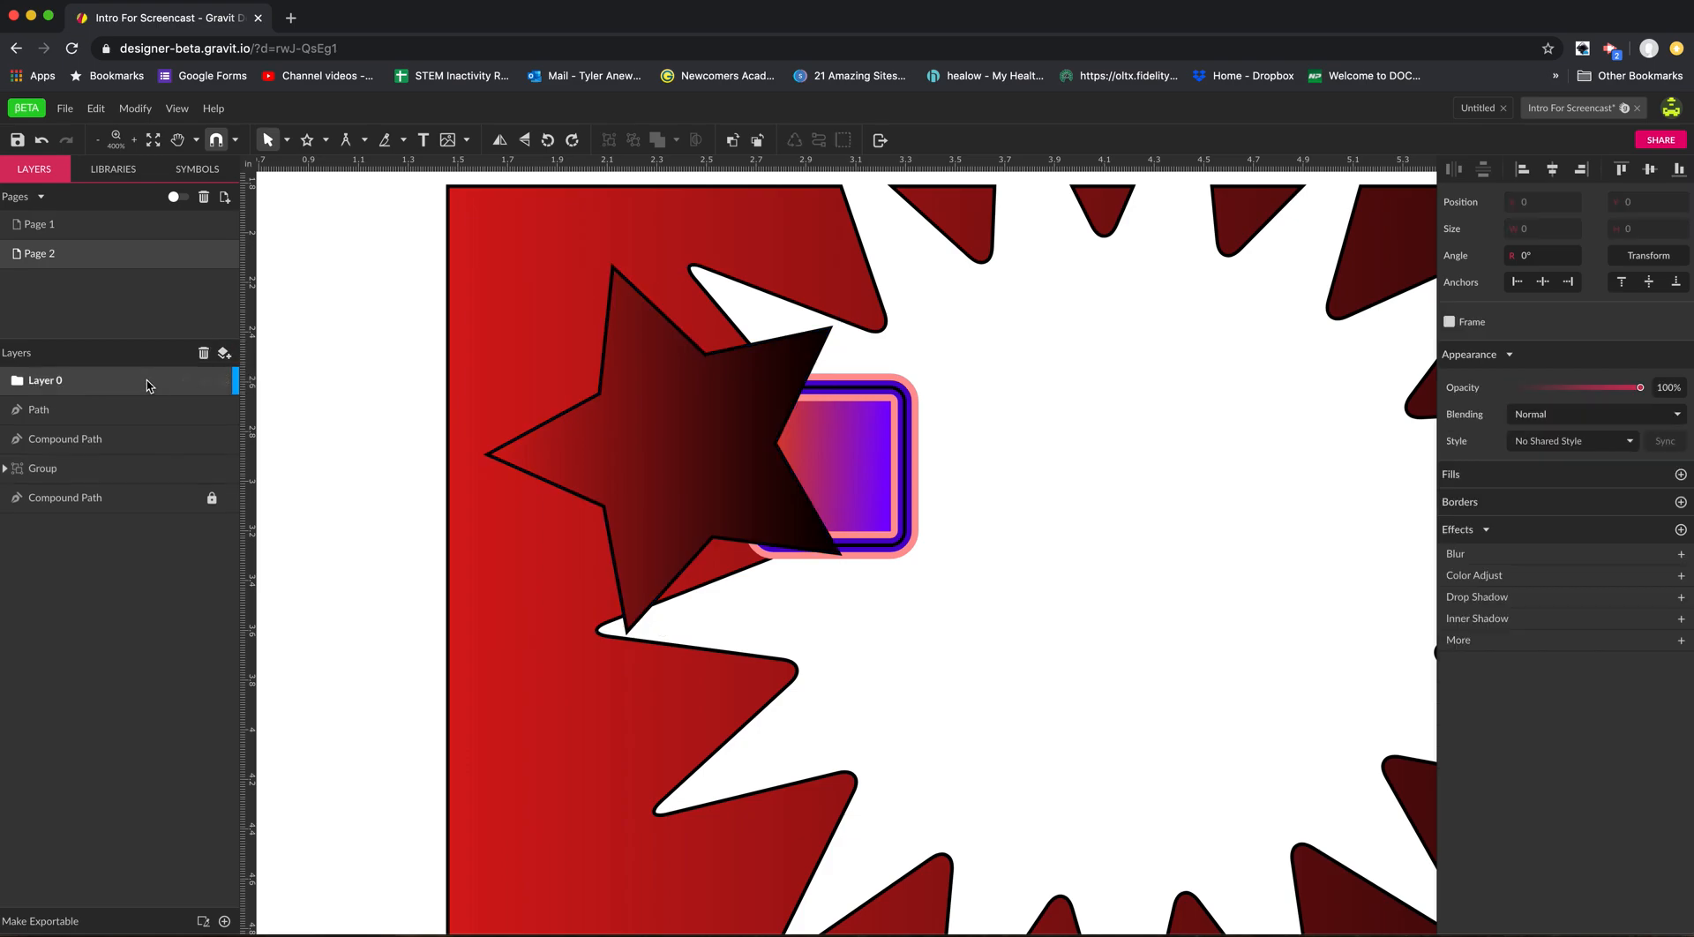
left_click(59, 416)
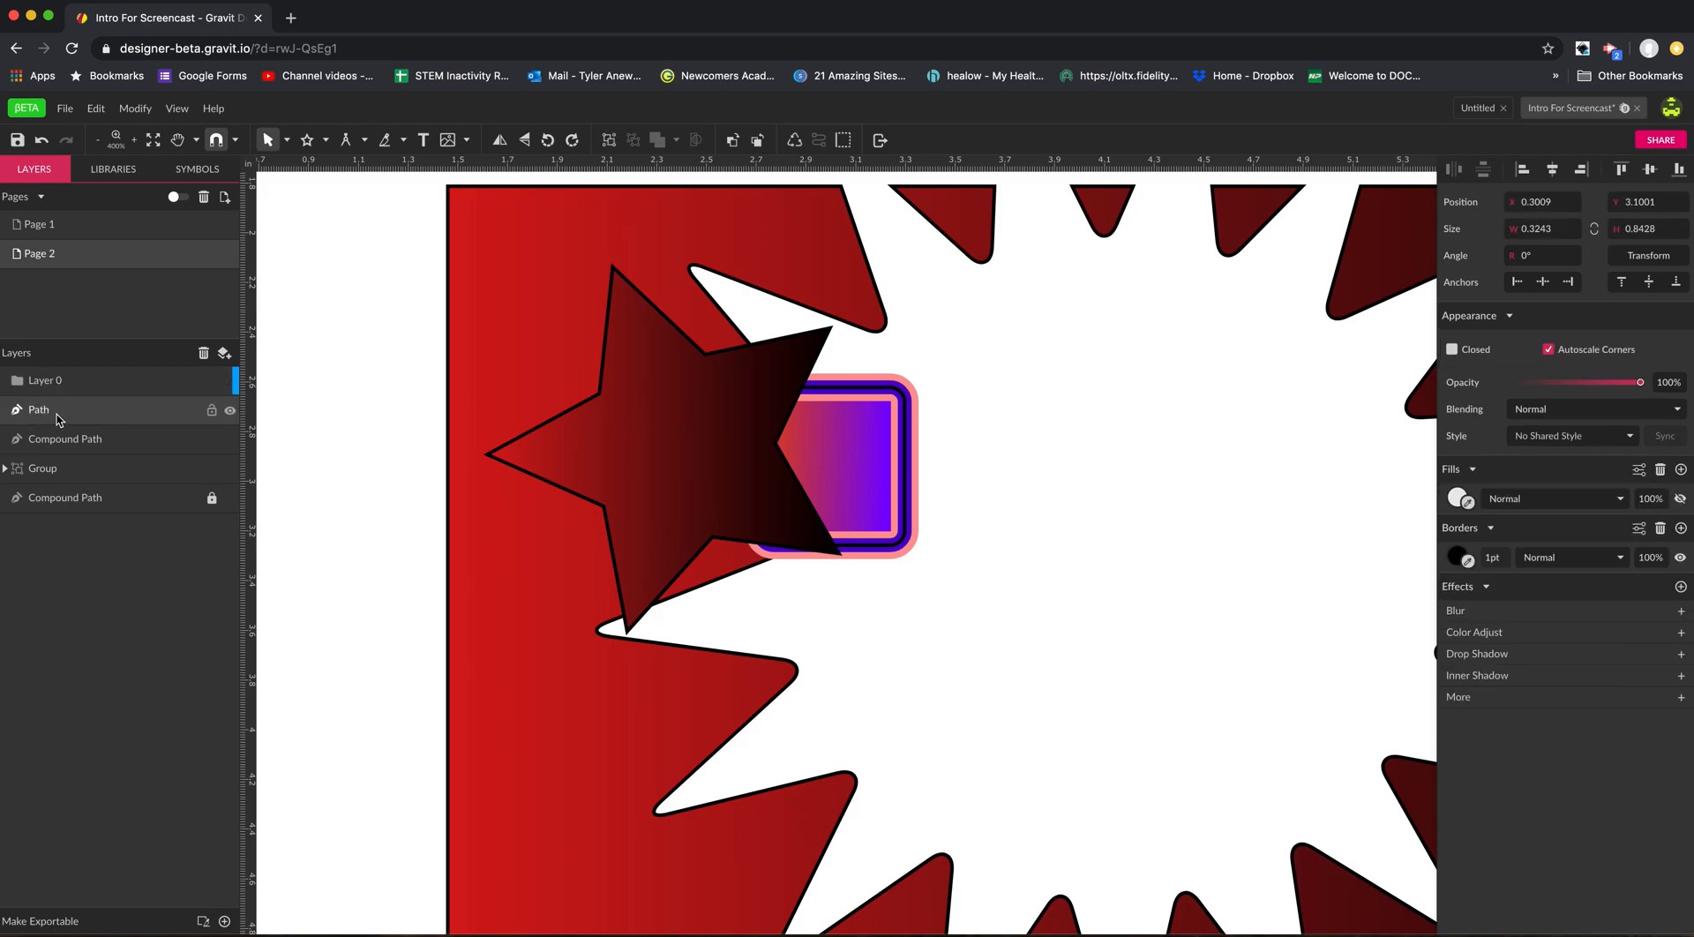
left_click(71, 501, "shift")
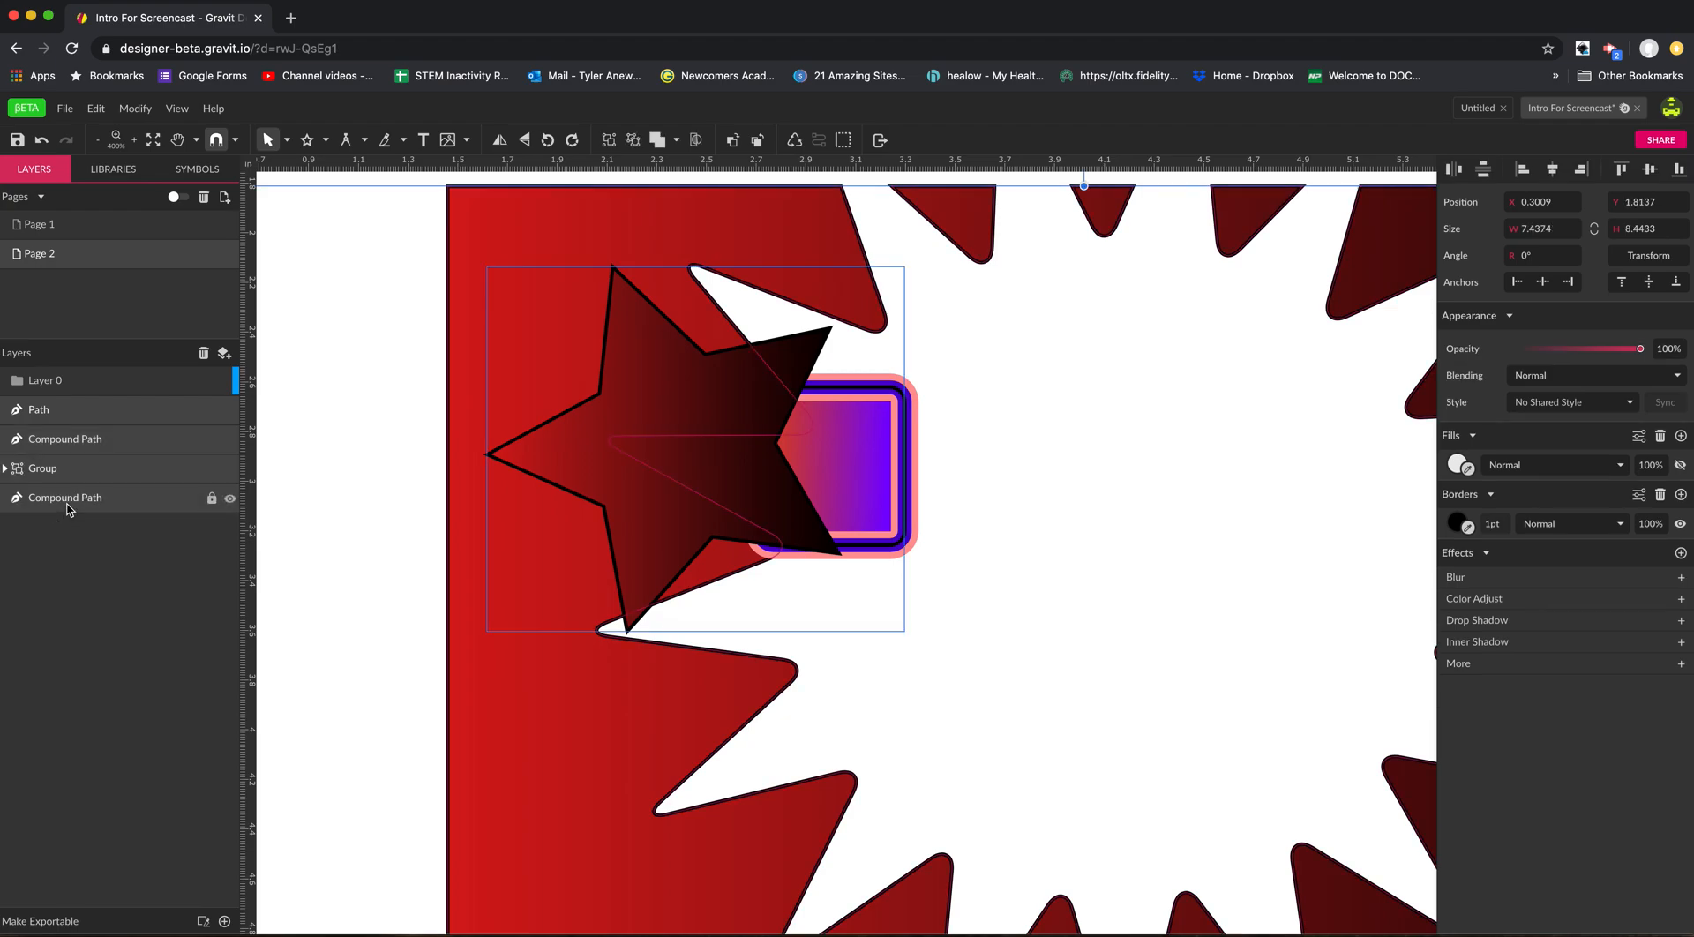
left_click_drag(49, 470, 64, 386)
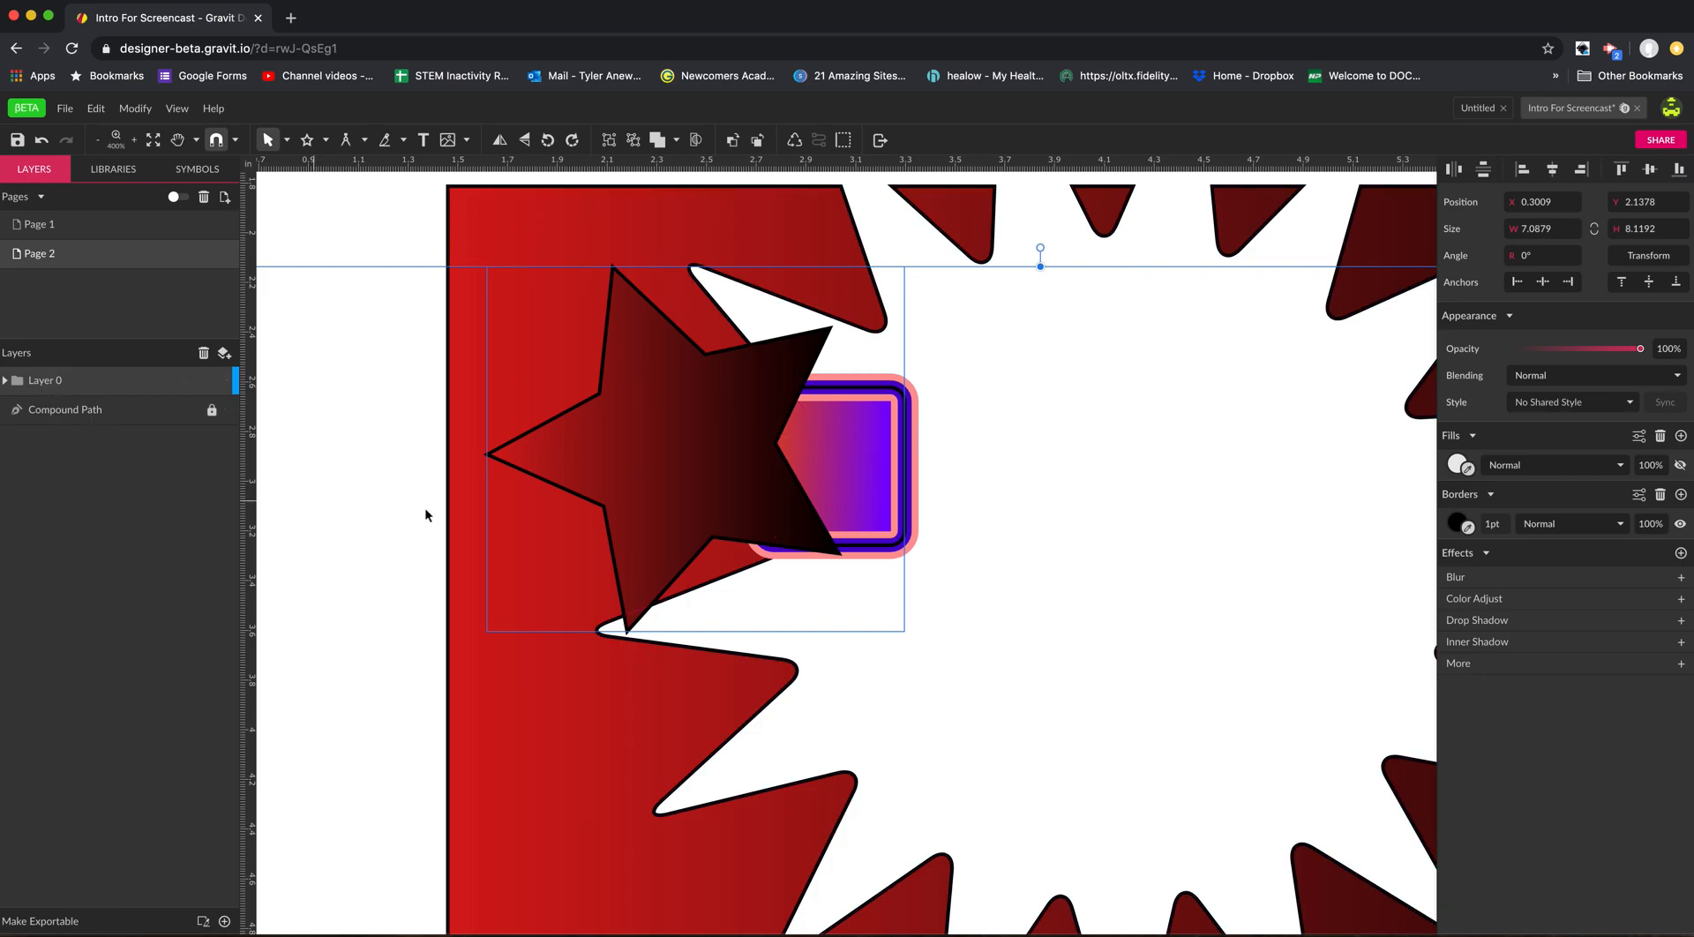
Move the star-and-rectangle group to about X 1.29 in, Y 2.44 in.
left_click(918, 655)
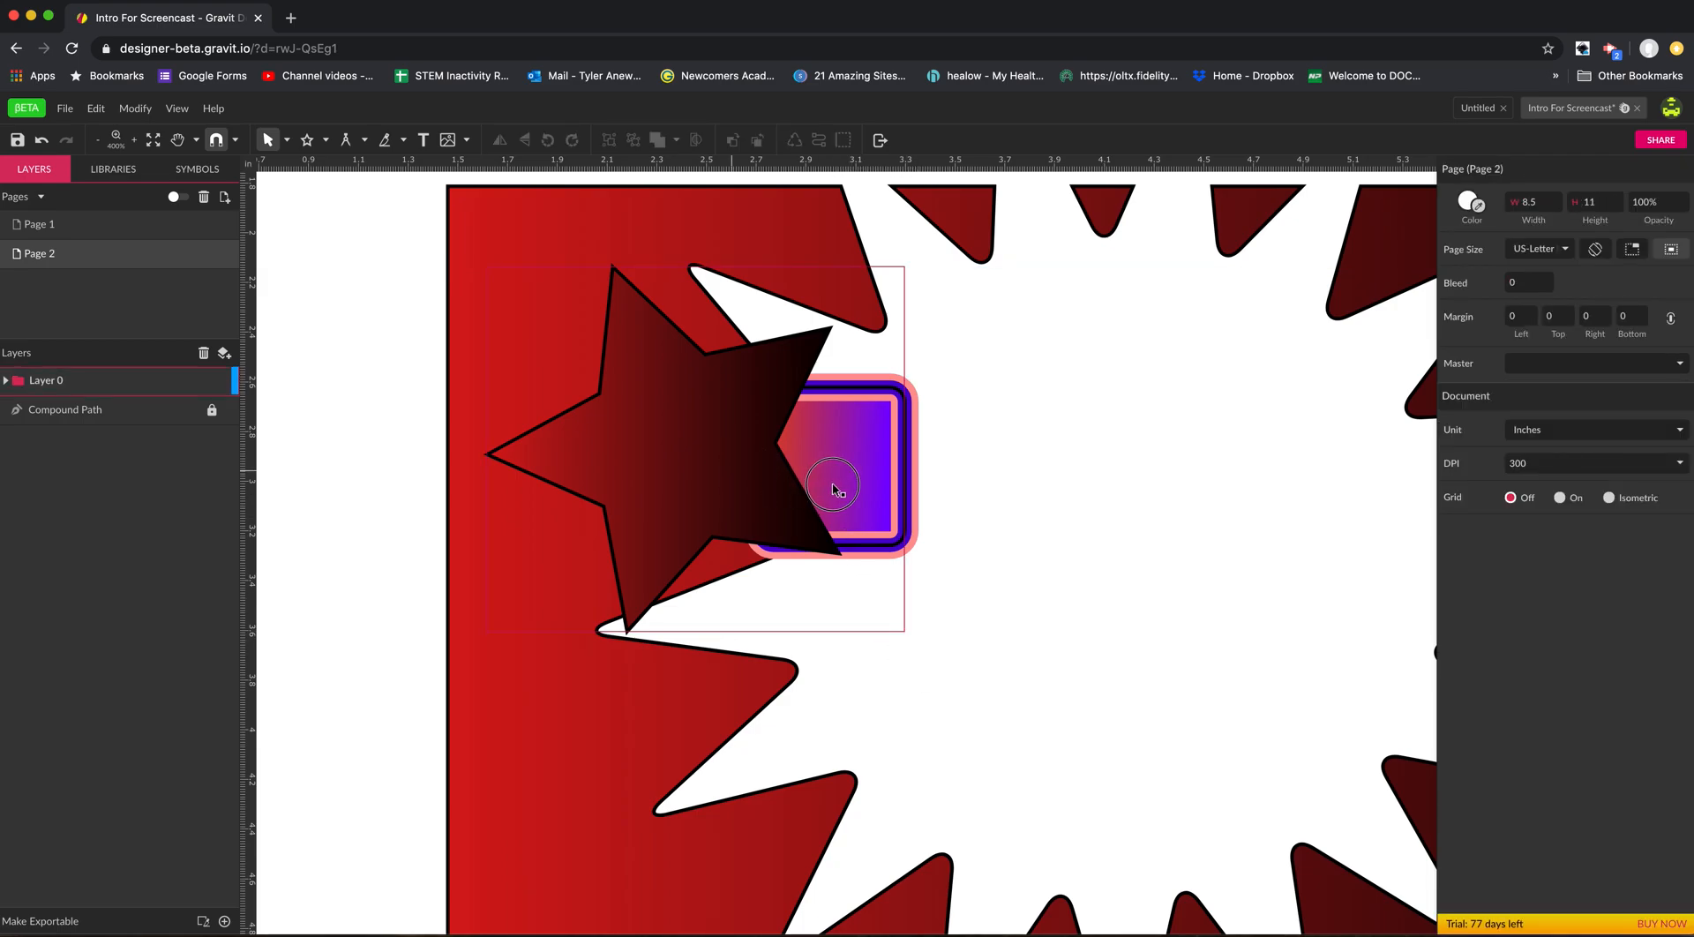
left_click_drag(732, 470, 833, 484)
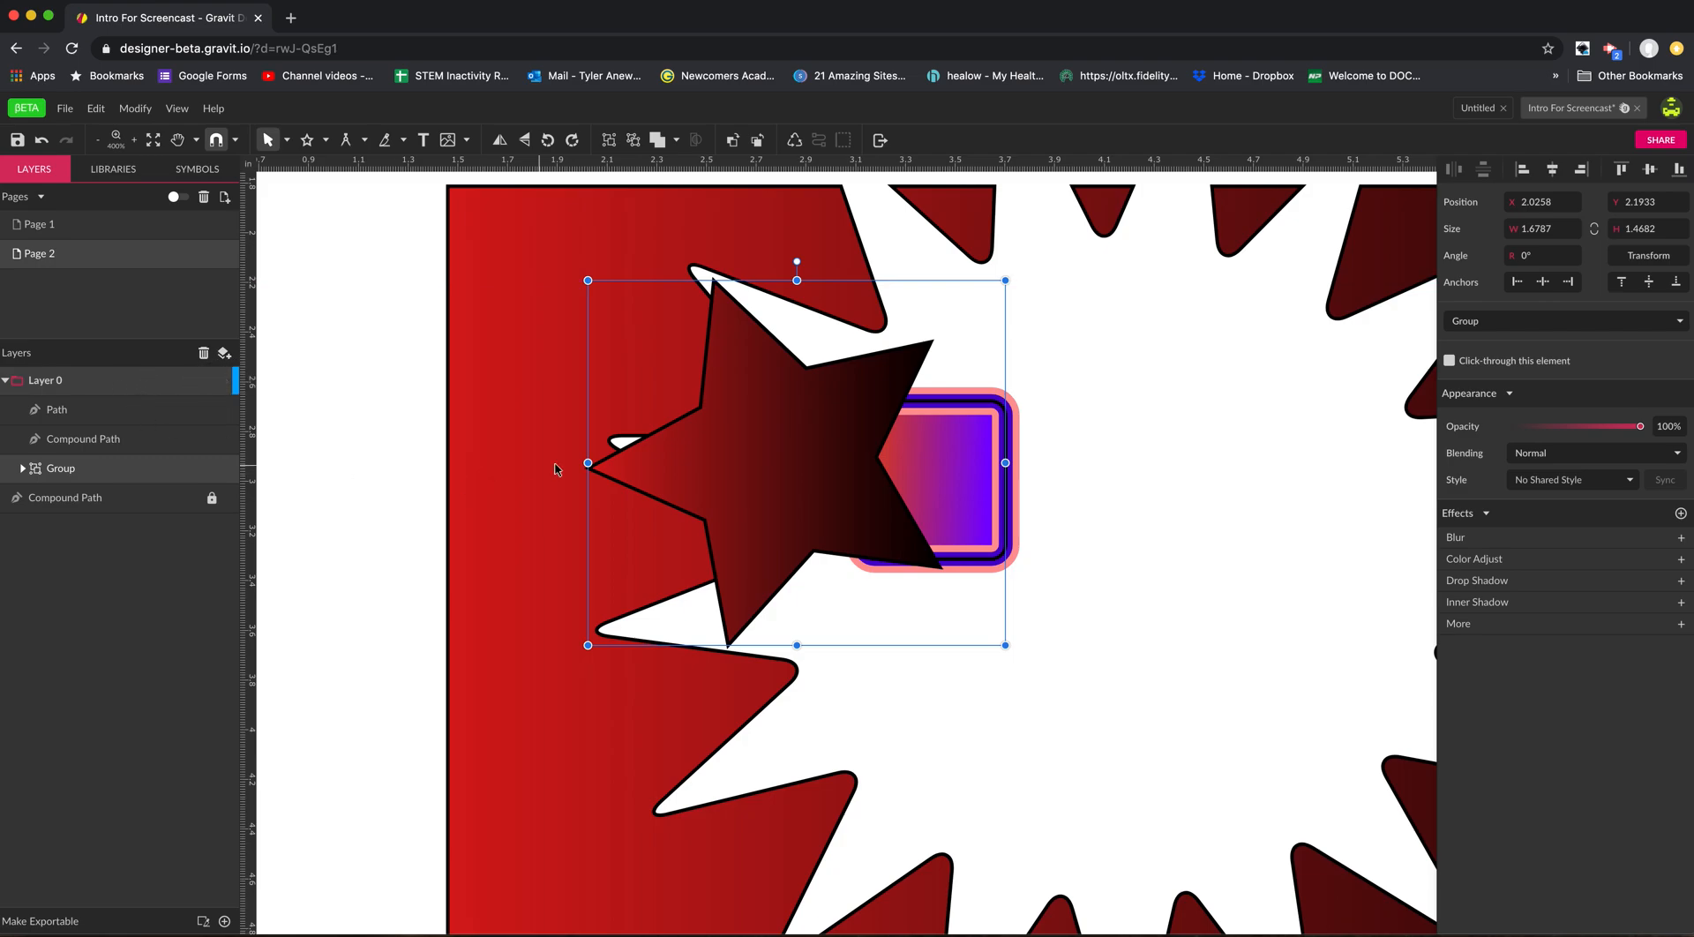
left_click_drag(741, 477, 551, 516)
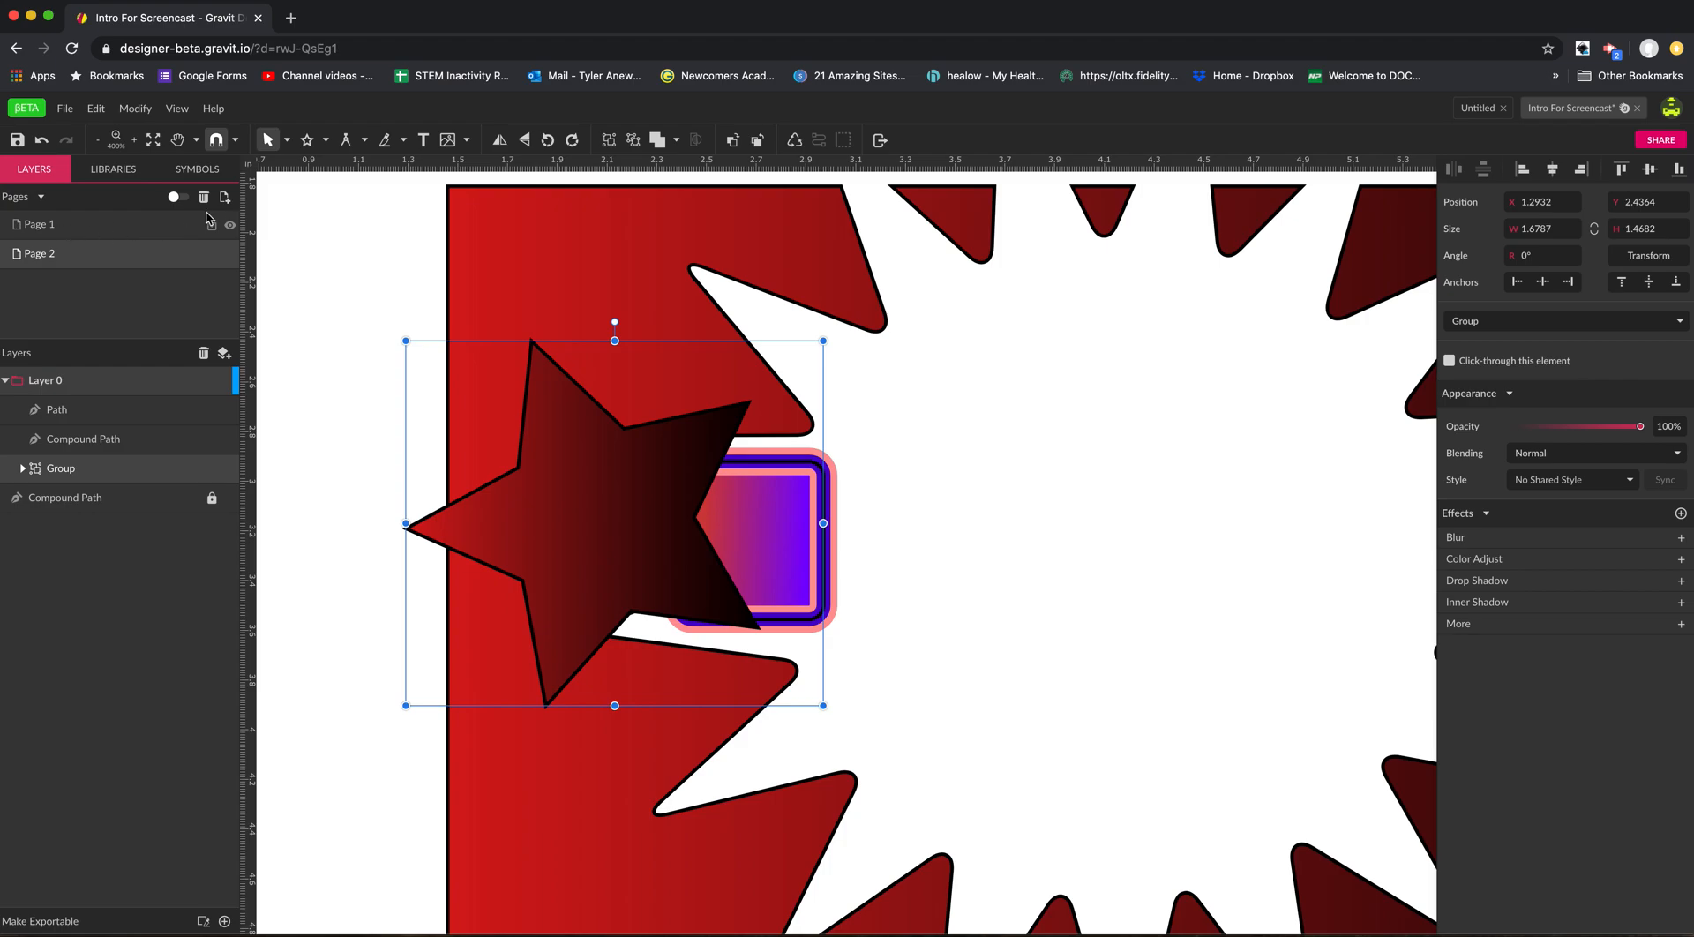
View the contents of Page 1 and return to Page 2.
key("z")
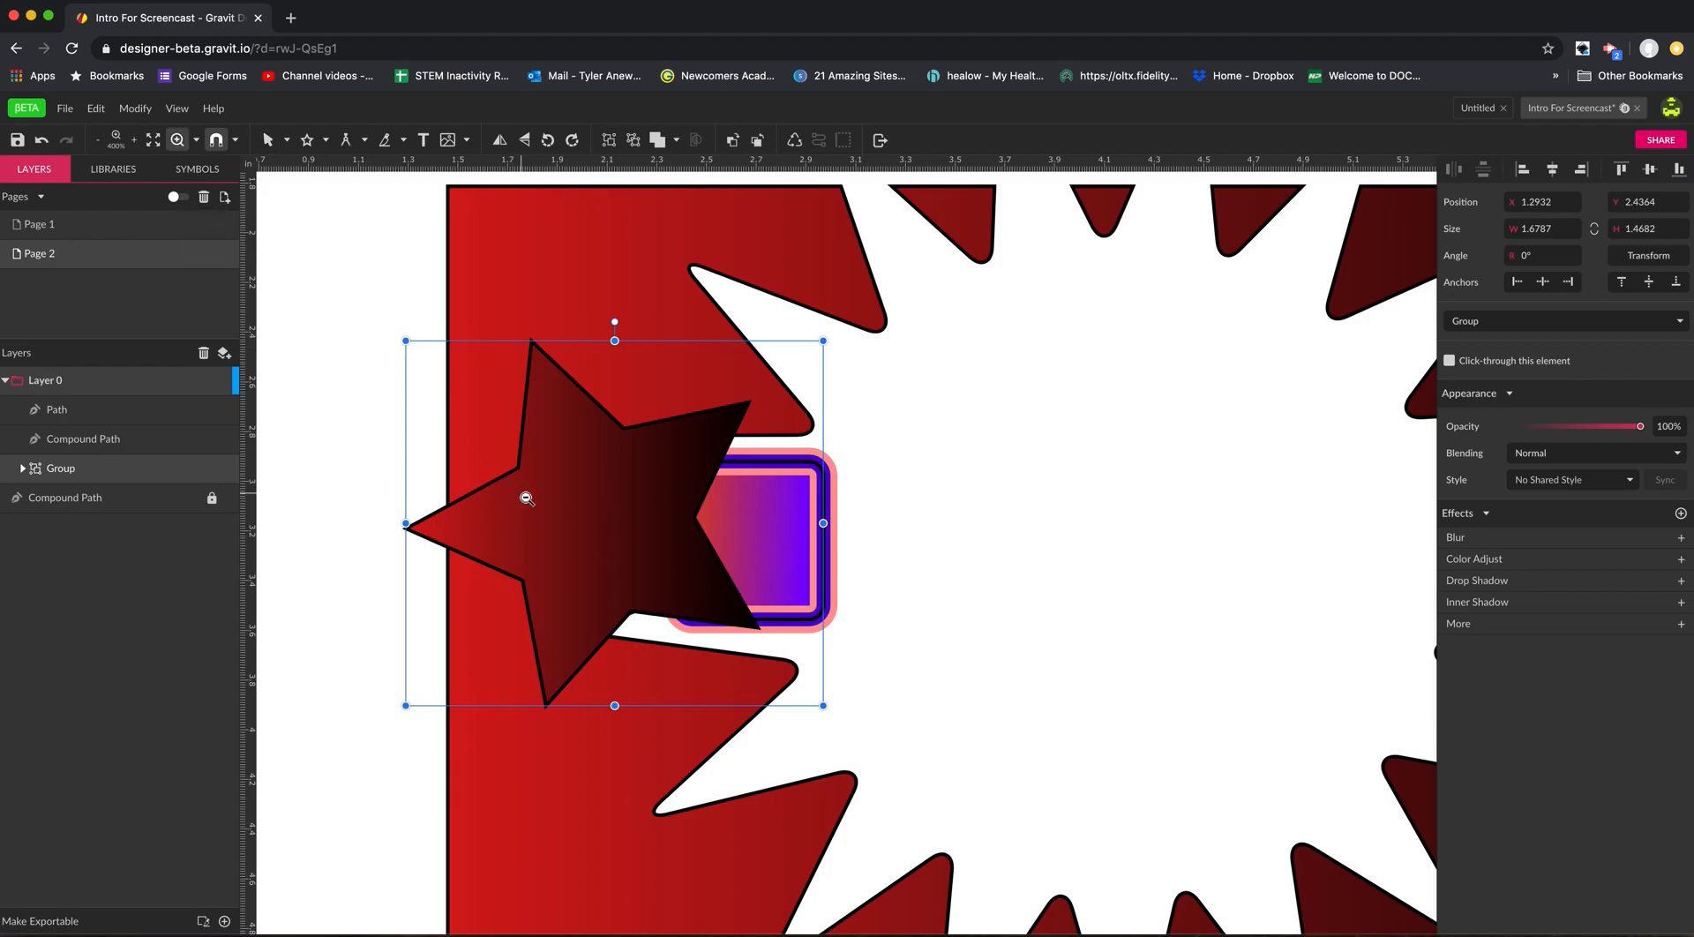
left_click(538, 497, "alt")
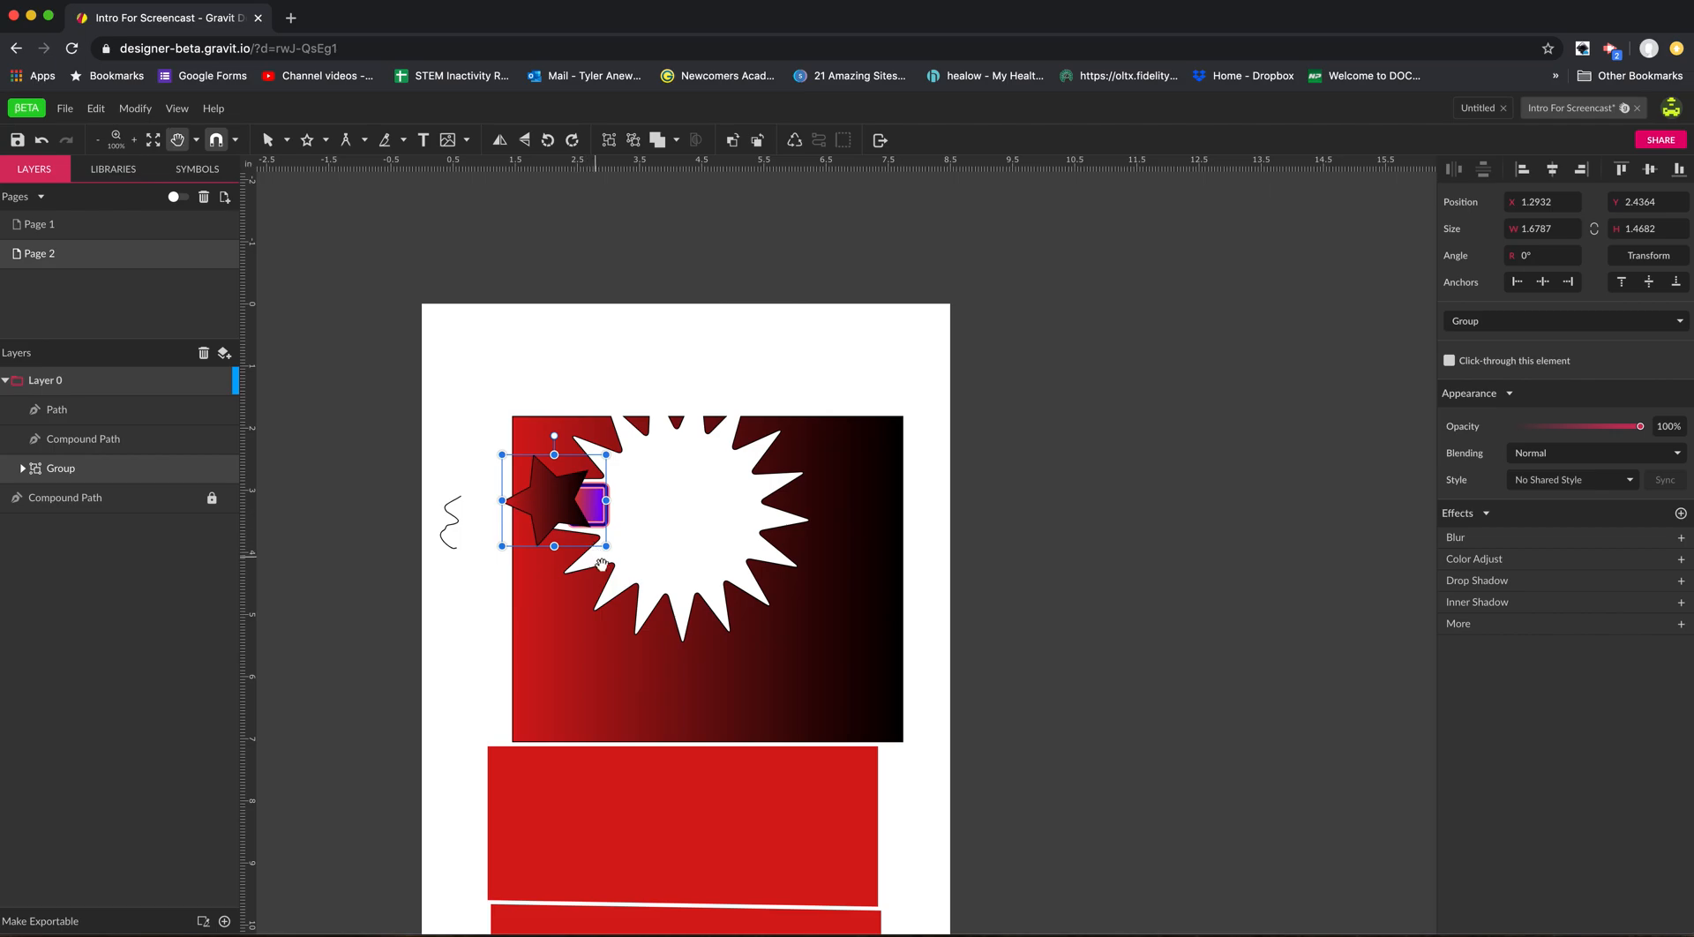
scroll(583, 490, "down", 3)
left_click_drag(641, 462, 648, 506)
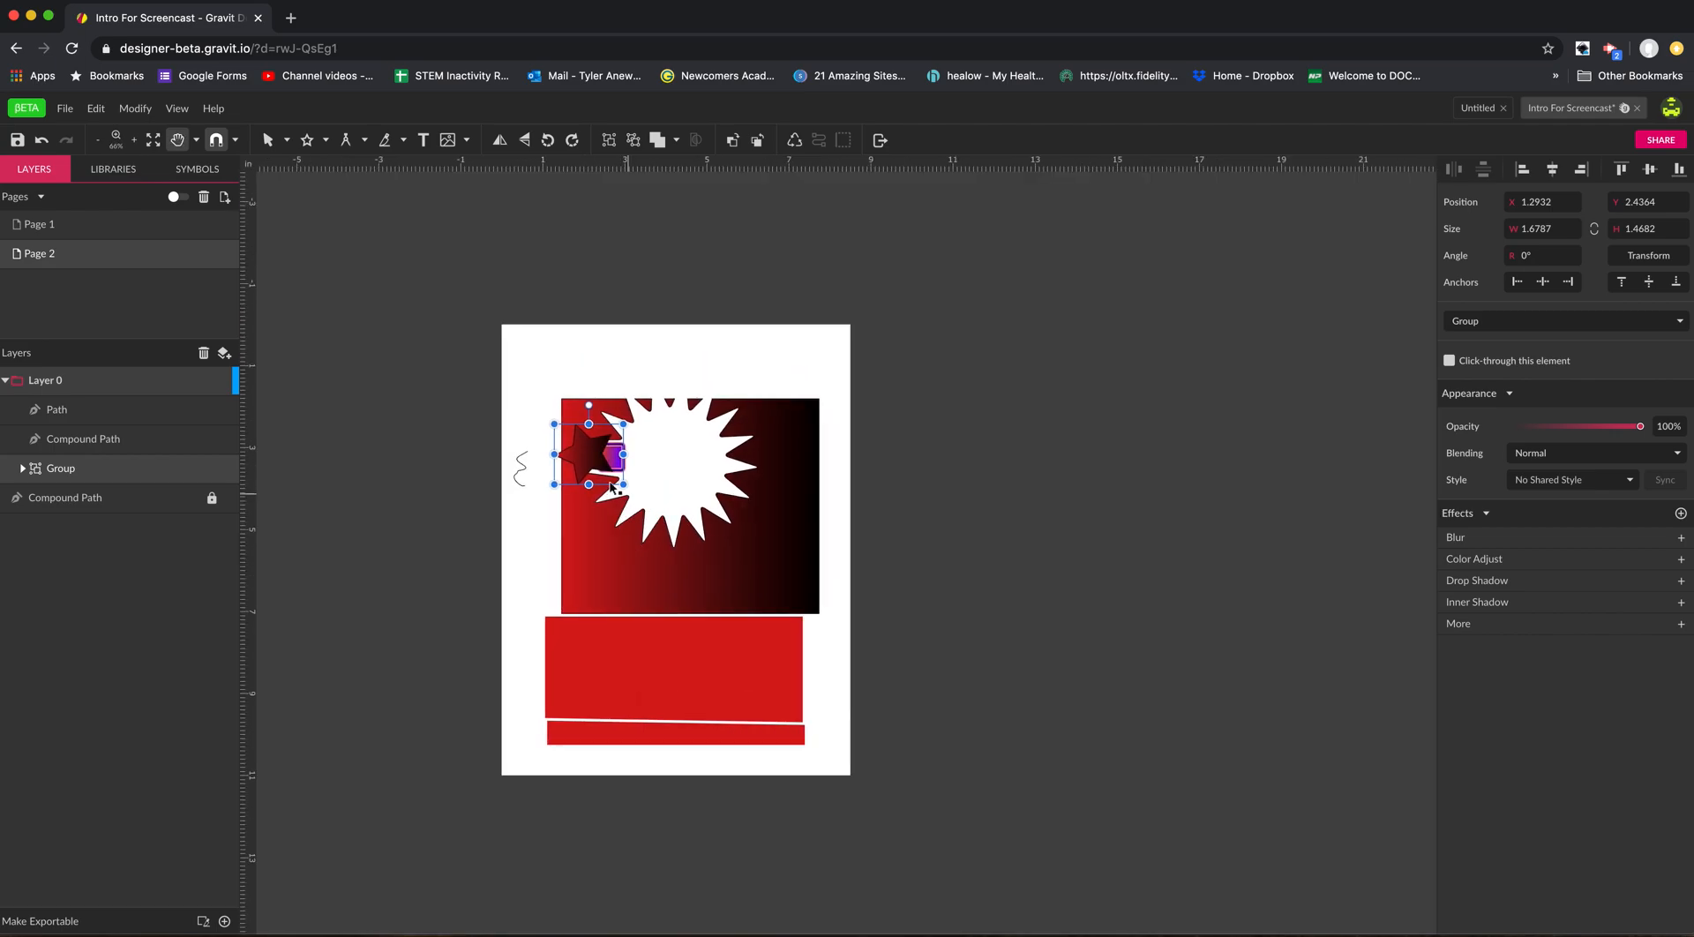
left_click(96, 234)
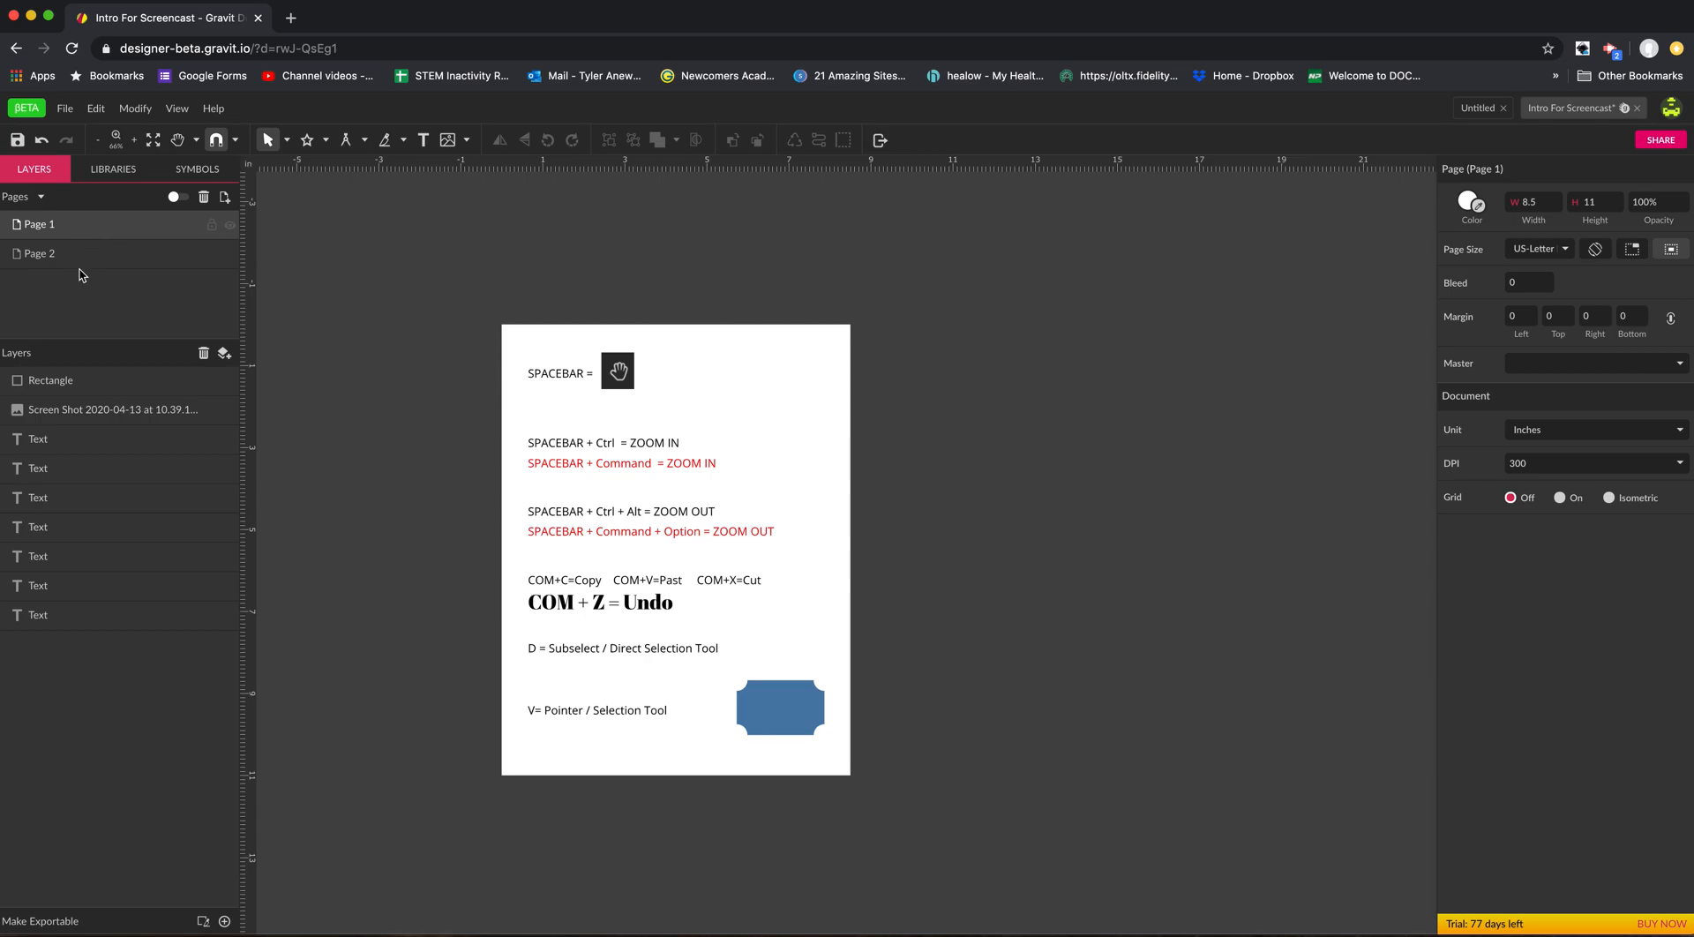
left_click(87, 260)
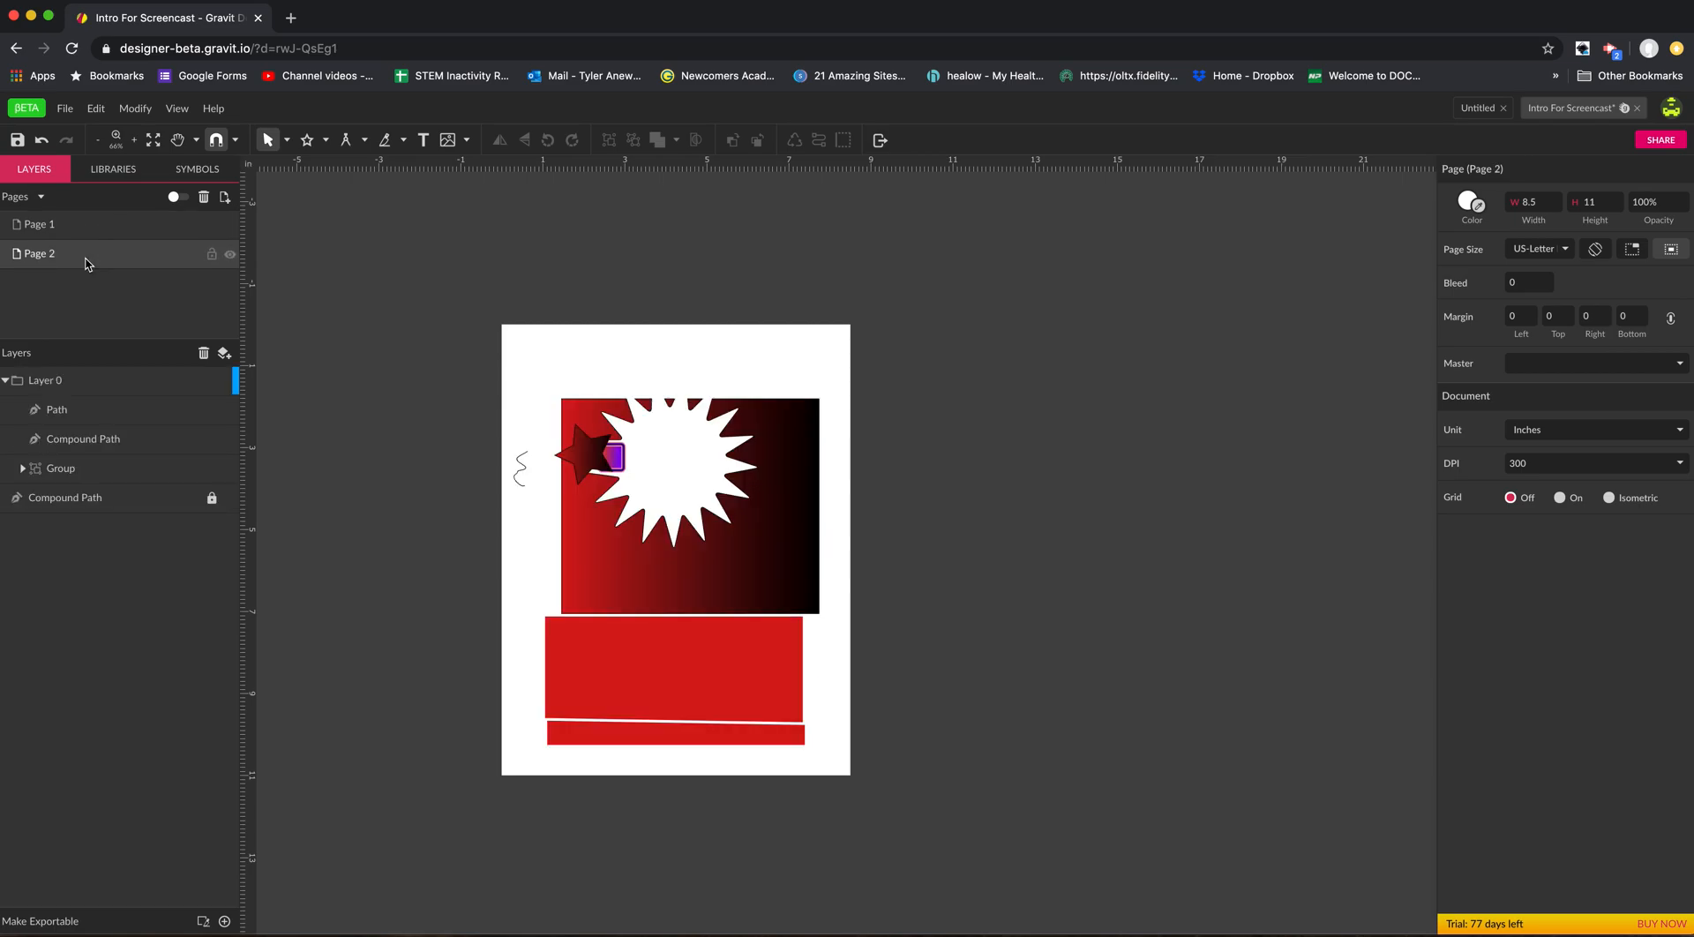
Create a new page and draw a five-pointed star about 3.14 × 3.06 in near its upper left corner.
left_click(226, 199)
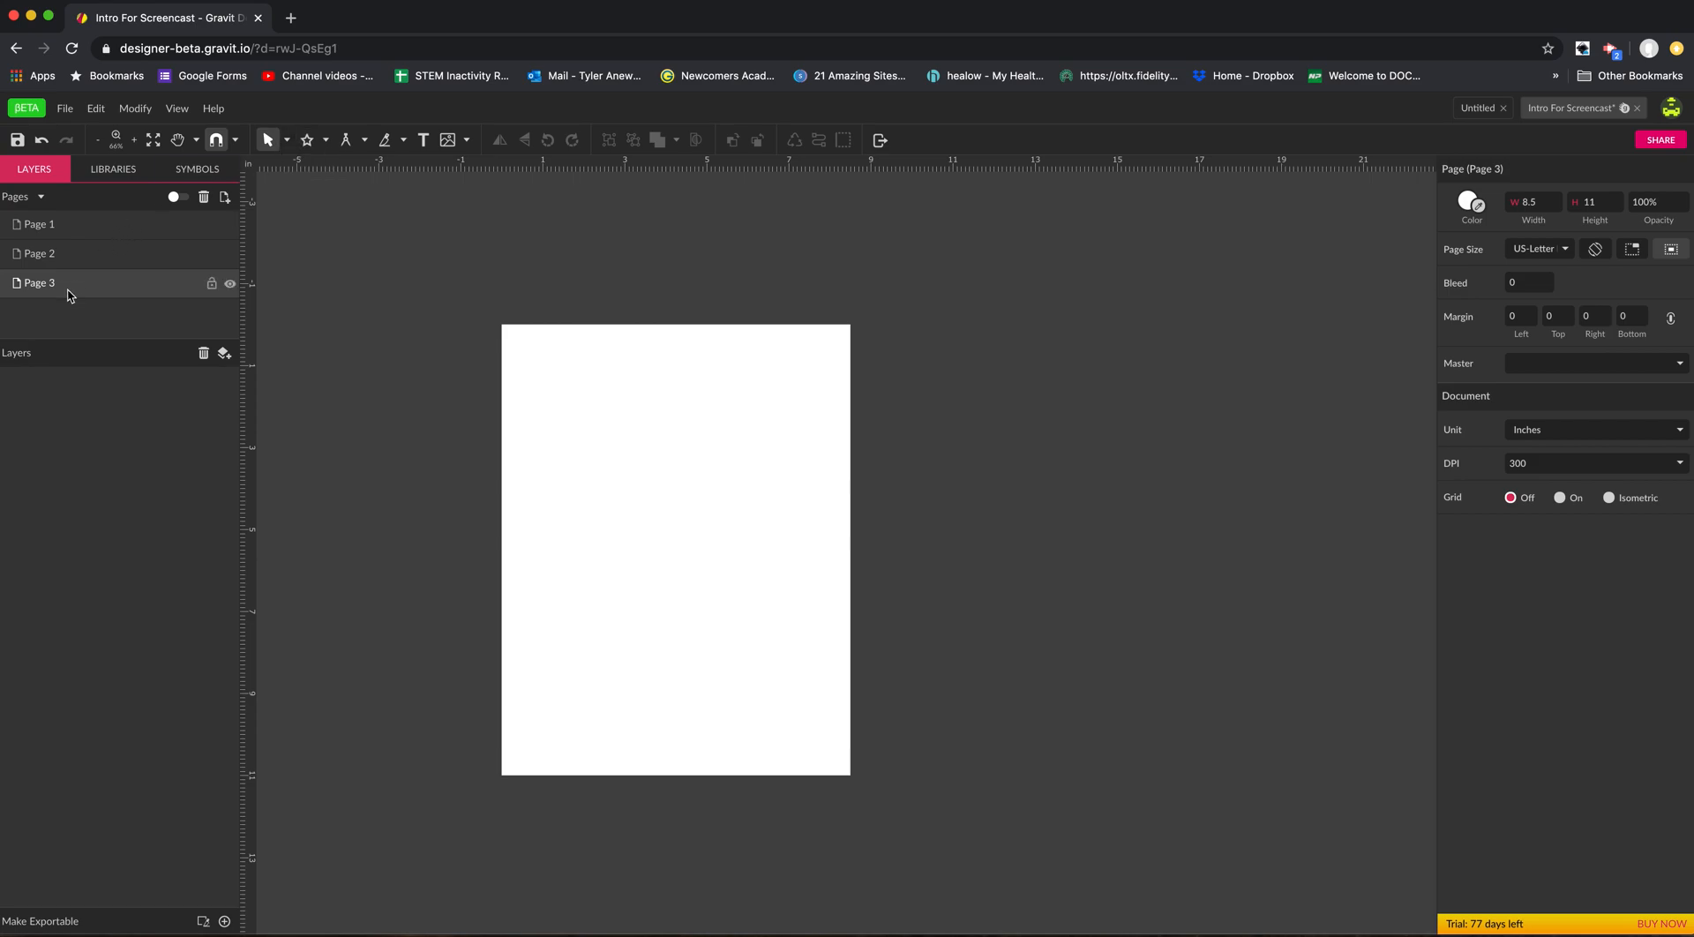
left_click(307, 139)
mouse_move(562, 408)
left_mouse_down()
mouse_move(607, 460)
mouse_move(600, 428)
mouse_move(634, 436)
left_mouse_up()
Draw an upright rectangle that overlaps the lower half of the star and extends below it.
left_click(324, 139)
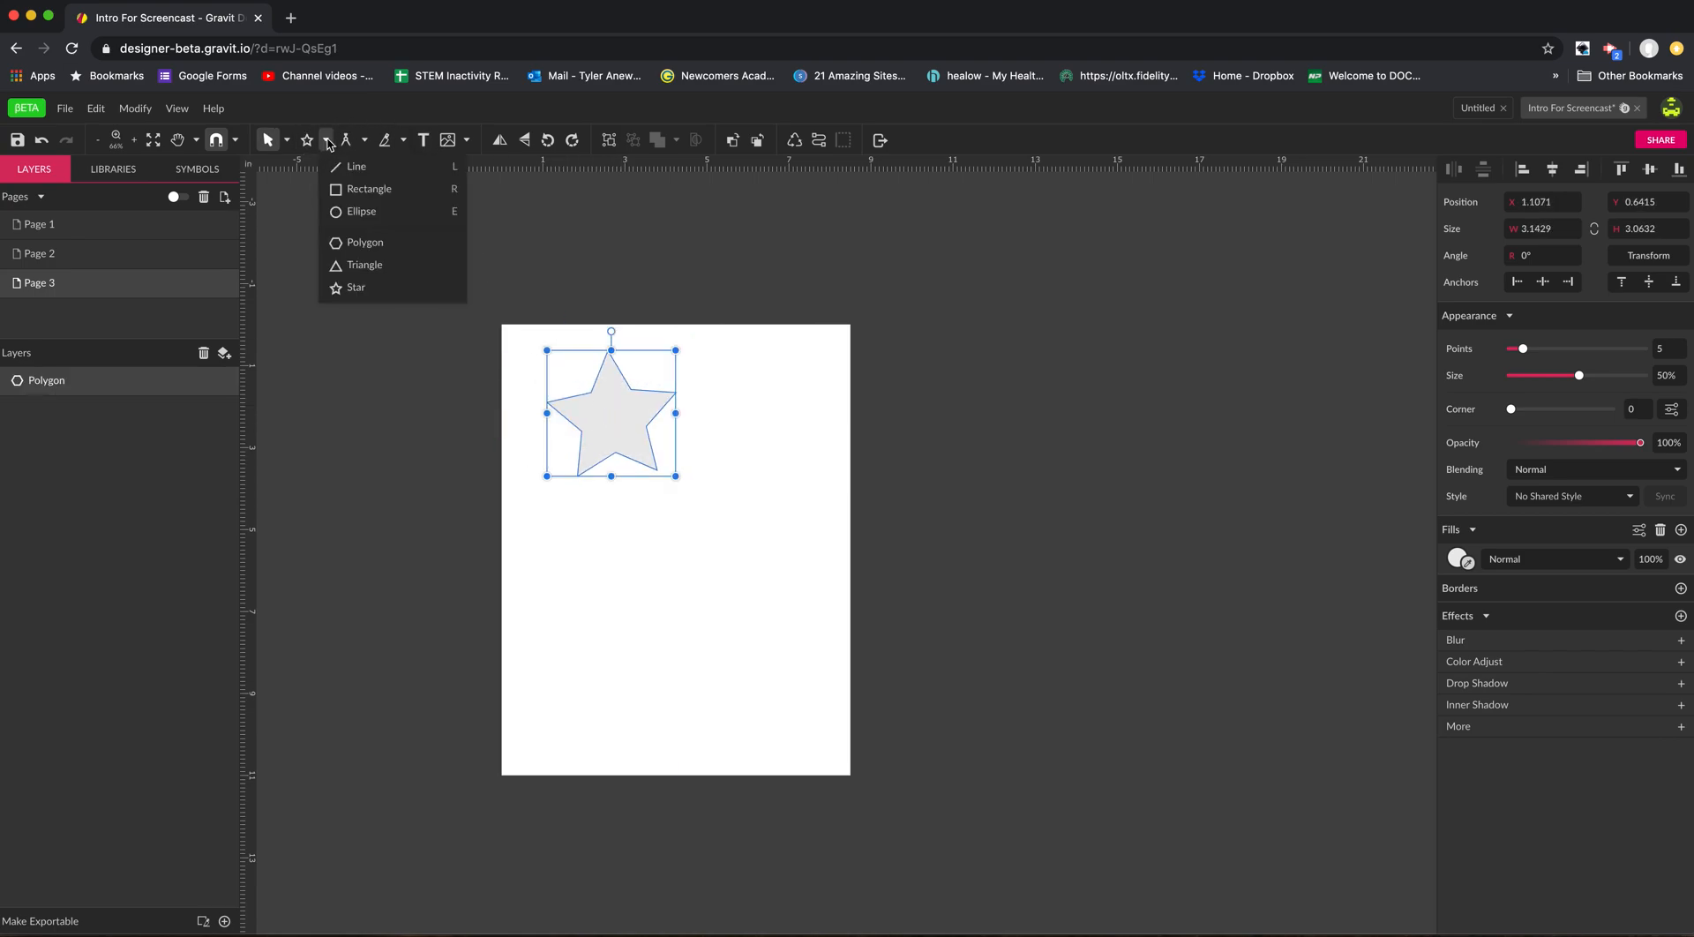
left_click(352, 187)
left_click_drag(575, 416, 649, 540)
Combine the star and rectangle with Union and move the compound shape to about X 2.35 in, Y 1.21 in.
left_click_drag(529, 374, 629, 465)
left_click(676, 140)
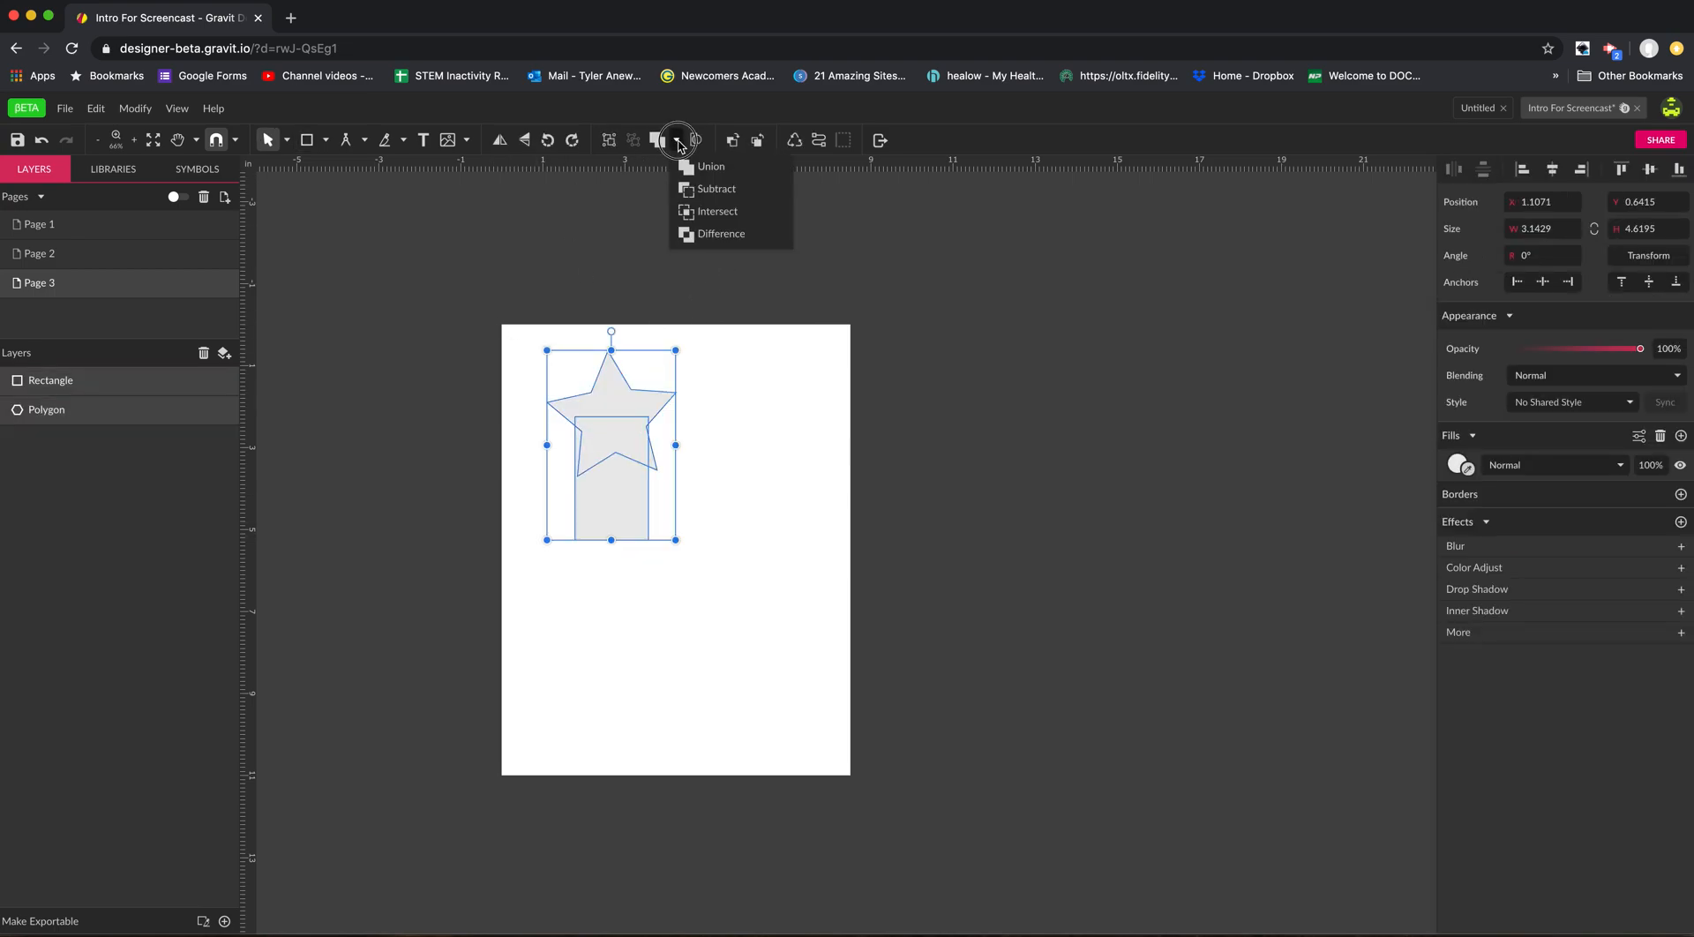
left_click(687, 165)
left_click_drag(668, 451, 719, 474)
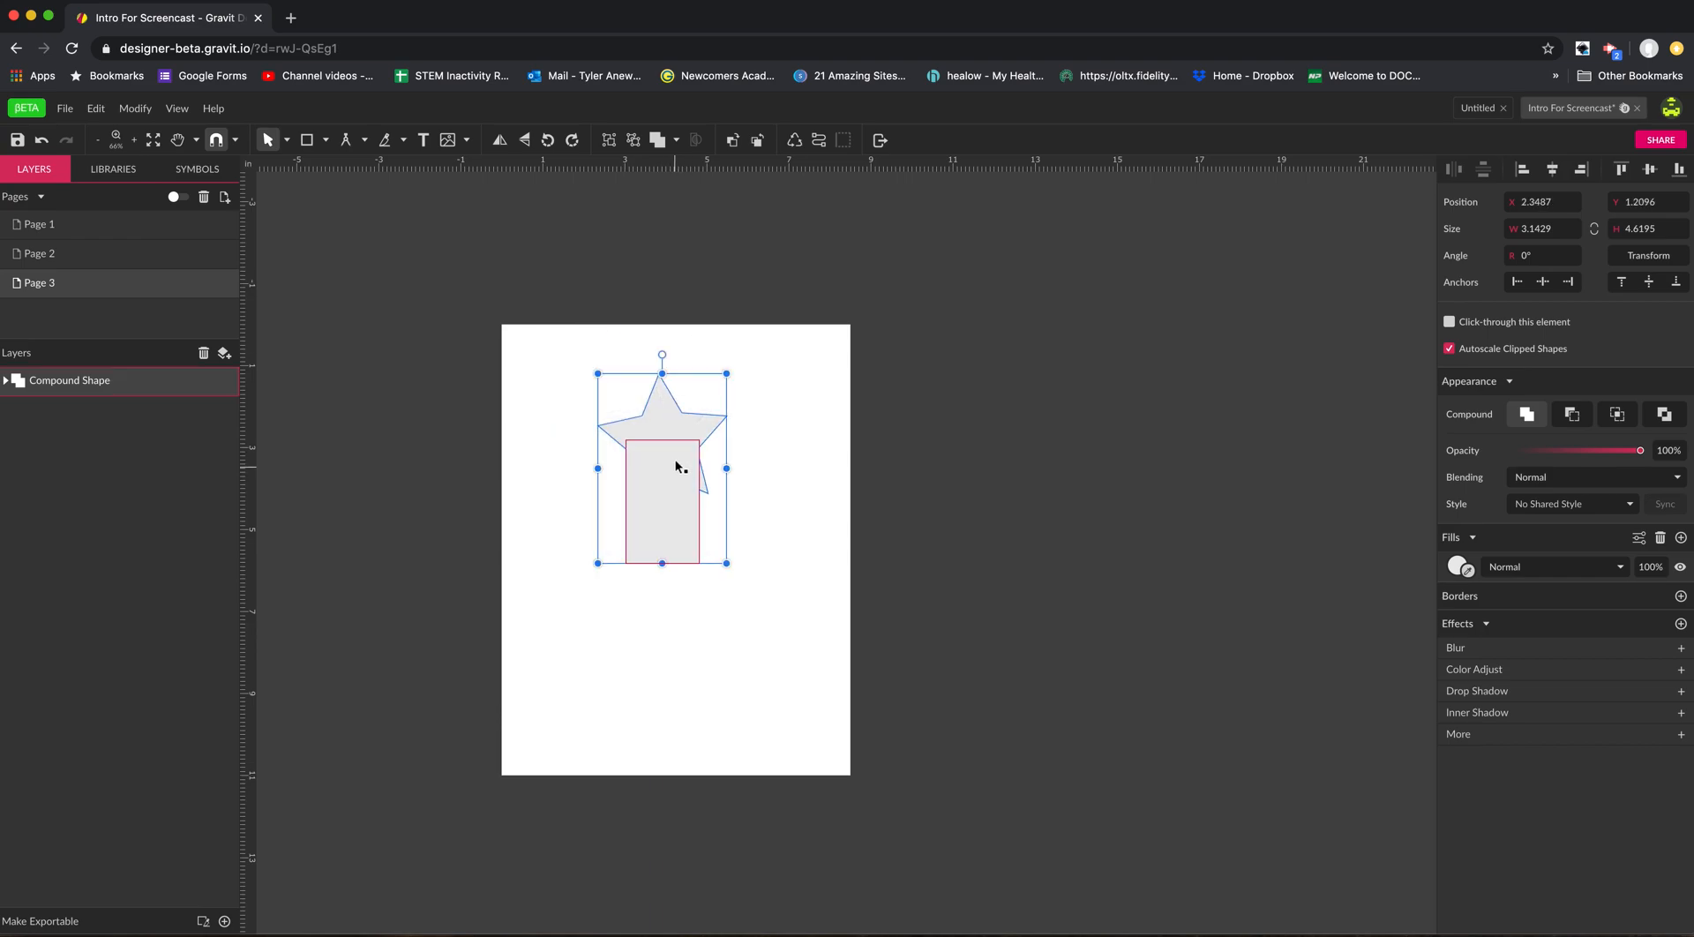
Copy the compound shape from Page 3 onto Page 2 and place it at about X 3.03 in, Y 0.78 in.
left_click(55, 261)
left_click(80, 288)
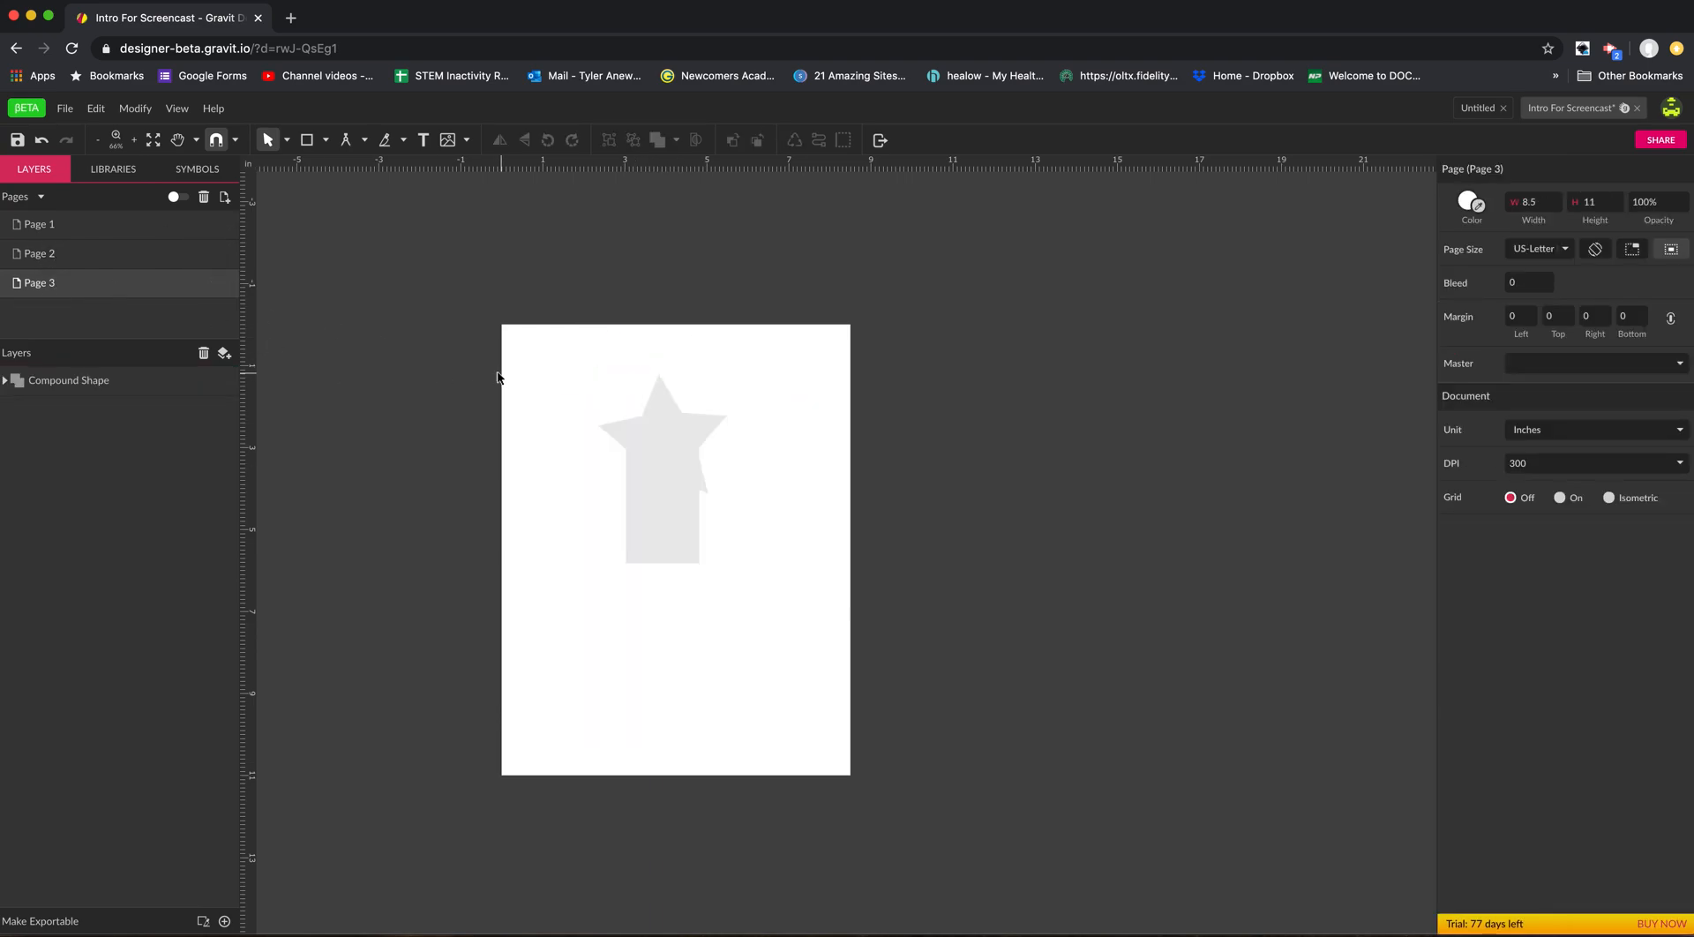
left_click(680, 474)
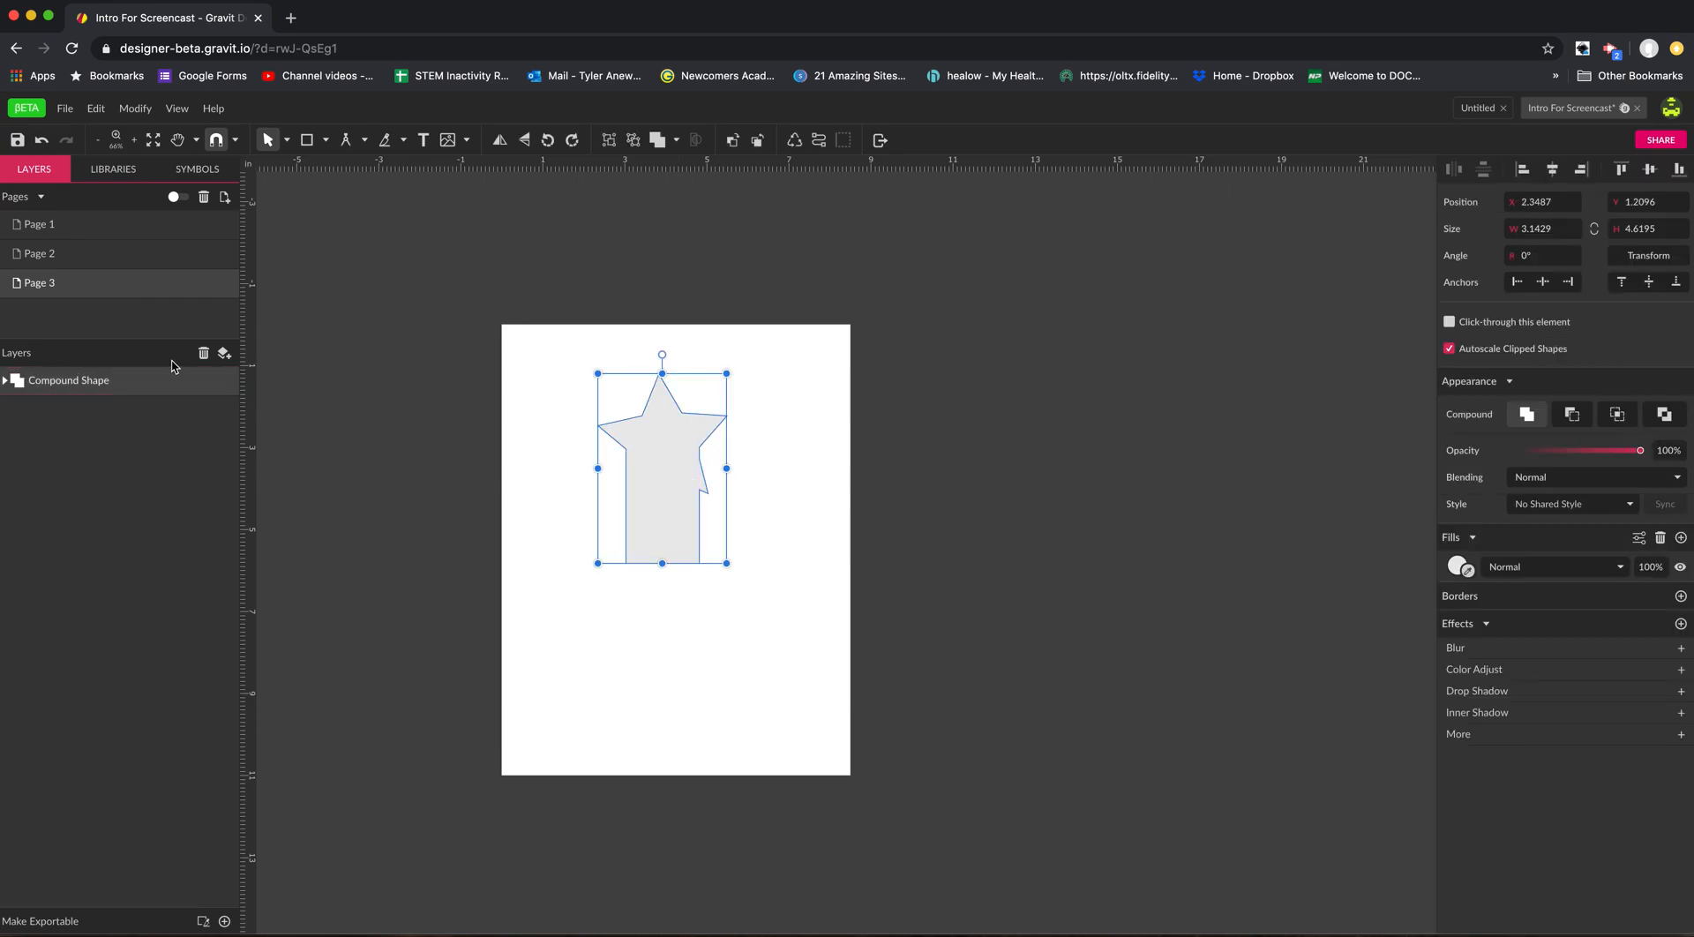
left_click(93, 259)
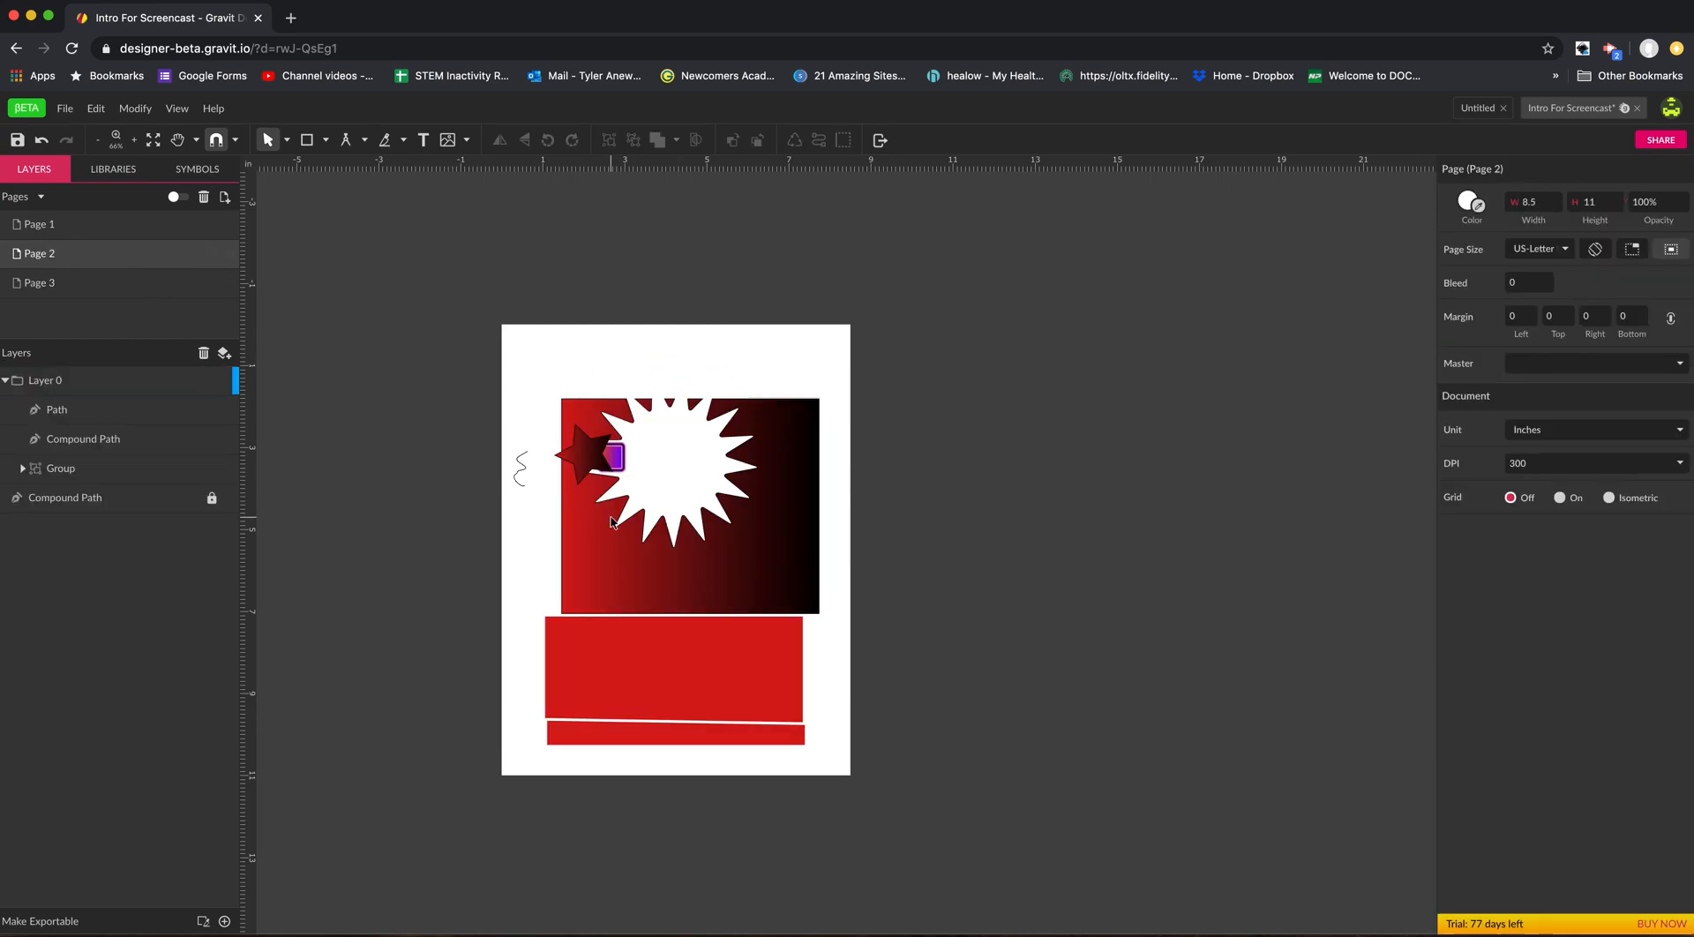
key("super+v")
mouse_move(657, 413)
left_mouse_down()
mouse_move(696, 424)
mouse_move(713, 392)
mouse_move(684, 396)
left_mouse_up()
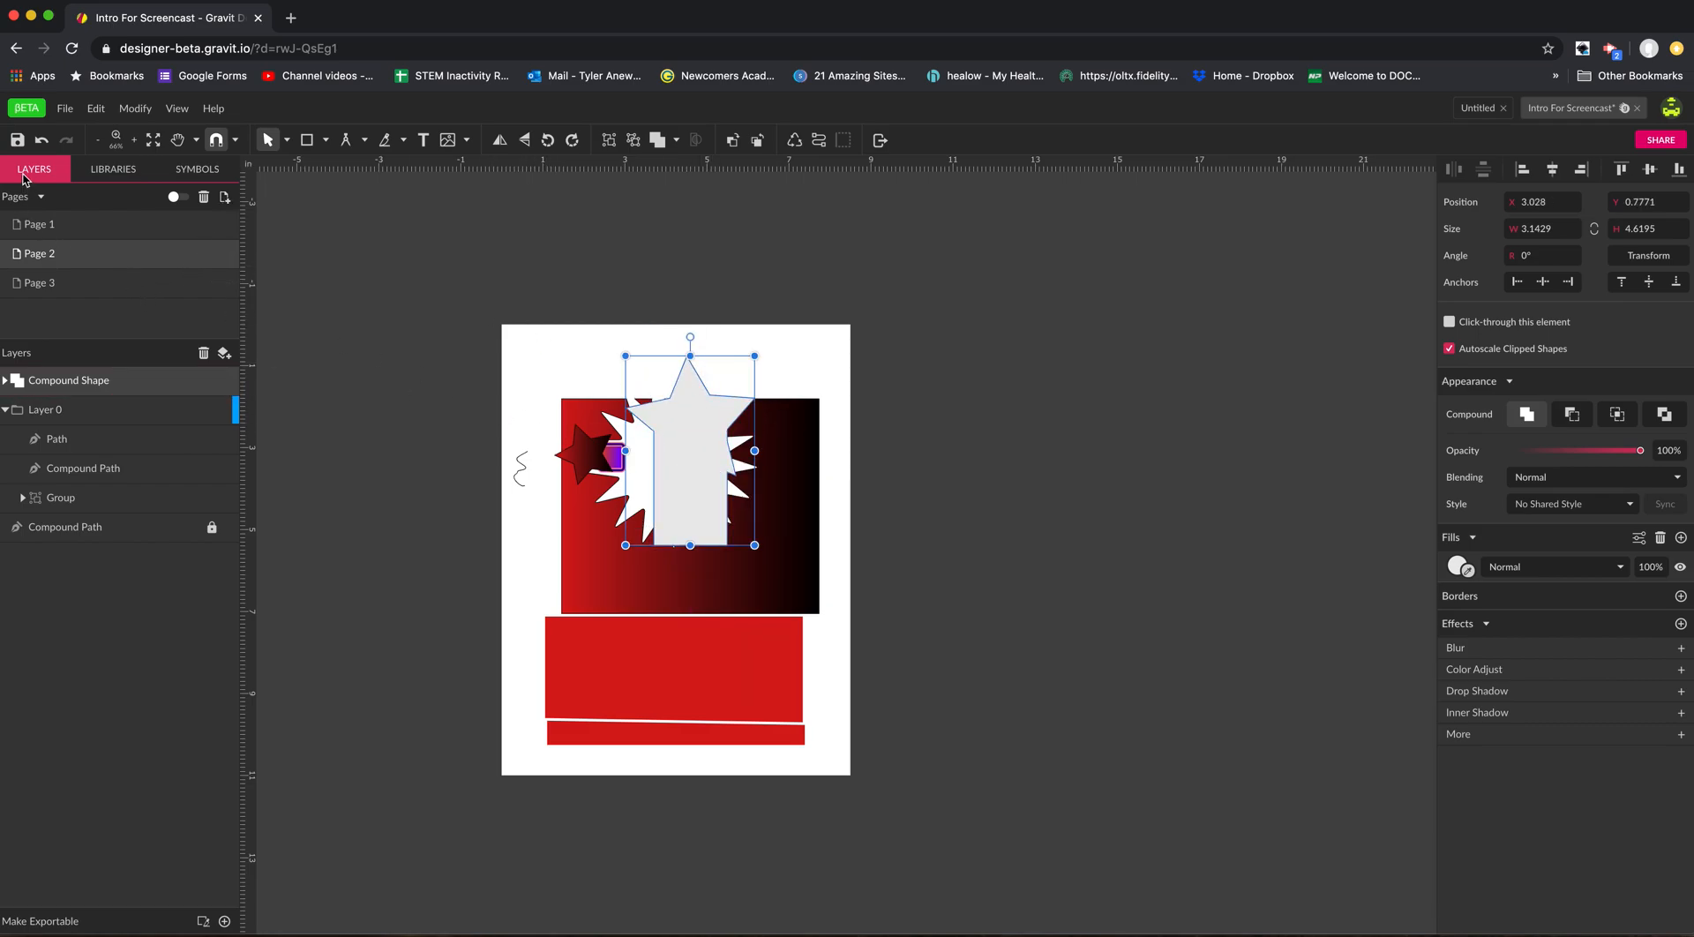
Add a hexagon, a six-pointed star and an eight-pointed star from the Shapes library to Page 2.
left_click(124, 176)
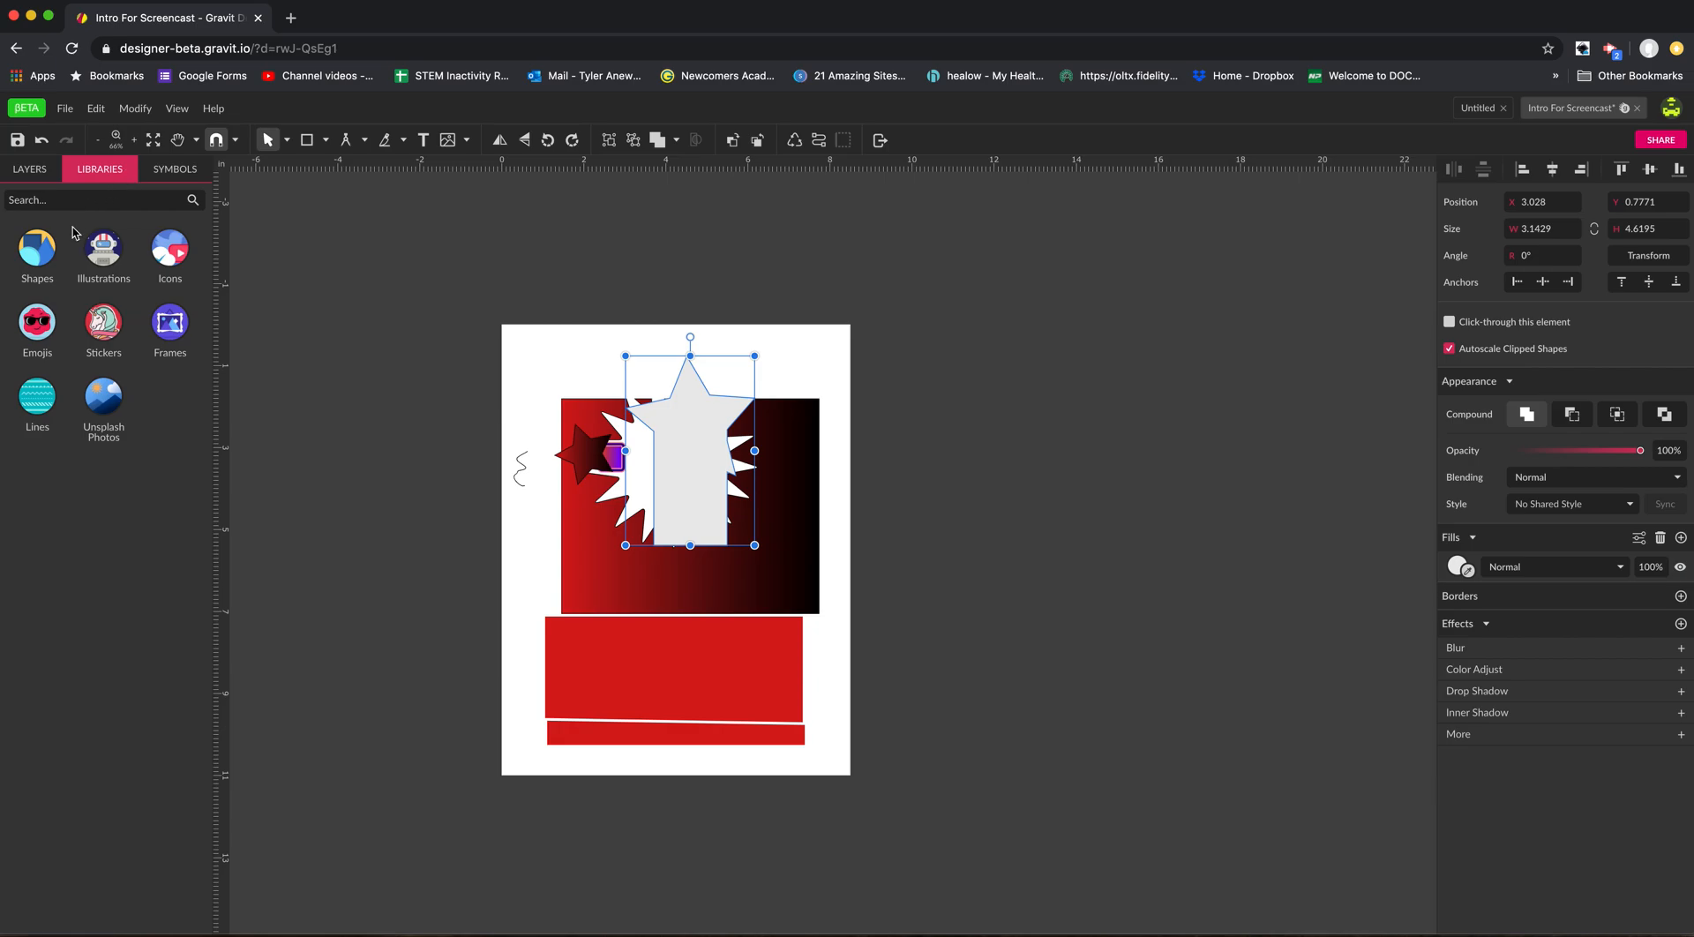
left_click(42, 263)
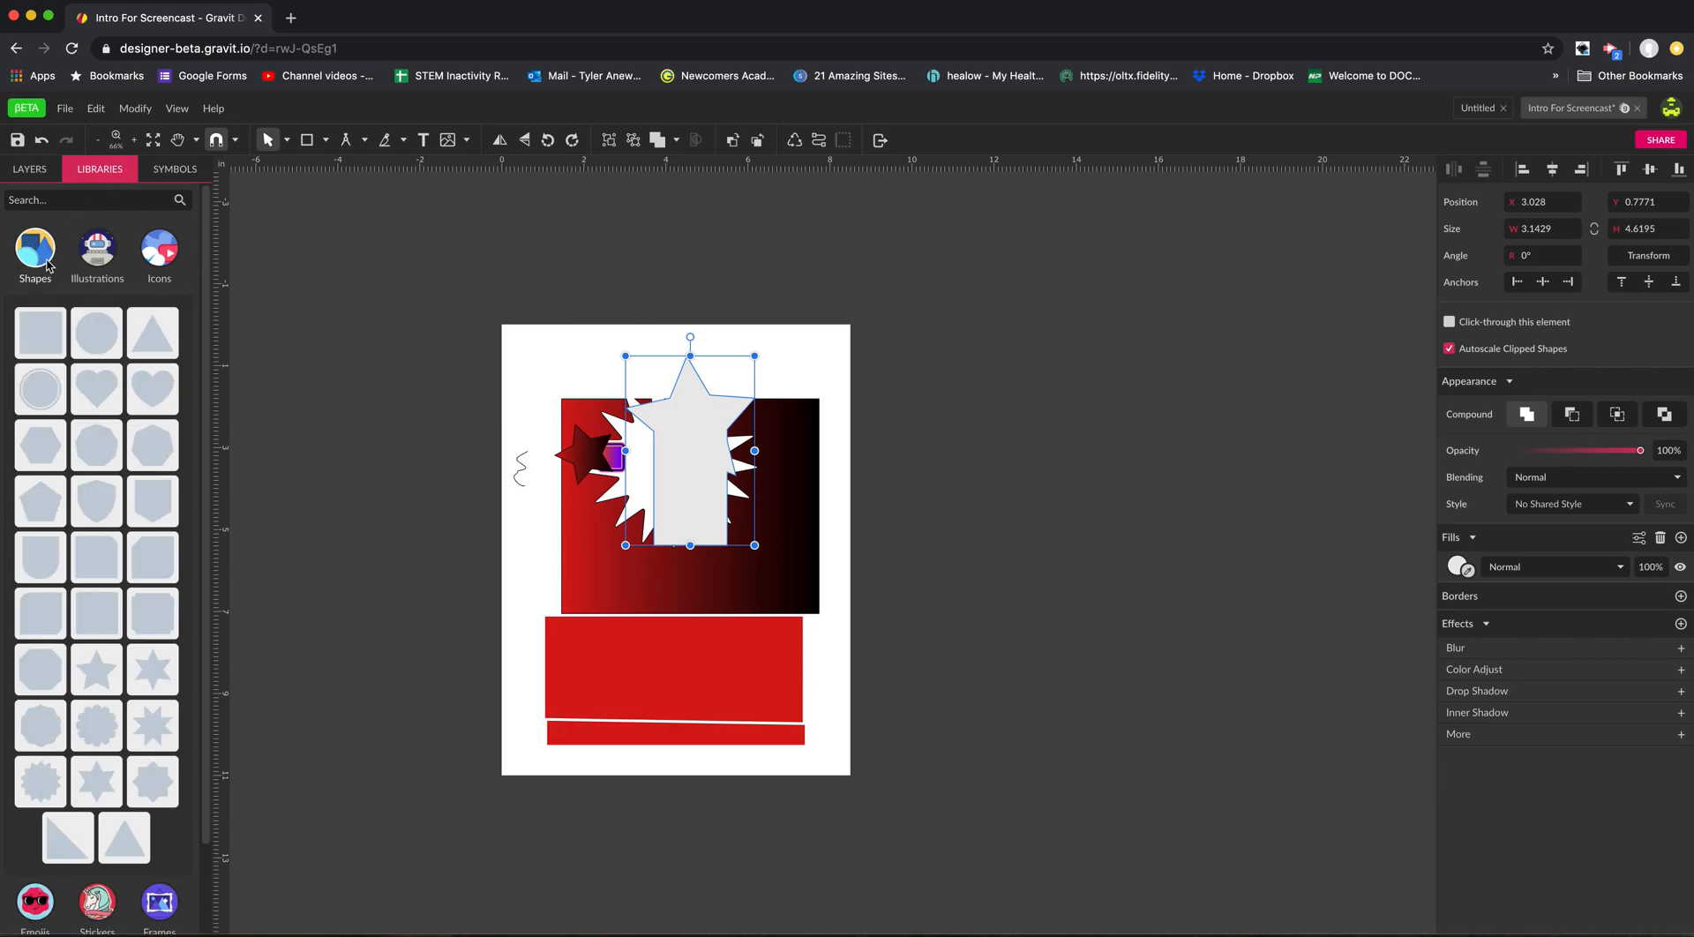
left_click_drag(40, 446, 563, 406)
left_click_drag(149, 682, 603, 660)
left_click_drag(153, 782, 737, 731)
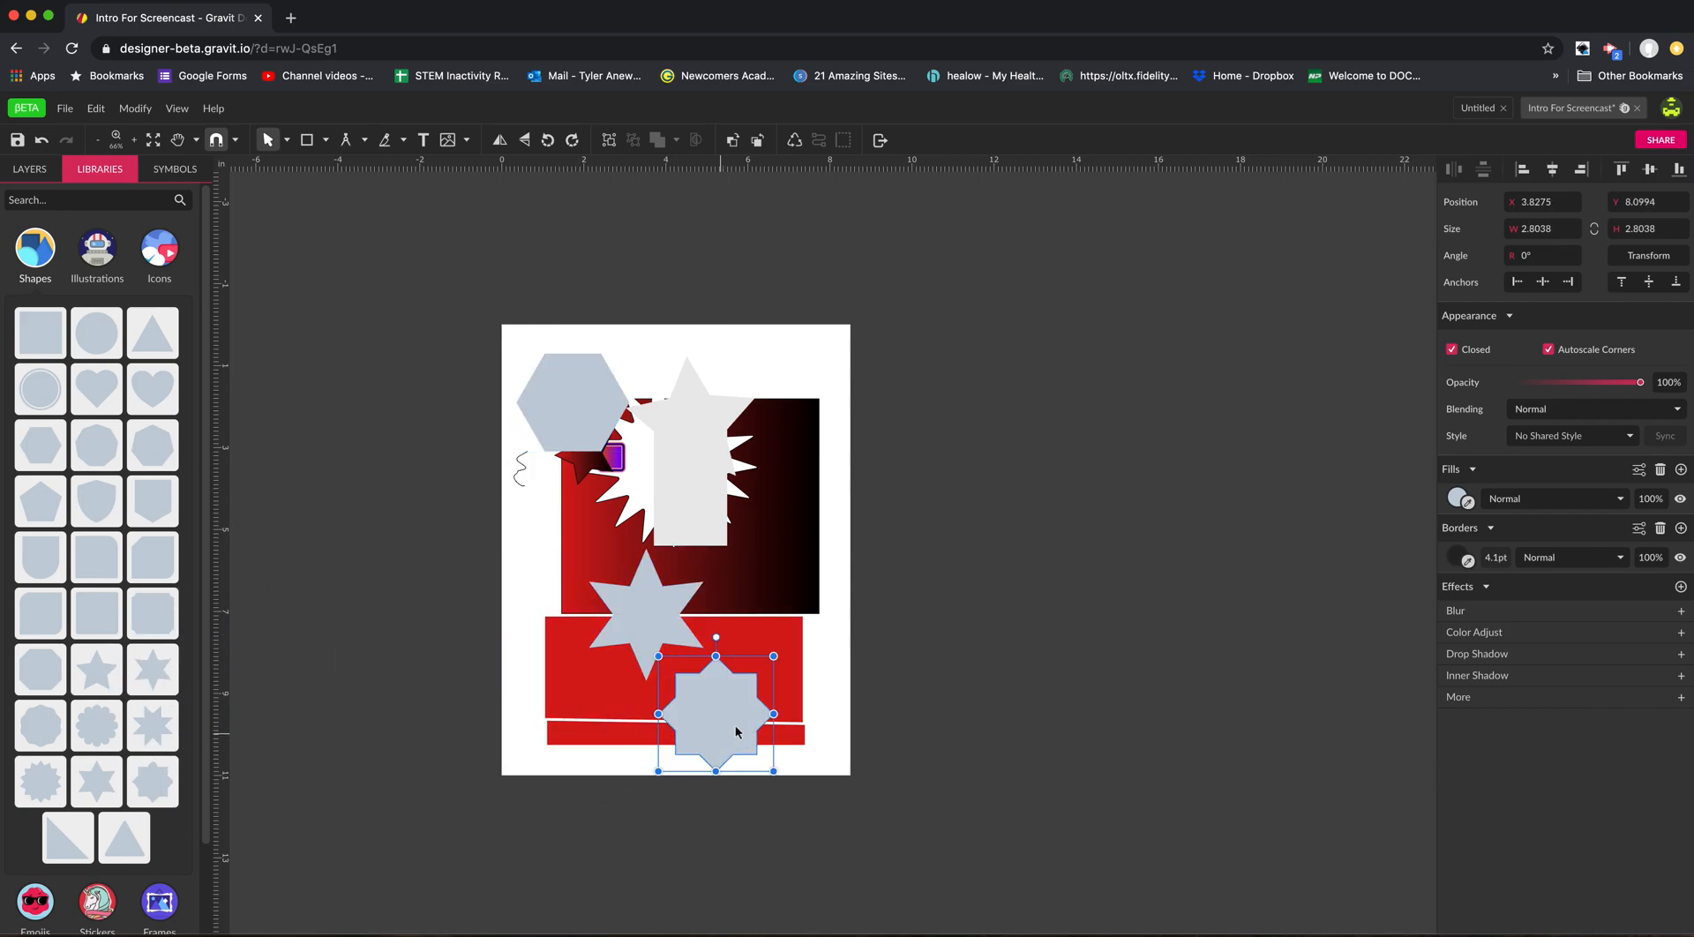
Browse the Illustrations and Icons libraries to examine the ready-made graphics they offer.
left_click(106, 265)
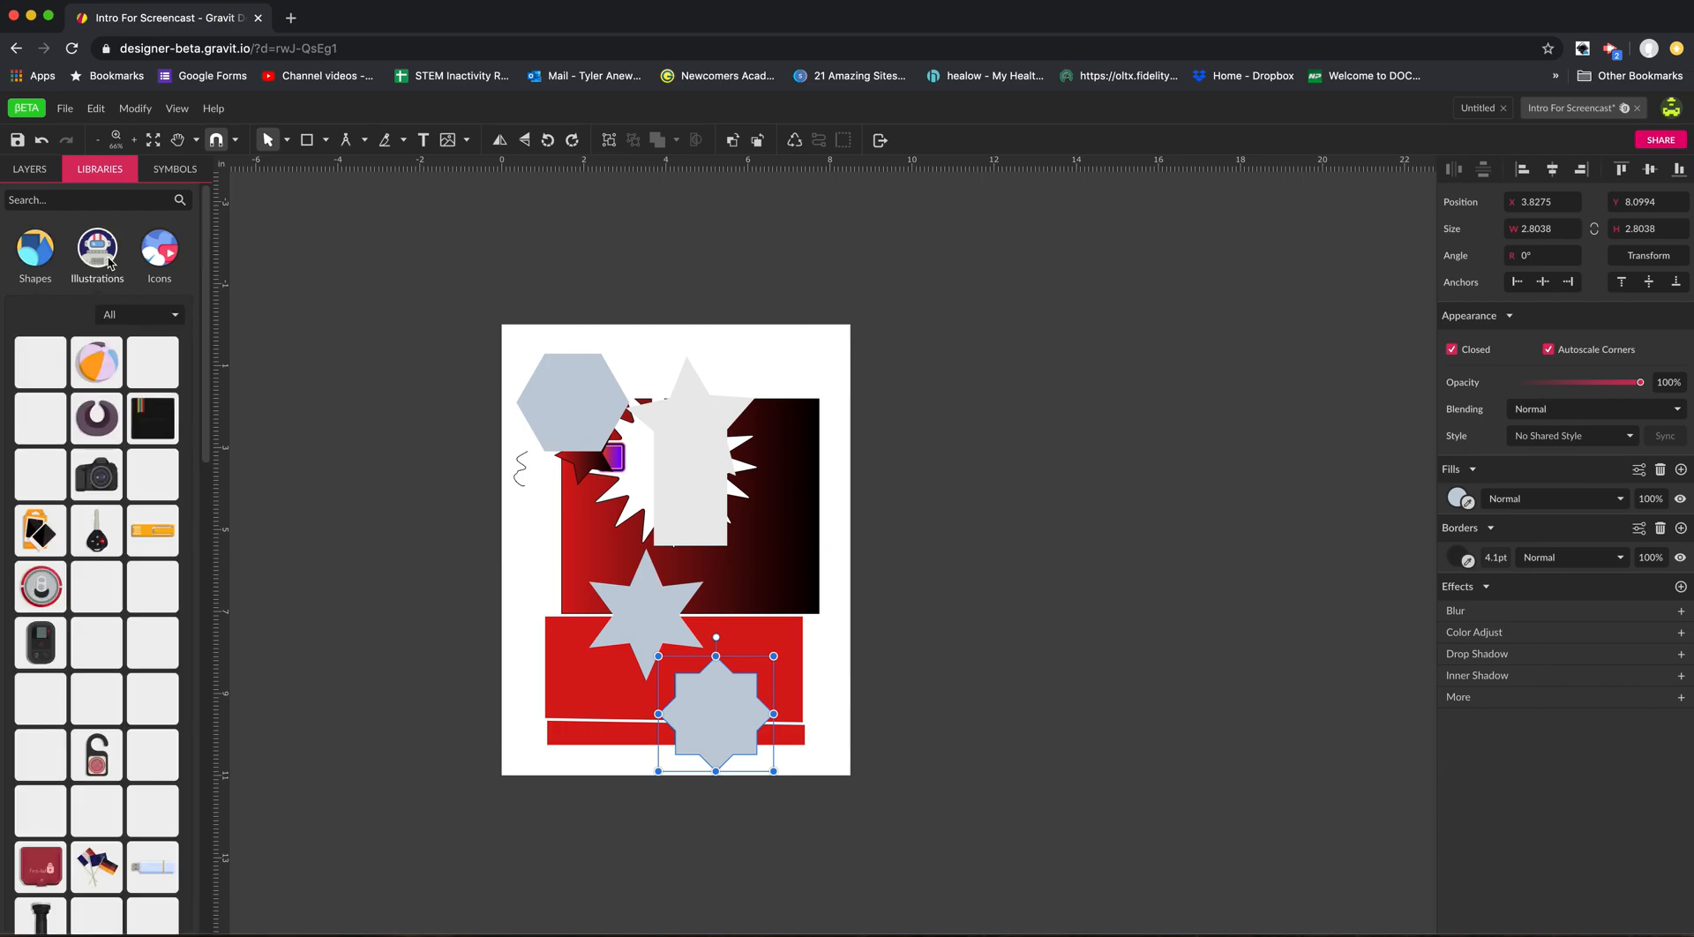
left_click(160, 256)
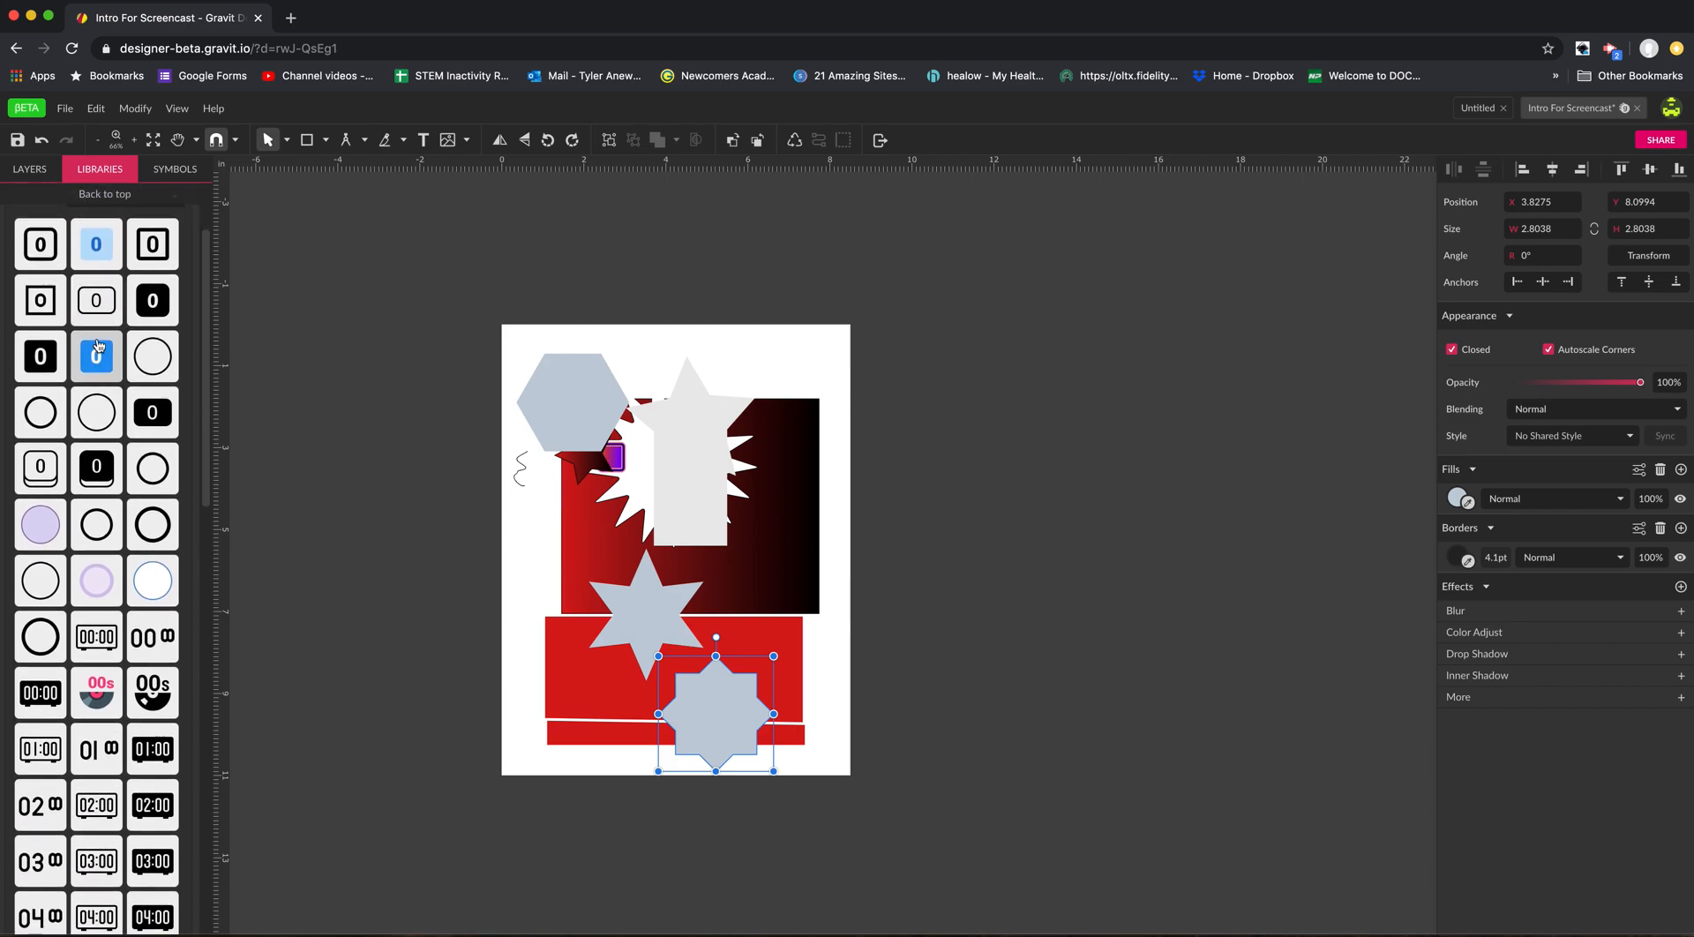
scroll(121, 360, "down", 15)
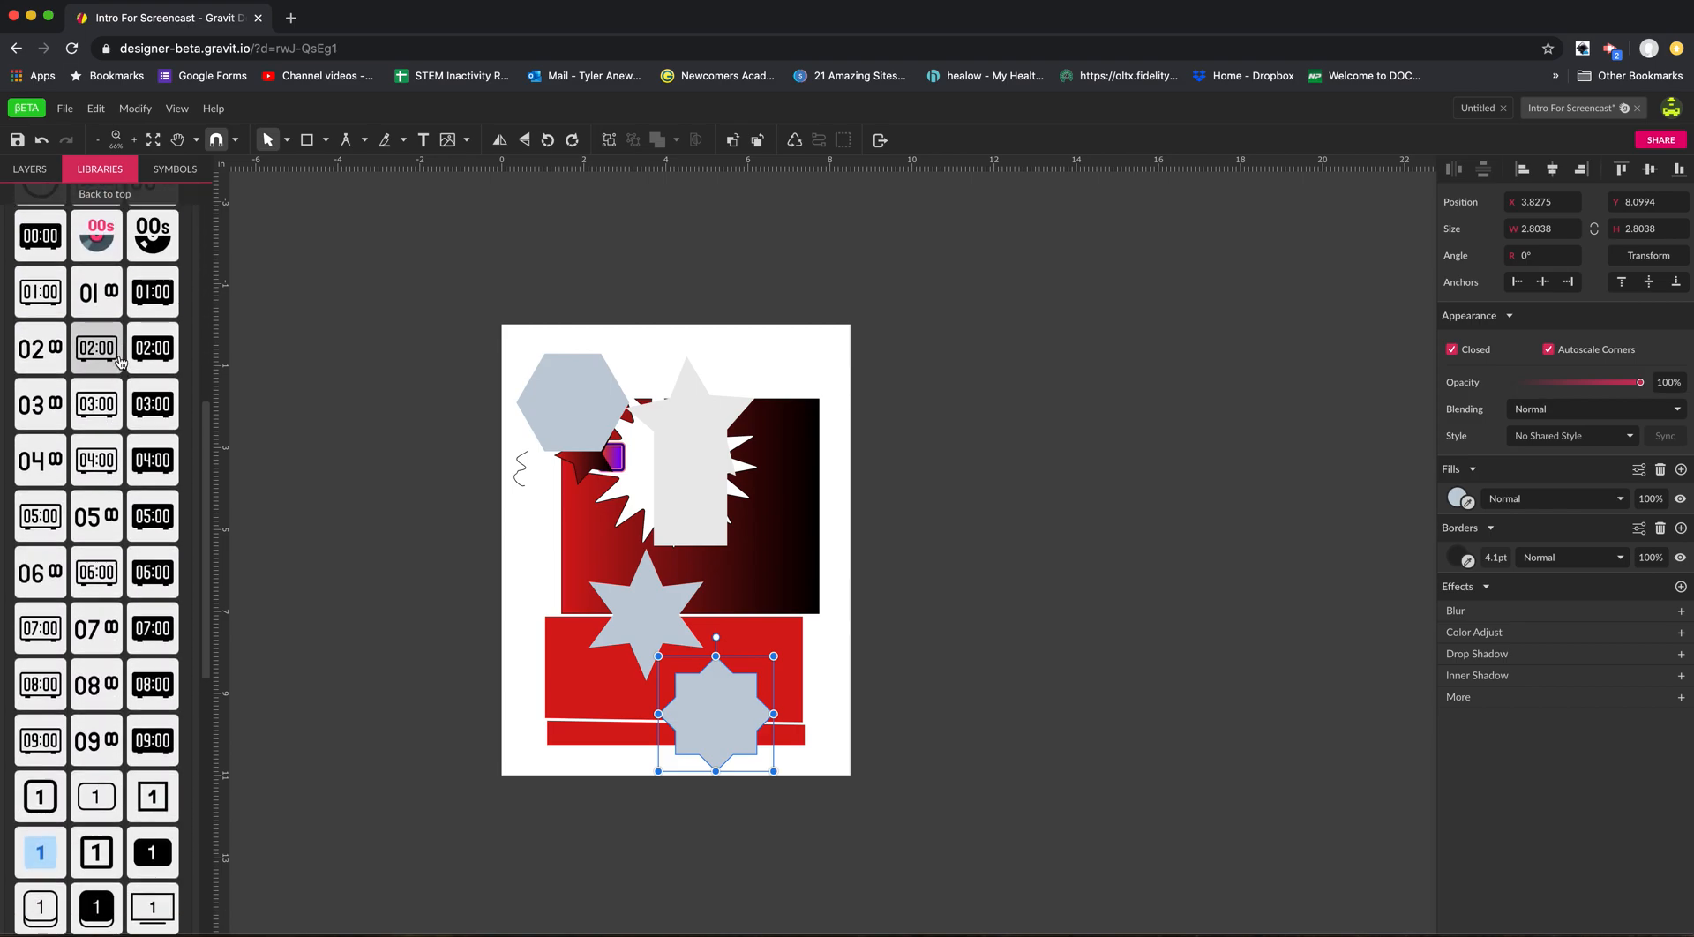
scroll(120, 360, "down", 2)
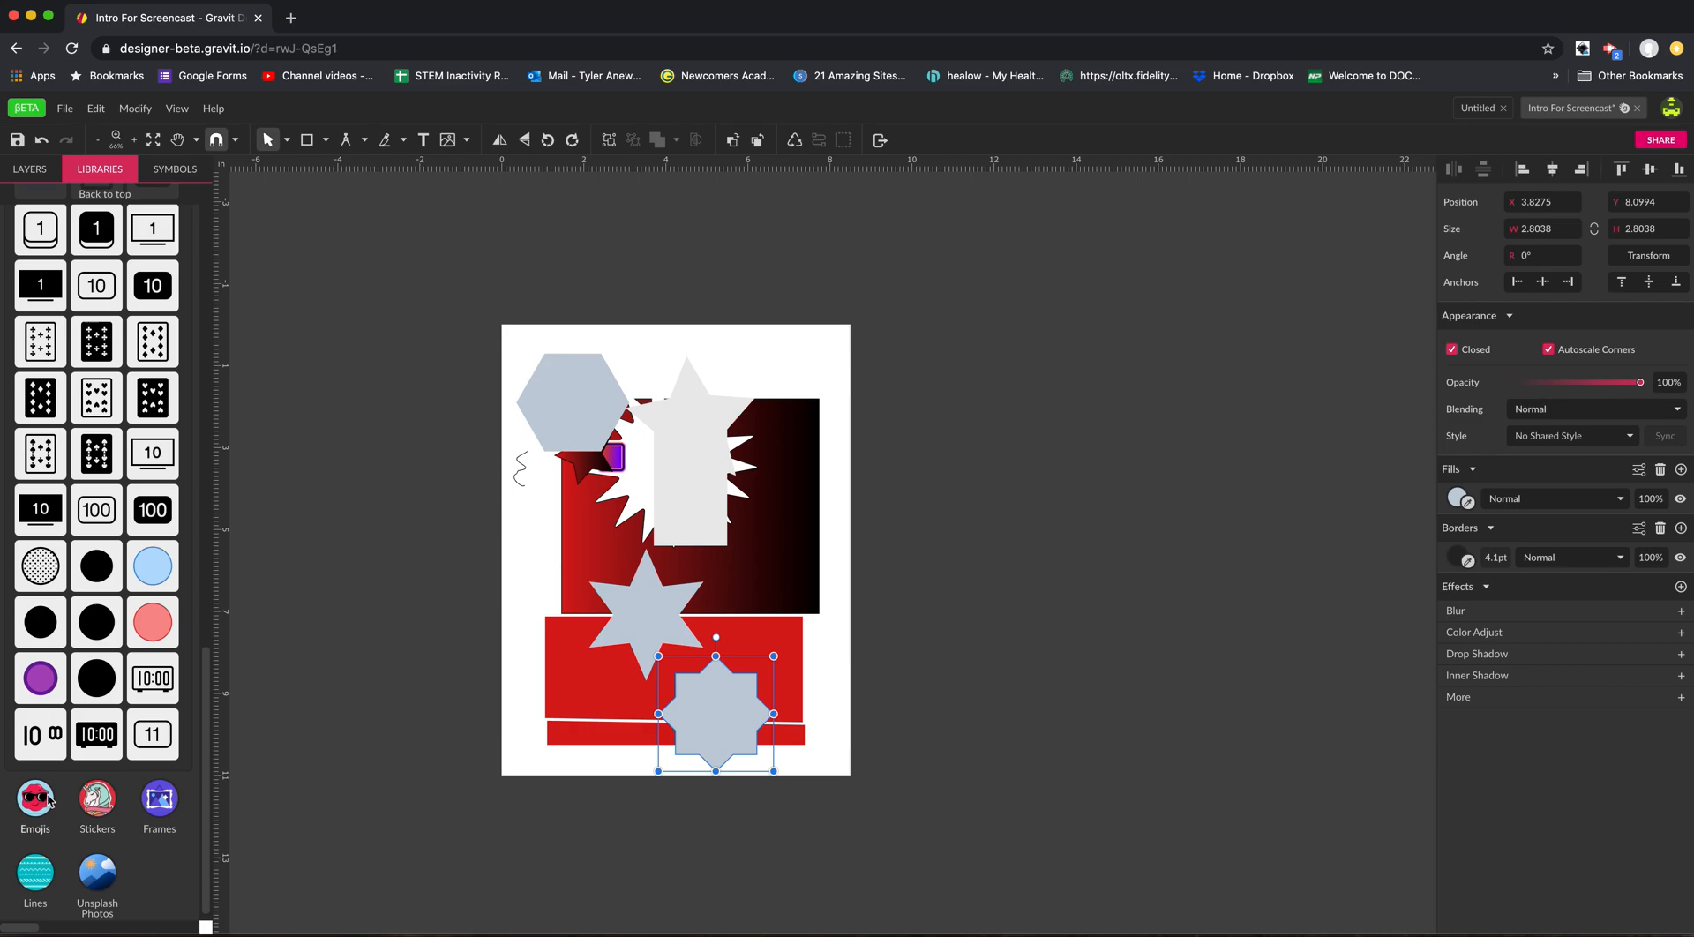
left_click(121, 810)
scroll(150, 839, "down", 6)
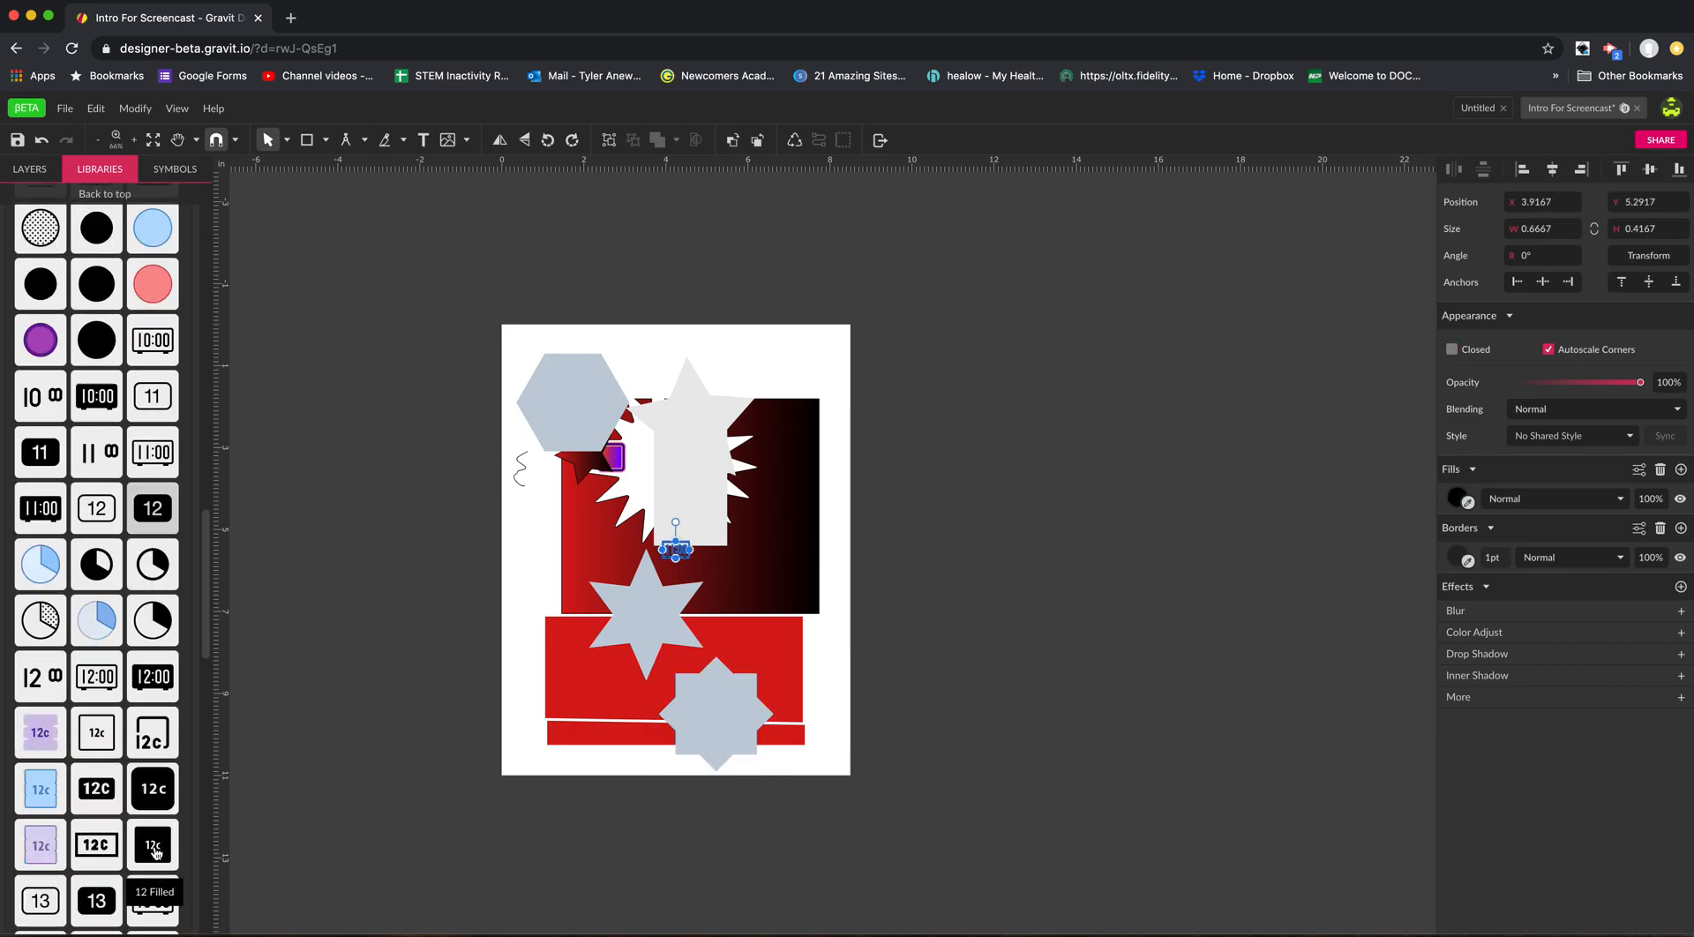
scroll(154, 852, "down", 6)
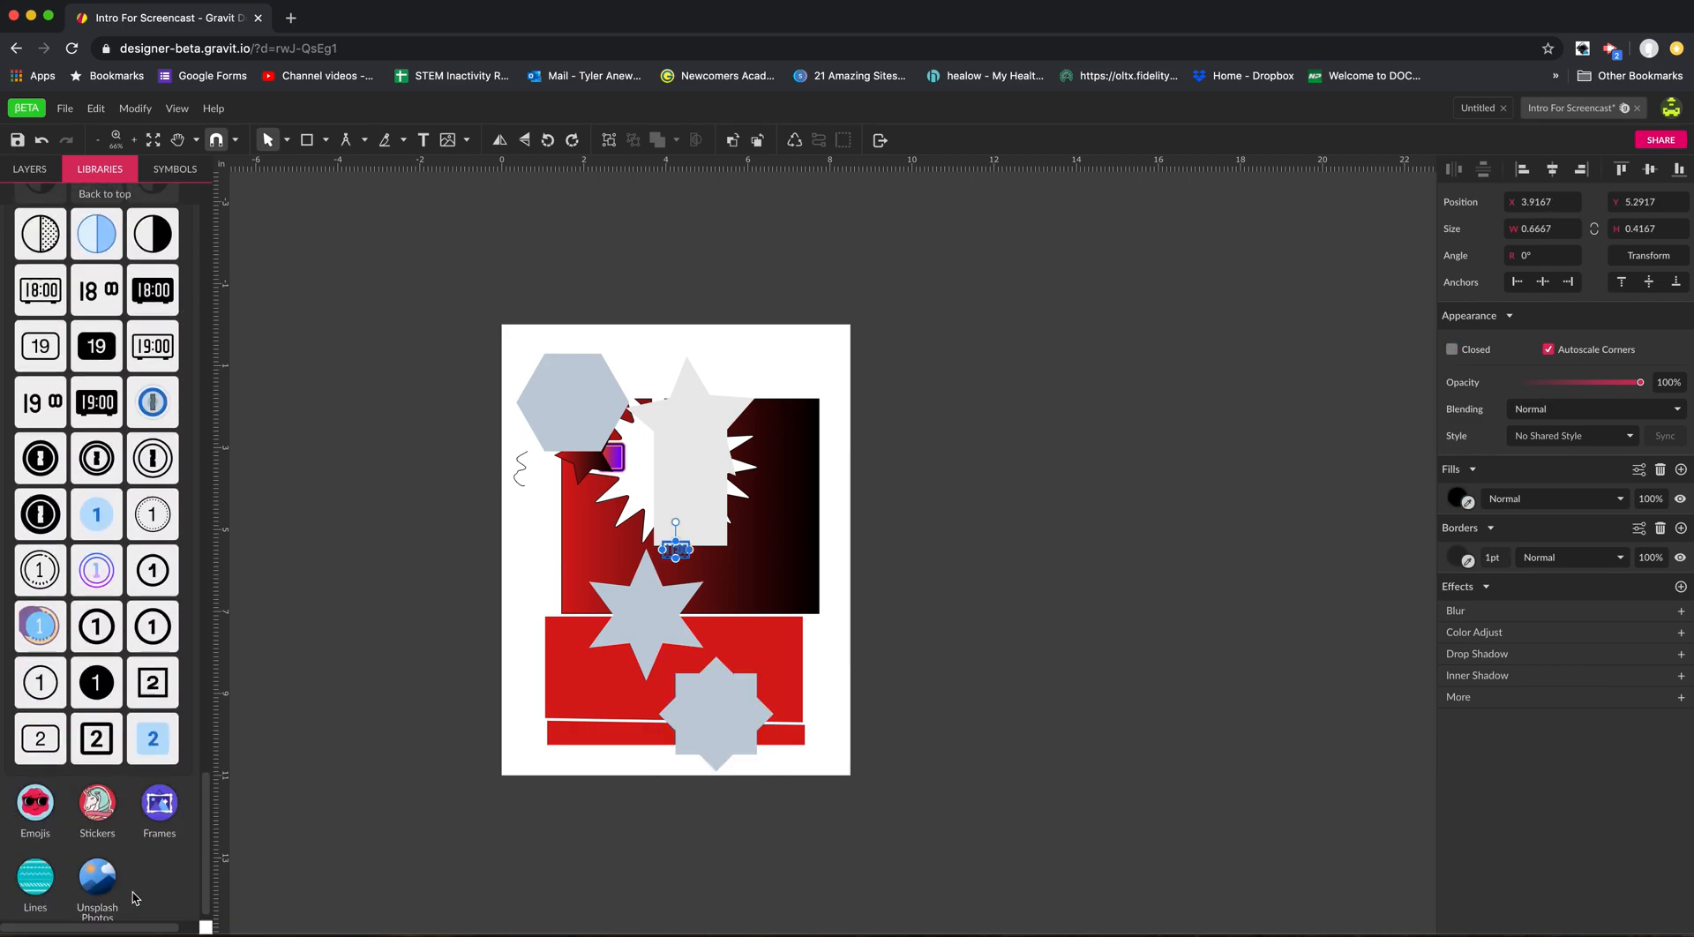
scroll(150, 851, "down", 10)
scroll(150, 851, "down", 3)
scroll(103, 892, "down", 10)
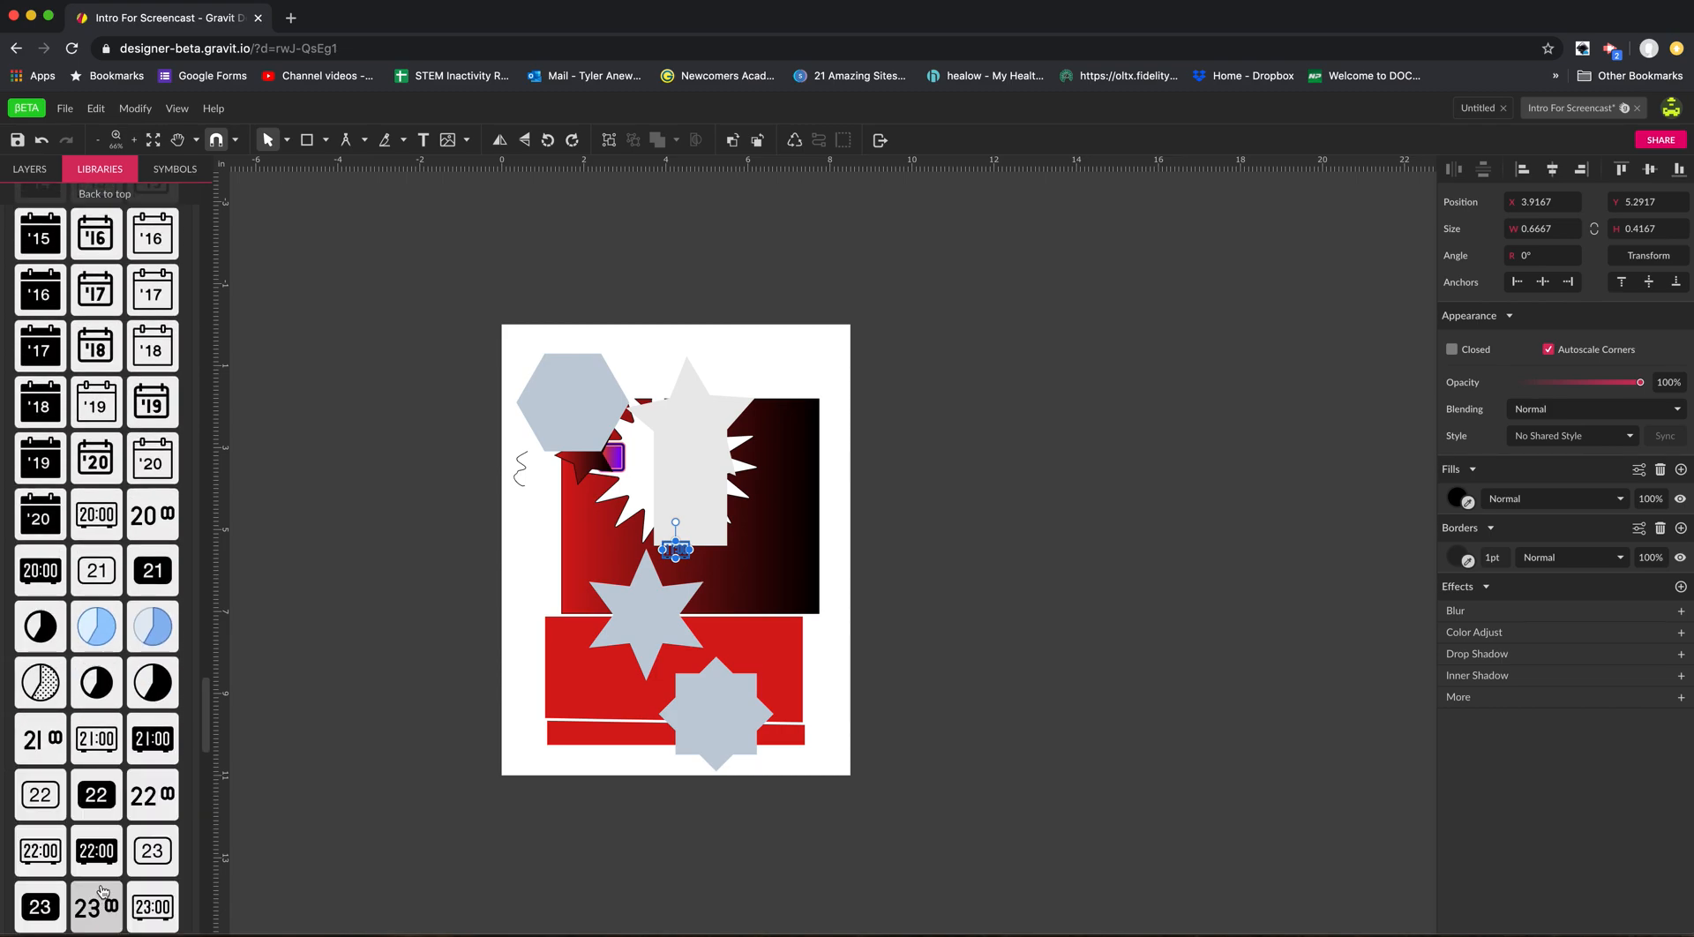
Open the Unsplash Photos library and look through its Textures category.
left_click(86, 883)
scroll(110, 688, "down", 2)
scroll(112, 690, "up", 1)
left_click(145, 381)
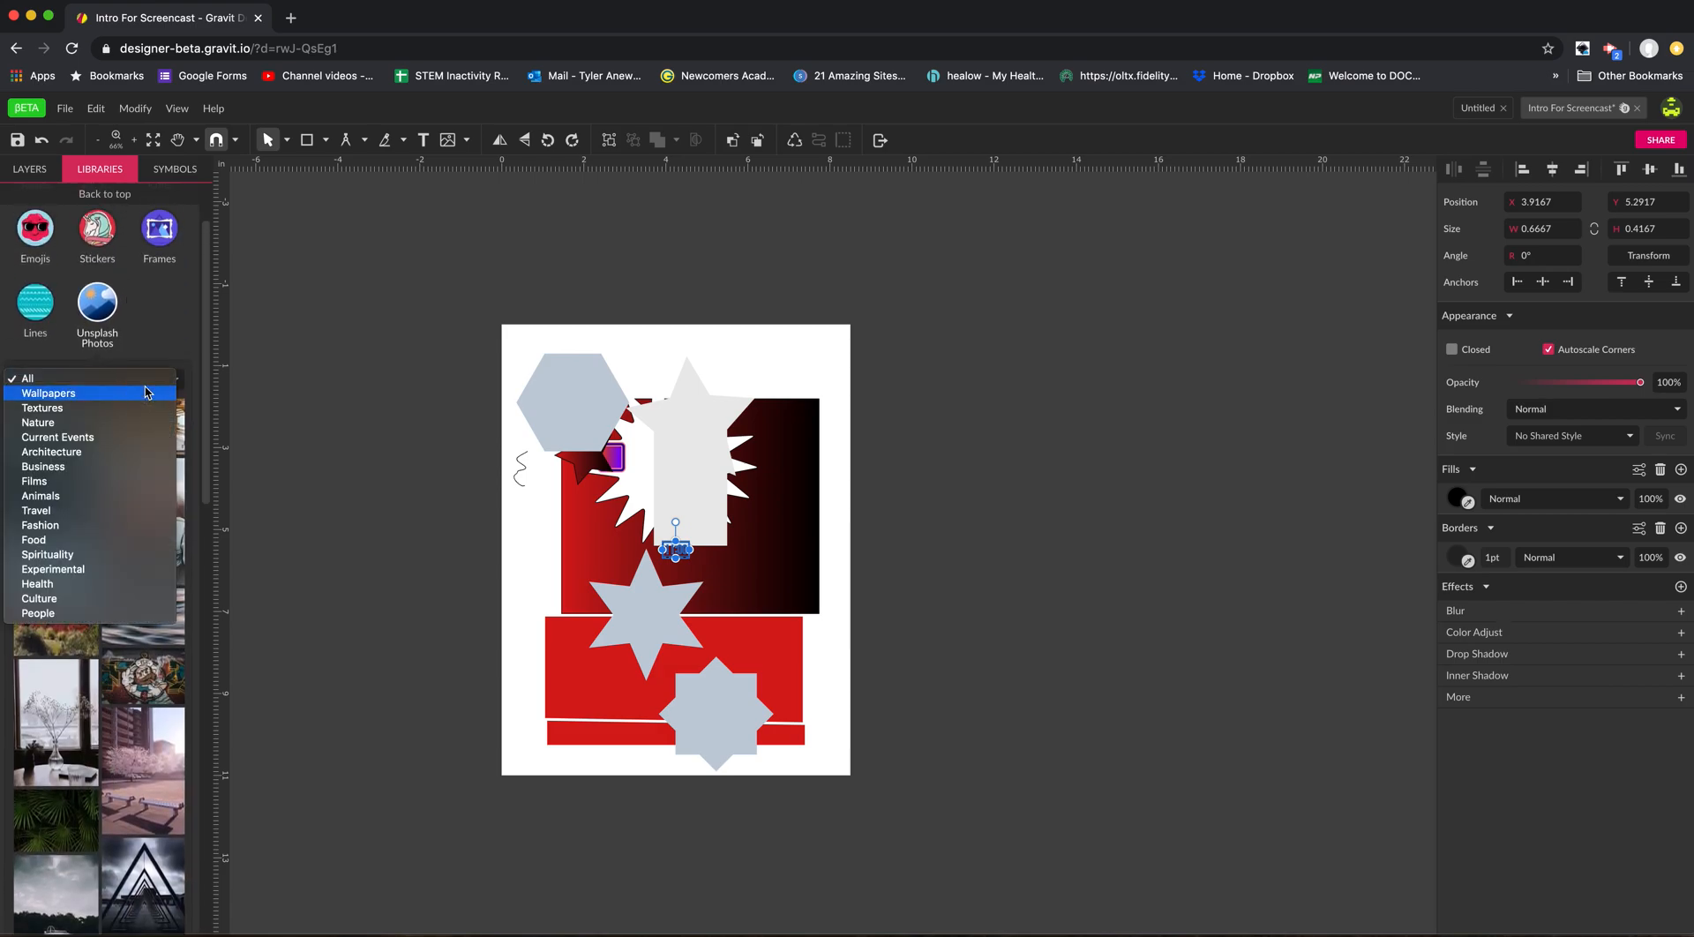
left_click(132, 408)
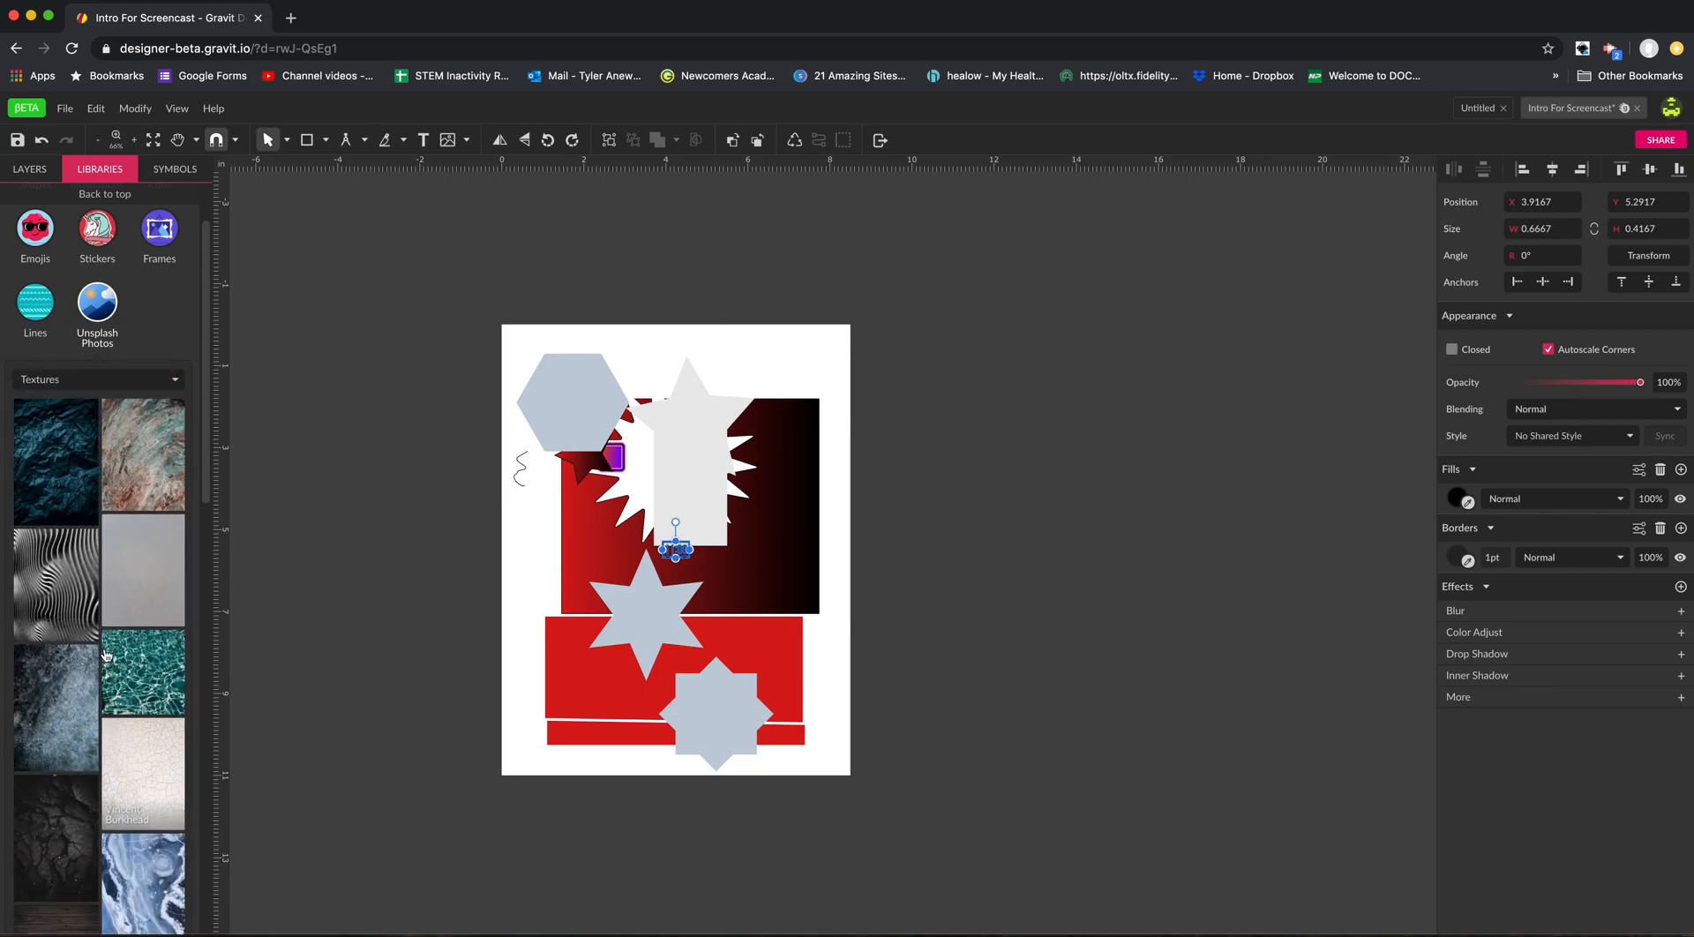
left_click_drag(146, 599, 132, 567)
scroll(121, 637, "down", 5)
scroll(85, 710, "up", 1)
scroll(86, 710, "up", 5)
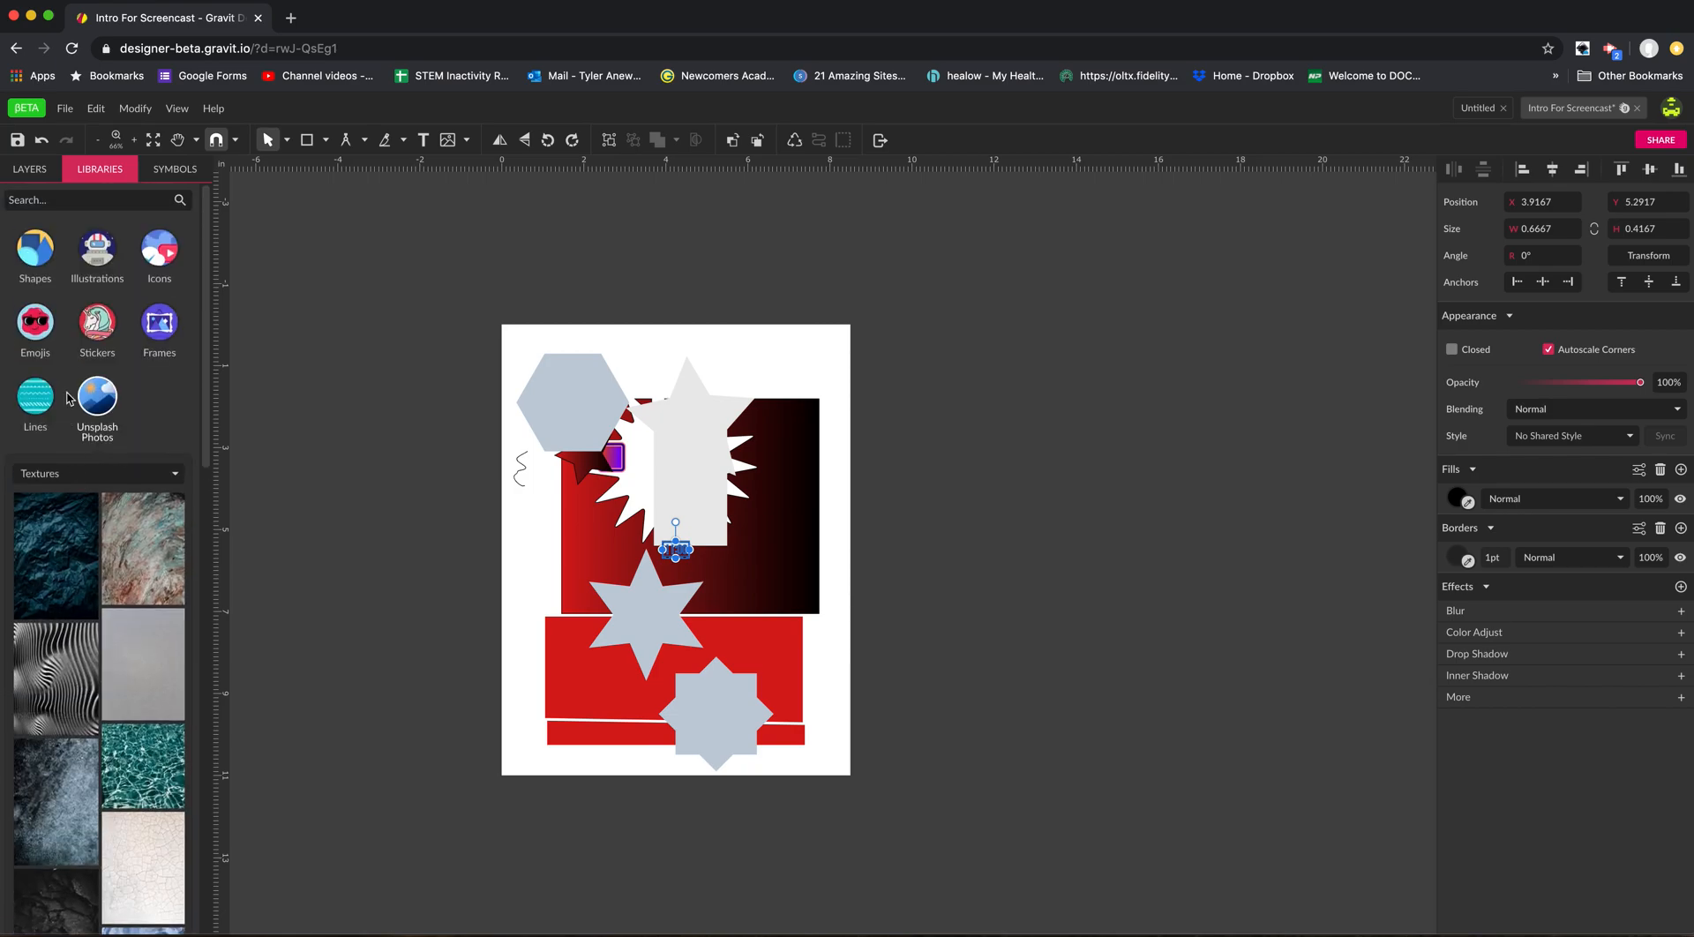
Show the Architecture photos and add the white building with the overhanging block to the page.
left_click(77, 477)
left_click(74, 518)
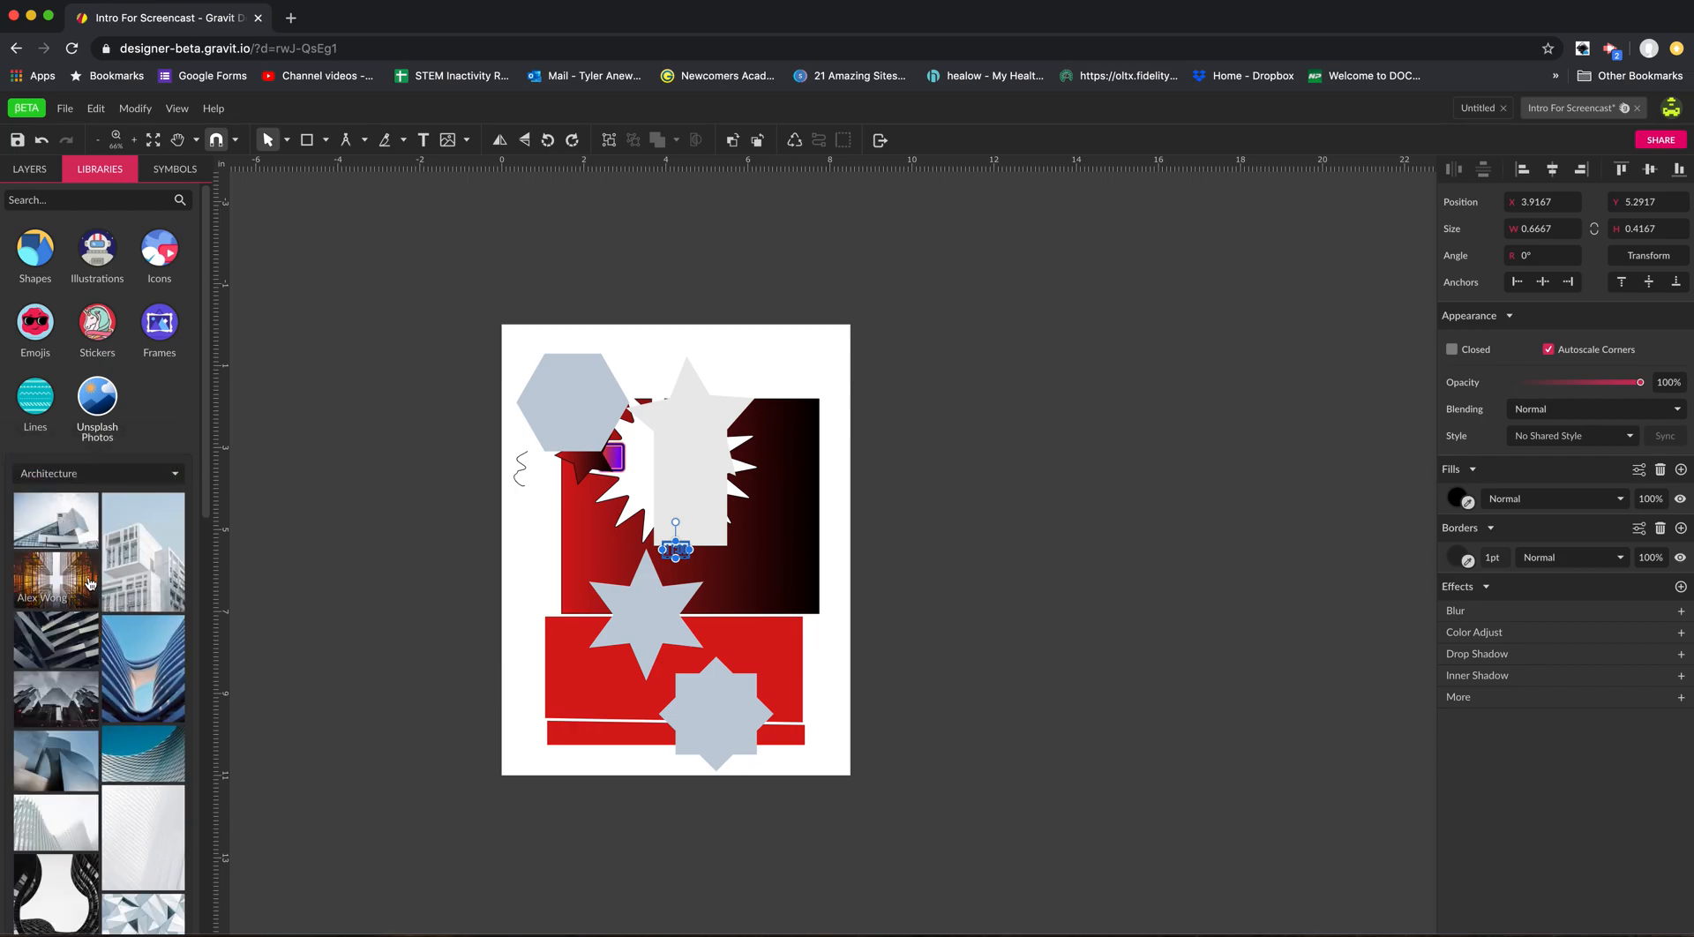
left_click_drag(142, 591, 681, 554)
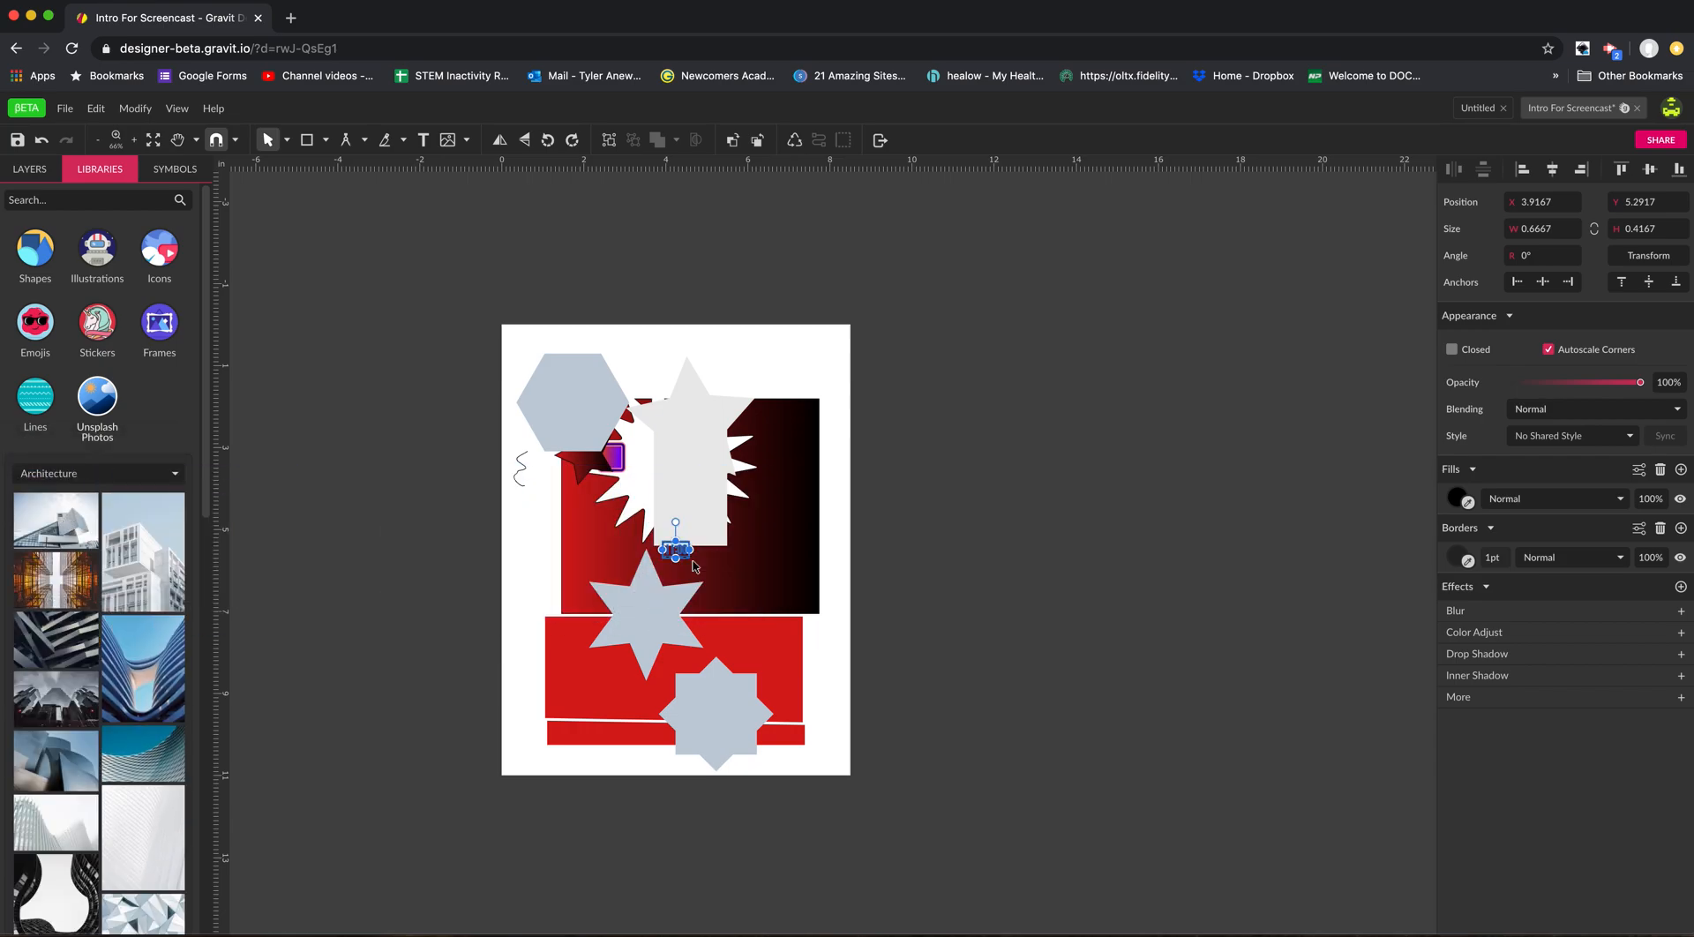
left_click_drag(141, 573, 662, 537)
left_click(536, 569)
left_click_drag(149, 564, 653, 568)
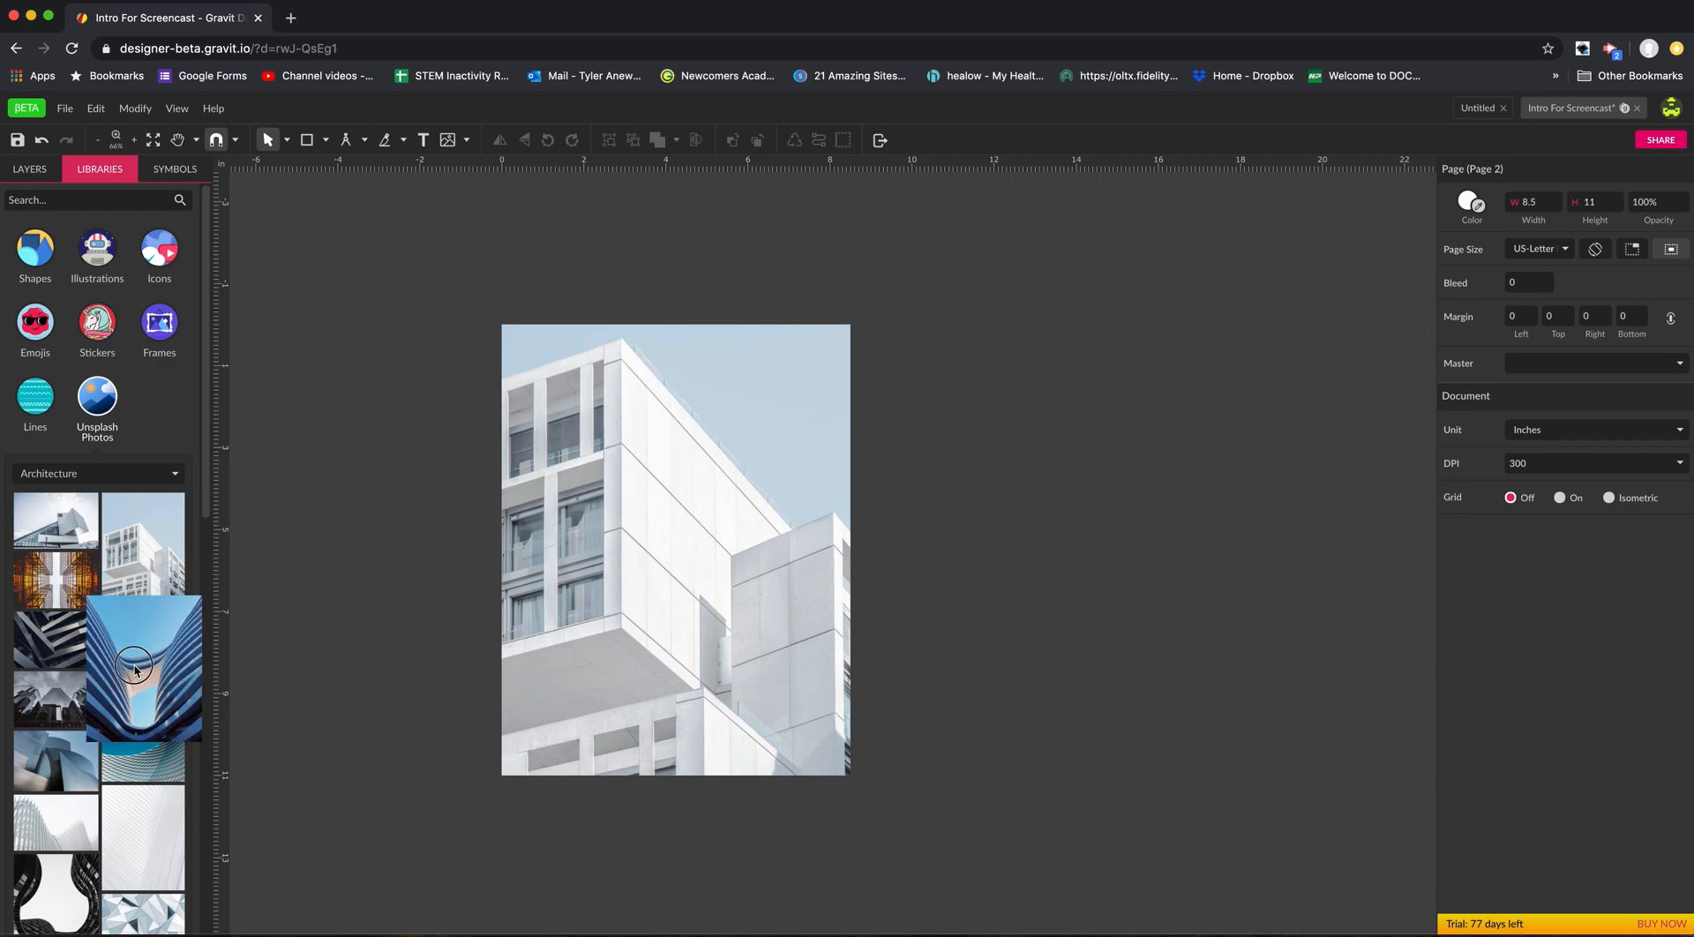
left_click_drag(143, 668, 405, 624)
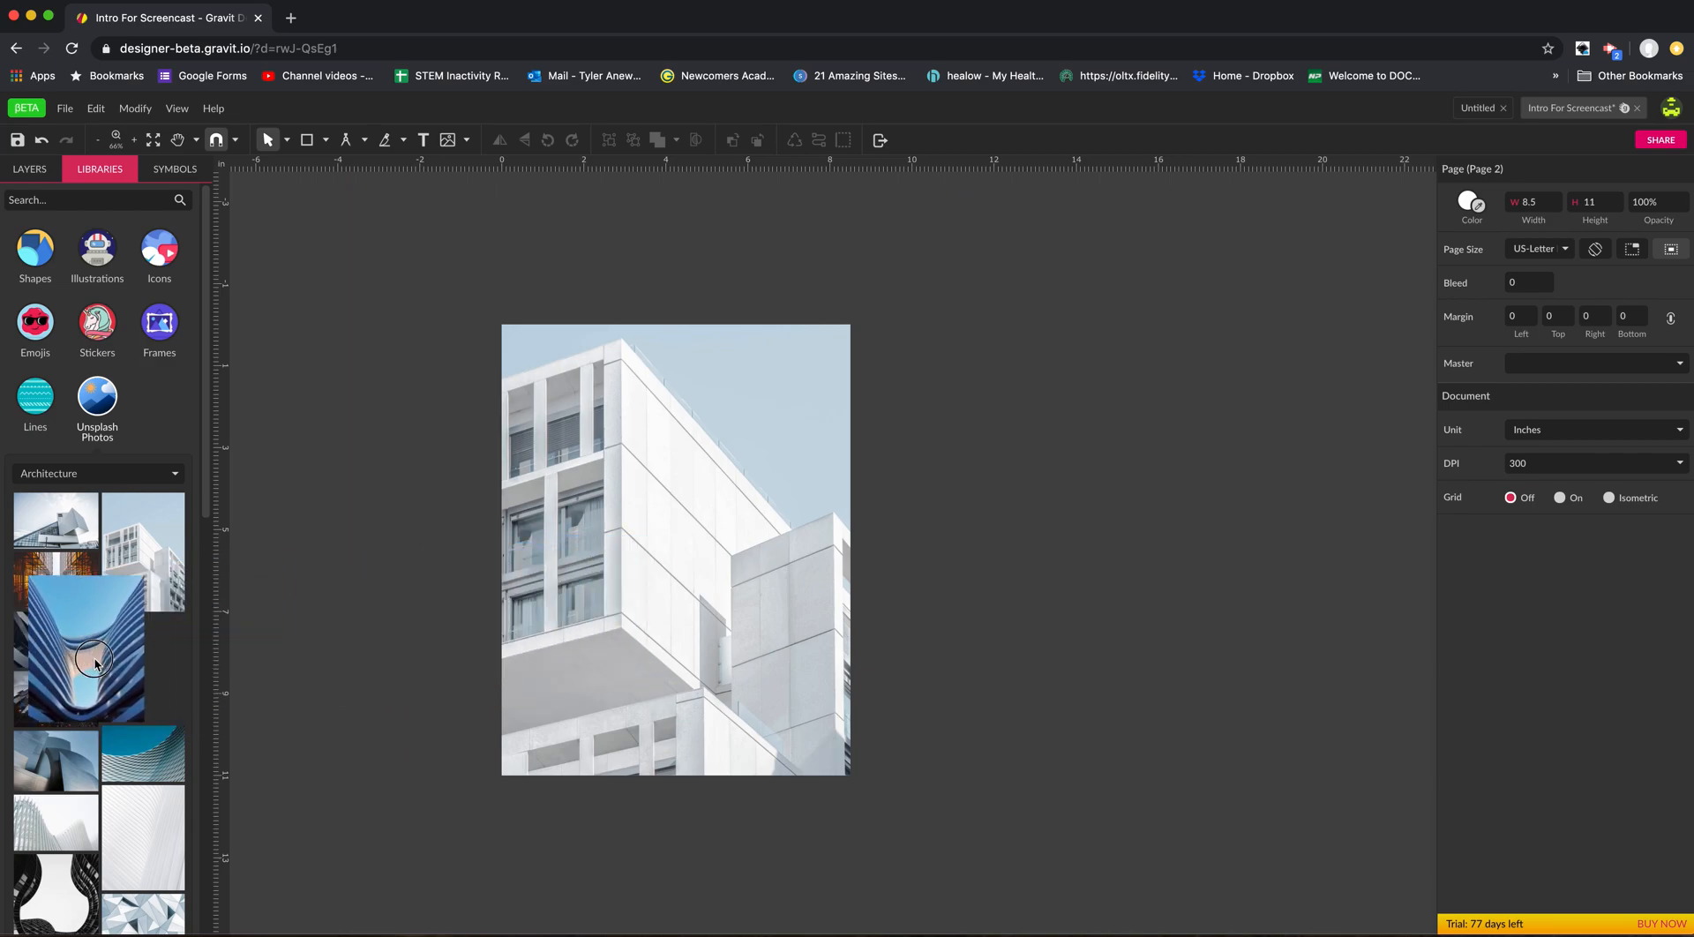
Scale the building photo down to about 6.94 × 9.82 in and position it at about X 0.71 in, Y 0.71 in.
left_click_drag(622, 438, 743, 543)
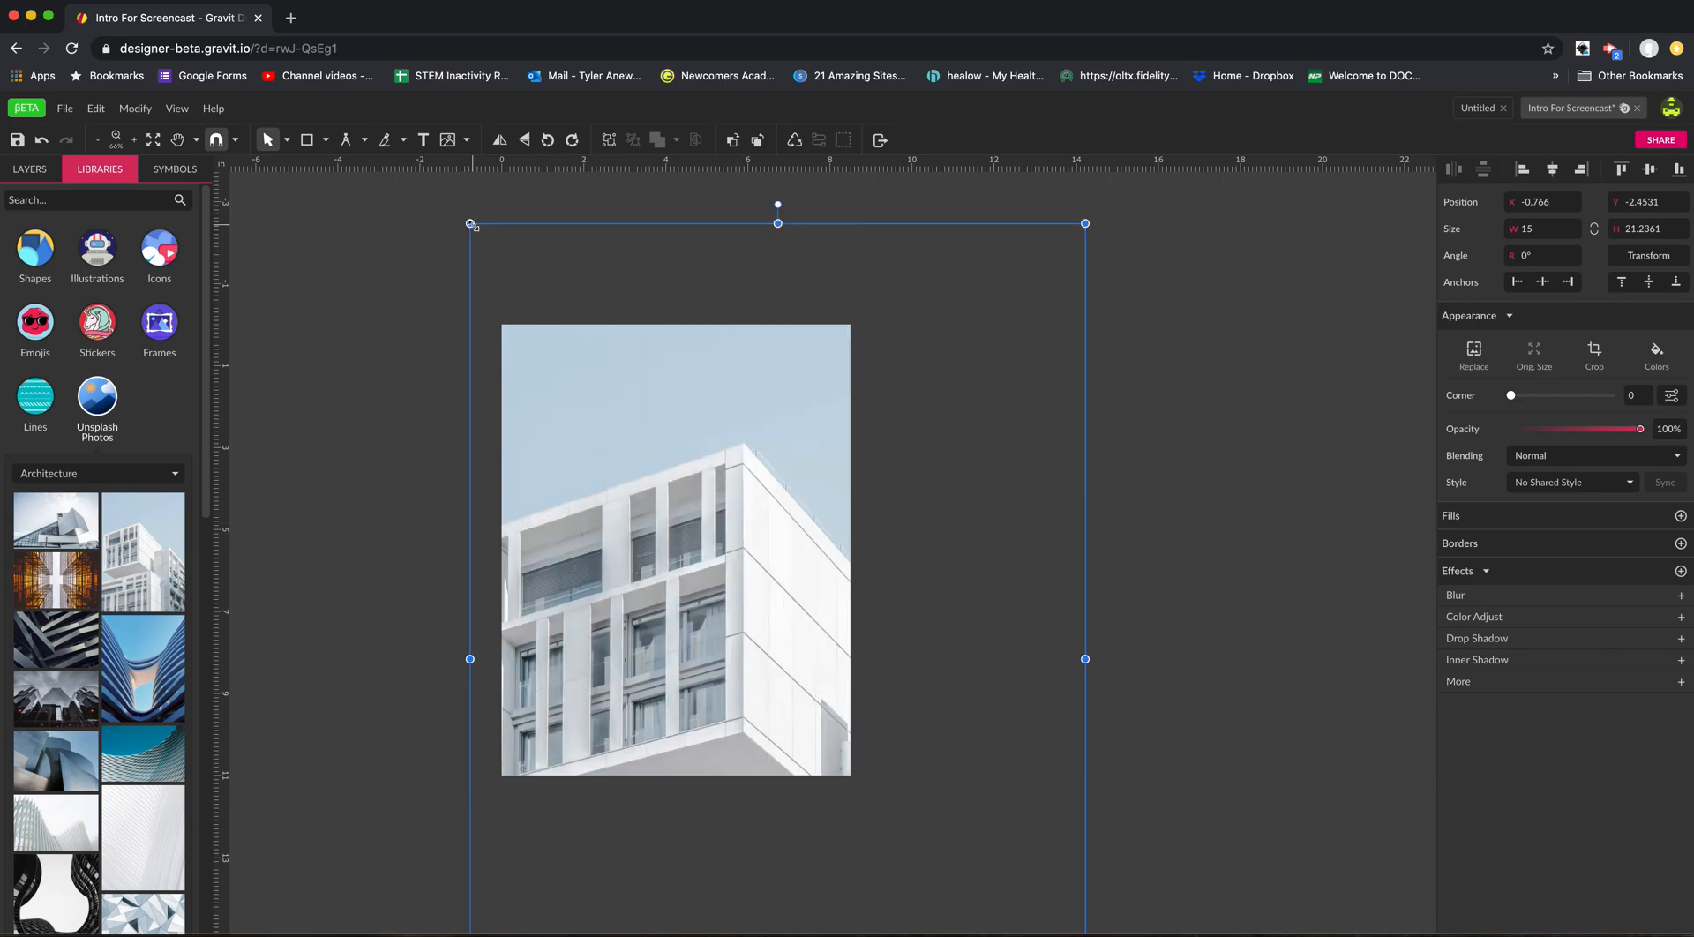
left_click_drag(473, 227, 609, 360)
left_click_drag(652, 446, 649, 480)
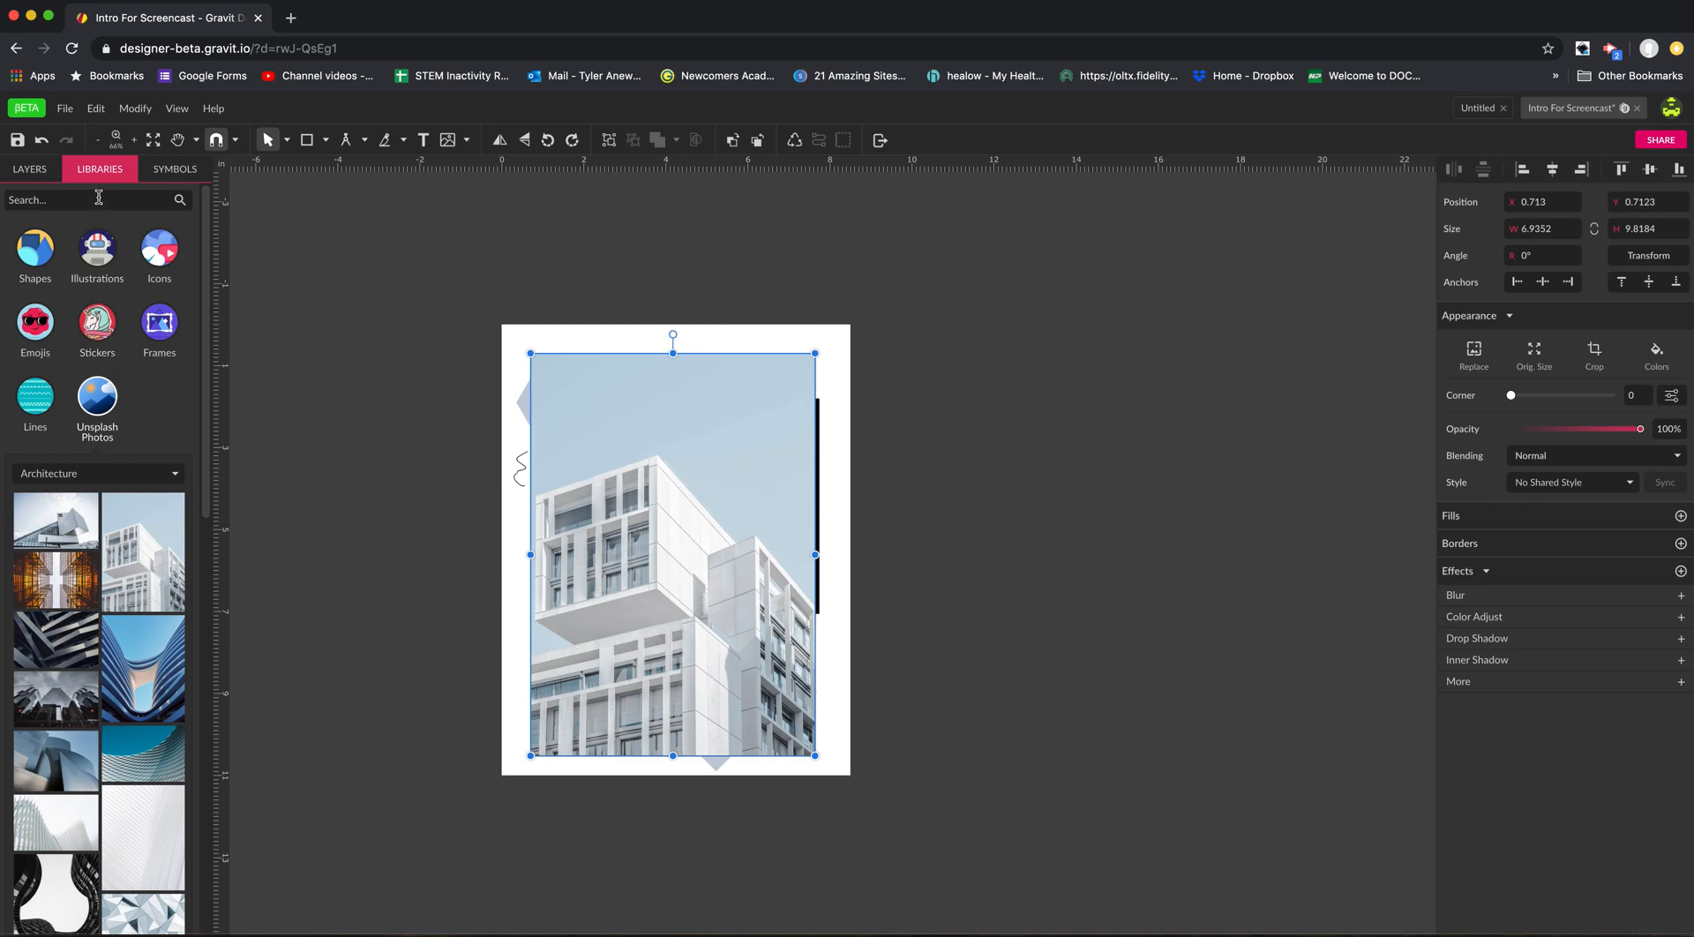
Show the document's symbols and move the building photo off the page to about X -13.81 in, Y -1.60 in.
left_click(168, 173)
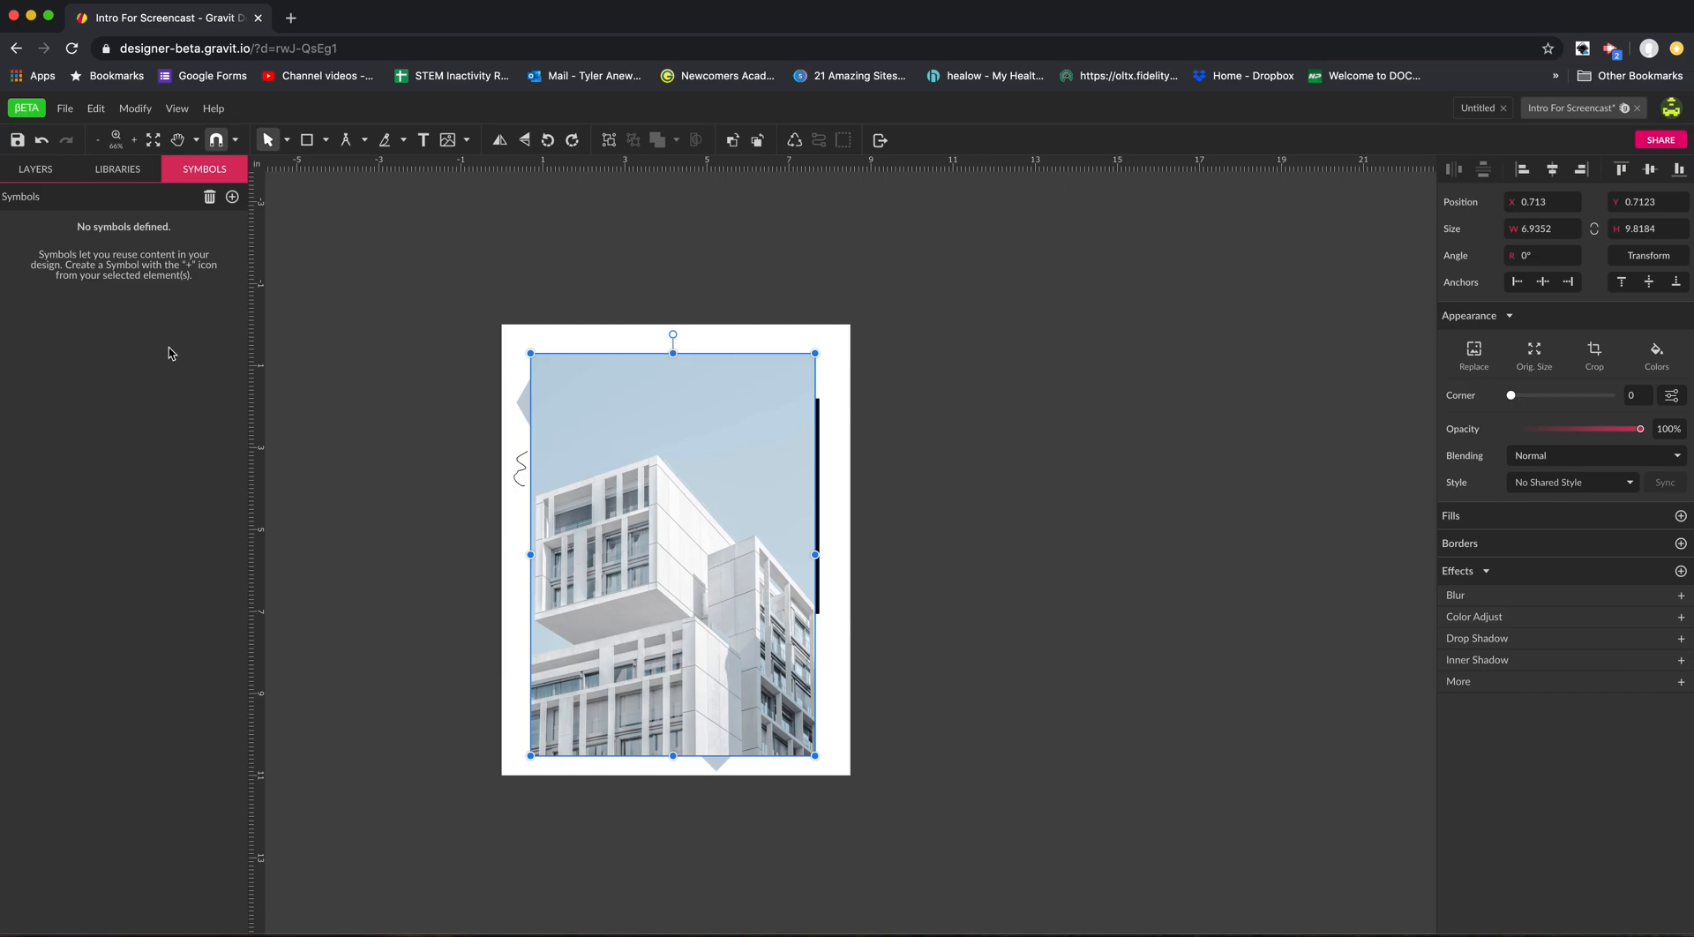
left_click_drag(624, 500, 57, 397)
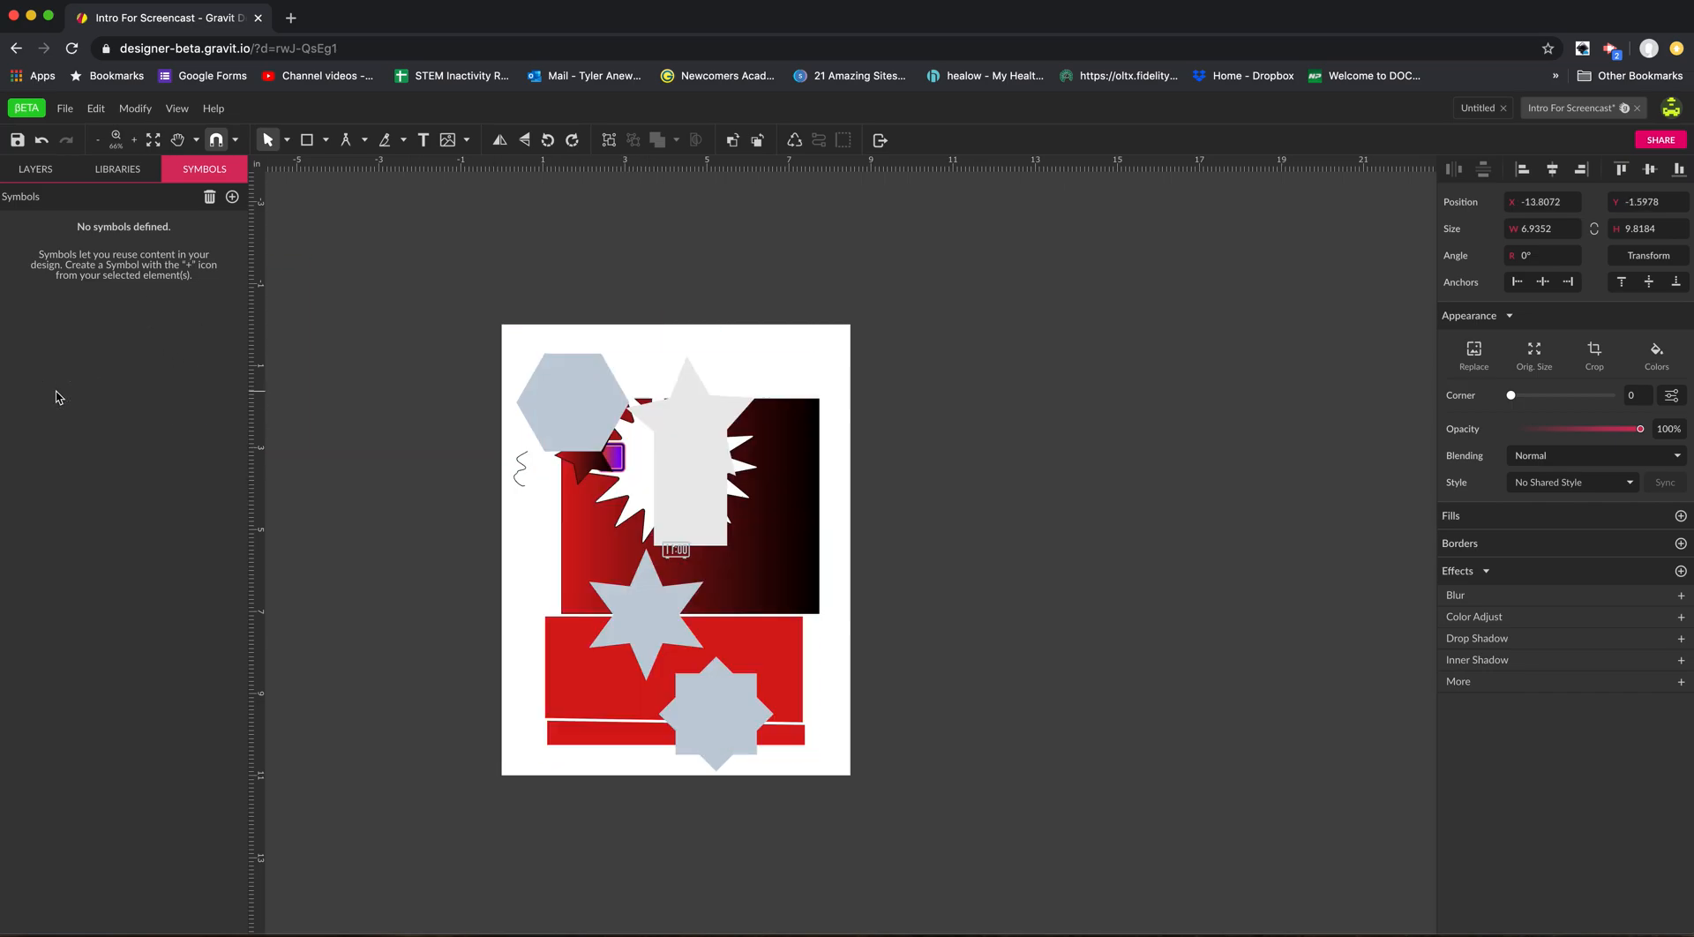
Create a symbol named Symbol 1 from the compound artwork with the red blocks and the gray star shapes.
left_click(570, 384)
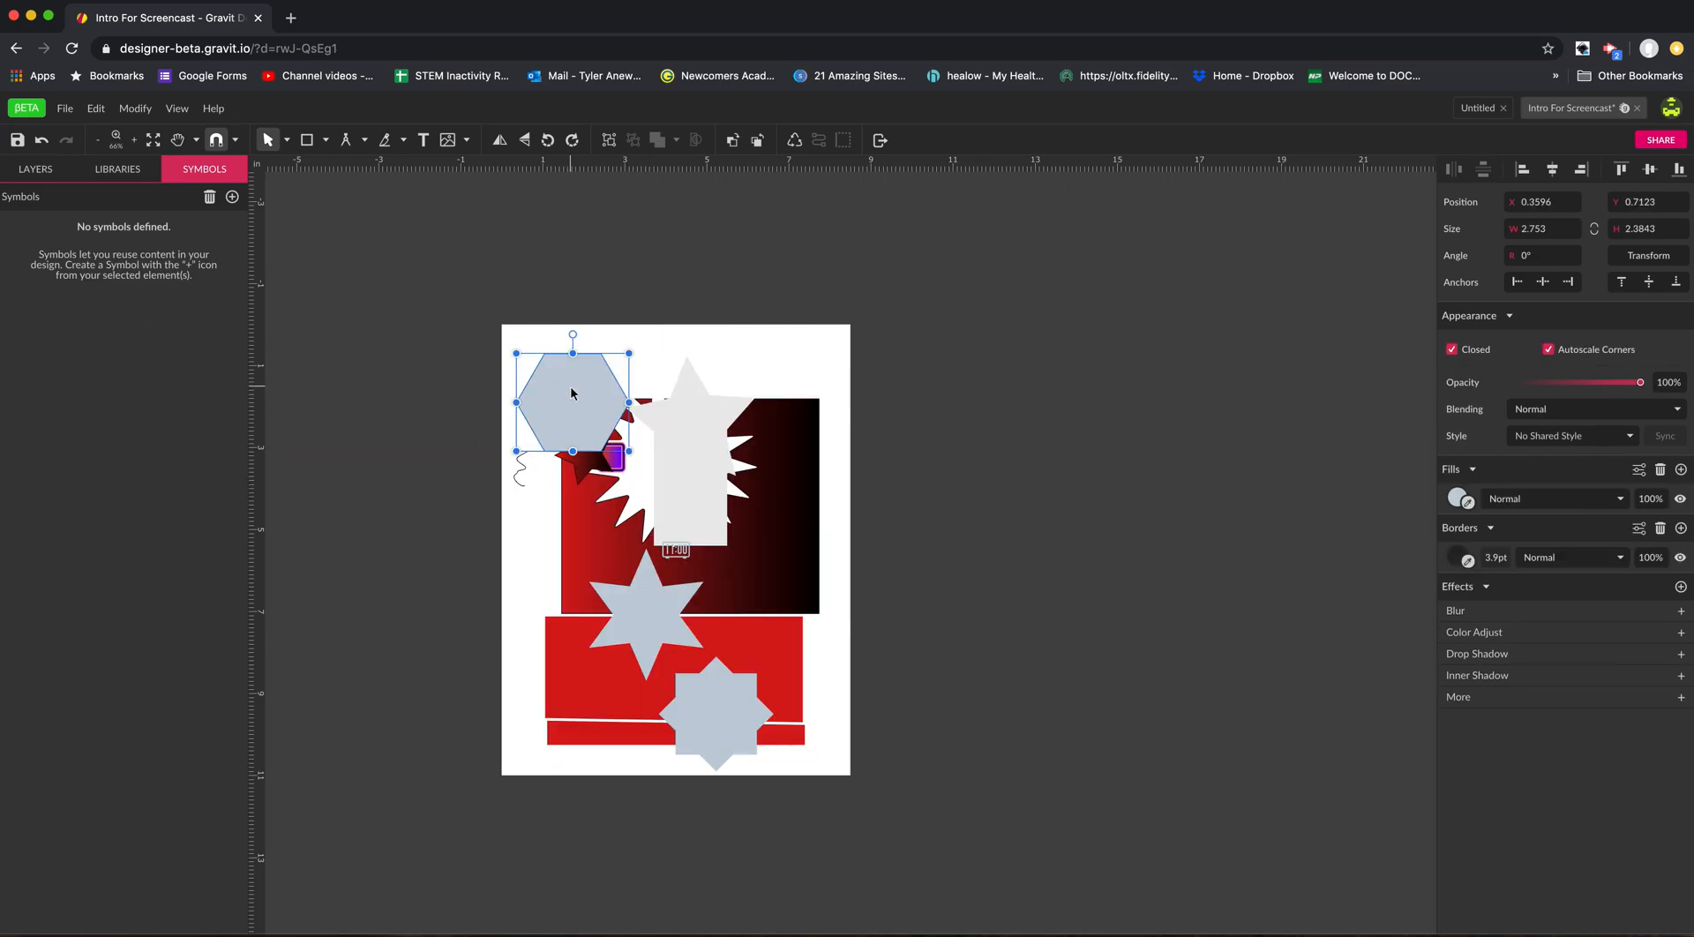
left_click_drag(518, 513, 813, 753)
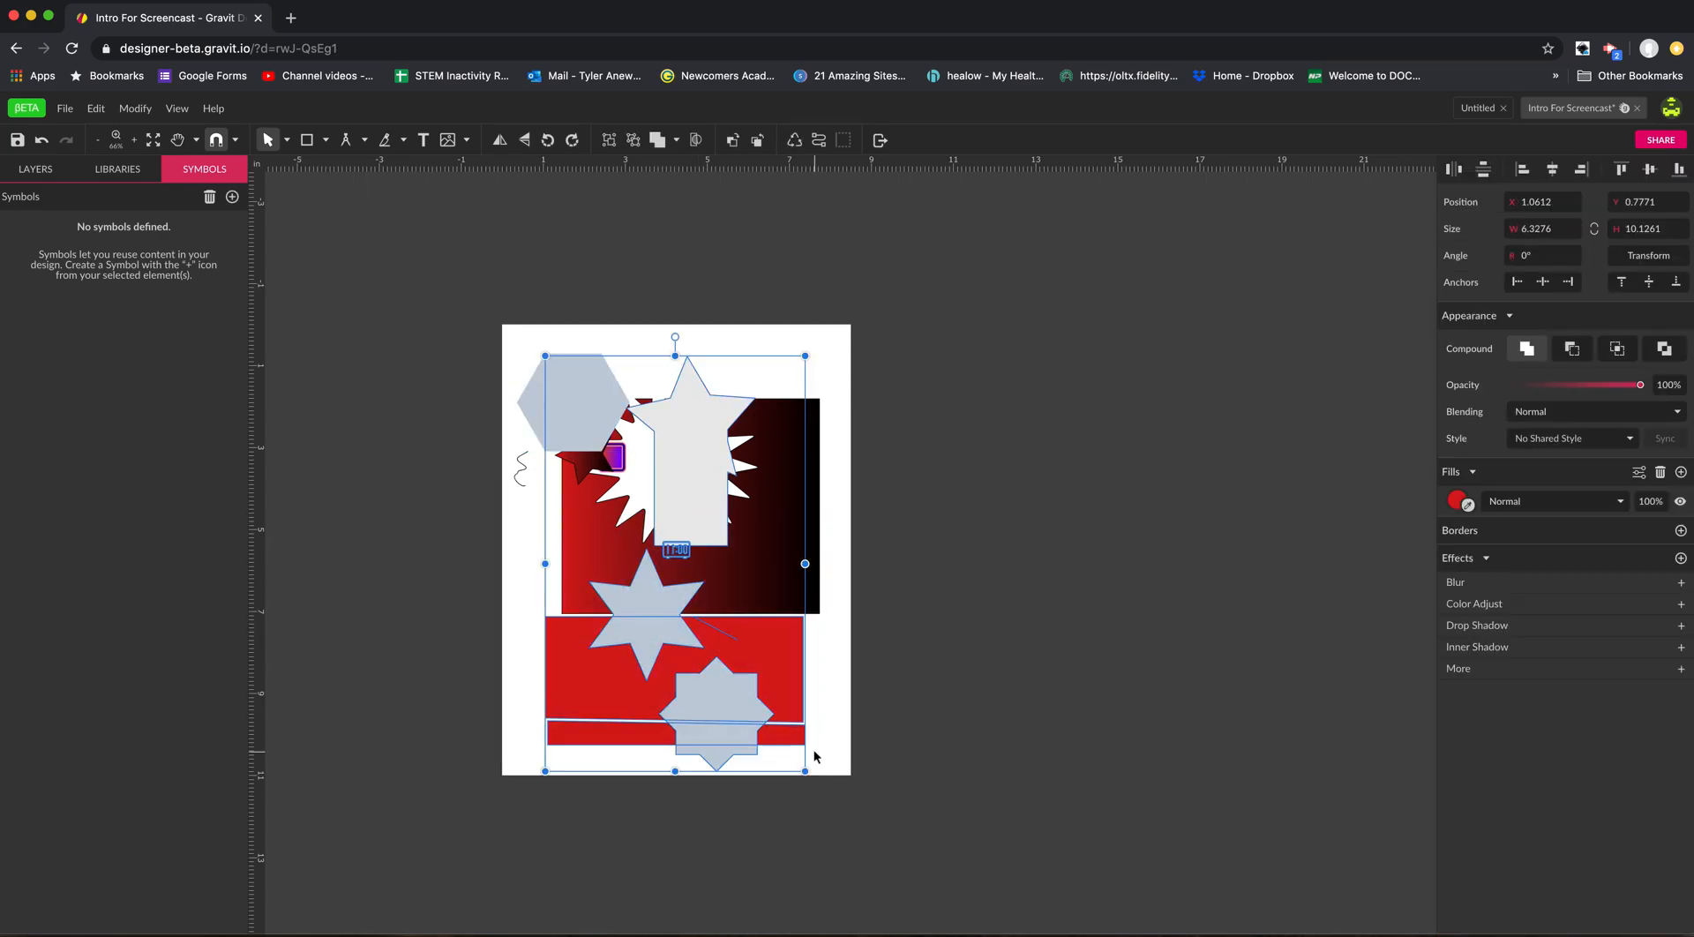
left_click(96, 108)
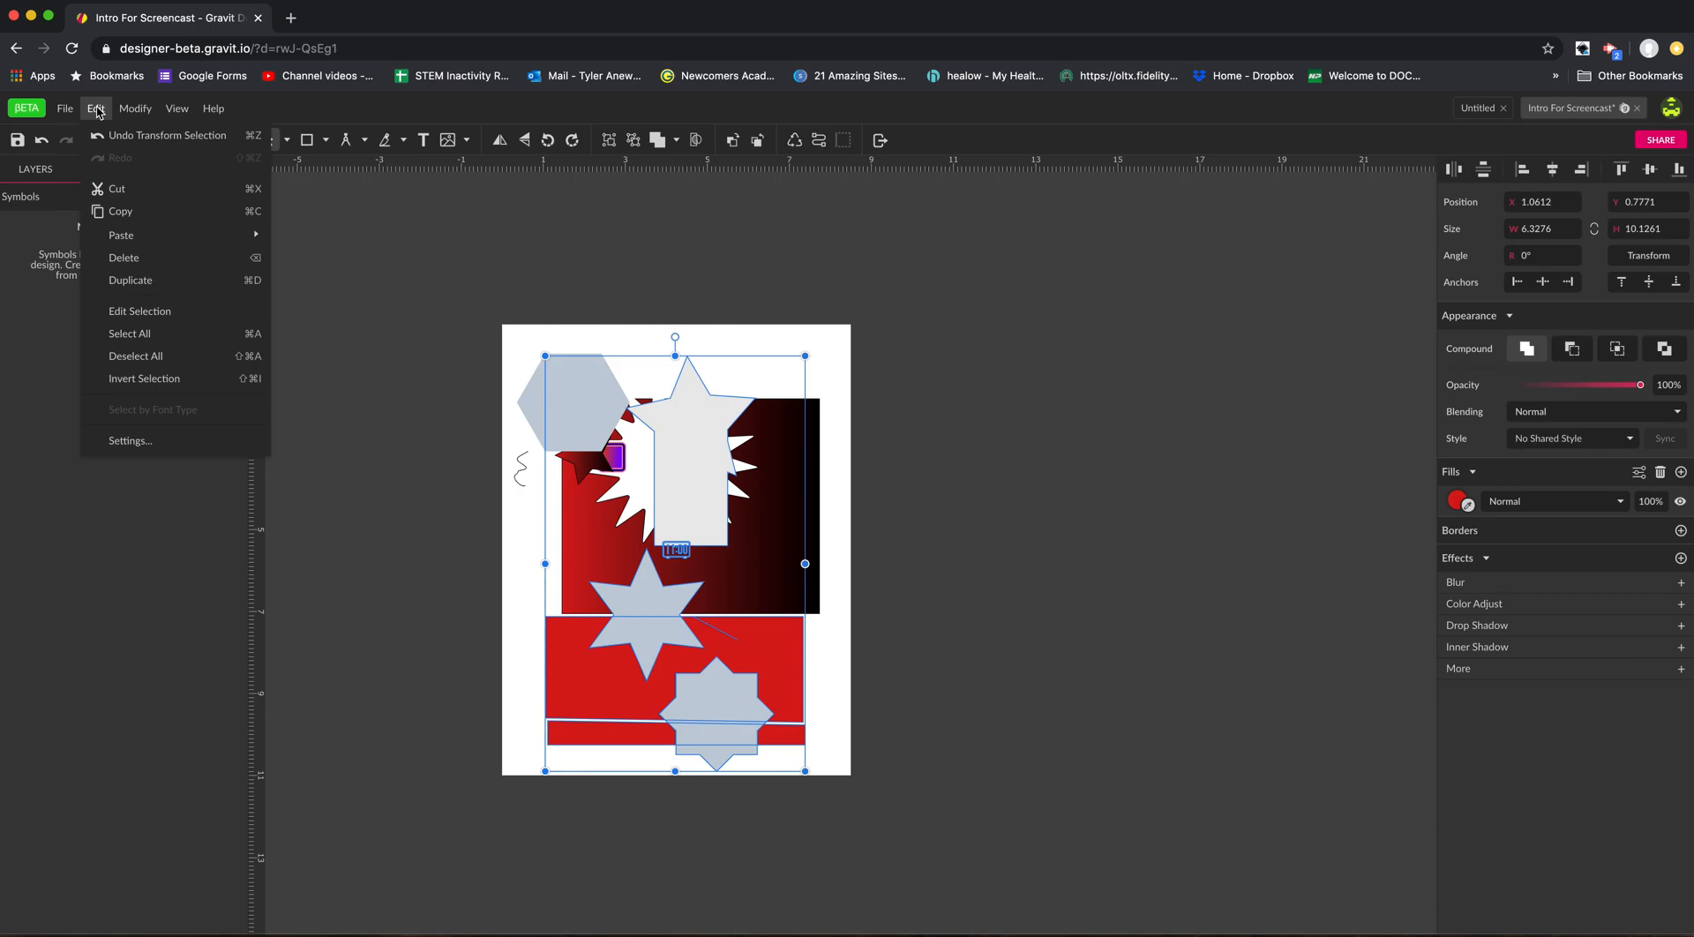
mouse_move(67, 112)
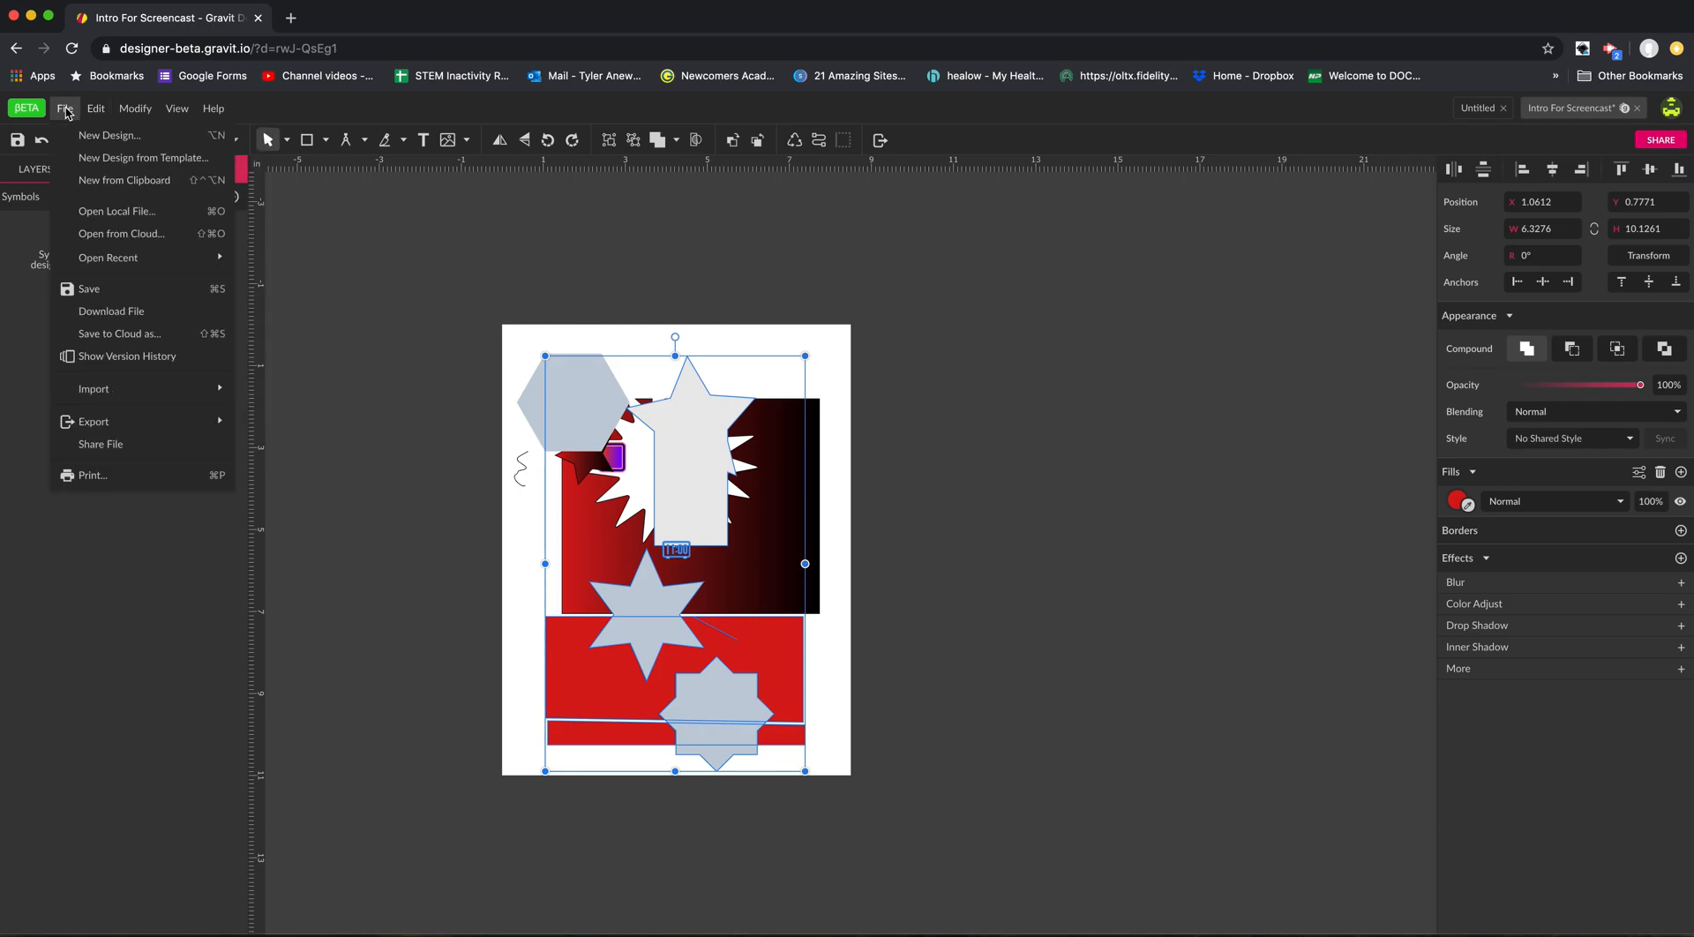
mouse_move(138, 112)
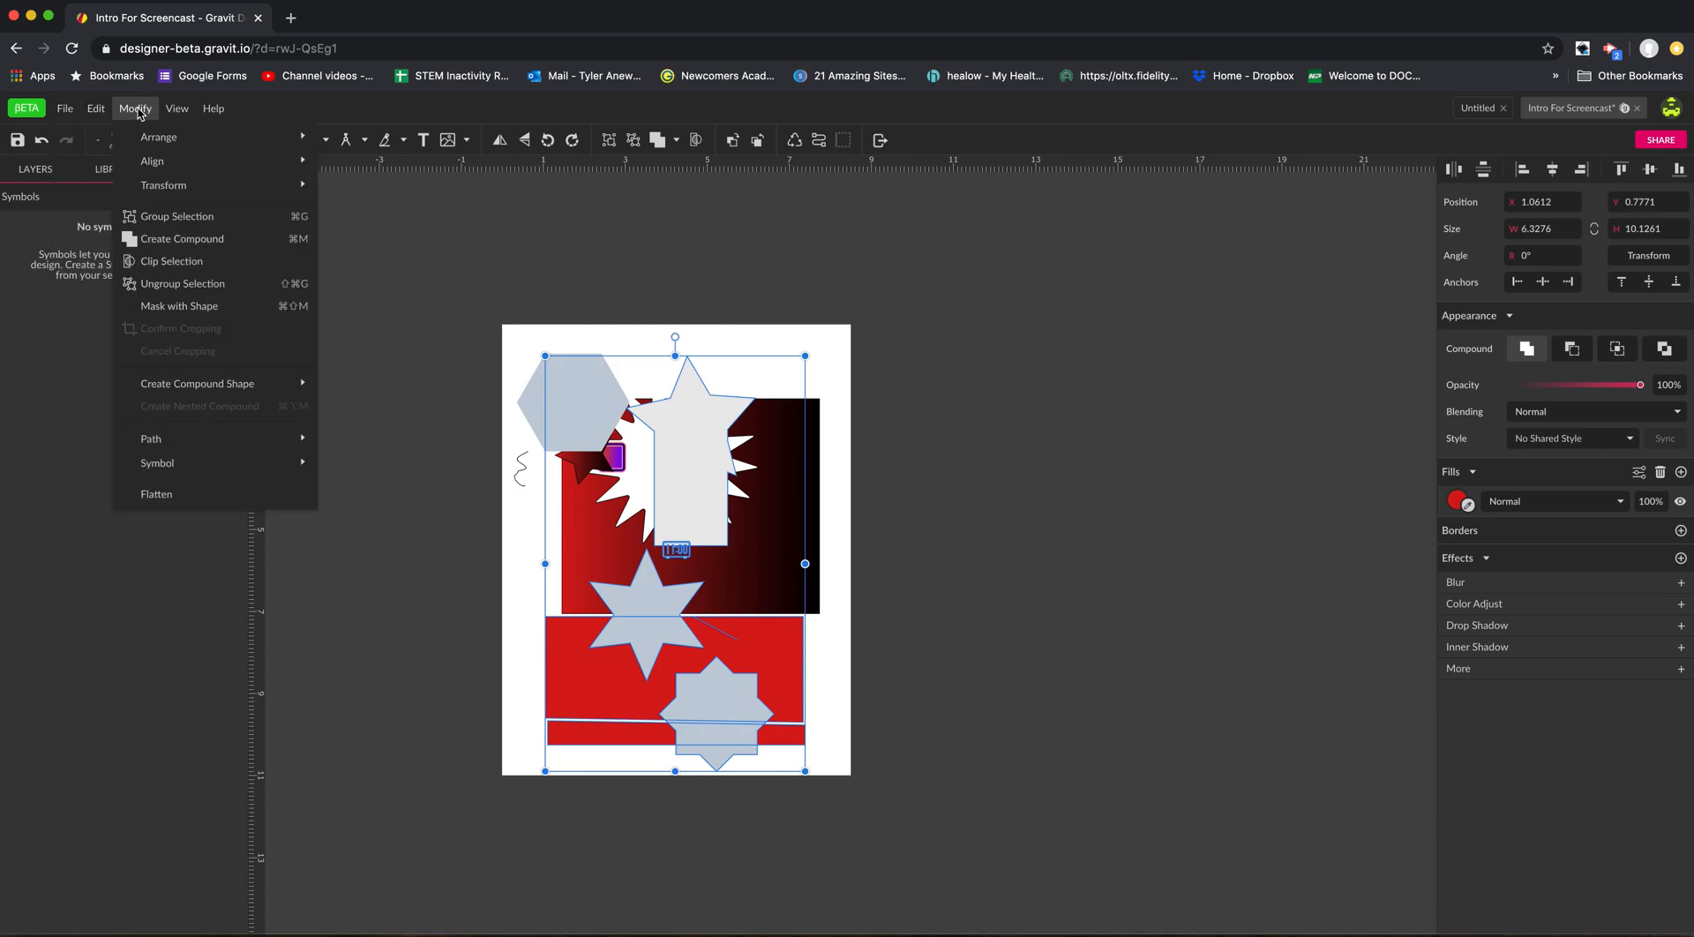
mouse_move(265, 475)
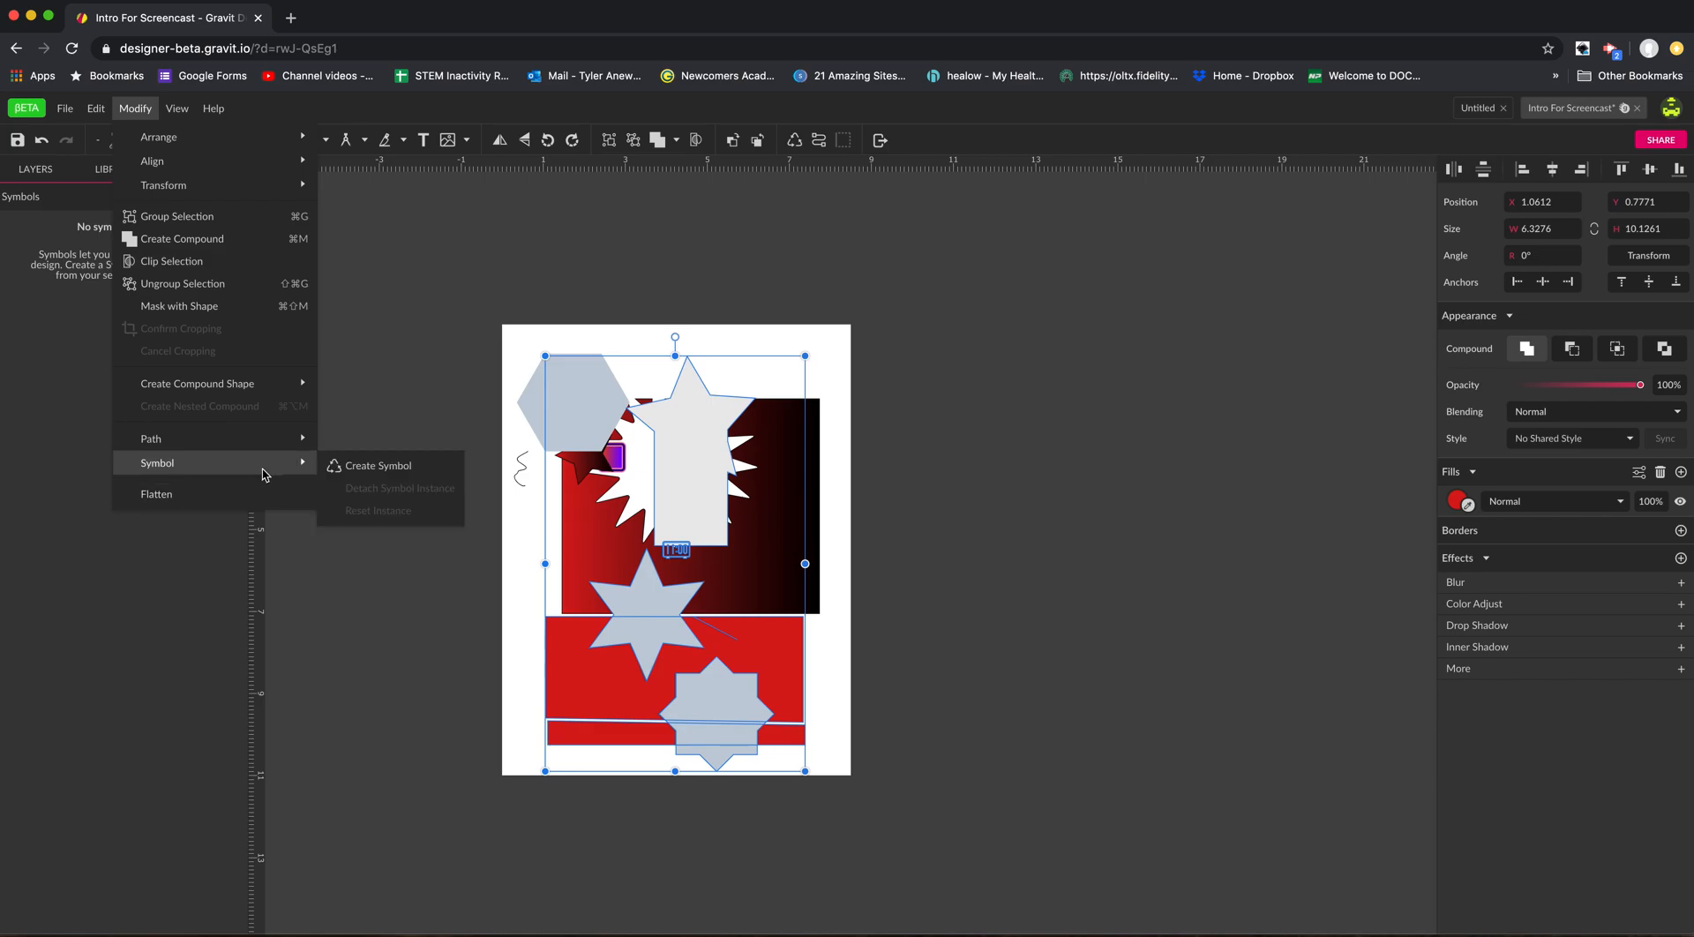
left_click(357, 468)
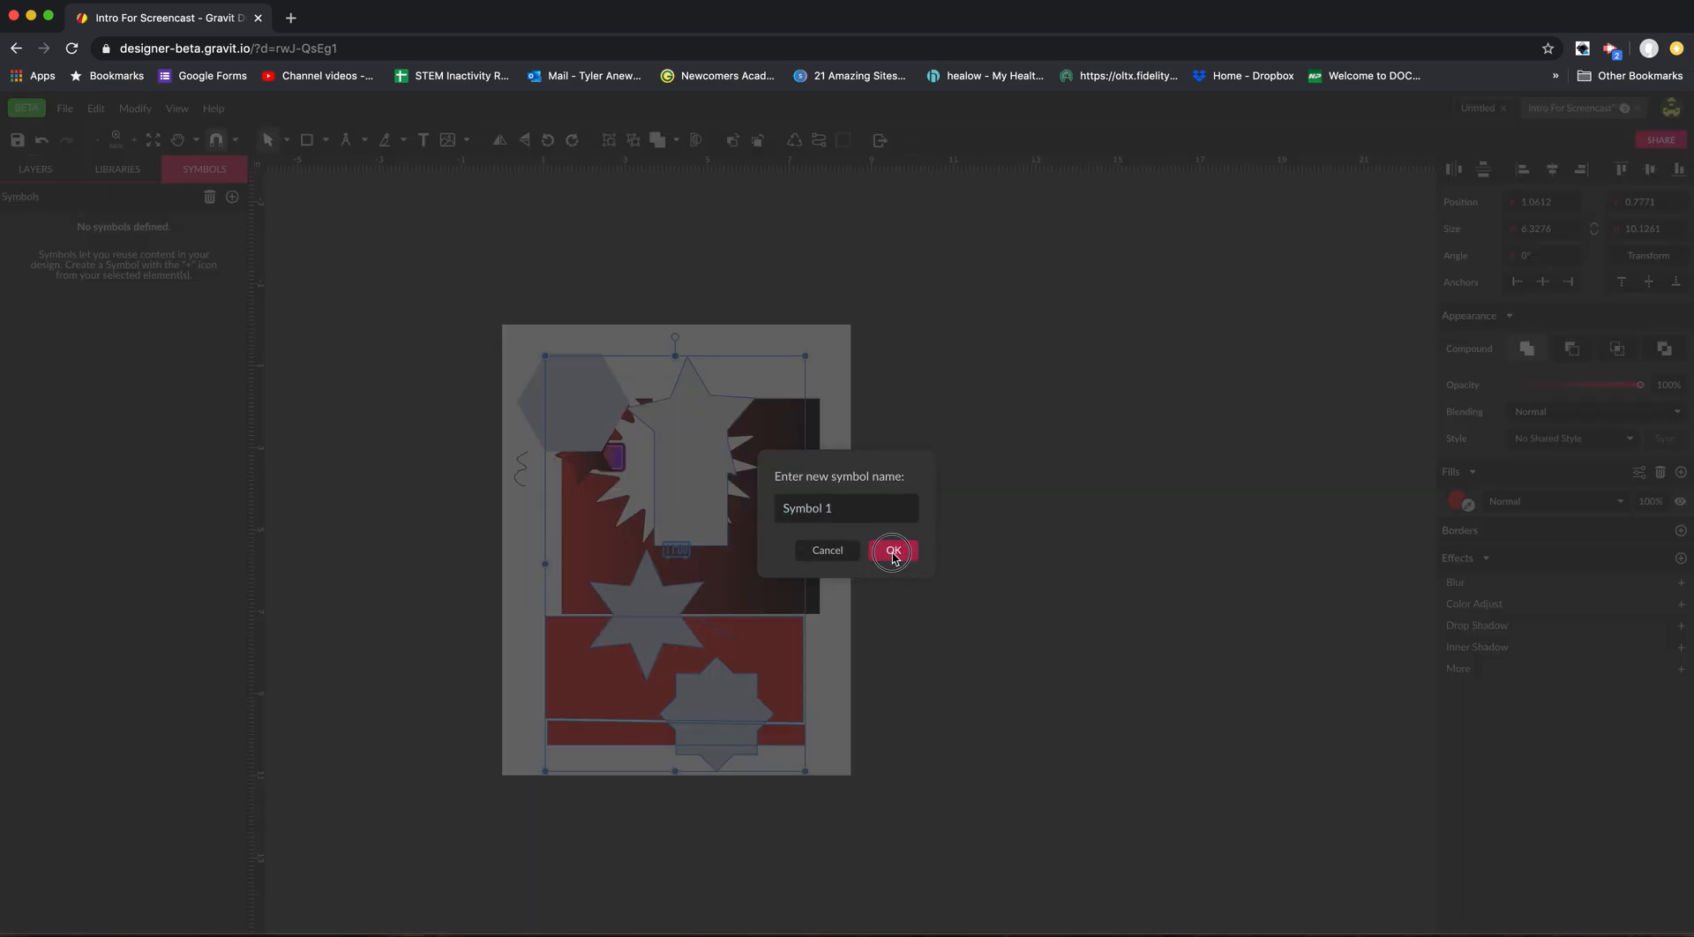
left_click(894, 550)
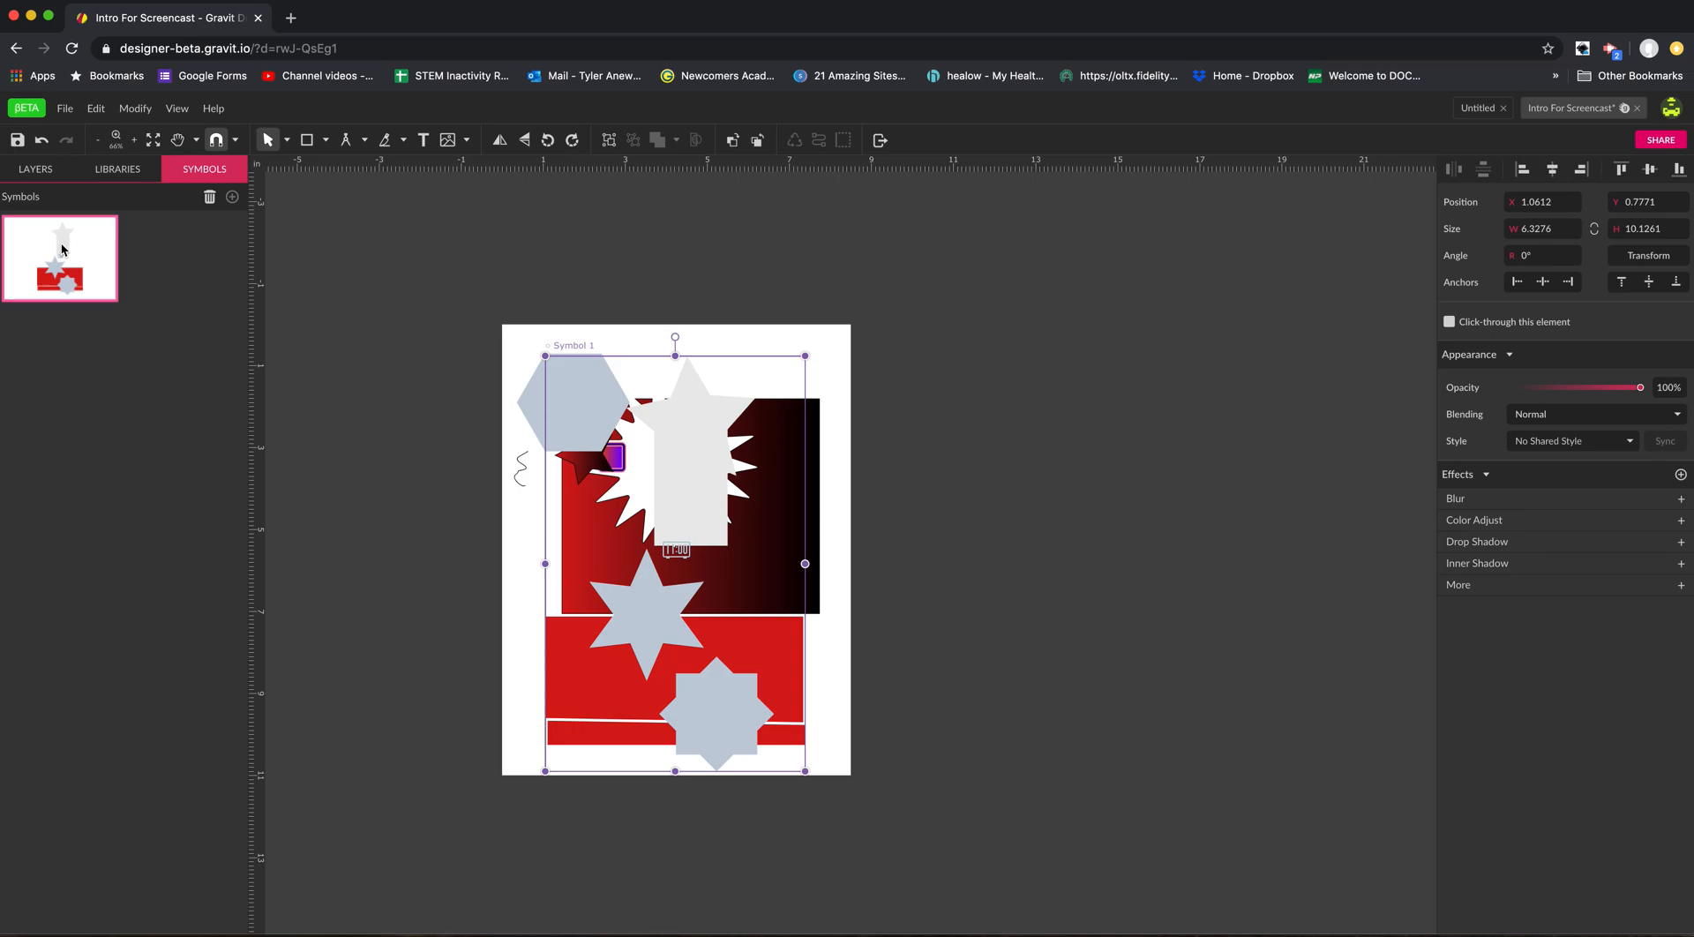
Place an instance of Symbol 1 on Page 3 at about X 1.09 in, Y 0.22 in, and delete it from the page.
left_click(44, 175)
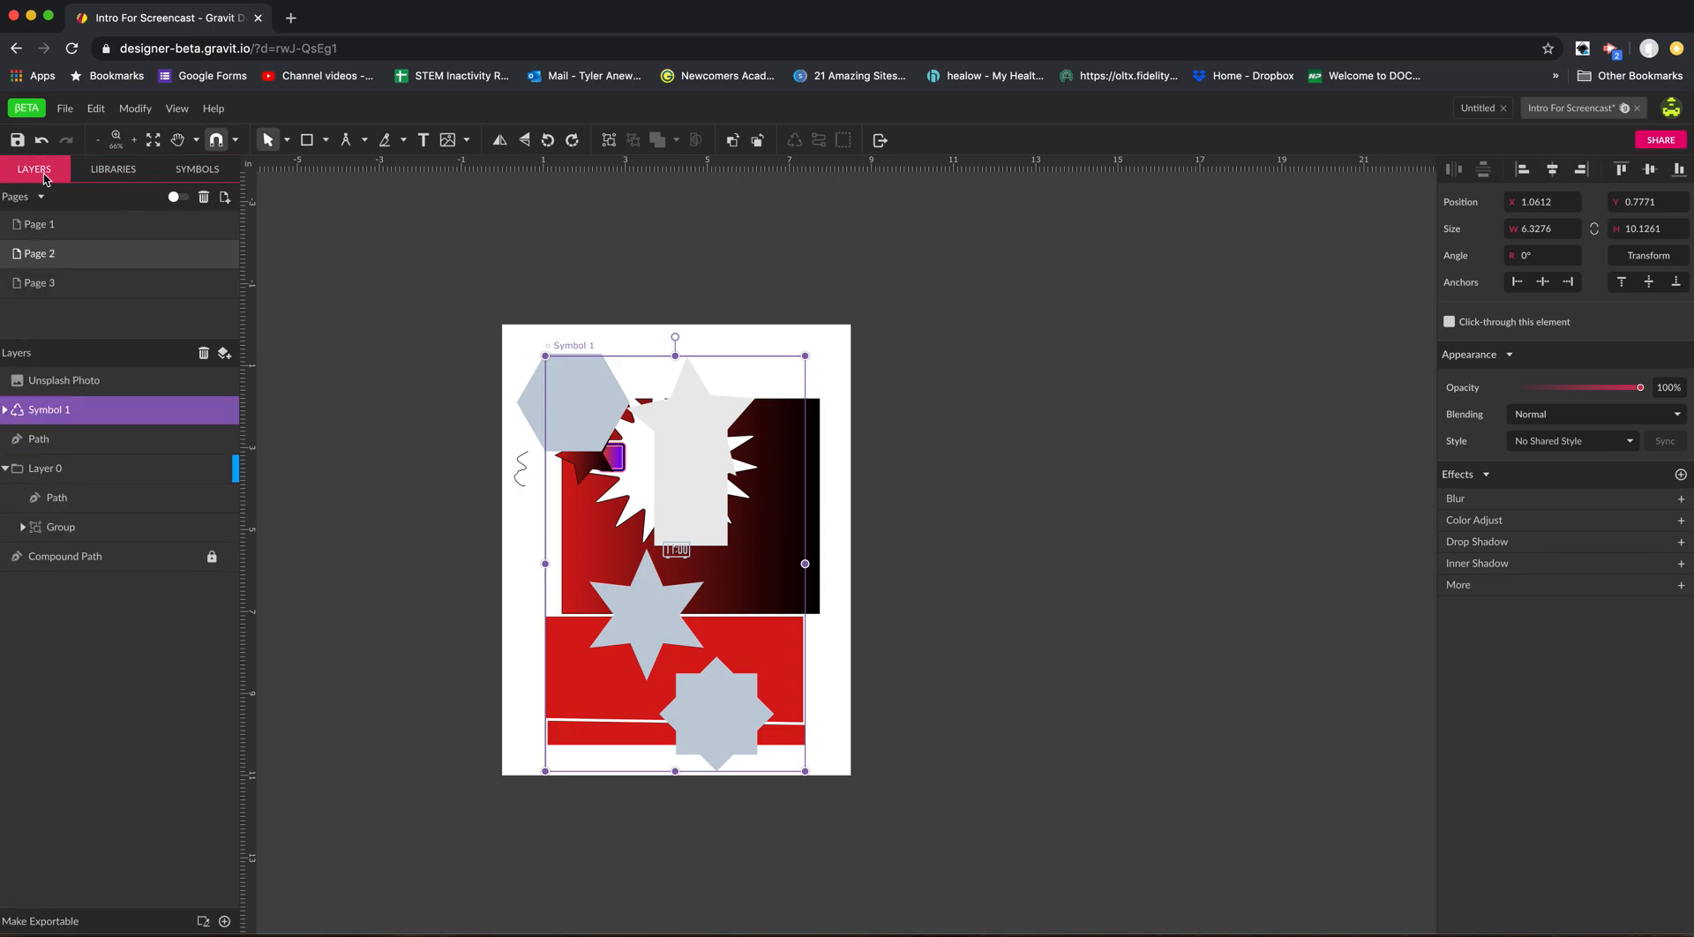
left_click(53, 284)
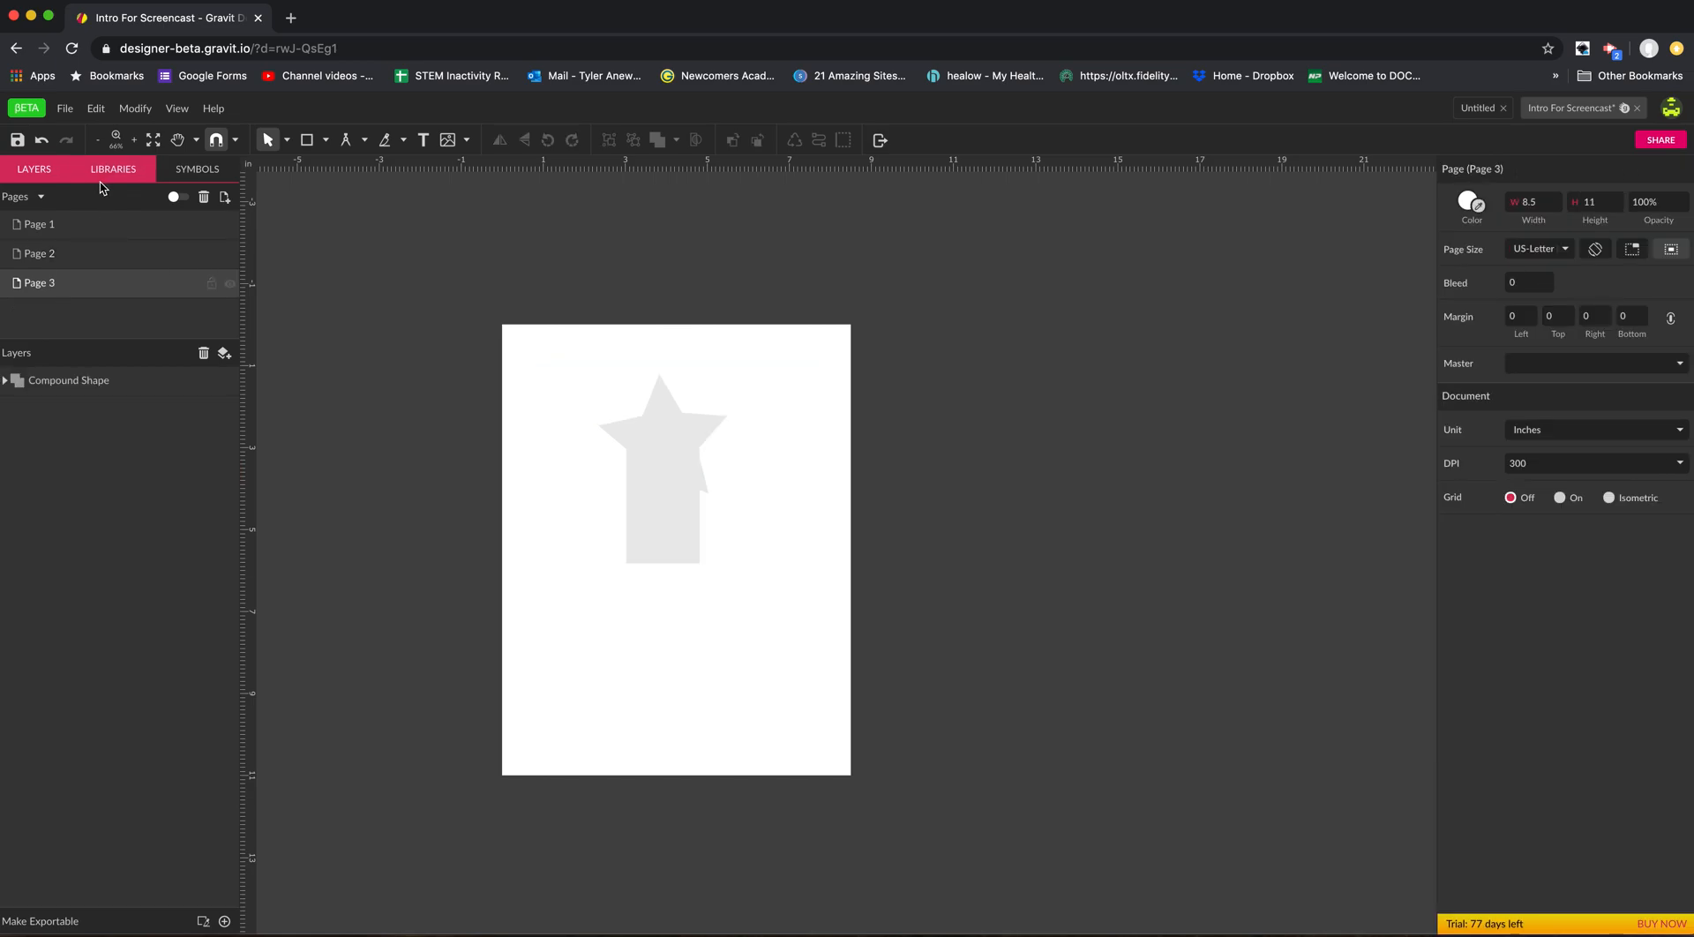
left_click(183, 170)
left_click_drag(59, 258, 560, 416)
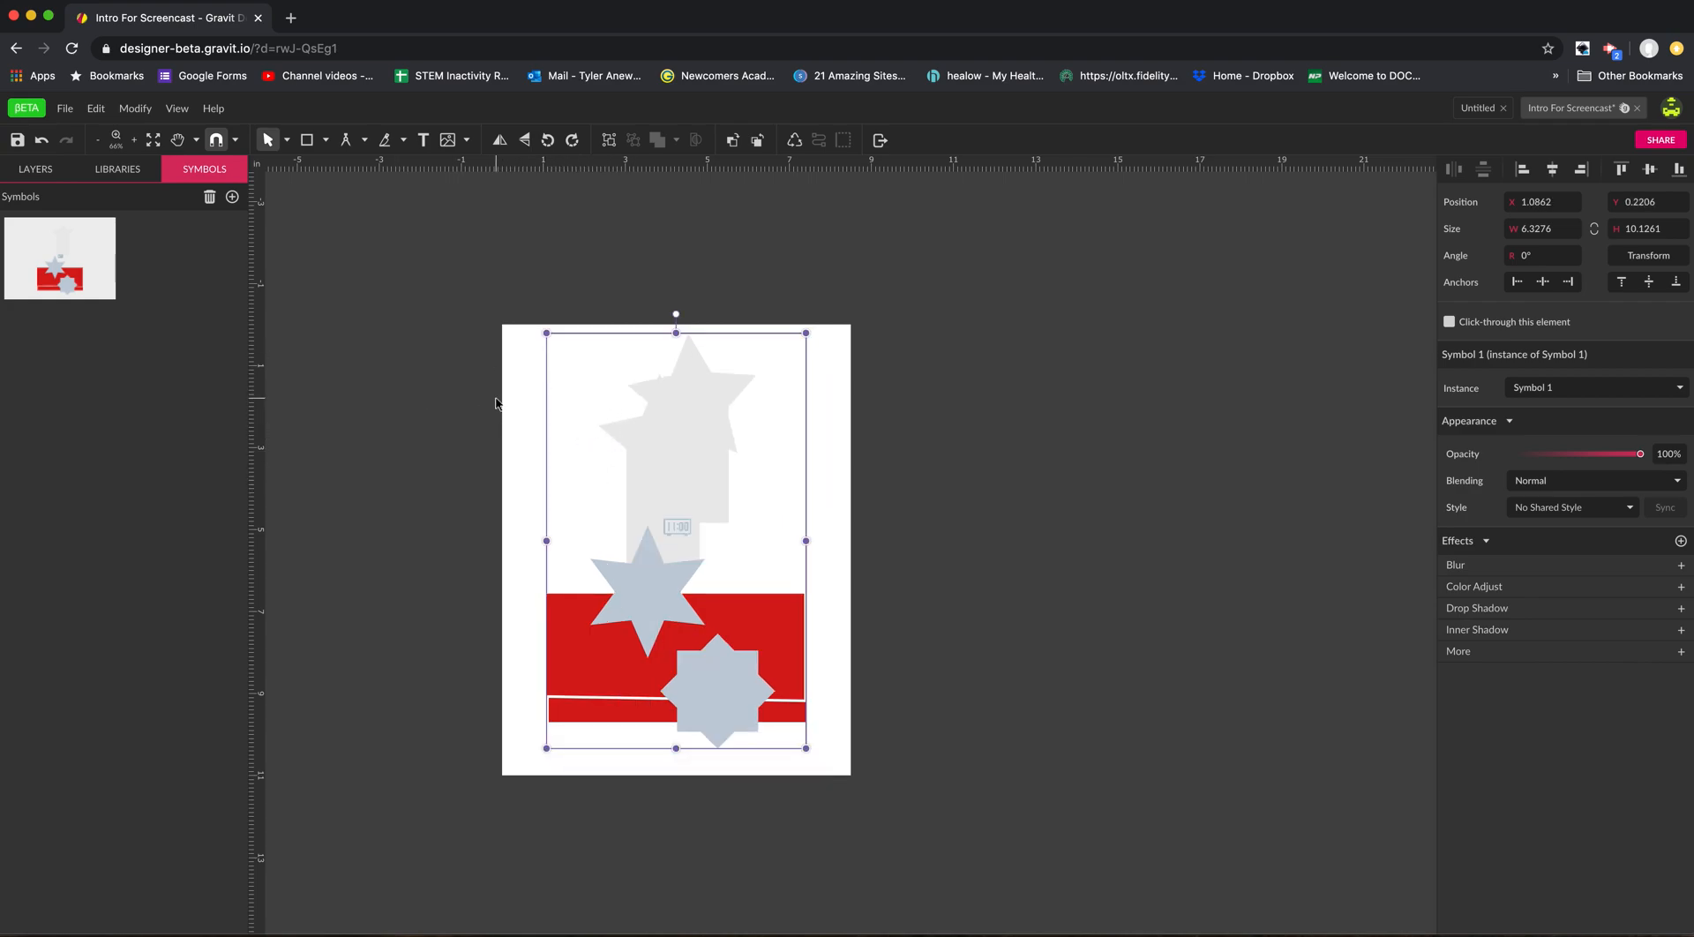
key("BackSpace")
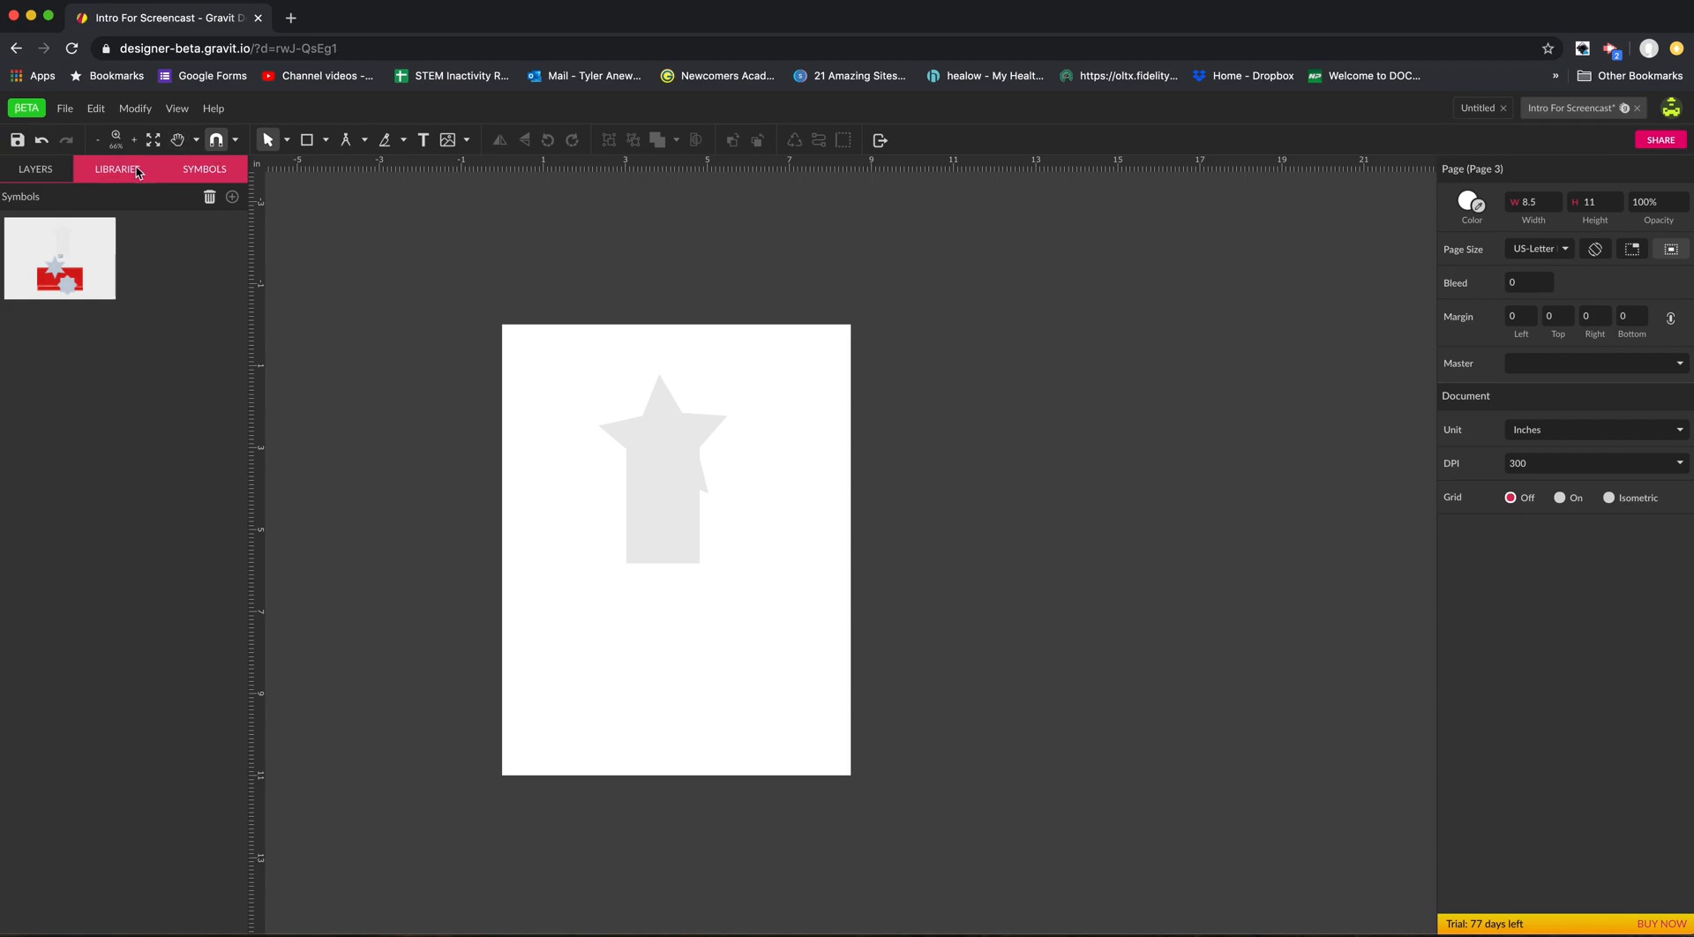
Return to the list of pages and layers and show Page 1.
left_click(134, 174)
left_click(45, 173)
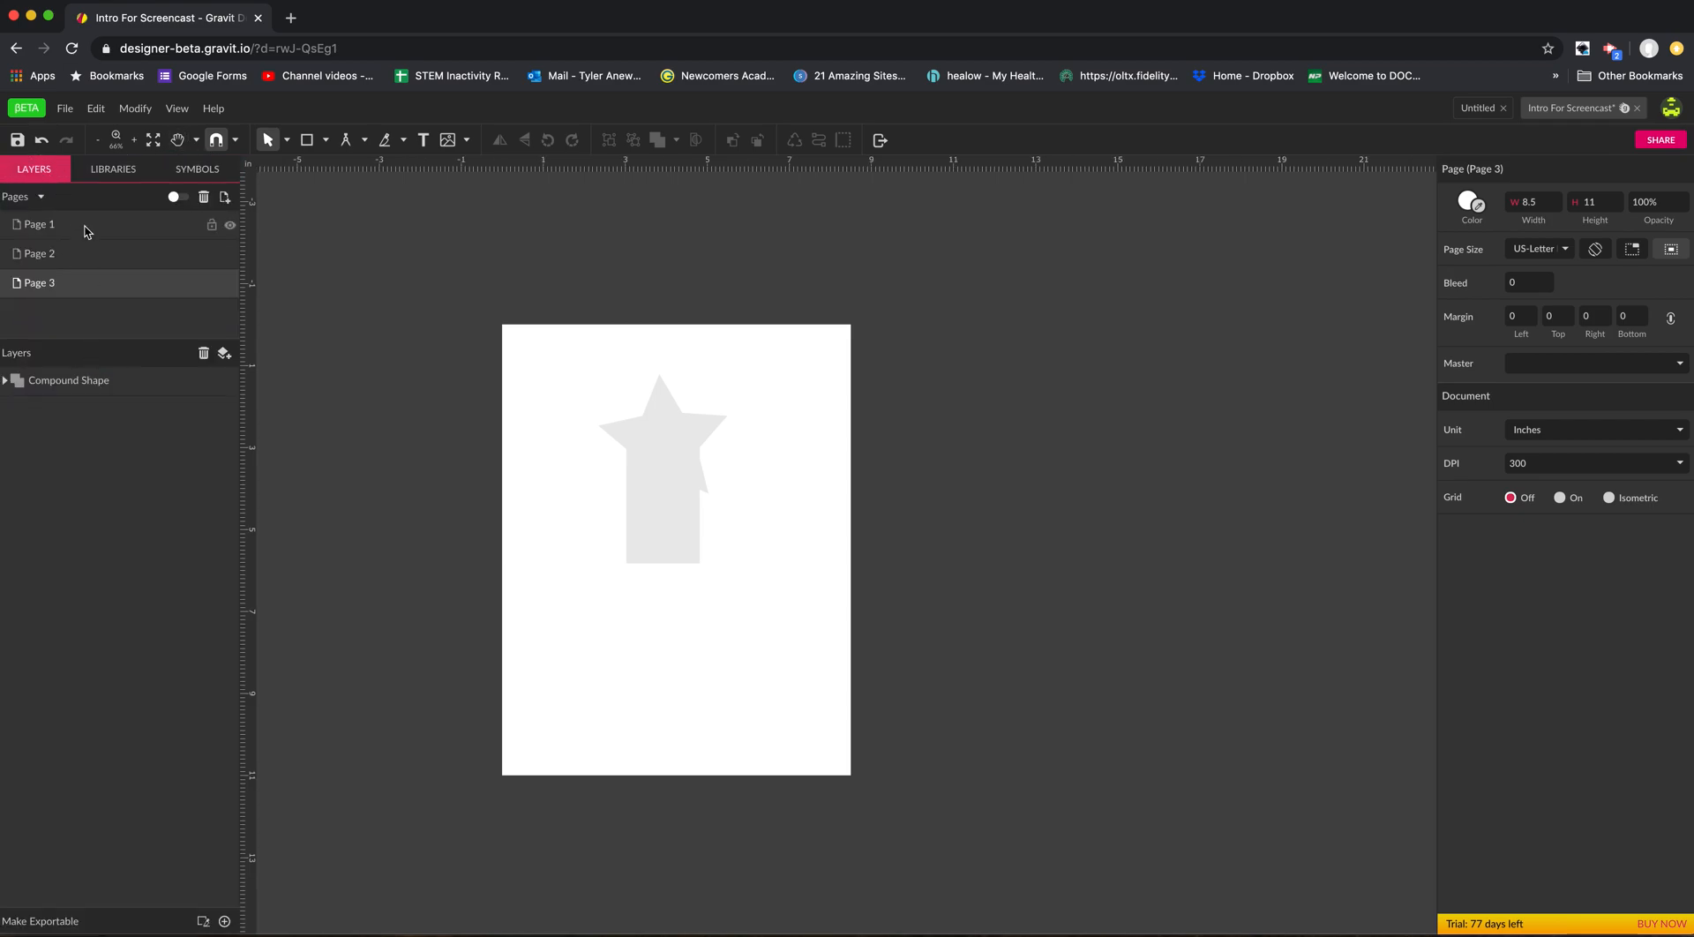
left_click(40, 197)
left_click(41, 198)
left_click(124, 235)
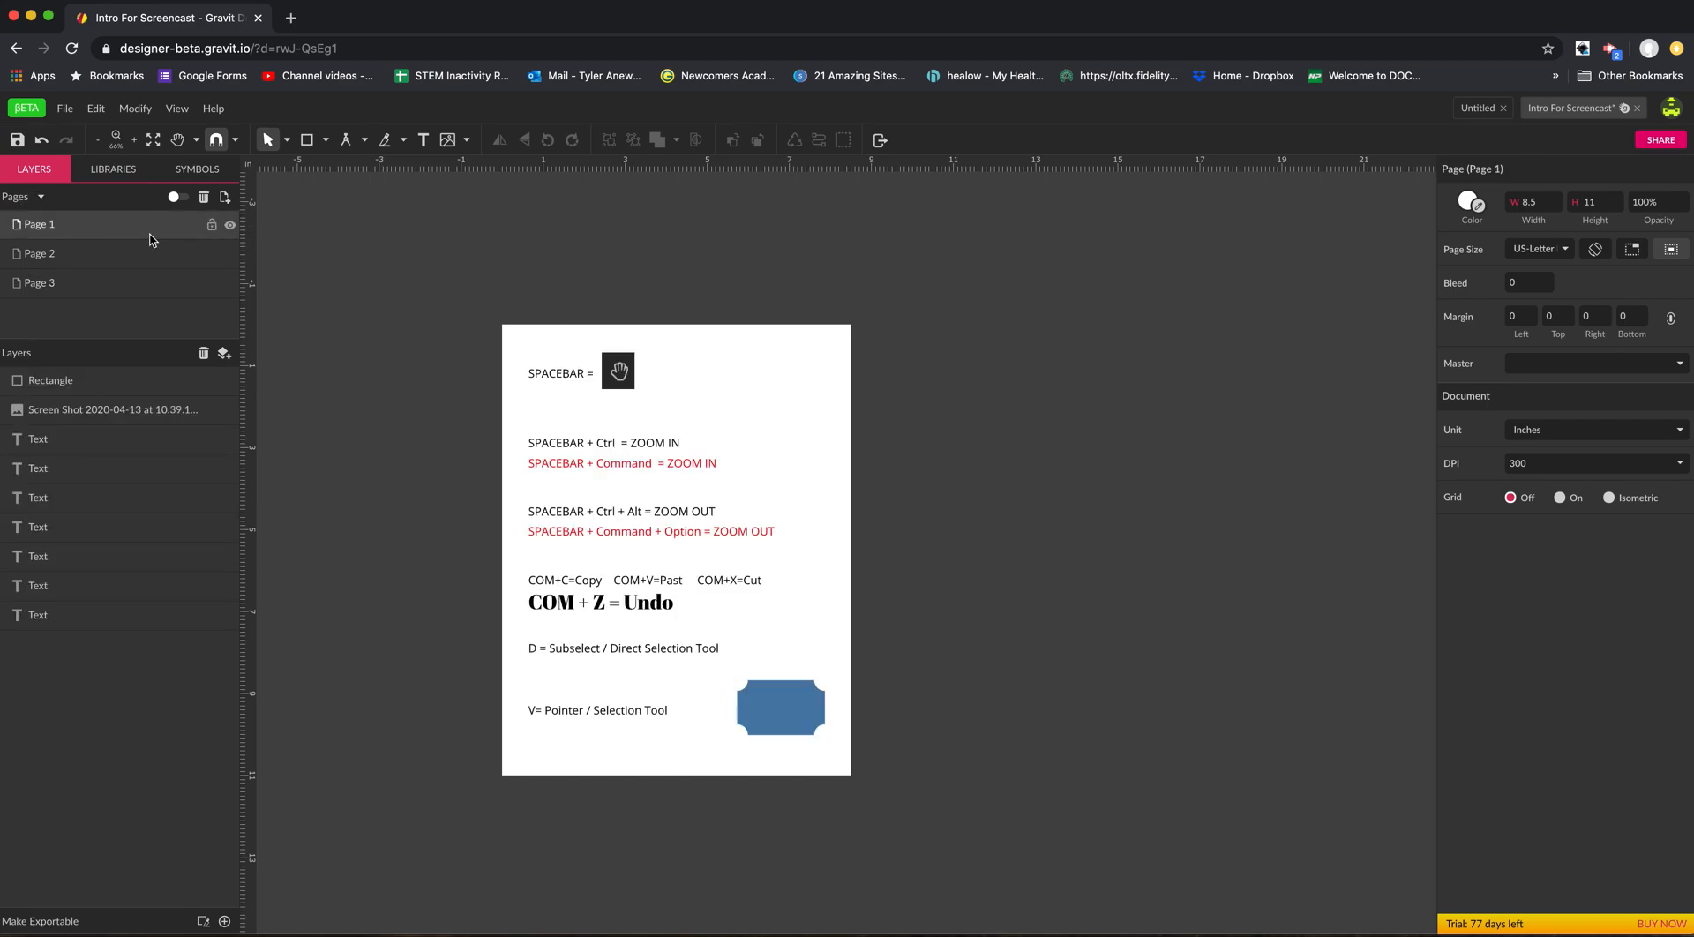
Zoom in to examine the SPACEBAR line and its hand image up close.
key("z")
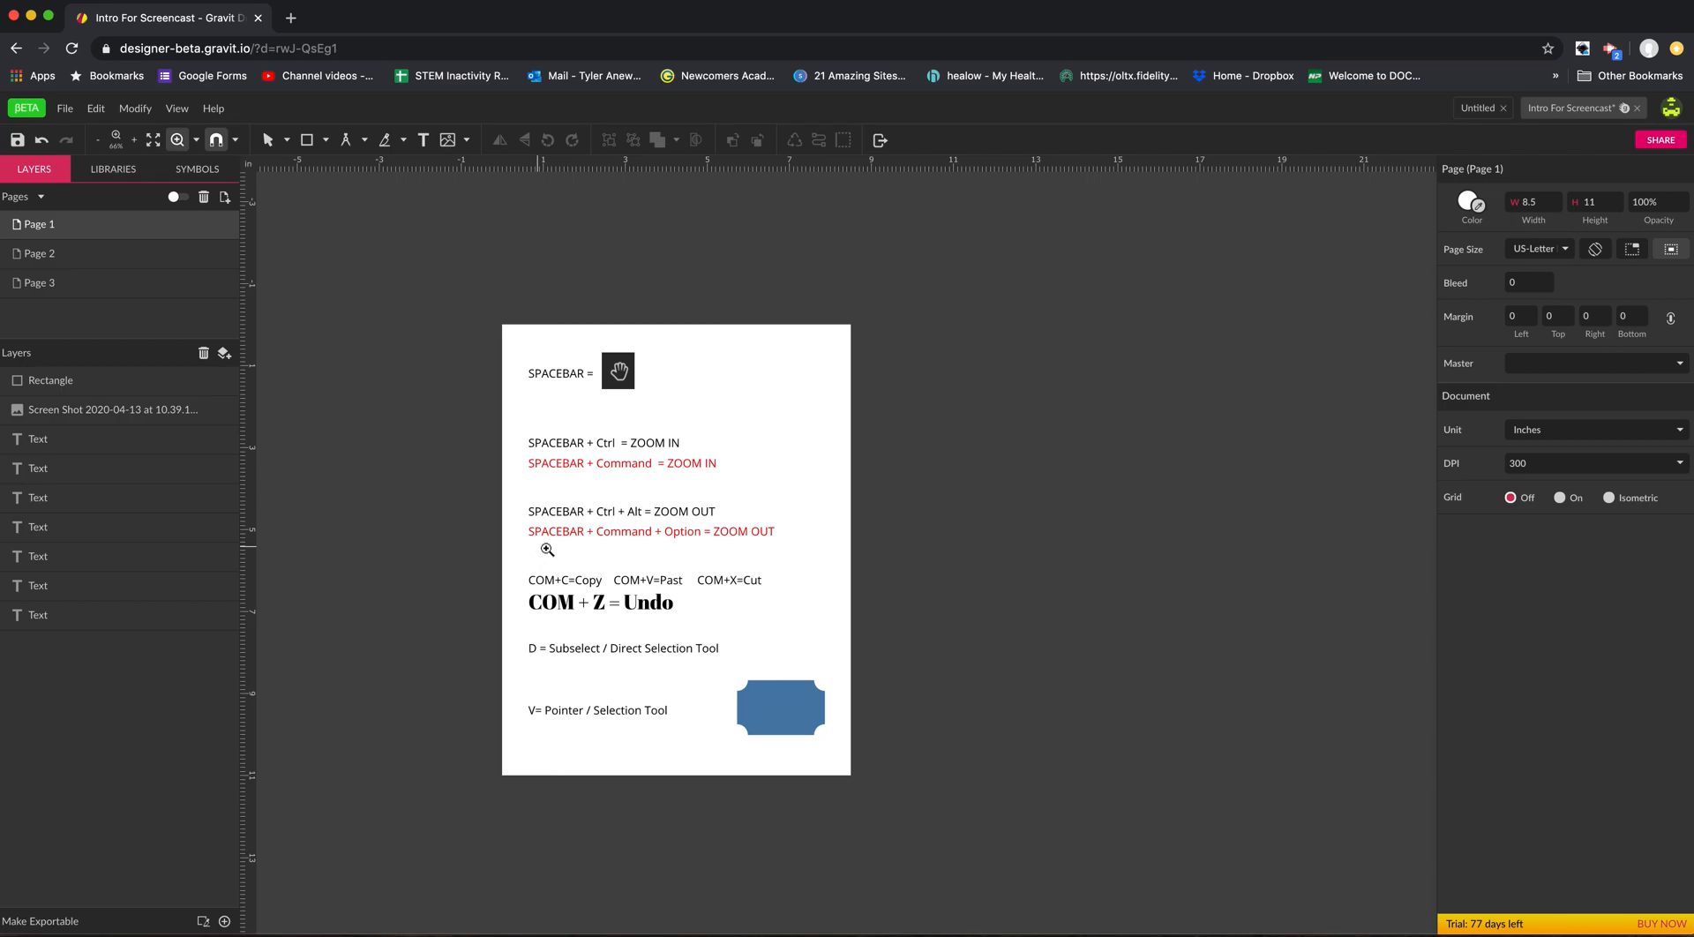
left_click(579, 418)
left_click(579, 418)
left_click_drag(574, 392, 601, 532)
left_click(605, 497, "super")
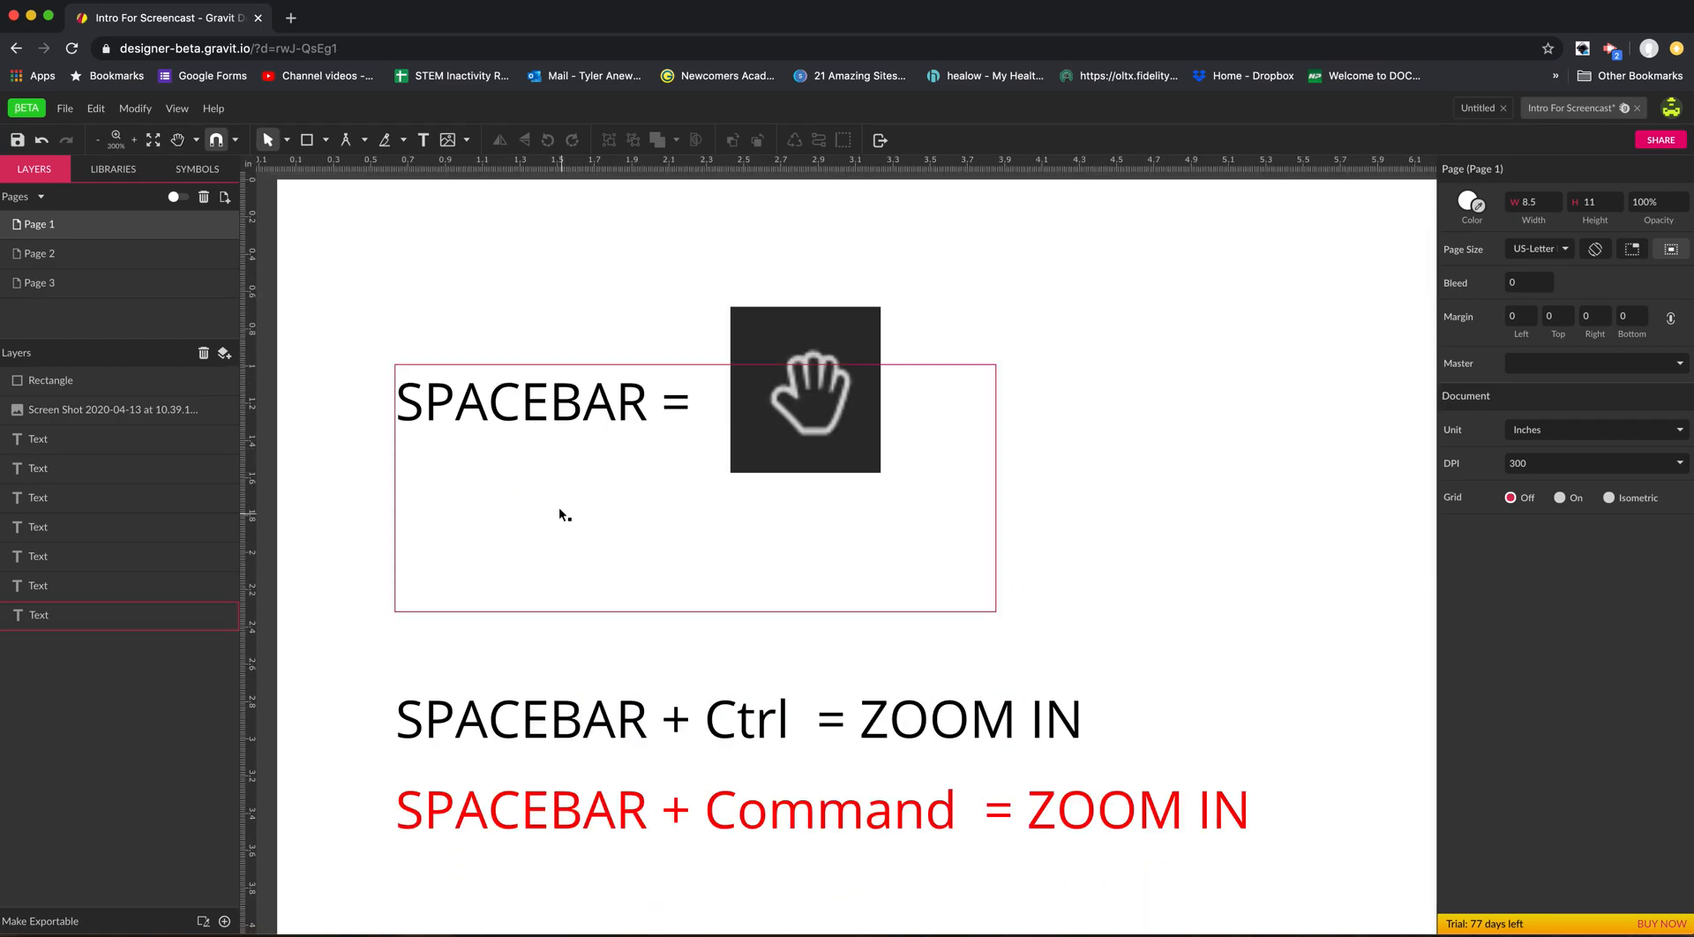
left_click(553, 466, "super")
left_click_drag(574, 468, 587, 526)
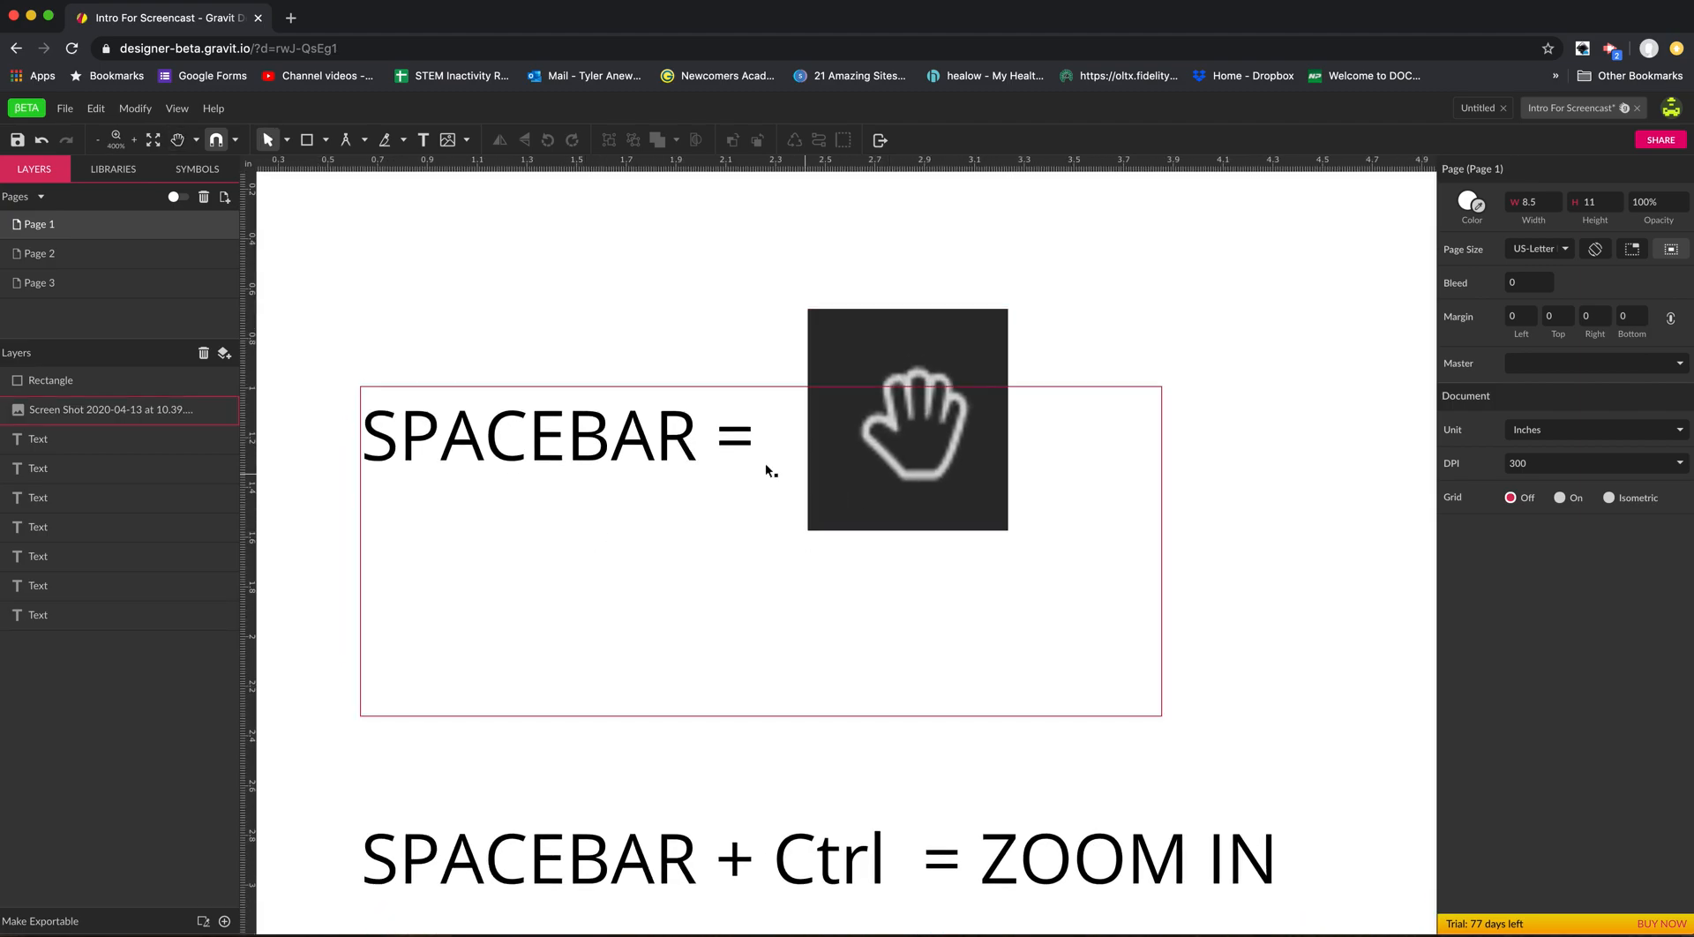
left_click(690, 466, "super")
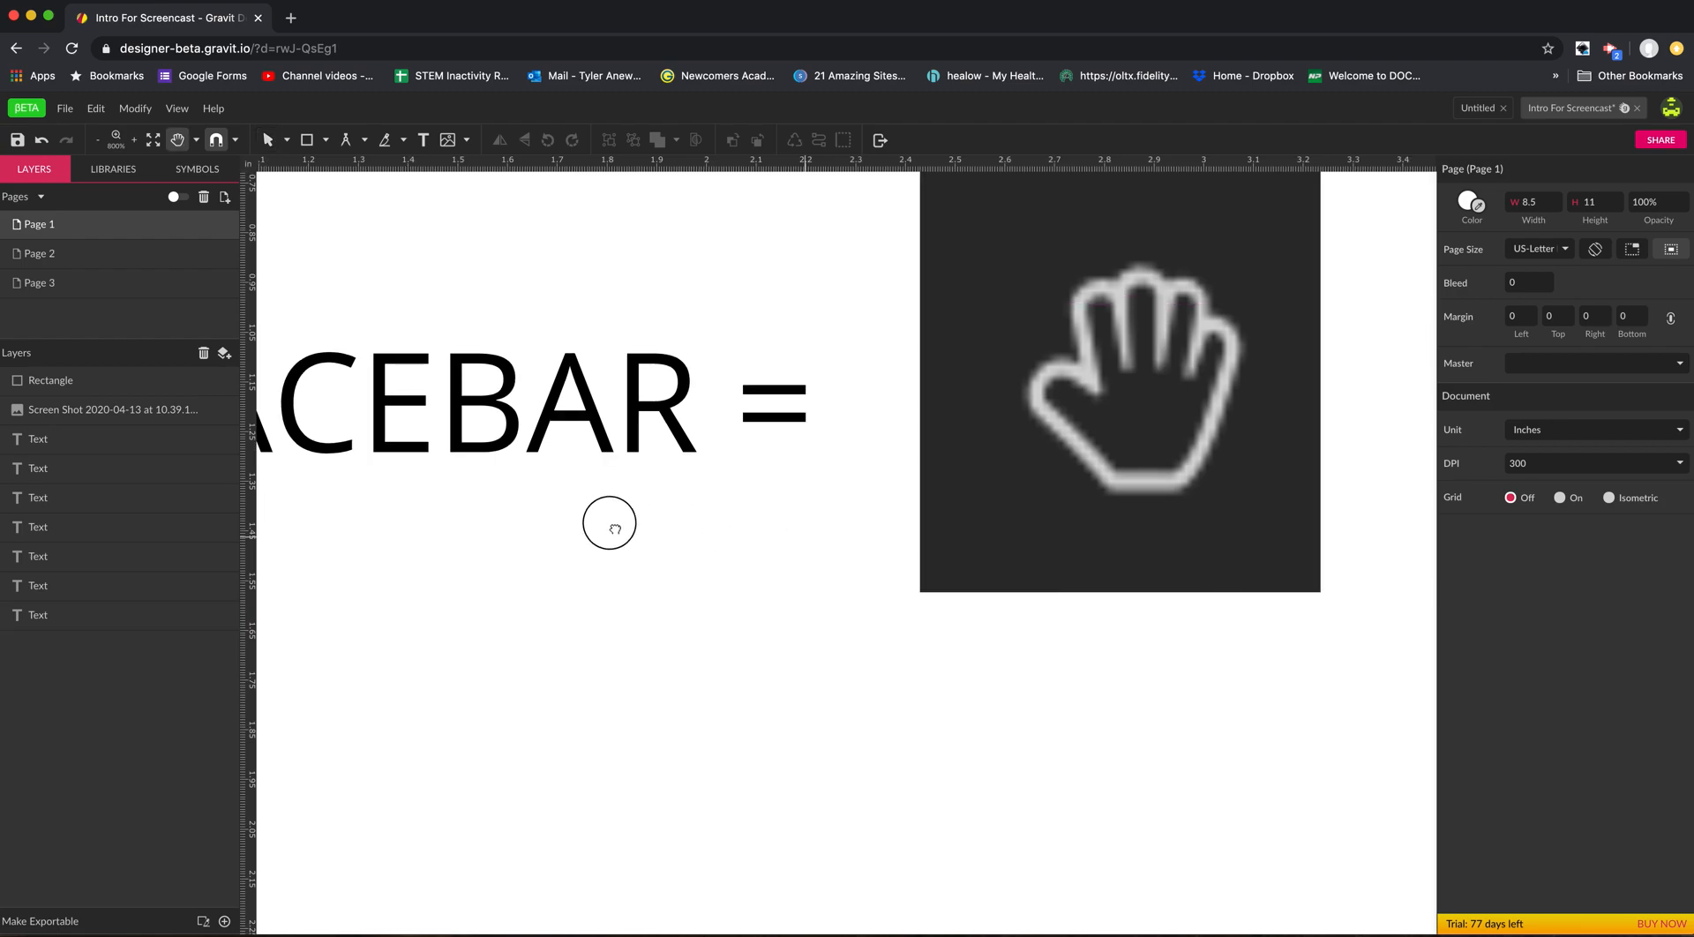
left_click_drag(902, 540, 652, 524)
left_click_drag(829, 523, 440, 589)
left_click_drag(1085, 550, 1082, 549)
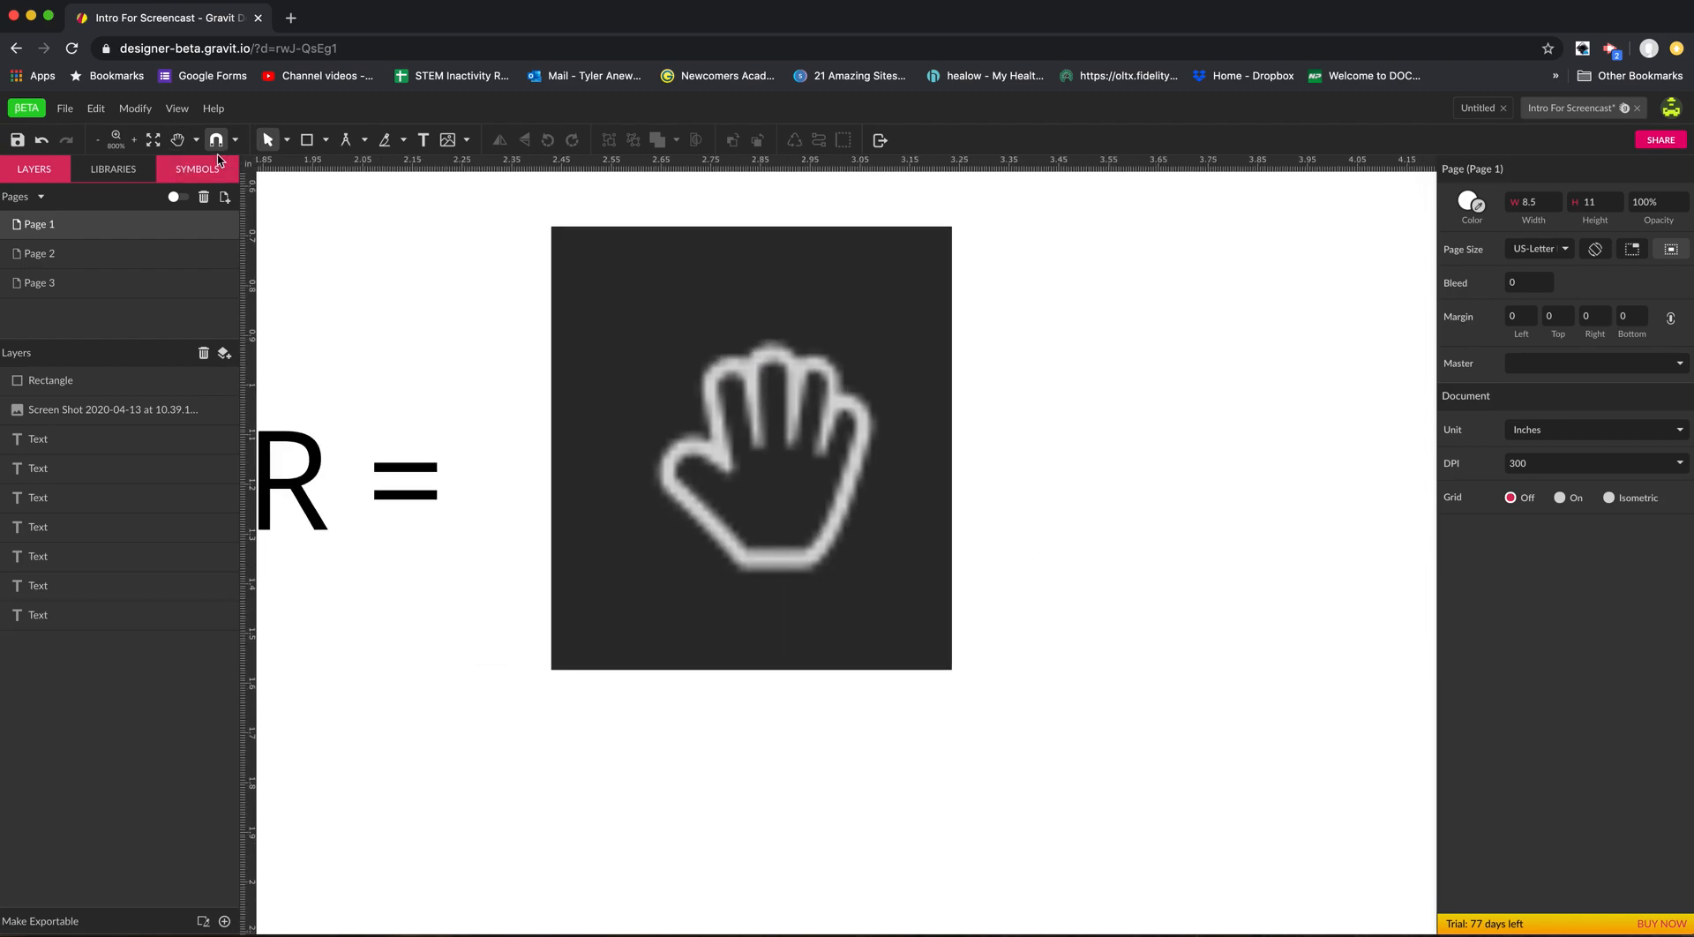
Pan around the enlarged SPACEBAR line with the Hand tool, and repeat it with the temporary hand from the Select tool.
left_click(180, 147)
left_click_drag(341, 292, 665, 430)
left_click(269, 140)
left_click(271, 139)
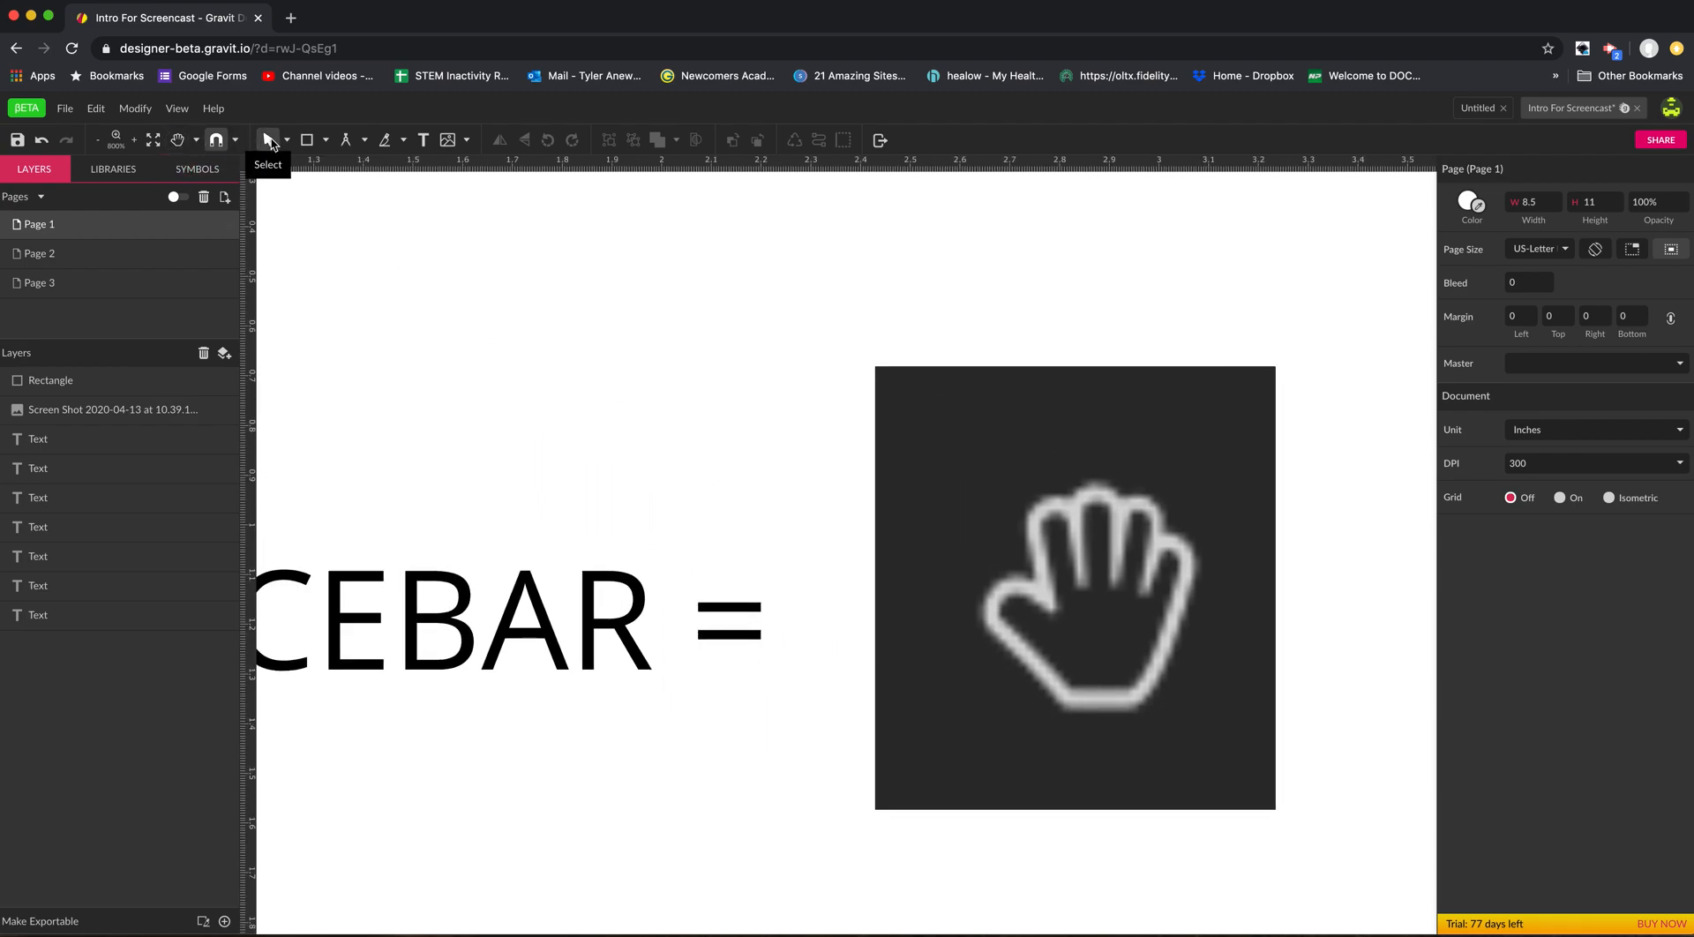
key("space")
left_click_drag(510, 457, 656, 268)
left_click_drag(559, 355, 846, 413)
Zoom out to 400% and examine the two ZOOM IN shortcut lines below the SPACEBAR line.
key("alt+space")
left_click(852, 420)
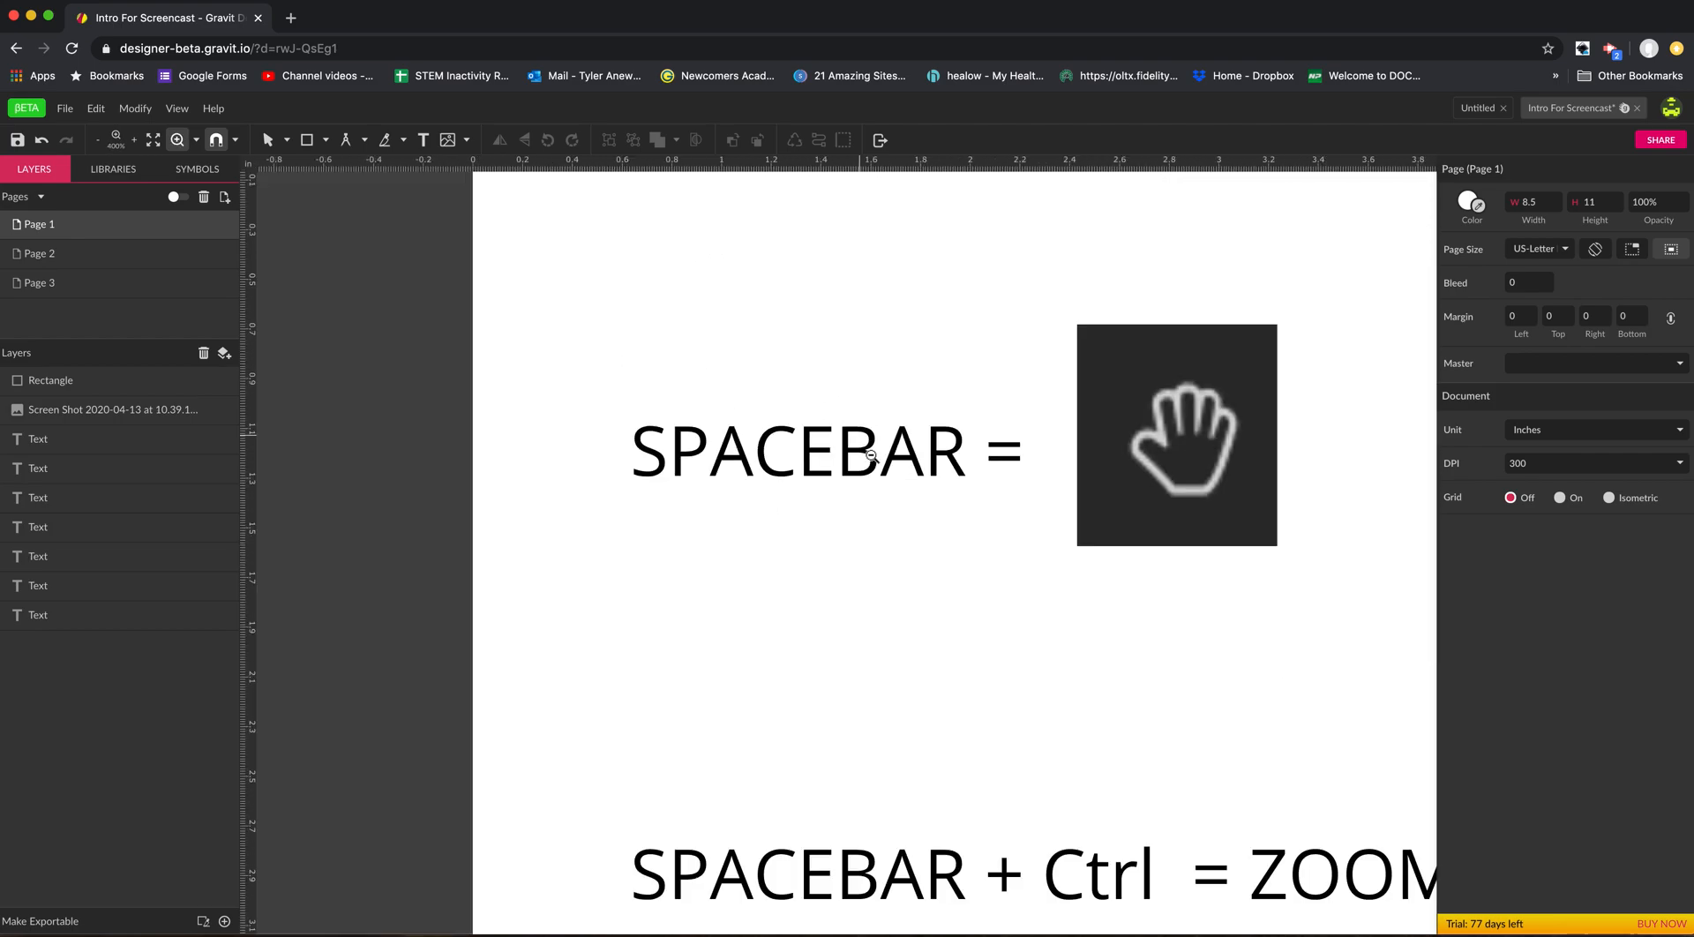
left_click_drag(885, 484, 824, 511)
scroll(957, 651, "down", 5)
scroll(956, 651, "right", 3)
key("ctrl+space")
left_click_drag(960, 631, 908, 567)
key("space")
left_click_drag(840, 493, 813, 408)
key("space")
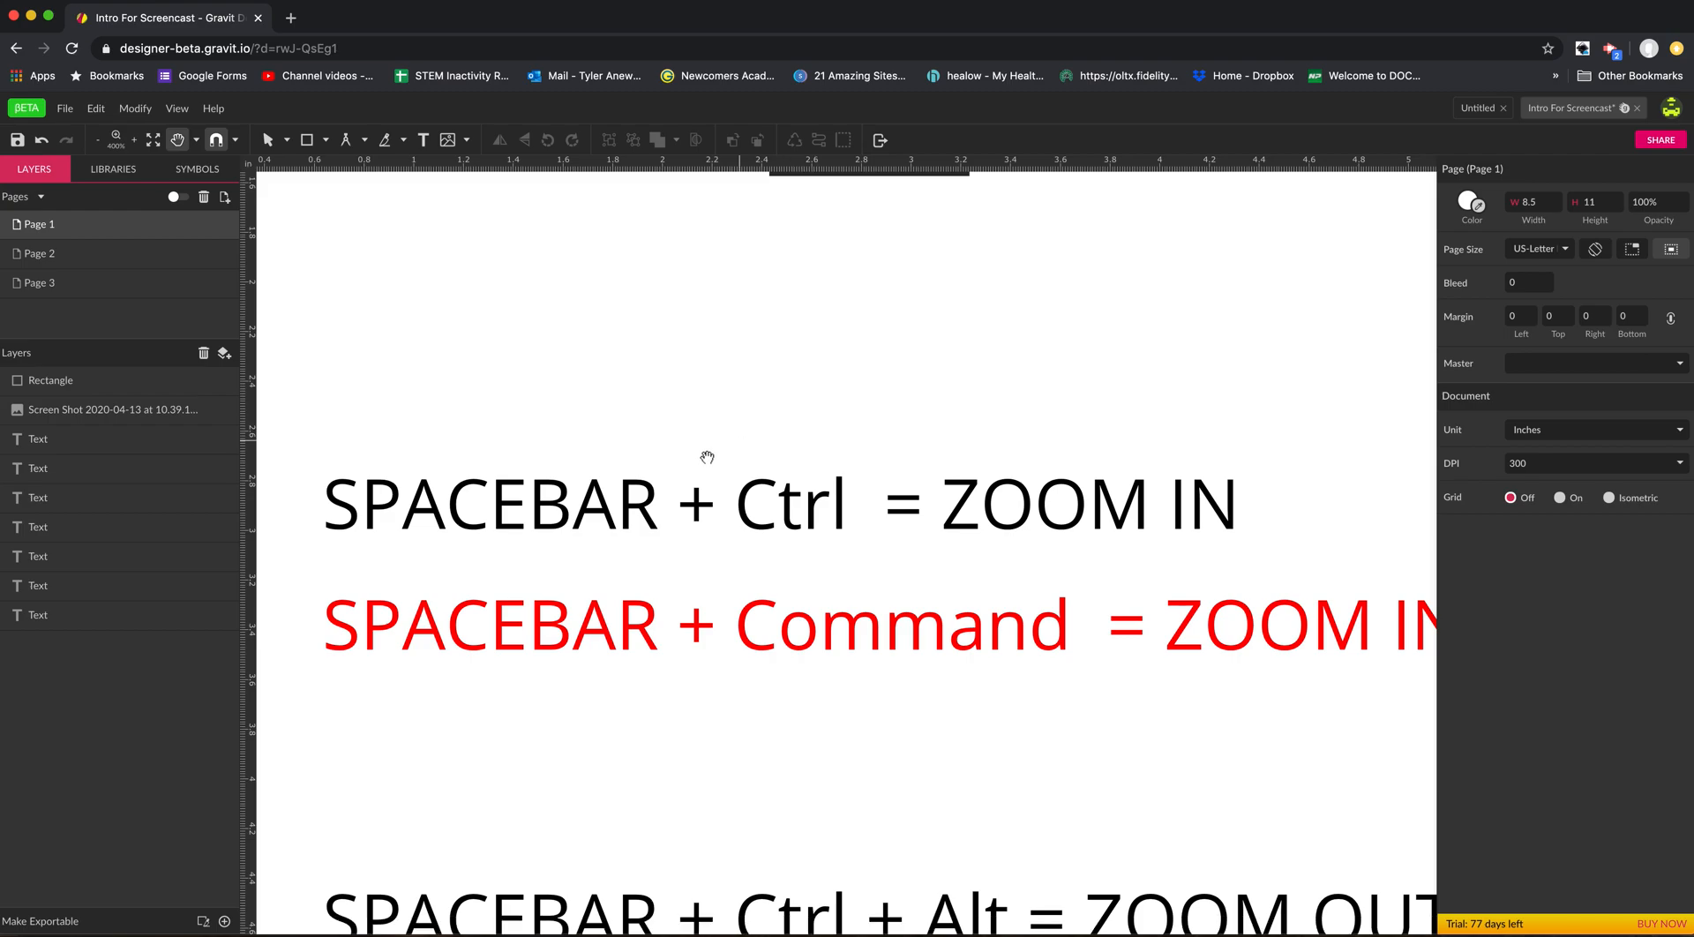
left_click(602, 491)
key("space")
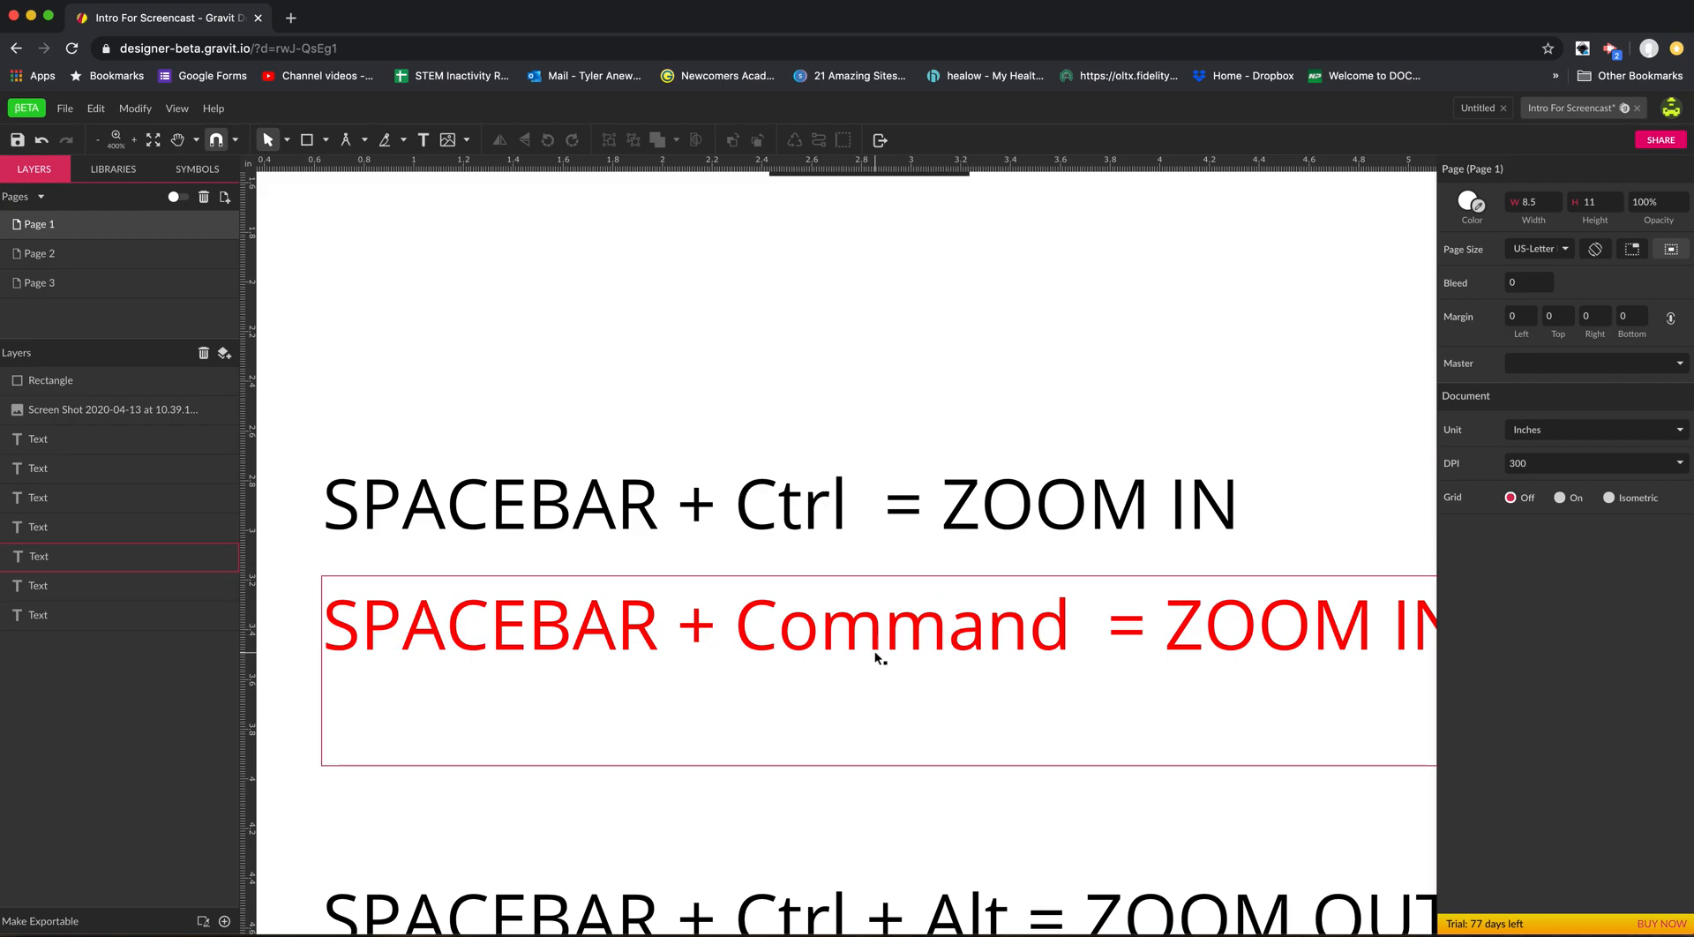
Zoom in closely on the word Command in the red ZOOM IN line using the temporary zoom.
key("space")
key("super+space")
key("space")
key("super+space")
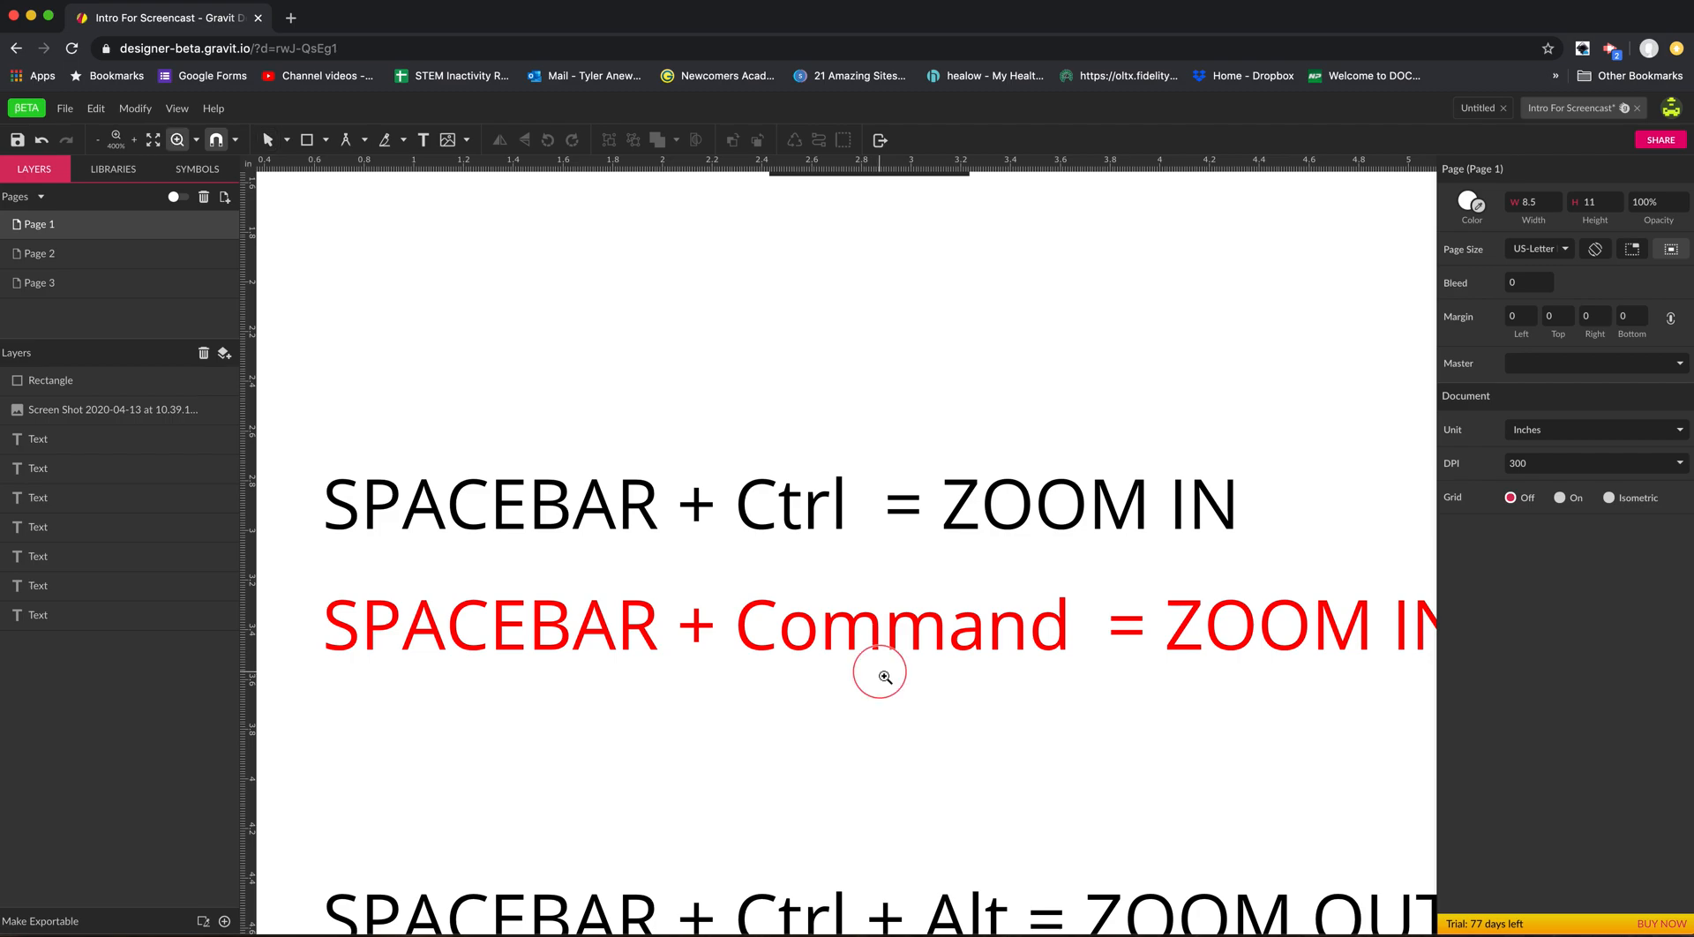
left_click(885, 677)
left_click(859, 659)
key("super+space")
left_click(811, 629)
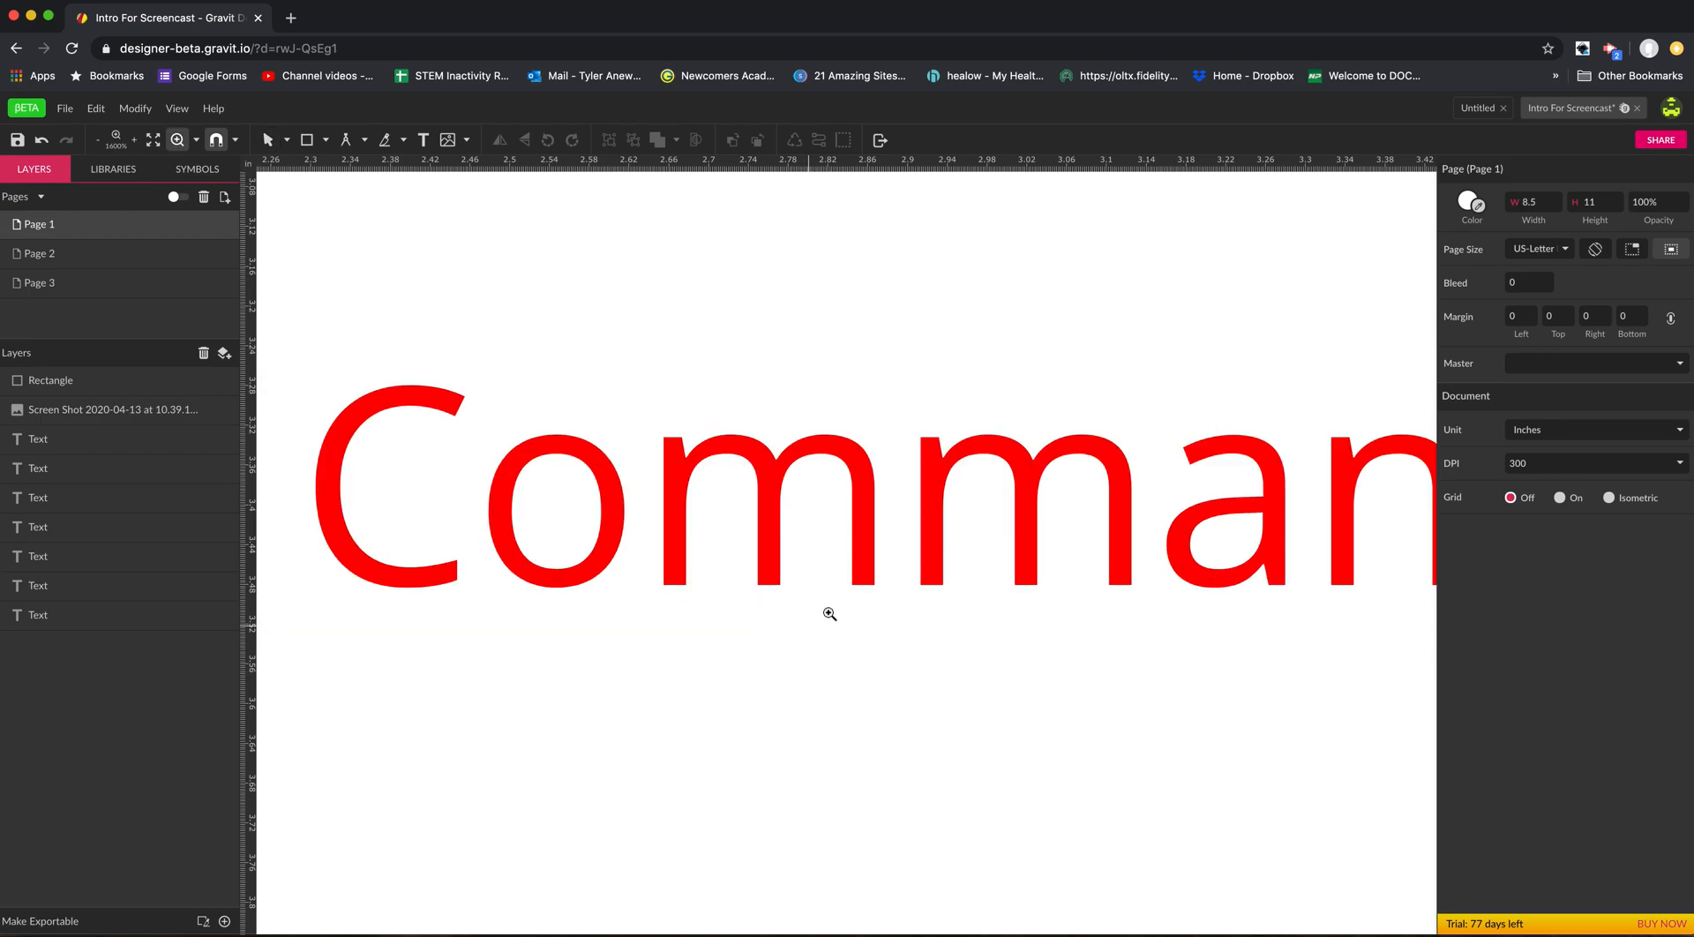
left_click(871, 567)
left_click(870, 568)
left_click(870, 567)
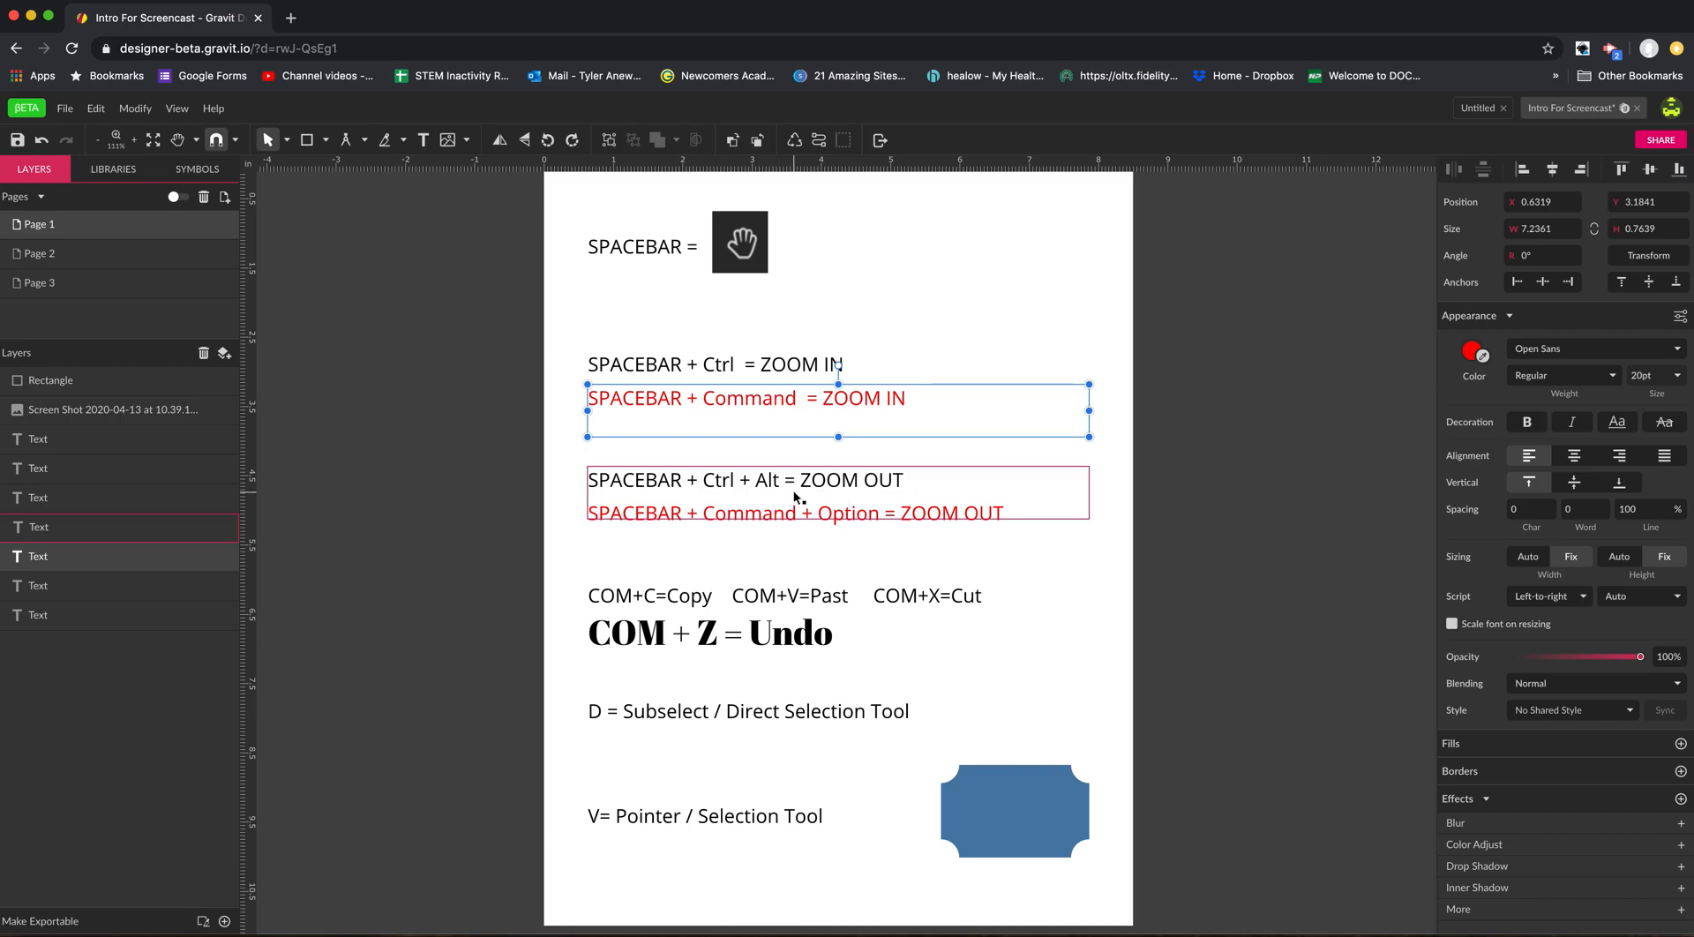
Zoom out from the ZOOM OUT shortcut lines, zoom back in to 200%, and pan across the shortcut lines.
key("super+alt+space")
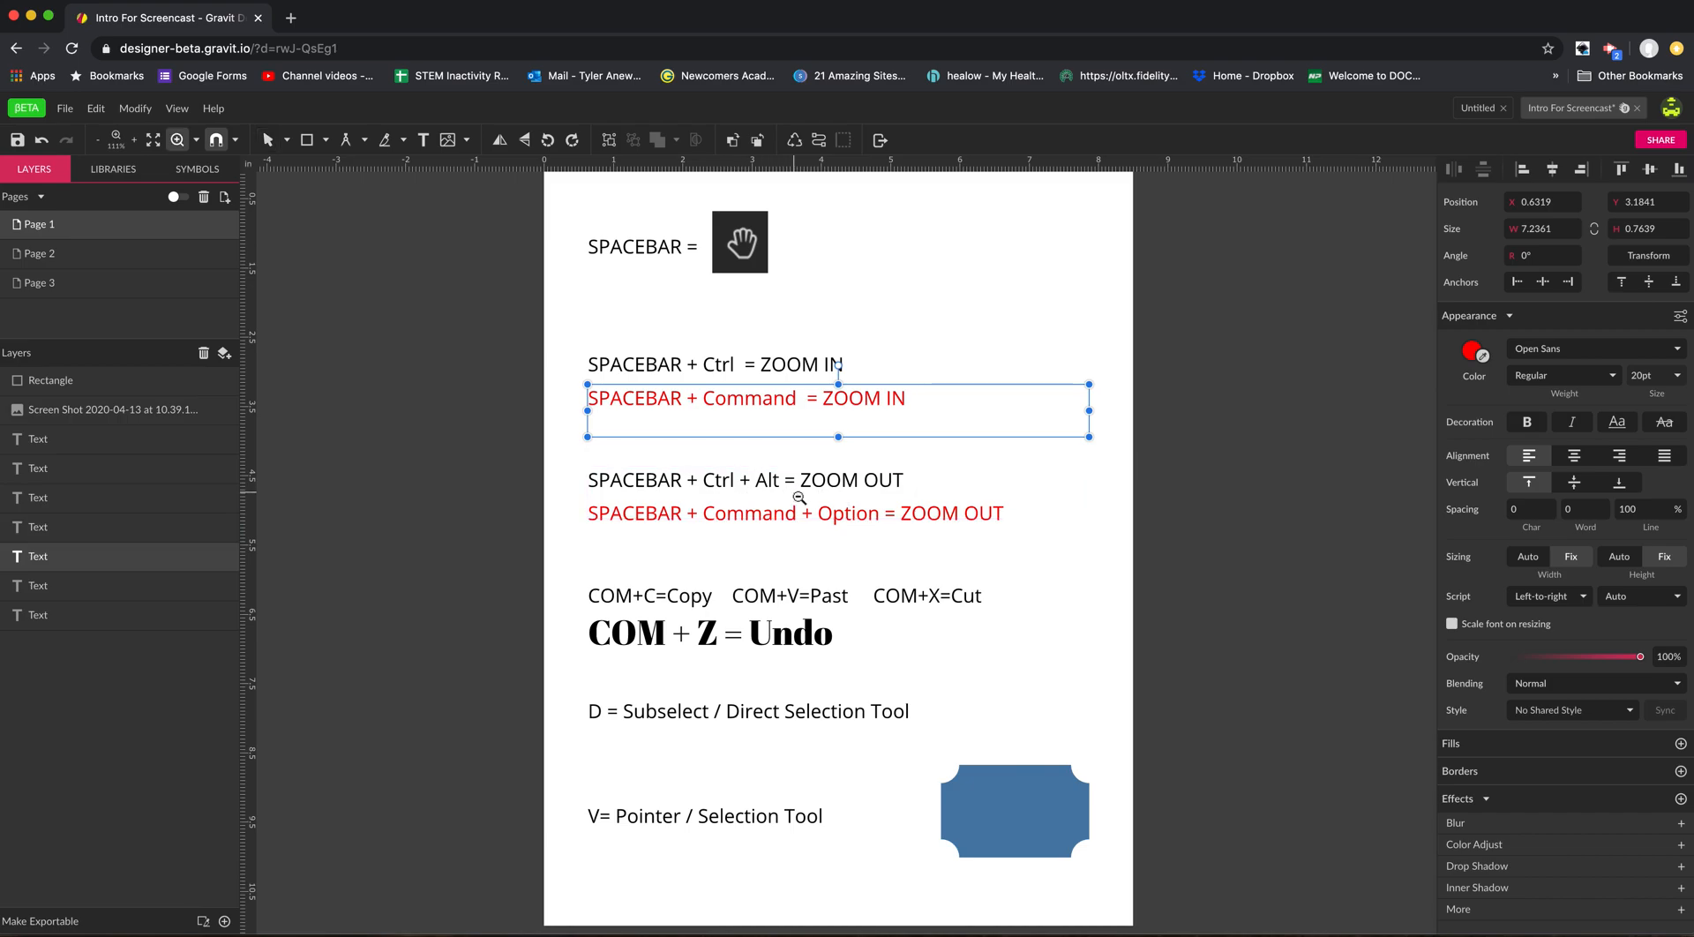
left_click(800, 498)
left_click(799, 498)
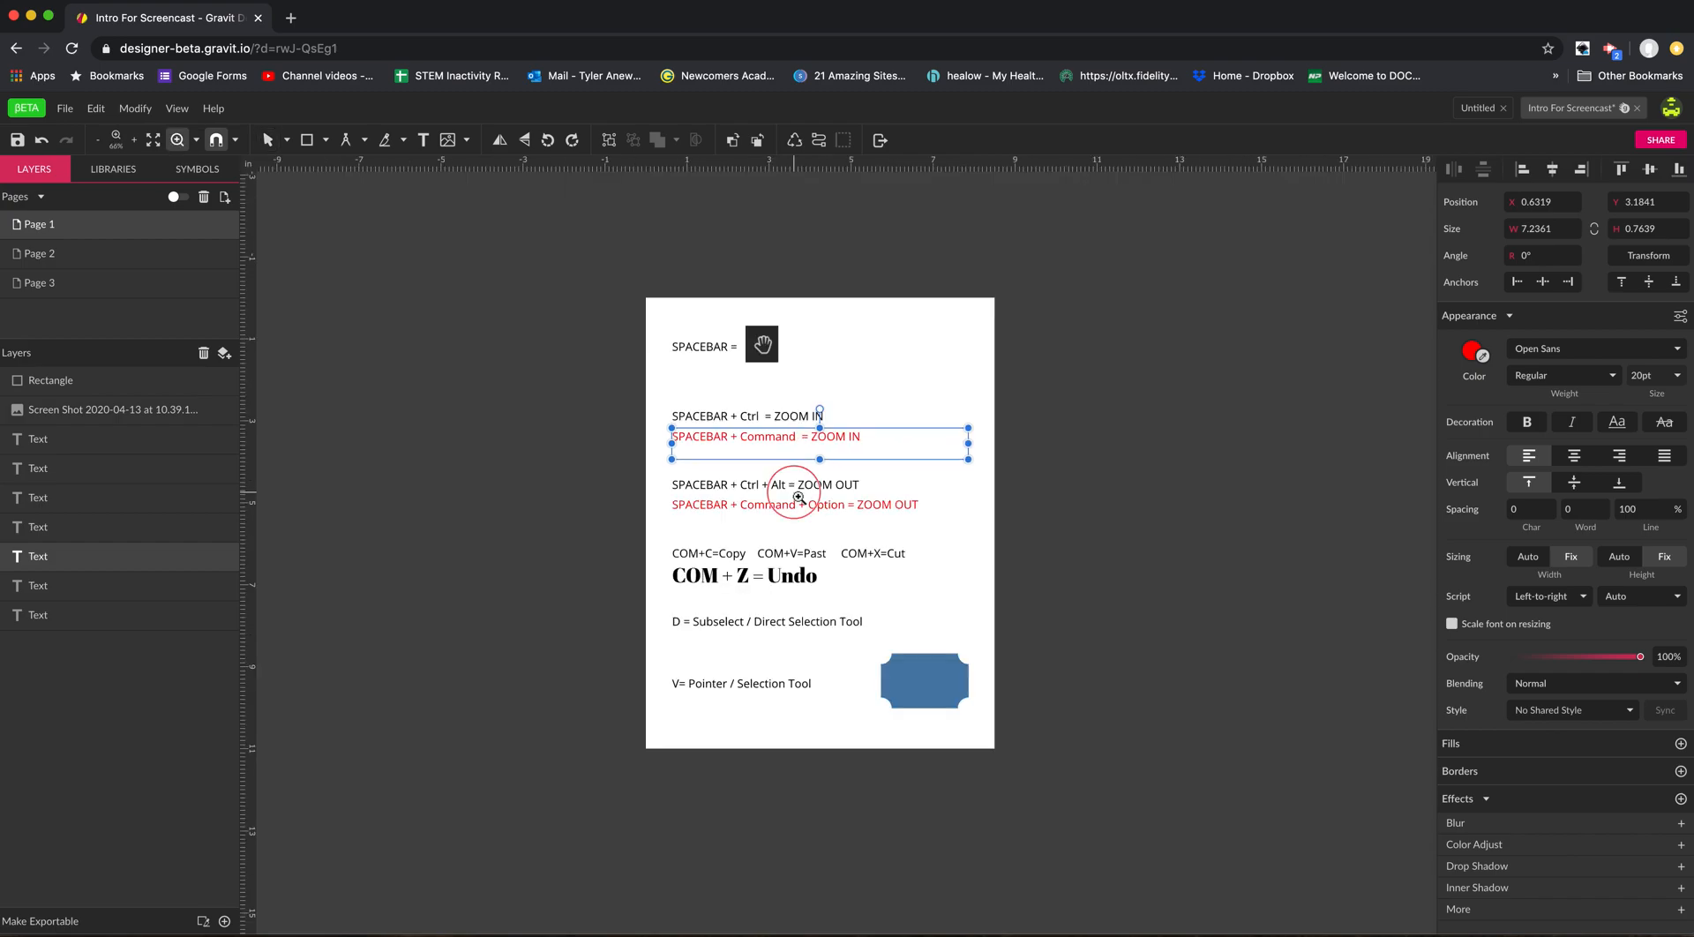
left_click(800, 498)
left_click(799, 498)
left_click(785, 524)
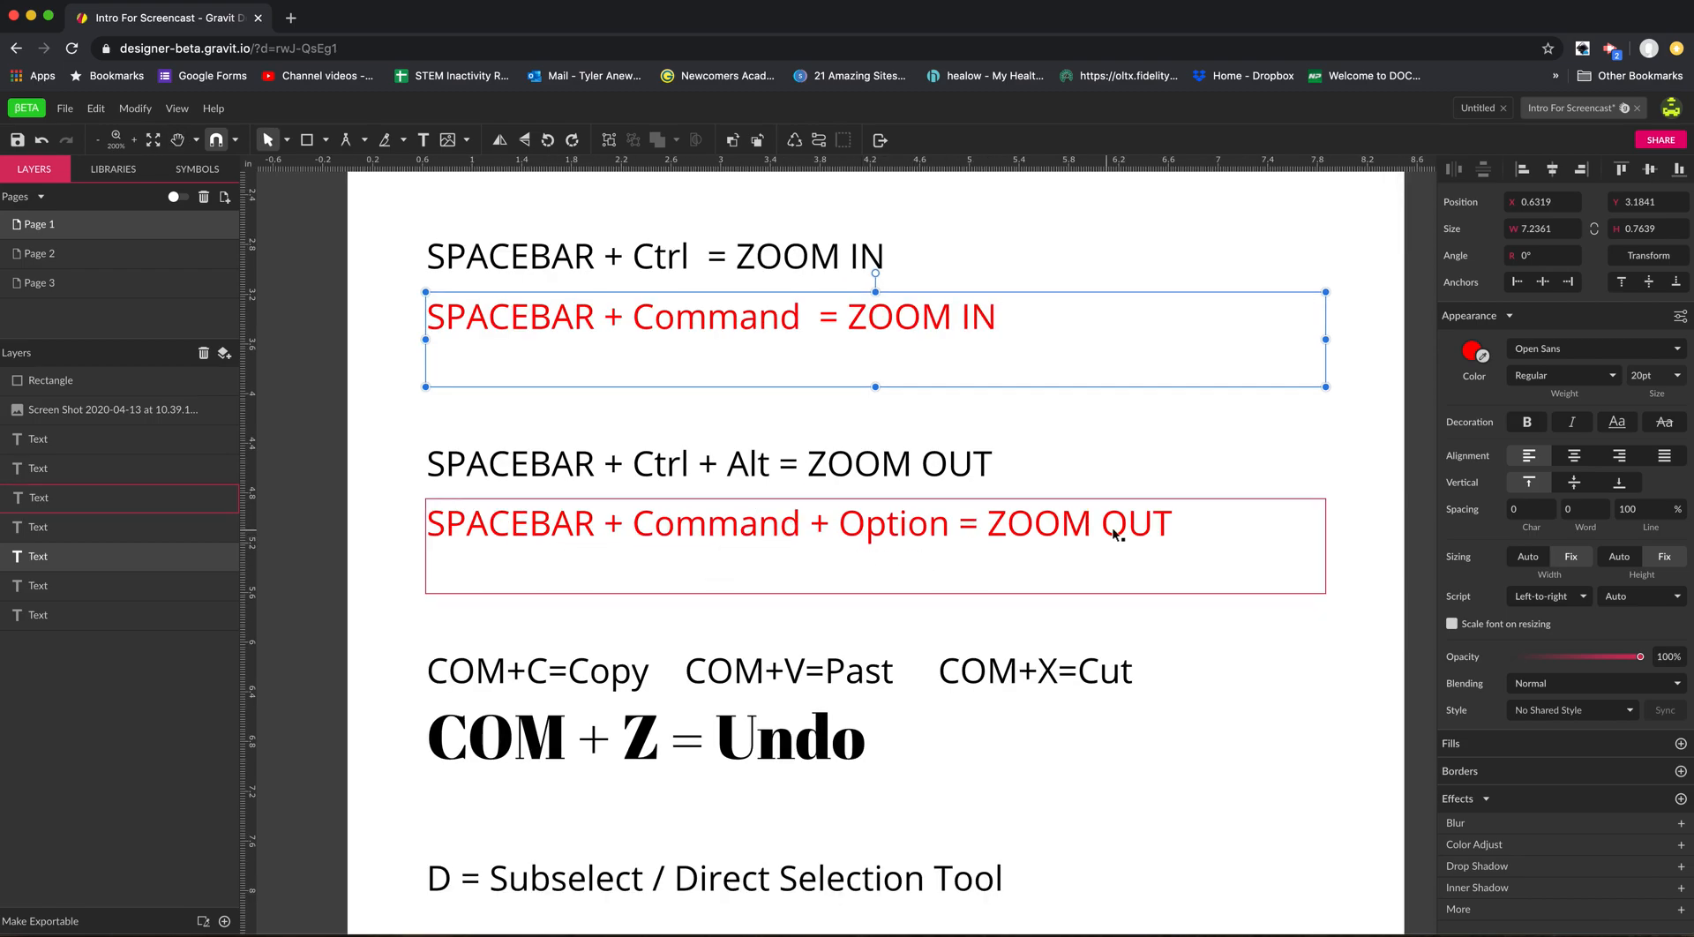
key("super+alt+space")
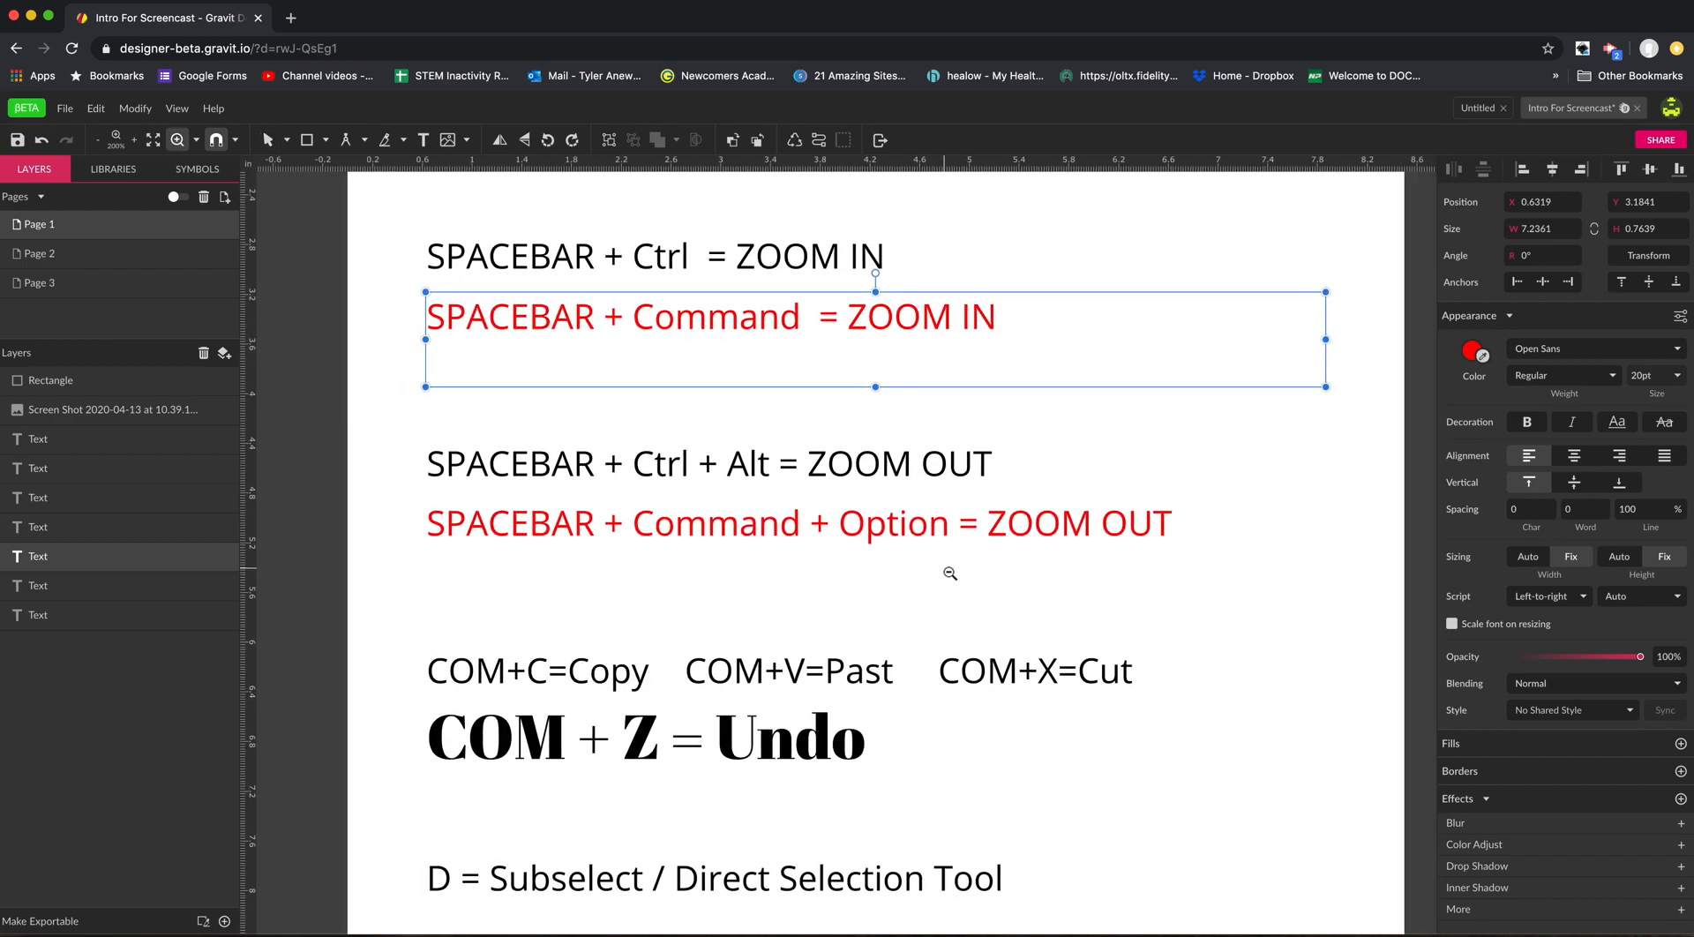
key("space")
left_click_drag(724, 445, 724, 477)
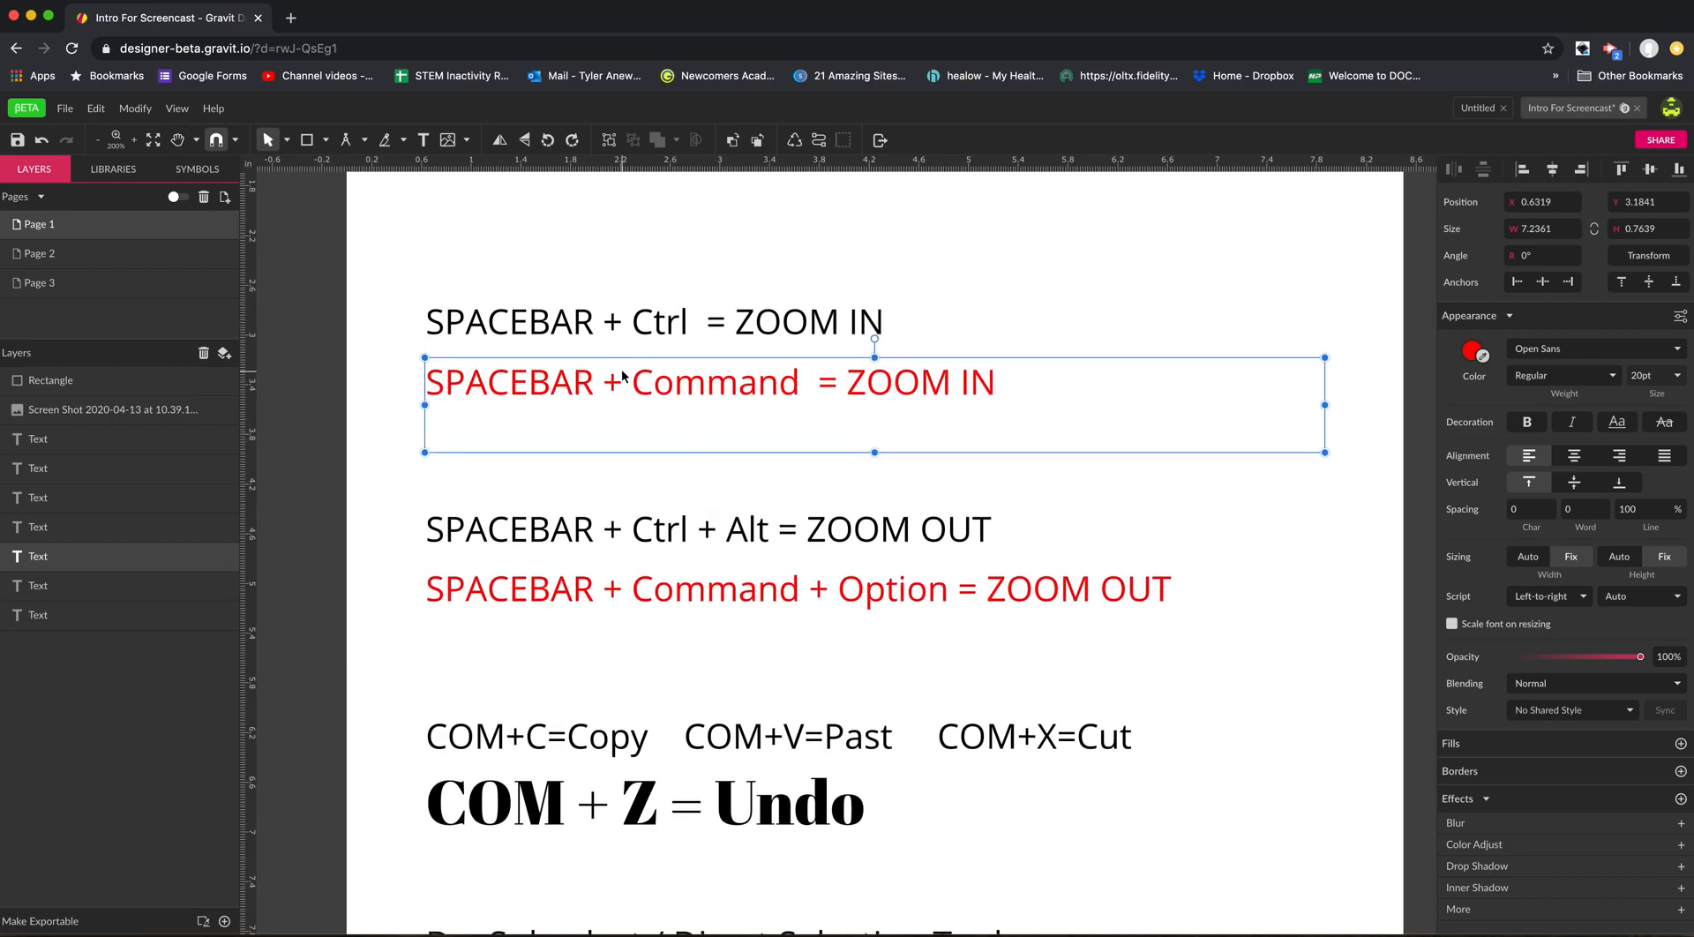
Zoom in on the Z of the COM + Z = Undo line, and zoom back out to examine the surrounding shortcuts.
key("space")
key("ctrl")
left_click_drag(609, 765, 677, 854)
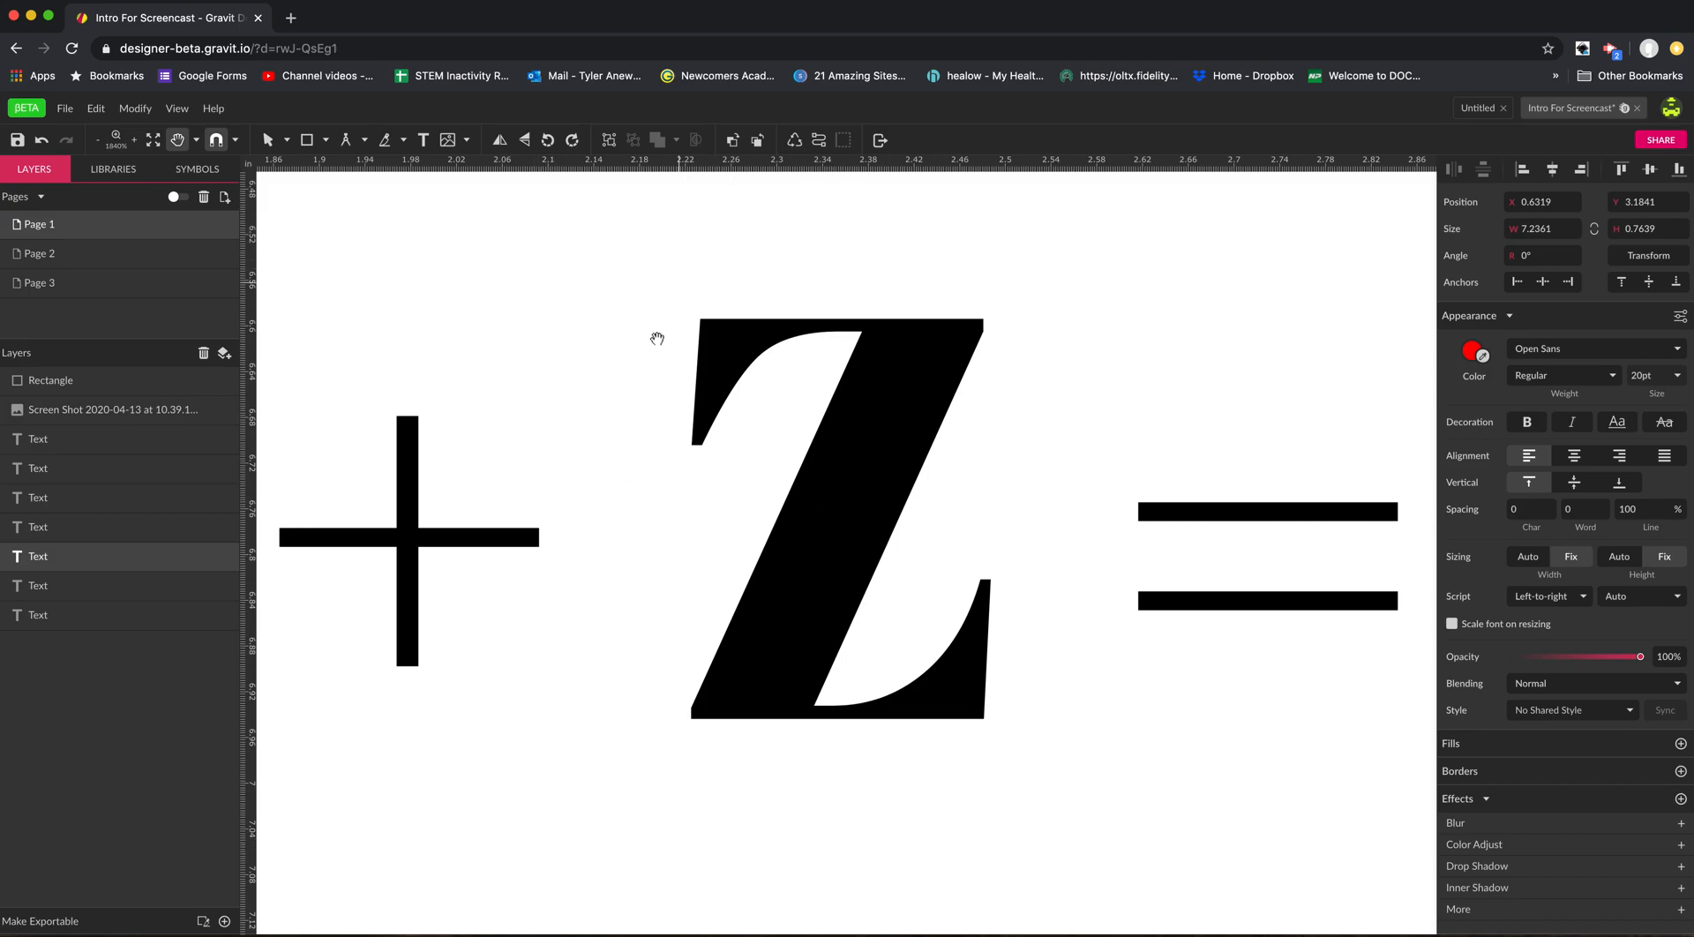
scroll(866, 473, "down", 10)
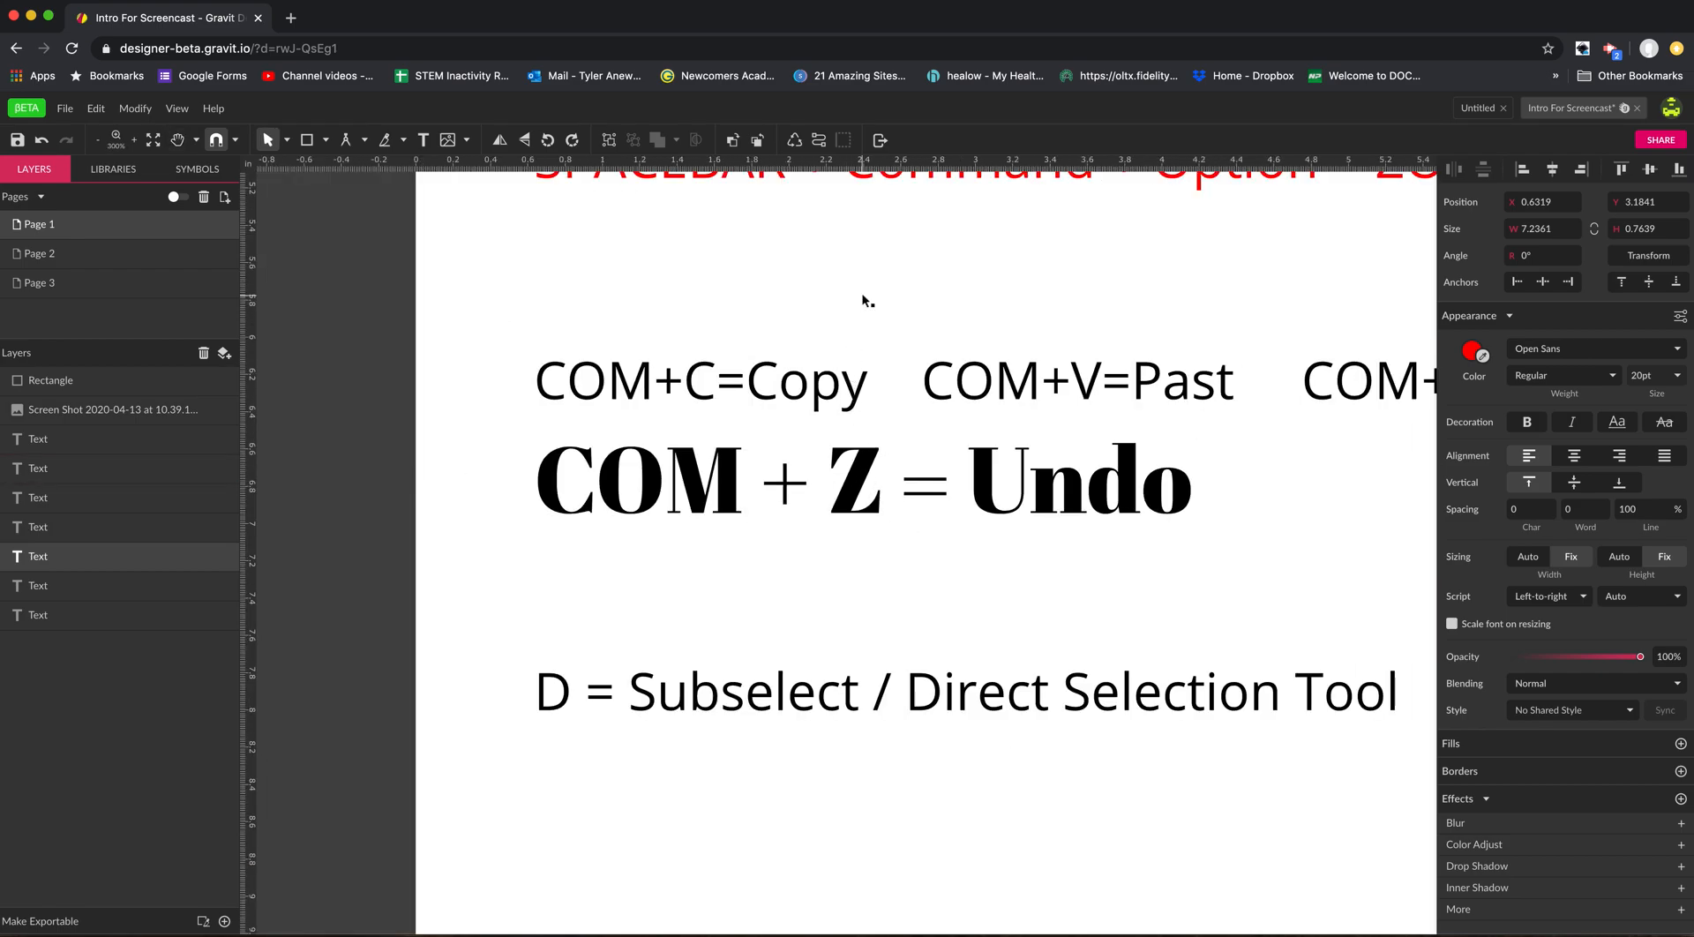
Zoom in to 600% on the area above COM + Z = Undo, and zoom back out to the surrounding shortcut lines.
key("z")
left_click_drag(769, 243, 1029, 560)
key("z")
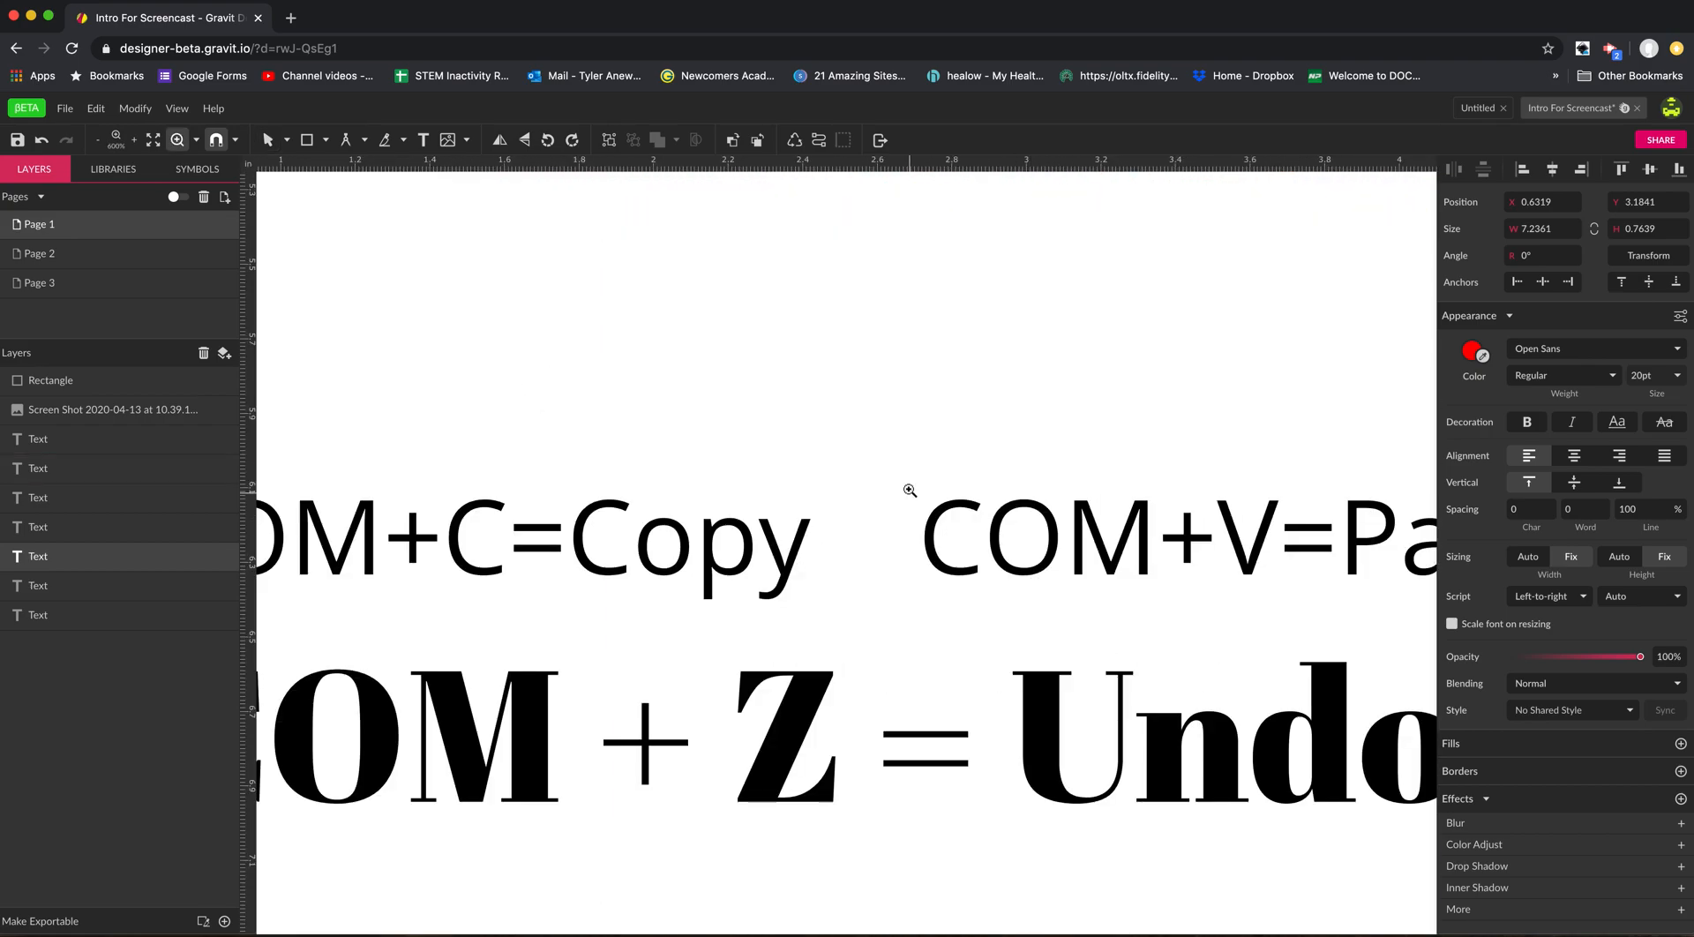
left_click(910, 489, "alt")
scroll(910, 488, "up", 6)
scroll(976, 389, "right", 3)
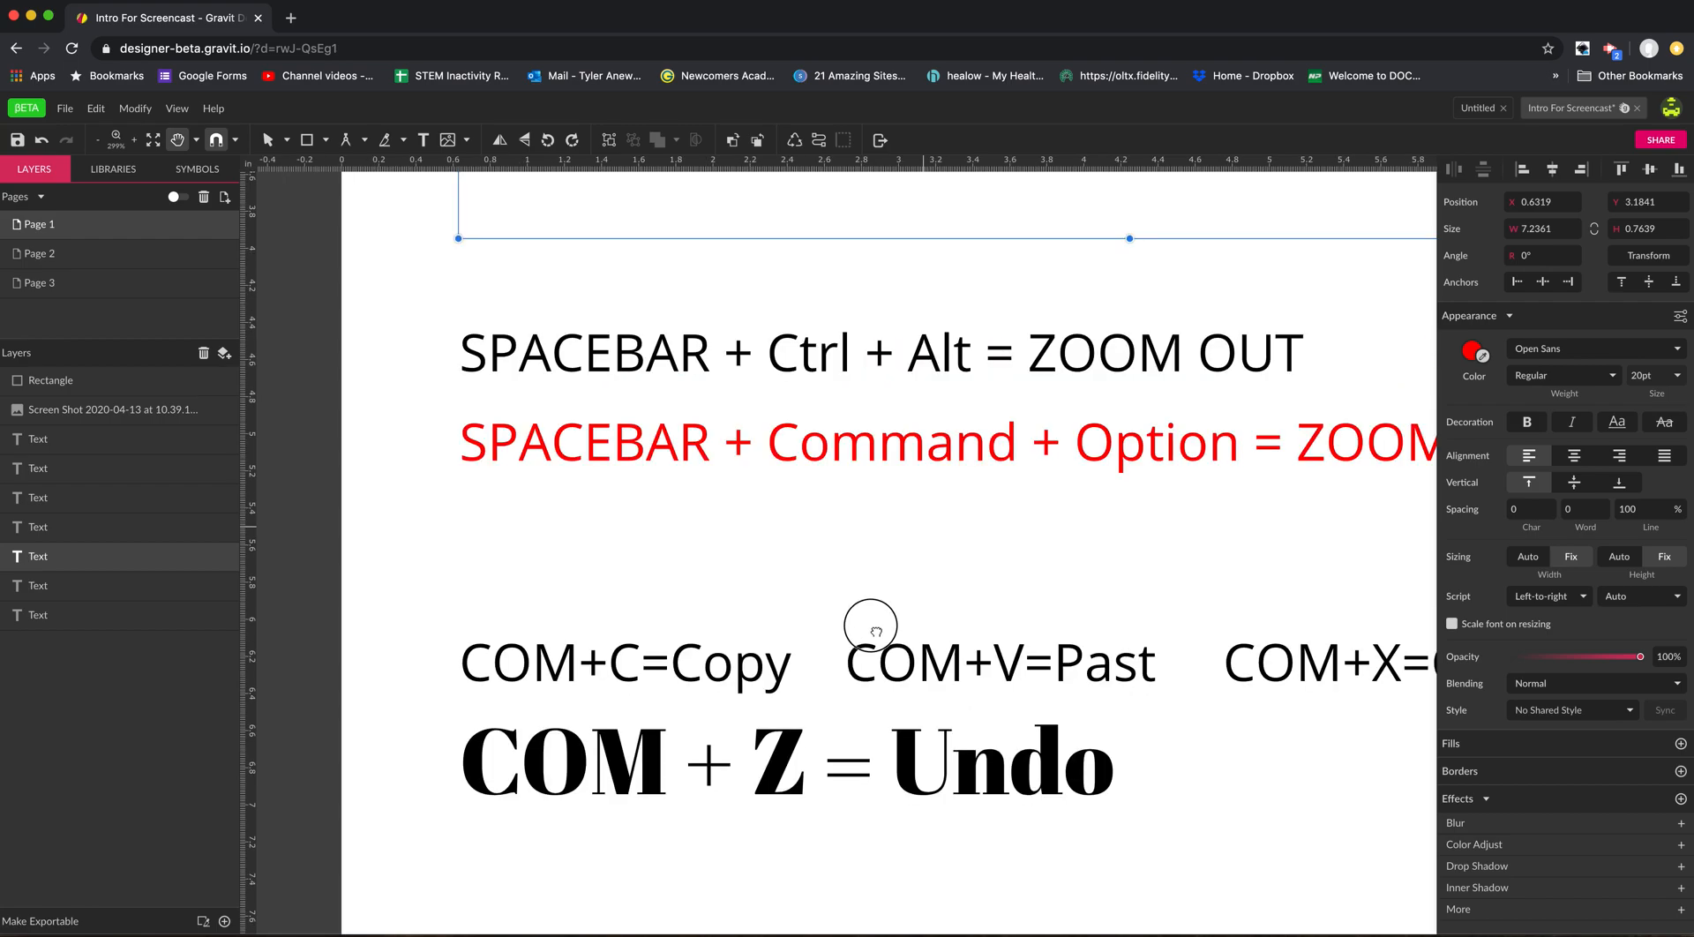
Pan across the ZOOM OUT and copy-paste shortcut lines, zooming out to 200% and back in to 300% around COM + Z = Undo.
left_click(923, 524, "alt")
key("space")
left_click_drag(924, 525, 830, 583)
left_click(776, 596, "super")
left_click_drag(797, 659, 865, 560)
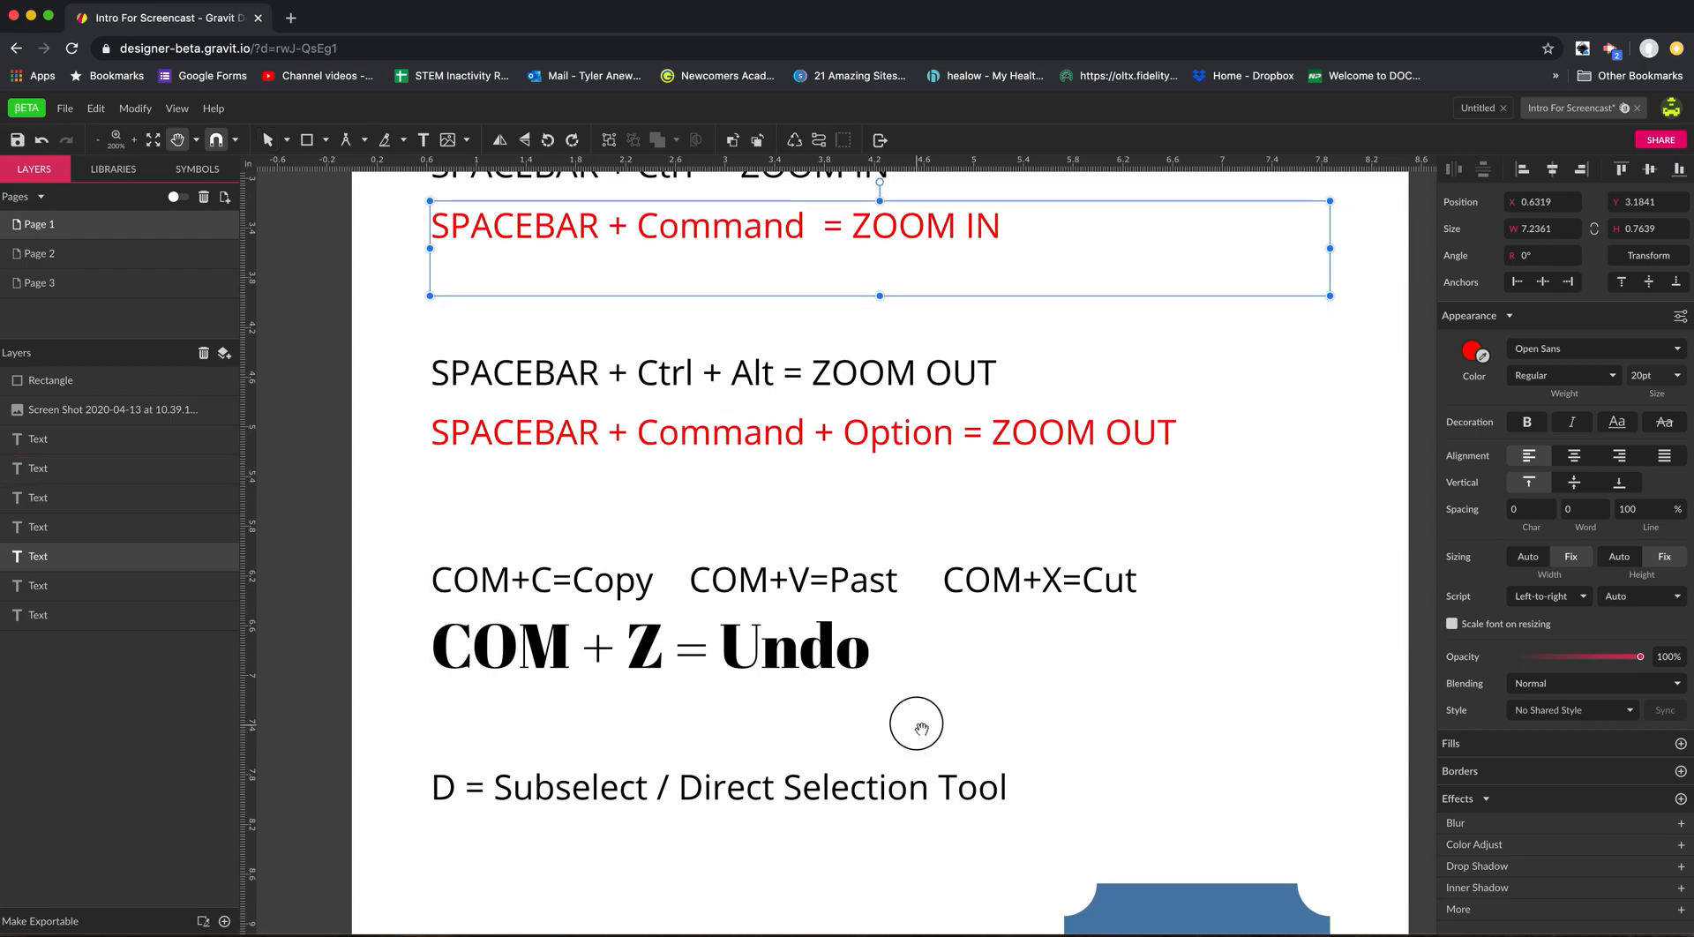
scroll(918, 688, "down", 2)
left_click(887, 572, "super")
left_click_drag(759, 585, 891, 623)
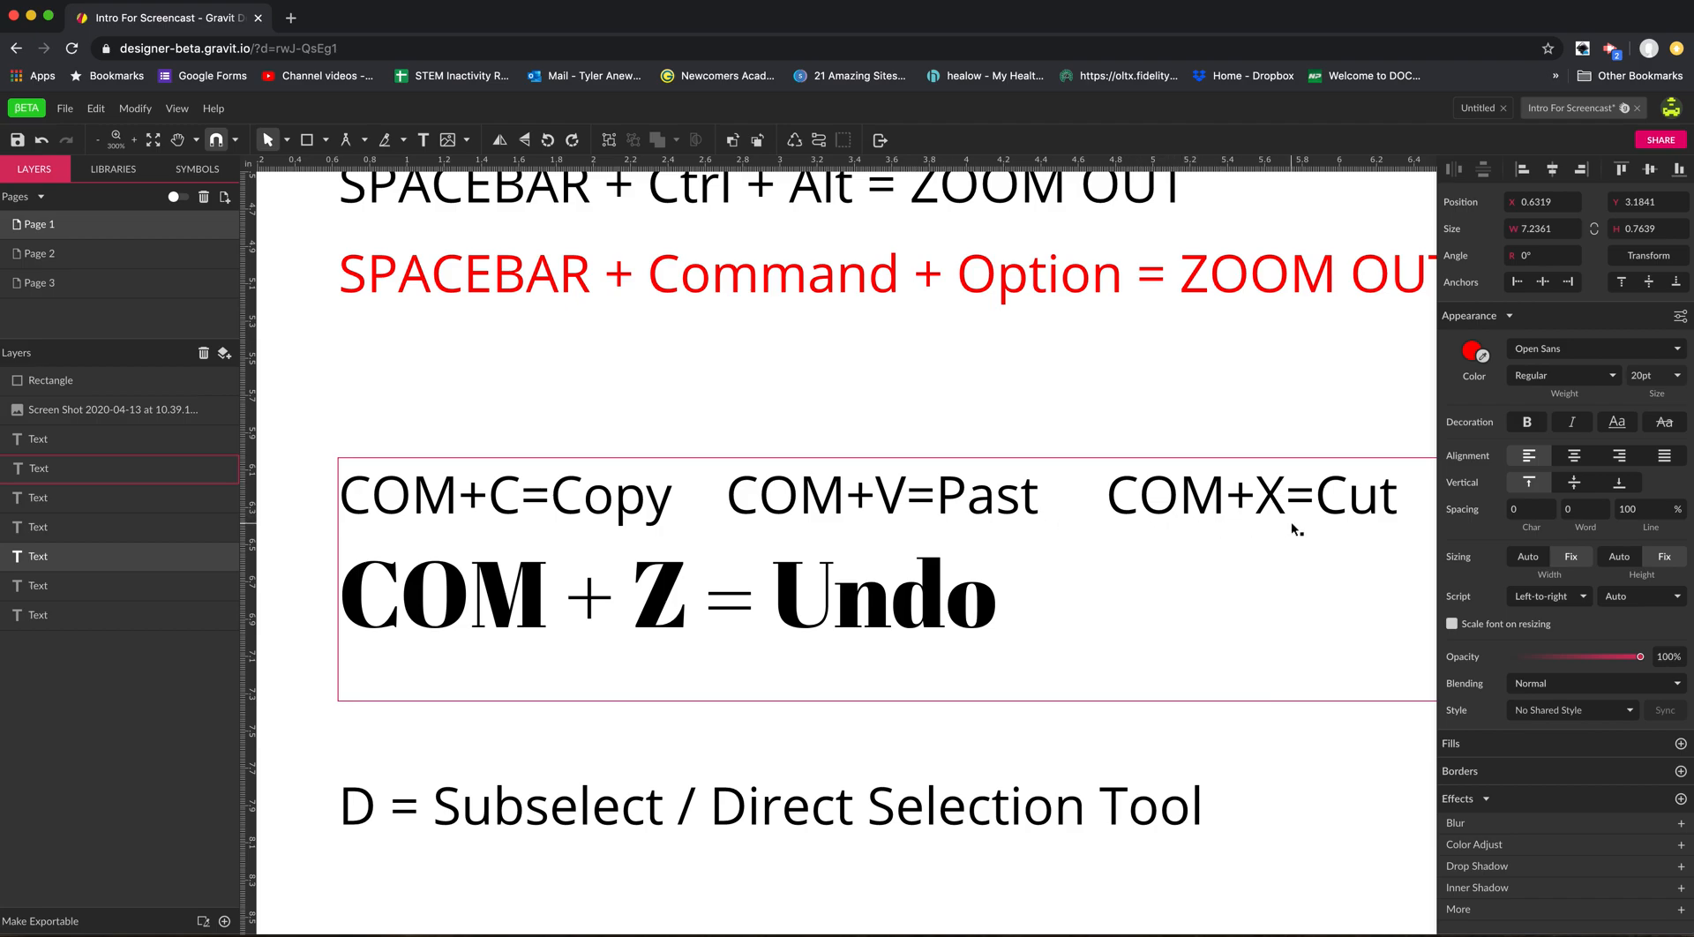
Delete the text block with the copy, paste, cut and undo shortcuts, and undo the deletion.
left_click(1090, 514)
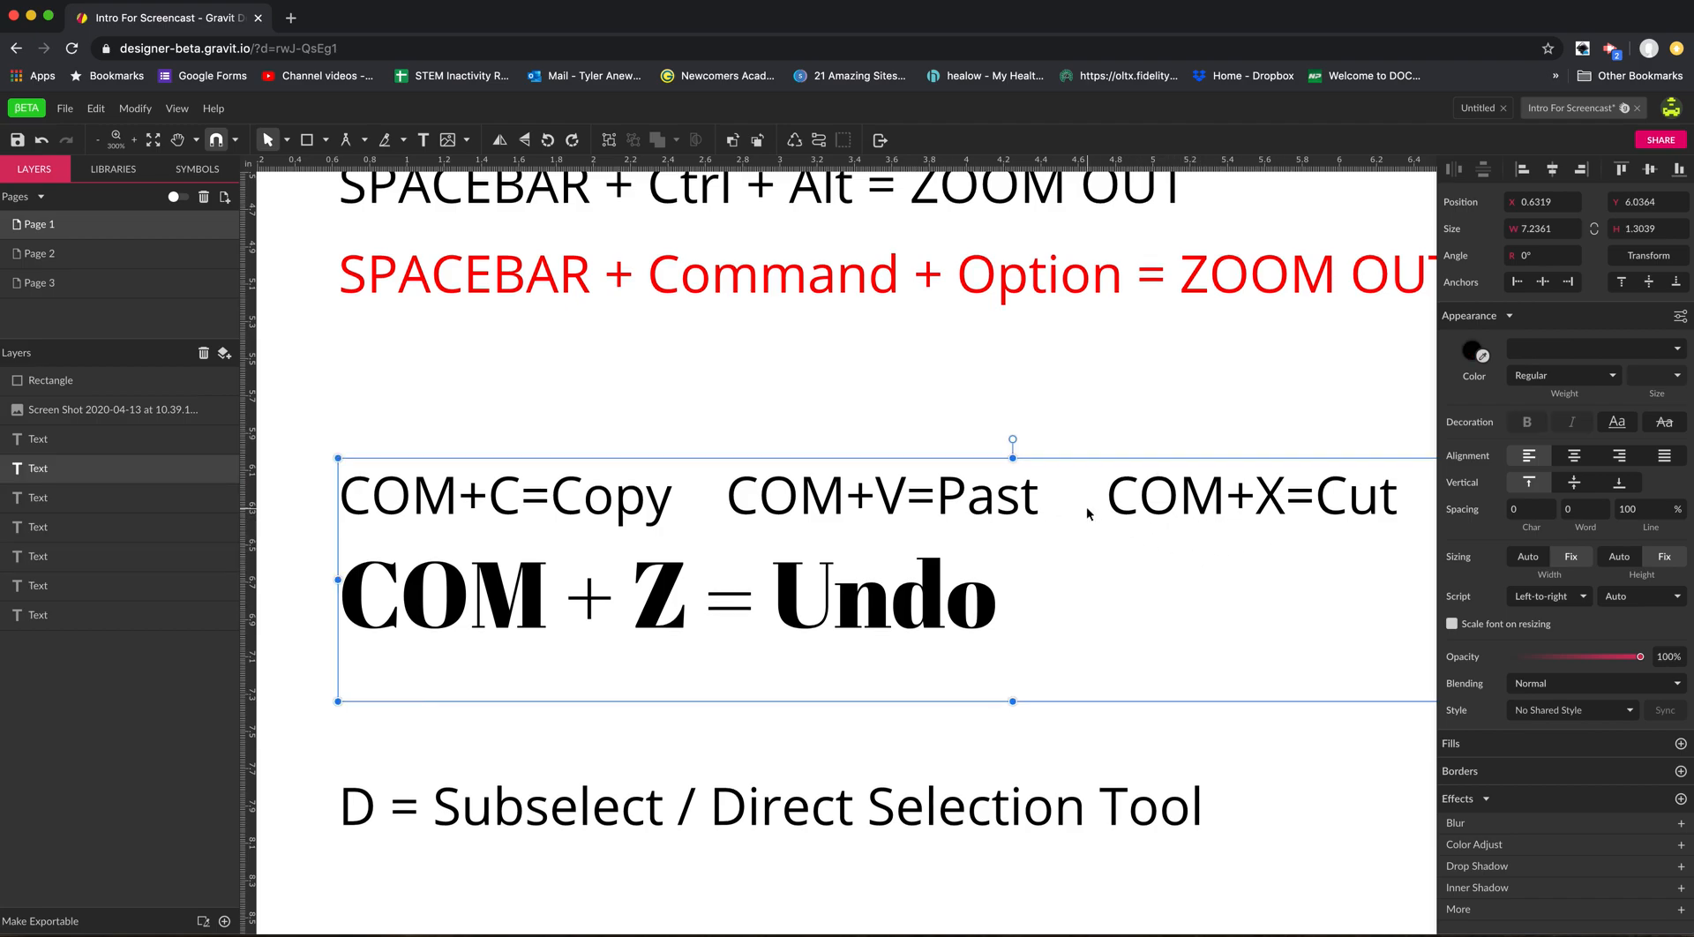
key("BackSpace")
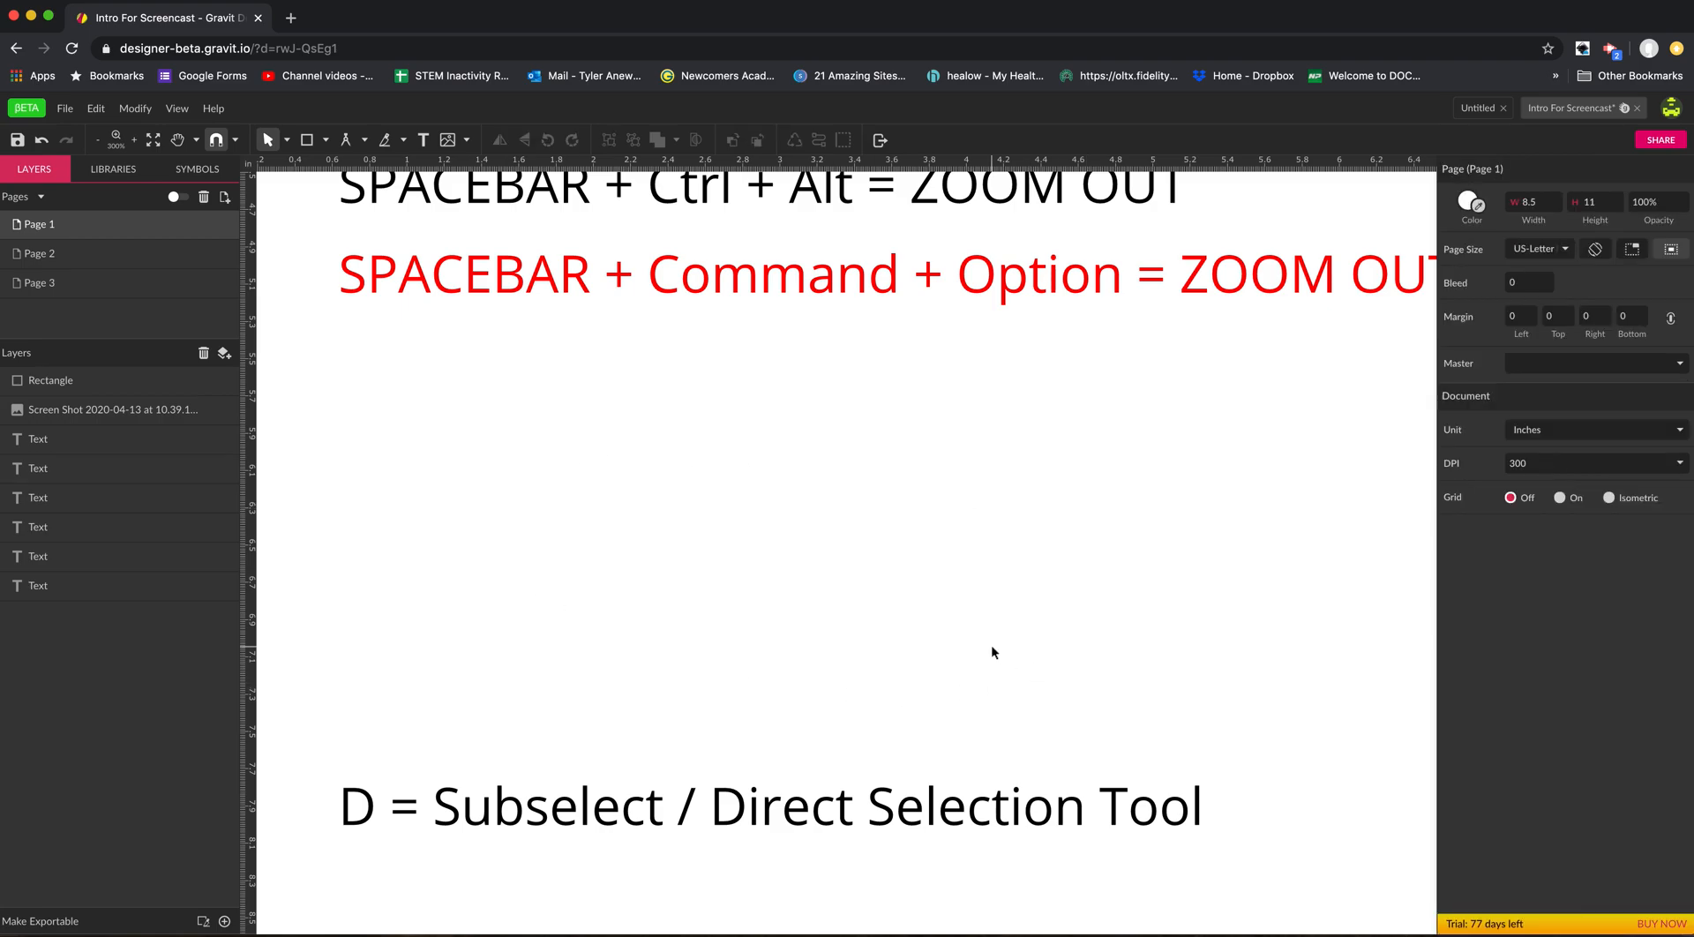
key("super+z")
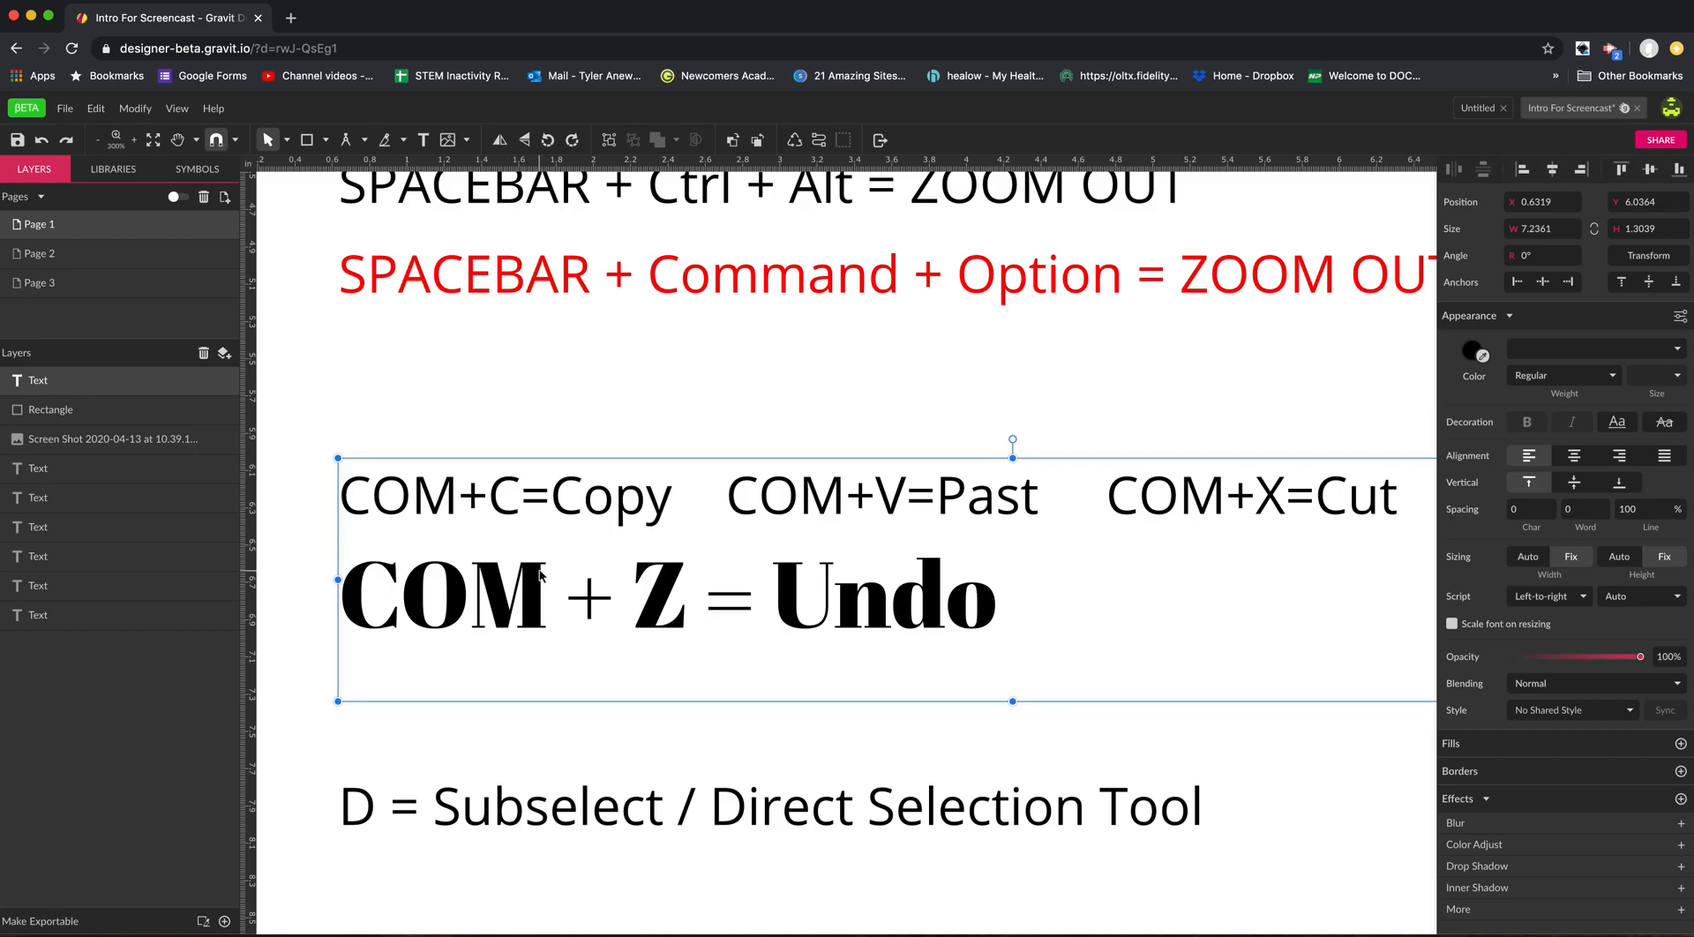
Paste a duplicate of the copy, paste, cut and undo text block, move it above the original, and delete that duplicate.
key("super+v")
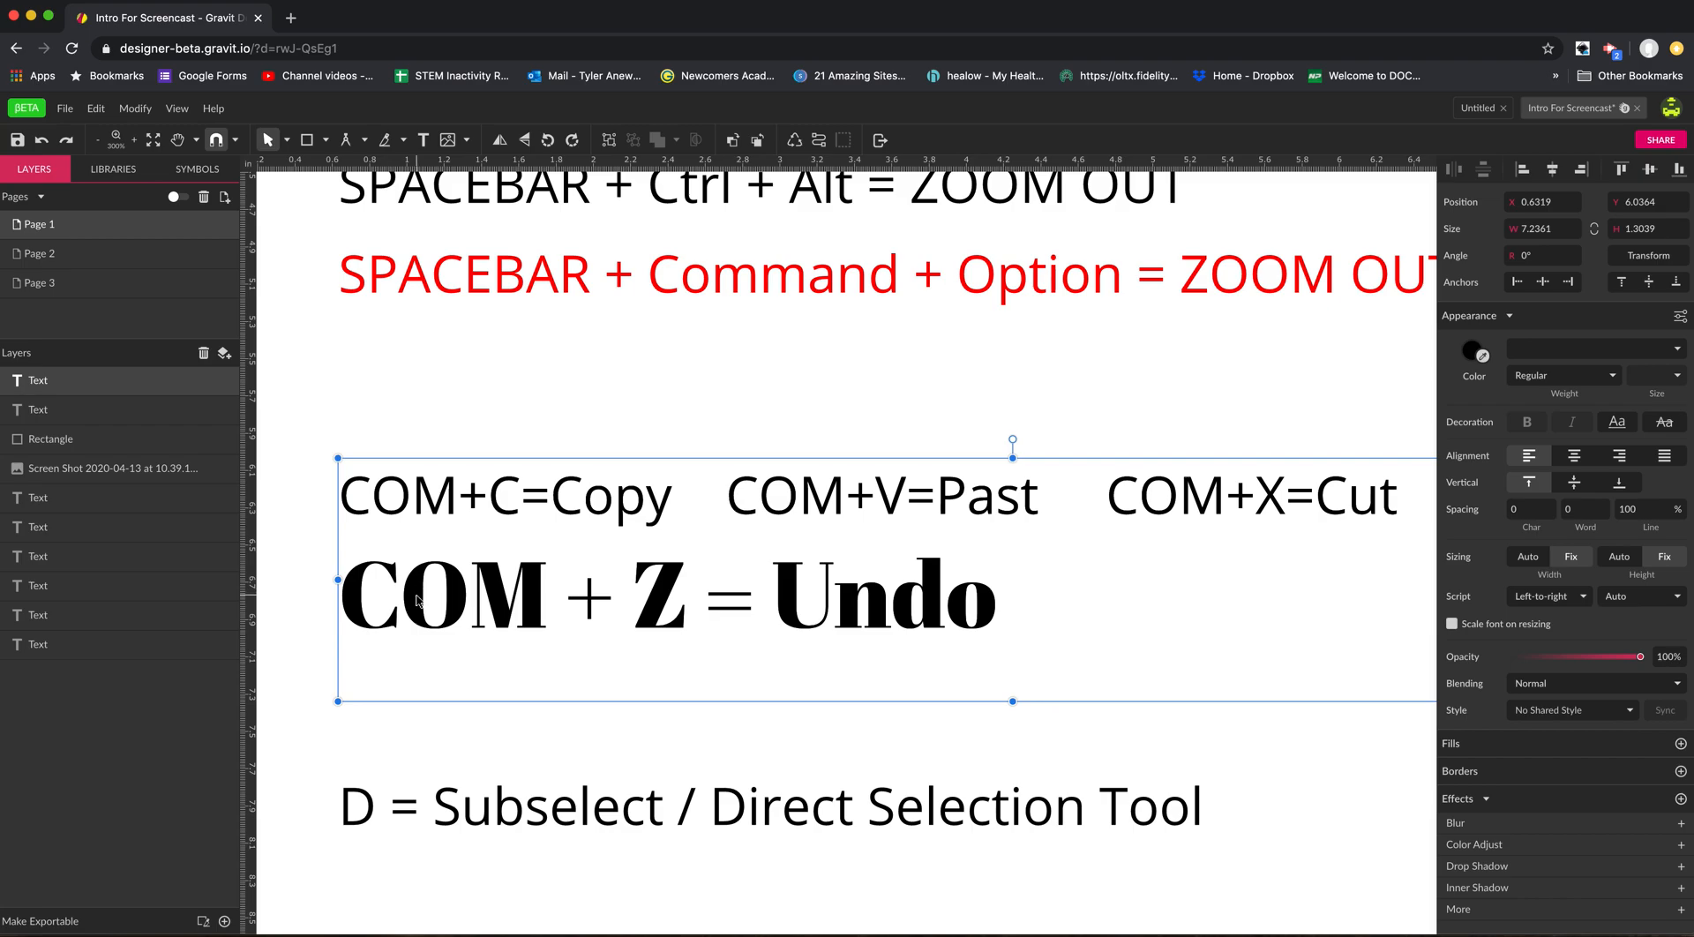
left_click_drag(418, 600, 431, 500)
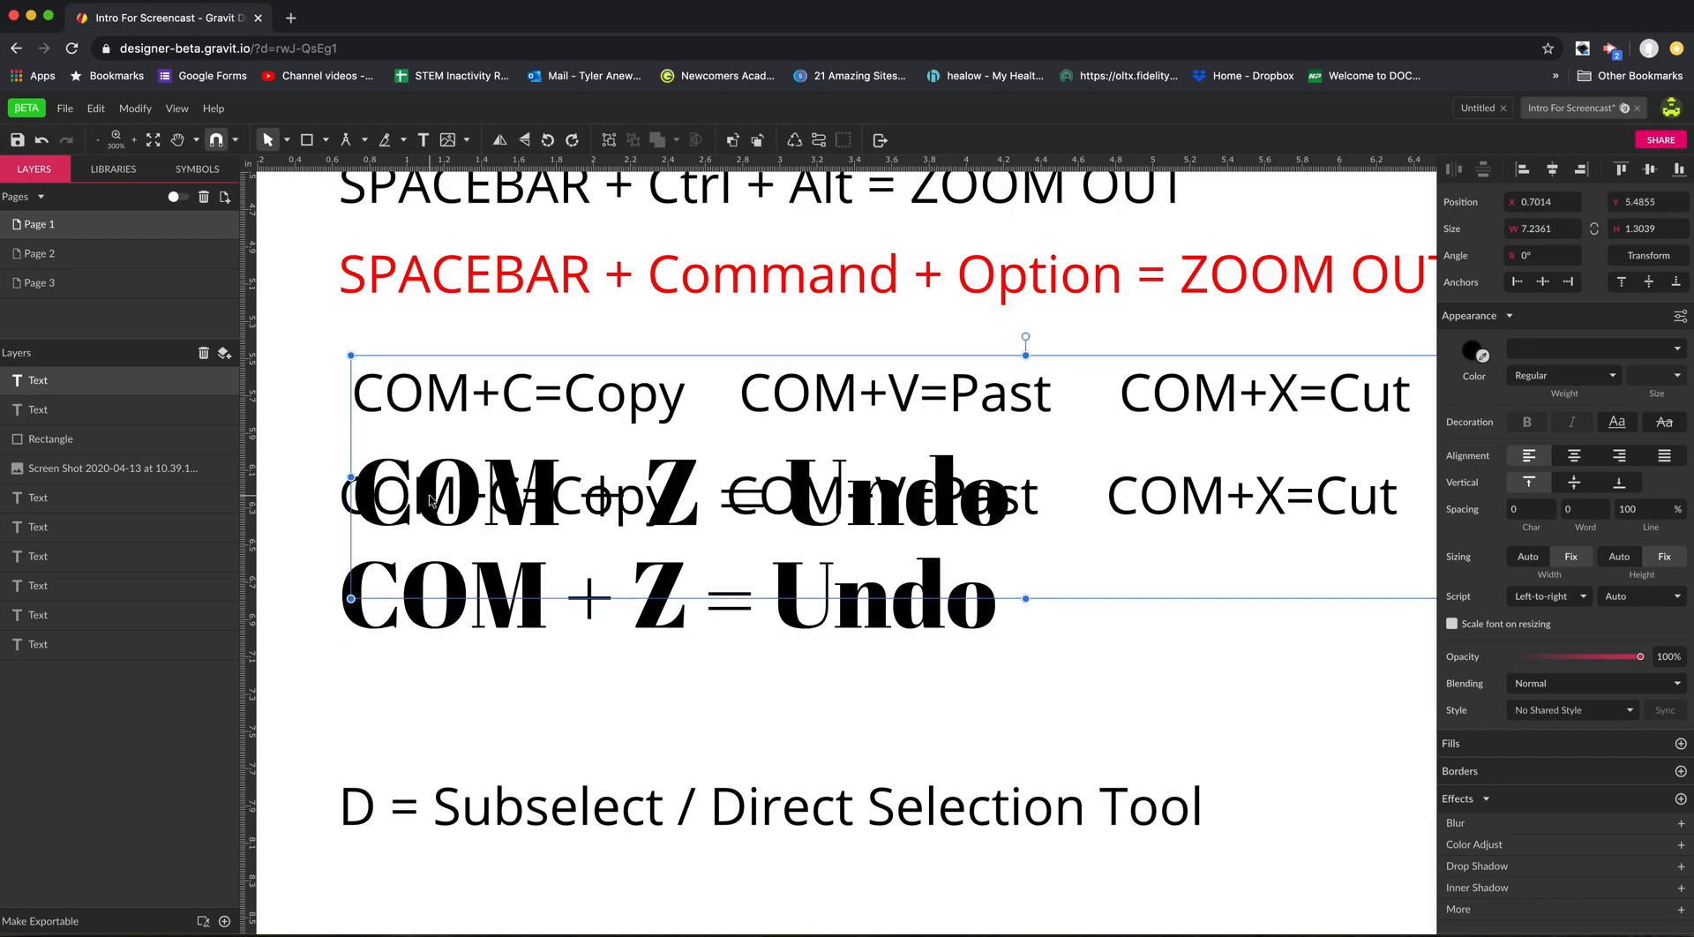
left_click_drag(523, 528, 772, 414)
key("BackSpace")
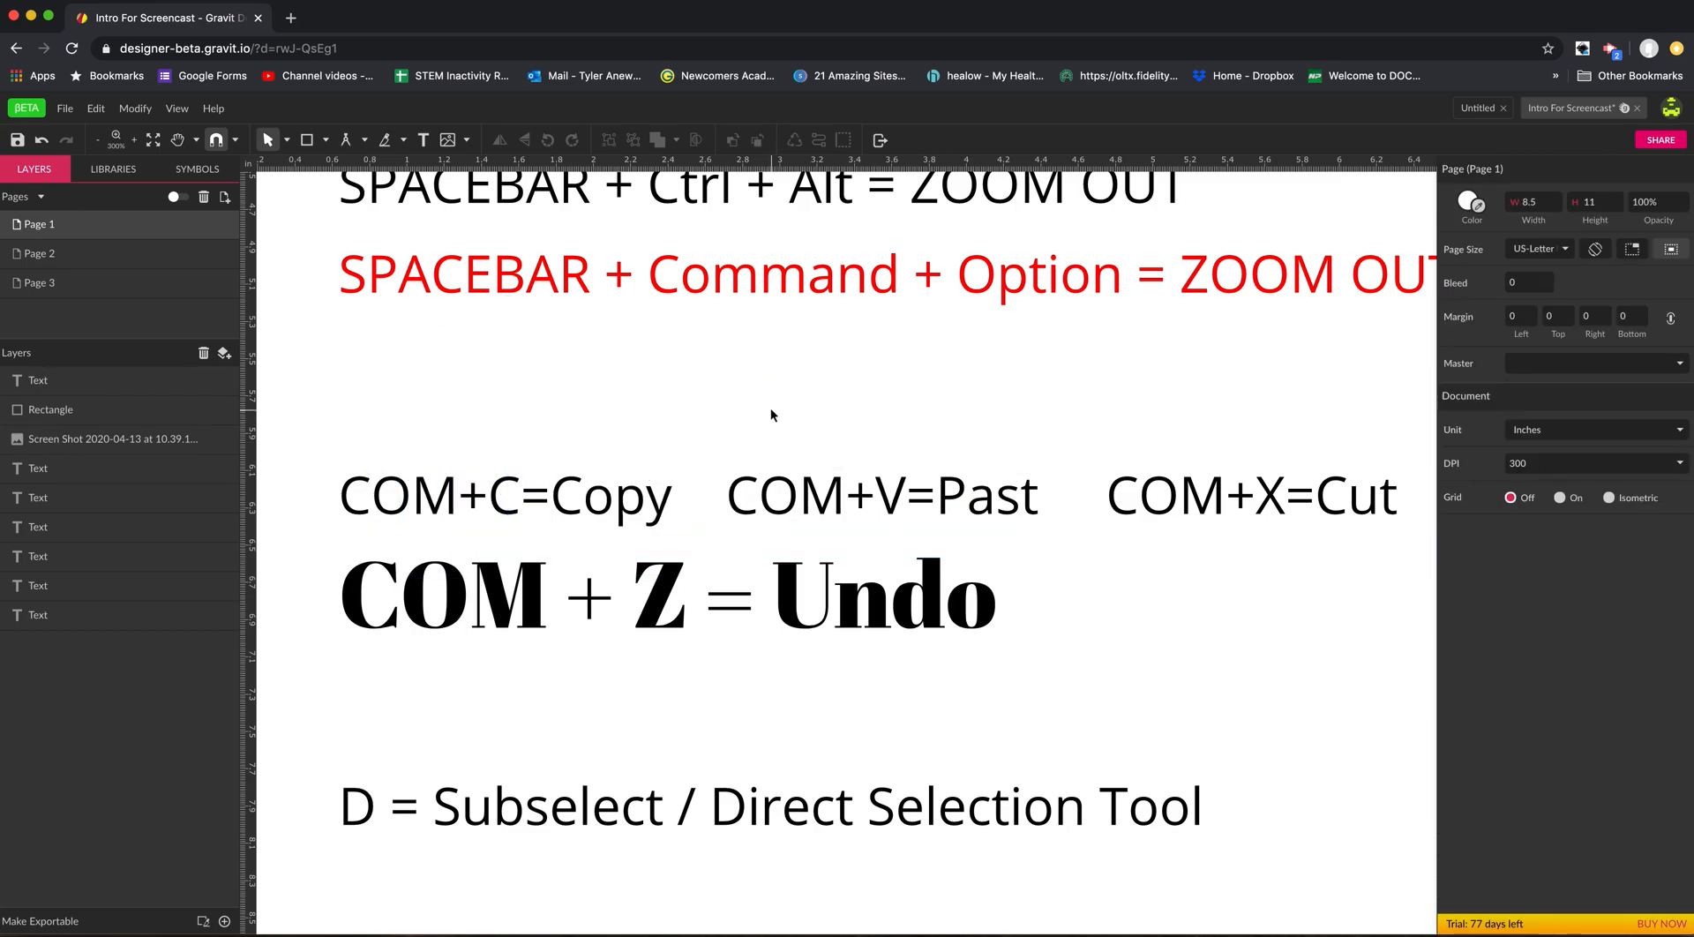
Move the copy, paste, cut and undo text block slightly upward, and undo the move.
left_click_drag(601, 664, 572, 634)
left_click(623, 709)
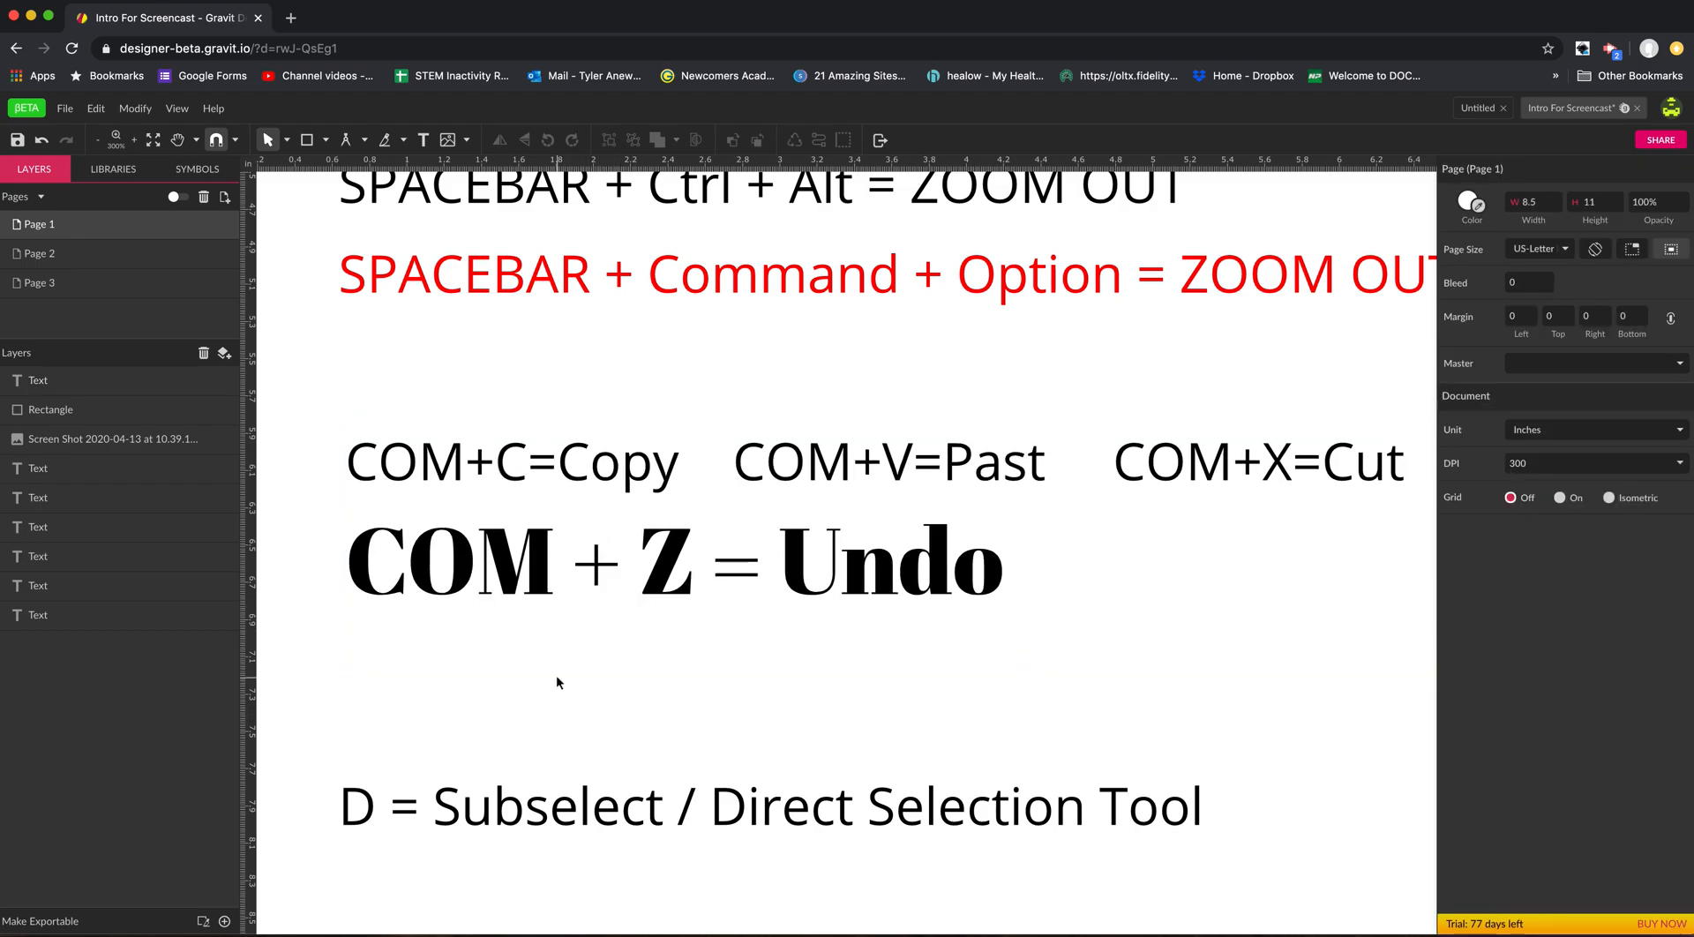
key("super+z")
key("super+z")
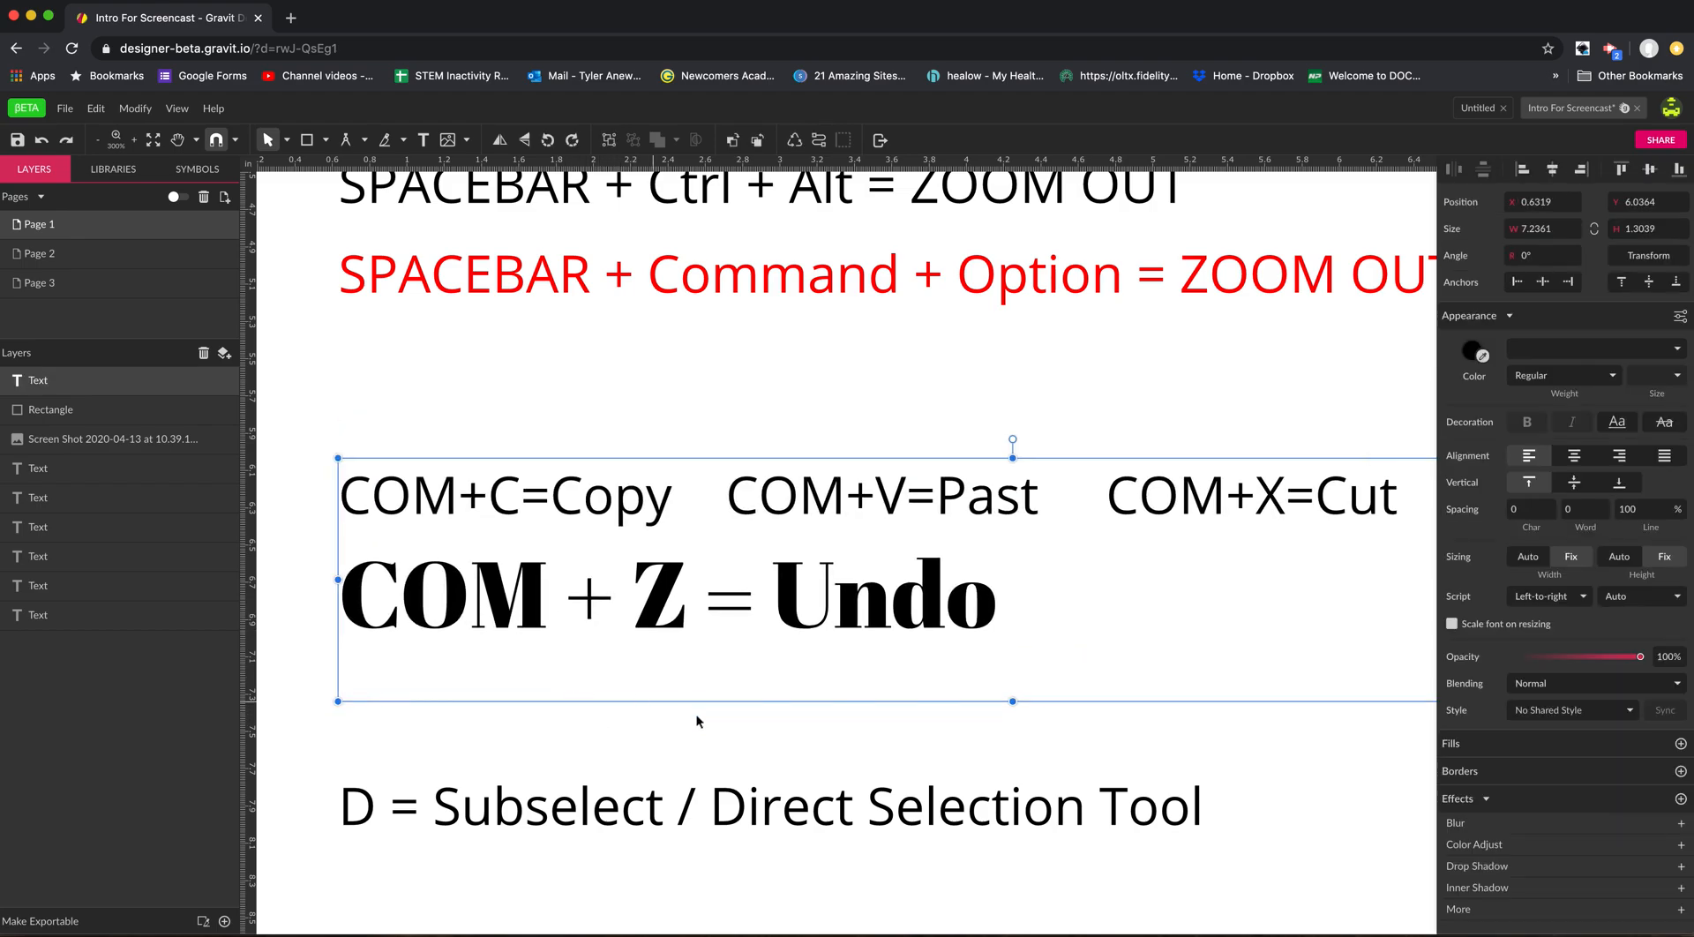
Pan down to the D = Subselect and V= Pointer lines at 200%, and pan back up to the ZOOM IN lines.
key("space")
left_click_drag(732, 687, 675, 583)
key("alt+super+space")
left_click(707, 635, "alt+super")
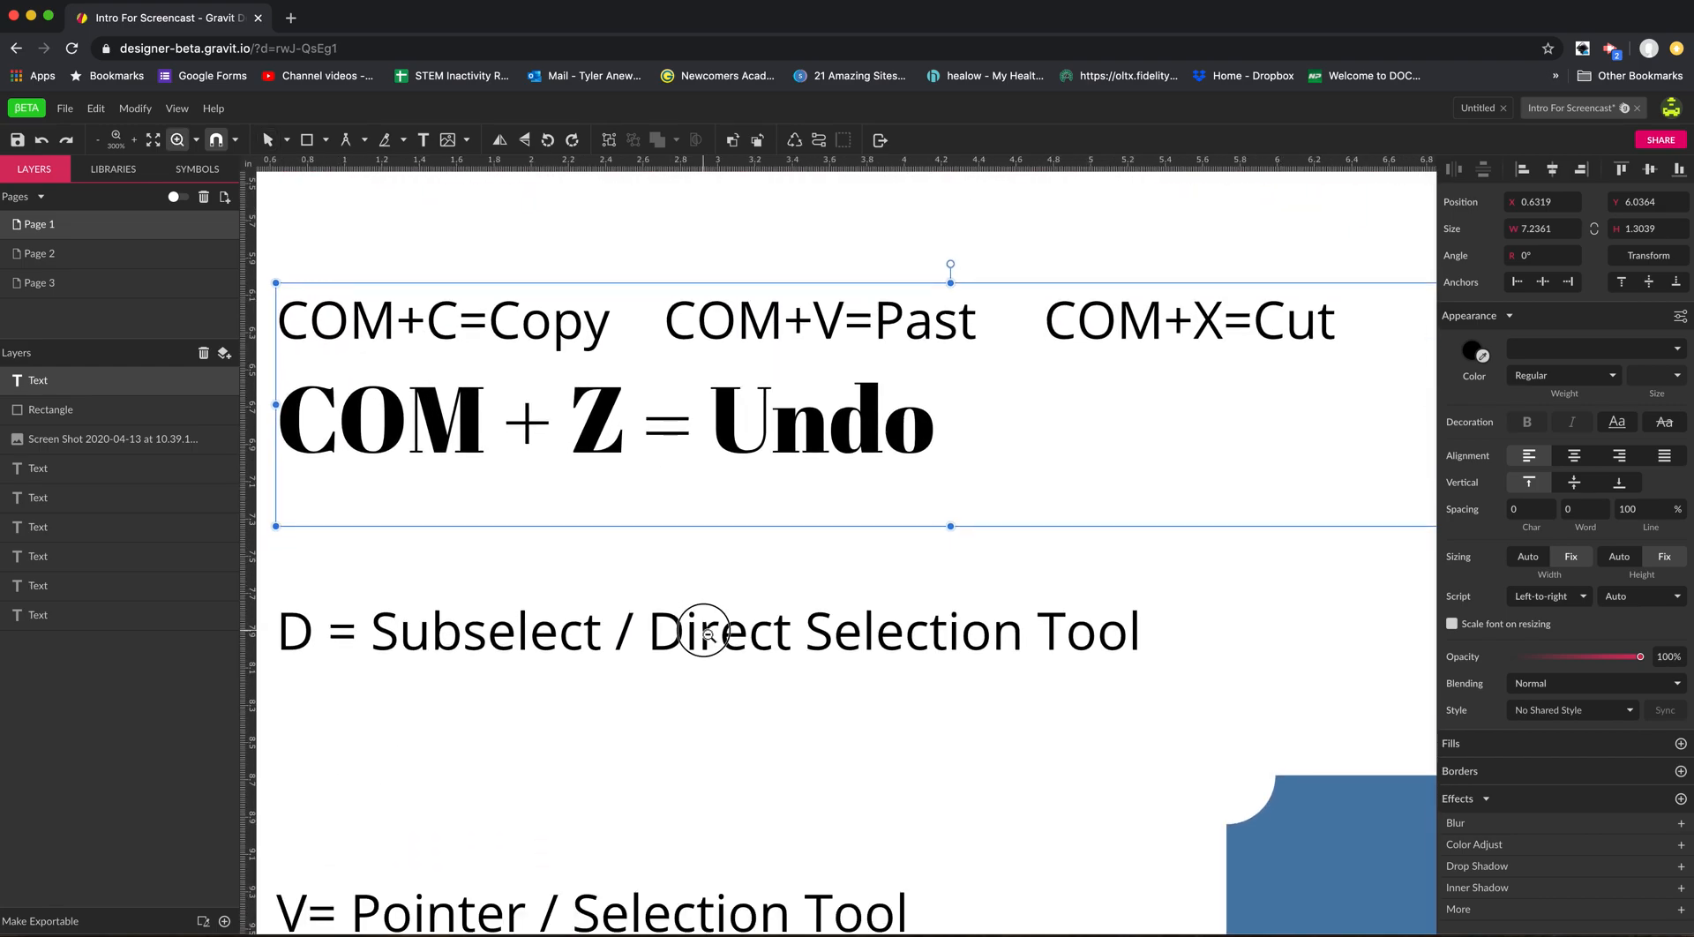
left_click_drag(745, 706, 741, 600)
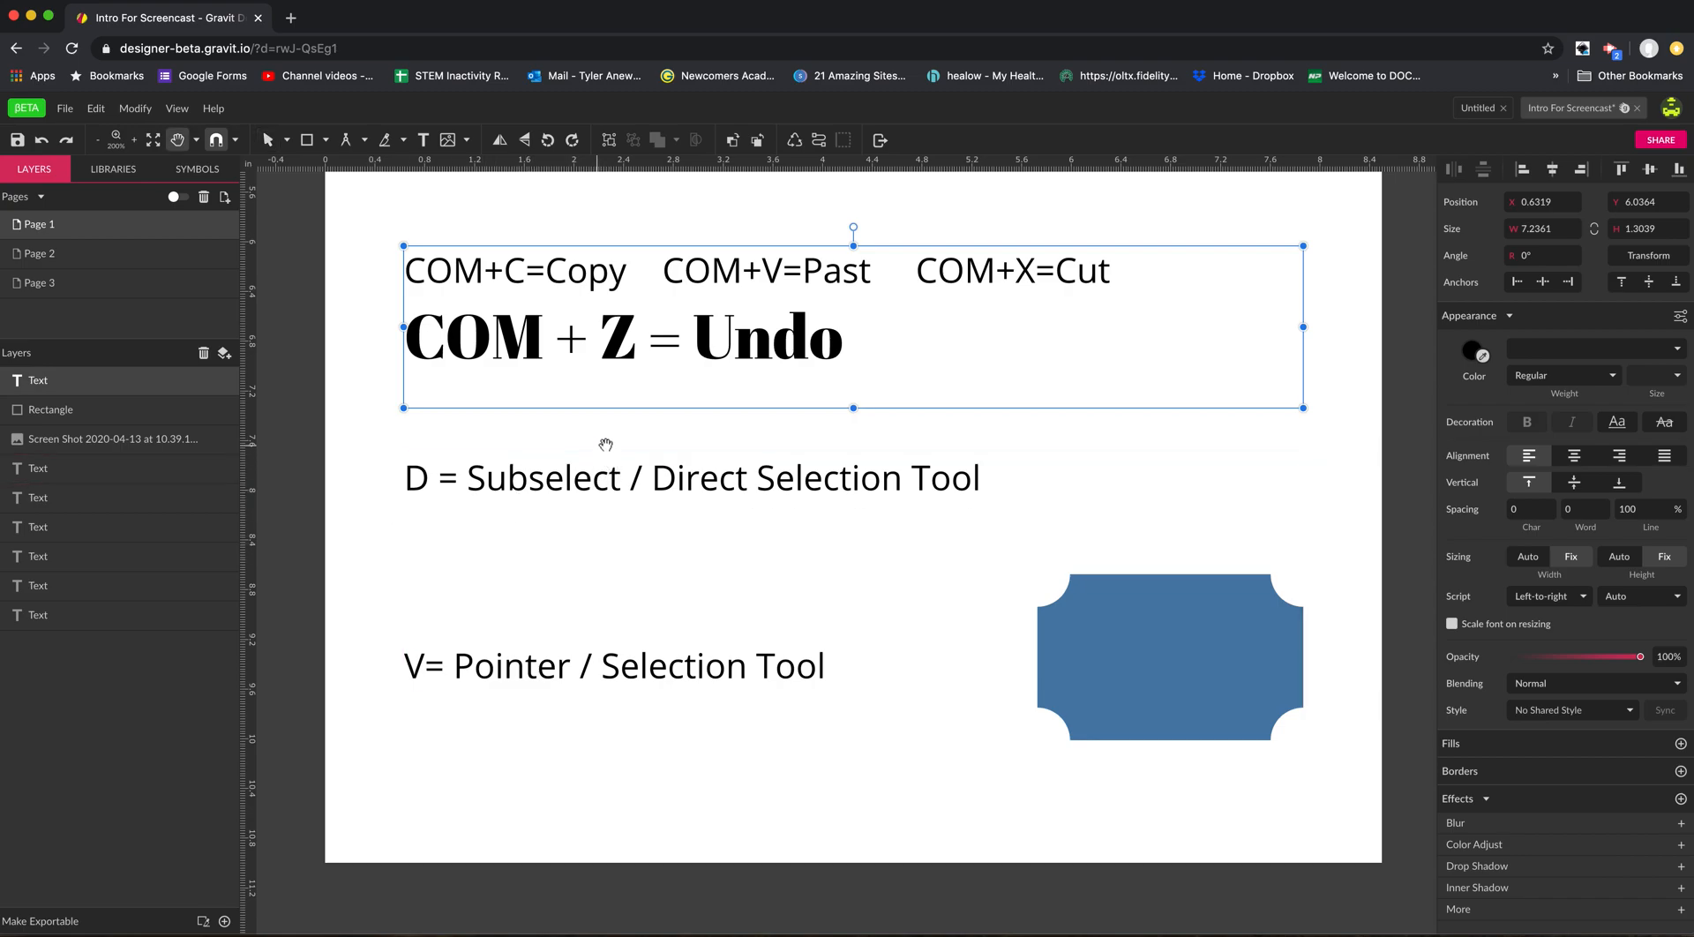
key("space")
left_click_drag(603, 529, 601, 678)
left_click_drag(593, 446, 609, 591)
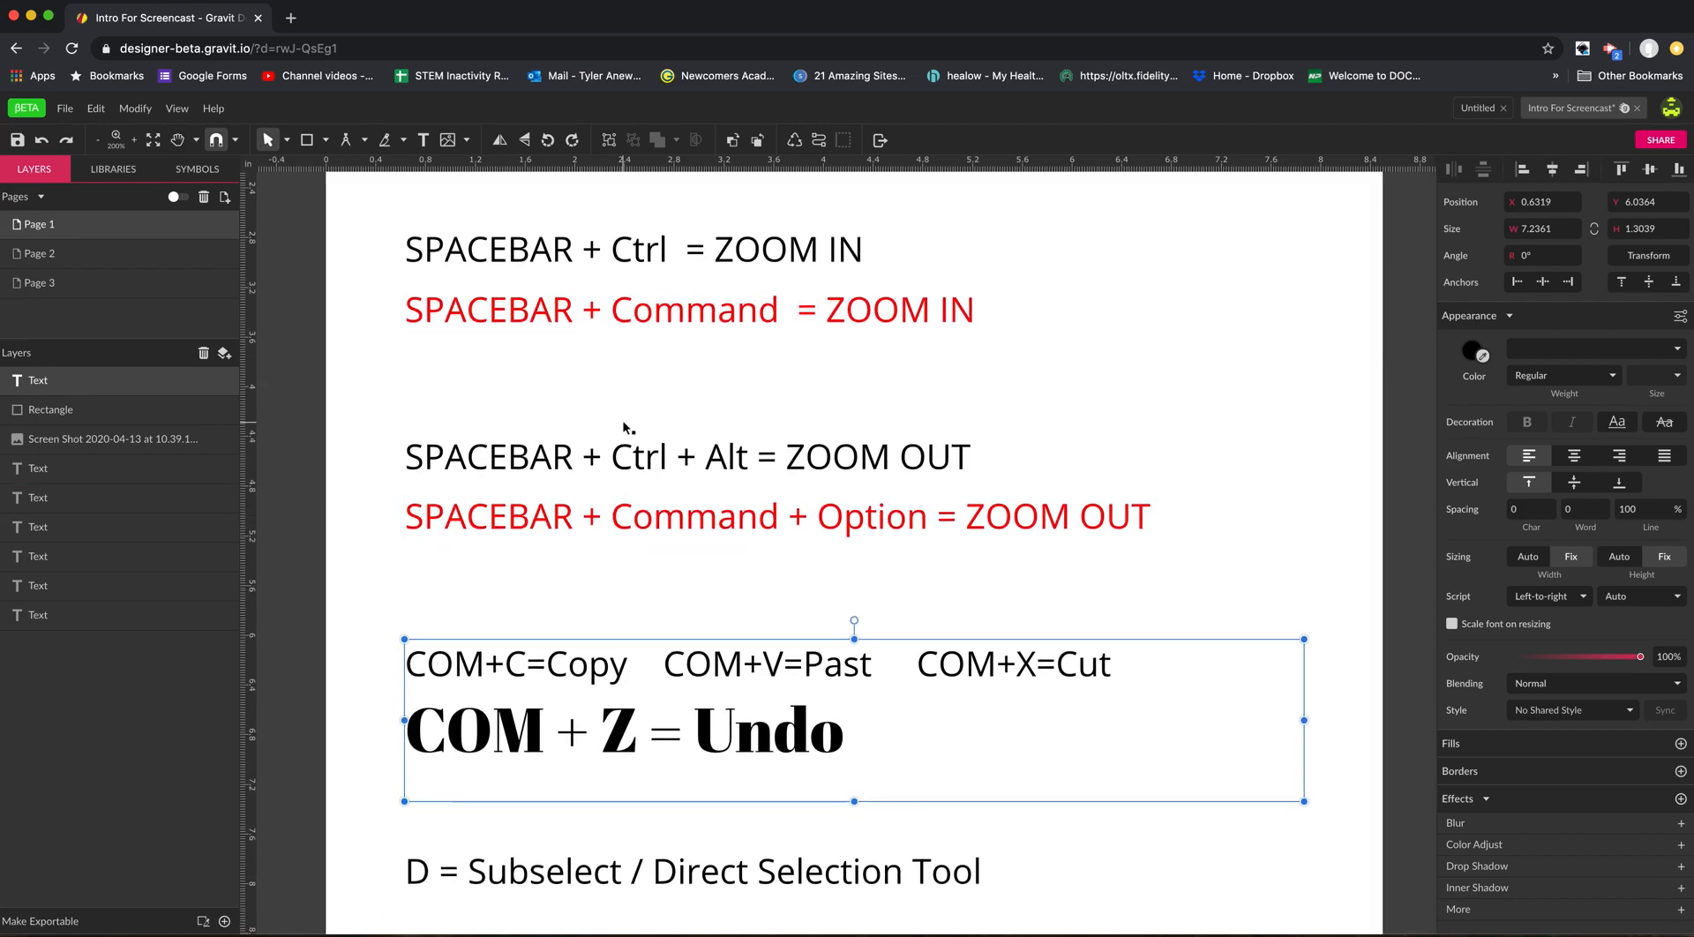
Zoom in closely on the gap between the ZOOM IN and ZOOM OUT lines, and zoom back out to 200%.
left_click(637, 365, "super")
left_click(637, 365, "super")
left_click(639, 379, "super")
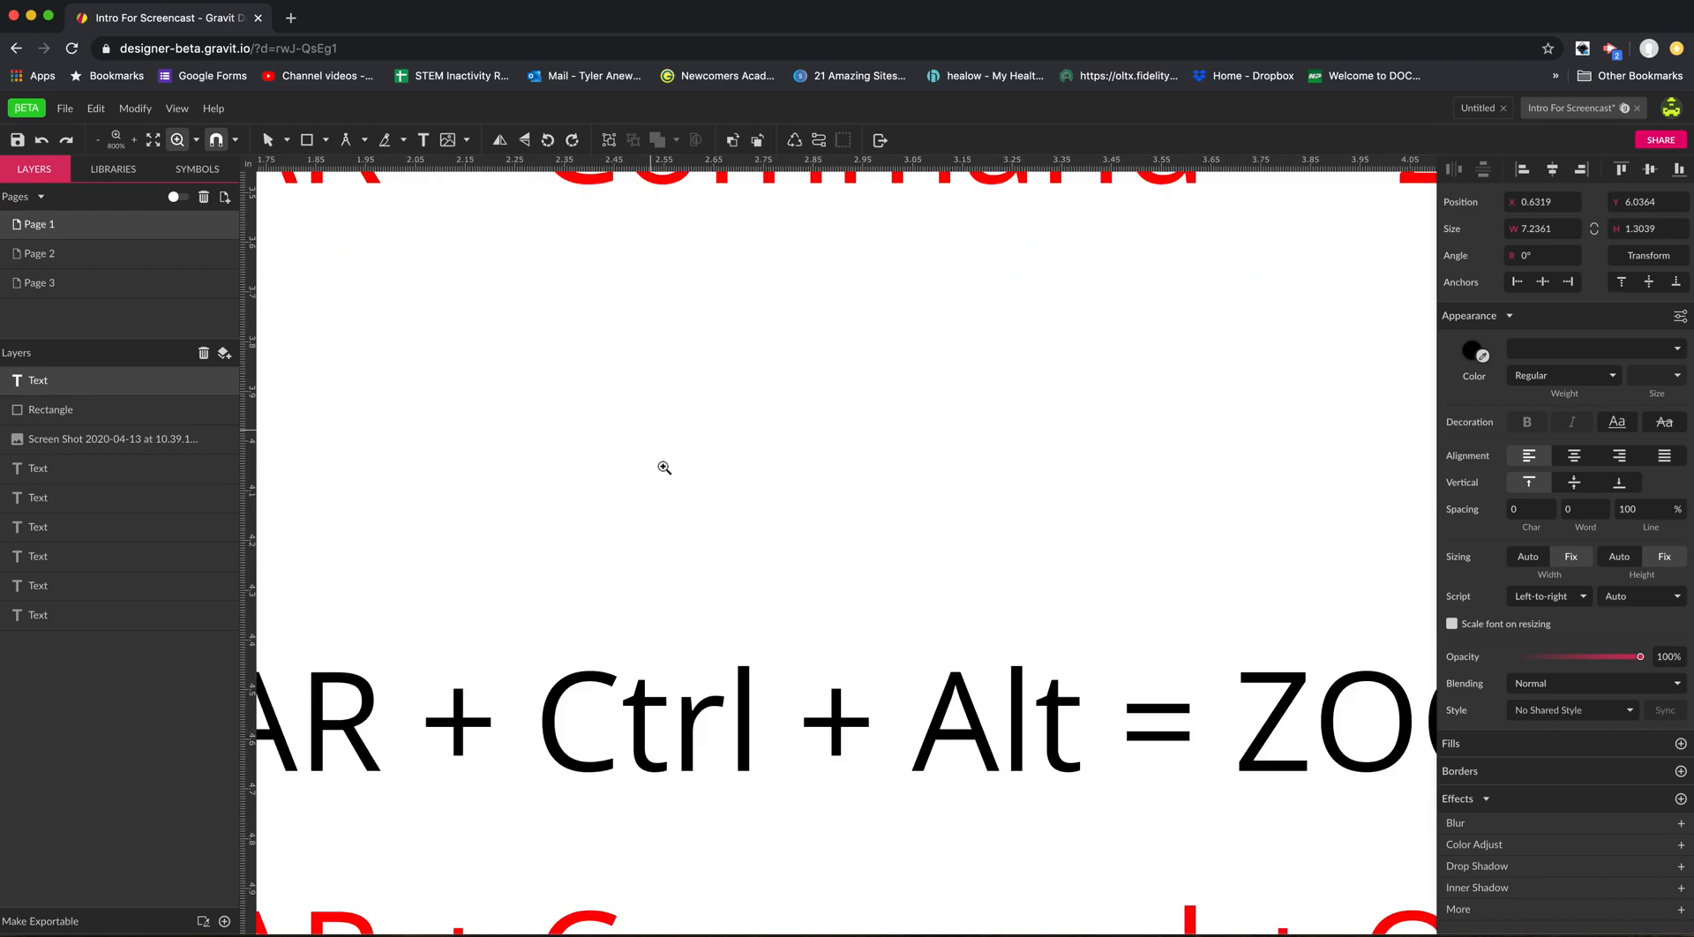
left_click(665, 468, "alt+super")
left_click(665, 468, "alt+super")
left_click(665, 472, "alt+super")
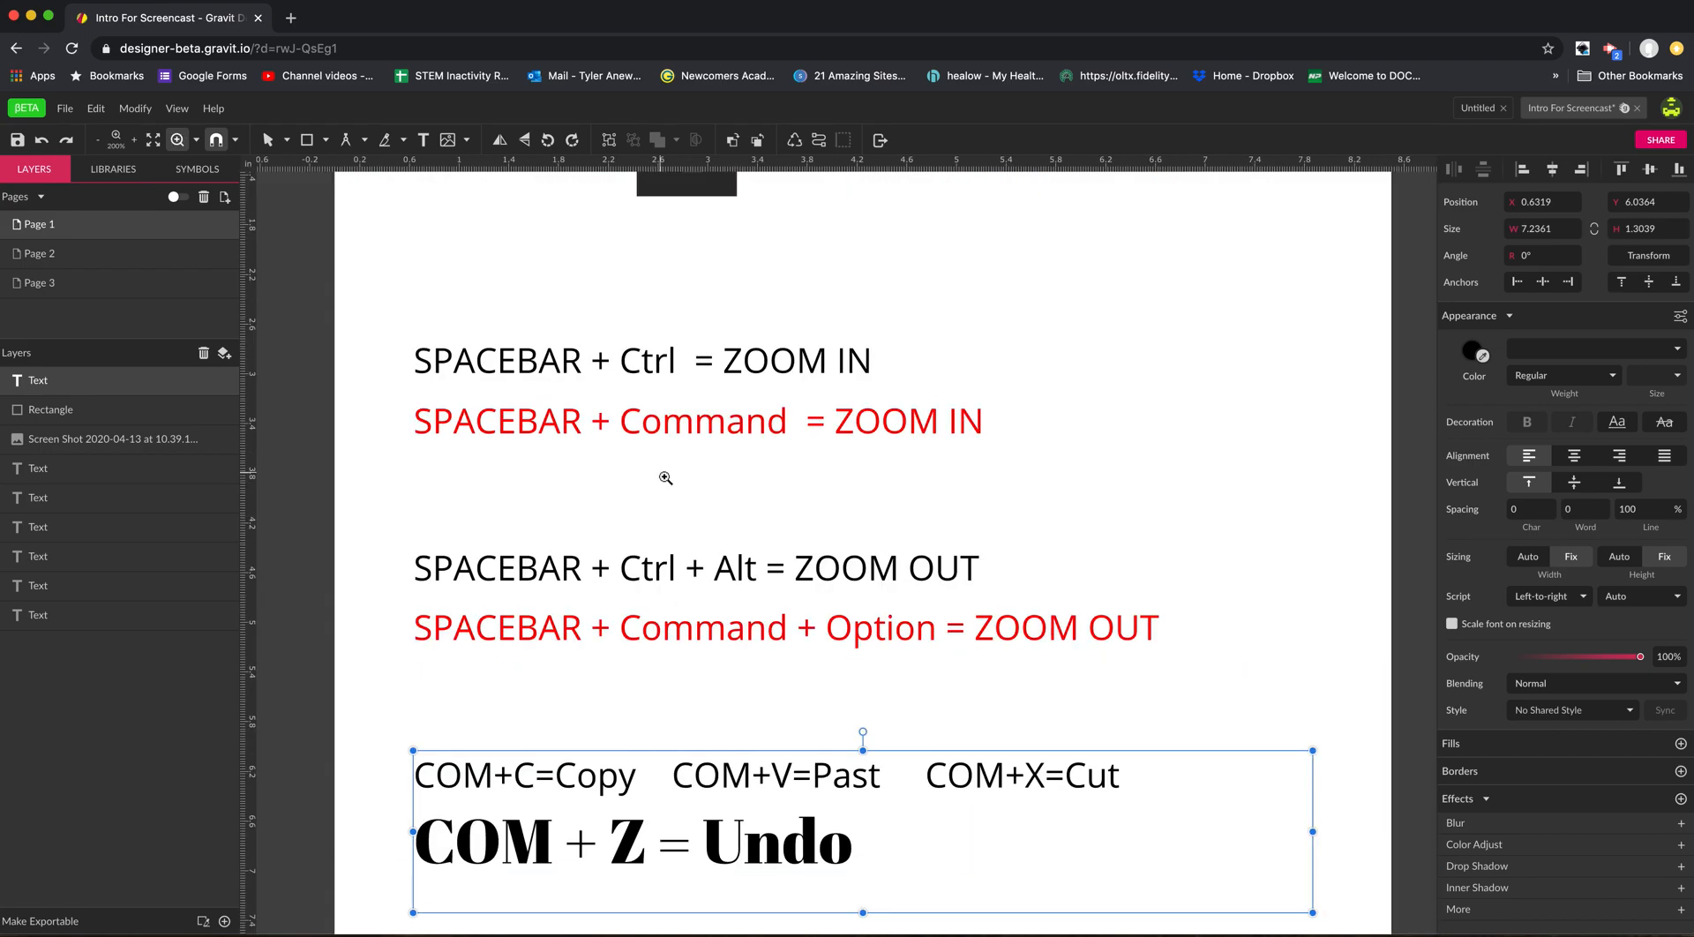
Zoom out to 150% to examine the page from the SPACEBAR line downward, and zoom back in to 200%.
left_click(660, 425, "super")
left_click_drag(673, 528, 699, 589)
left_click(775, 647, "alt+super")
left_click_drag(764, 650, 701, 570)
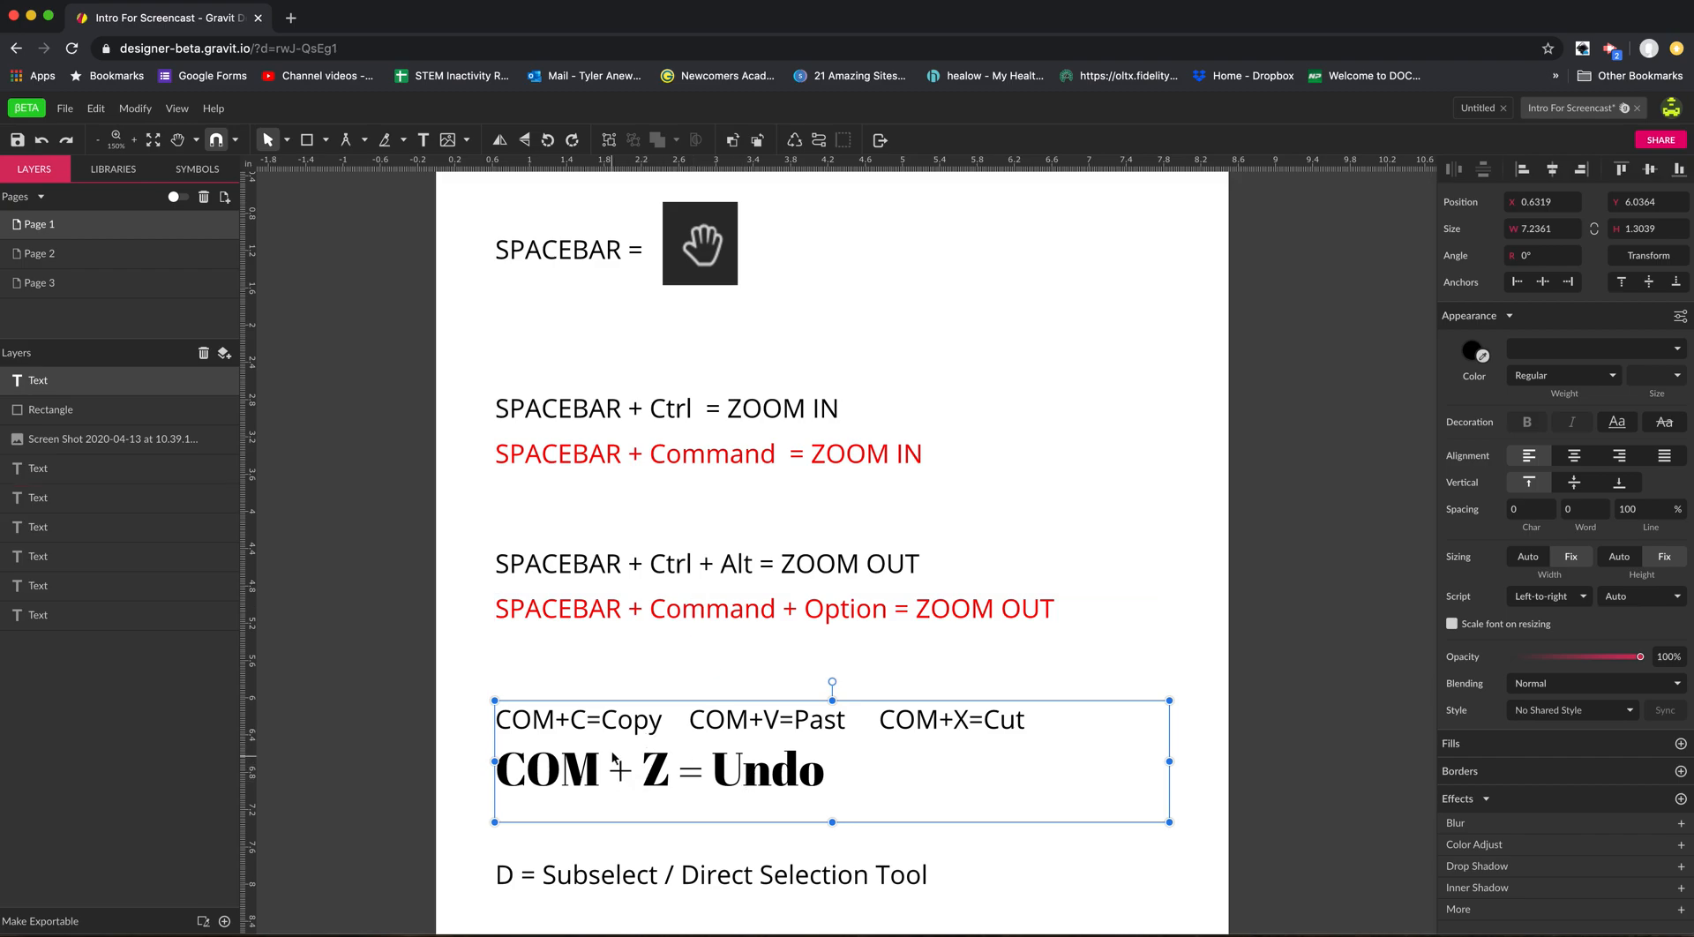
key("space")
left_click(686, 554, "super")
left_click(686, 554, "super")
left_click(697, 605, "alt+super")
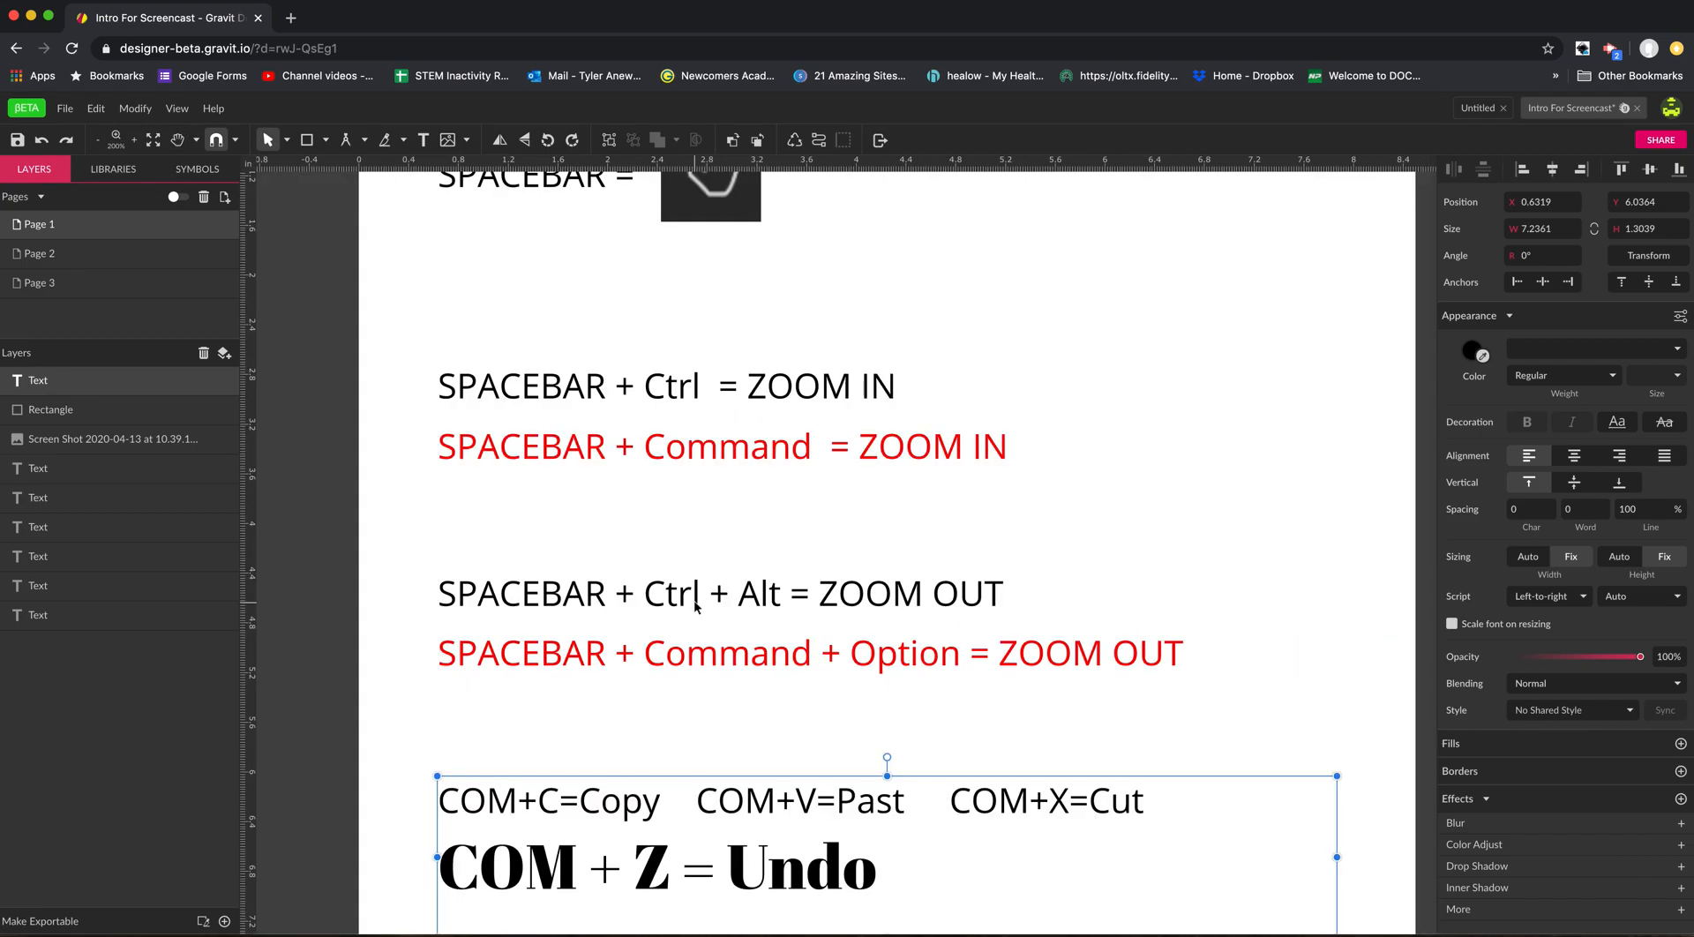
Pan down to the D = Subselect line, and zoom out to 100% to examine the whole shortcuts page.
key("space")
left_click_drag(677, 706, 641, 522)
scroll(693, 776, "down", 5)
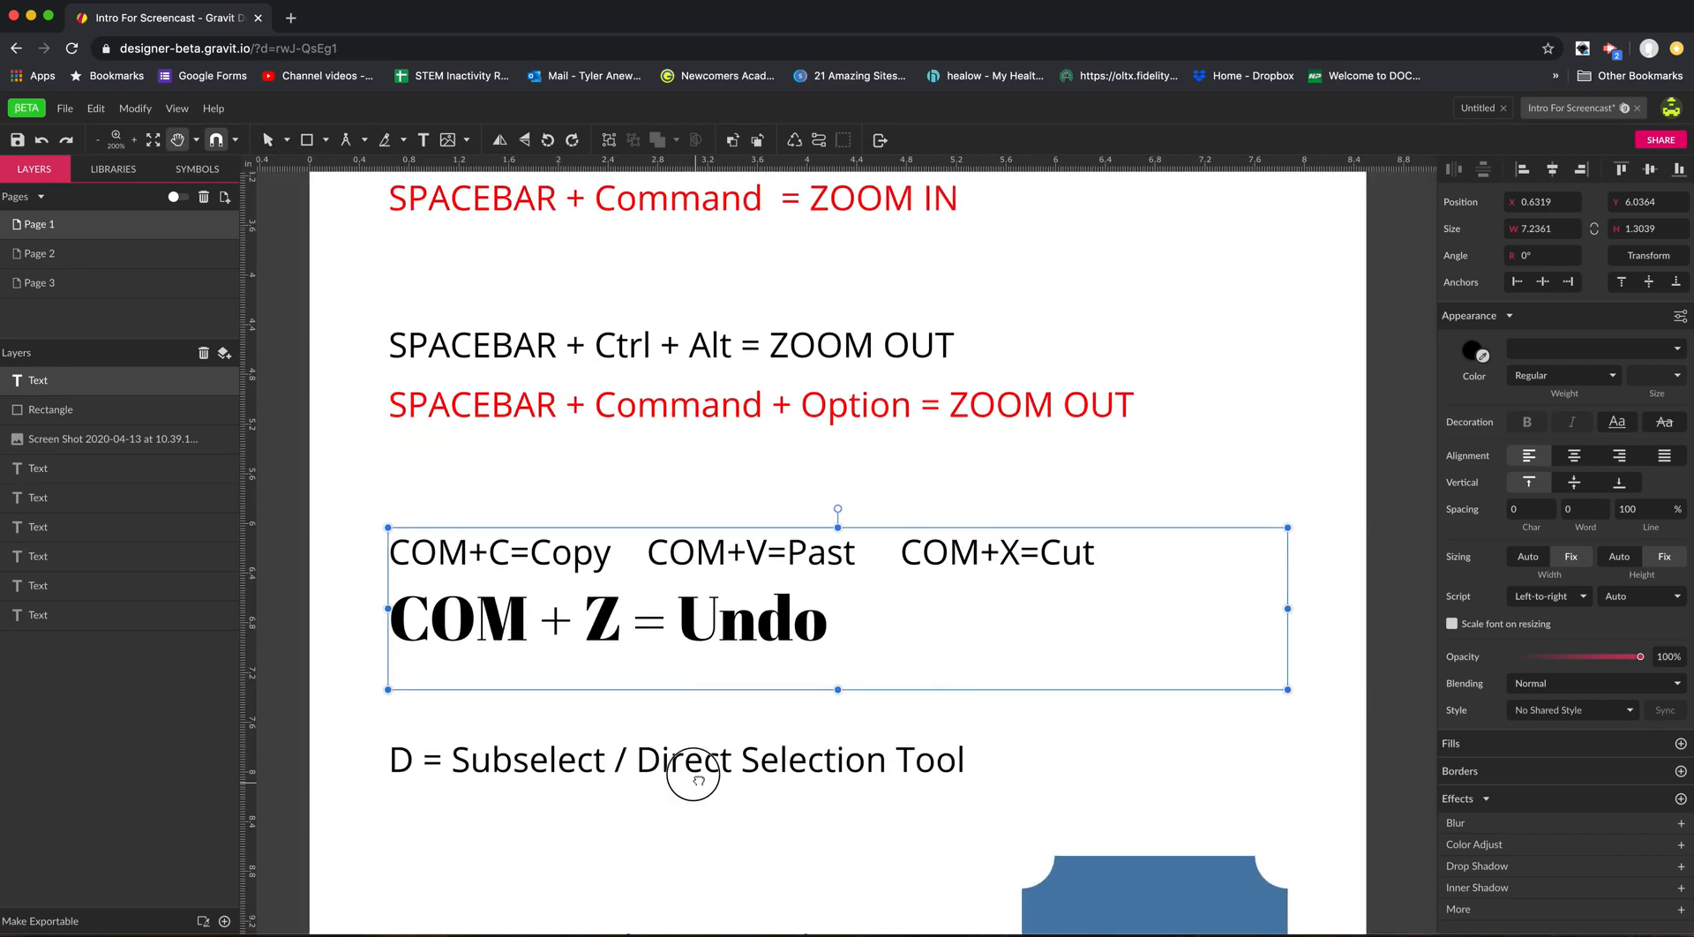
left_click(692, 733, "alt+super")
left_click(692, 735, "alt+super")
key("space")
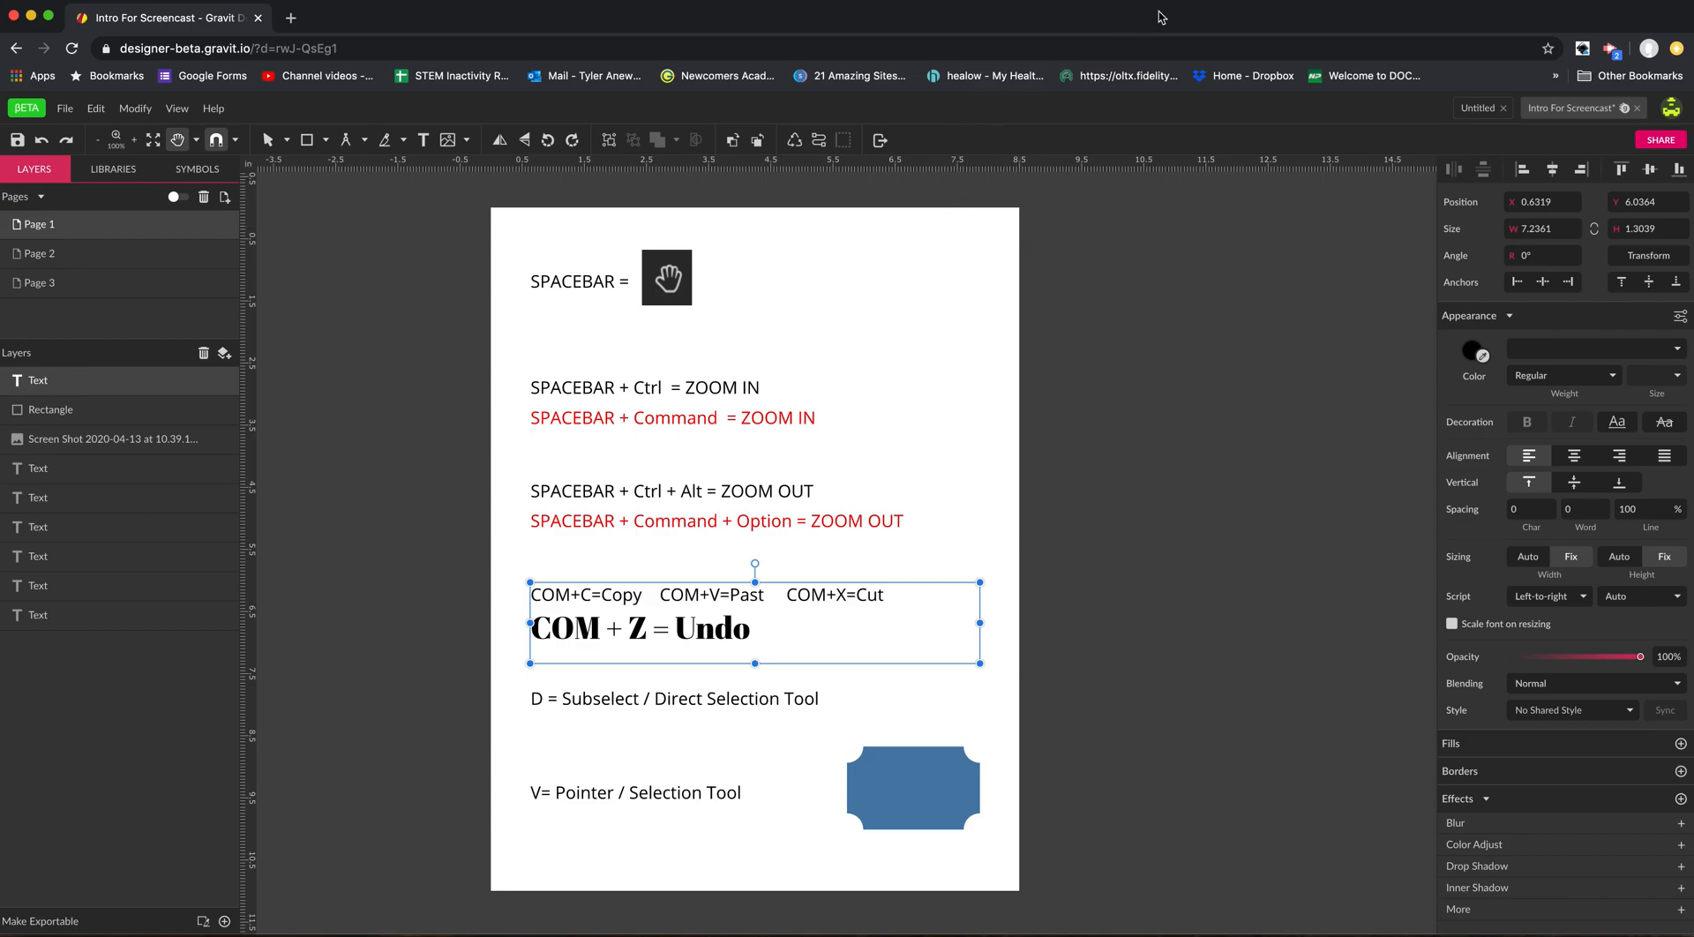
Open Page 3 with the night landscape and move the moon slightly up and left, to about X 1.69, Y 3.56 inches.
left_click(144, 285)
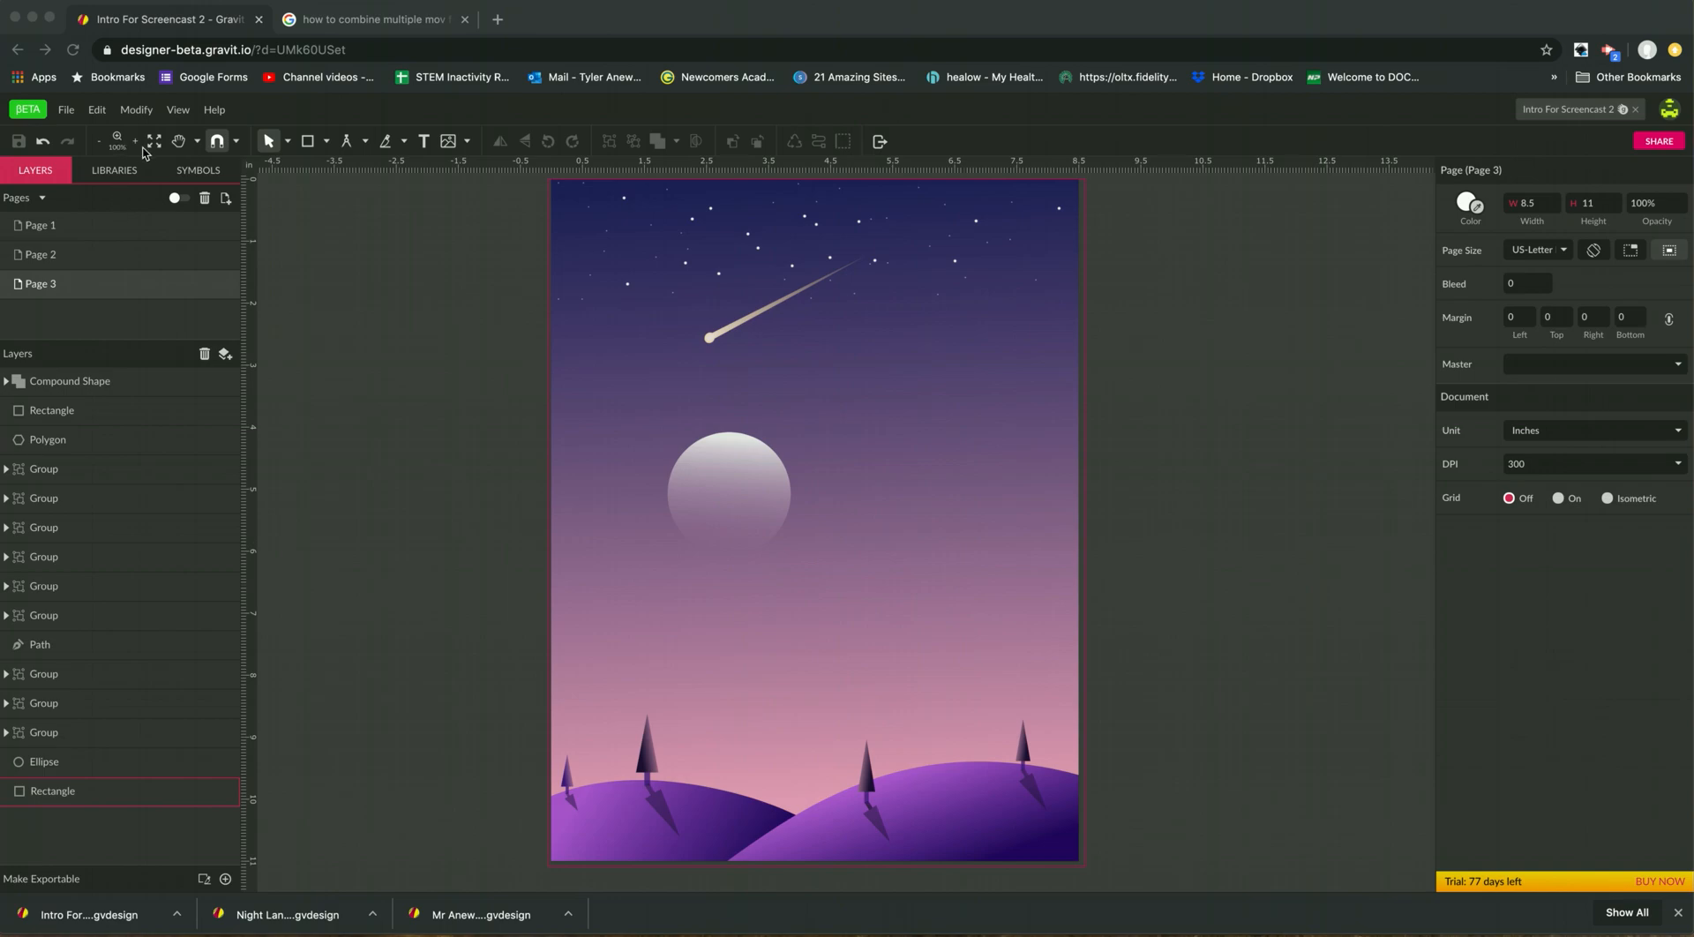
left_click(387, 313)
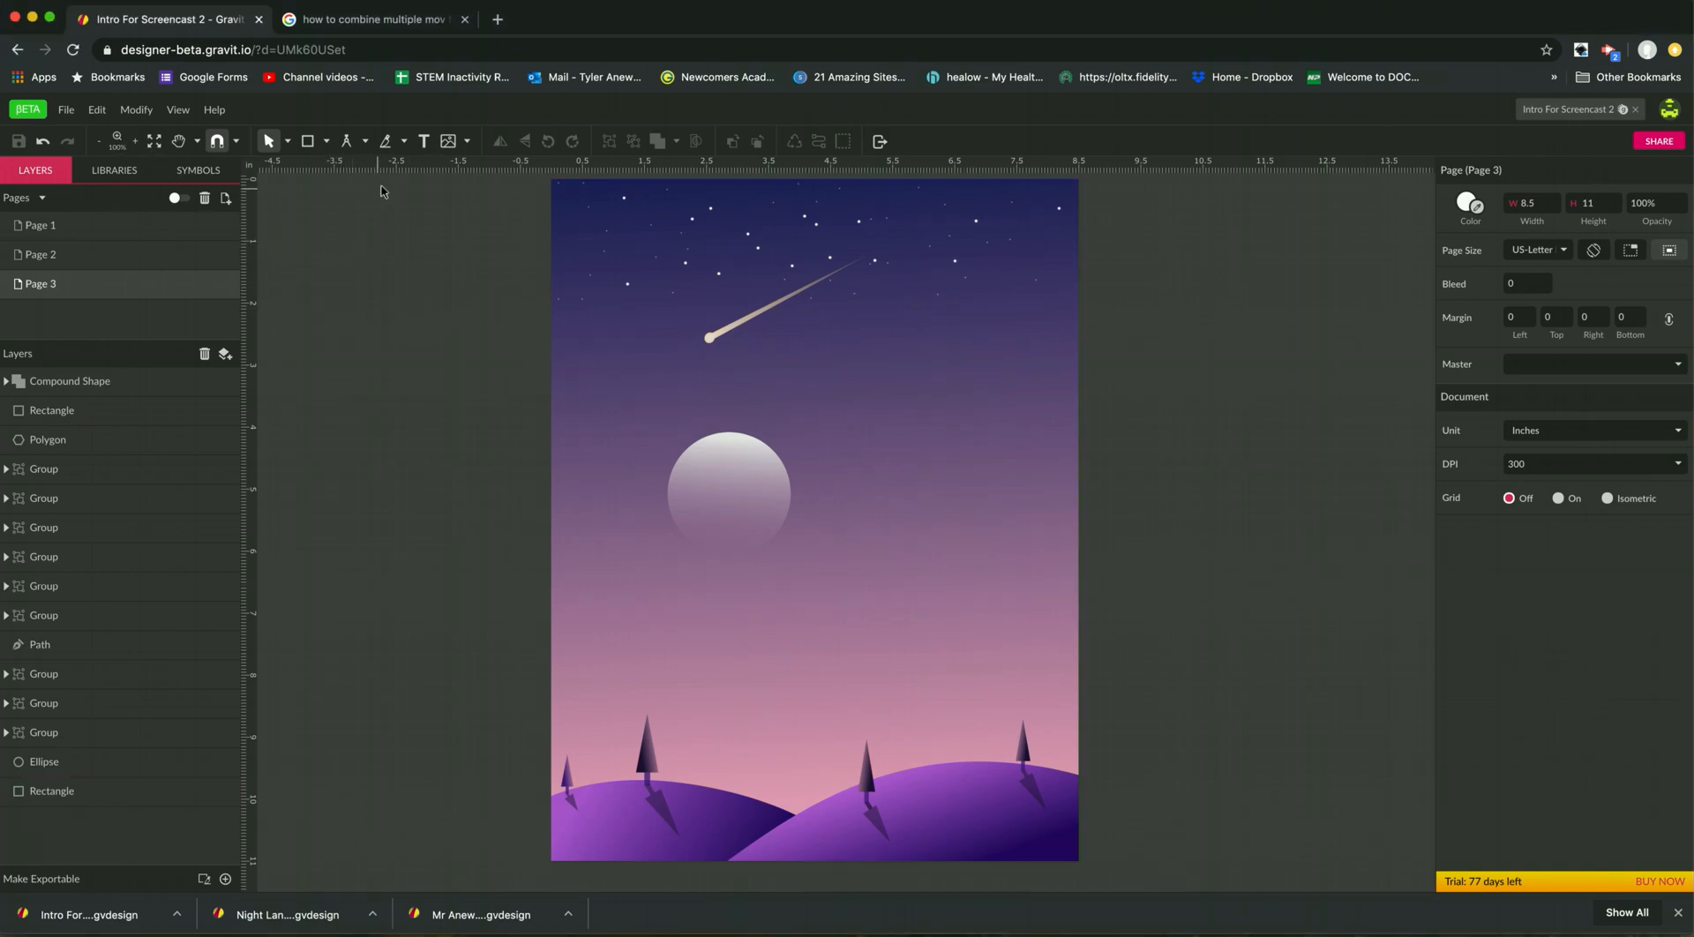
left_click(716, 454)
left_click_drag(717, 452, 706, 423)
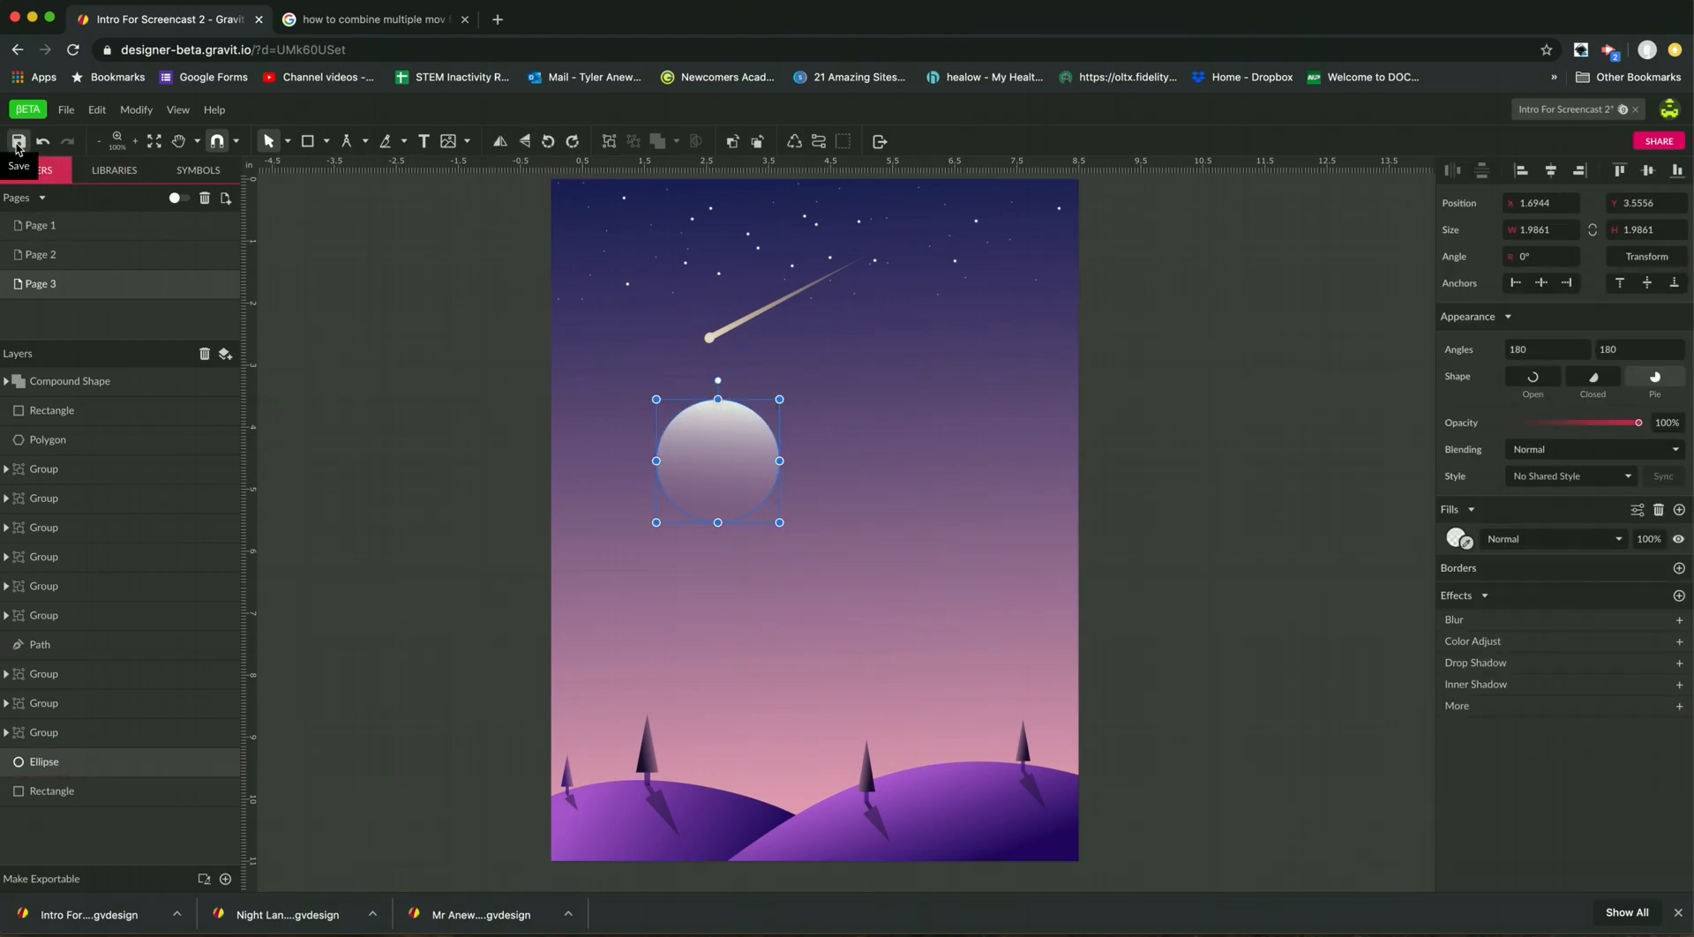
Save the design, and download it to the Downloads folder as Intro For Screencast 2 (1).gvdesign.
left_click(66, 110)
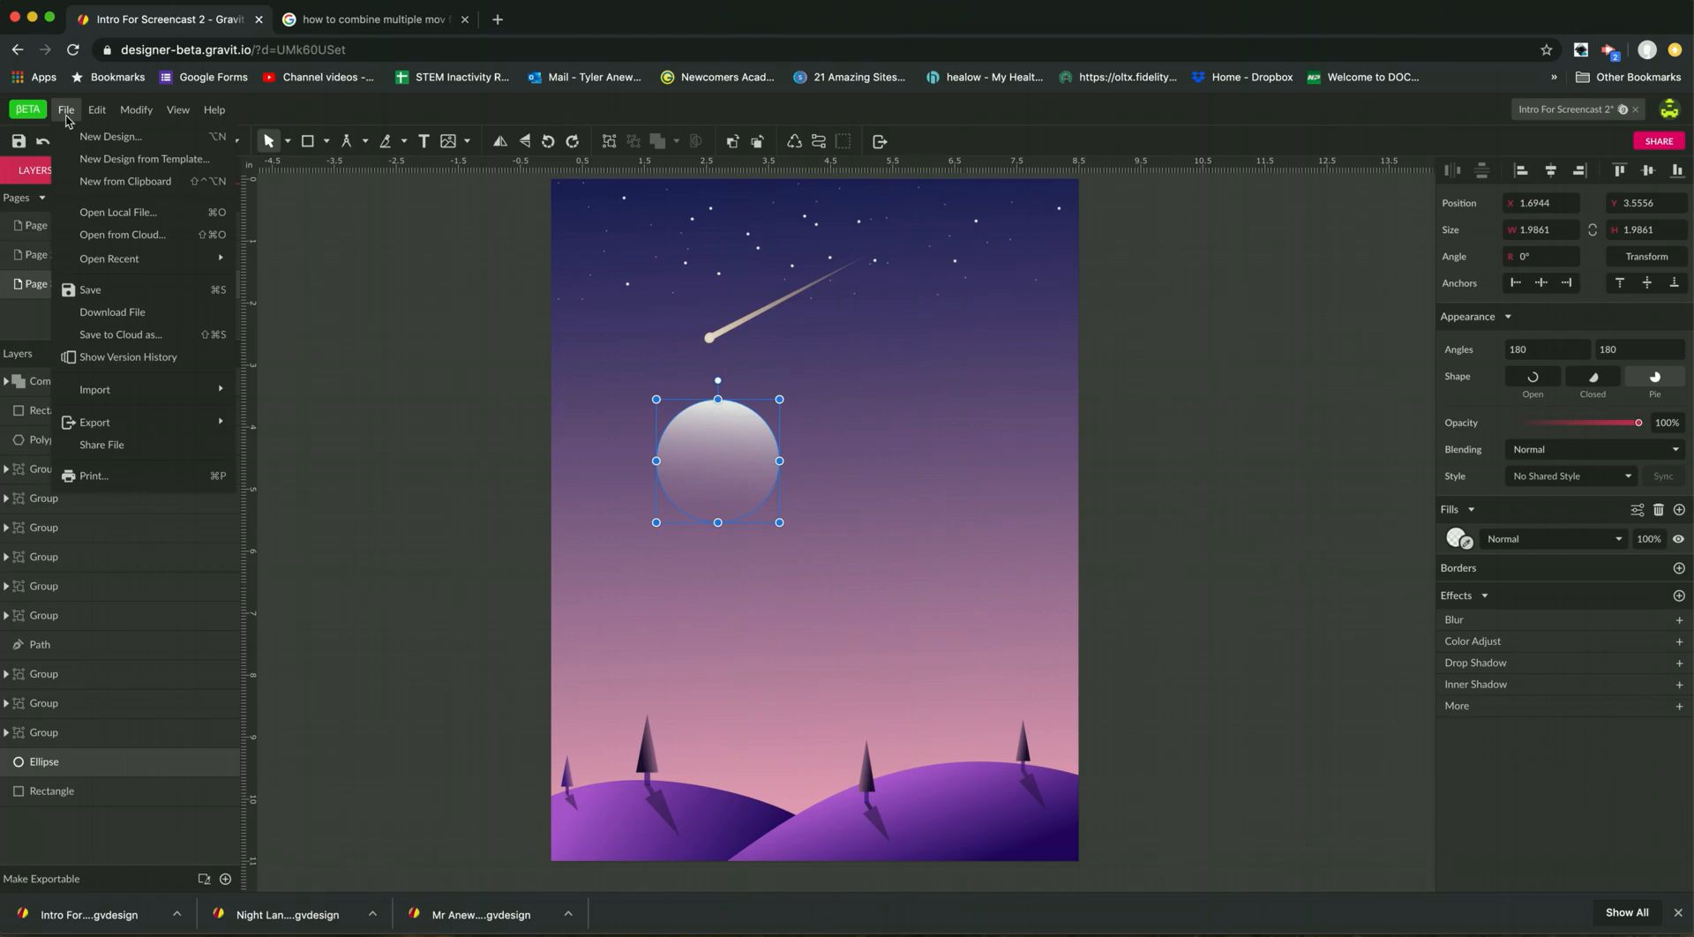
left_click(136, 297)
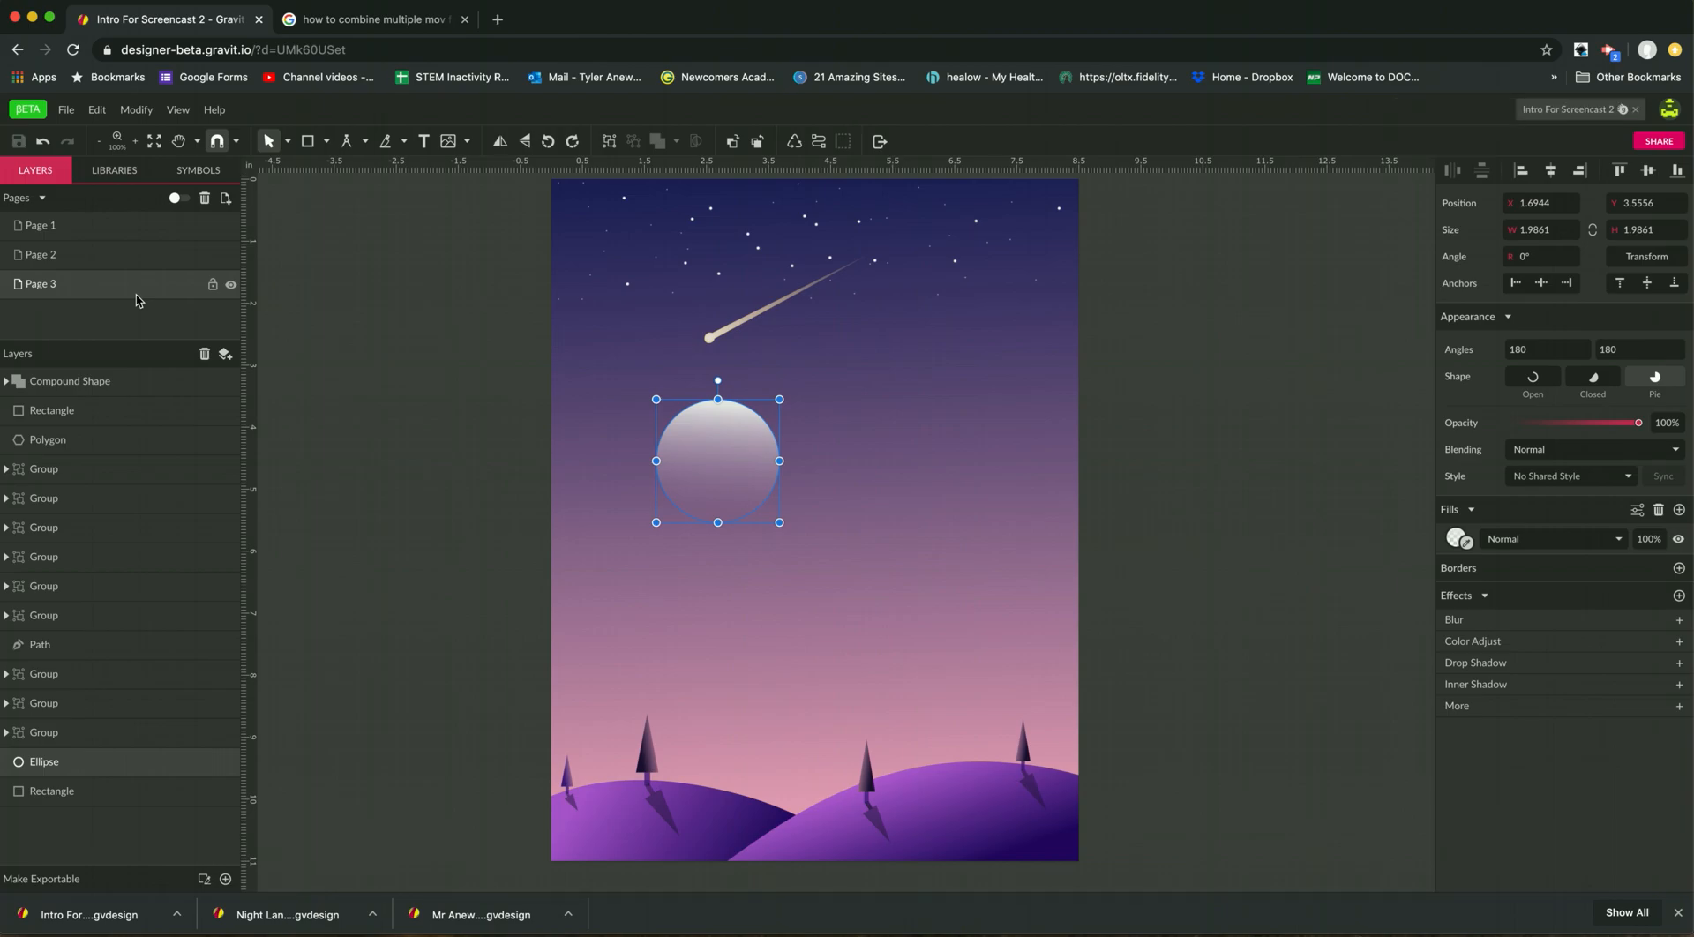
left_click(63, 117)
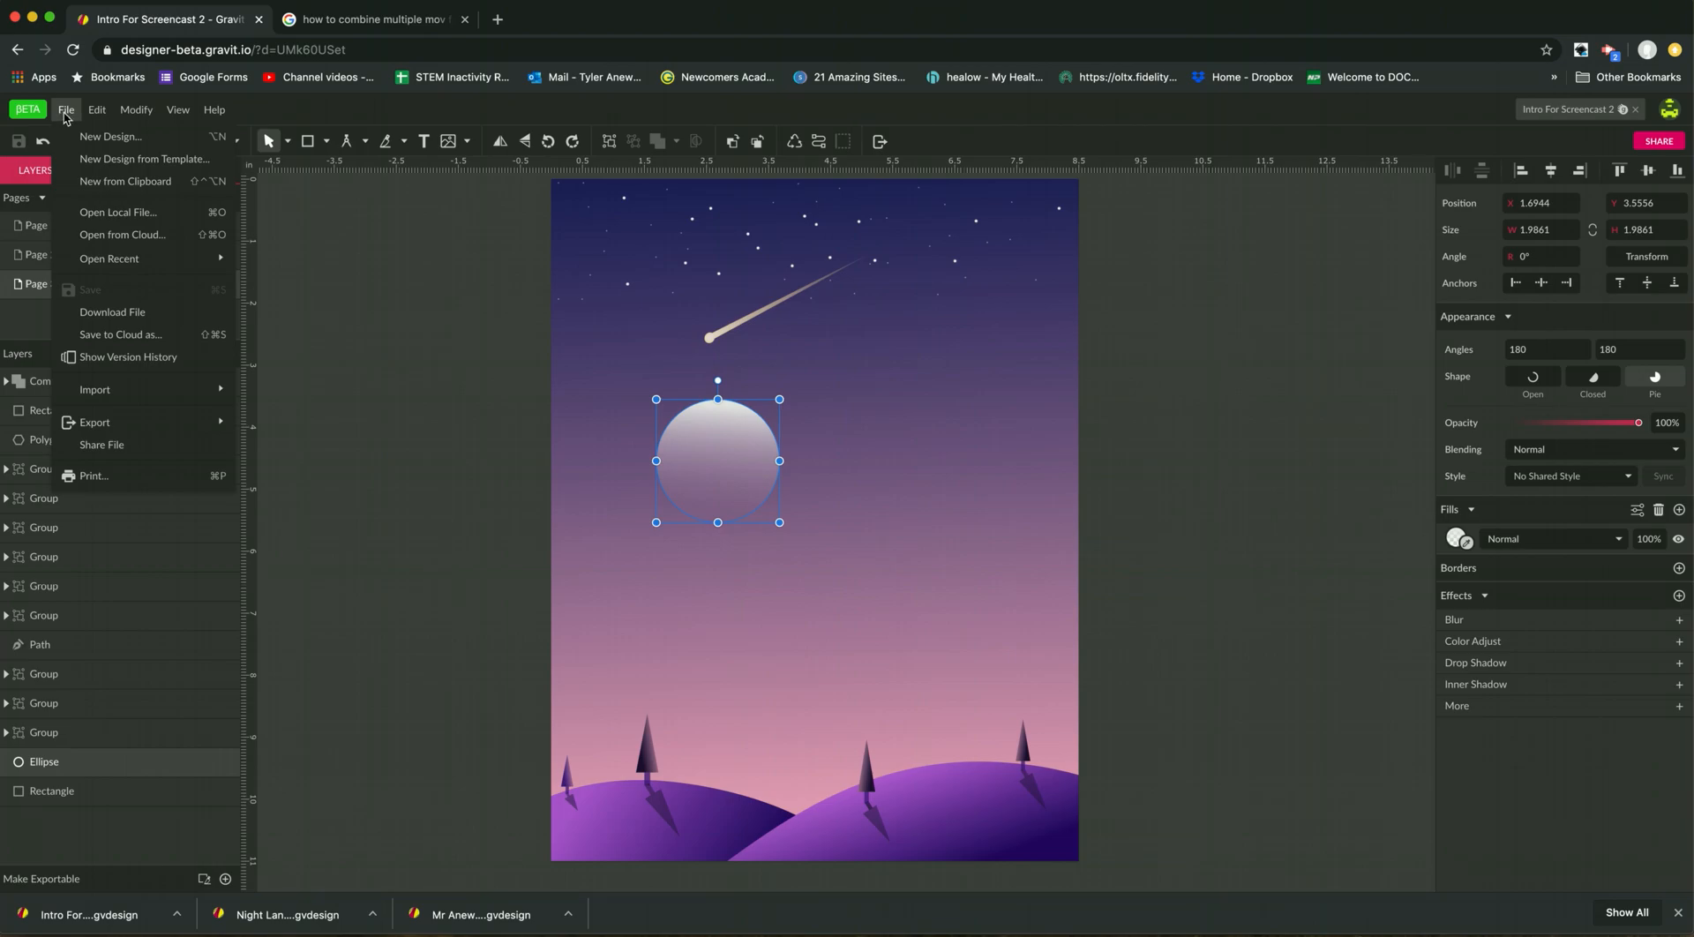
left_click(103, 313)
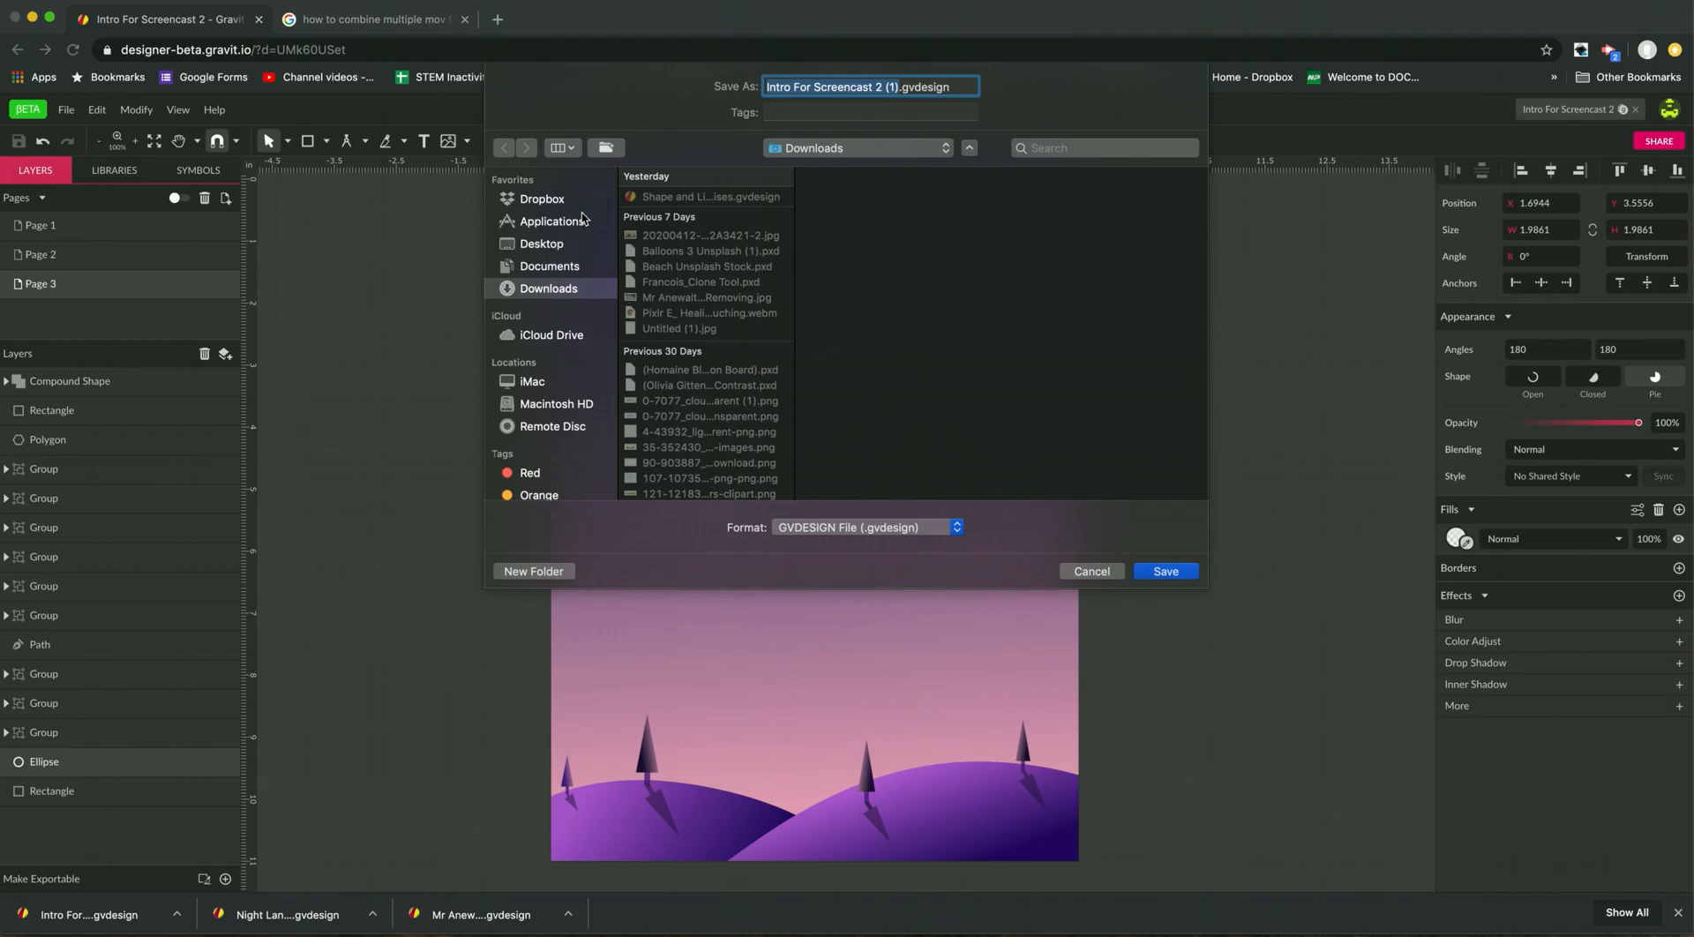
left_click(1166, 572)
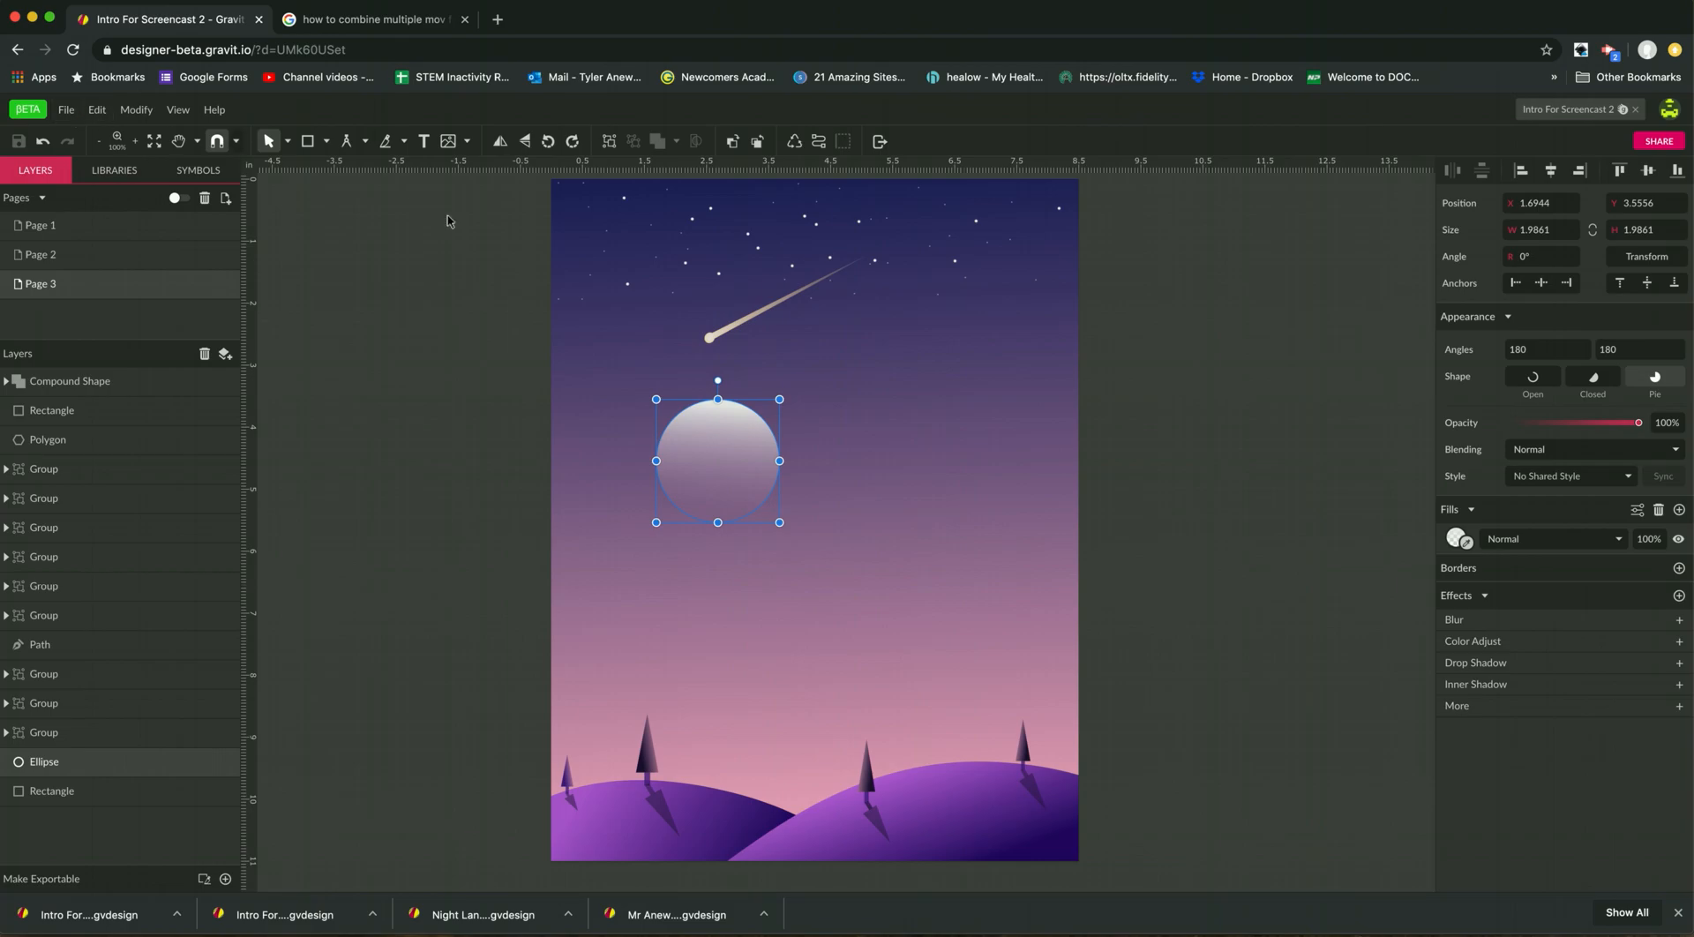
Open the advanced export options for the canvas and choose JPEG as the format.
left_click(73, 117)
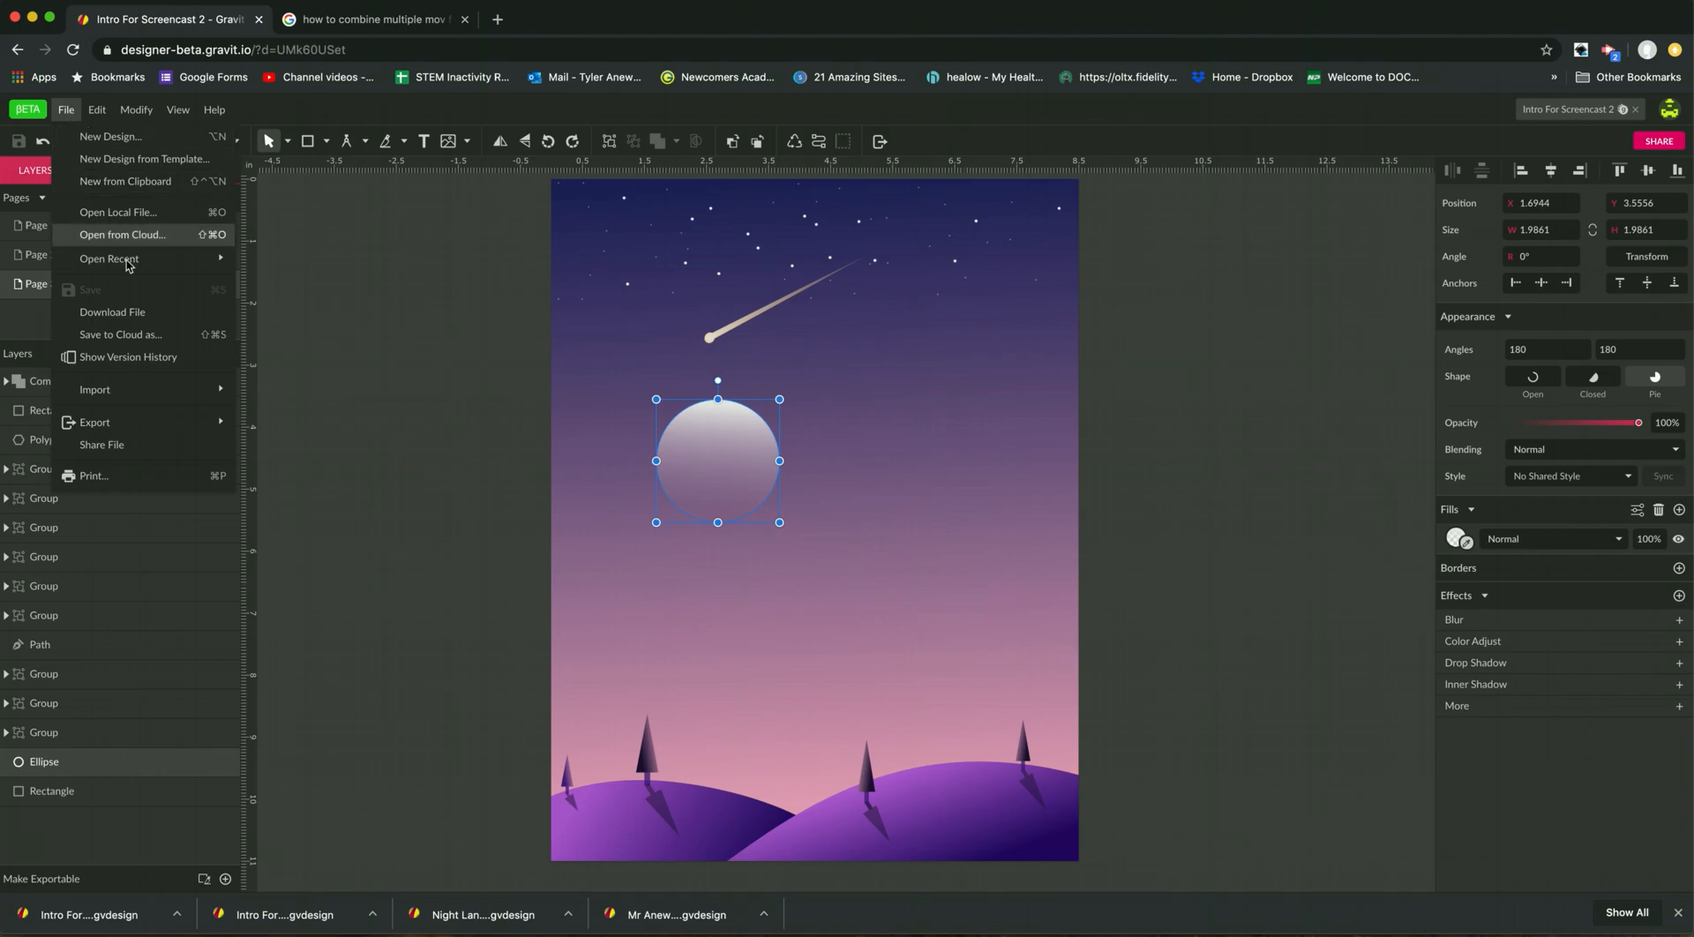
mouse_move(128, 422)
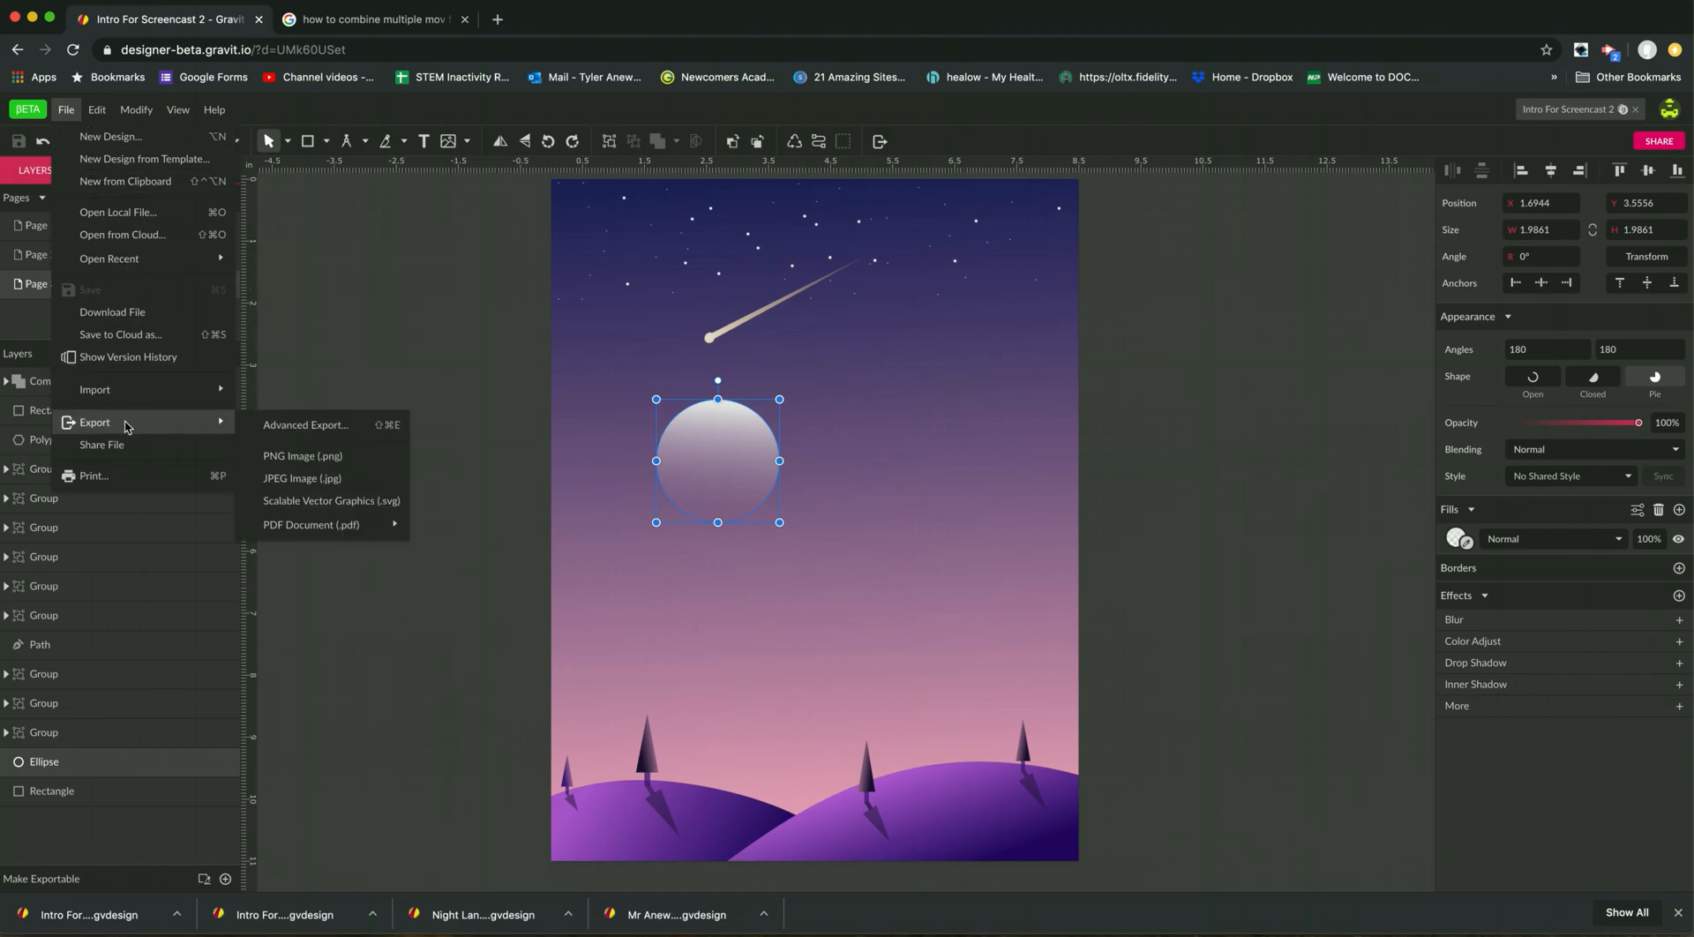
left_click(305, 425)
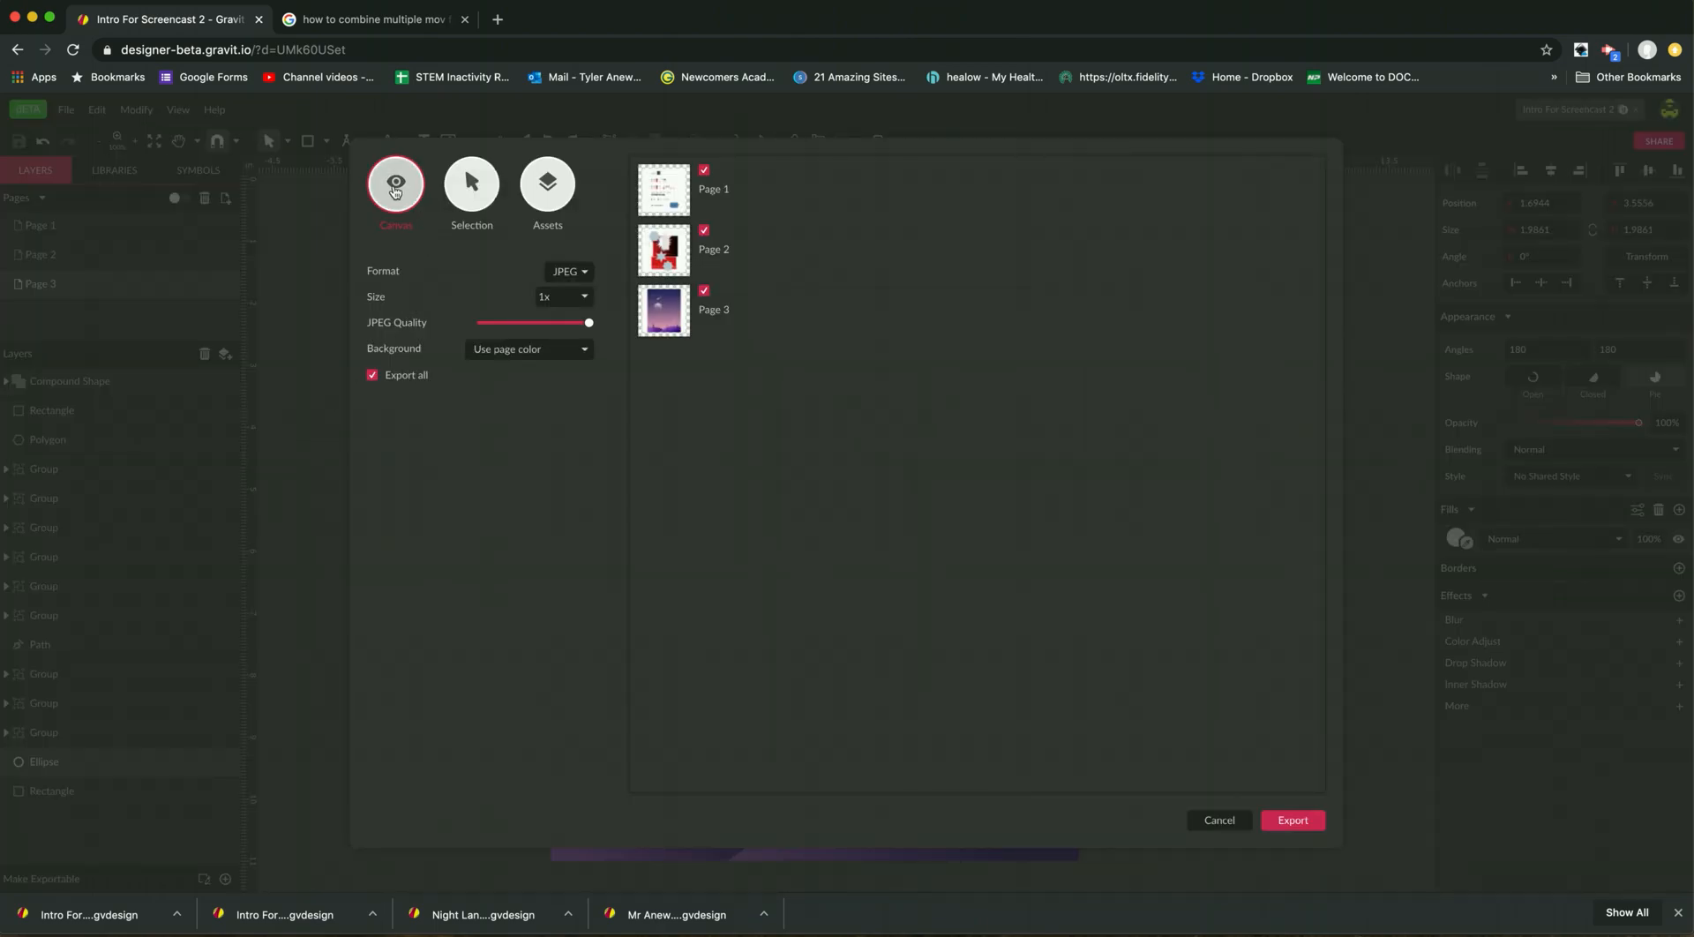
left_click(569, 271)
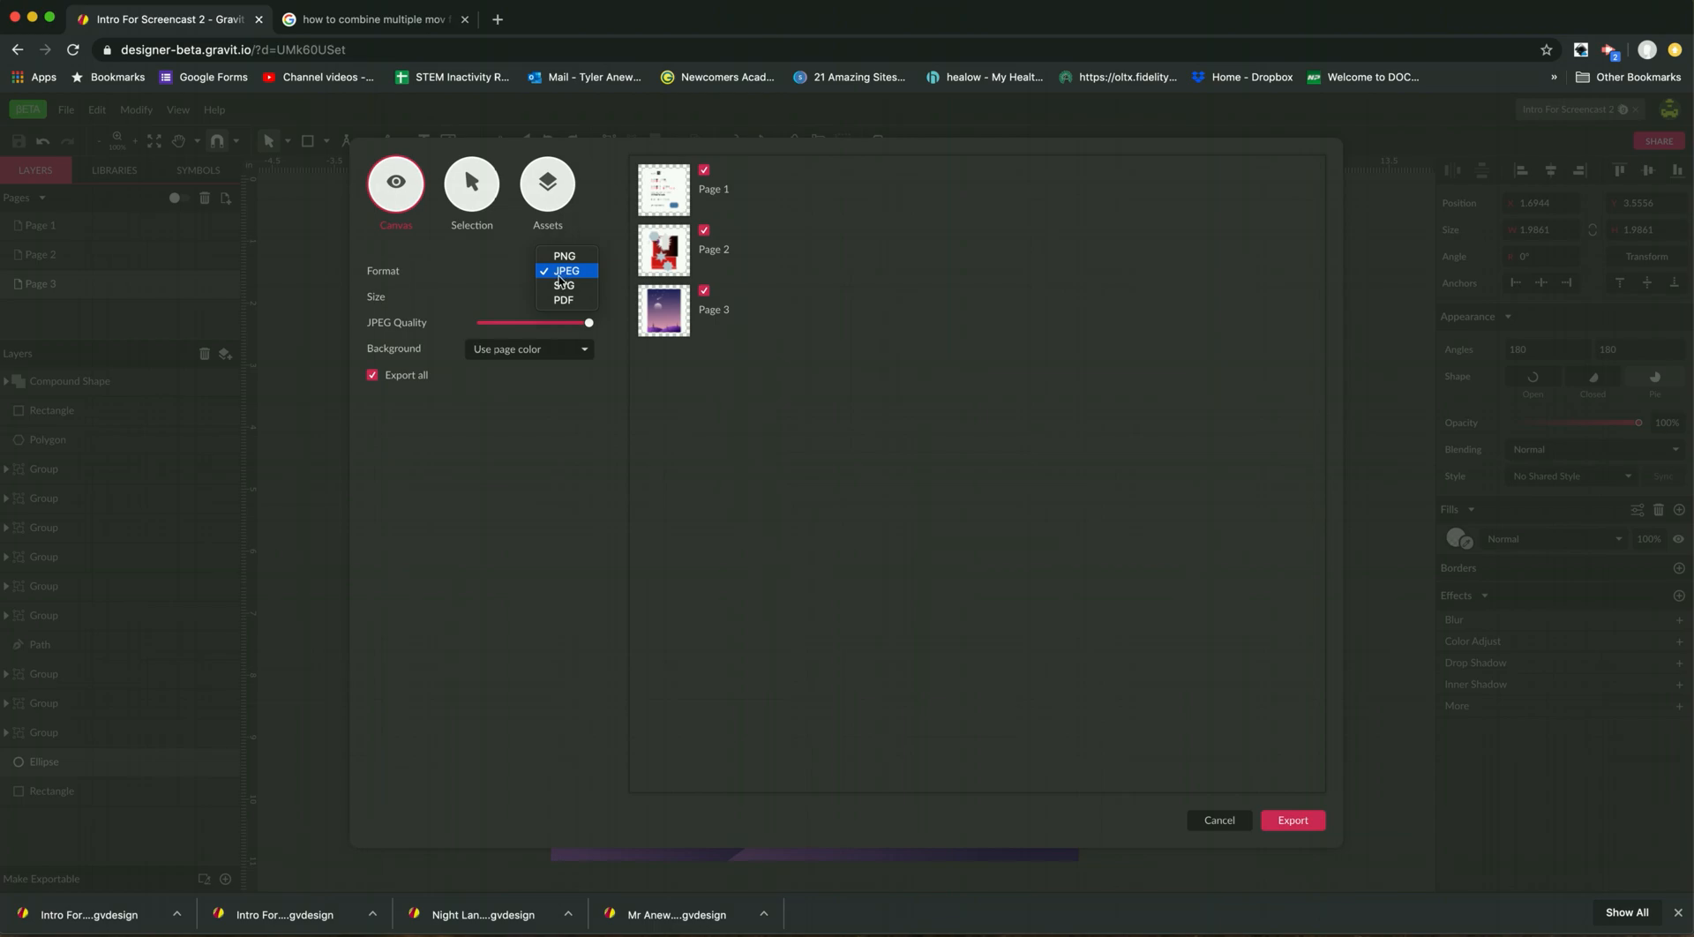
left_click(567, 271)
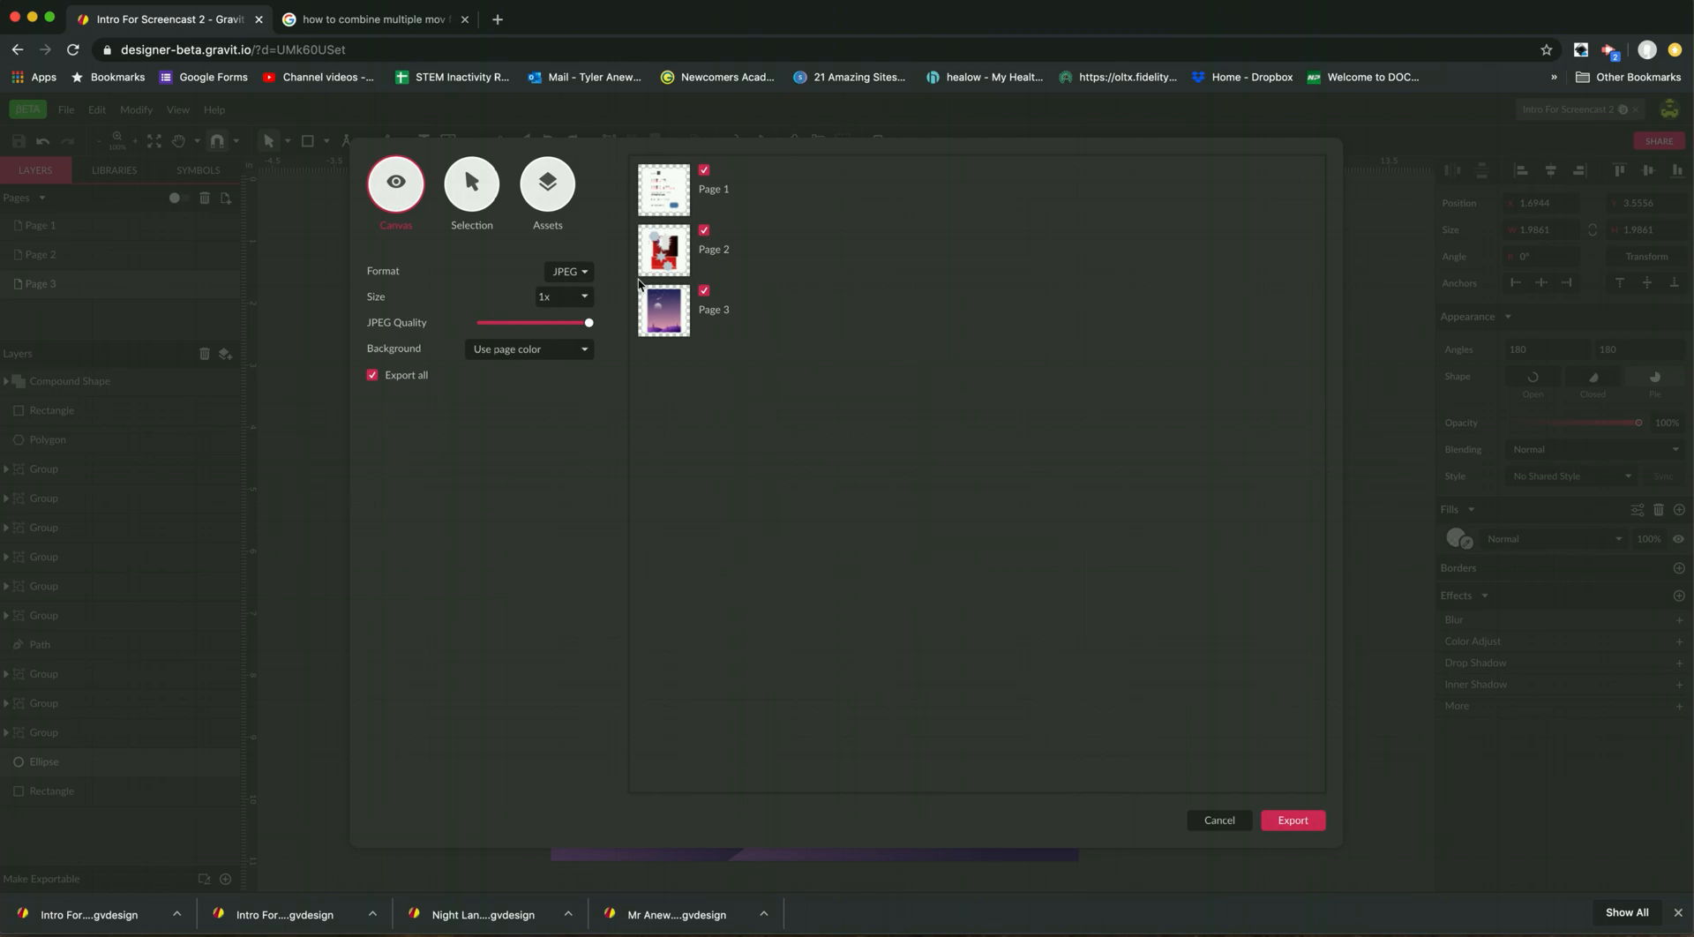
Turn off Export all and export only Page 3 as a JPEG image.
left_click(400, 380)
left_click(704, 292)
left_click(705, 231)
left_click(705, 234)
left_click(1306, 823)
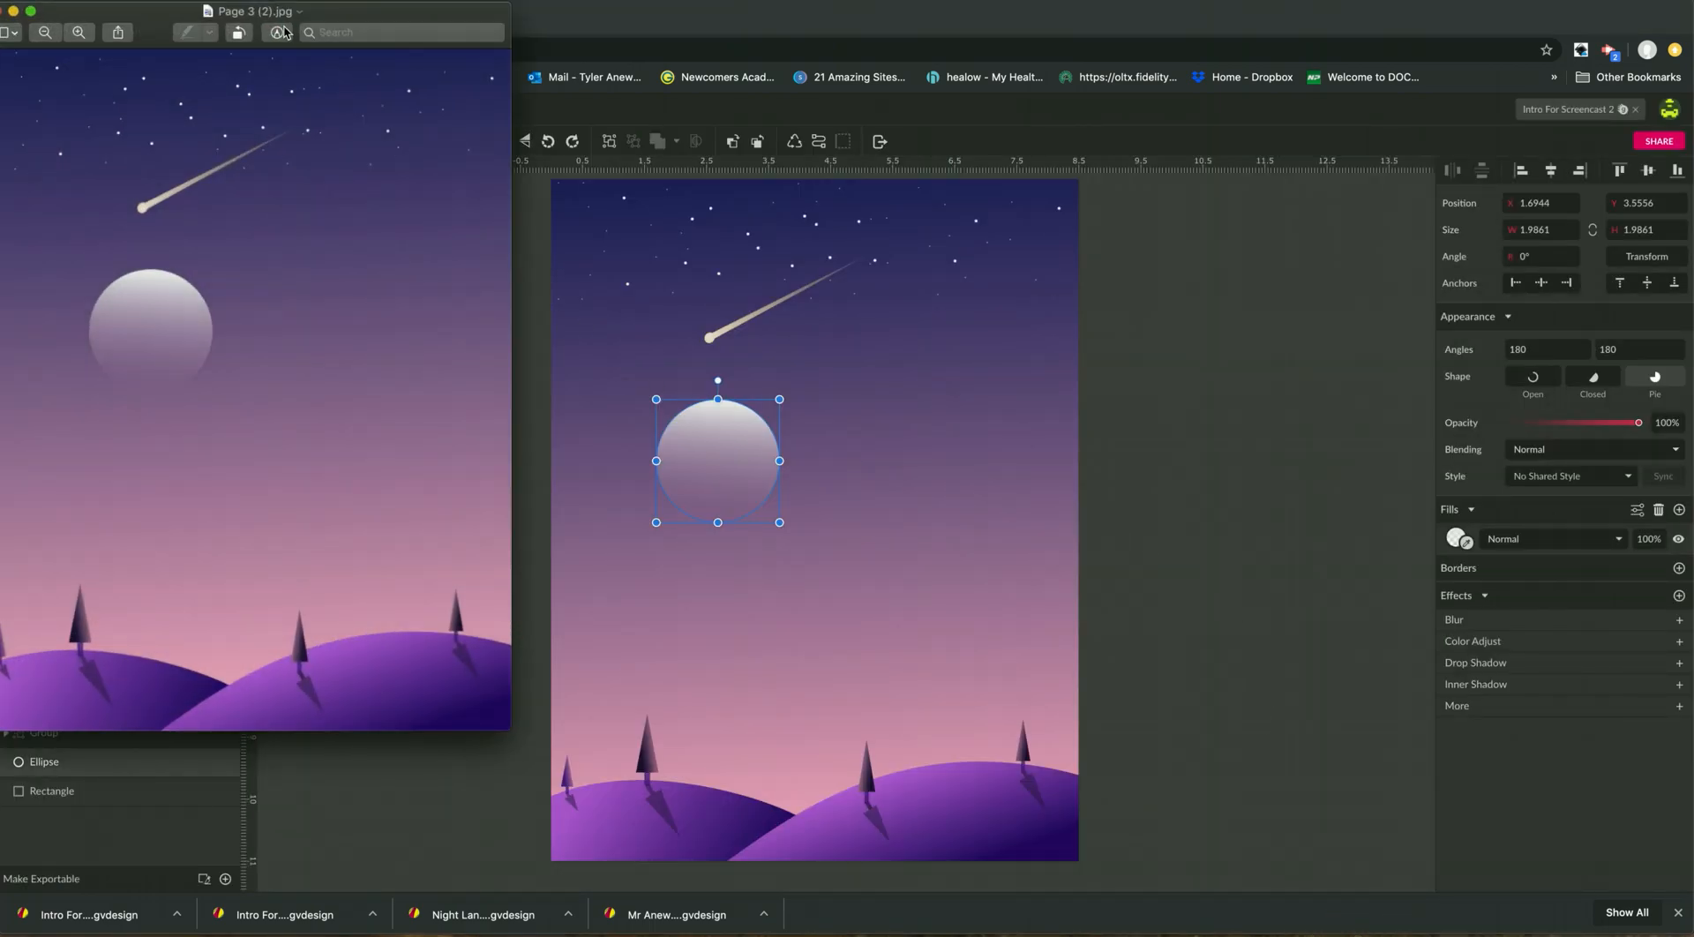
Move the preview of the exported Page 3 (2).jpg over the design, compare it with the canvas, and close it.
left_click_drag(251, 12, 612, 67)
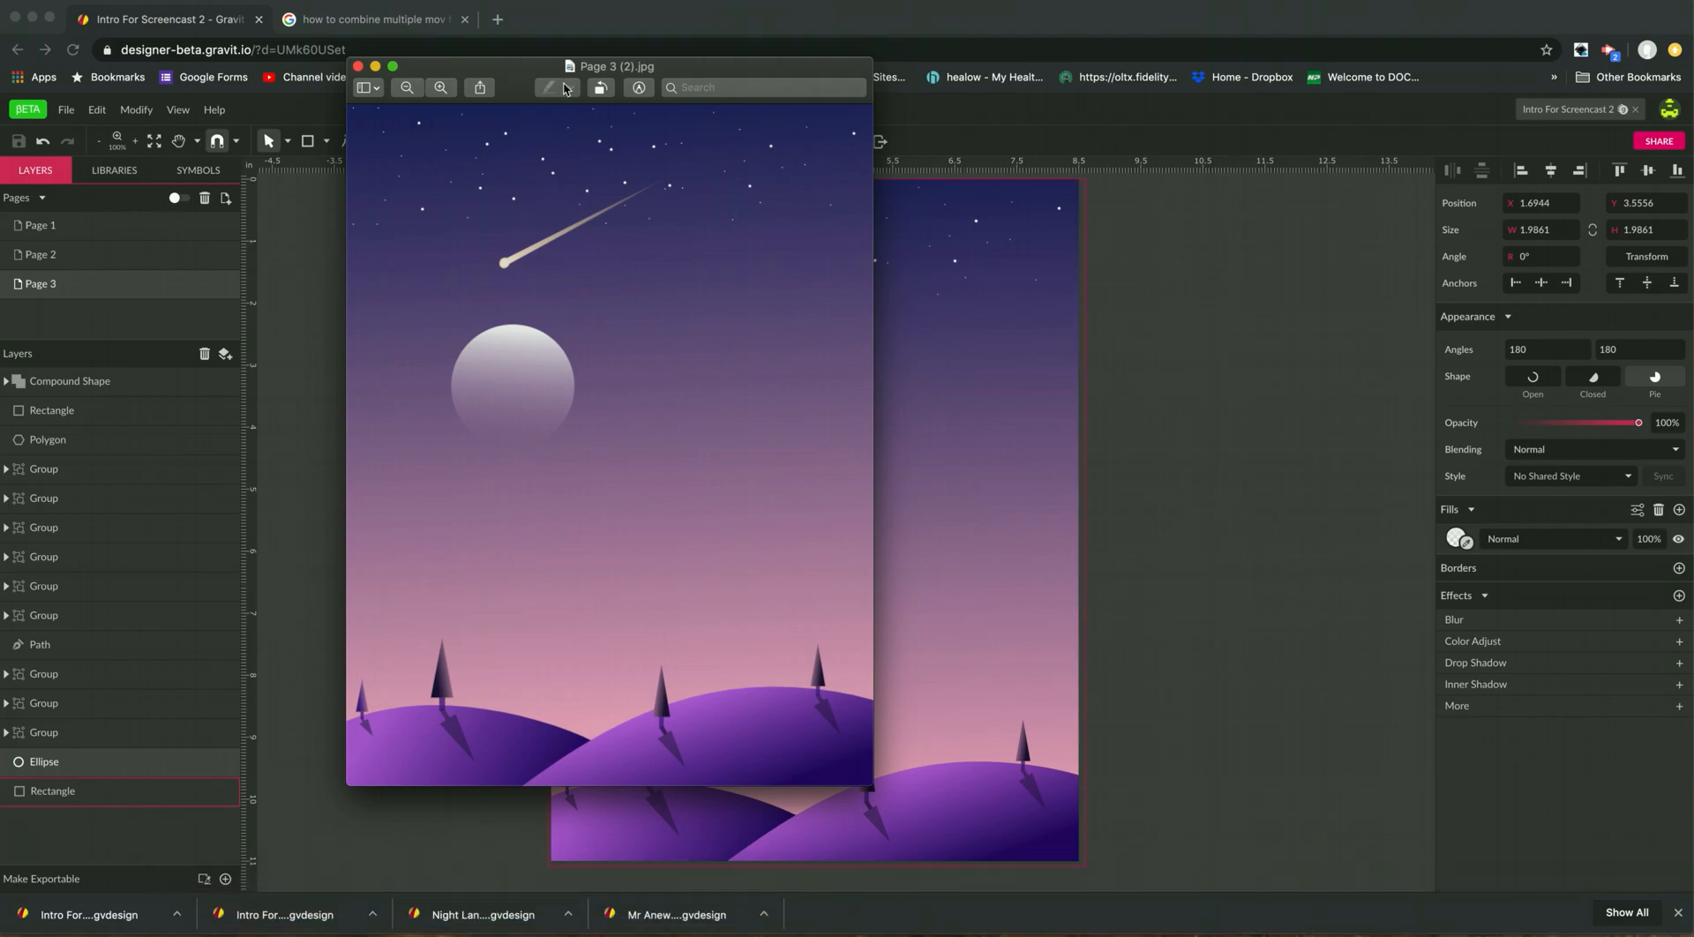
left_click_drag(525, 67, 523, 55)
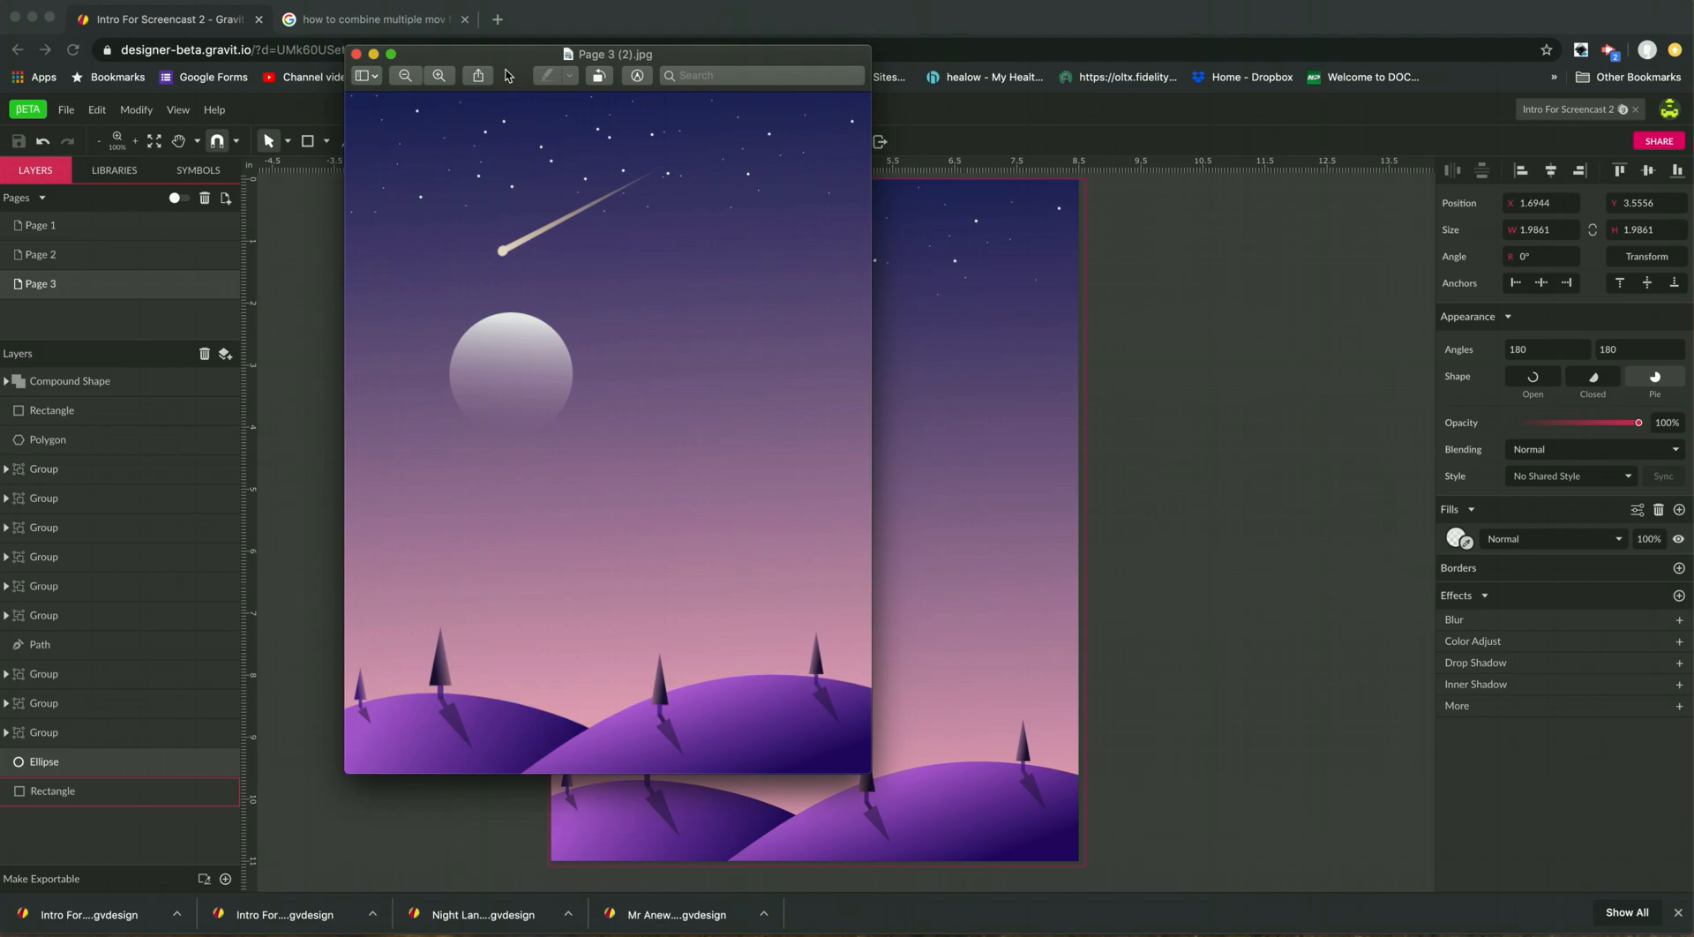
left_click_drag(523, 65, 520, 85)
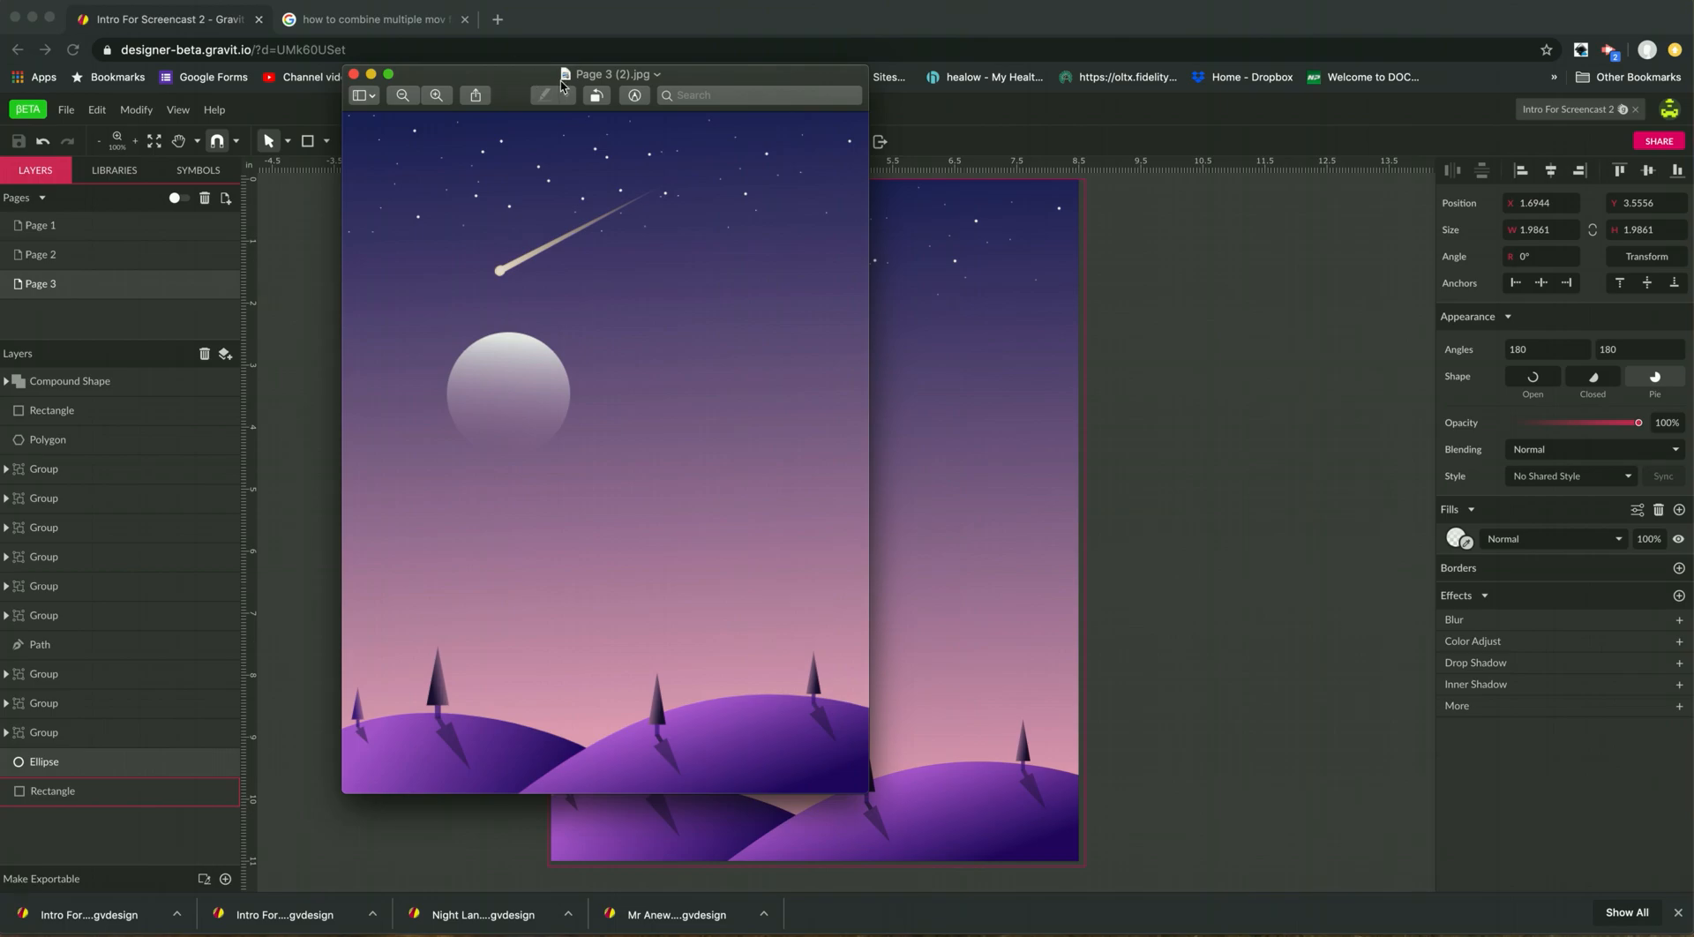
left_click_drag(567, 82, 735, 98)
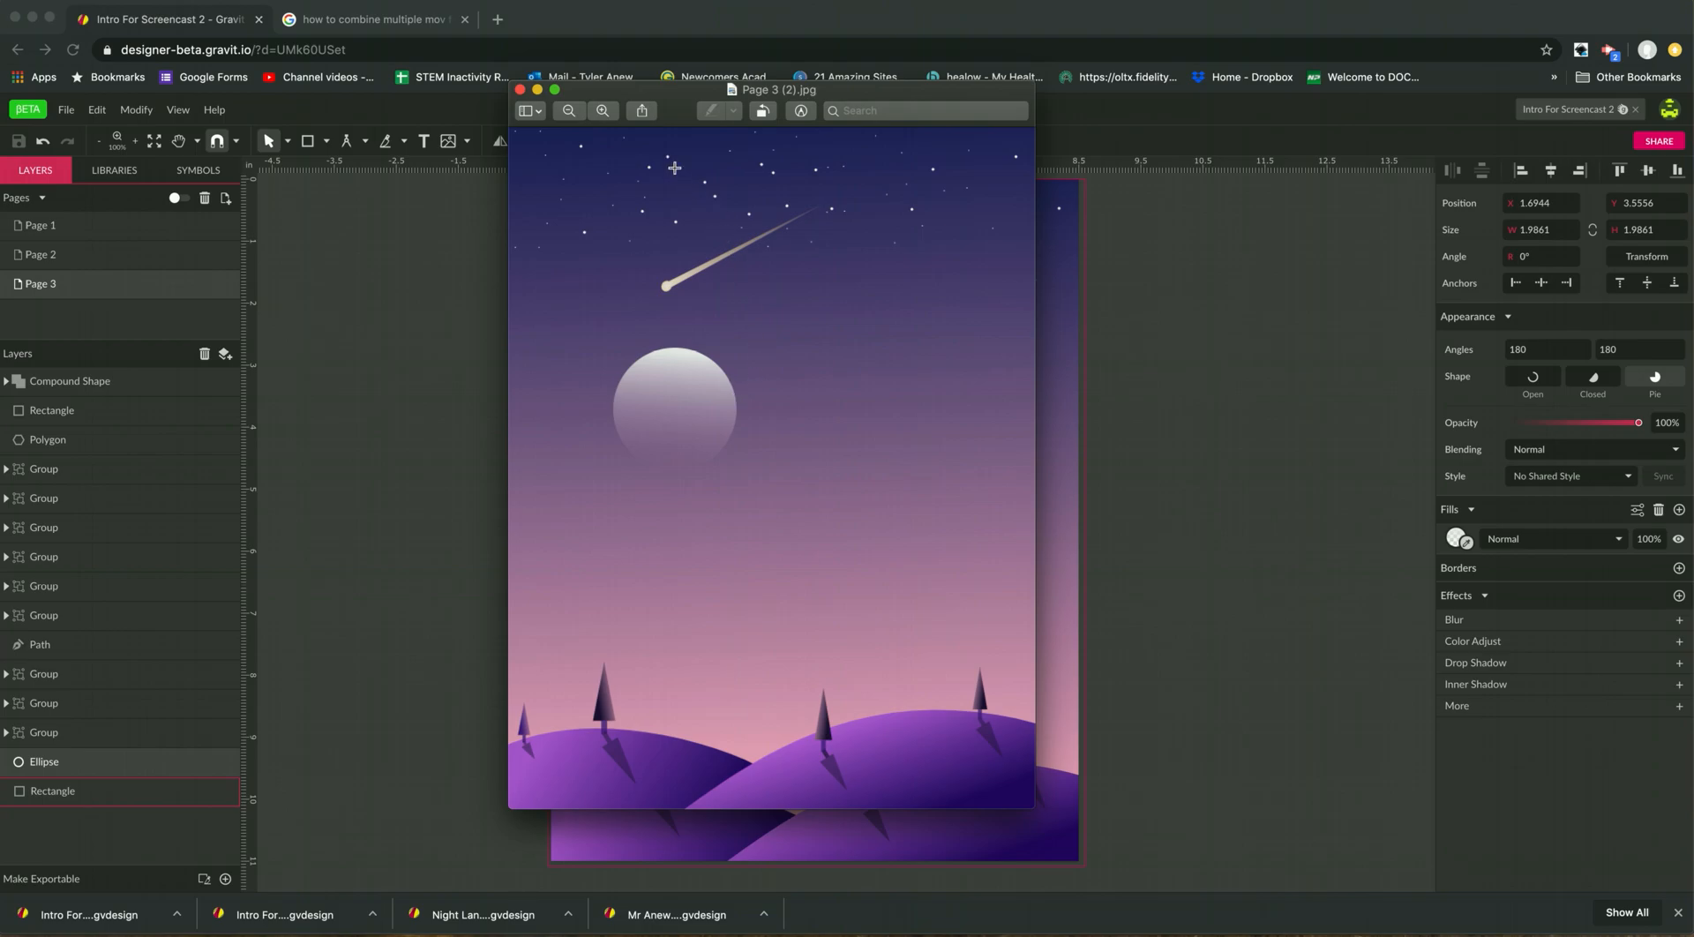
left_click_drag(681, 99, 612, 131)
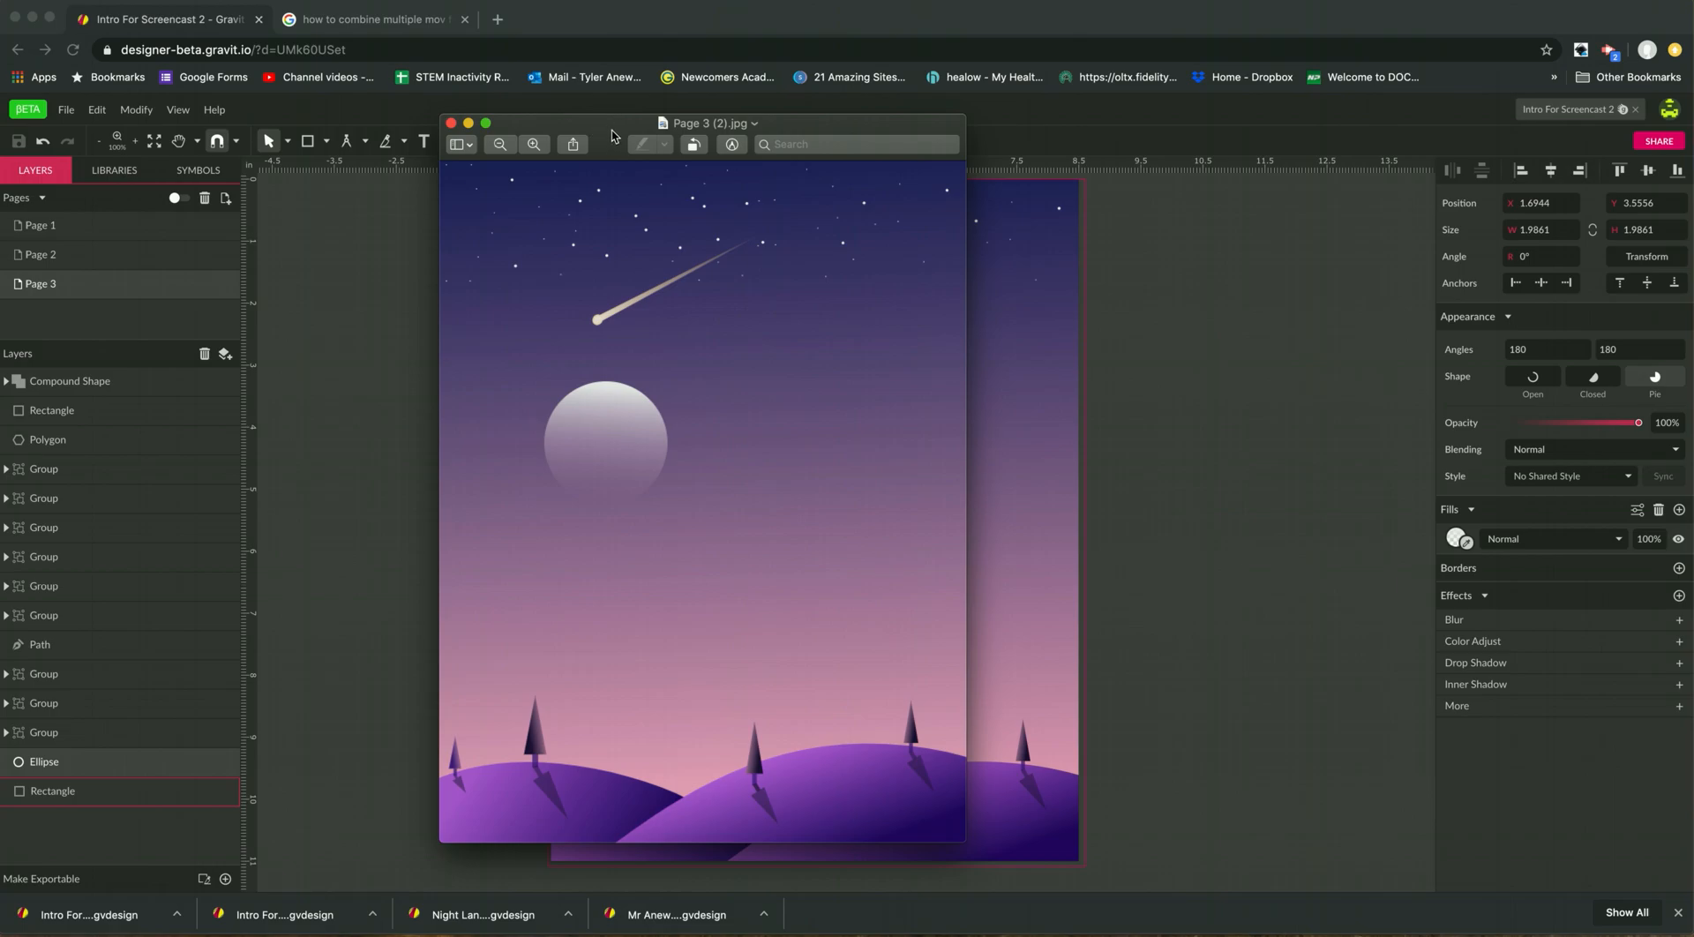
left_click_drag(606, 130, 603, 119)
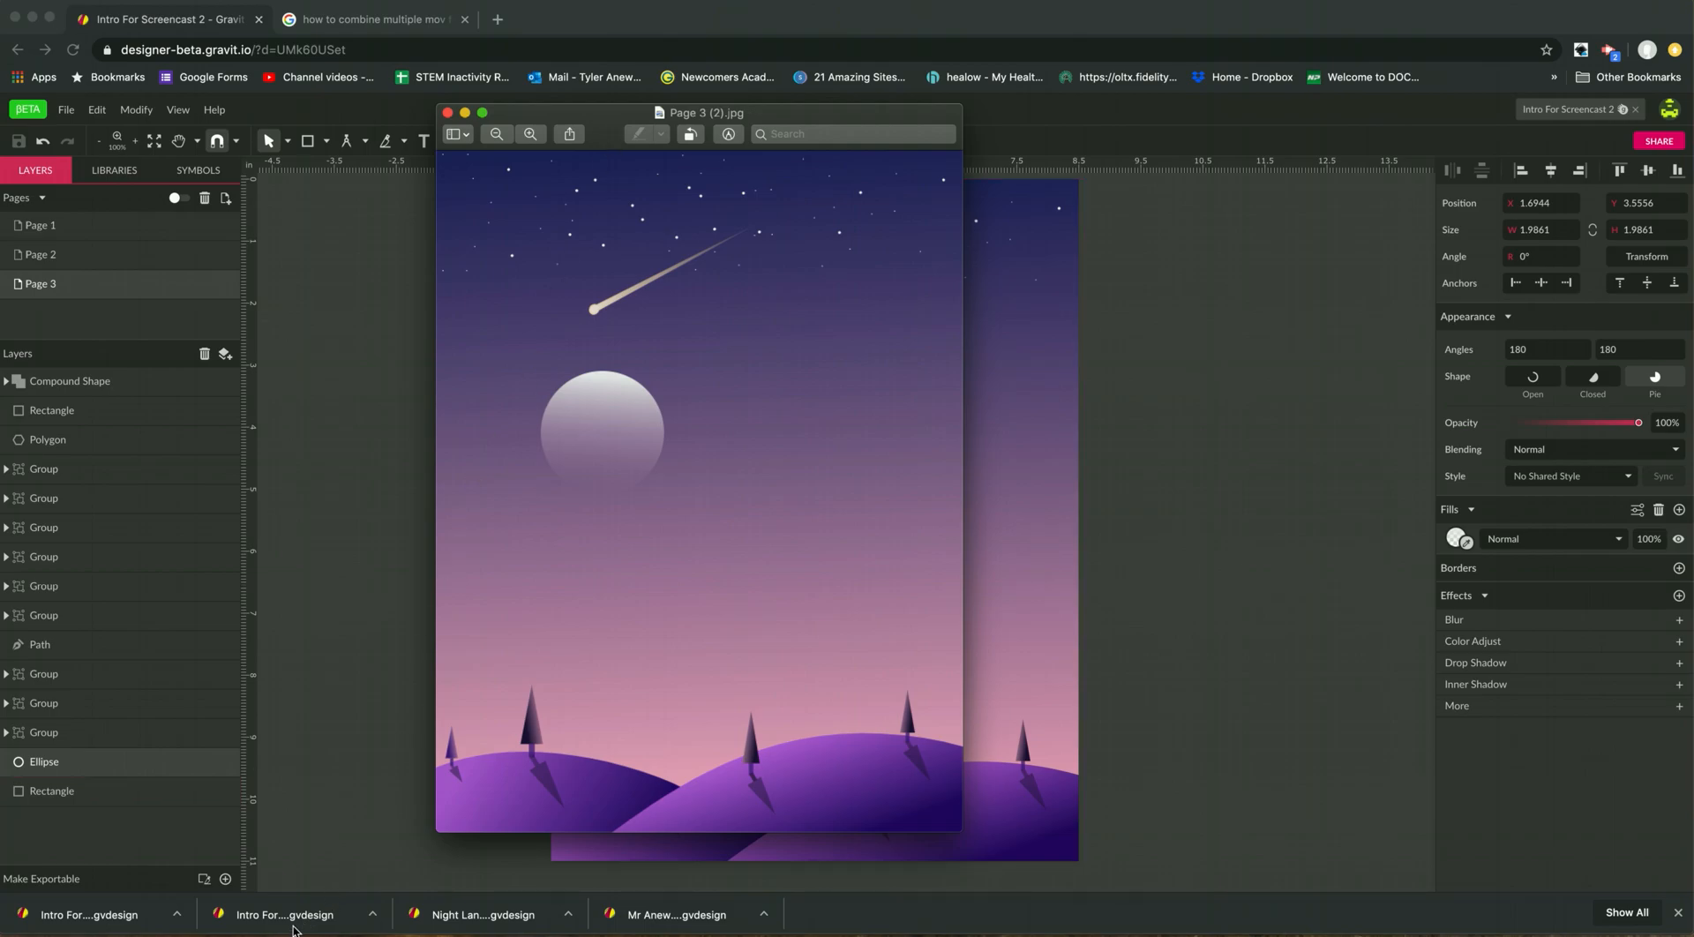
left_click(448, 114)
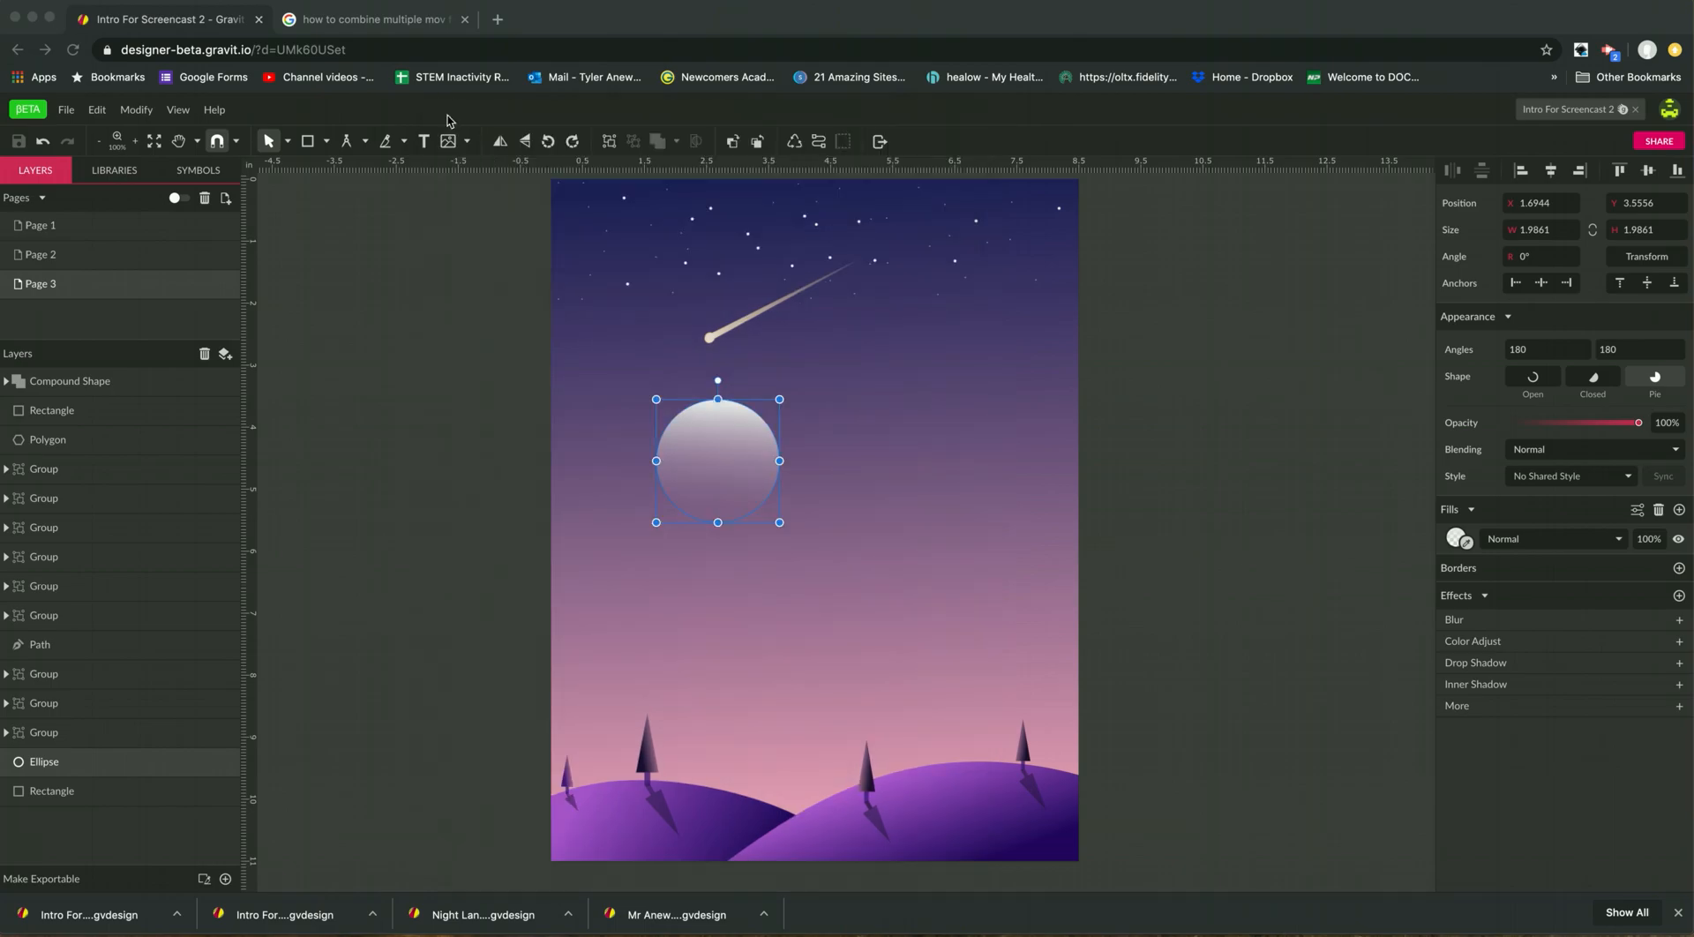
Export only Page 3 as a JPEG at 1x size through the advanced export options, excluding Page 1 and Page 2.
left_click(67, 113)
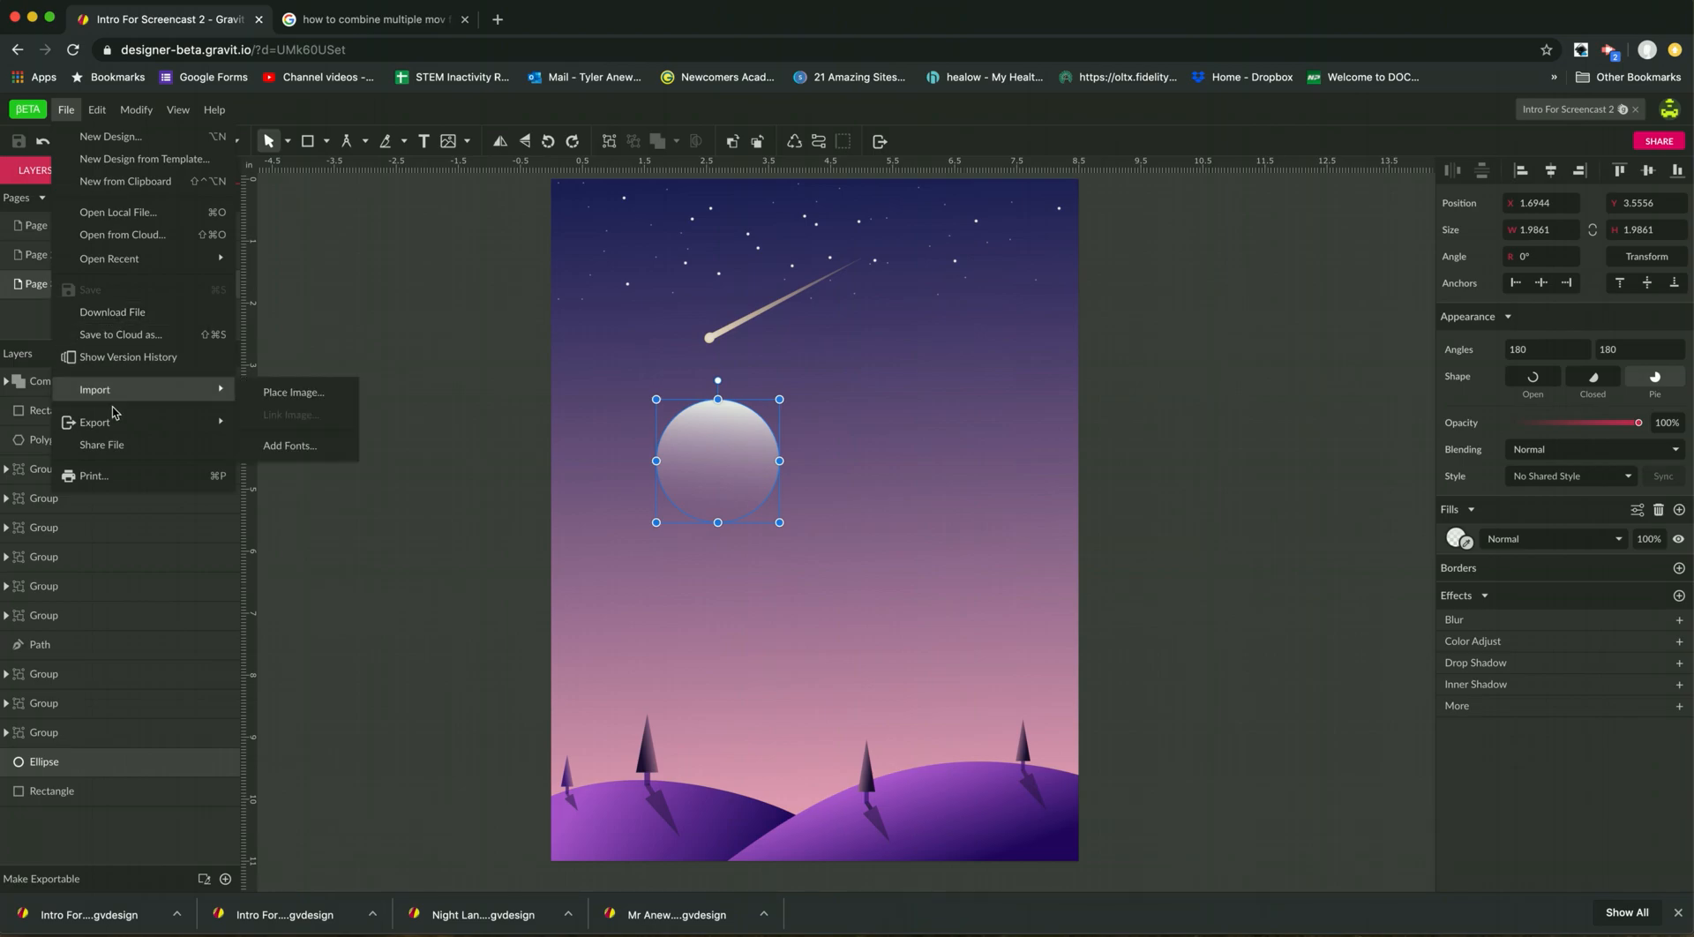
mouse_move(114, 424)
left_click(278, 427)
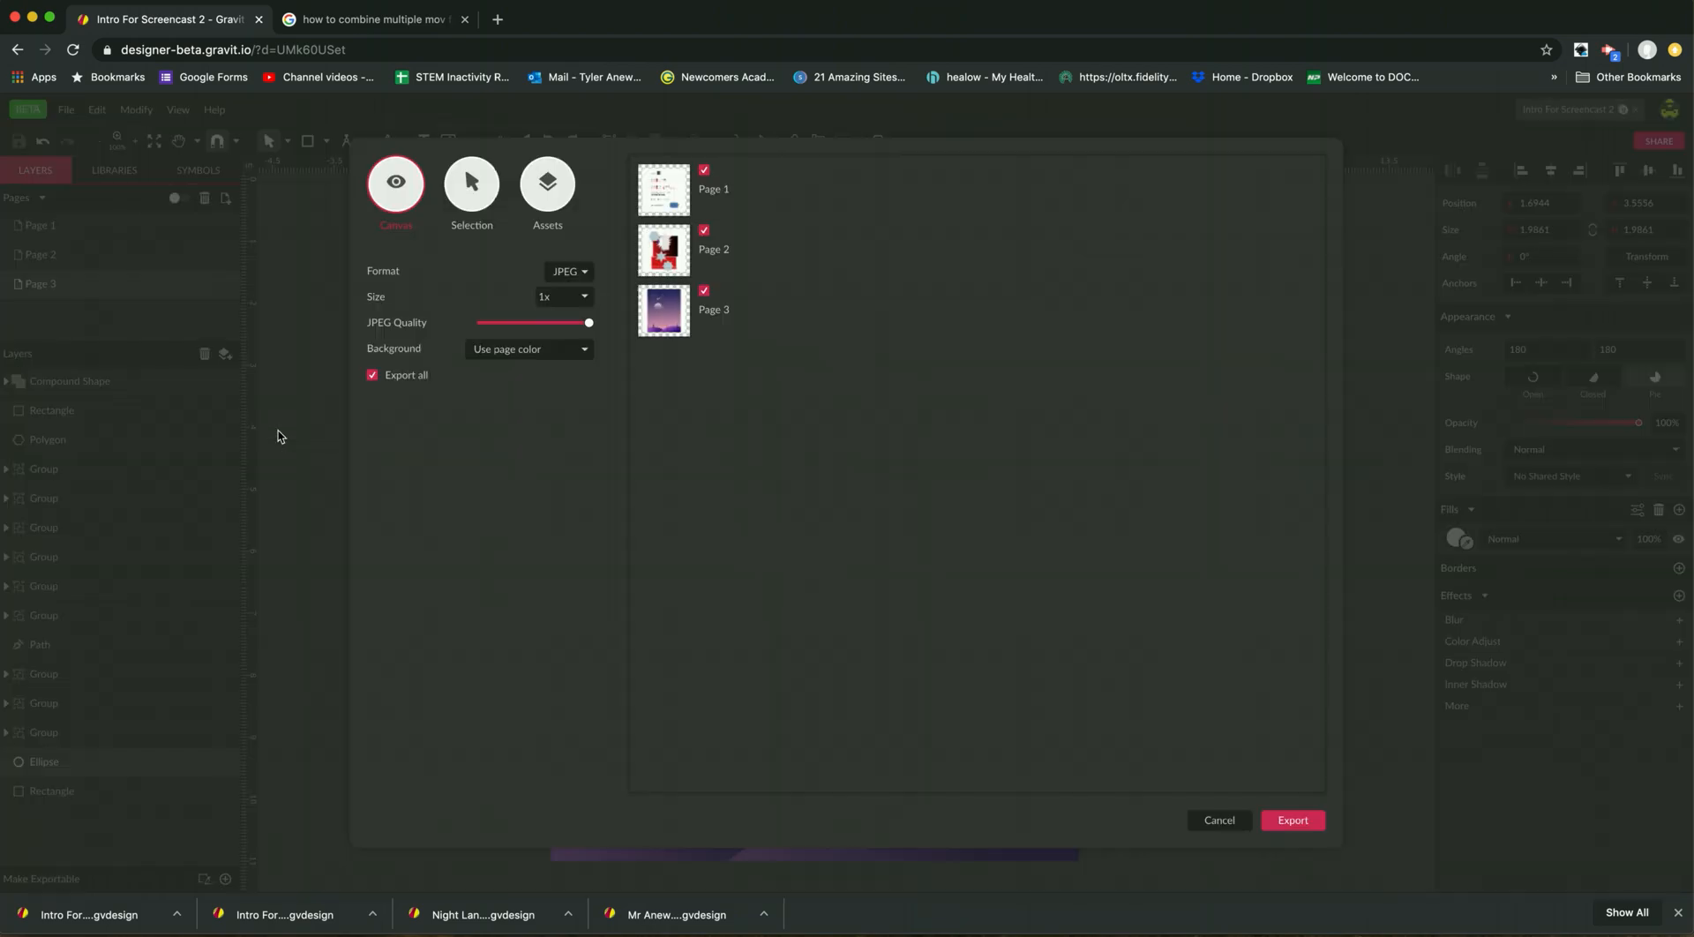
left_click(704, 231)
left_click(704, 170)
left_click(1310, 823)
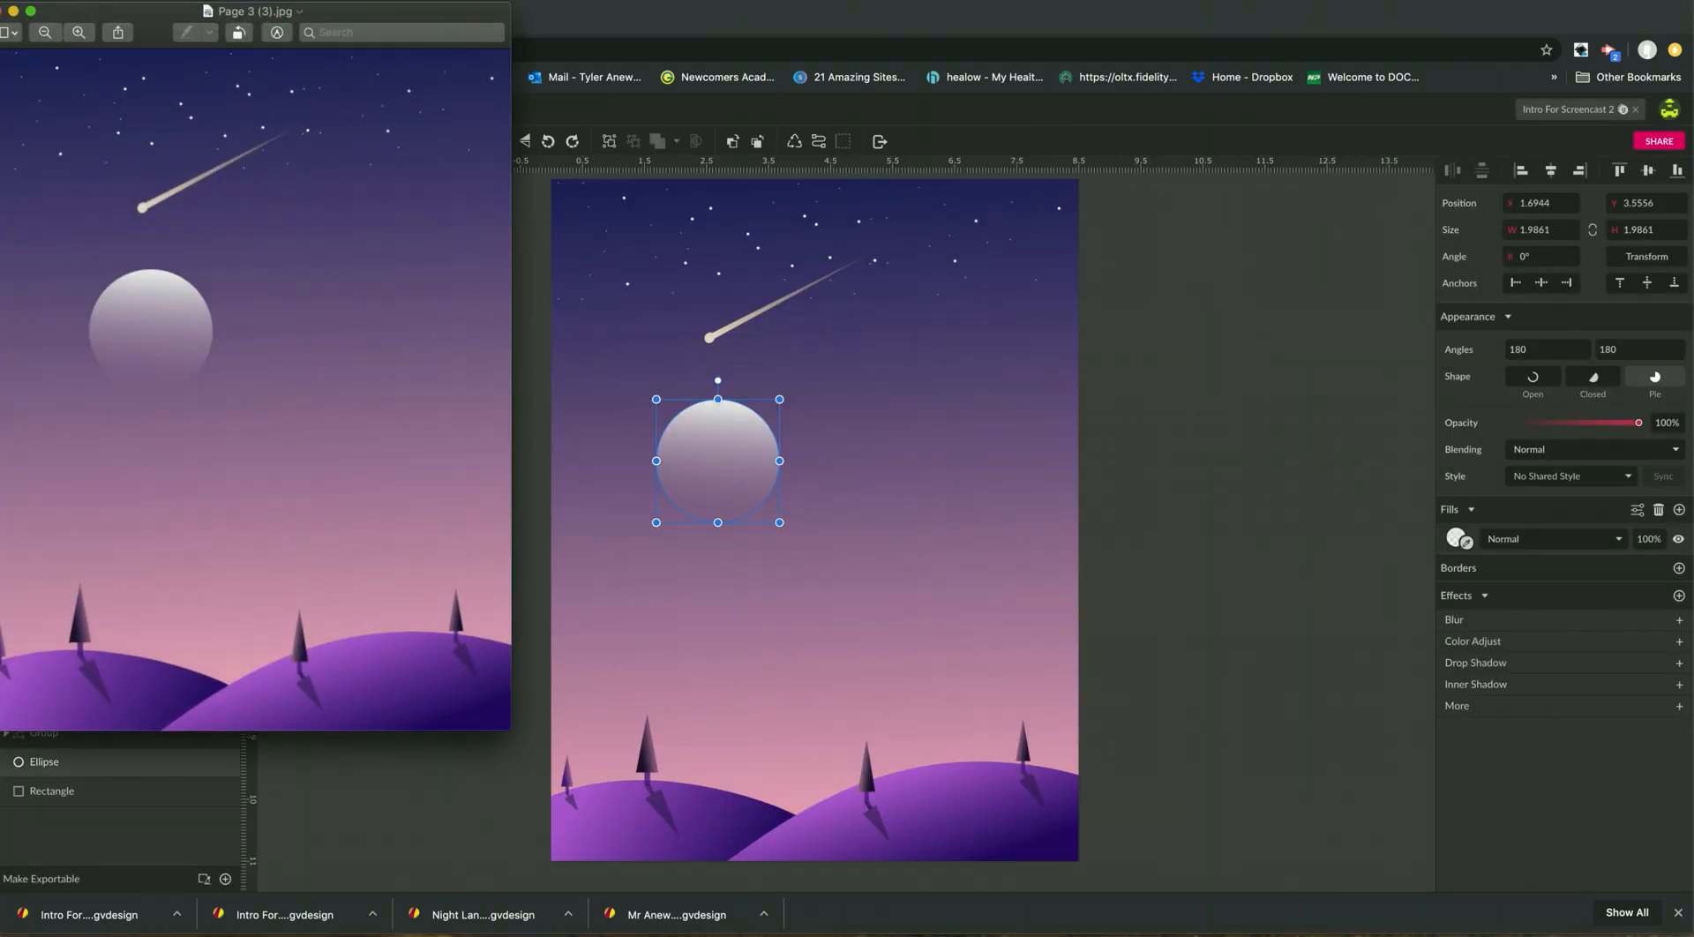
Bring the preview of the newly exported Page 3 (3).jpg over the canvas, check the image, and close it to return to the design.
left_click_drag(172, 13, 739, 107)
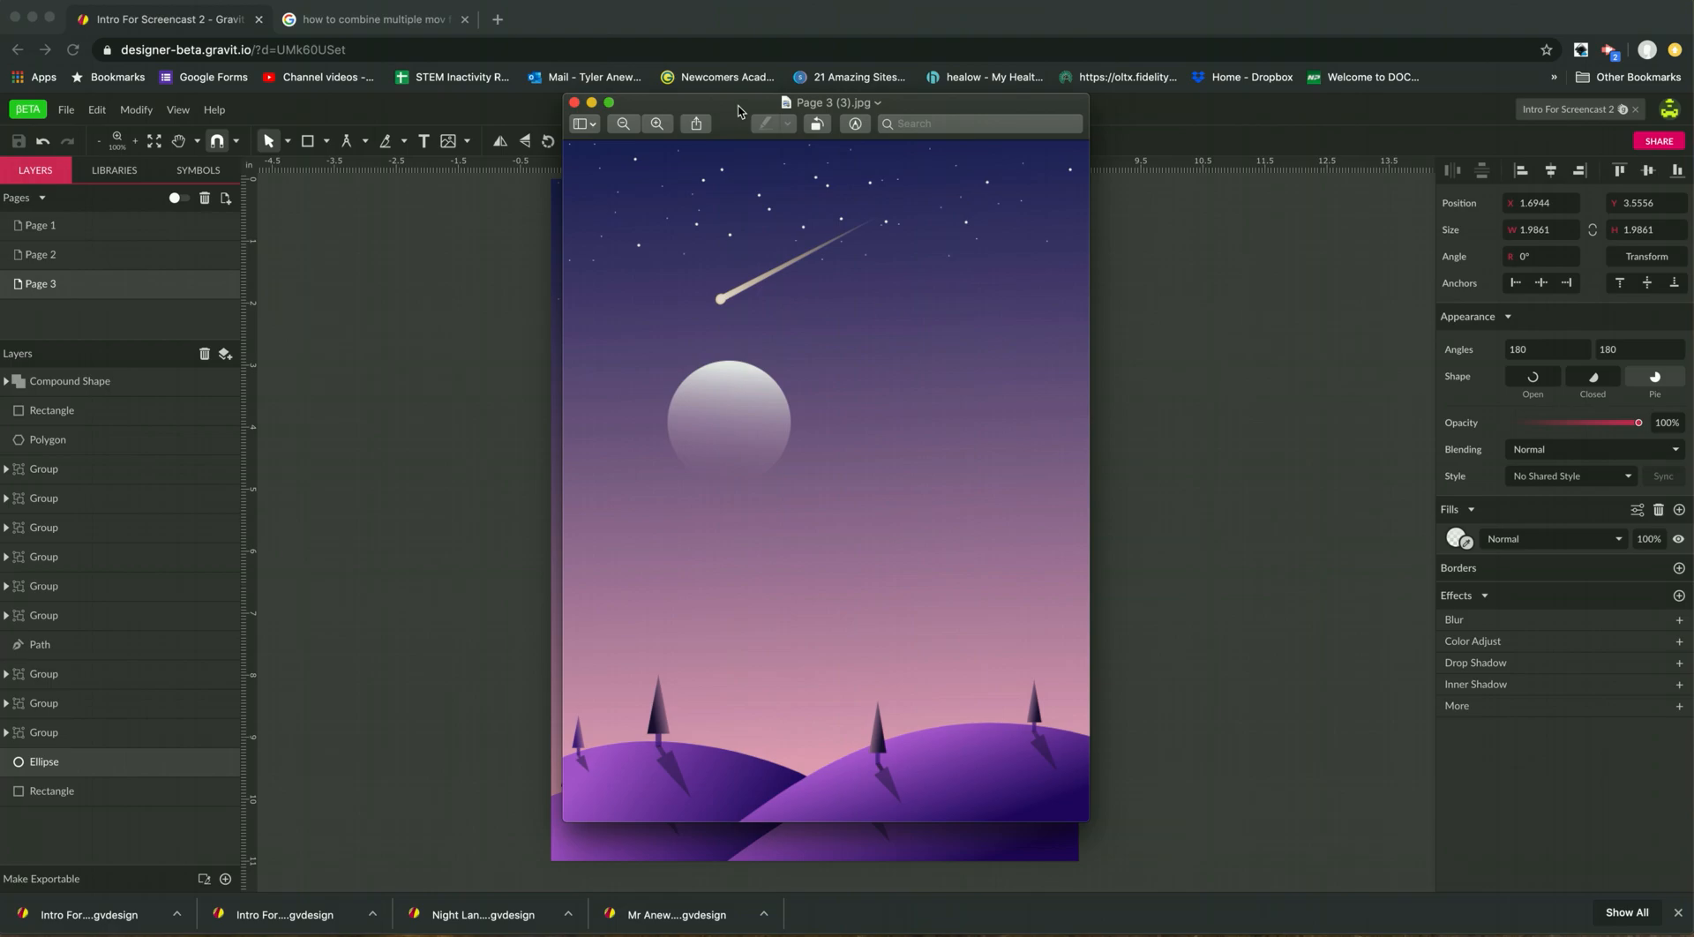
left_click_drag(740, 107, 726, 182)
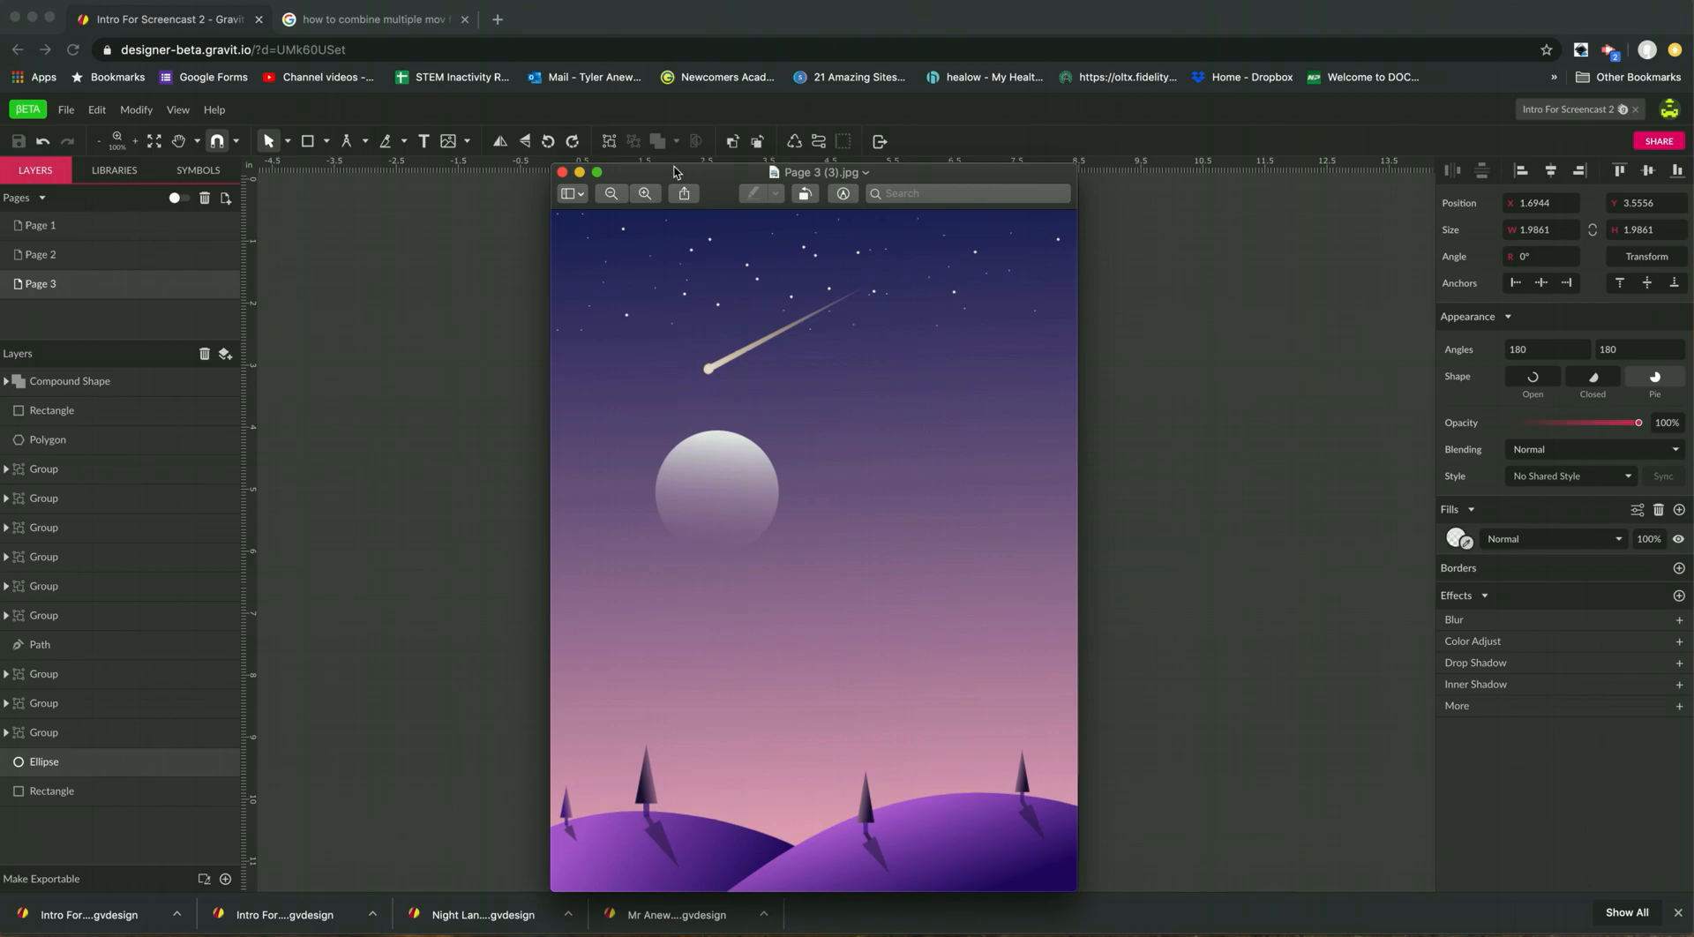
left_click_drag(696, 183, 665, 140)
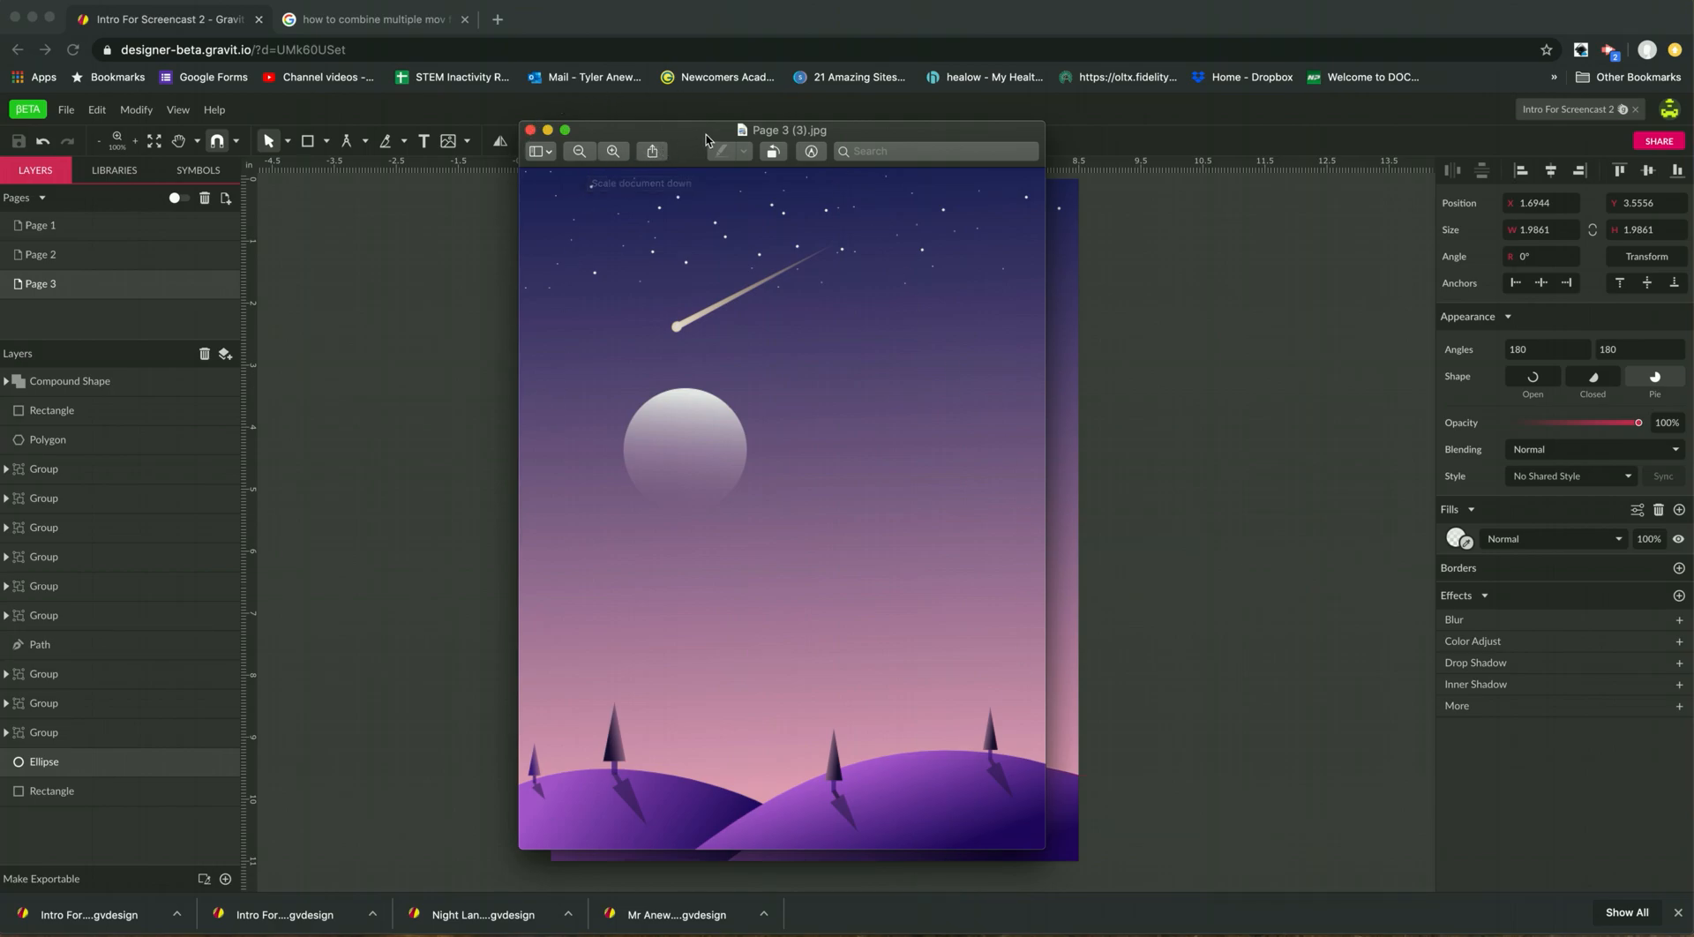
left_click_drag(706, 135, 777, 130)
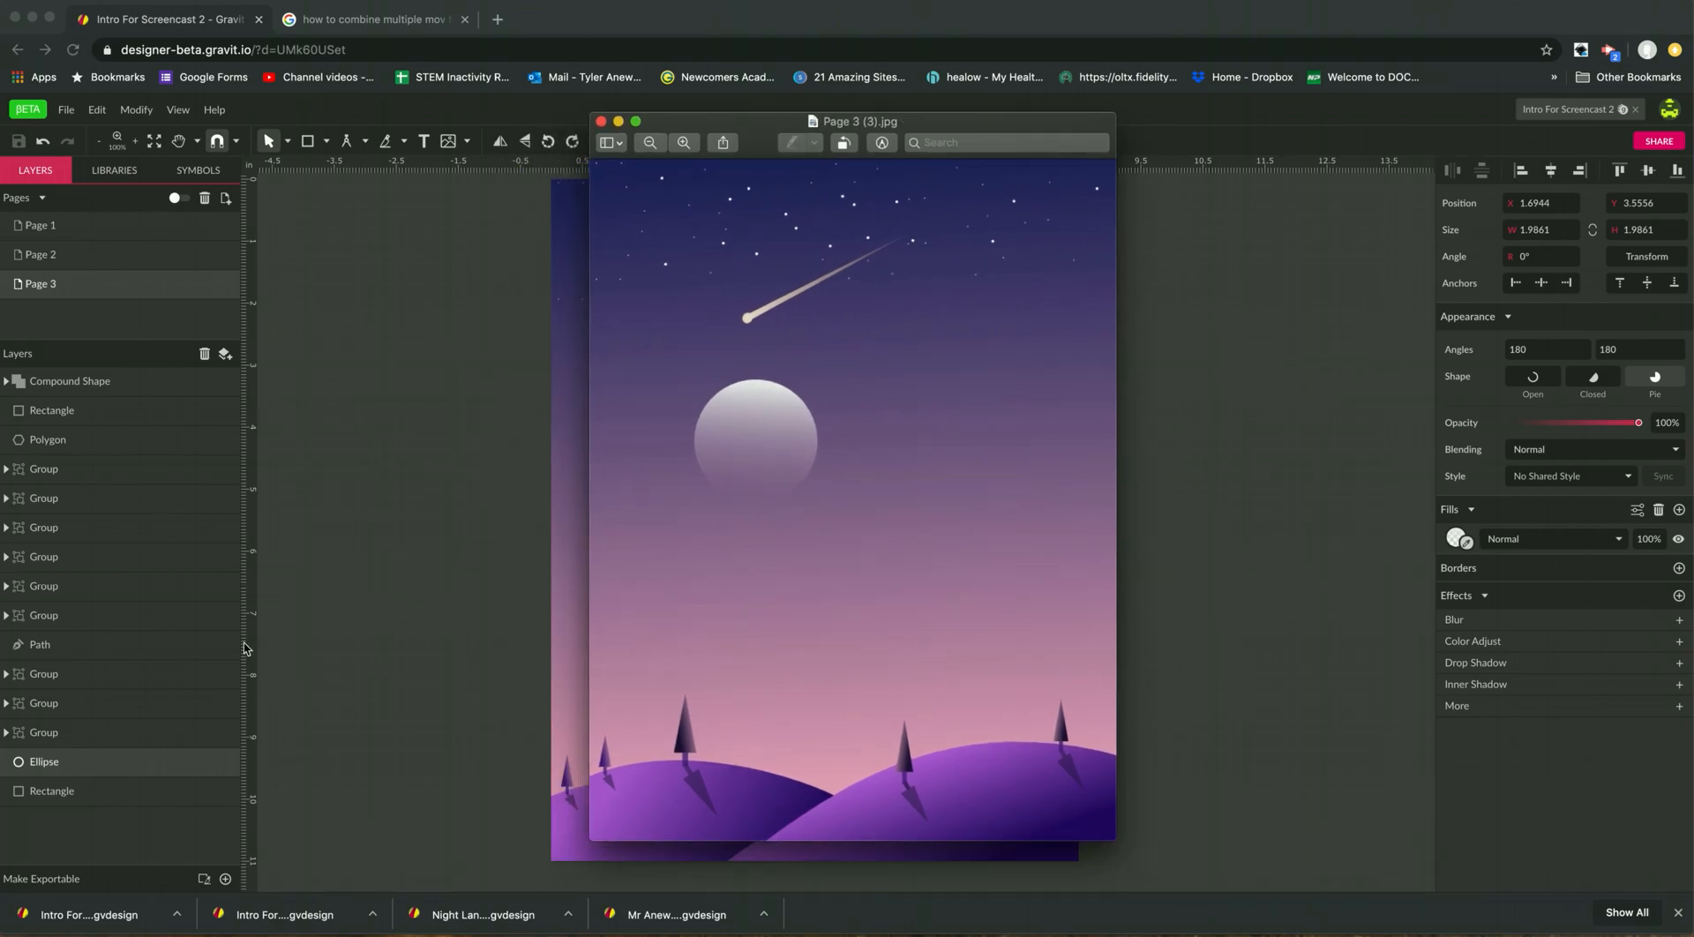
left_click(601, 121)
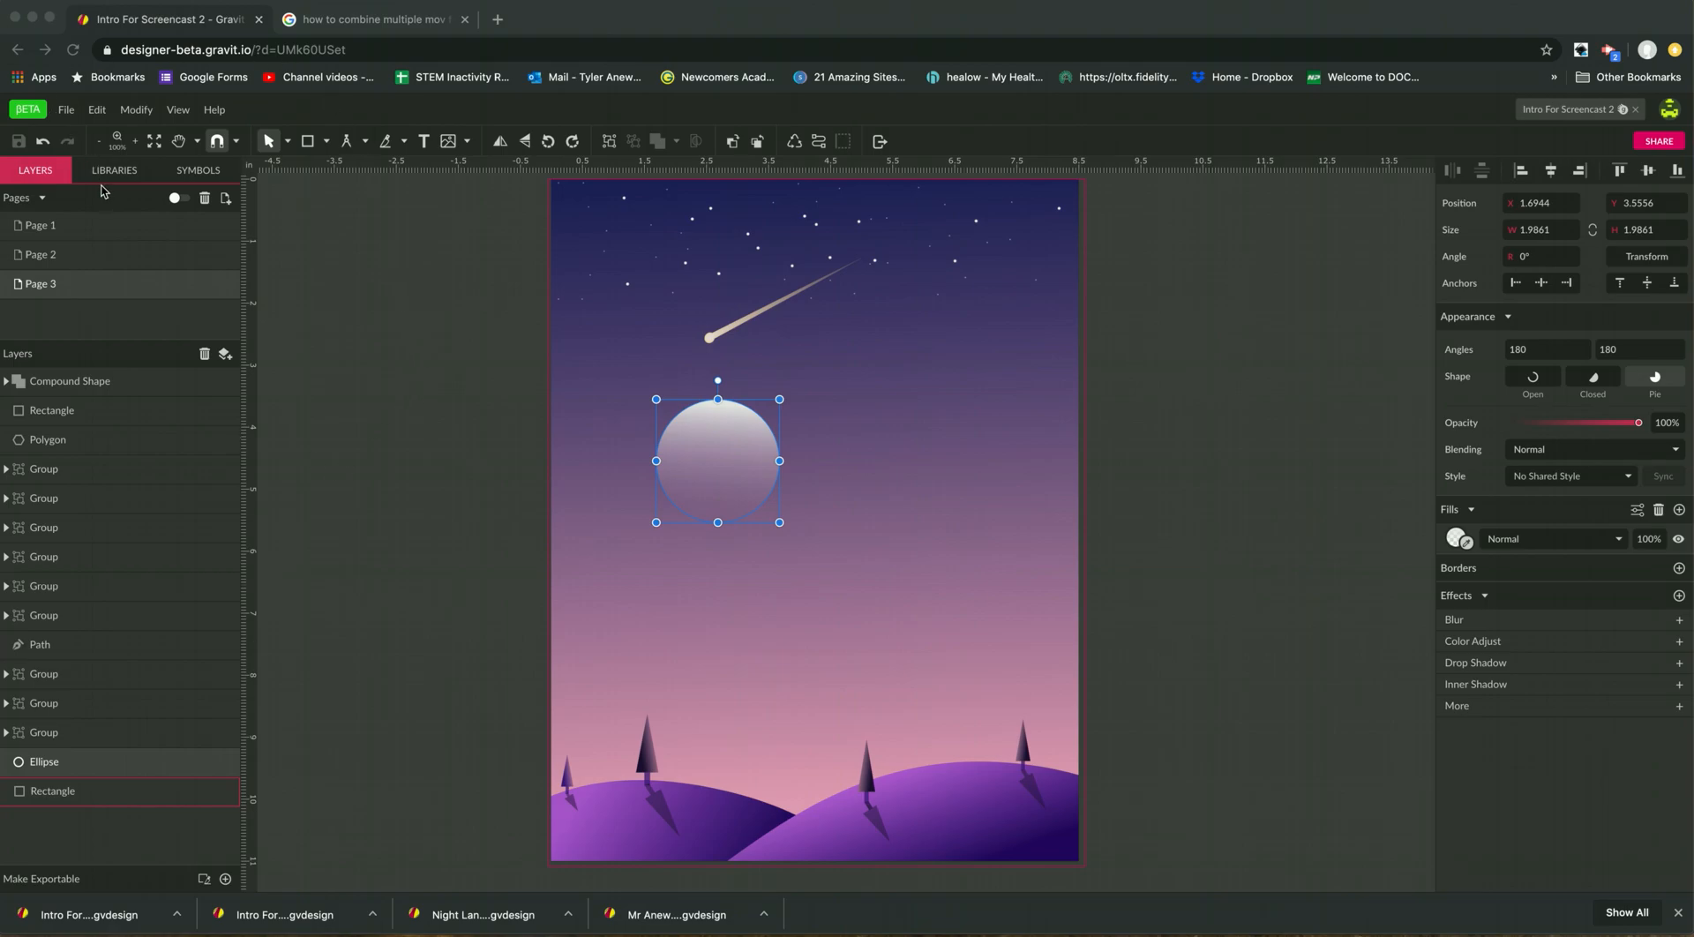
left_click(360, 238)
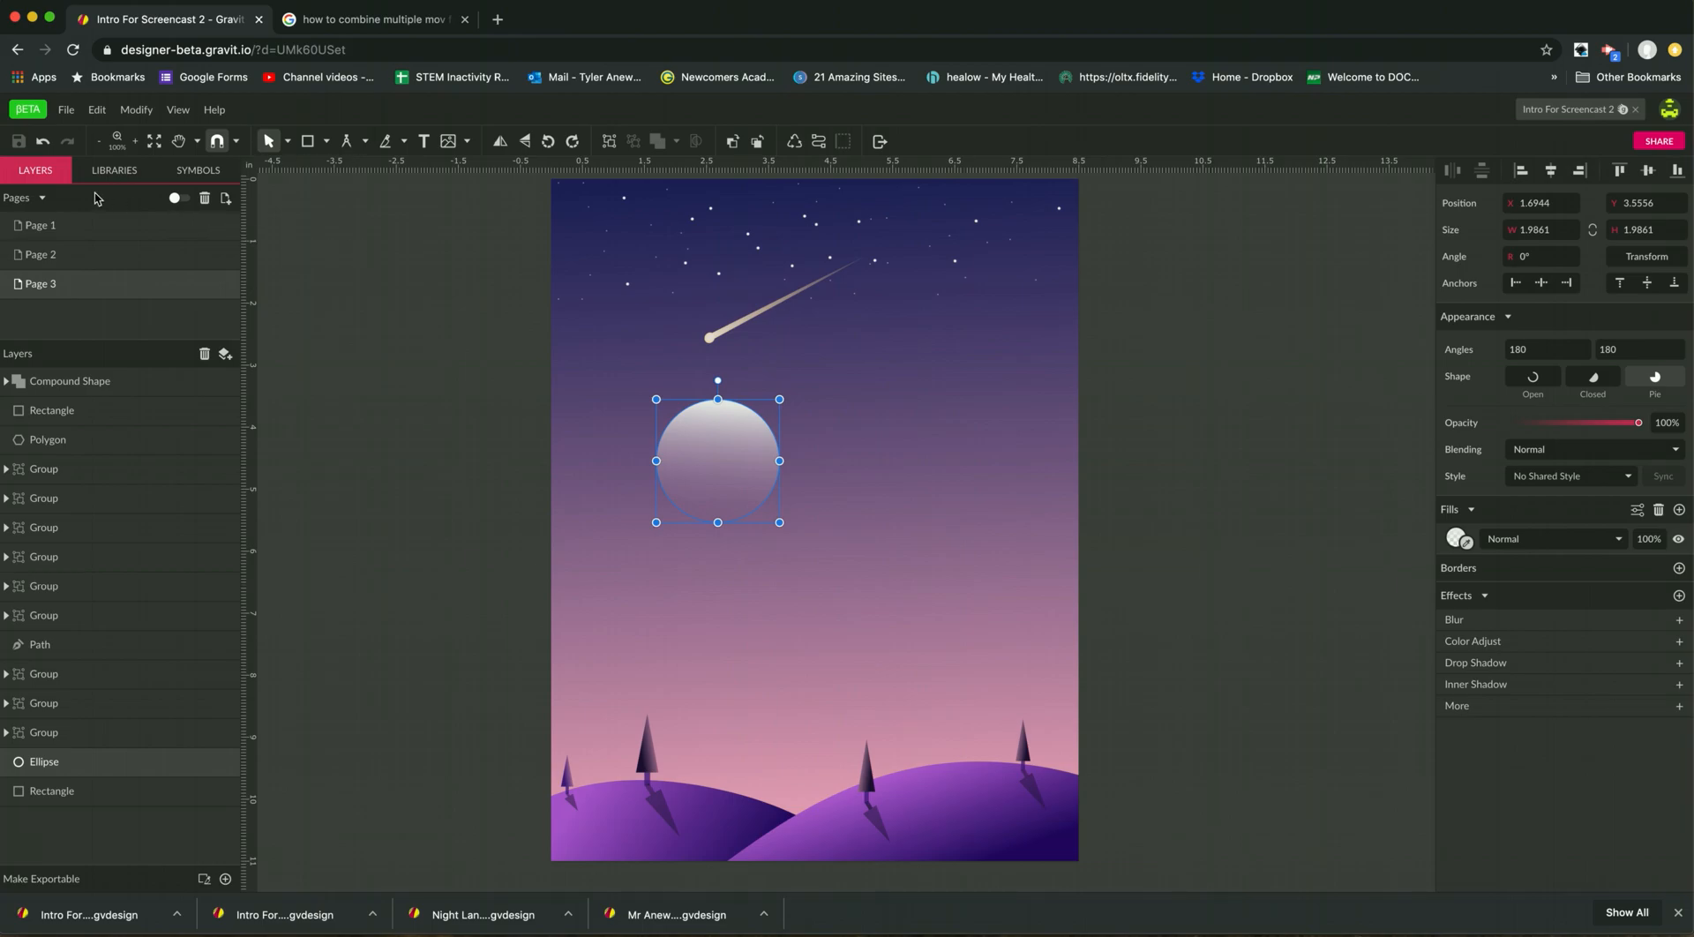